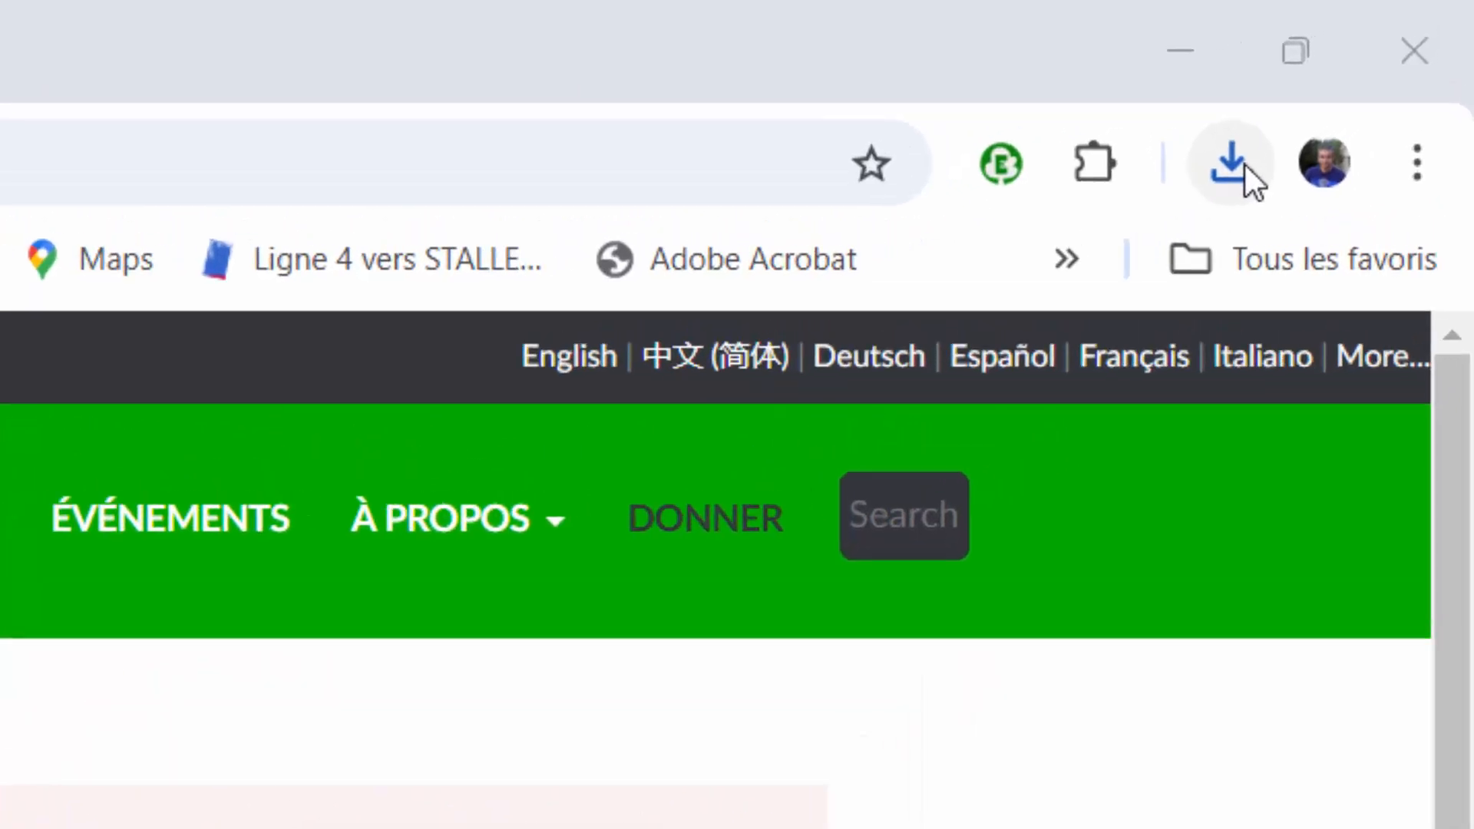
Step: Locate the downloaded LibreOffice_24.8.4_Win_x86-64.msi in its folder and launch the installer
{"action": "left_click", "coordinate": [1302, 123]}
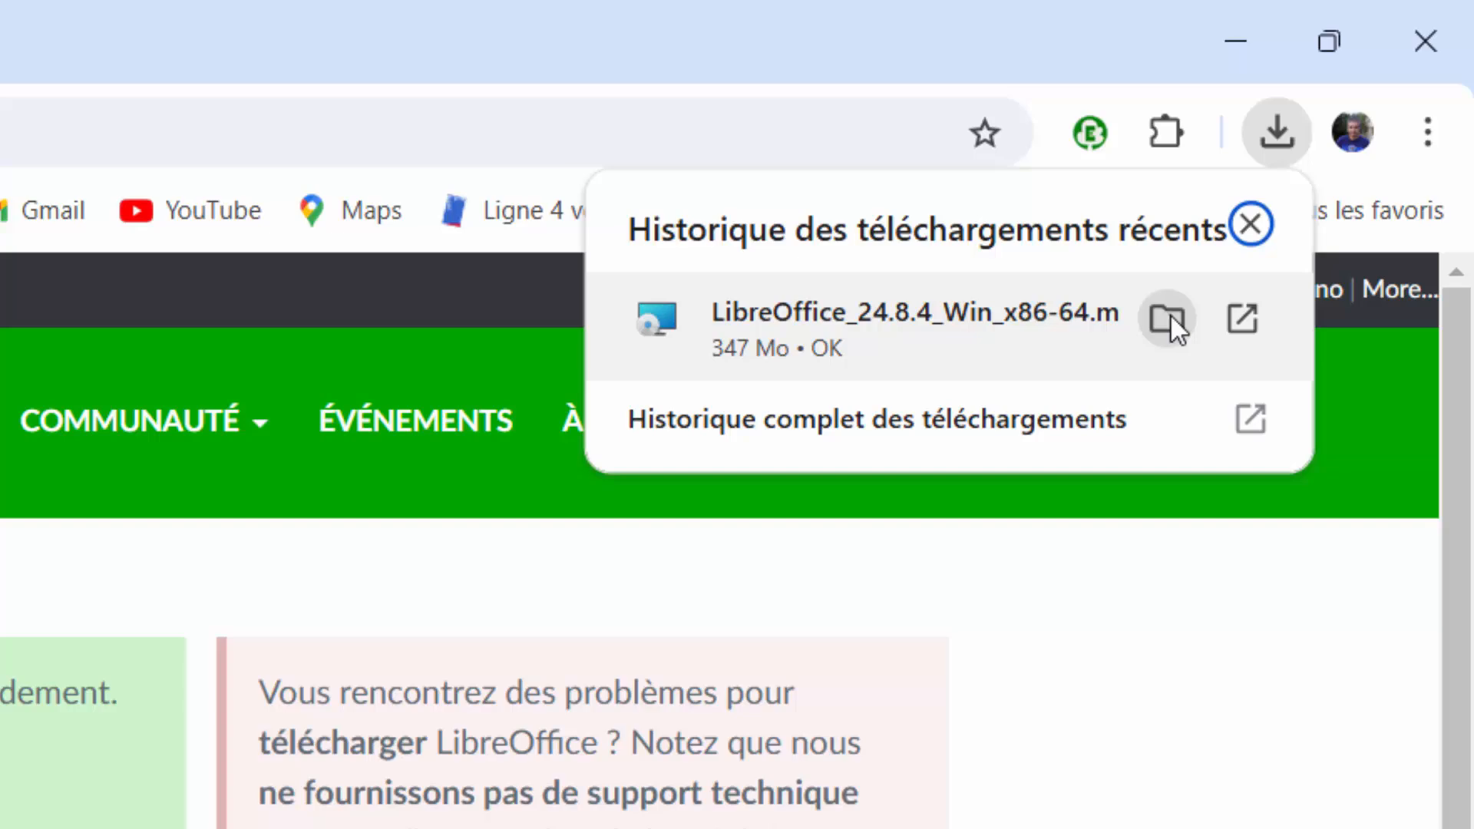
{"action": "left_click", "coordinate": [1096, 393]}
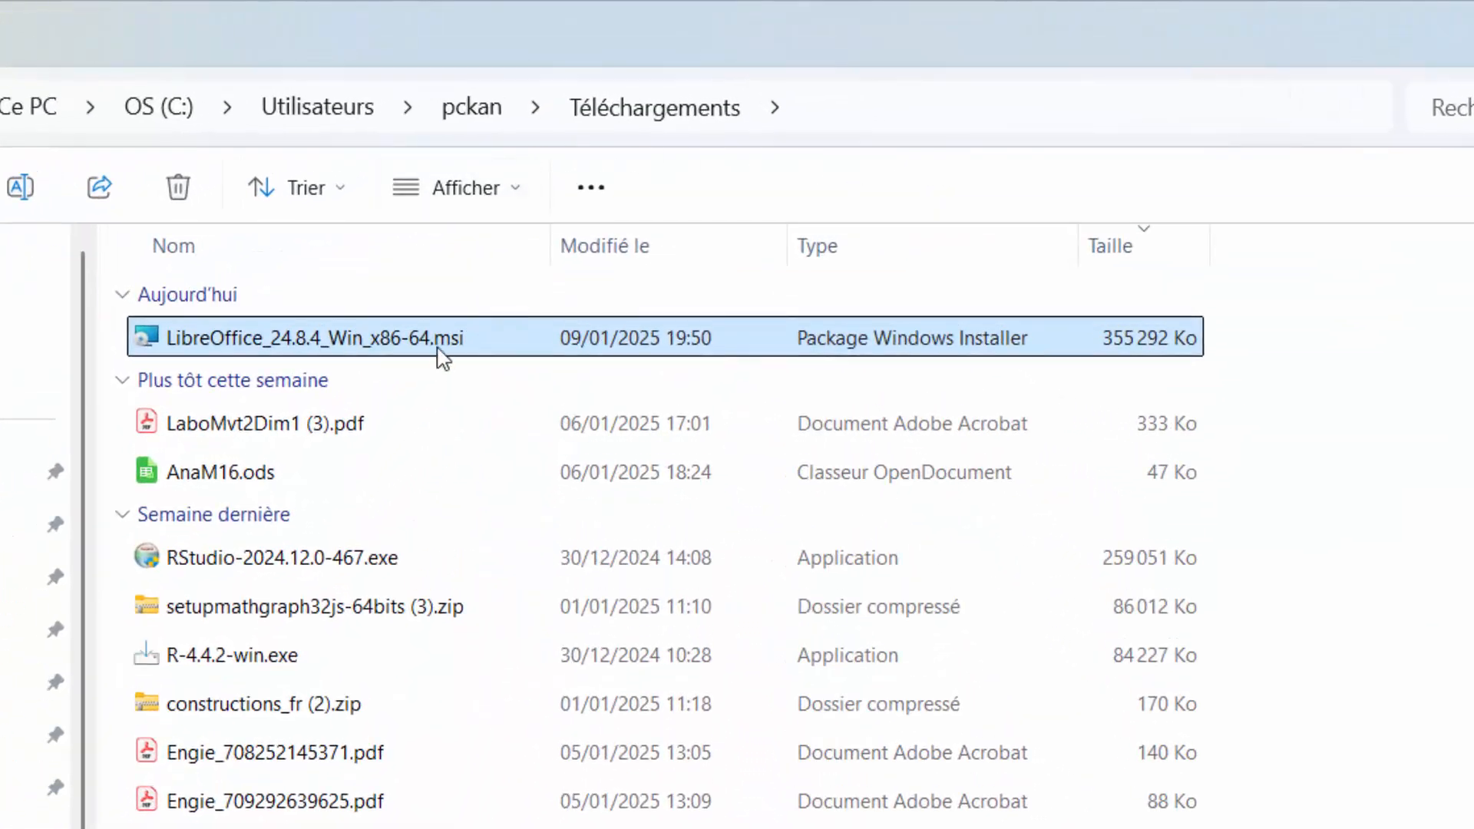
{"action": "double_click", "coordinate": [450, 346]}
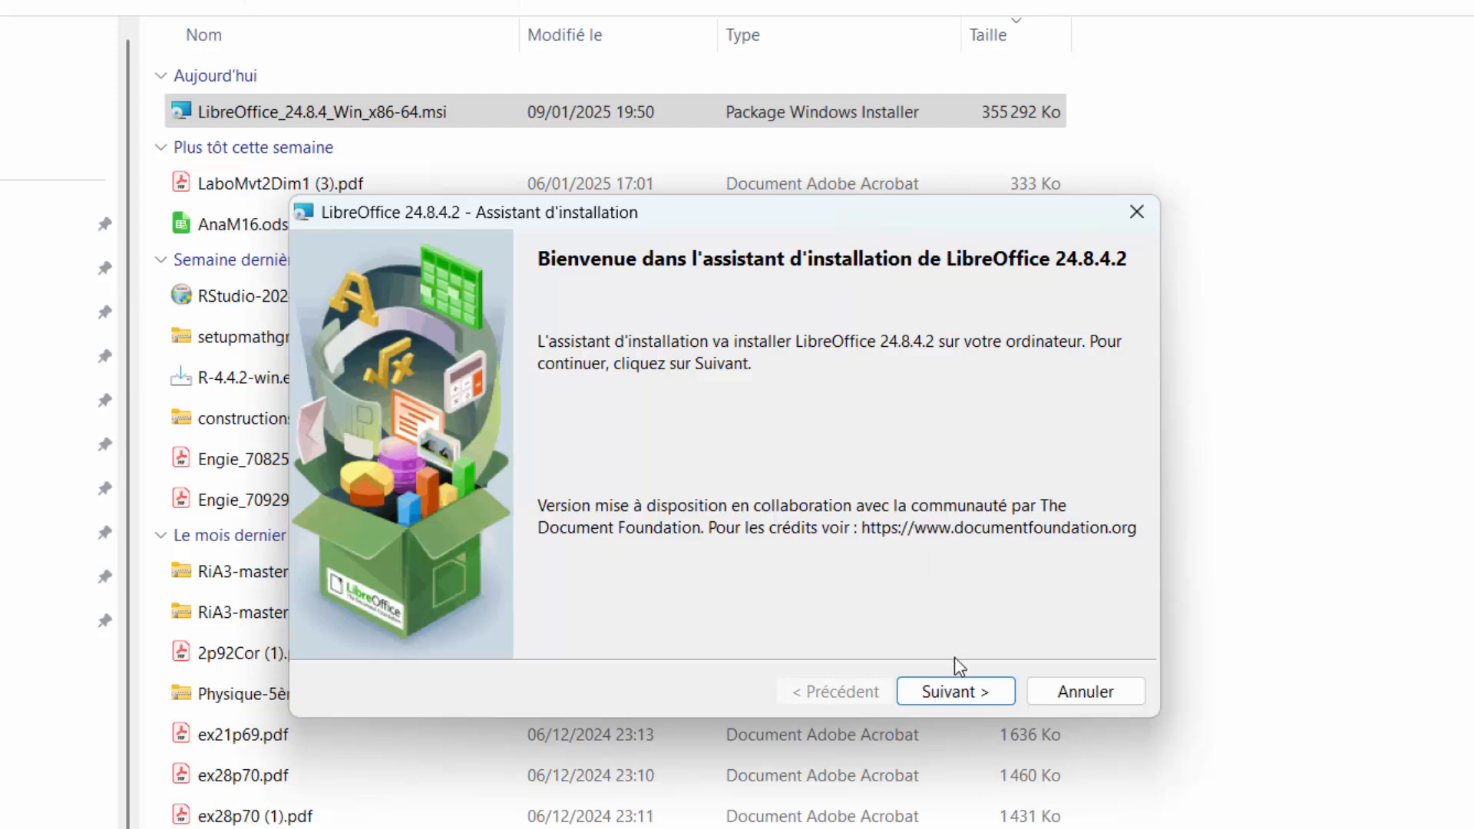
Step: Install LibreOffice 24.8.4.2 with the Normale installation type and a desktop shortcut, and finish the wizard
{"action": "left_click", "coordinate": [969, 694]}
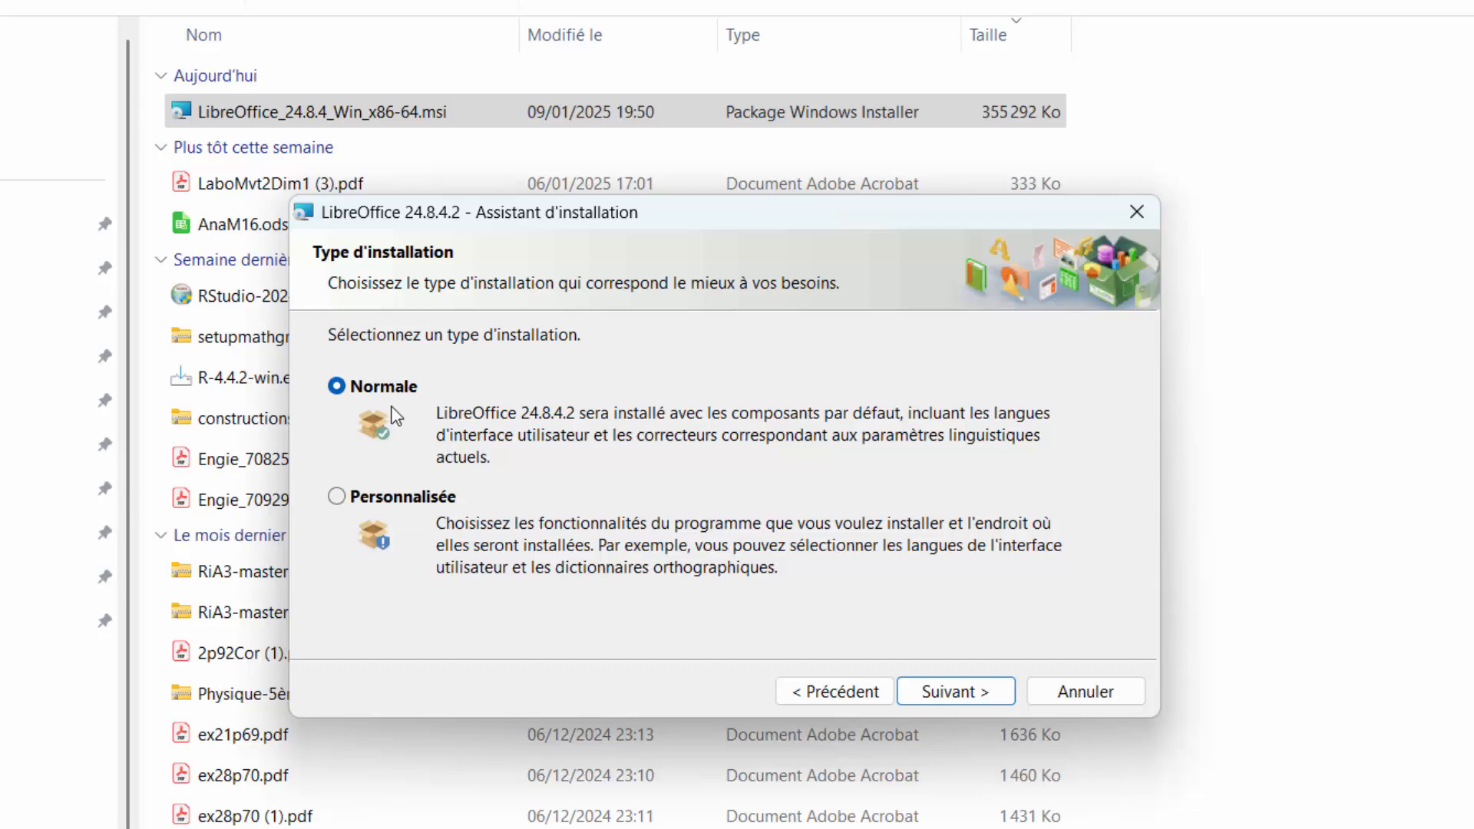
{"action": "left_click", "coordinate": [952, 692]}
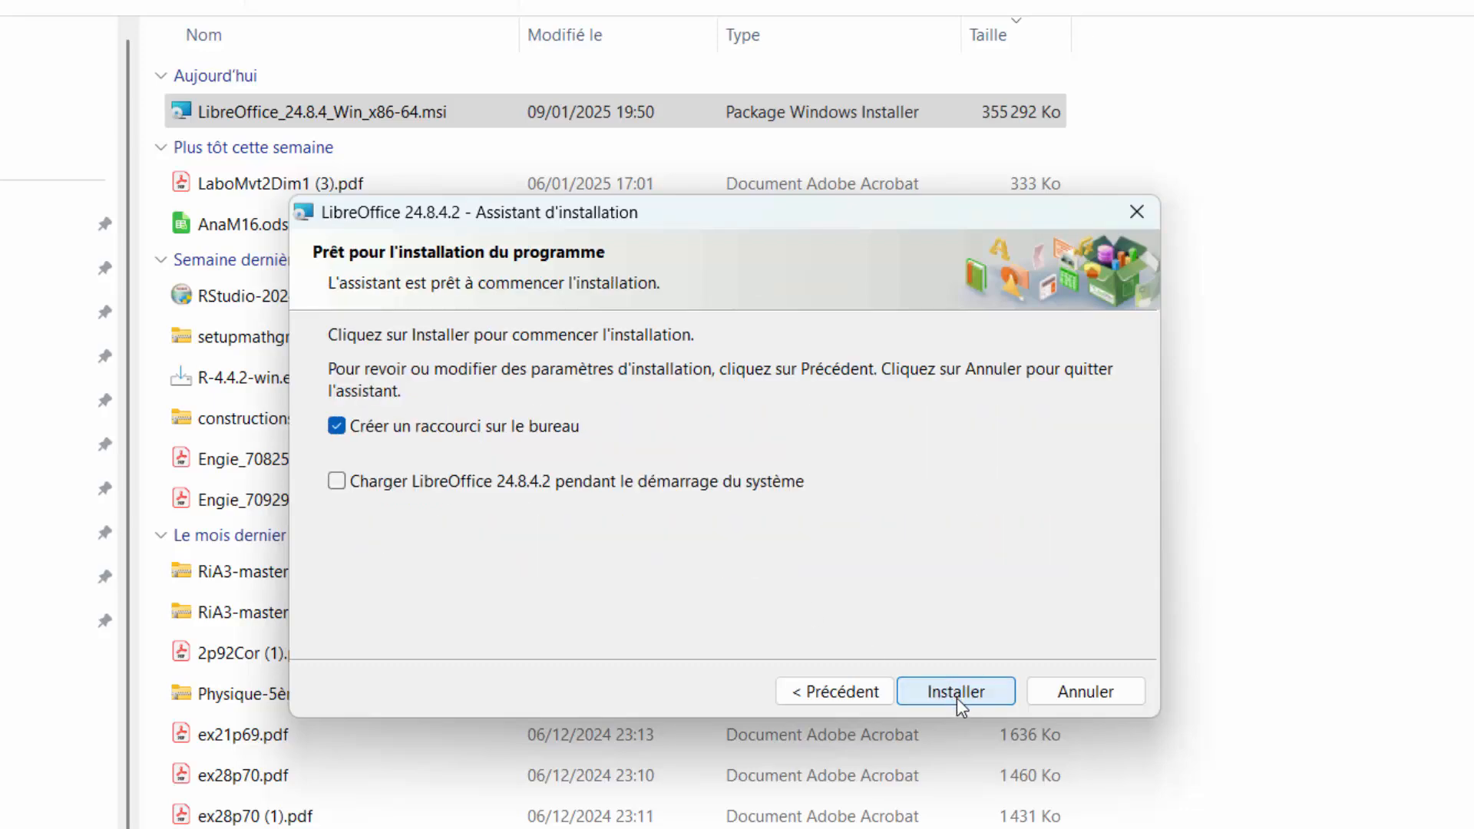
{"action": "left_click", "coordinate": [956, 694]}
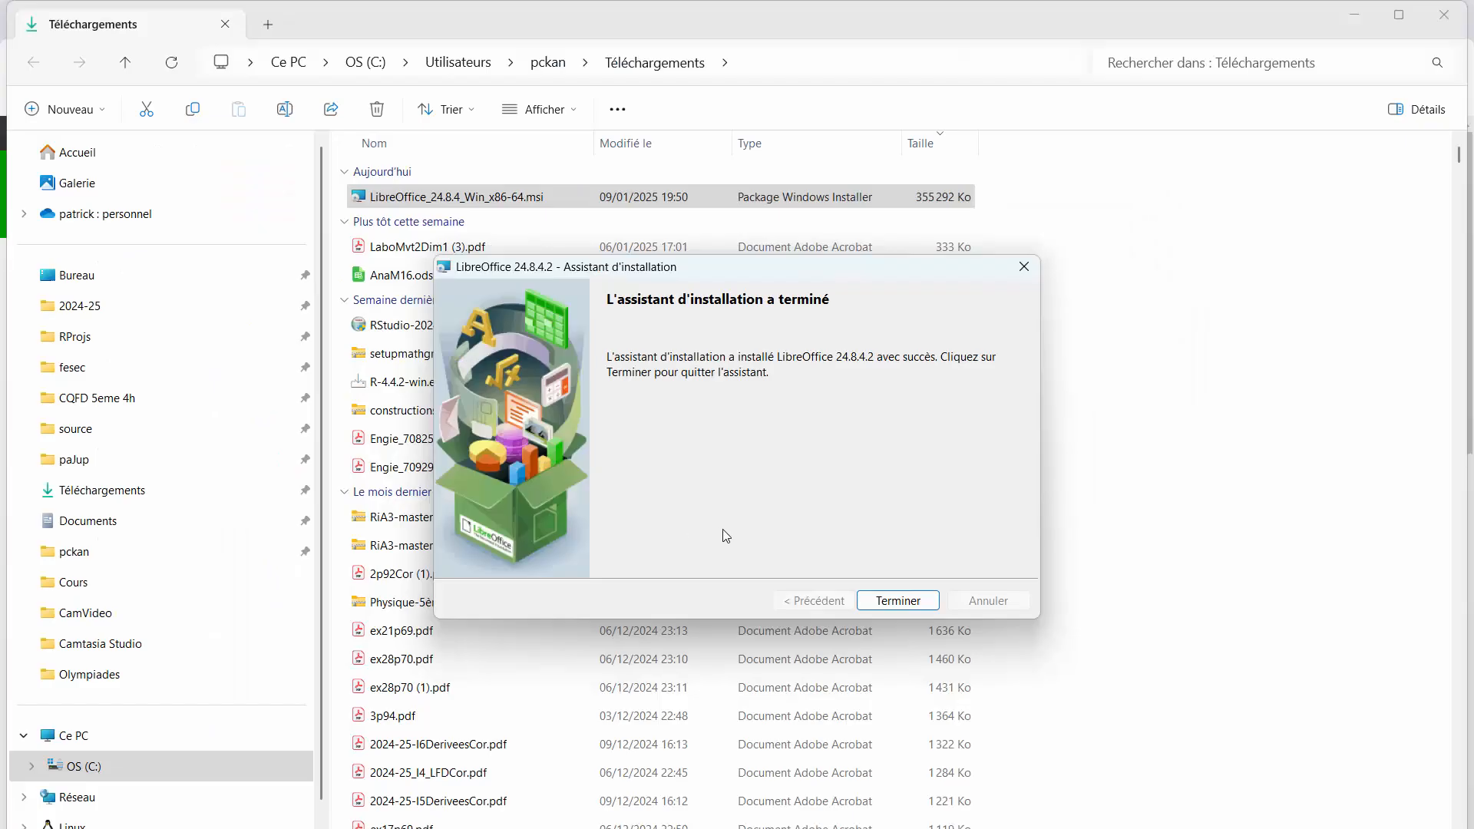
{"action": "left_click", "coordinate": [902, 600]}
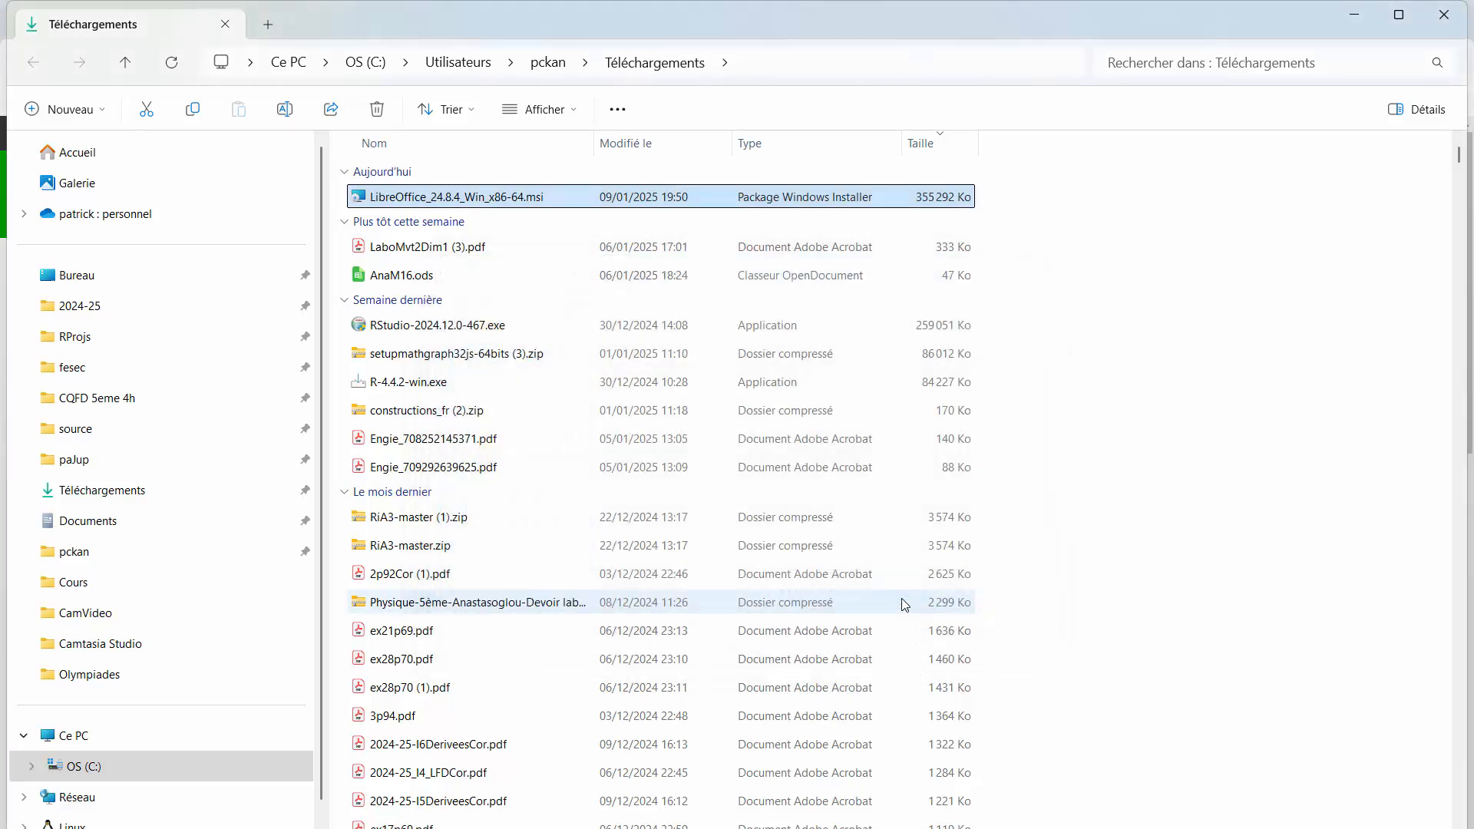
Step: Search the installed applications for "calc" and open LibreOffice Calc
{"action": "key", "text": "super"}
{"action": "type", "text": "calc"}
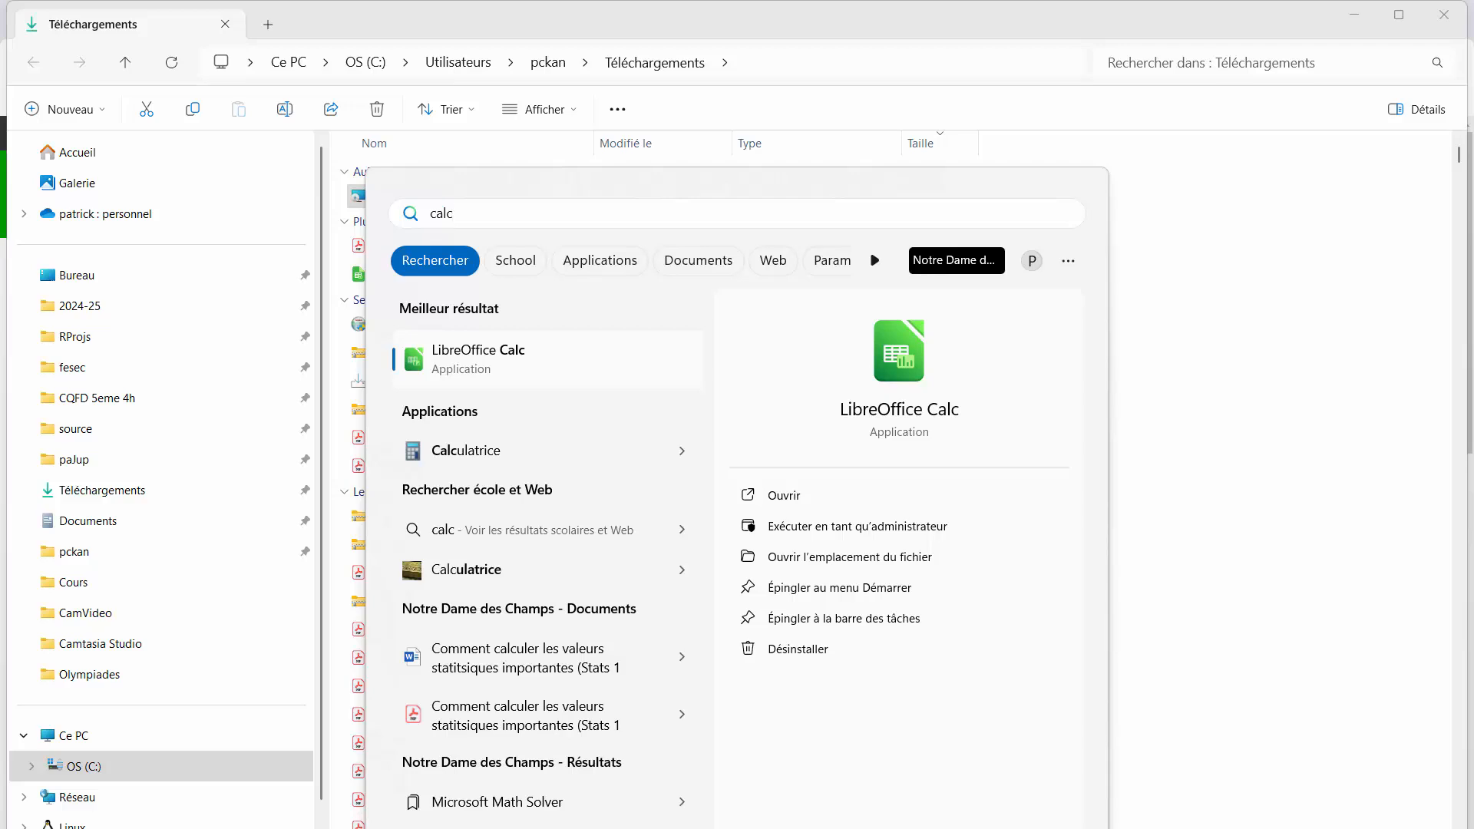
{"action": "key", "text": "Return"}
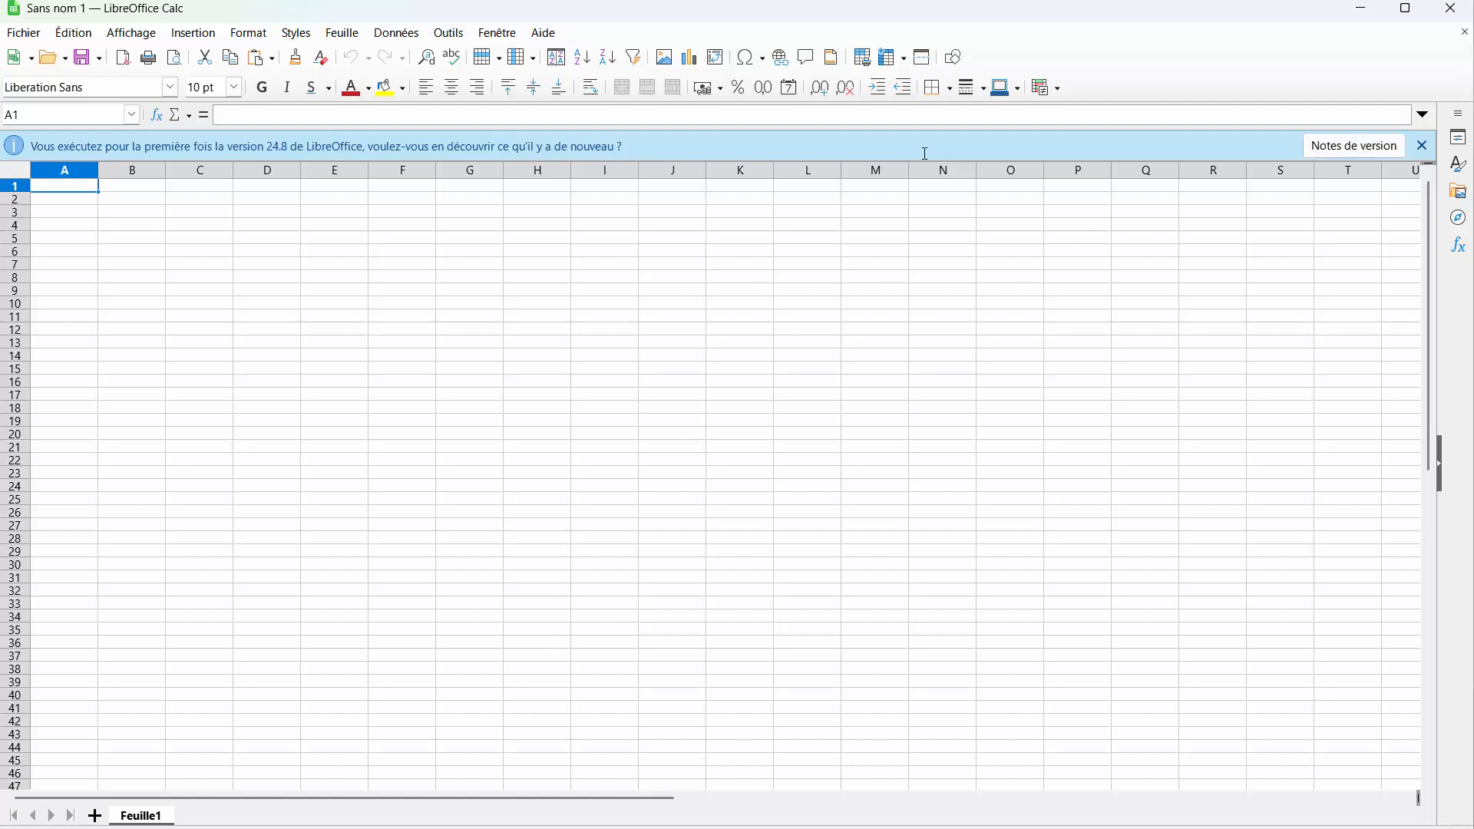
Step: Fill B2:C12 with Masse Xi (kg) and Taille Yi (cm): 2,4/45; 2,6/47,5; 2,7/48; 3/51; 3,2/51; 3,3/51; 3,5/53; 3,6/55; 3,8/56; 4/56
{"action": "left_click", "coordinate": [123, 171]}
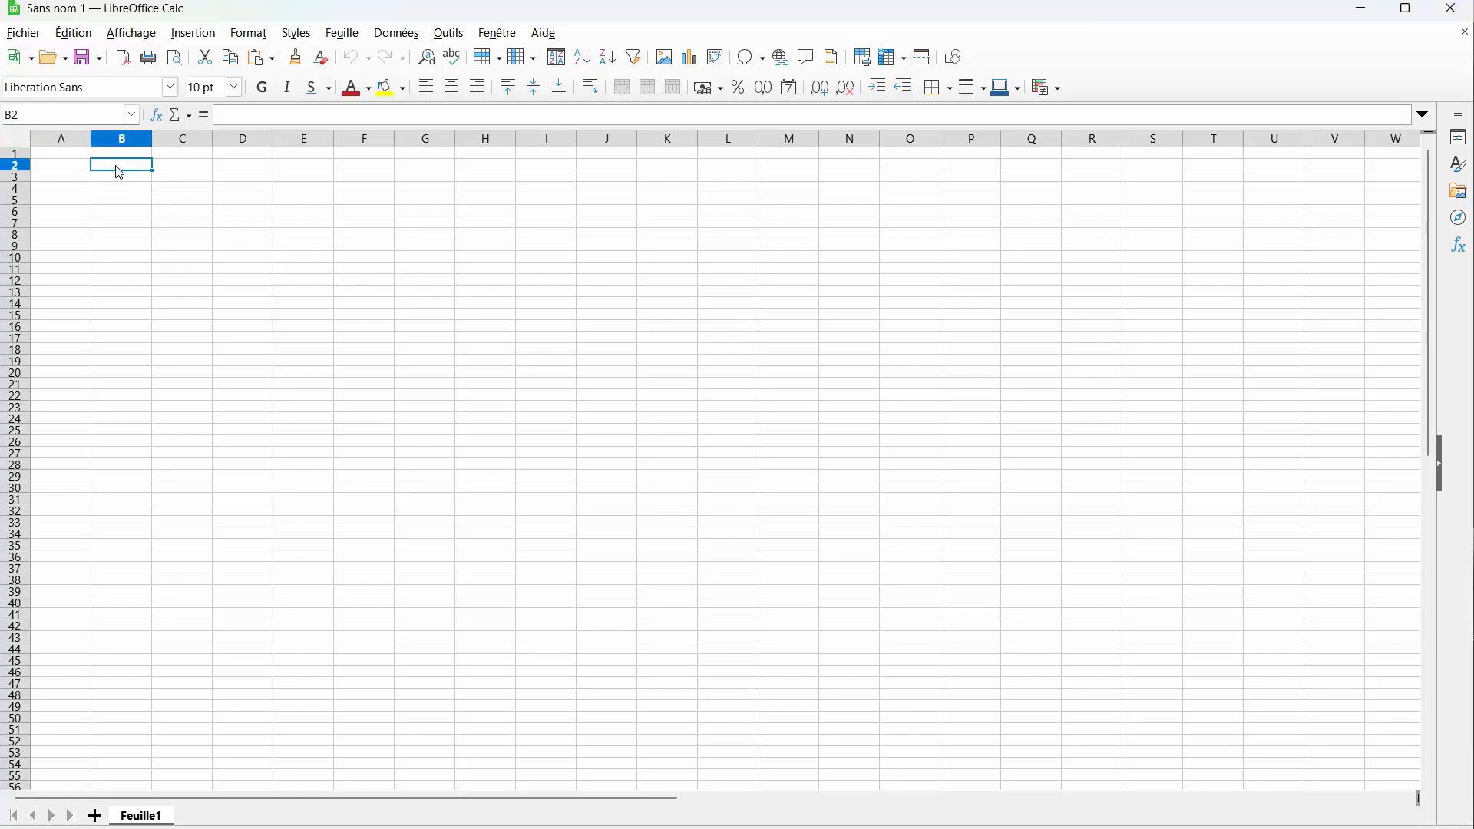
{"action": "type", "text": "Masse Xi (kg)\tTaille Yi (cm) 2,4\t45 2,6\t47,5 2,7\t48 3\t51 3,2\t51 3,3\t51 3,5\t53 3,6\t55 3,8\t56 4\t56"}
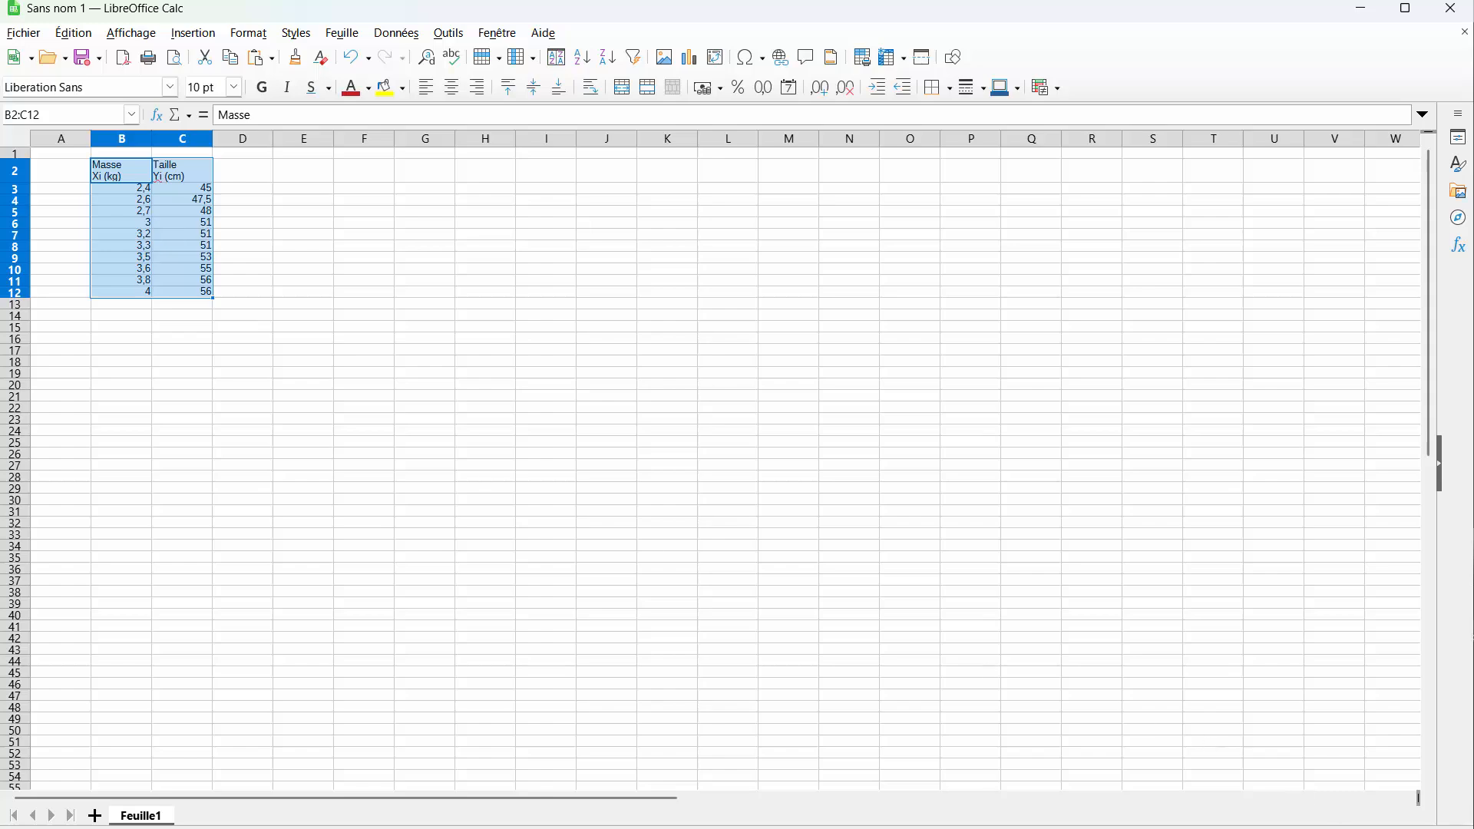
{"action": "scroll", "coordinate": [726, 461], "scroll_direction": "up", "scroll_amount": 5}
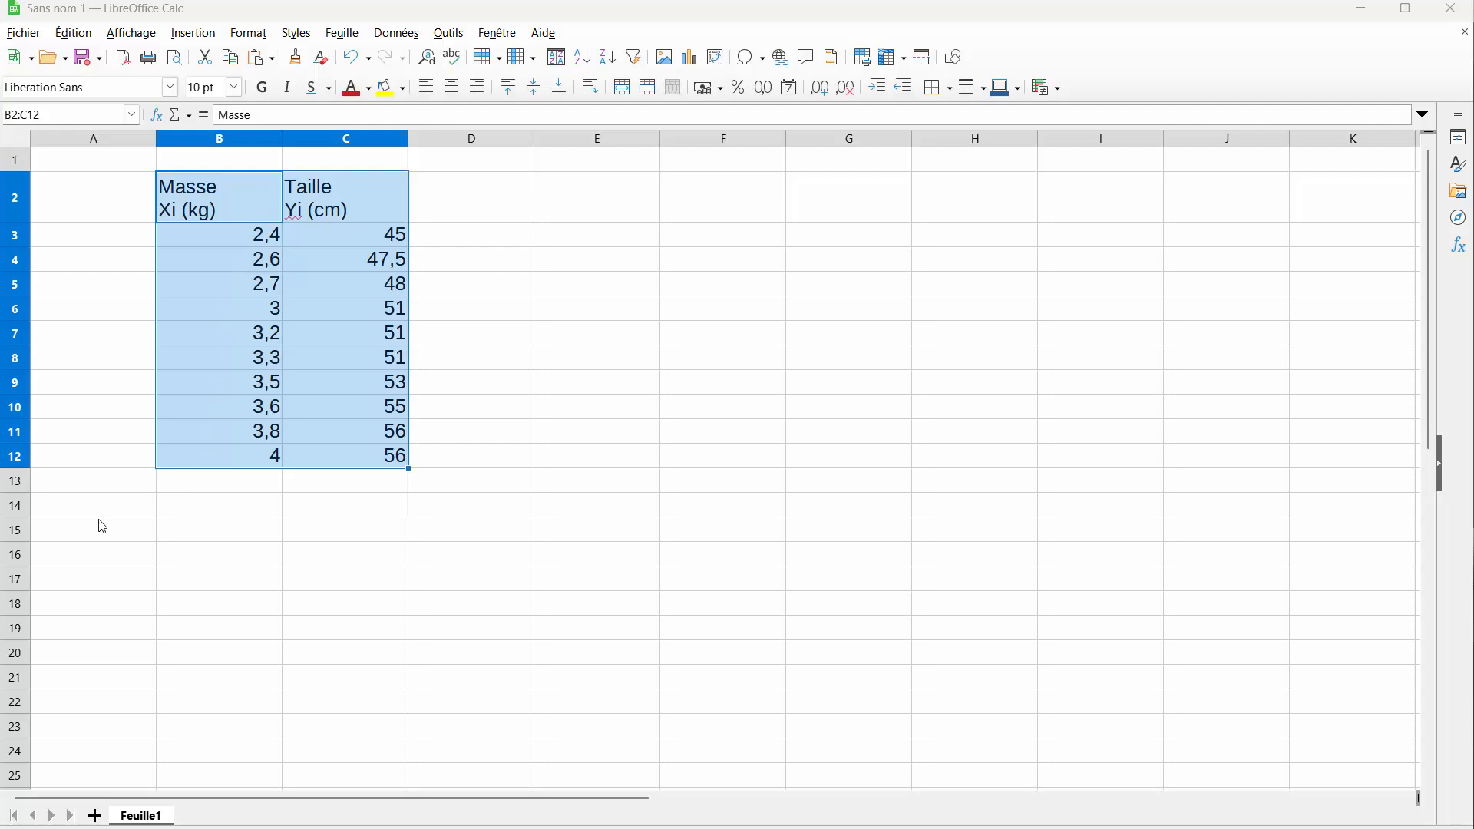
Step: Enter the label "moyenne" in cell A15
{"action": "left_click", "coordinate": [79, 526]}
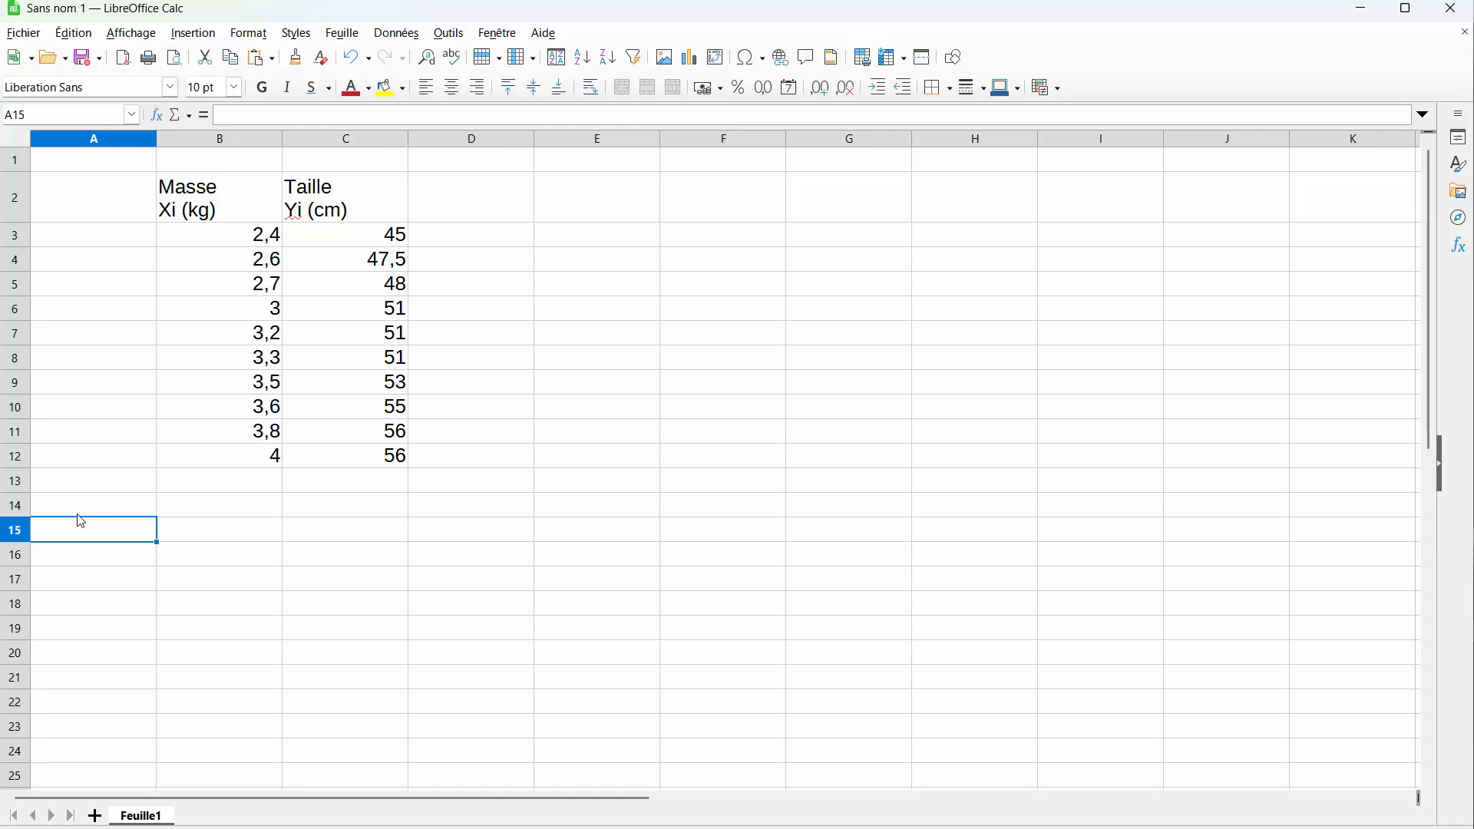
{"action": "type", "text": "moyenn"}
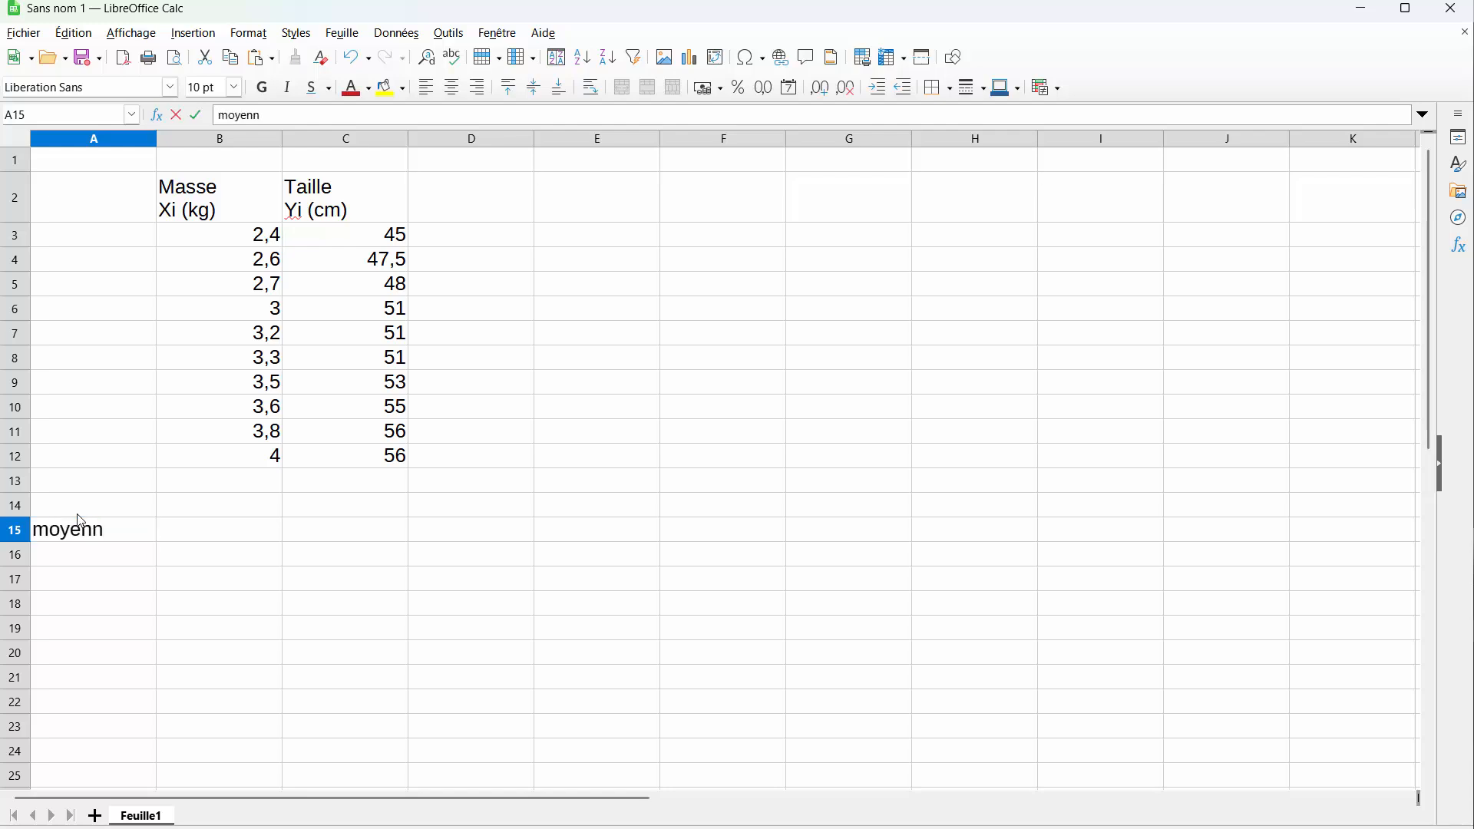
{"action": "type", "text": "e"}
{"action": "key", "text": "Return"}
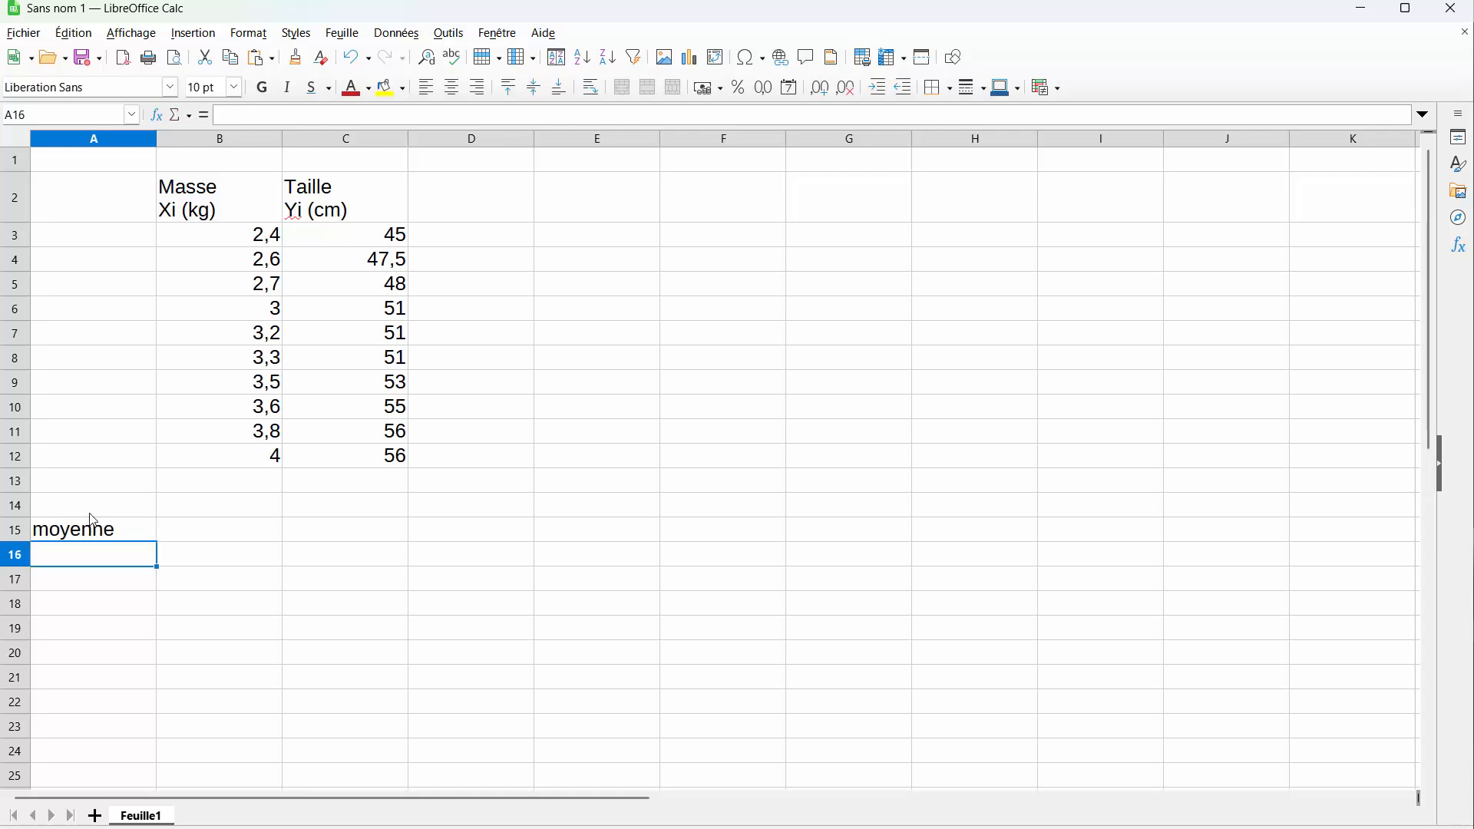
Step: Calculate the mean mass in cell B15 with =MOYENNE(B3:B12) and narrow column B to fit its contents
{"action": "left_click", "coordinate": [224, 535]}
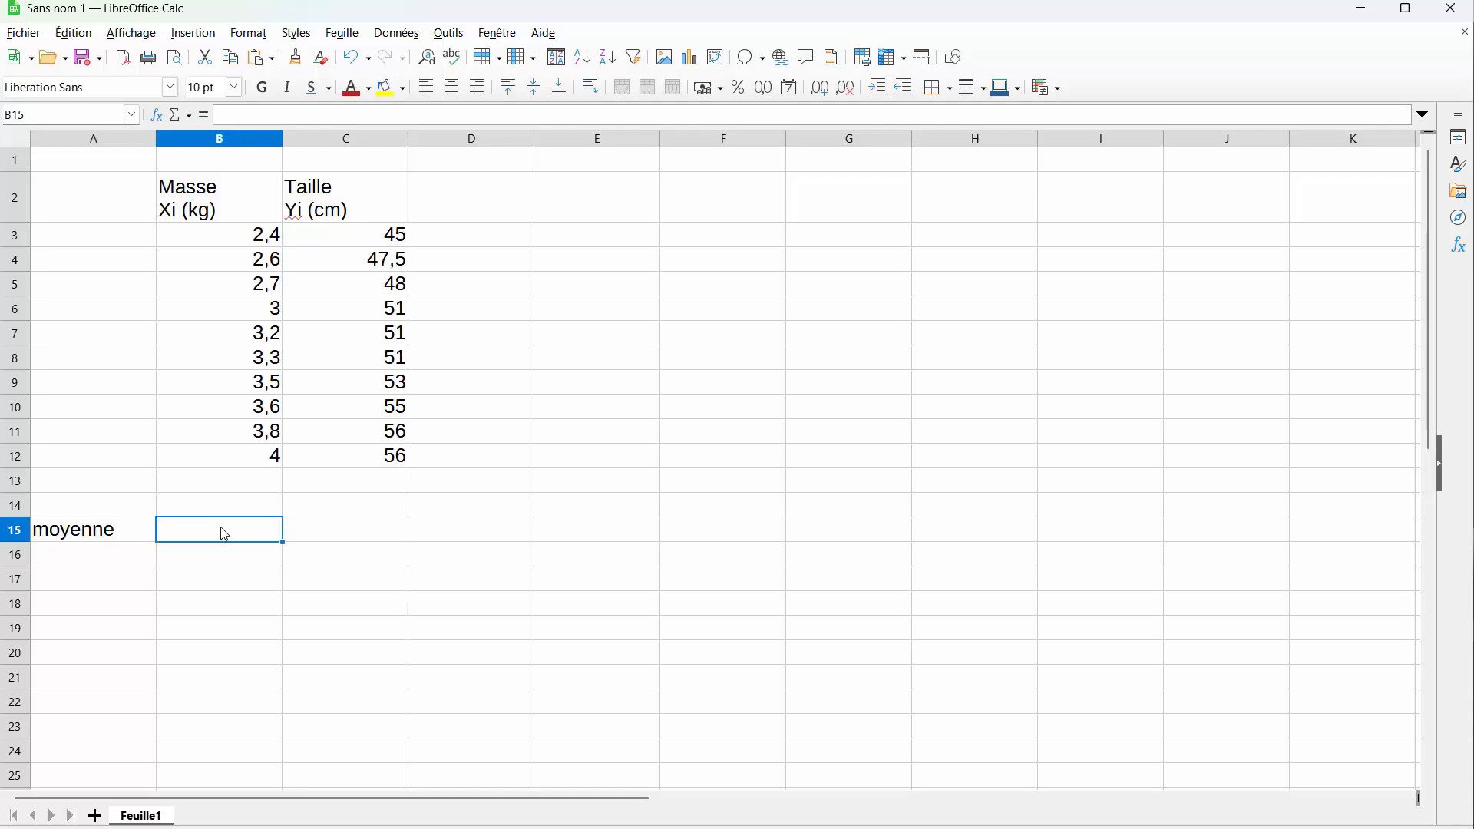
{"action": "type", "text": "="}
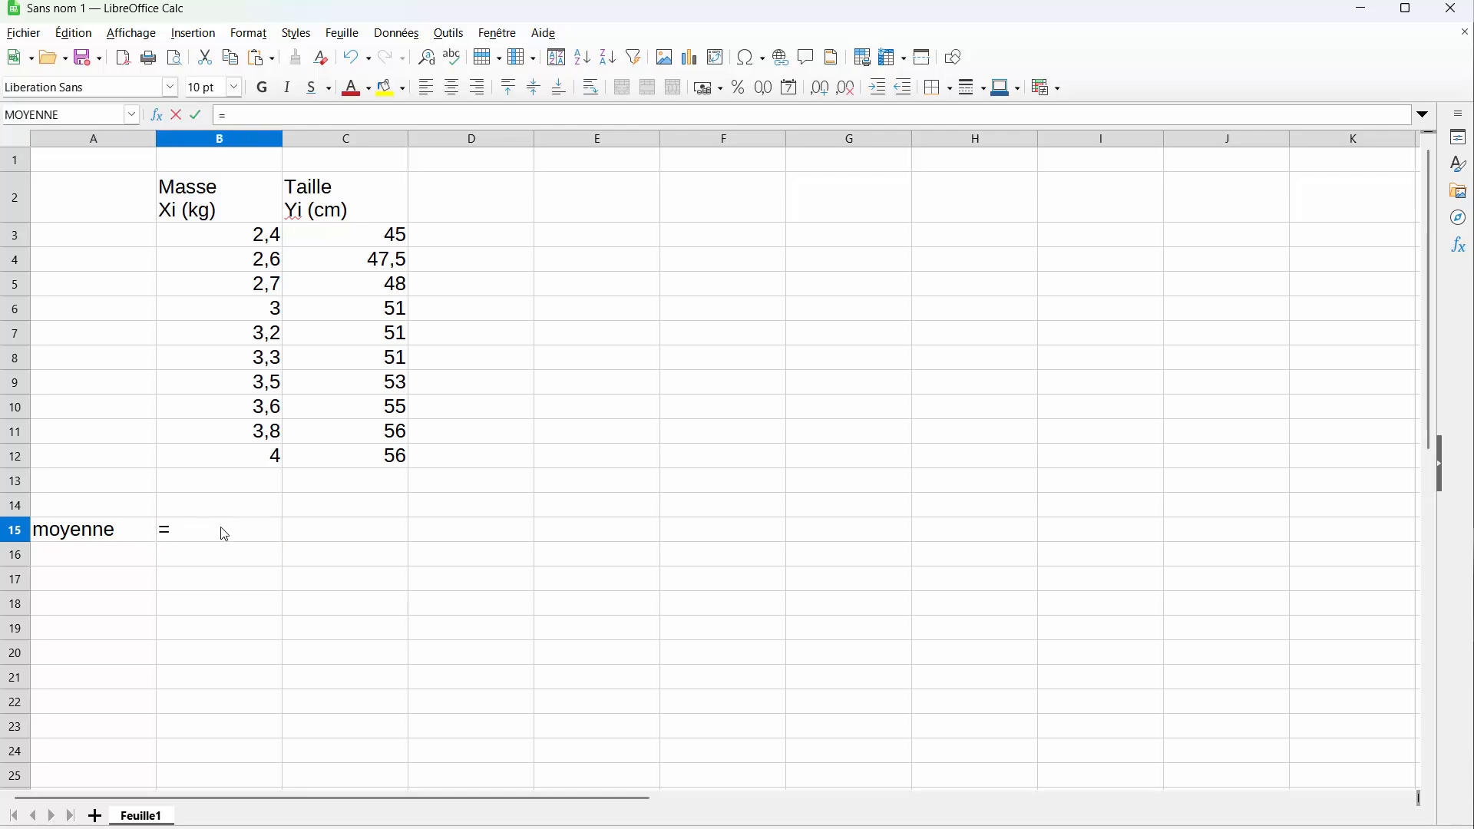
{"action": "type", "text": "moy"}
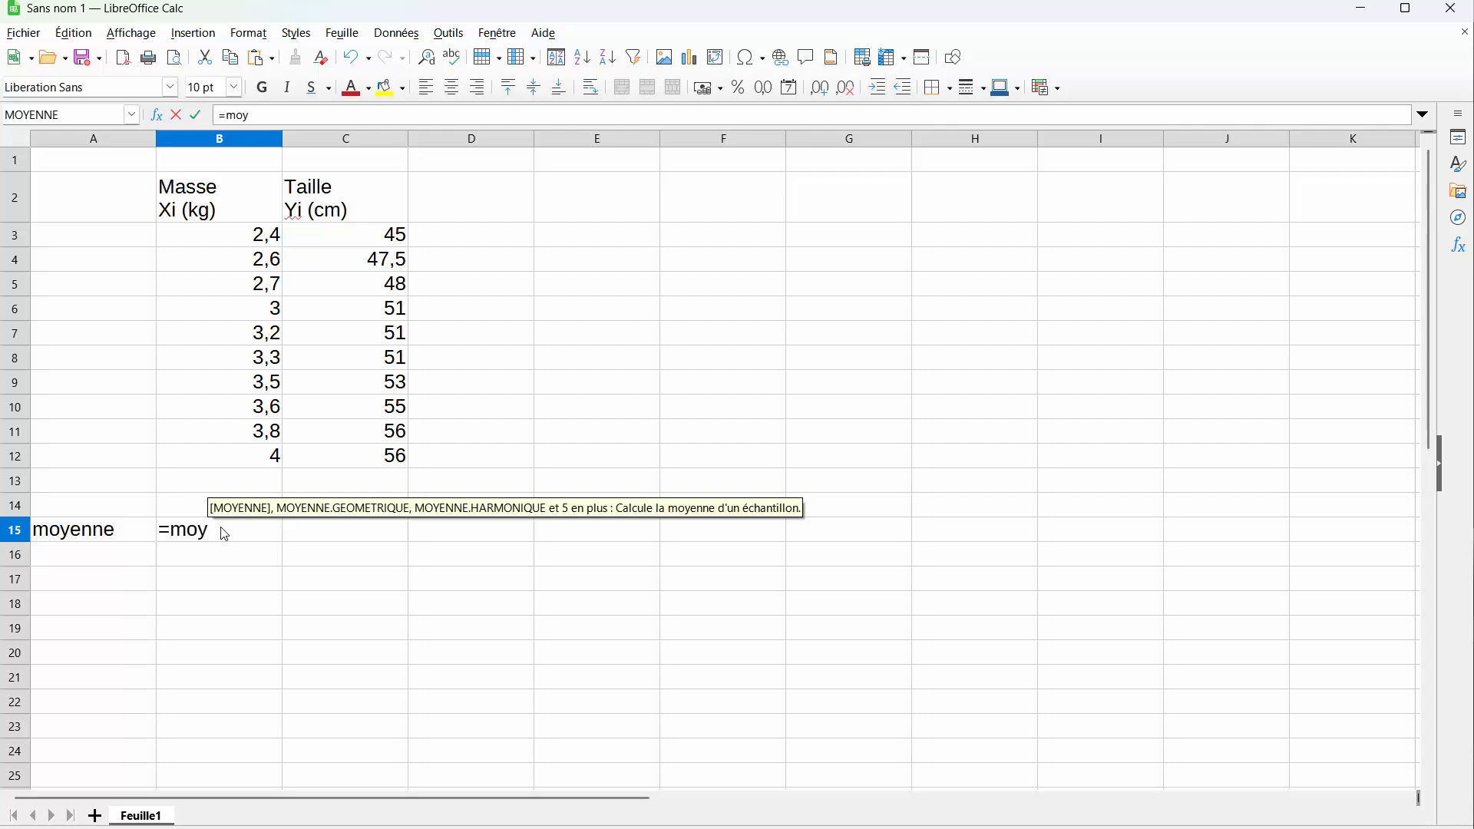
{"action": "key", "text": "Return"}
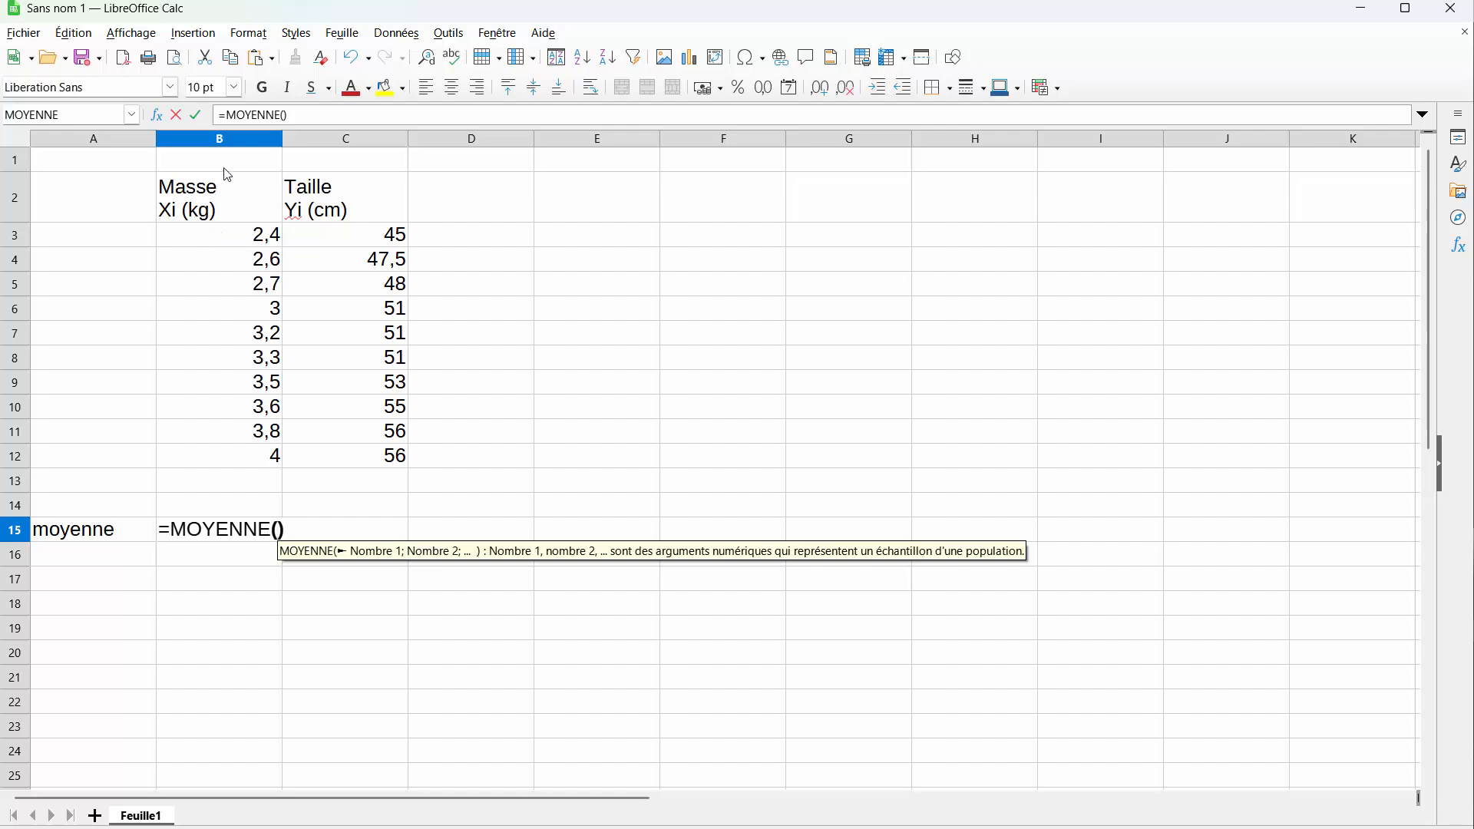
{"action": "scroll", "coordinate": [225, 239], "scroll_direction": "down", "scroll_amount": 1}
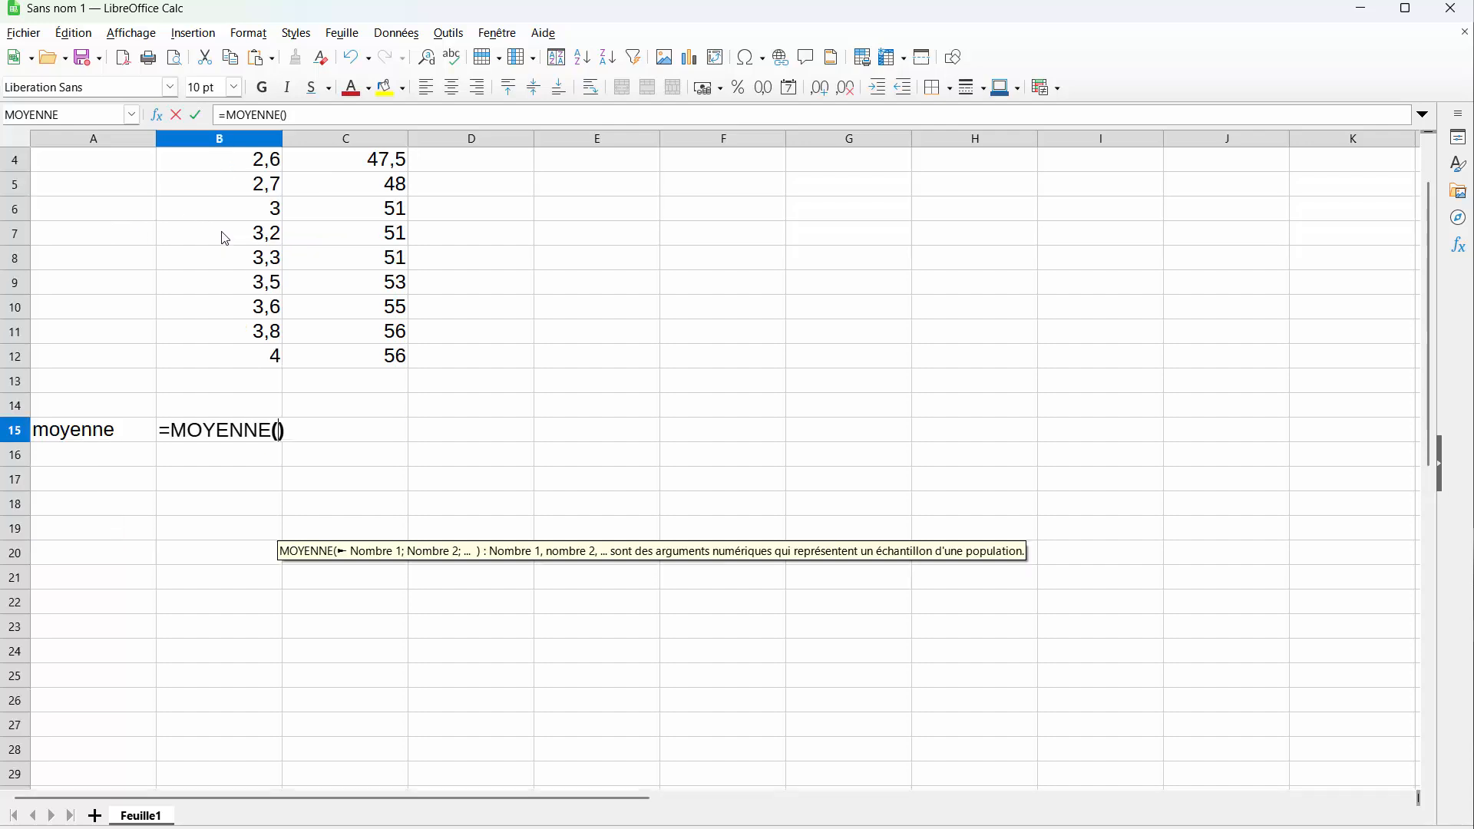
{"action": "scroll", "coordinate": [224, 240], "scroll_direction": "up", "scroll_amount": 1}
{"action": "left_click", "coordinate": [218, 236]}
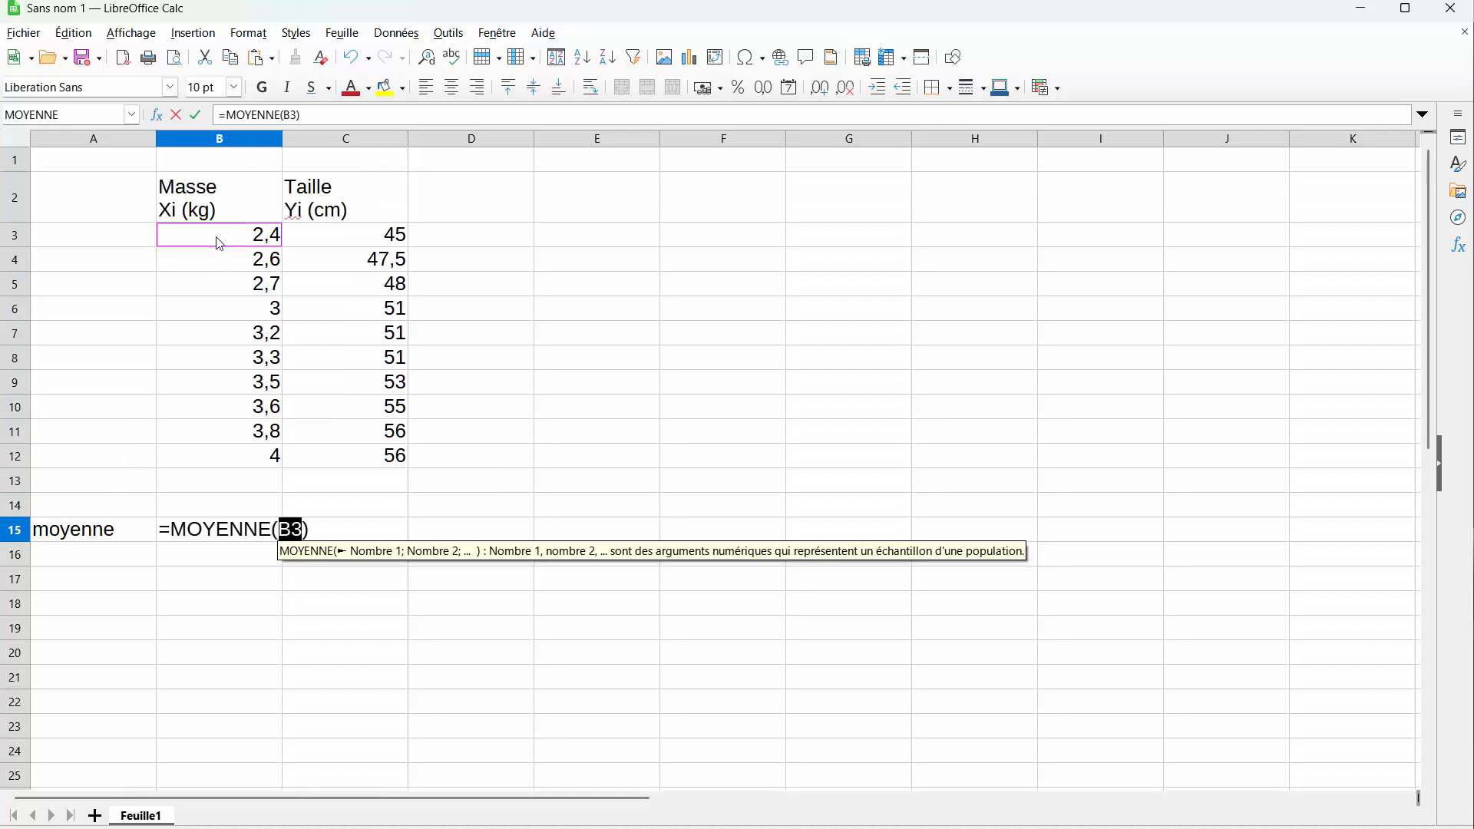
{"action": "left_click_drag", "start_coordinate": [218, 239], "coordinate": [234, 459]}
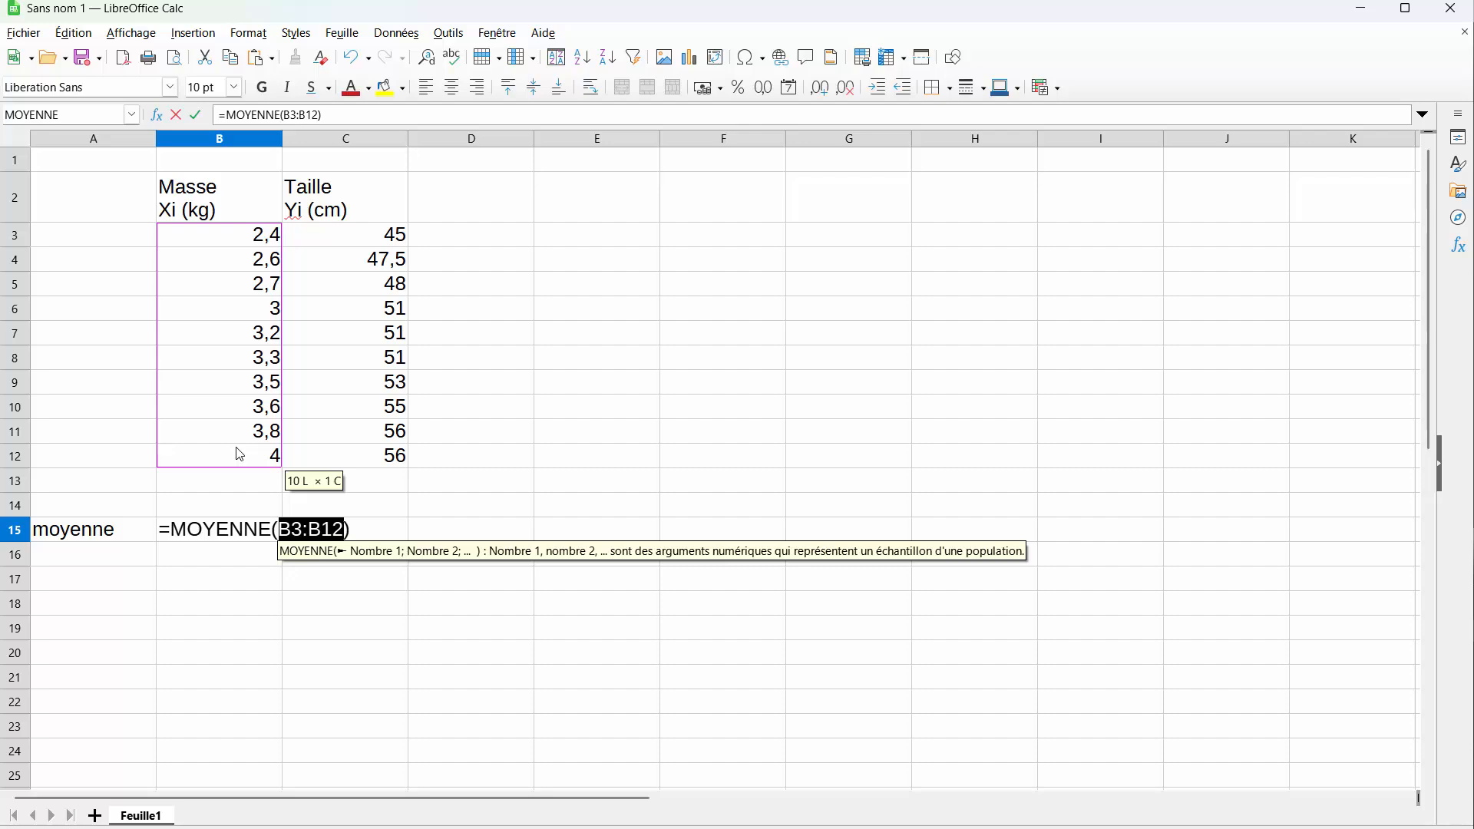
{"action": "key", "text": "Return"}
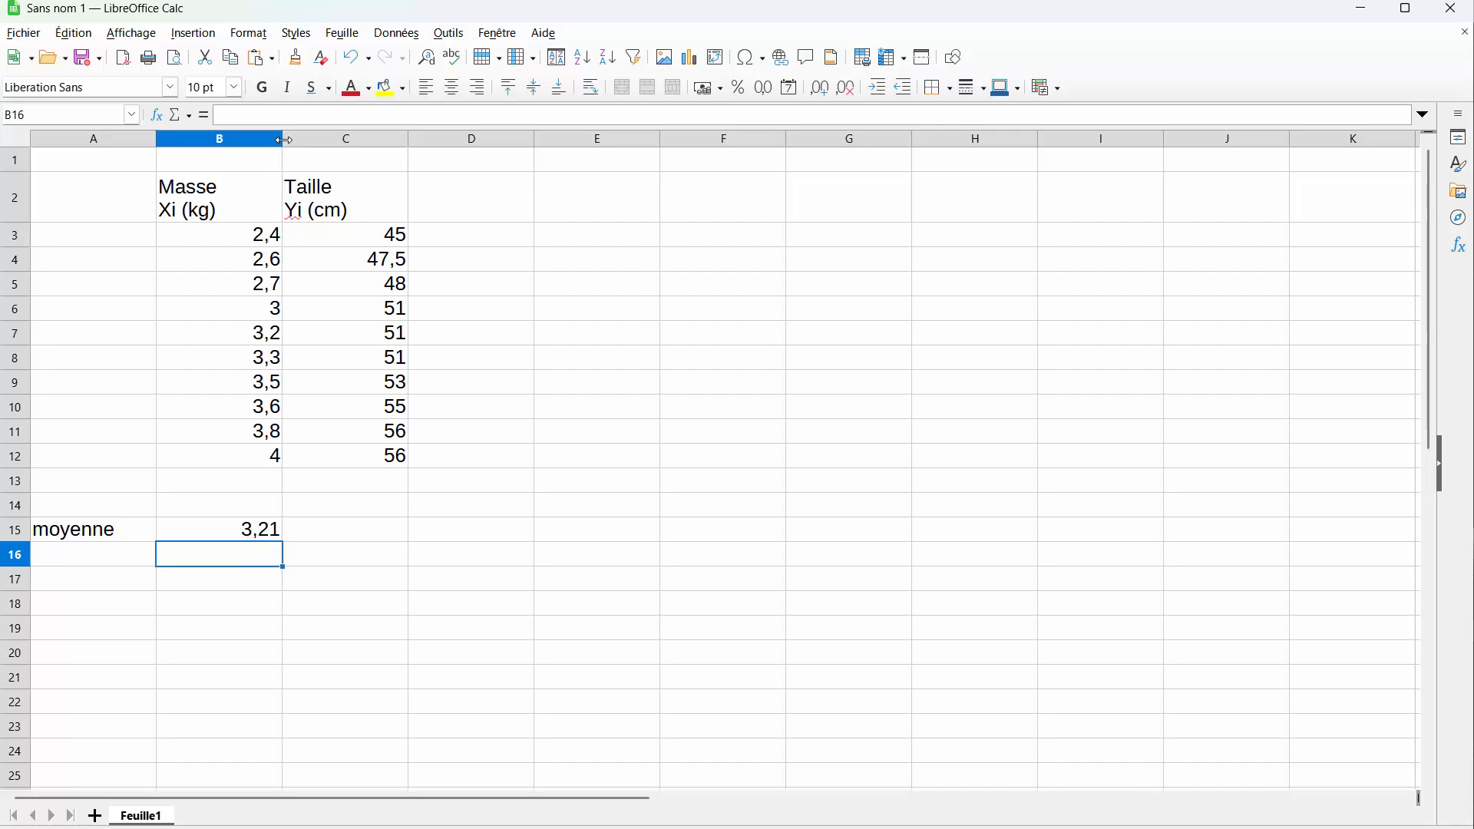
{"action": "left_click_drag", "start_coordinate": [284, 140], "coordinate": [232, 142]}
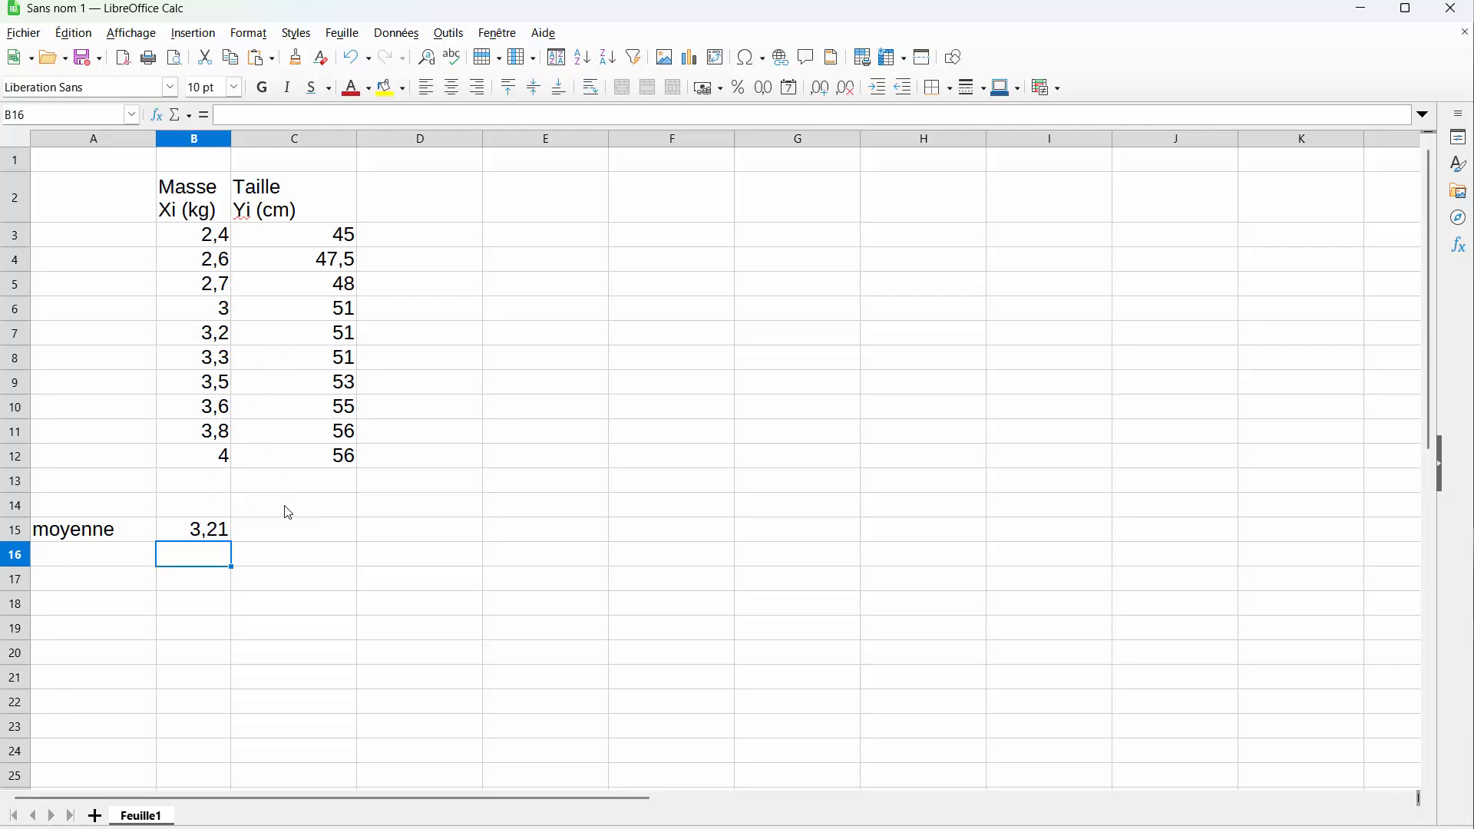
Step: Calculate the sum of the Taille values C3:C12 in cell C14 with the SOMME function
{"action": "left_click", "coordinate": [293, 534]}
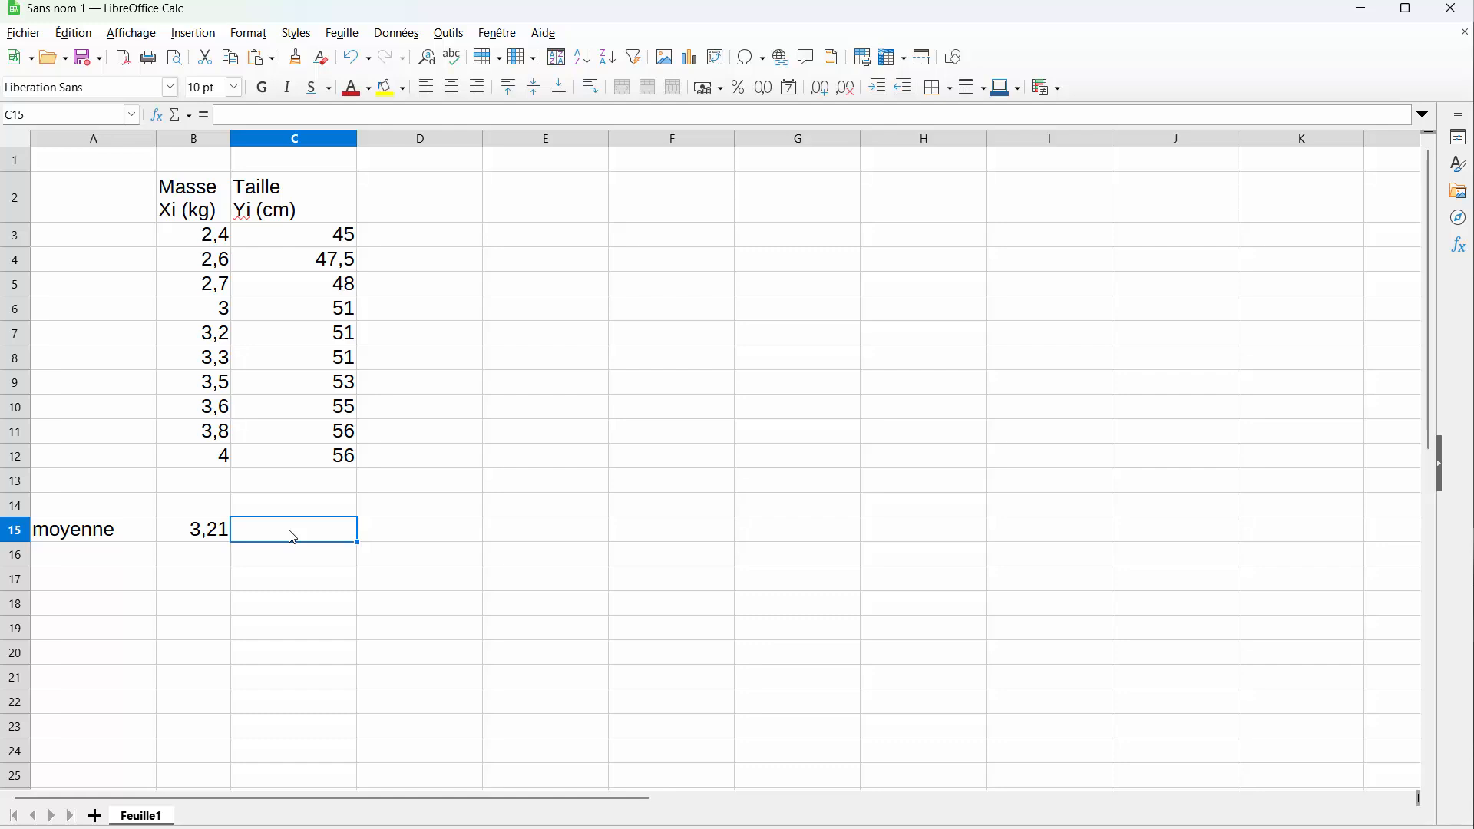
{"action": "left_click", "coordinate": [282, 511]}
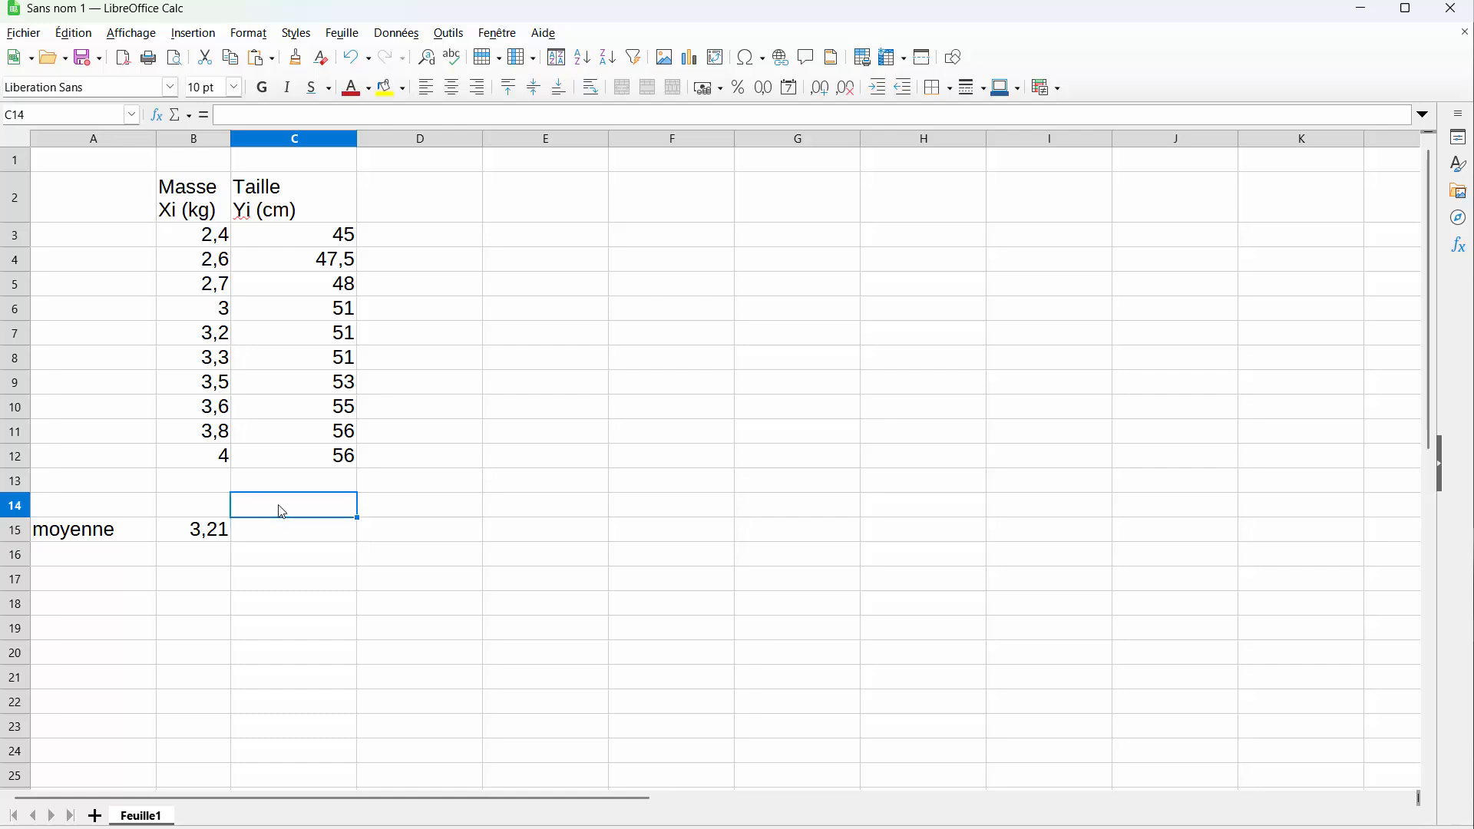
{"action": "type", "text": "=somm"}
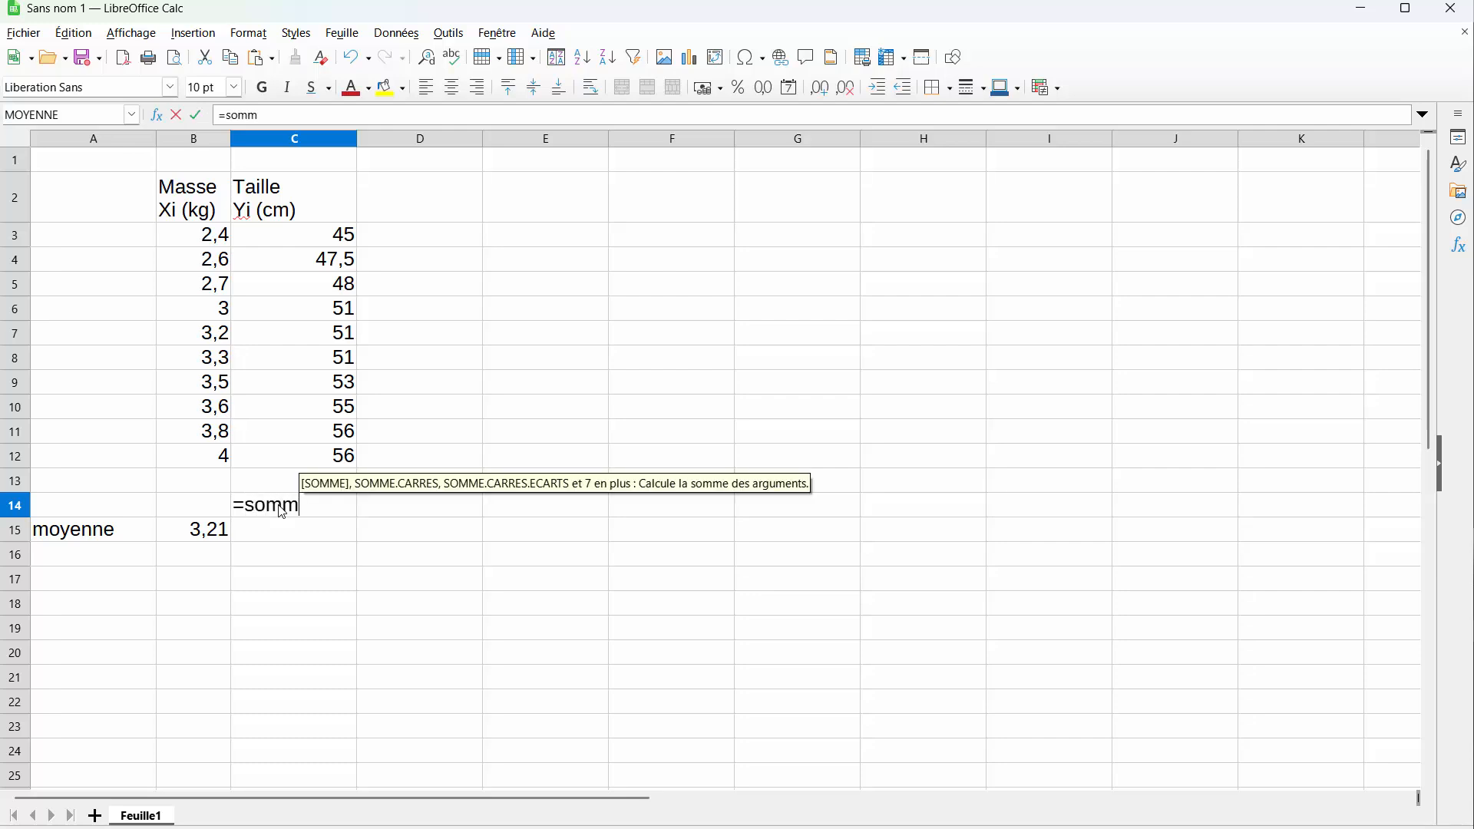
{"action": "type", "text": "e"}
{"action": "key", "text": "Return"}
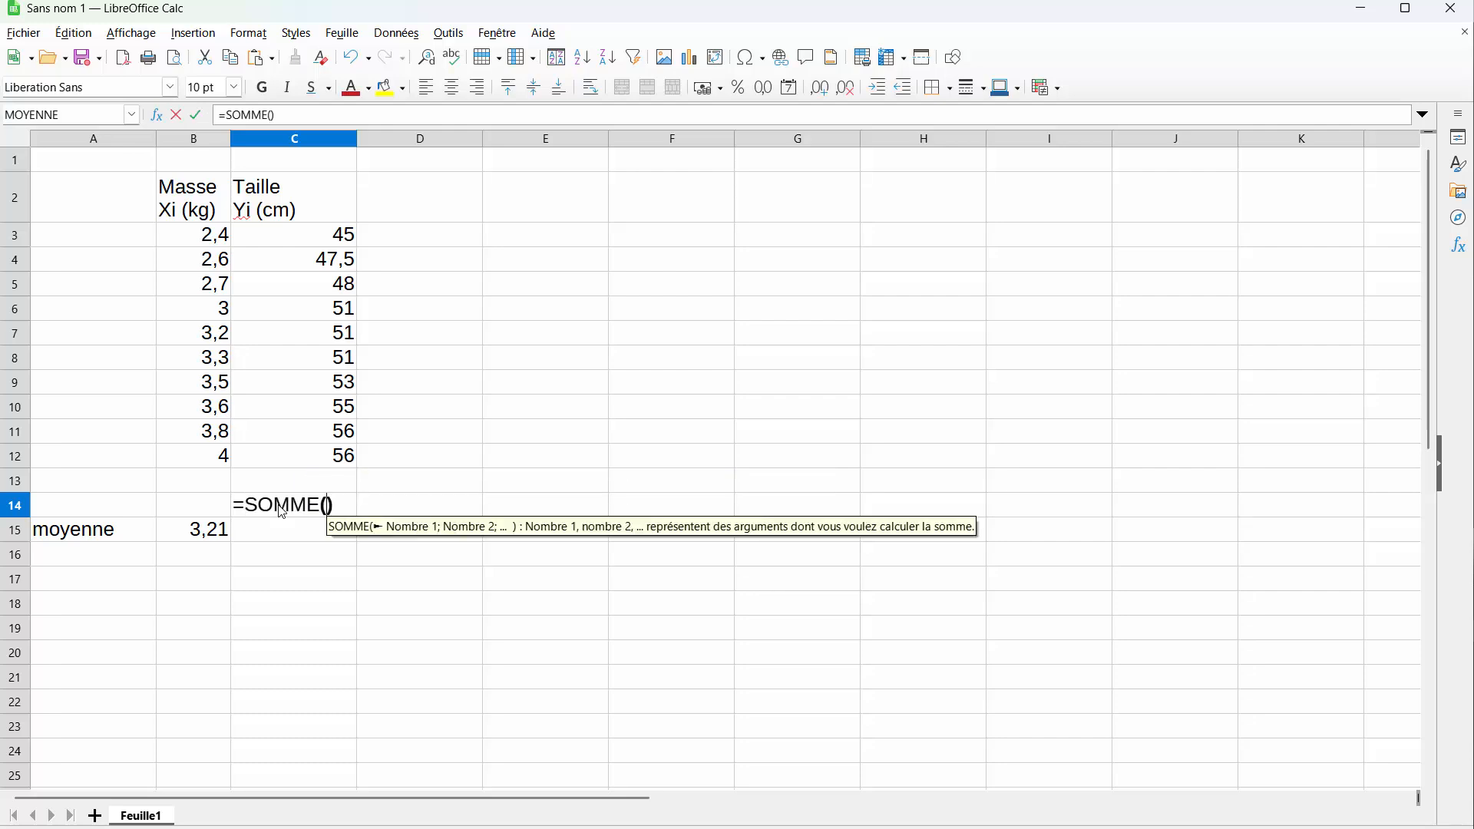
{"action": "left_click_drag", "start_coordinate": [319, 233], "coordinate": [323, 460]}
{"action": "key", "text": "Return"}
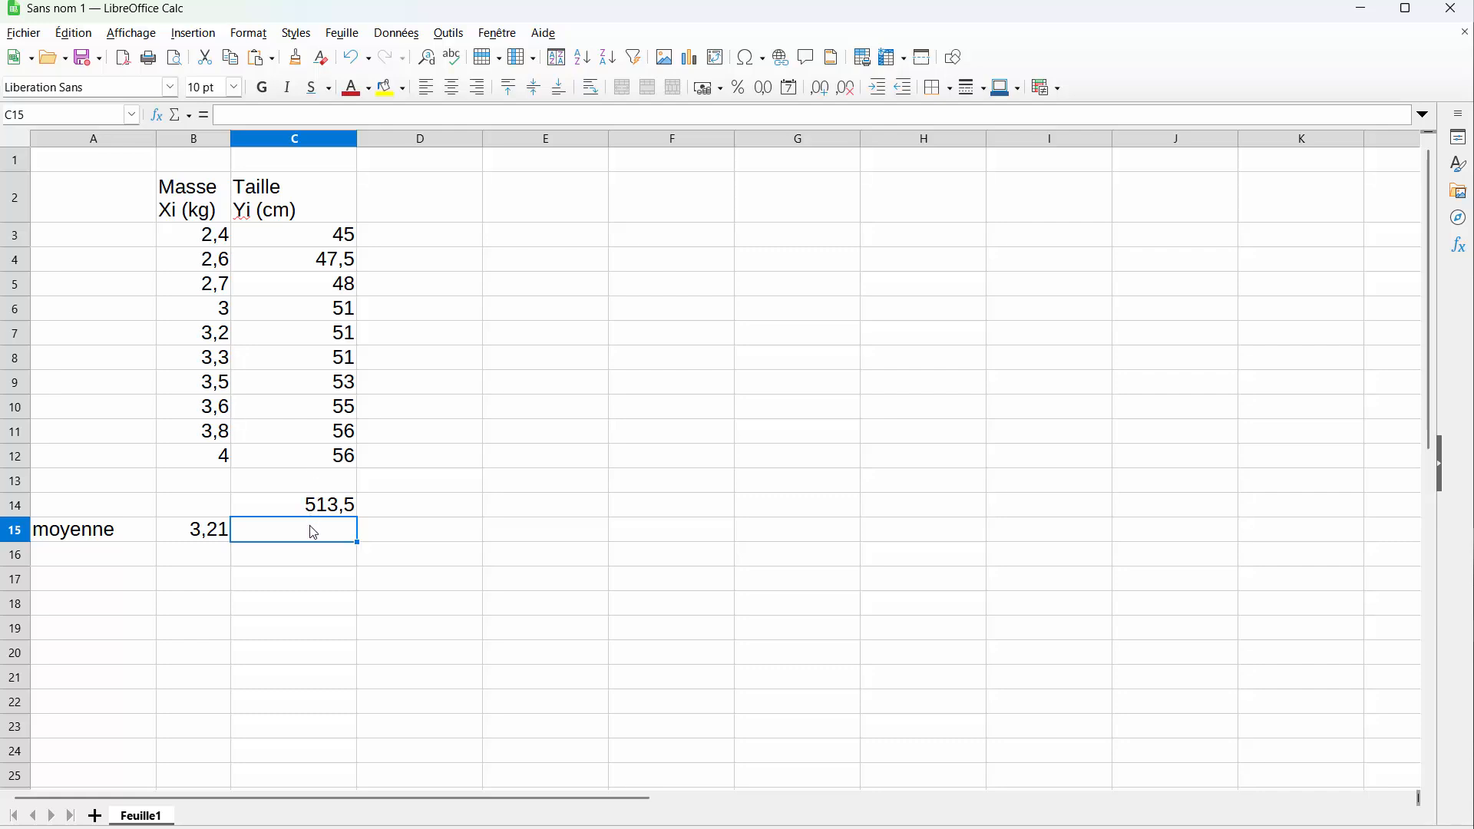
Step: Calculate the mean height in cell C15 with the formula =C14/10
{"action": "type", "text": "="}
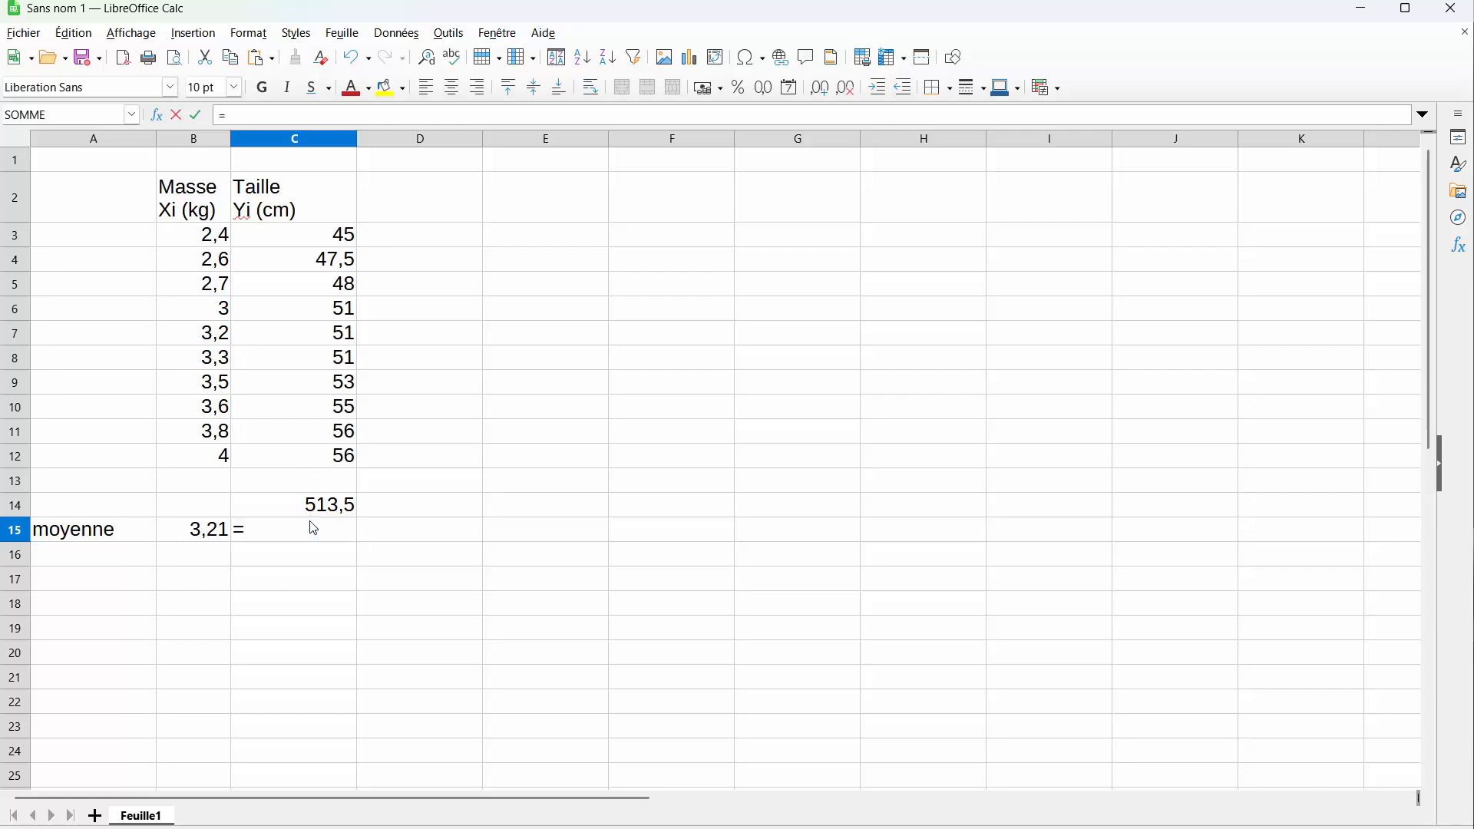
{"action": "left_click", "coordinate": [310, 506]}
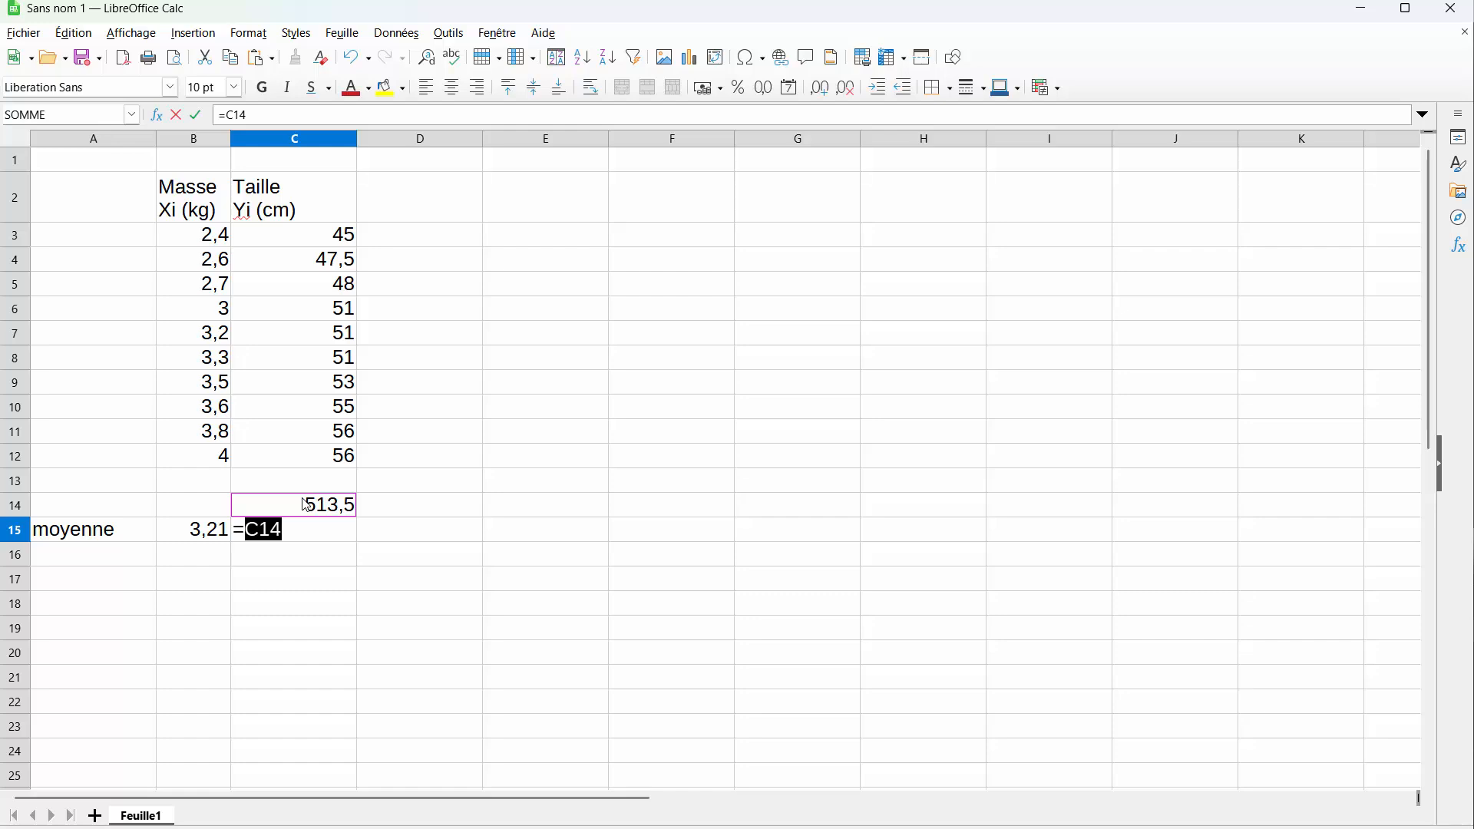
{"action": "type", "text": "/10"}
{"action": "key", "text": "Return"}
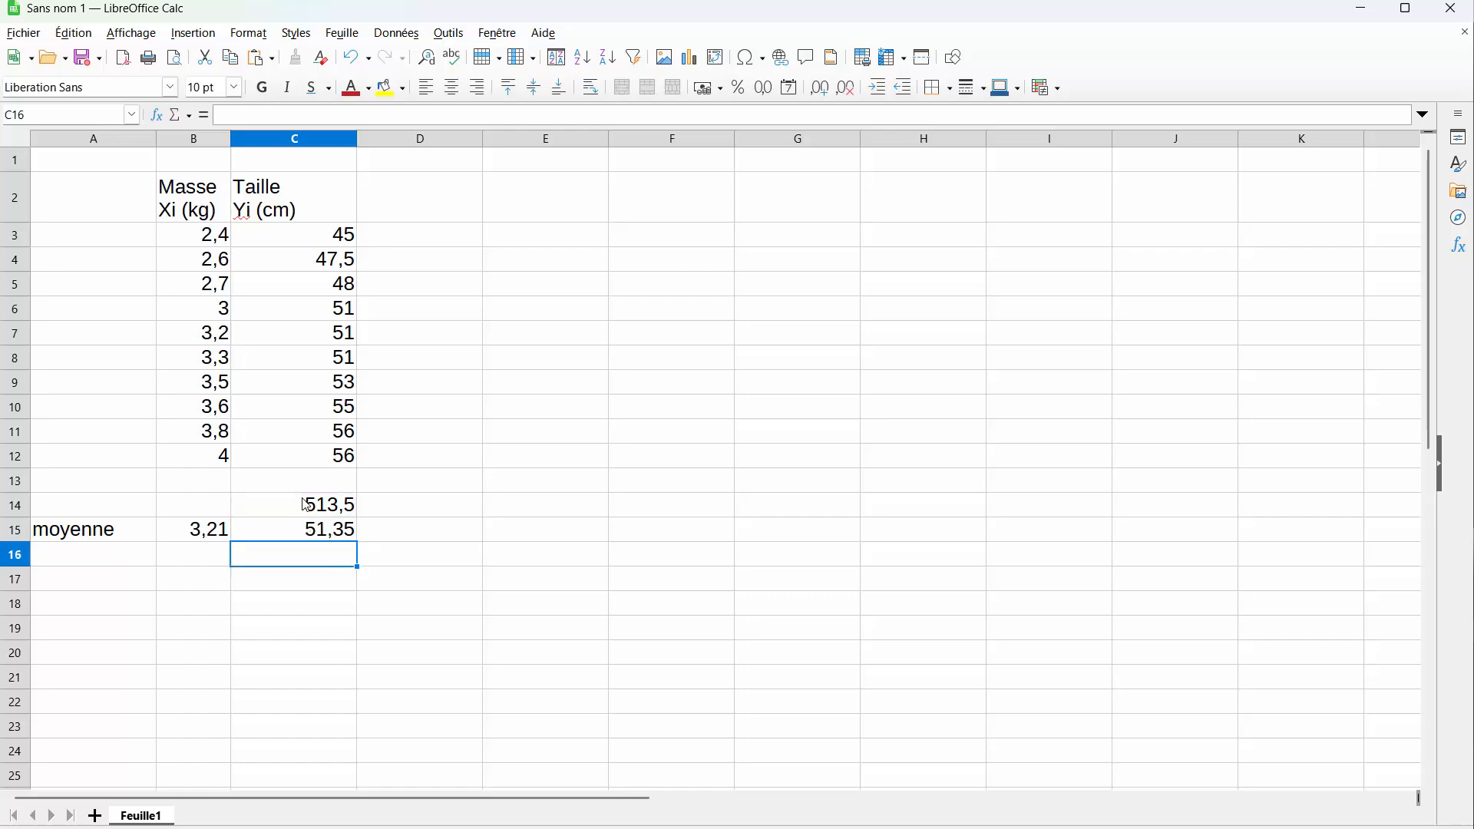
Step: Calculate the sum of the mass values in cell B14 with the formula =SOMME(B3:B12)
{"action": "left_click", "coordinate": [199, 514]}
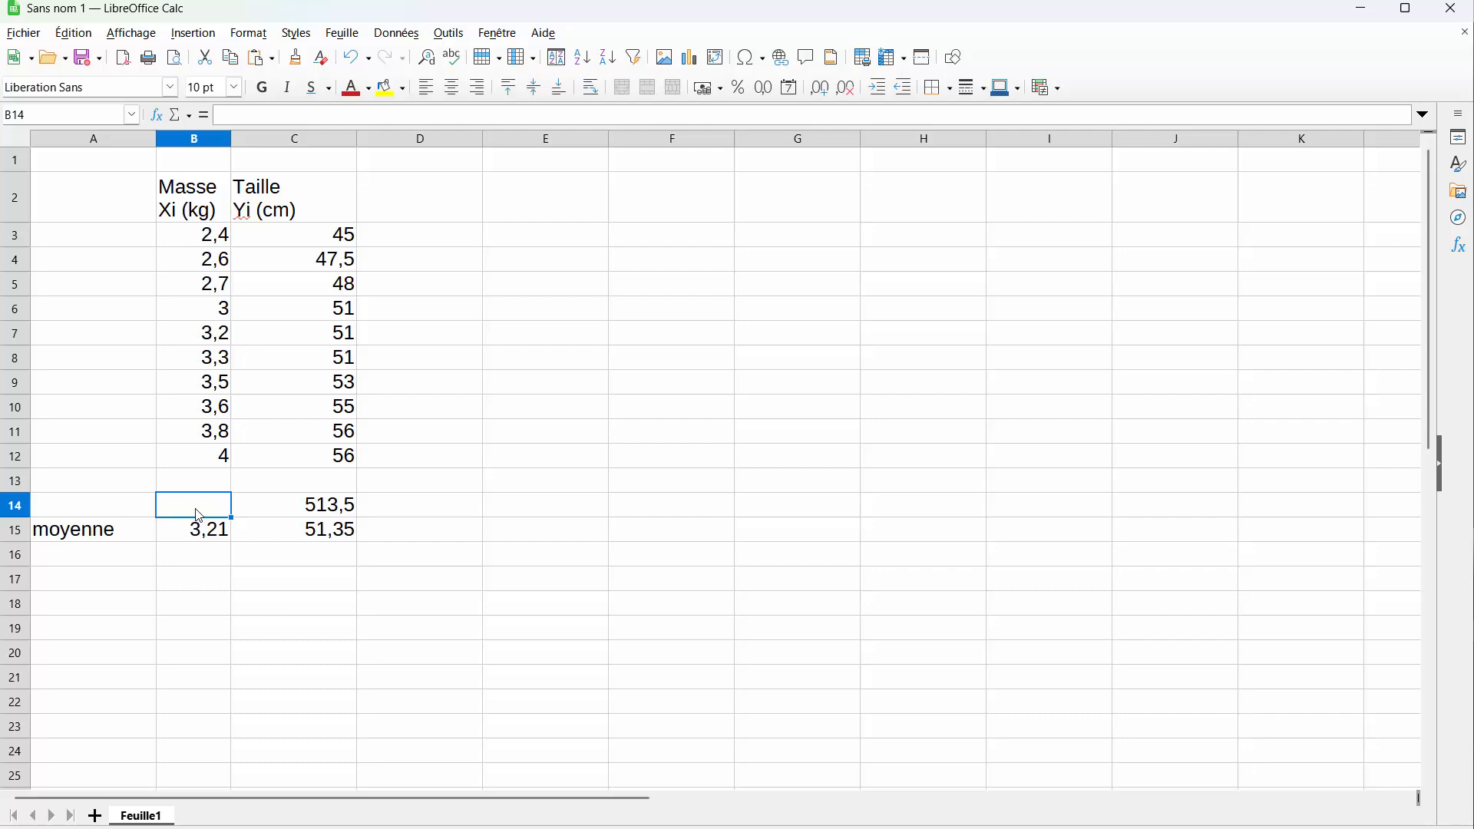
{"action": "type", "text": "=somme"}
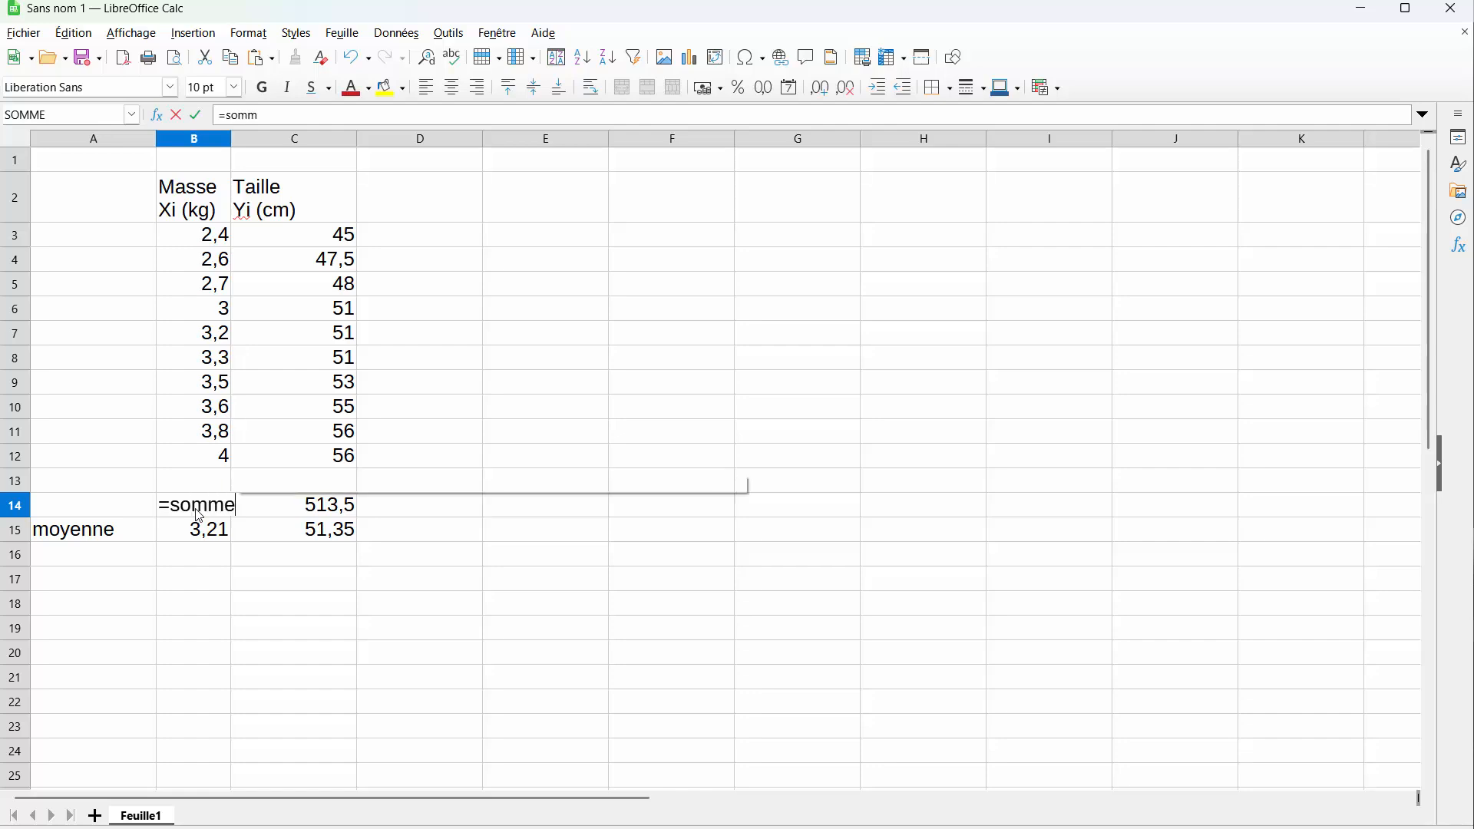
{"action": "key", "text": "Return"}
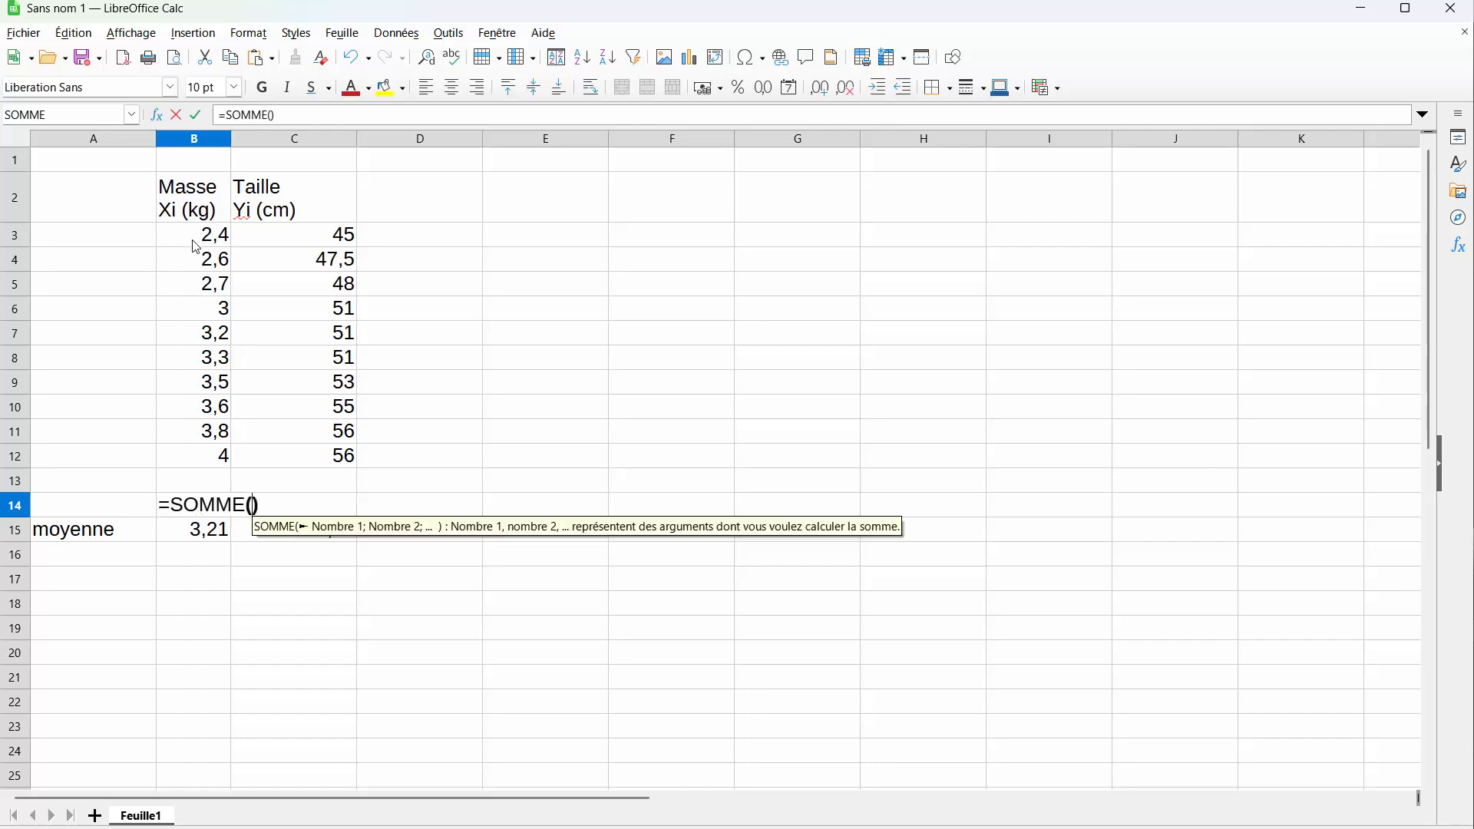
{"action": "left_click_drag", "start_coordinate": [197, 241], "coordinate": [181, 451]}
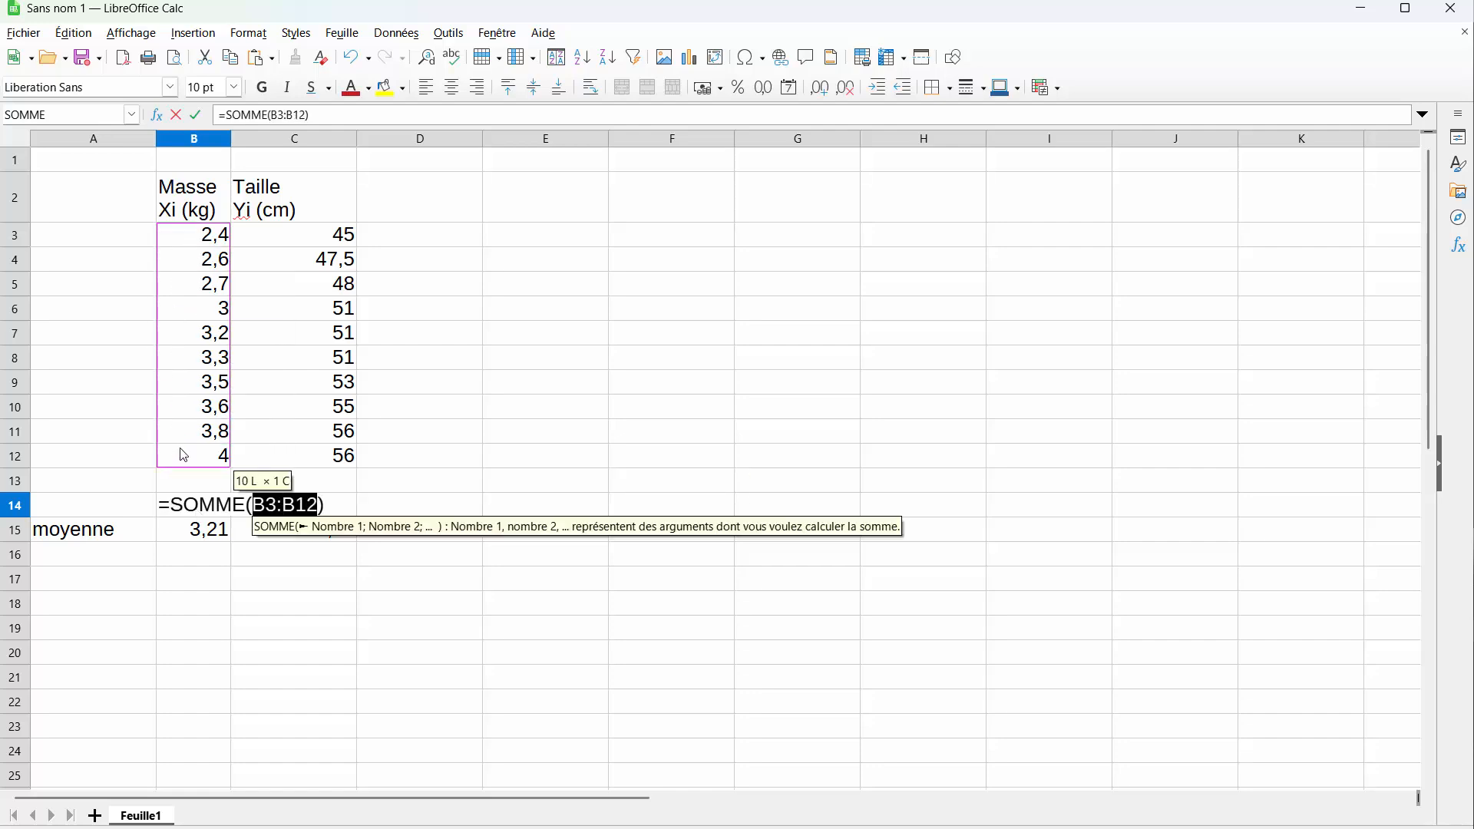
{"action": "key", "text": "Return"}
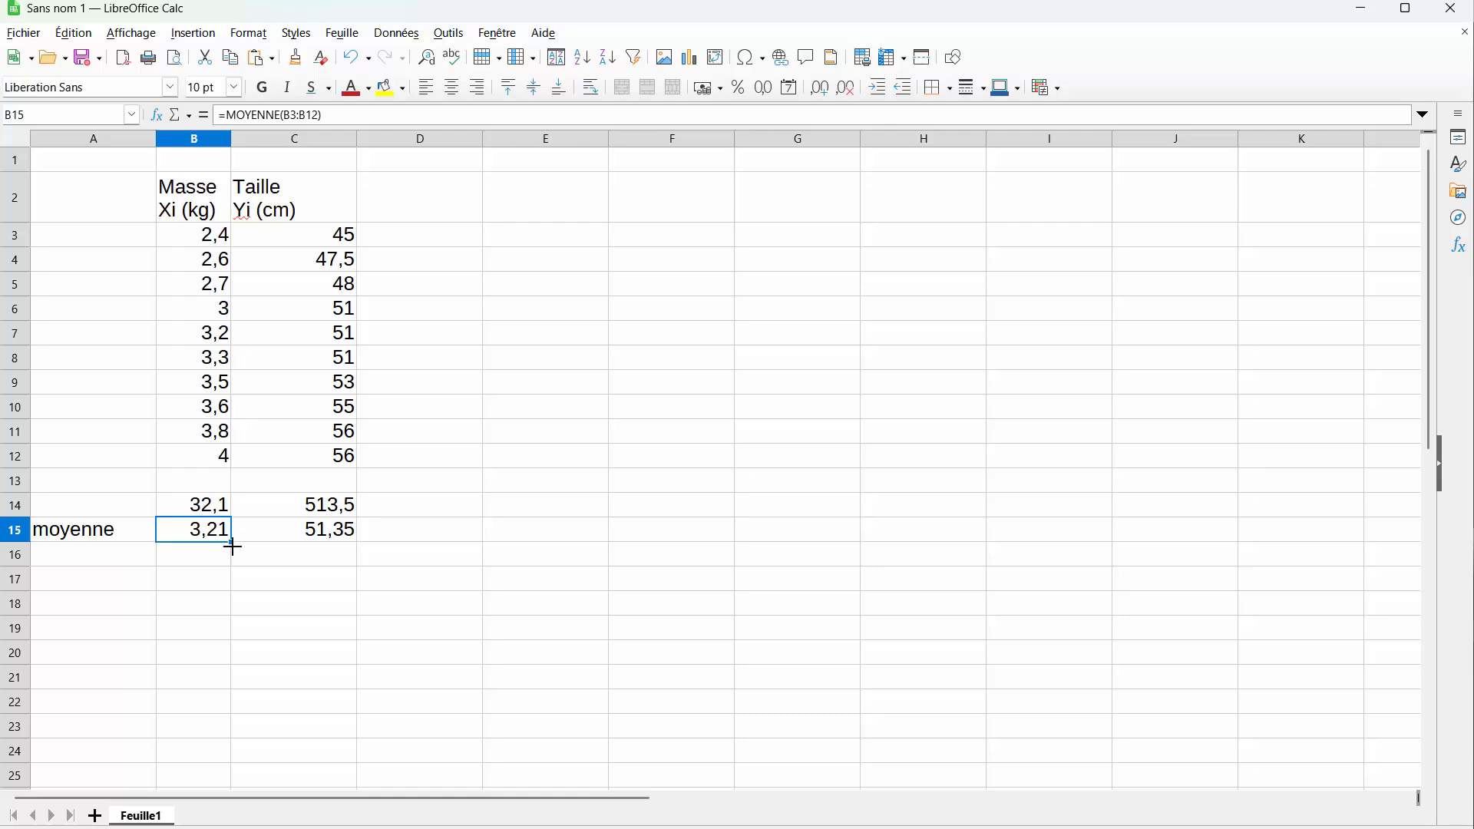
Step: Enter the column heading "Xi" in cell D2
{"action": "left_click", "coordinate": [413, 207]}
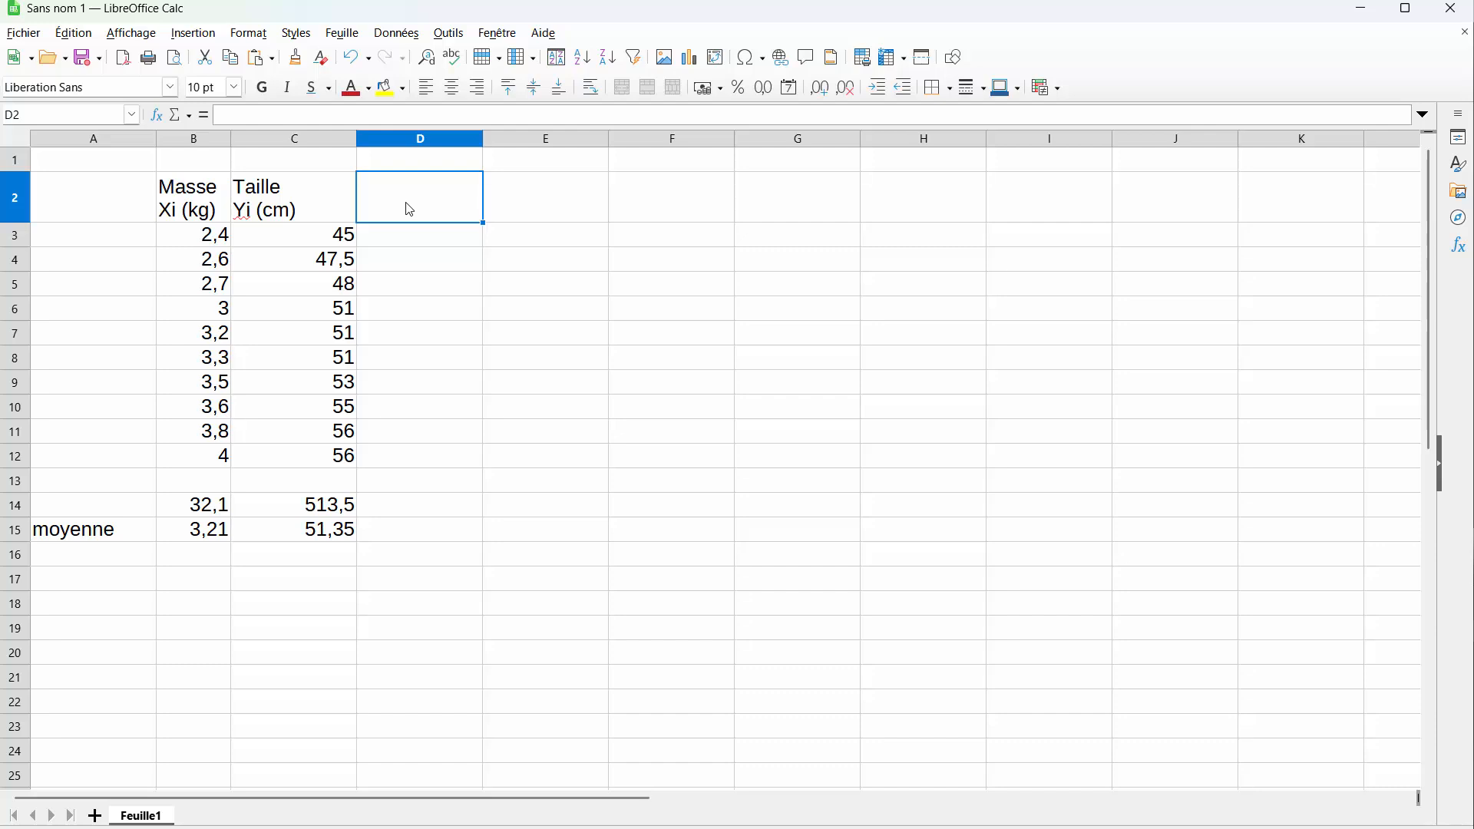
{"action": "type", "text": "Xi"}
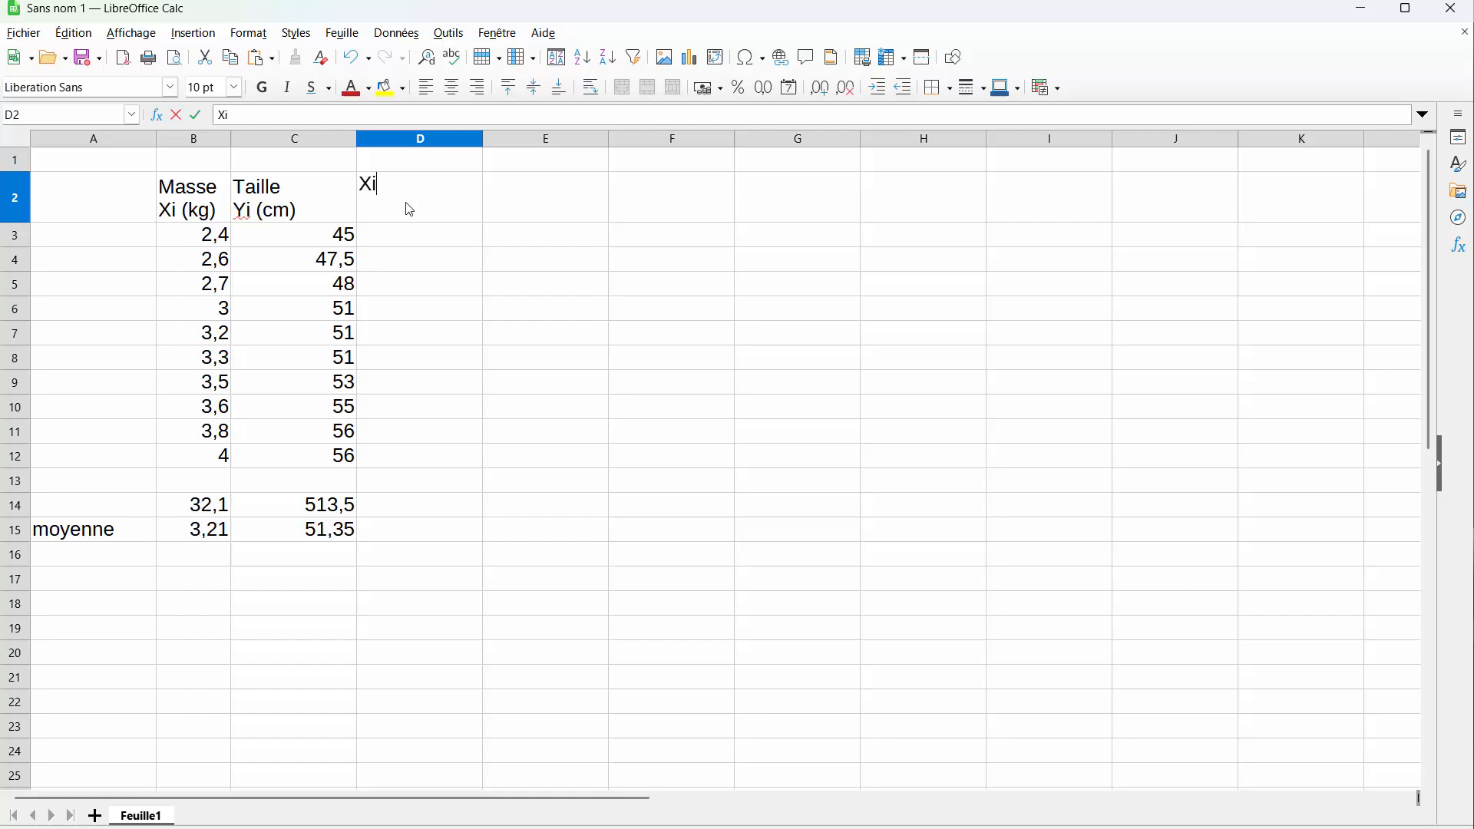
{"action": "key", "text": "Return"}
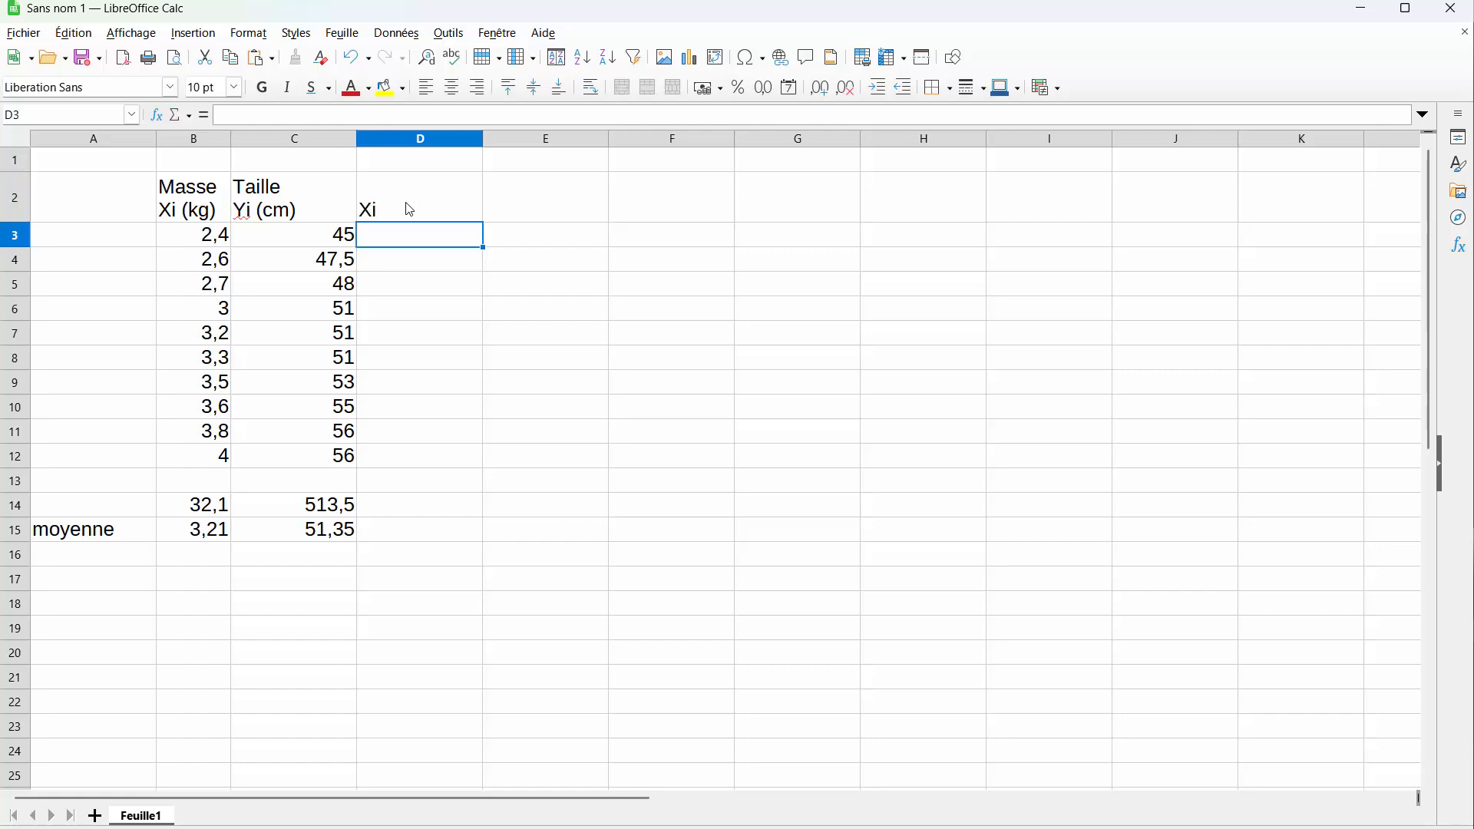
Step: Calculate the first mass's deviation from the mean in cell D3 with the formula =B3-B15
{"action": "type", "text": "="}
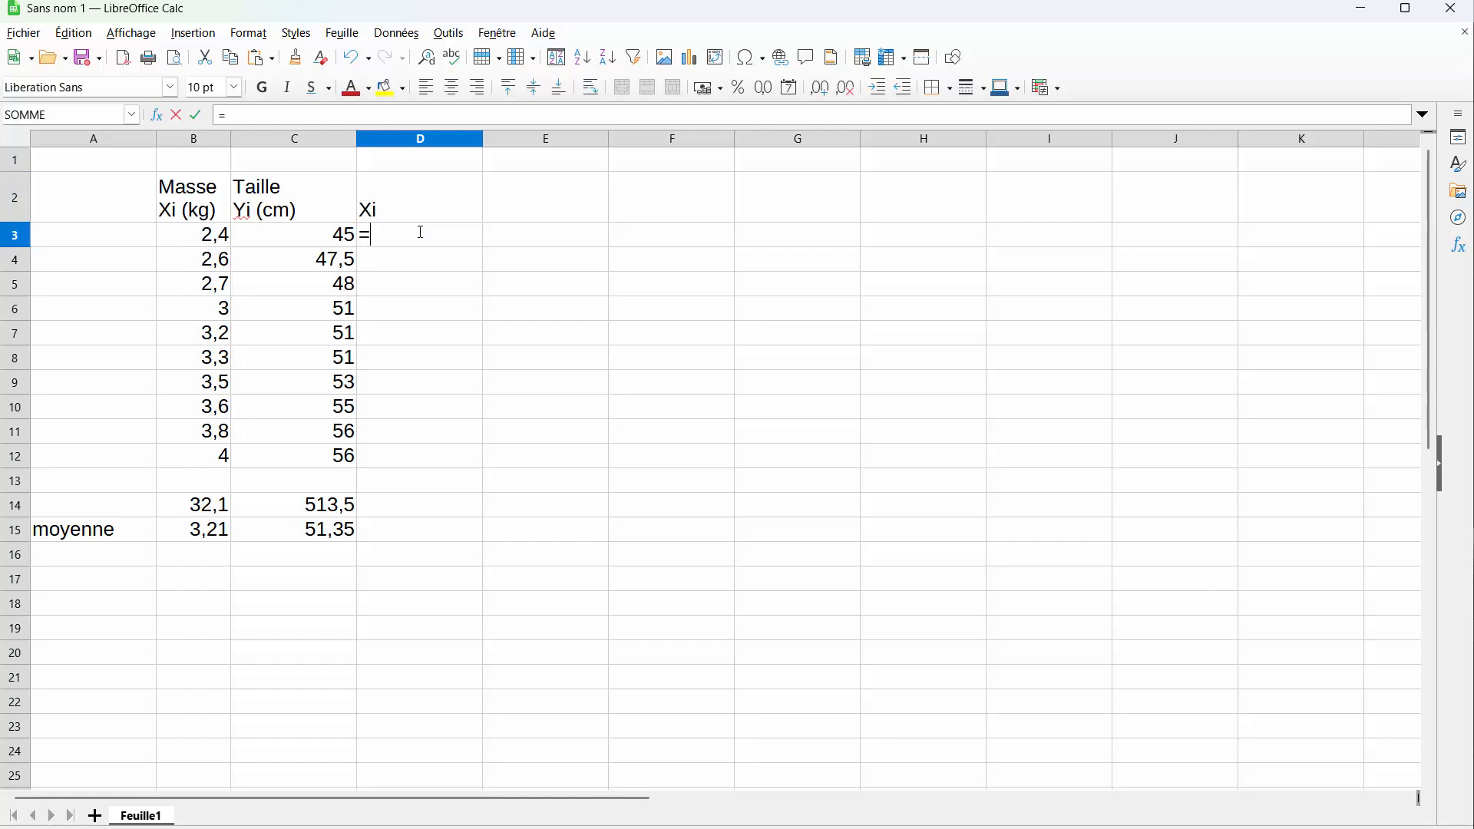
{"action": "left_click", "coordinate": [216, 238]}
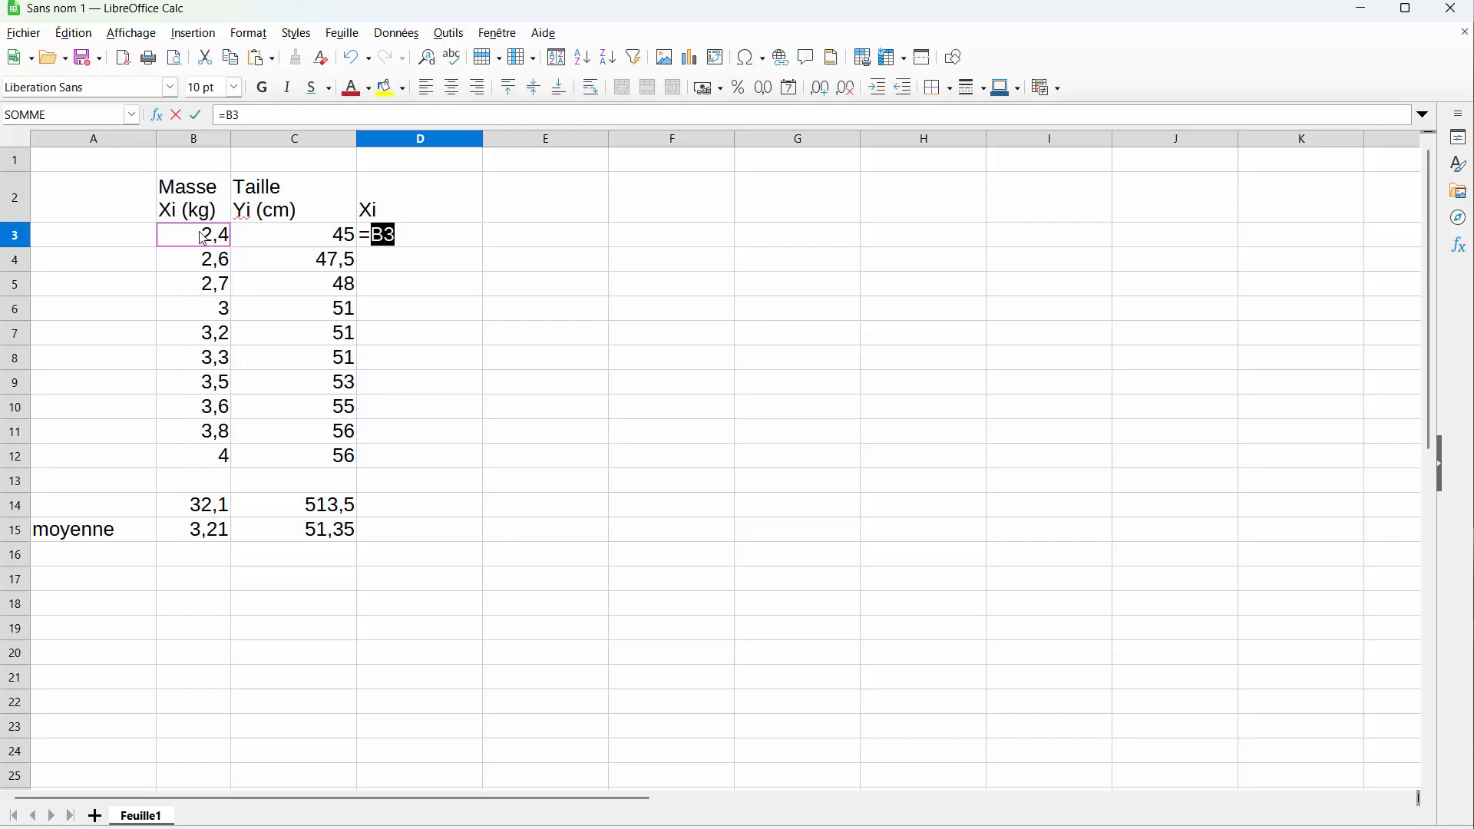
{"action": "type", "text": "-"}
{"action": "left_click", "coordinate": [214, 534]}
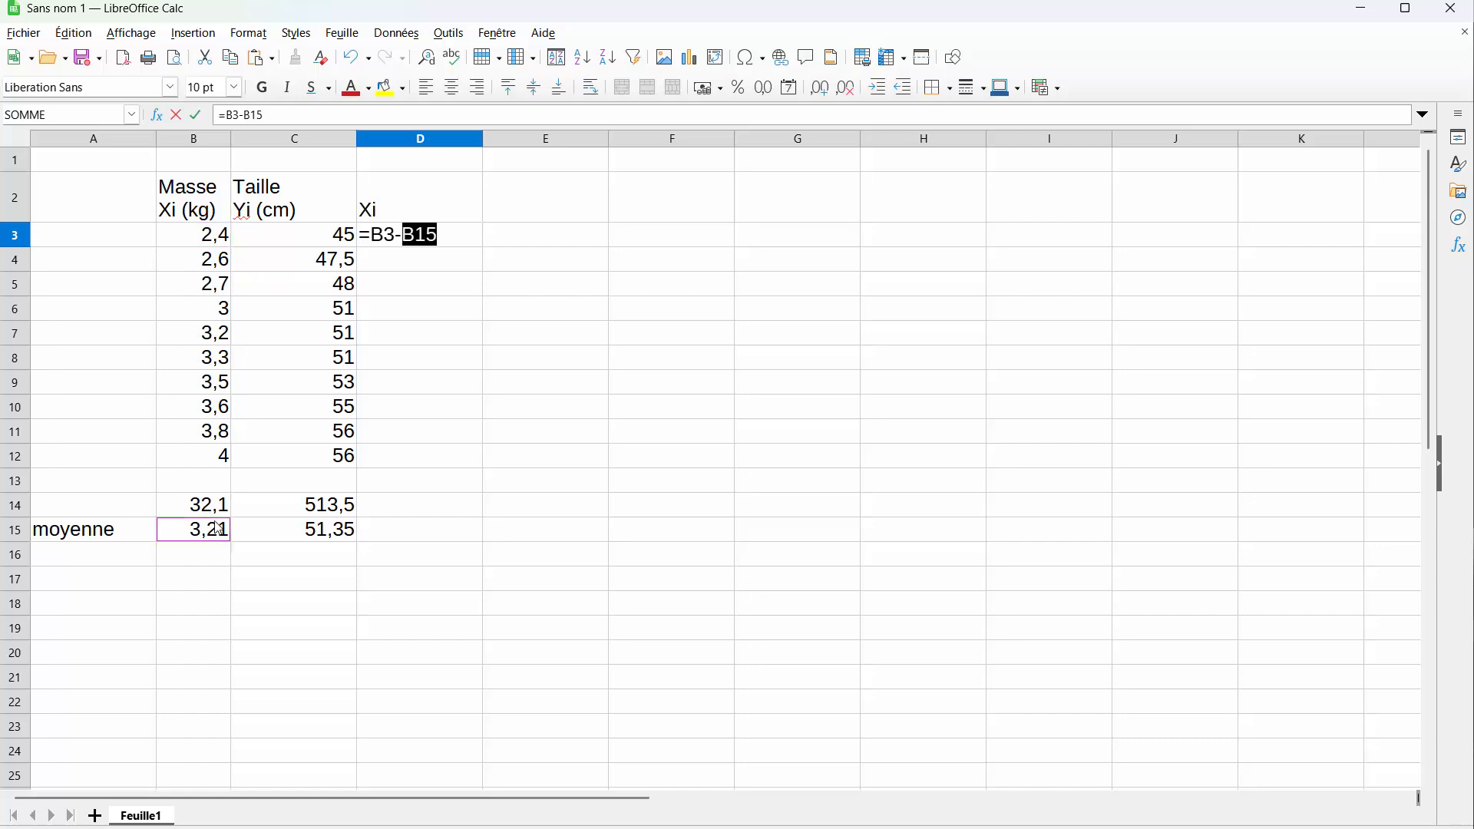
{"action": "key", "text": "Return"}
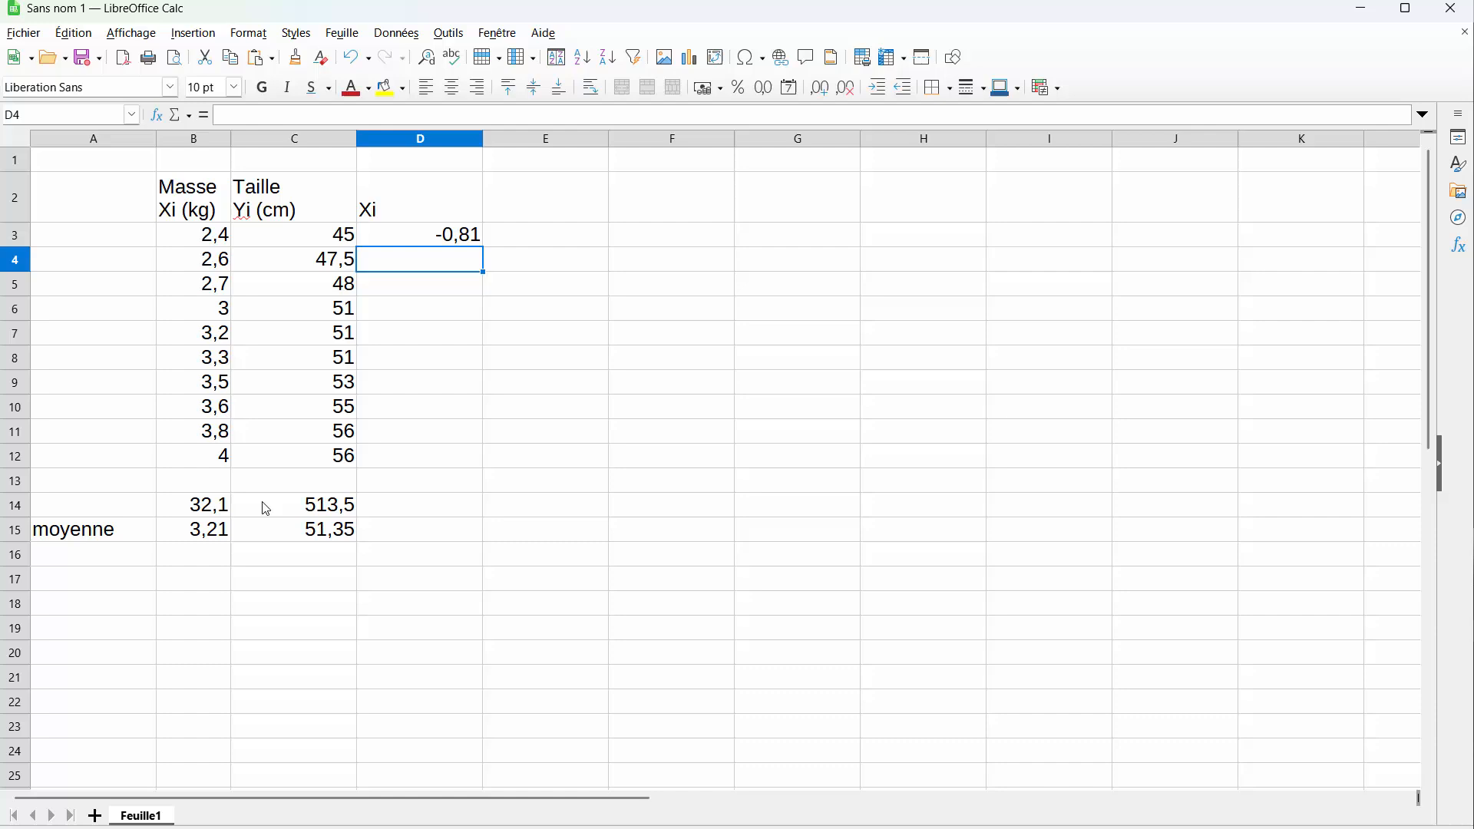
Step: Try filling the D3 formula down through D12 and check the resulting formula in D4
{"action": "left_click", "coordinate": [445, 243]}
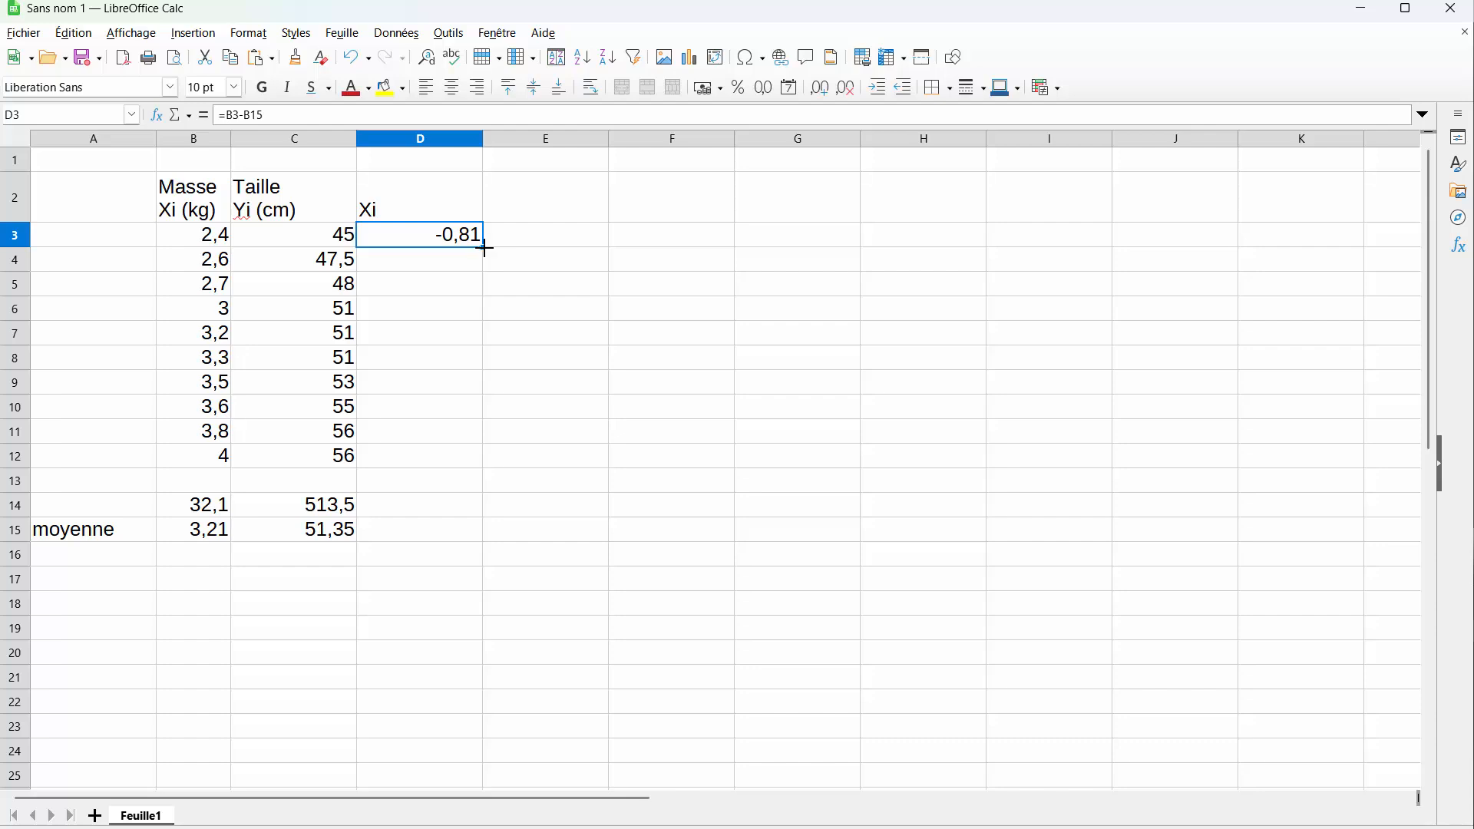
{"action": "left_click_drag", "start_coordinate": [485, 248], "coordinate": [462, 461]}
{"action": "scroll", "coordinate": [453, 280], "scroll_direction": "down", "scroll_amount": 1}
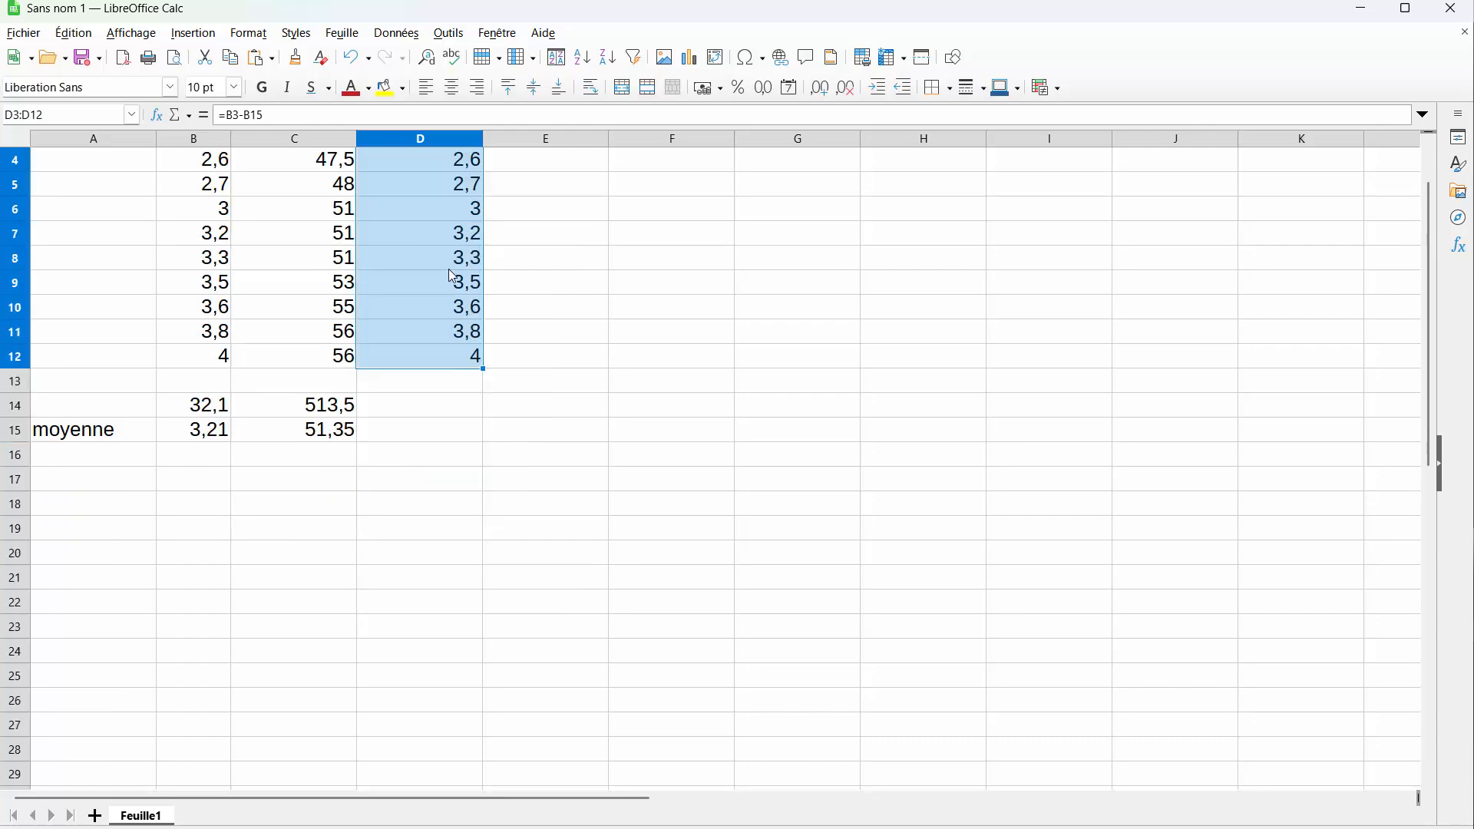
{"action": "scroll", "coordinate": [454, 276], "scroll_direction": "up", "scroll_amount": 1}
{"action": "left_click", "coordinate": [463, 258]}
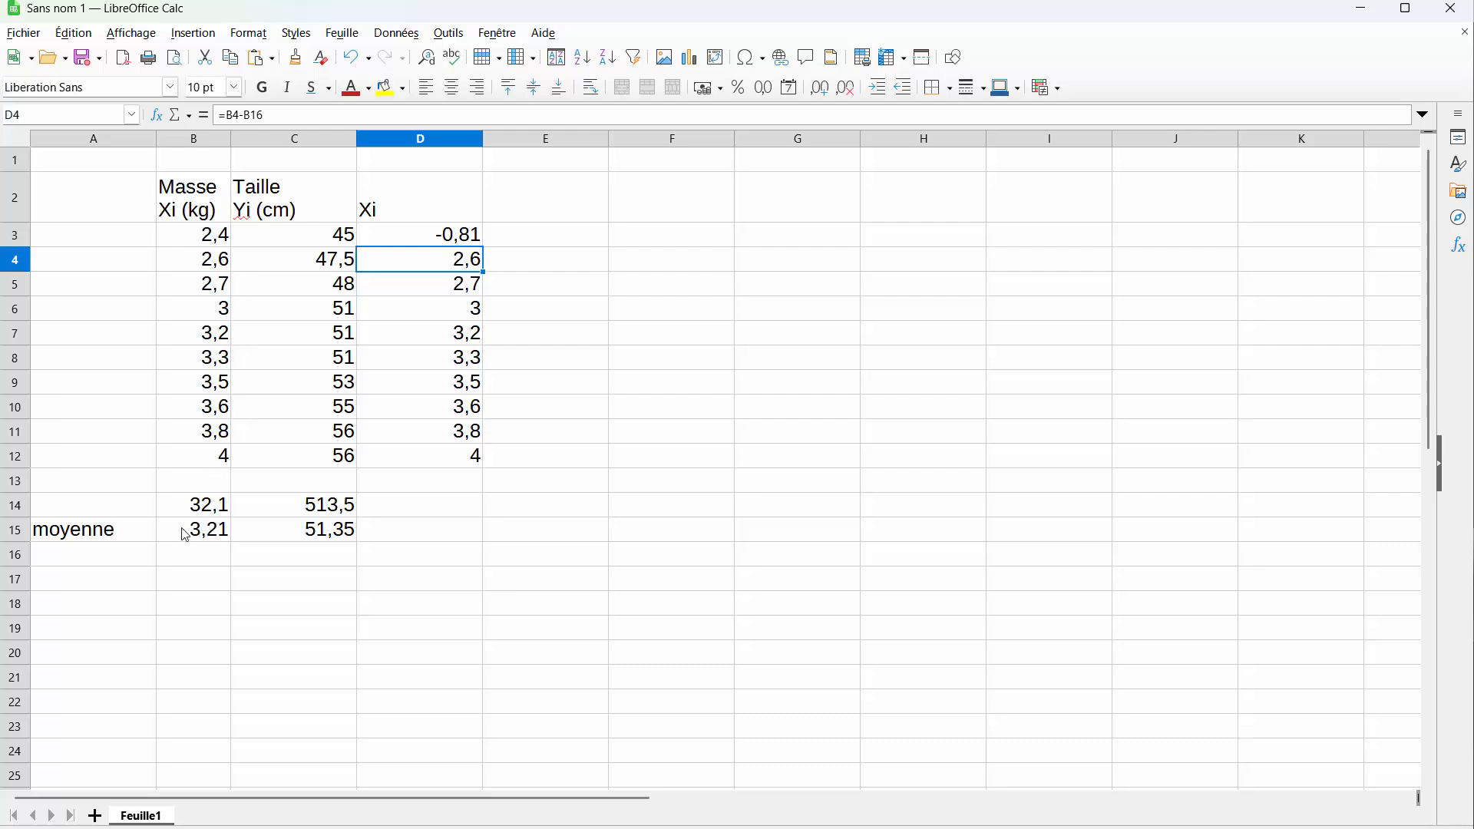
Step: Fix the mean's row in the D3 formula as =B3-B$15 and fill it down through D12
{"action": "left_click", "coordinate": [442, 243]}
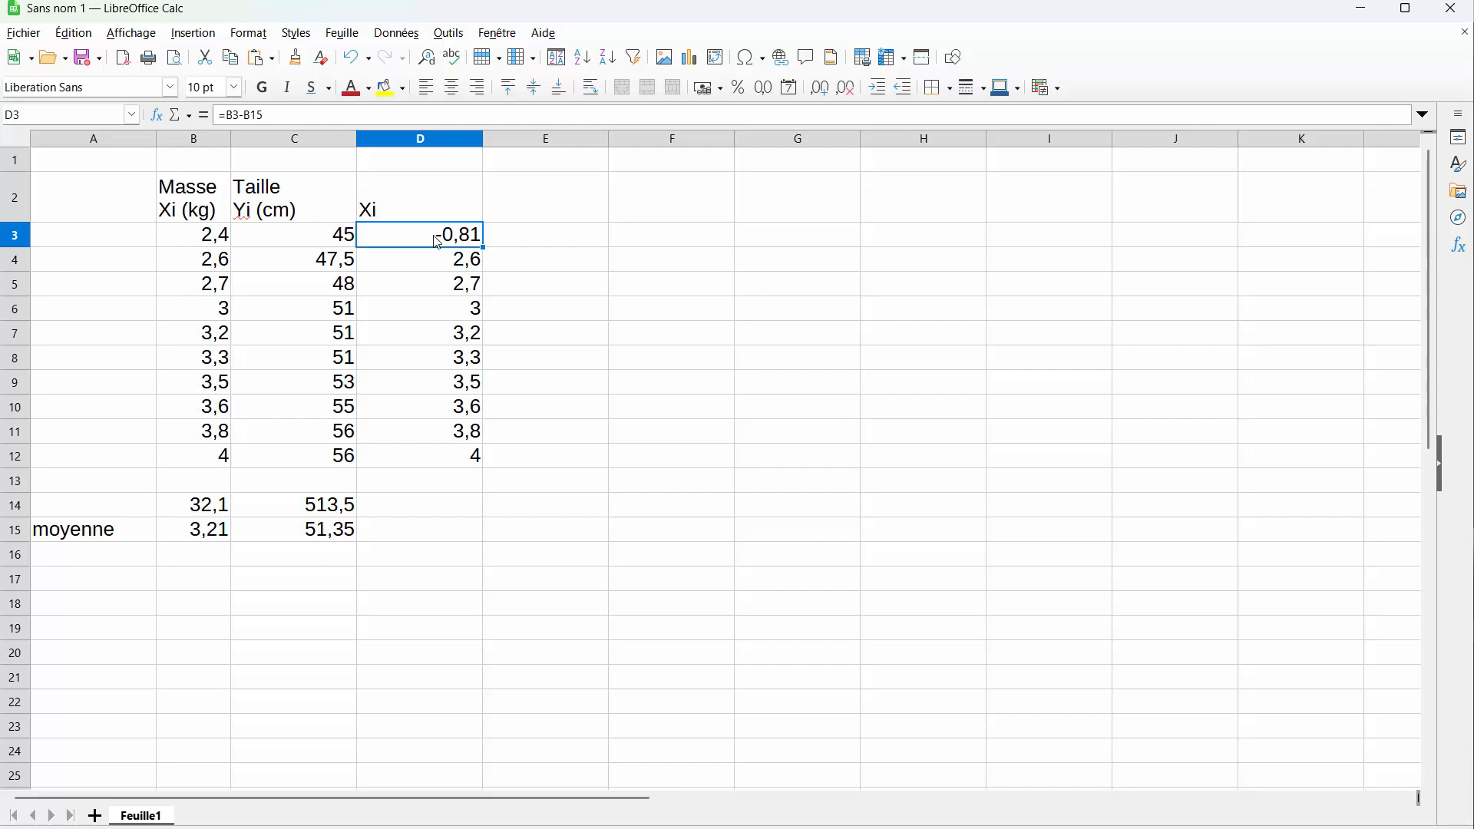
{"action": "left_click", "coordinate": [246, 115]}
{"action": "type", "text": "$"}
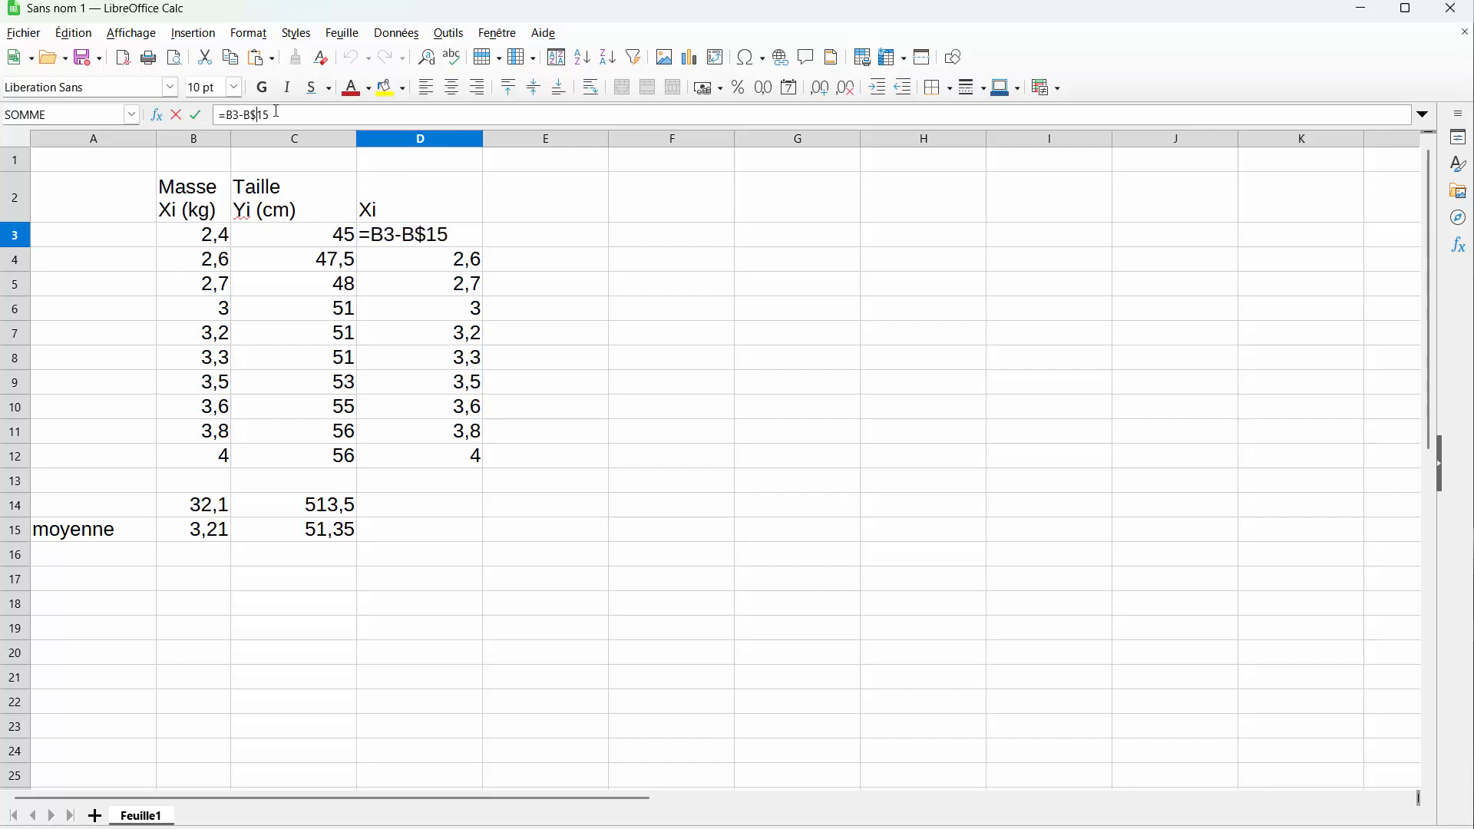
{"action": "key", "text": "Return"}
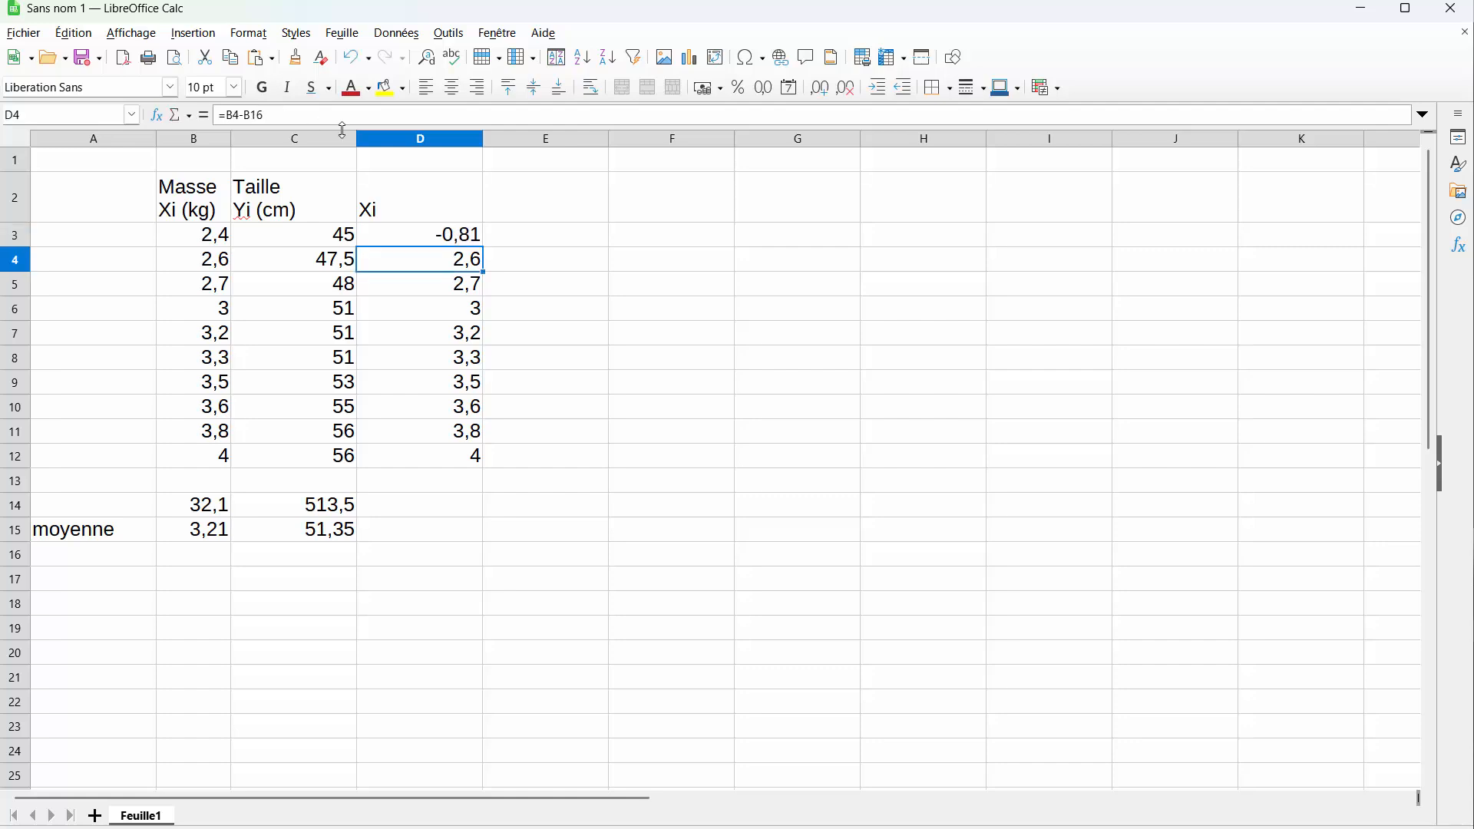
{"action": "left_click", "coordinate": [451, 241]}
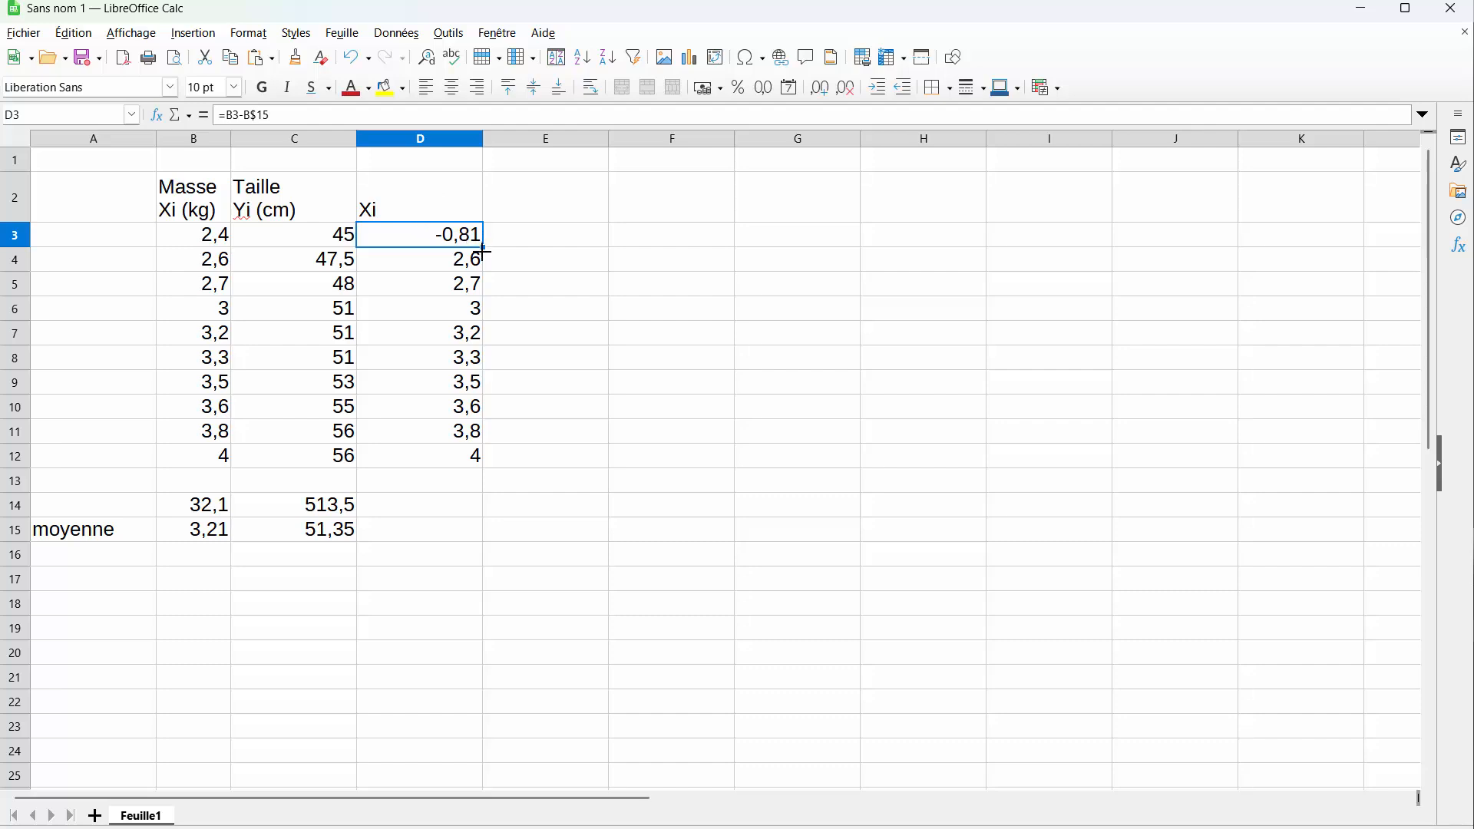
{"action": "left_click_drag", "start_coordinate": [483, 246], "coordinate": [479, 458]}
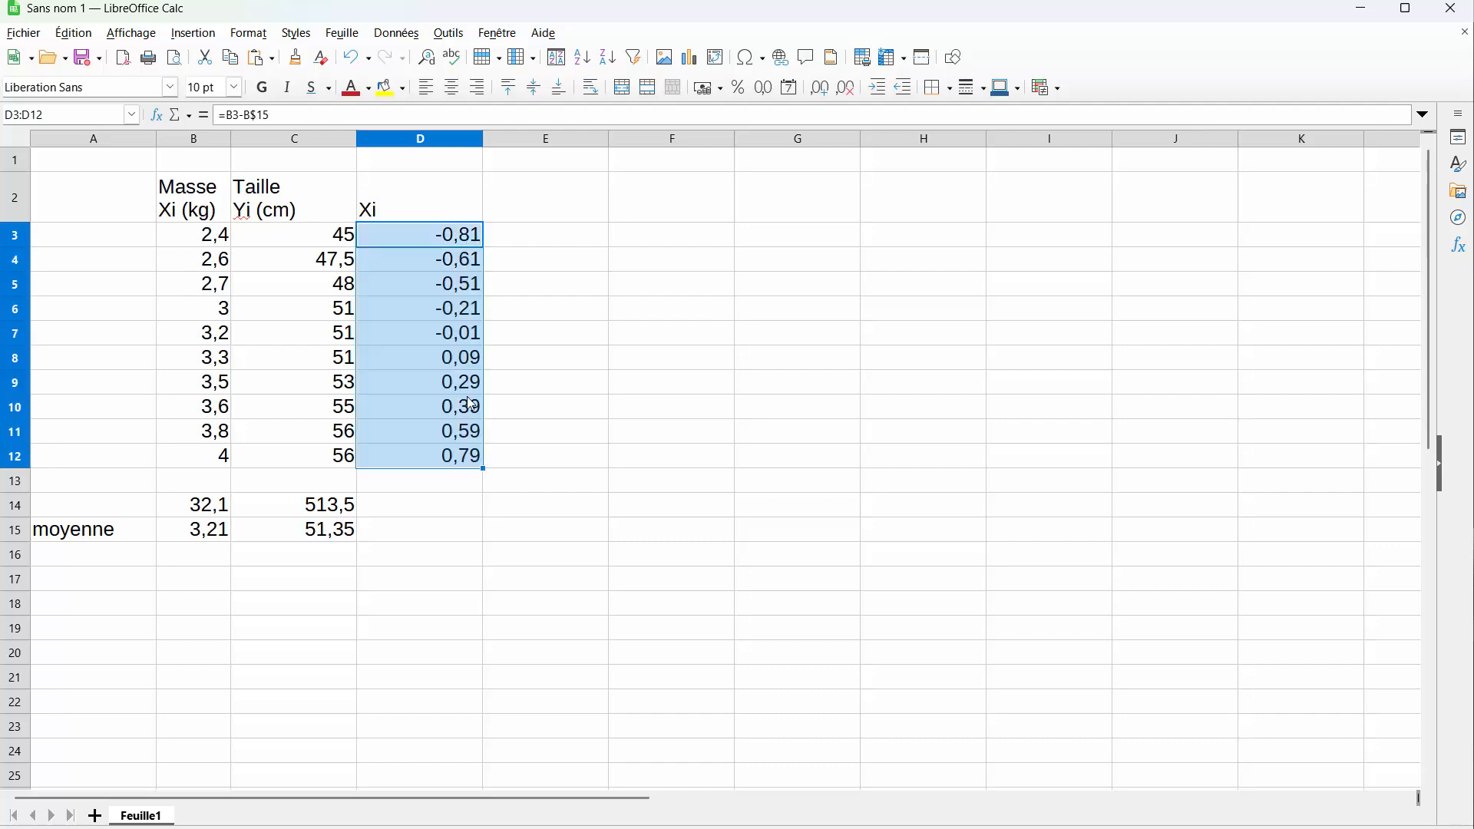
Step: Check the filled Xi formulas in cells D4 to D12 for the fixed reference to the mean
{"action": "left_click", "coordinate": [448, 265]}
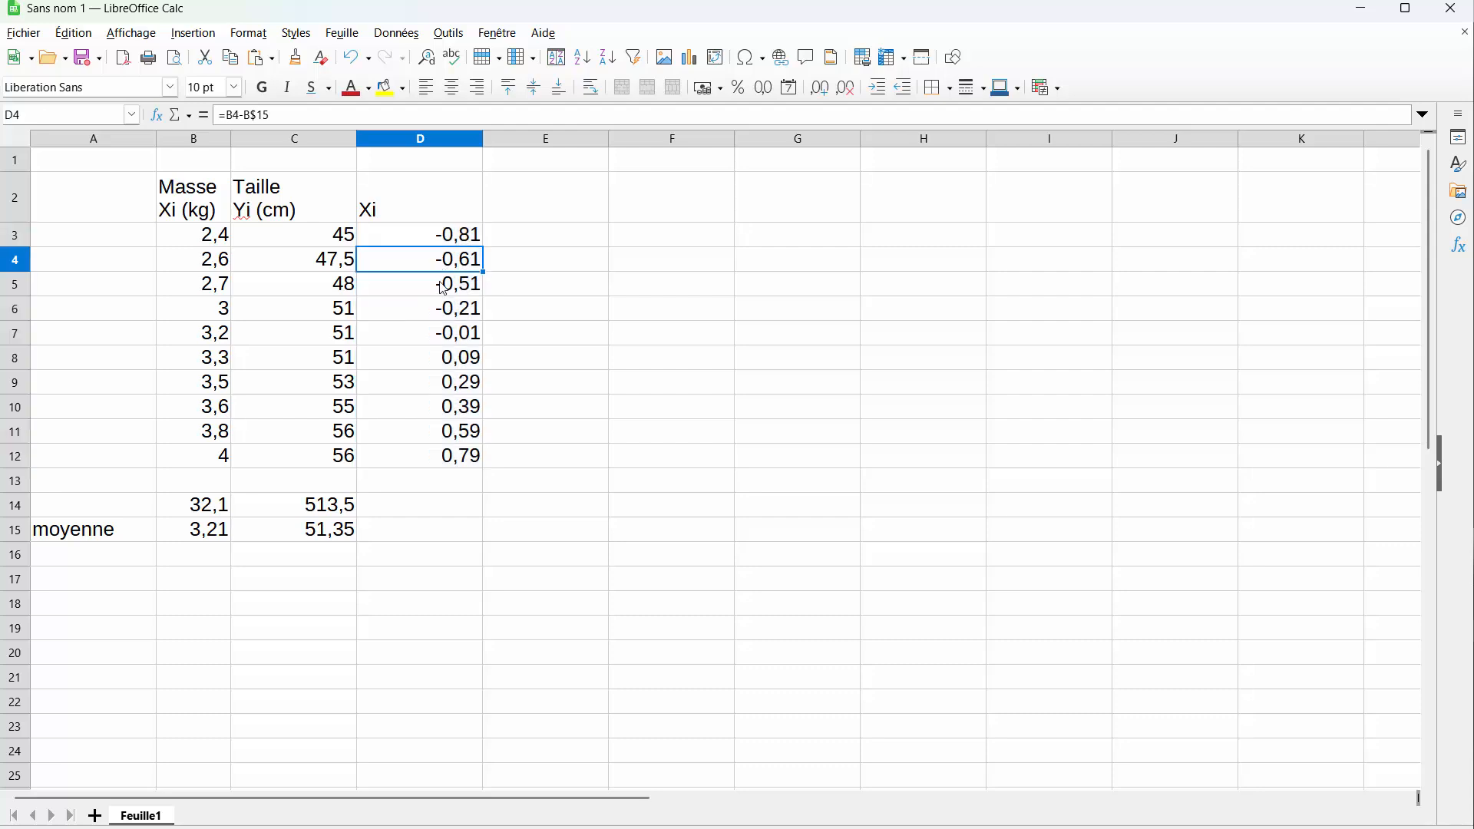
{"action": "left_click", "coordinate": [444, 289]}
{"action": "left_click", "coordinate": [443, 313]}
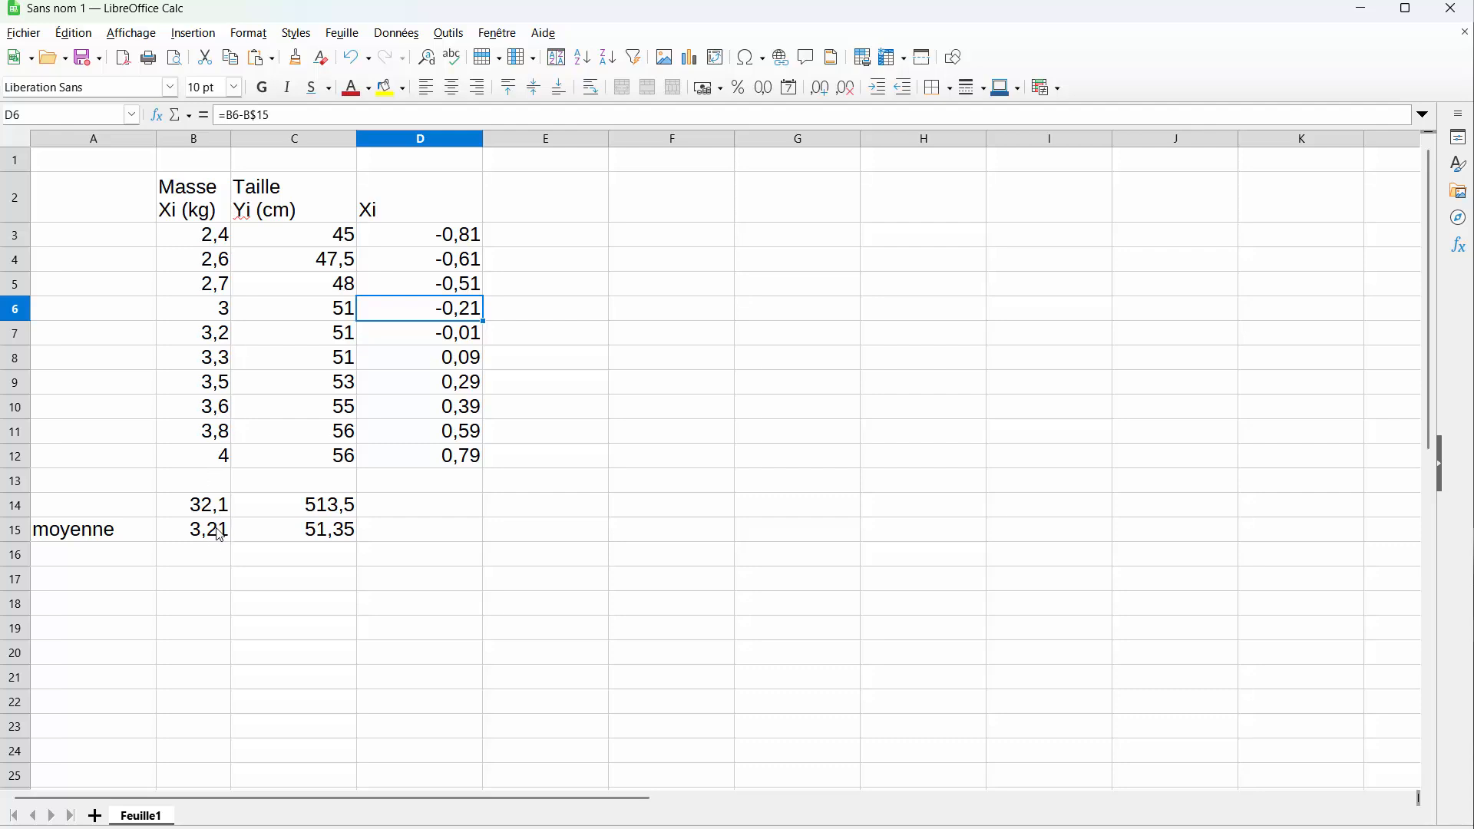
{"action": "left_click", "coordinate": [424, 344]}
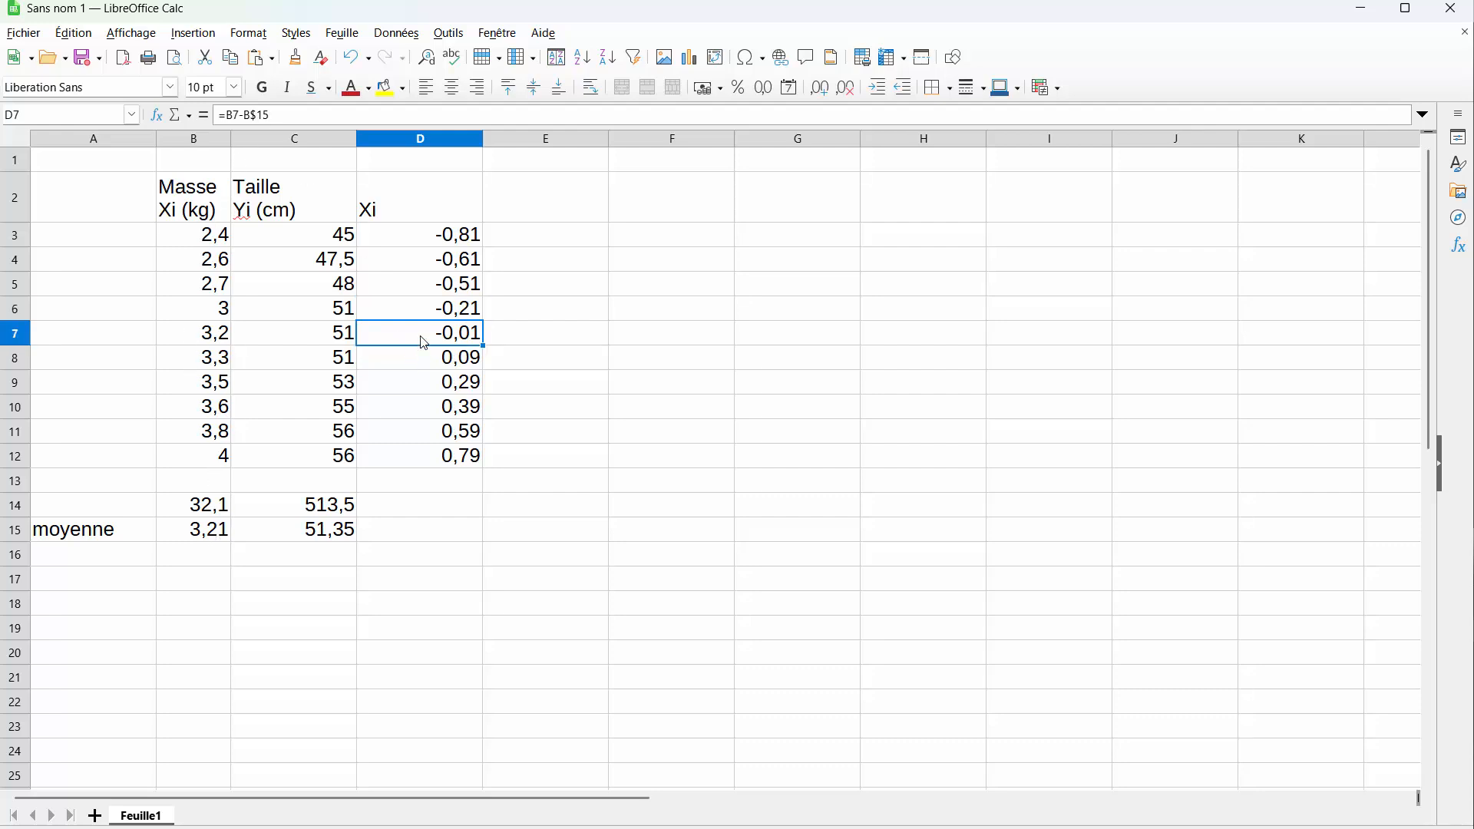
{"action": "left_click", "coordinate": [427, 361]}
{"action": "left_click", "coordinate": [428, 384]}
{"action": "left_click", "coordinate": [425, 409]}
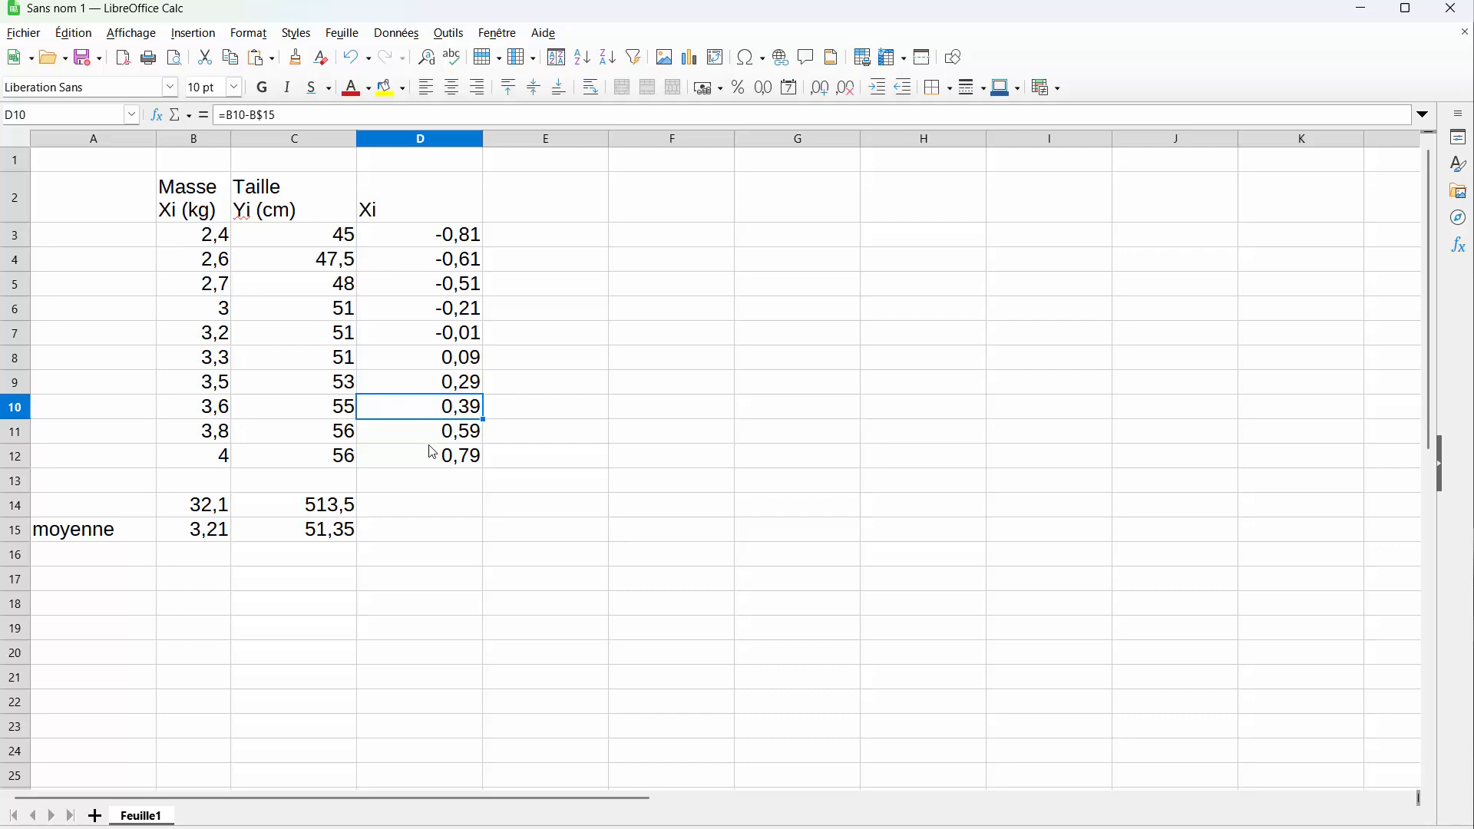
{"action": "left_click_drag", "start_coordinate": [428, 432], "coordinate": [421, 454]}
Step: Calculate the mean of the Xi values in cell D15 with the formula =MOYENNE(D3:D12)
{"action": "left_click", "coordinate": [437, 542]}
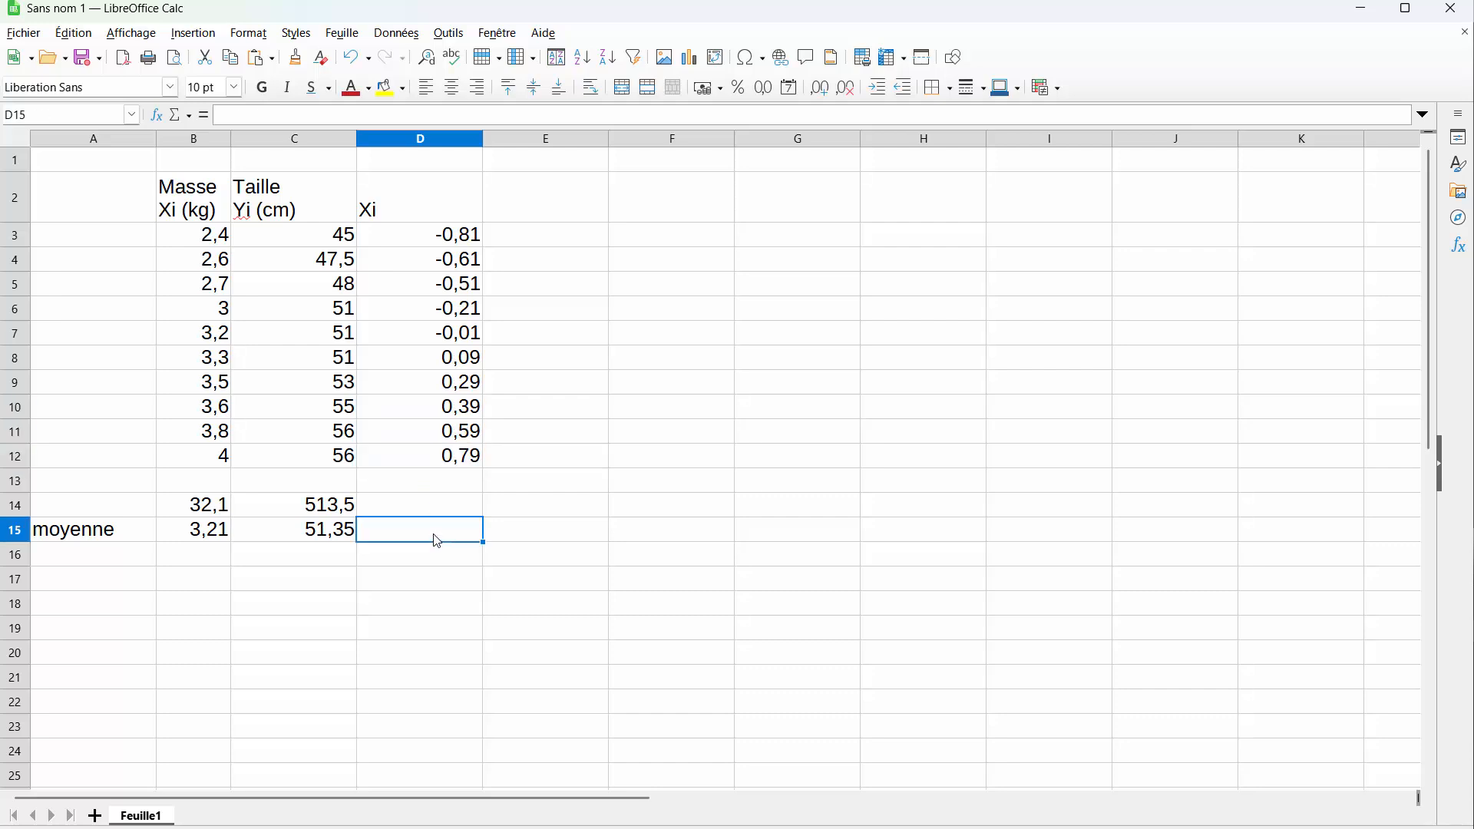
{"action": "type", "text": "=mo"}
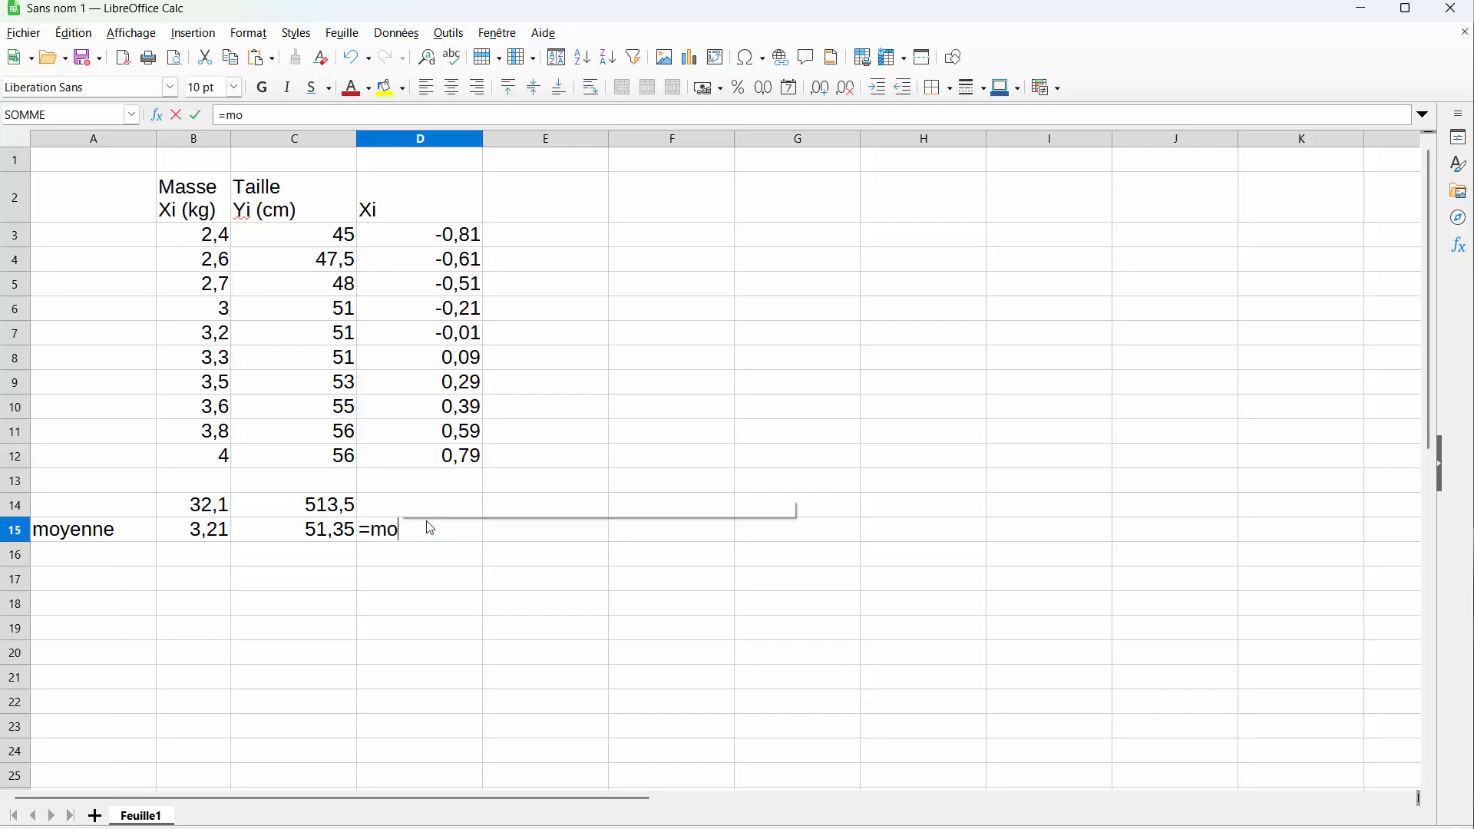
{"action": "type", "text": "y"}
{"action": "key", "text": "Return"}
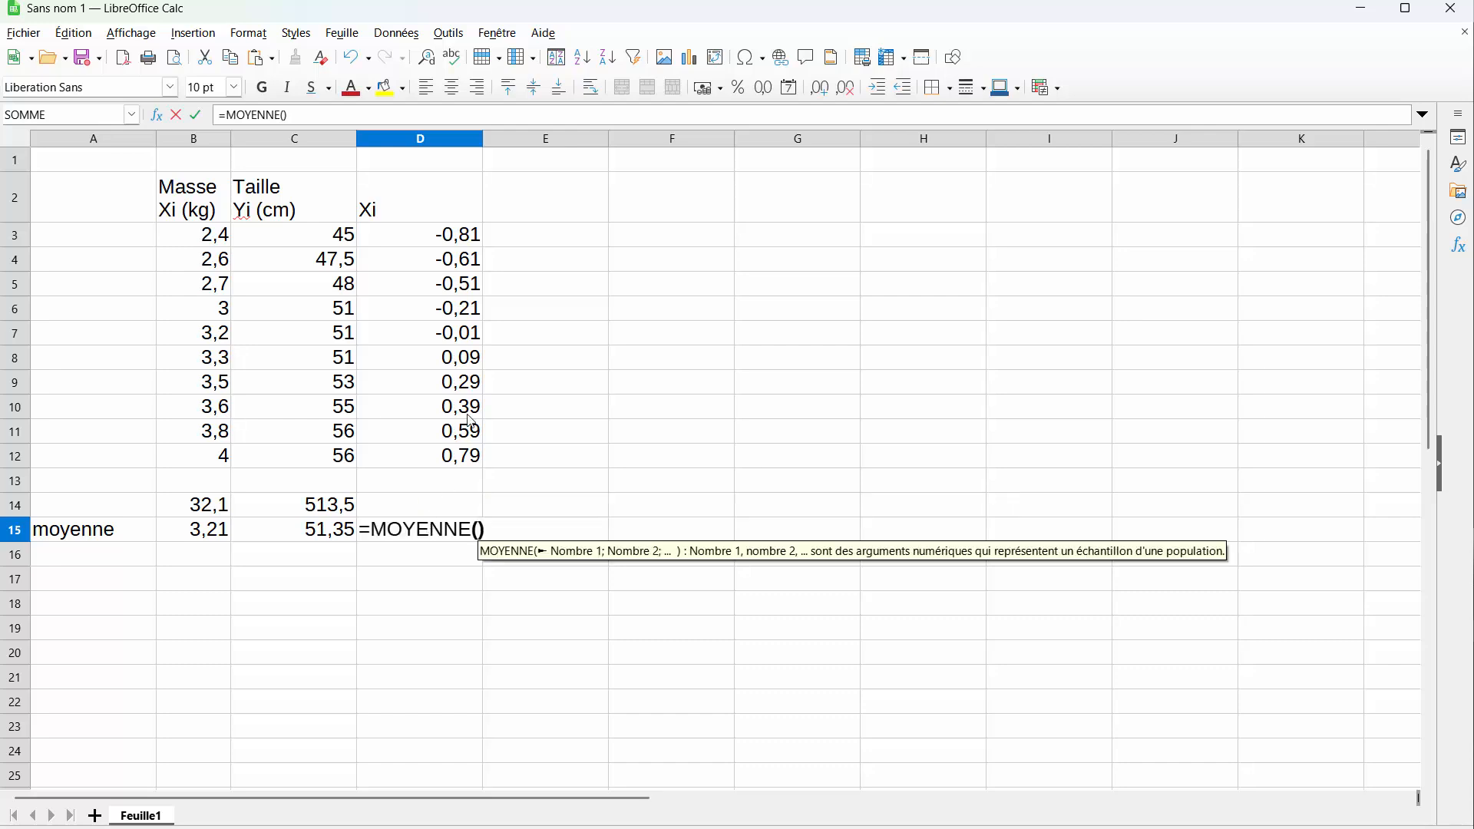
{"action": "left_click_drag", "start_coordinate": [424, 240], "coordinate": [440, 460]}
{"action": "key", "text": "Return"}
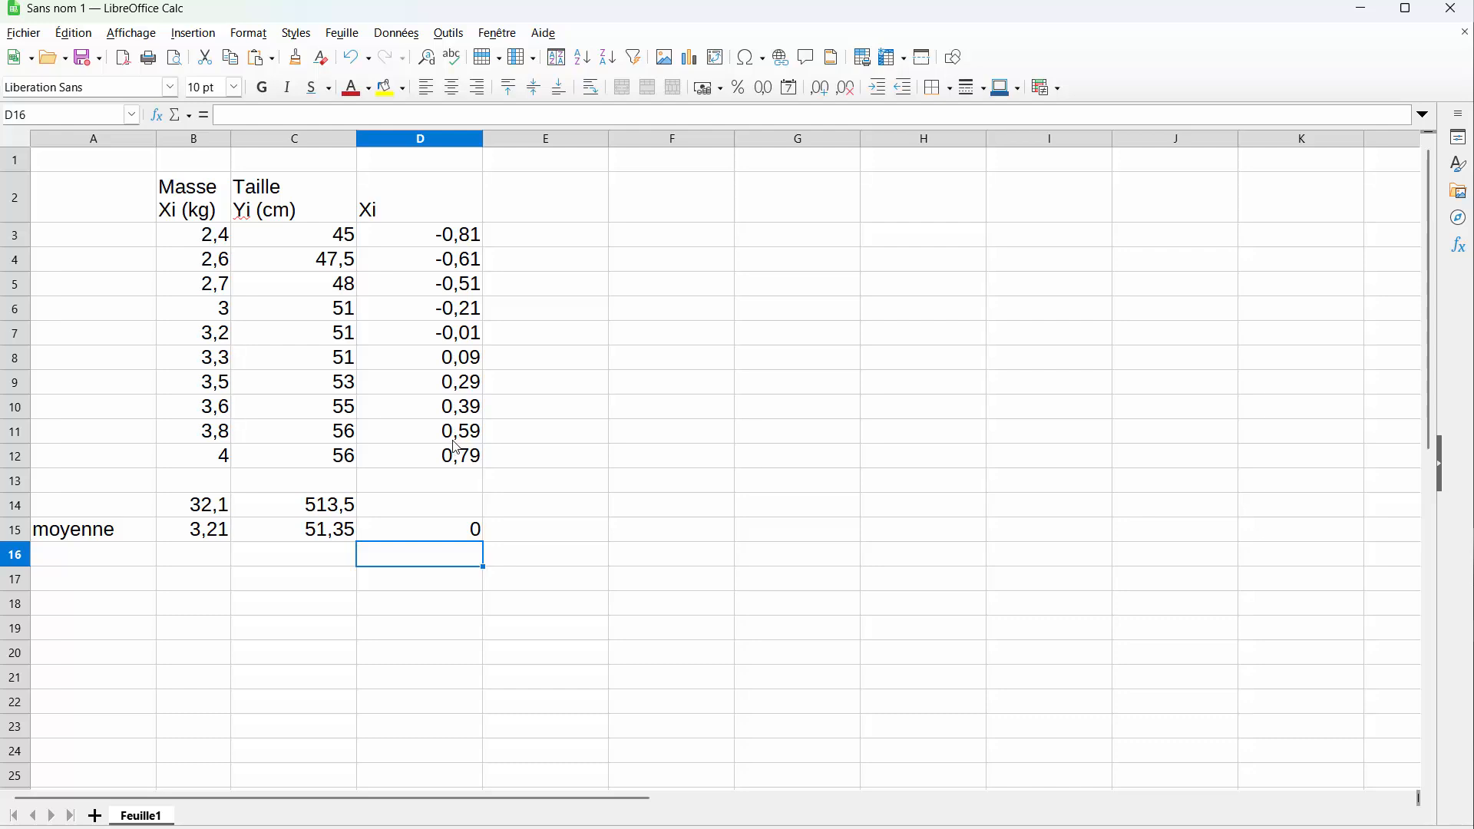
Step: Enter the column heading "Yi" in cell E2
{"action": "left_click", "coordinate": [535, 219]}
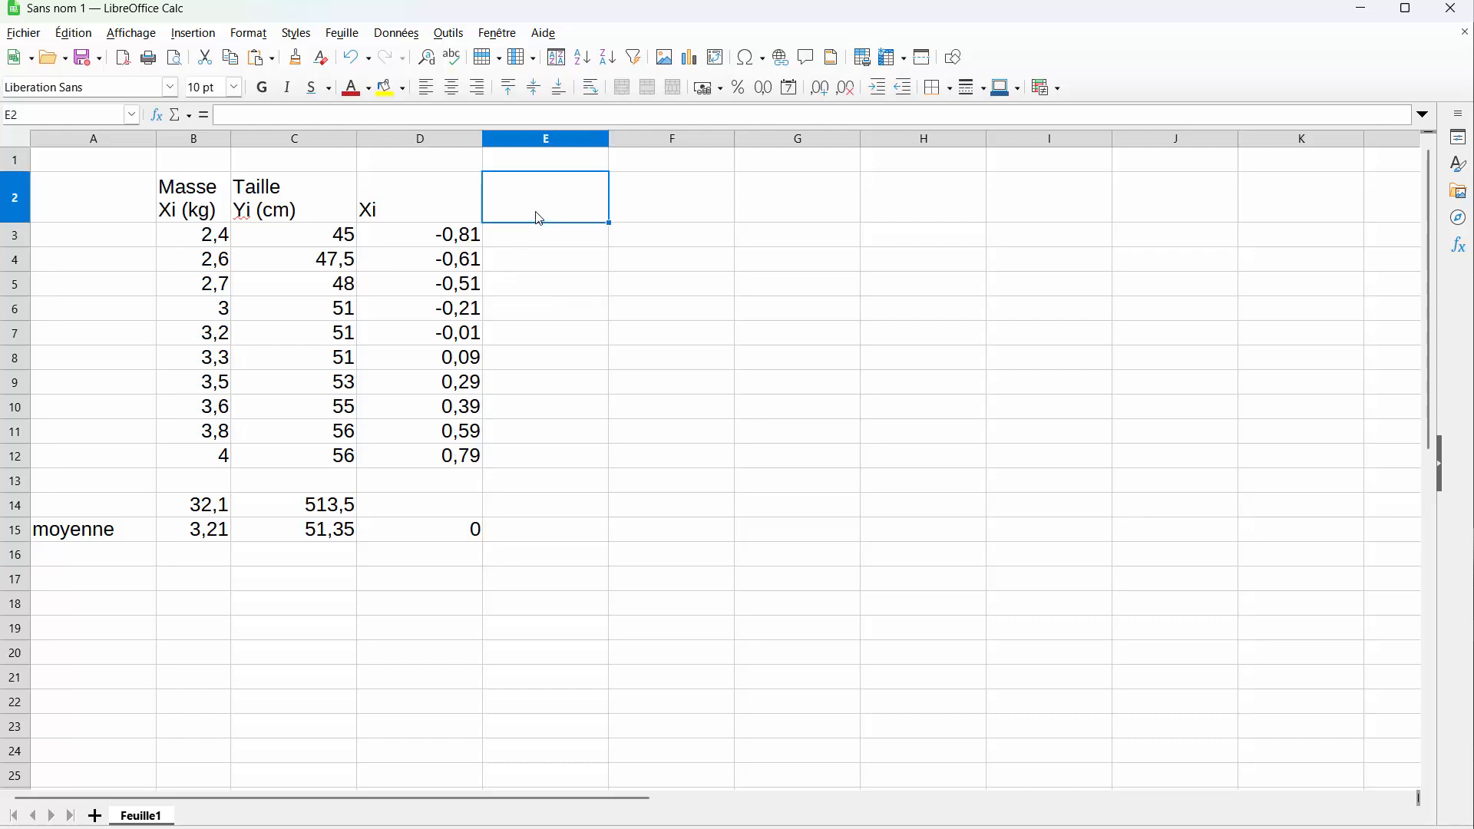
{"action": "type", "text": "Yi"}
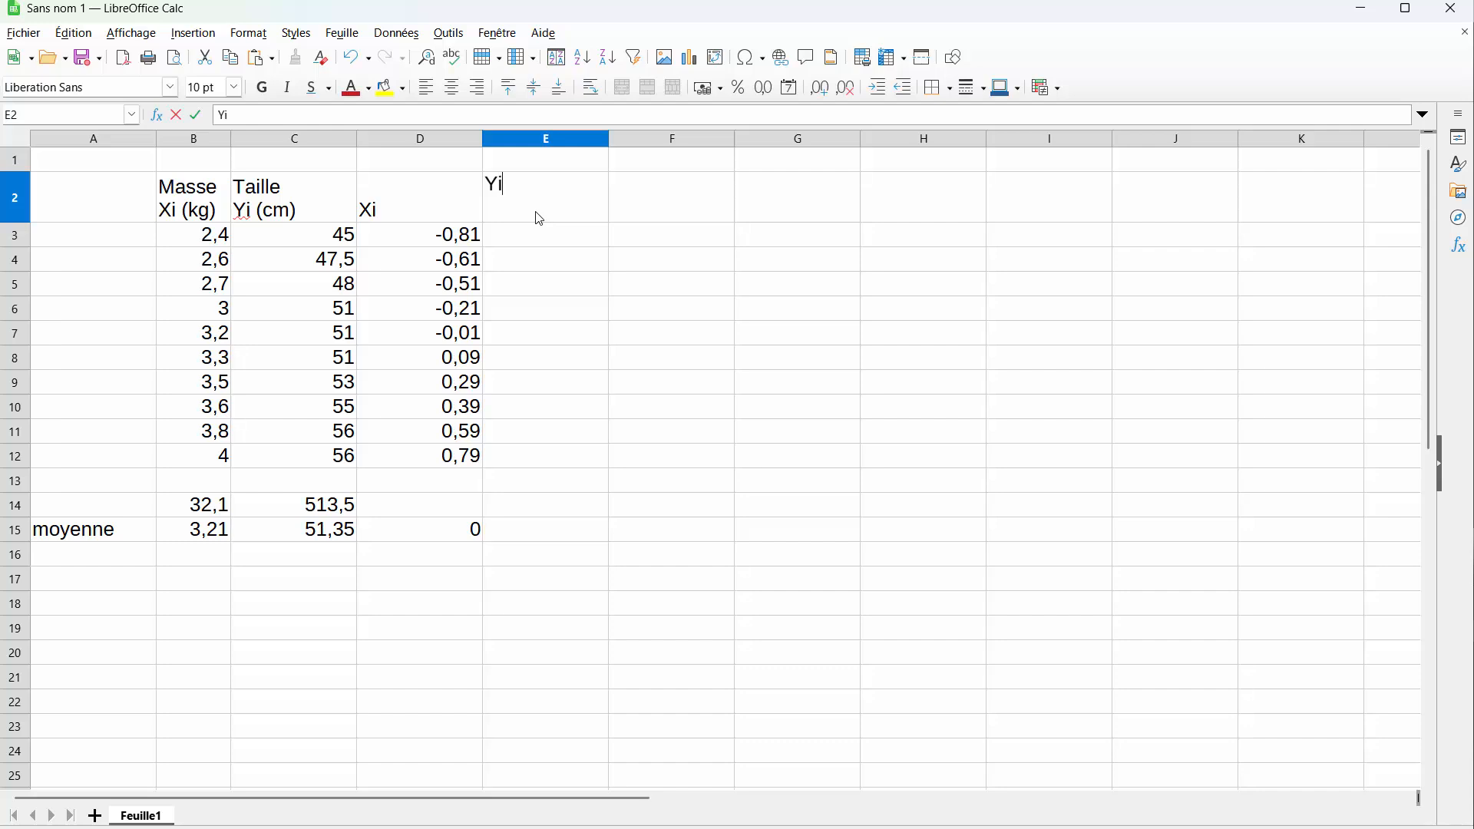
{"action": "key", "text": "Return"}
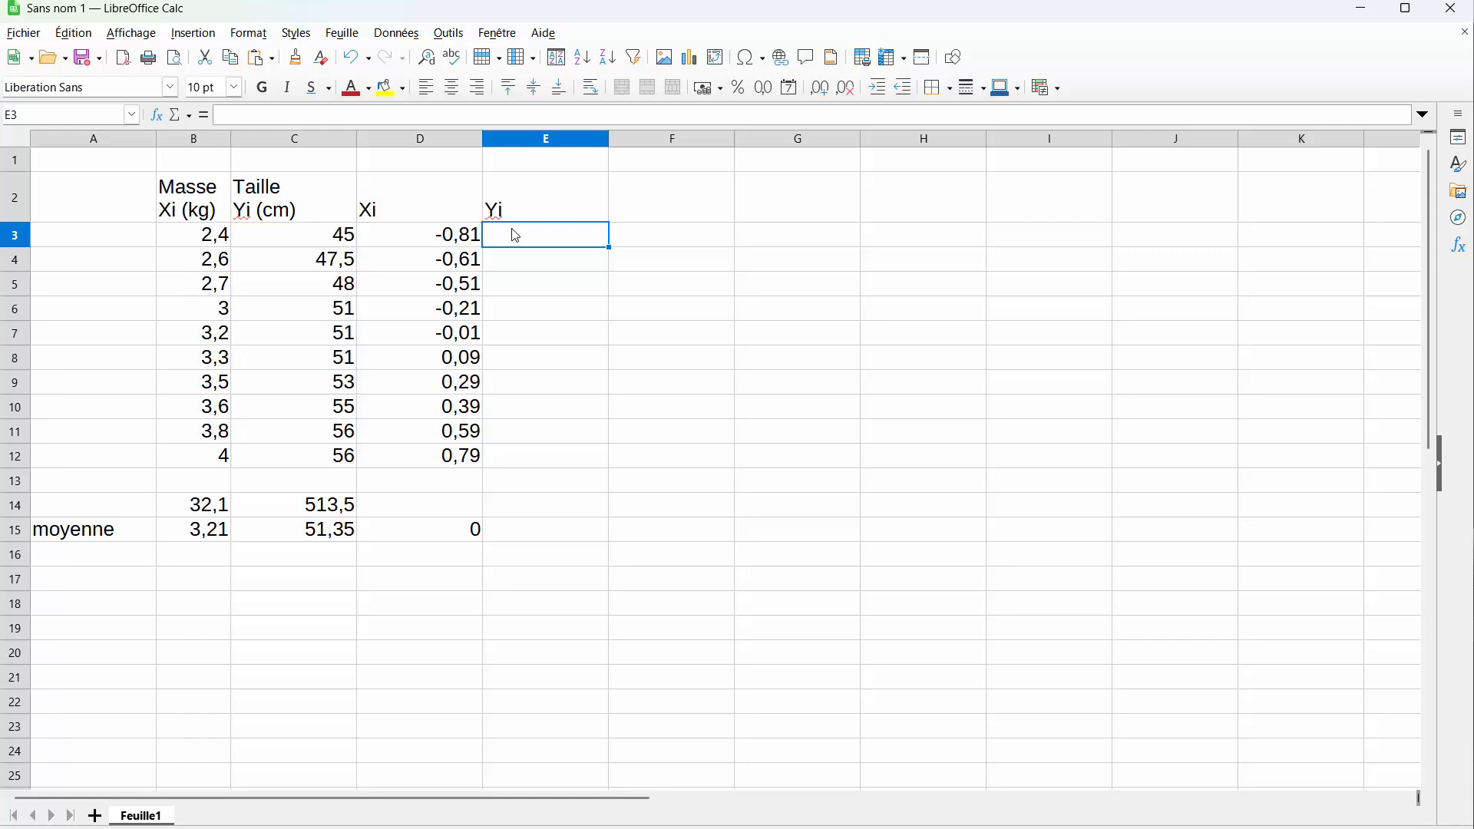
Step: Calculate the first height's deviation from the mean in cell E3 with =C3-C$15, keeping the mean's row fixed
{"action": "type", "text": "="}
{"action": "left_click", "coordinate": [318, 238]}
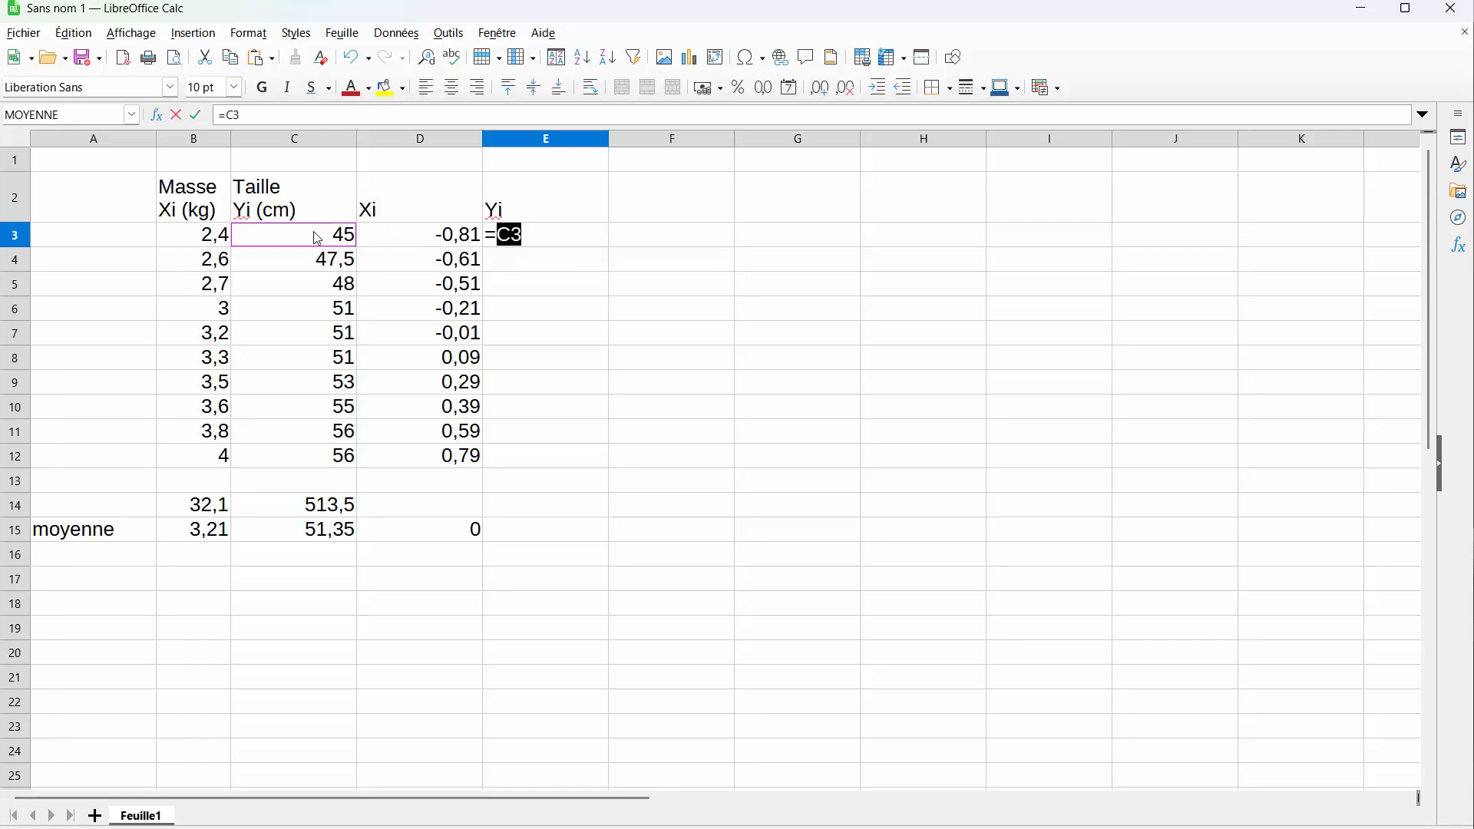
{"action": "type", "text": "-"}
{"action": "left_click", "coordinate": [336, 537]}
{"action": "scroll", "coordinate": [431, 237], "scroll_direction": "down", "scroll_amount": 1}
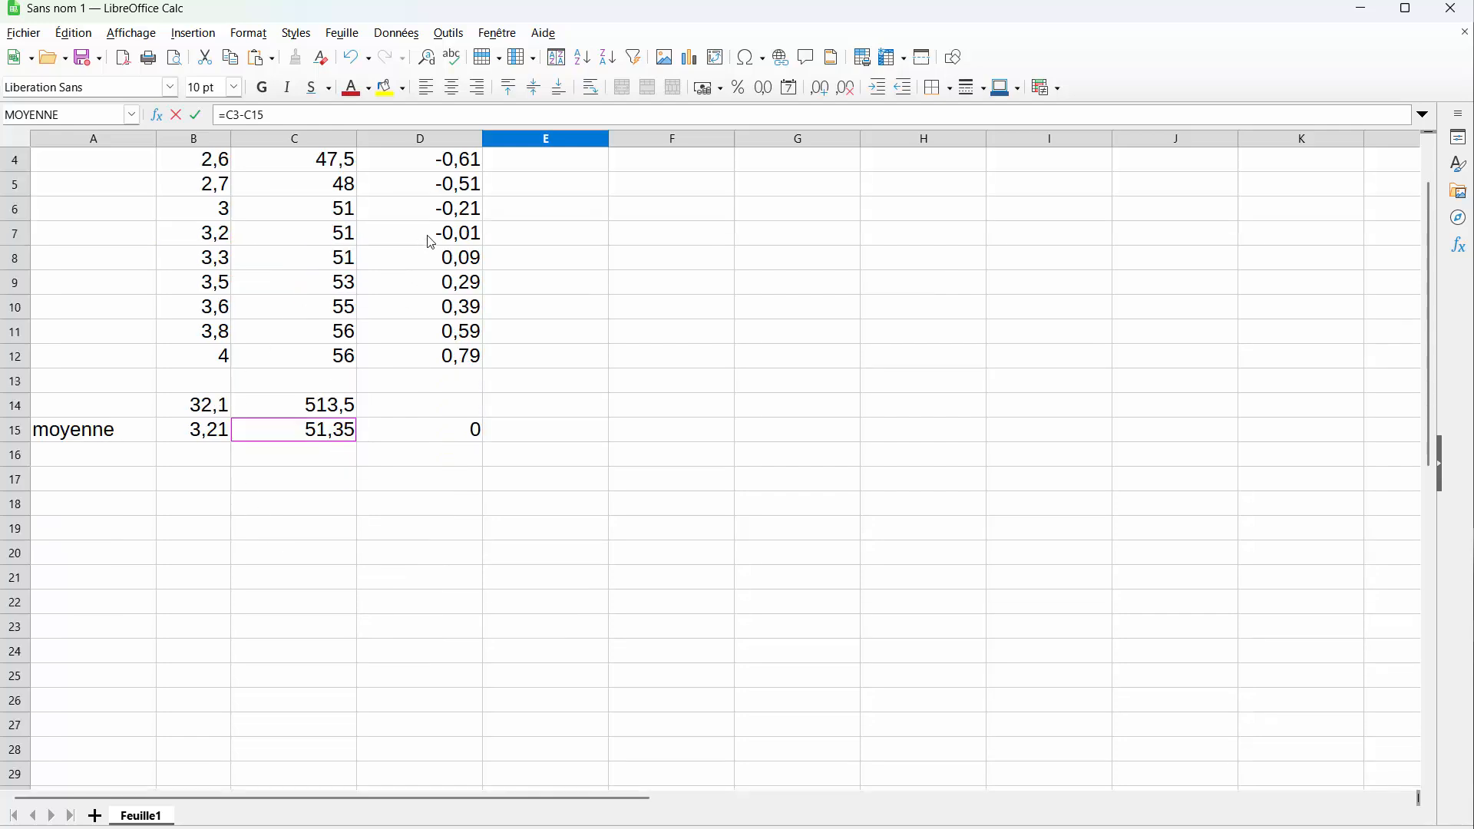
{"action": "scroll", "coordinate": [431, 238], "scroll_direction": "up", "scroll_amount": 1}
{"action": "left_click", "coordinate": [549, 236]}
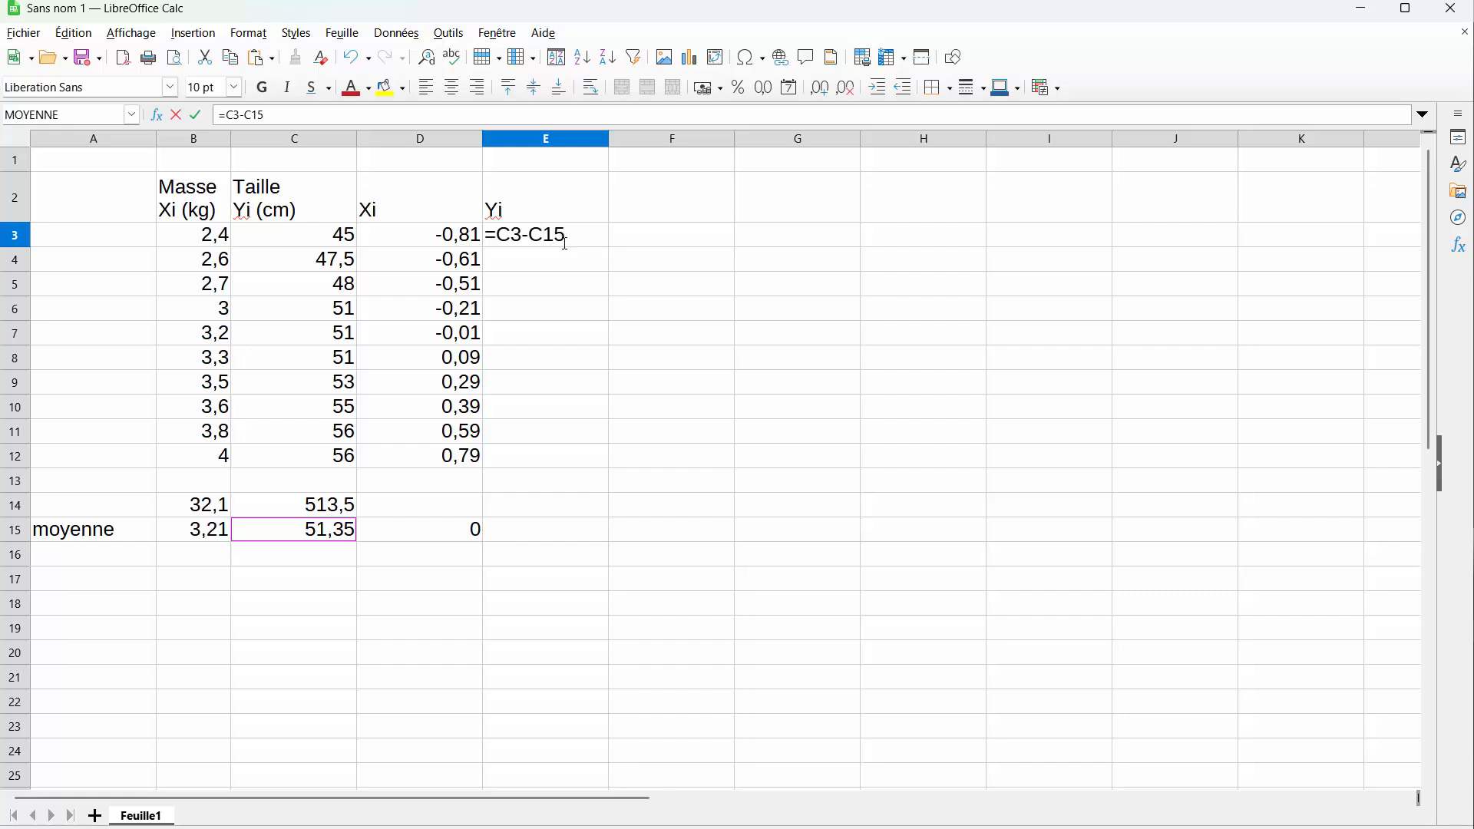
{"action": "type", "text": "$"}
{"action": "key", "text": "Return"}
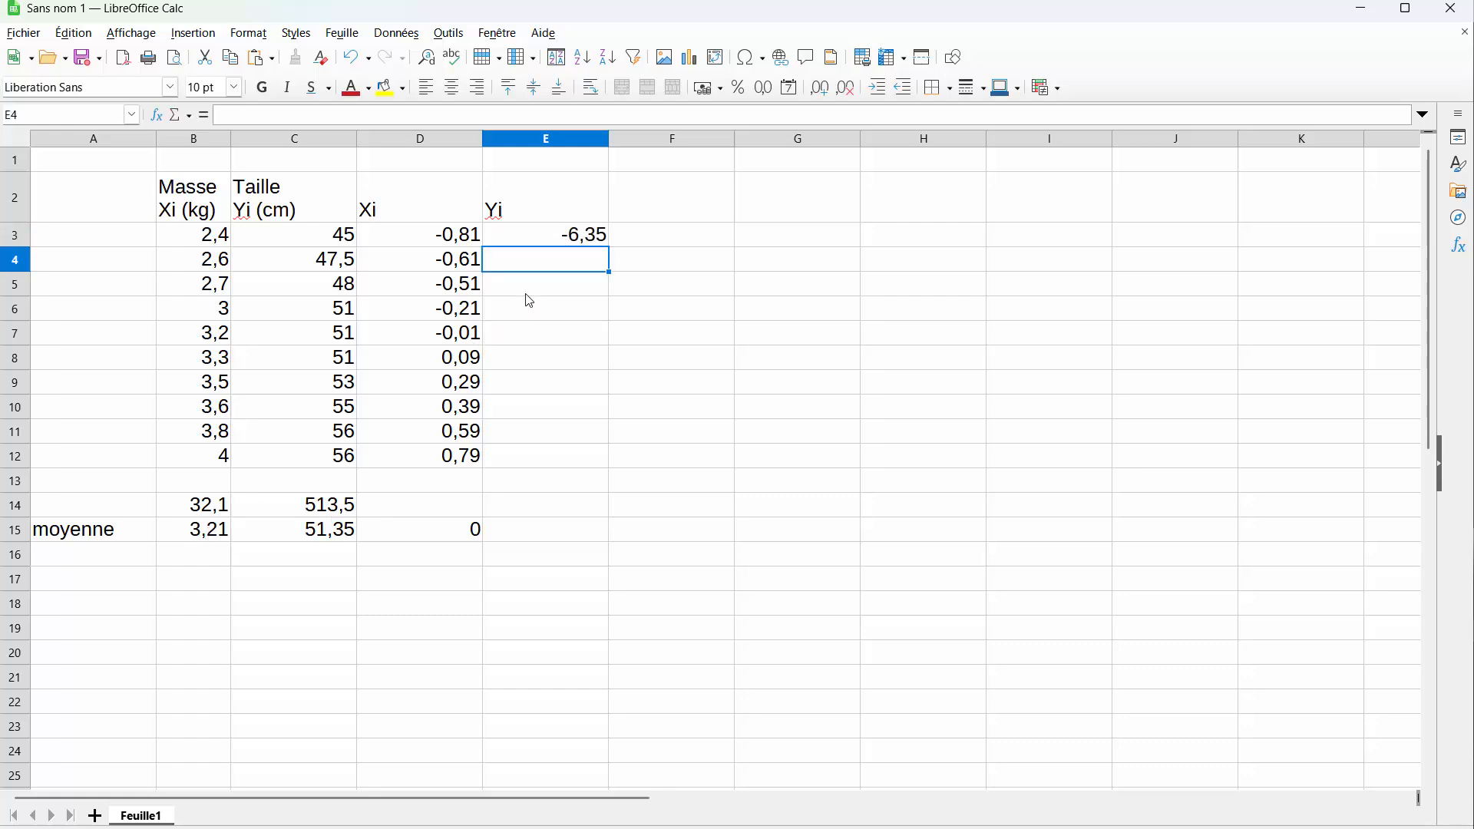
Step: Fill the Yi deviation formula from cell E3 down to E12
{"action": "left_click", "coordinate": [586, 242]}
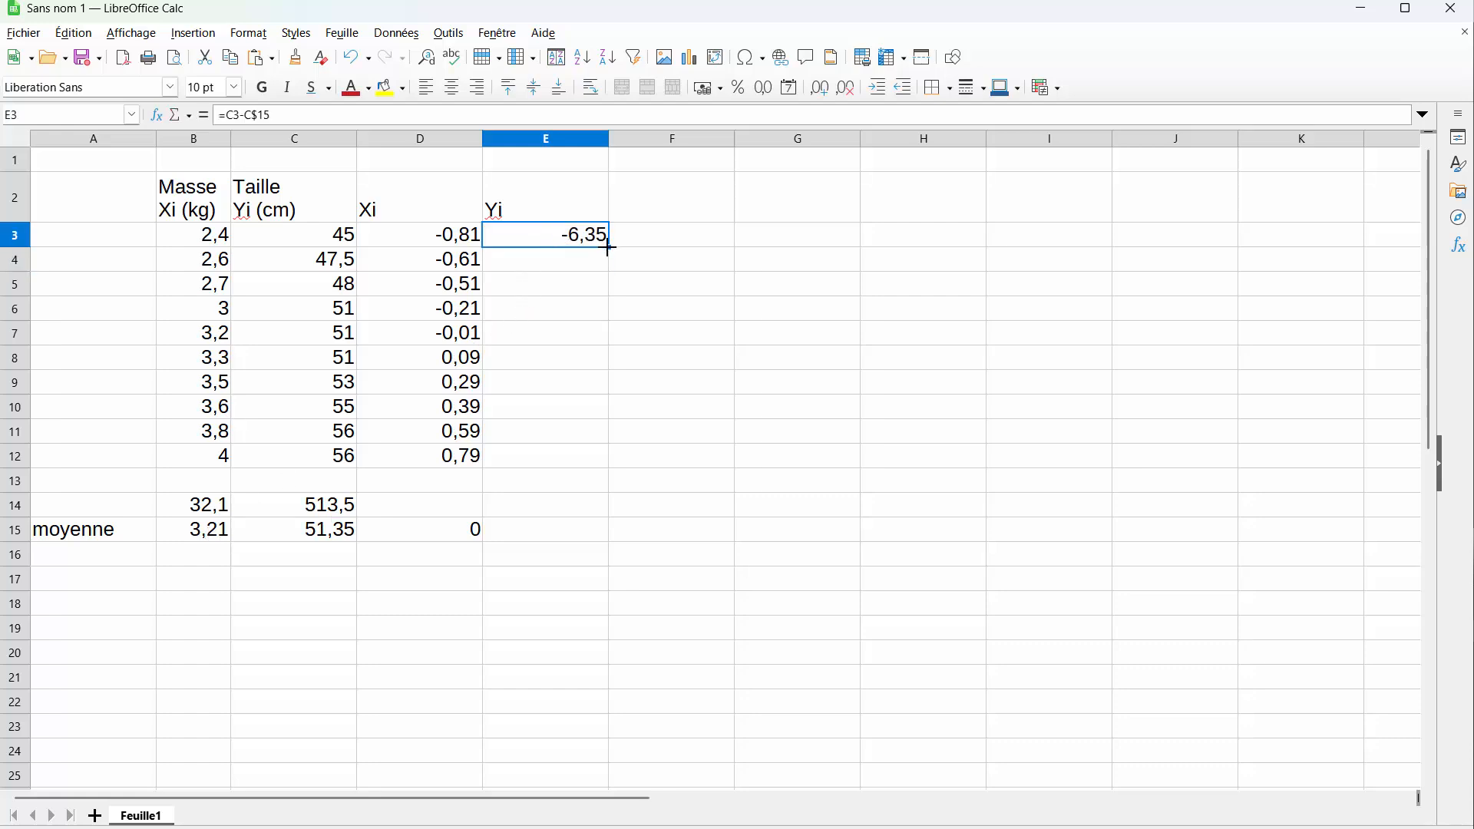
{"action": "left_click_drag", "start_coordinate": [608, 247], "coordinate": [596, 463]}
{"action": "left_click", "coordinate": [563, 533]}
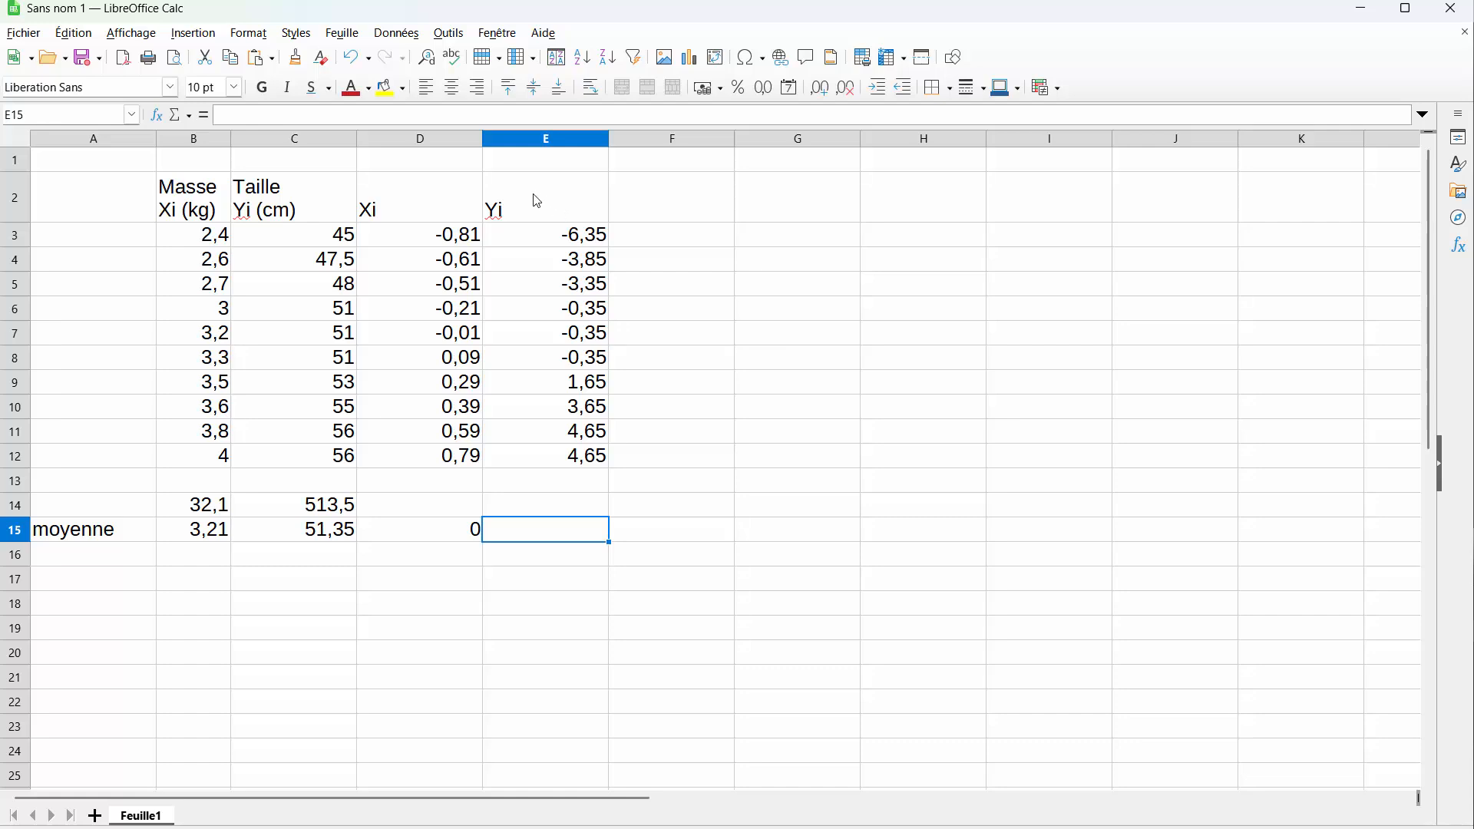
Step: Narrow the Xi and Yi columns D and E to about the width of their short values
{"action": "double_click", "coordinate": [482, 137]}
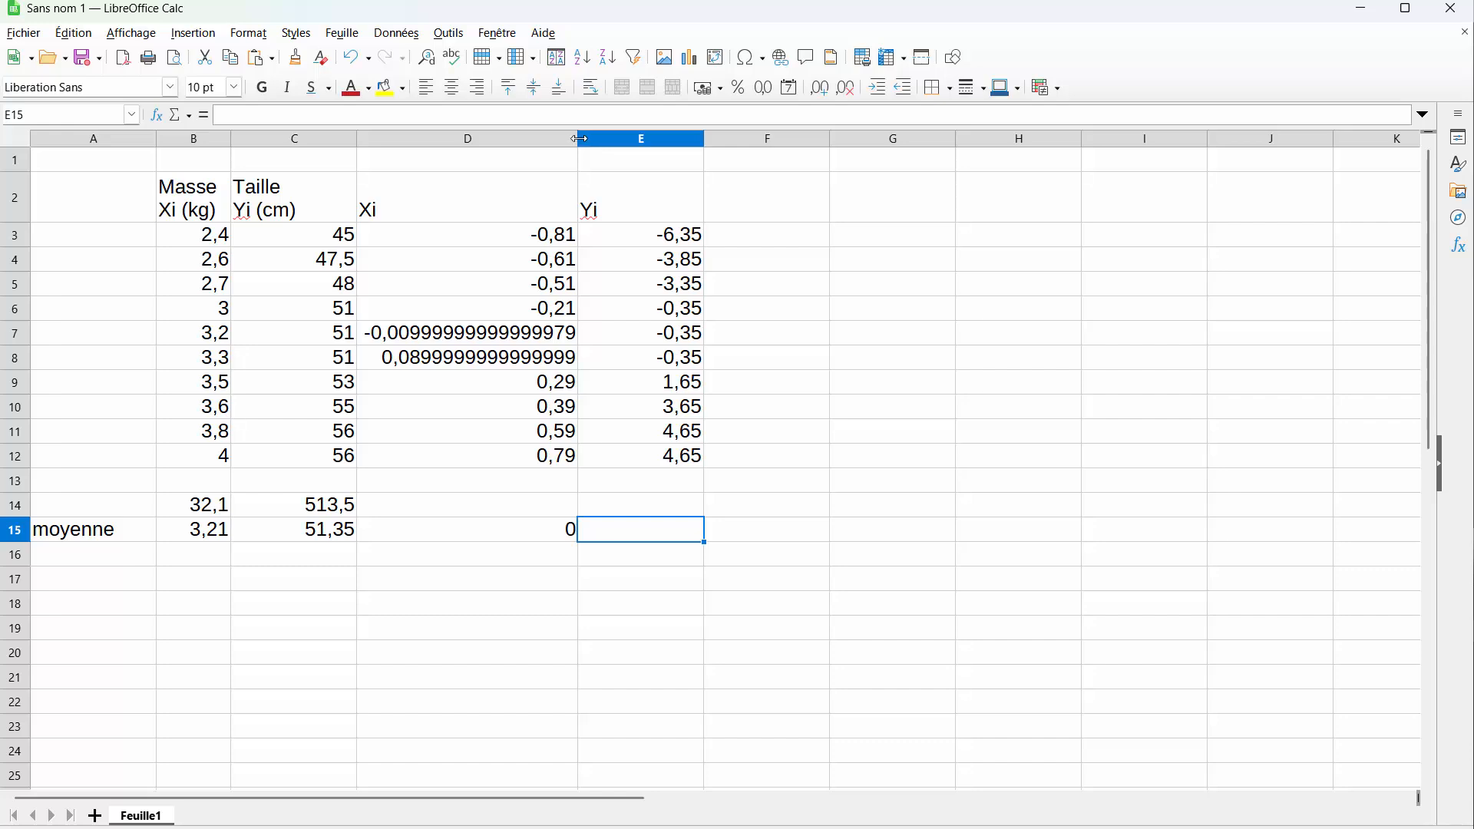
{"action": "left_click_drag", "start_coordinate": [580, 138], "coordinate": [407, 138]}
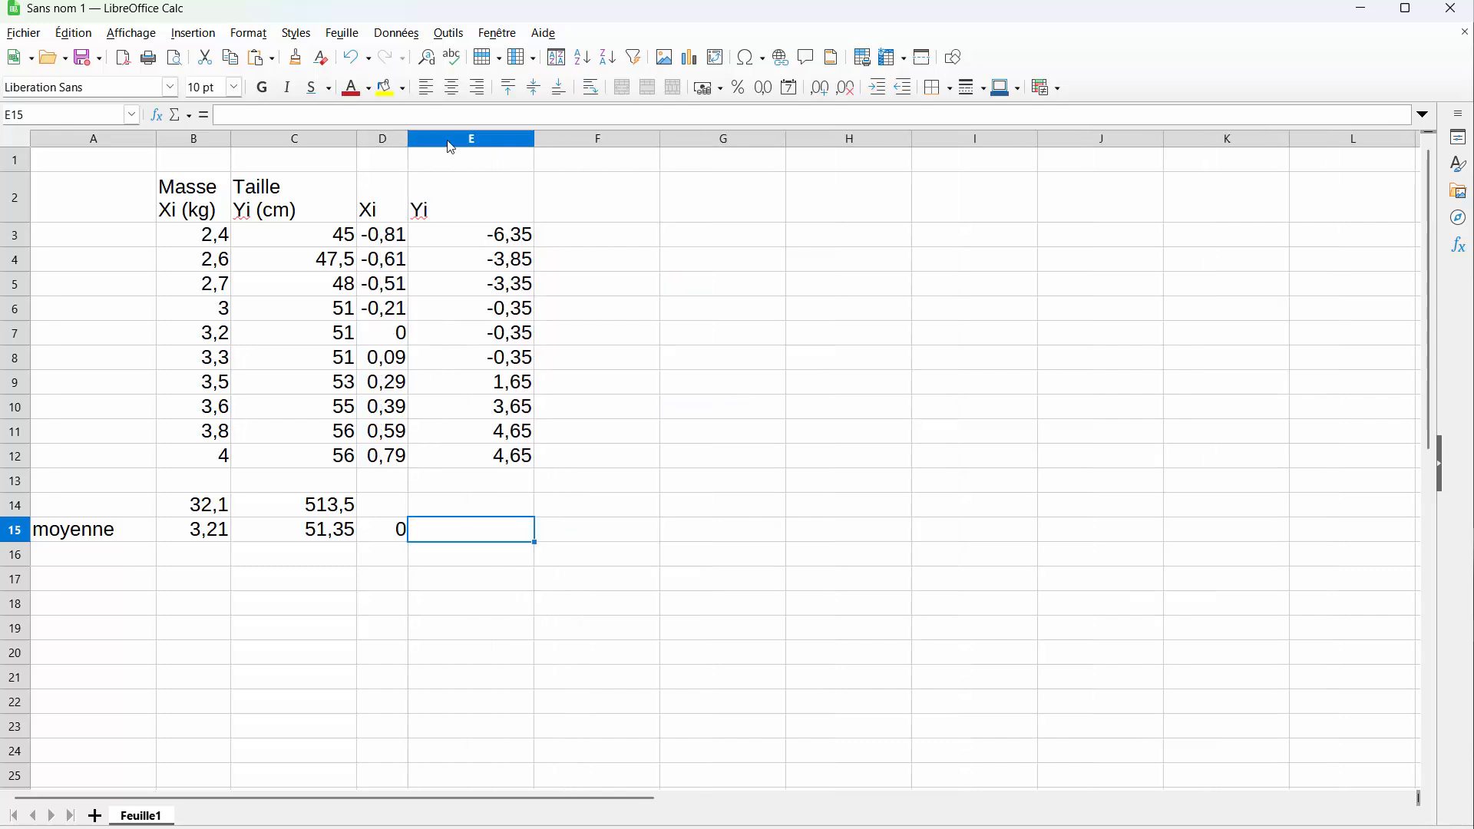
{"action": "left_click_drag", "start_coordinate": [536, 138], "coordinate": [453, 135]}
Step: Enter the column heading "Xi²" in cell F2
{"action": "left_click", "coordinate": [513, 198]}
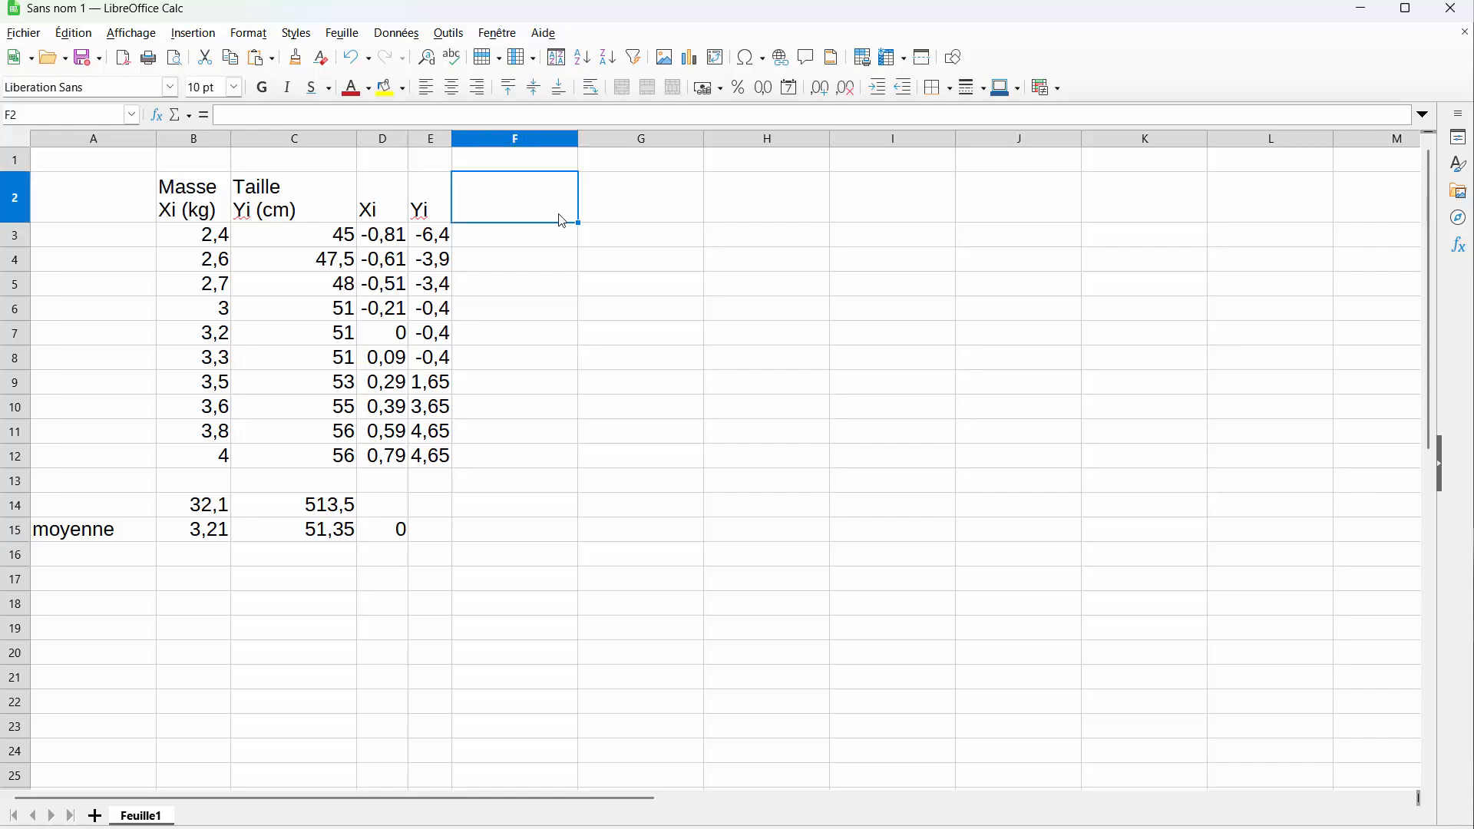
{"action": "type", "text": "Xi"}
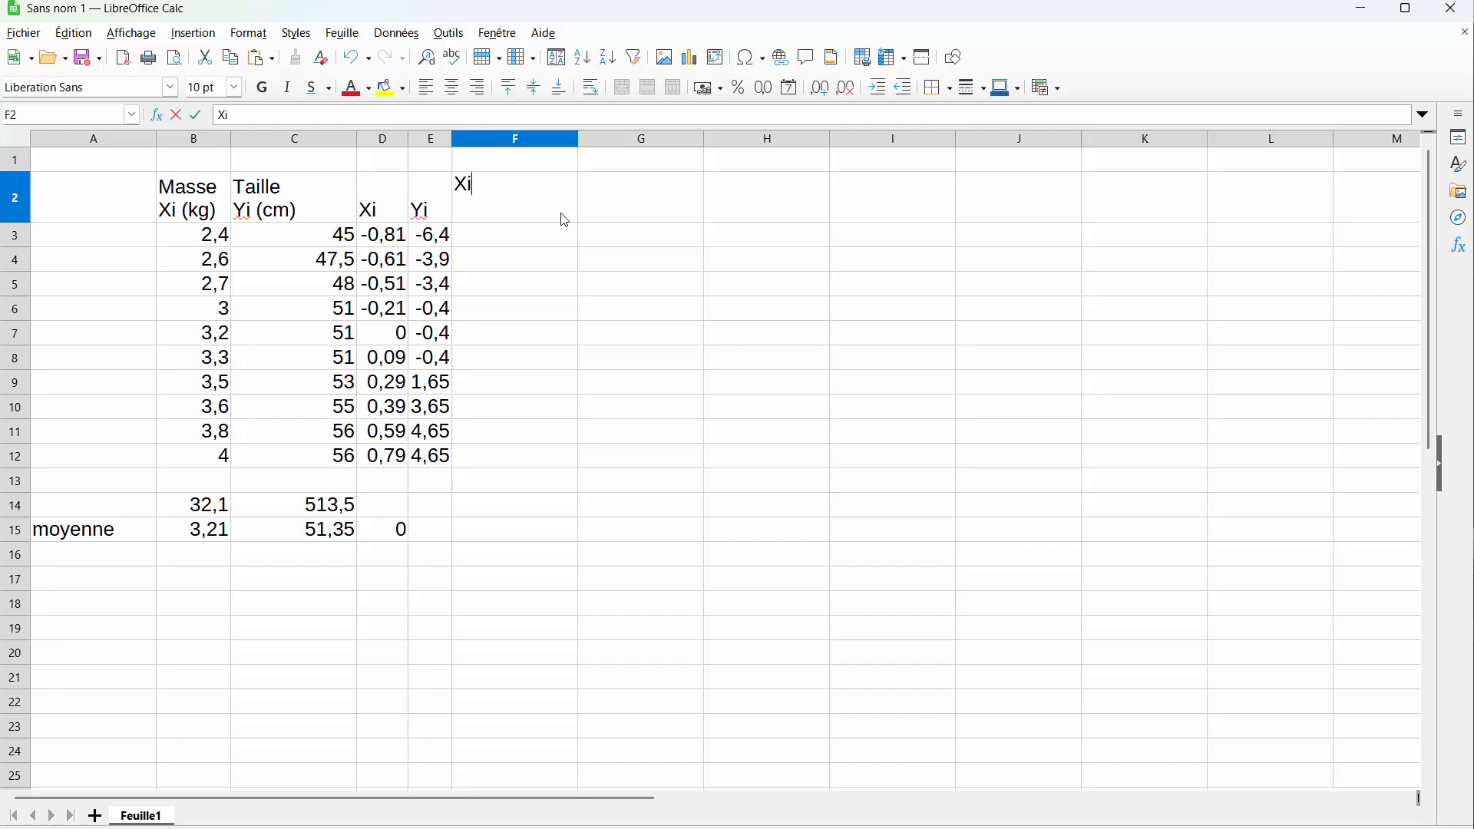
{"action": "type", "text": "^2"}
{"action": "key", "text": "Return"}
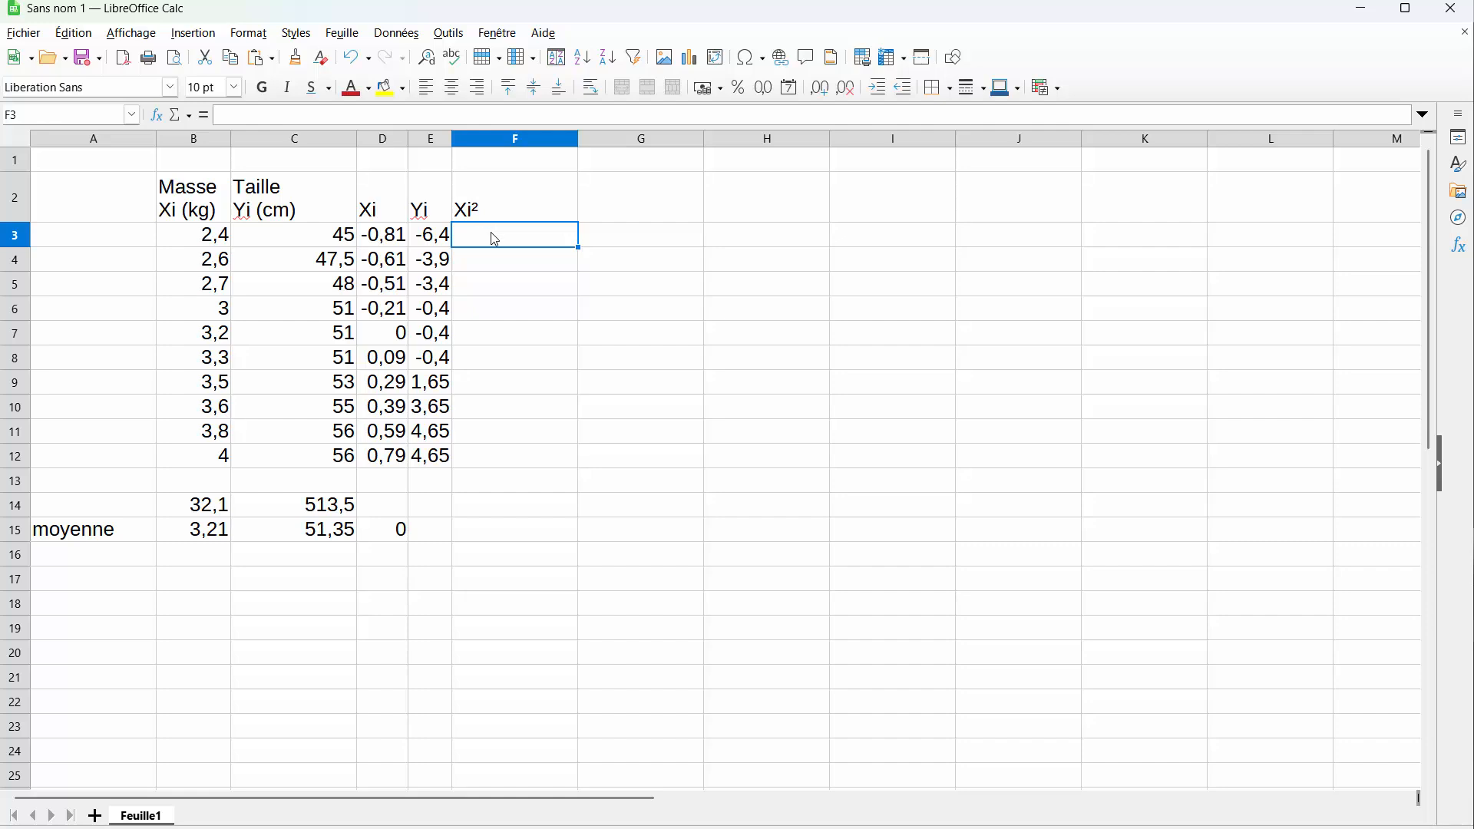
Step: Square the first Xi value in cell F3 with =D3^2 and fill the formula down to F12
{"action": "type", "text": "="}
{"action": "left_click", "coordinate": [383, 236]}
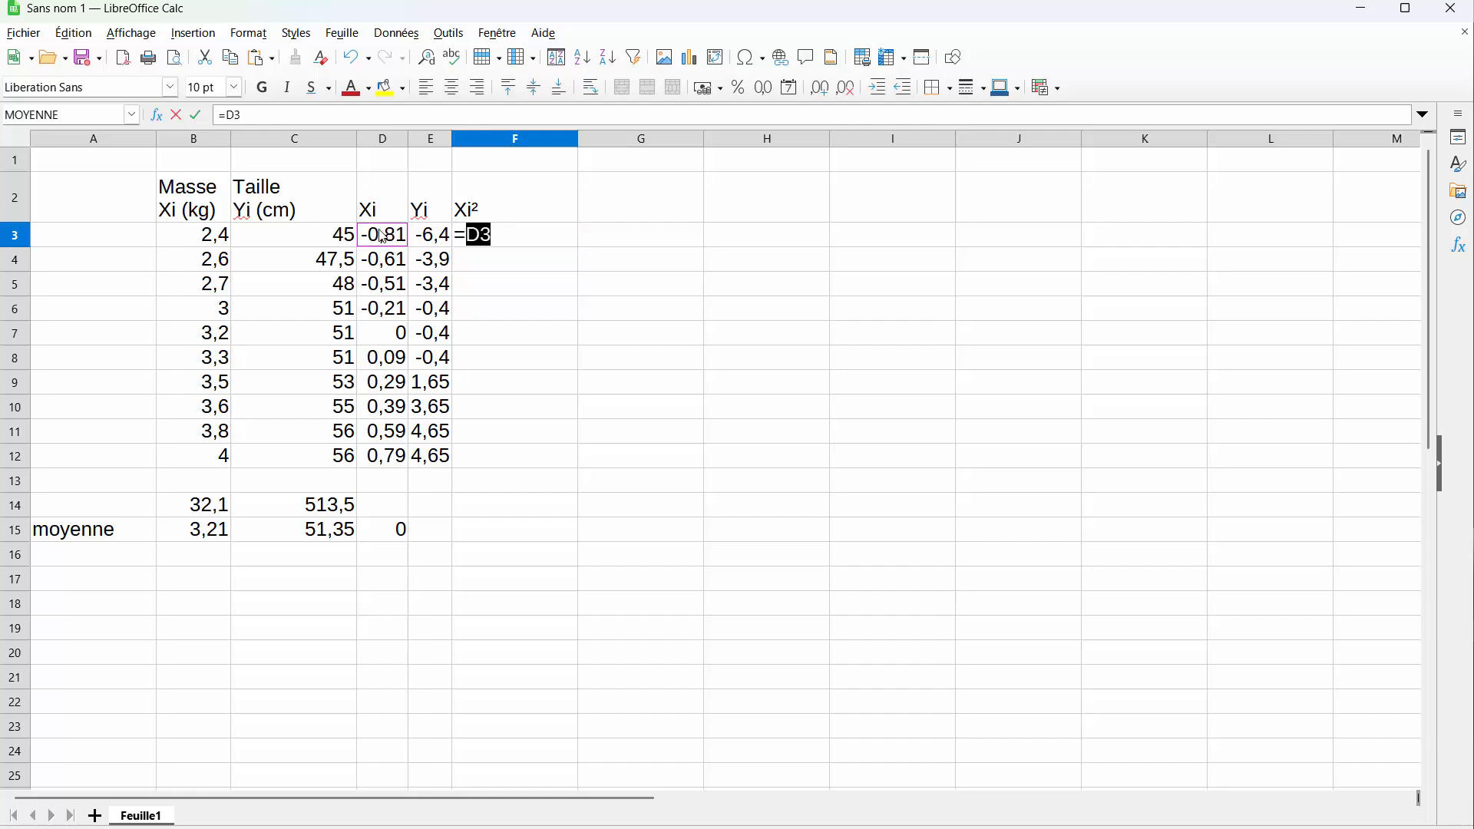
{"action": "type", "text": "^2"}
{"action": "key", "text": "Return"}
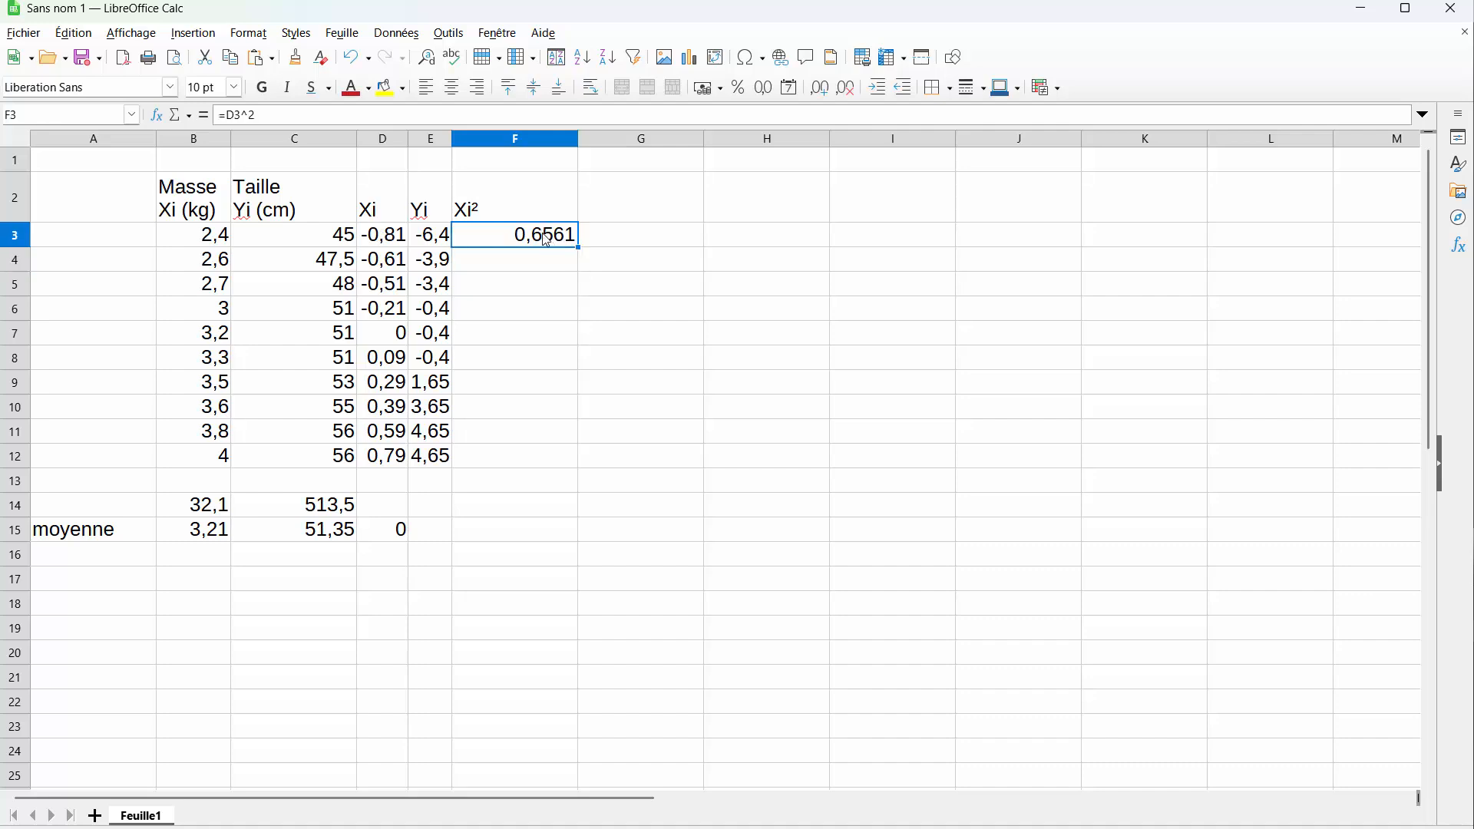
{"action": "left_click", "coordinate": [544, 236]}
{"action": "left_click_drag", "start_coordinate": [580, 248], "coordinate": [567, 466]}
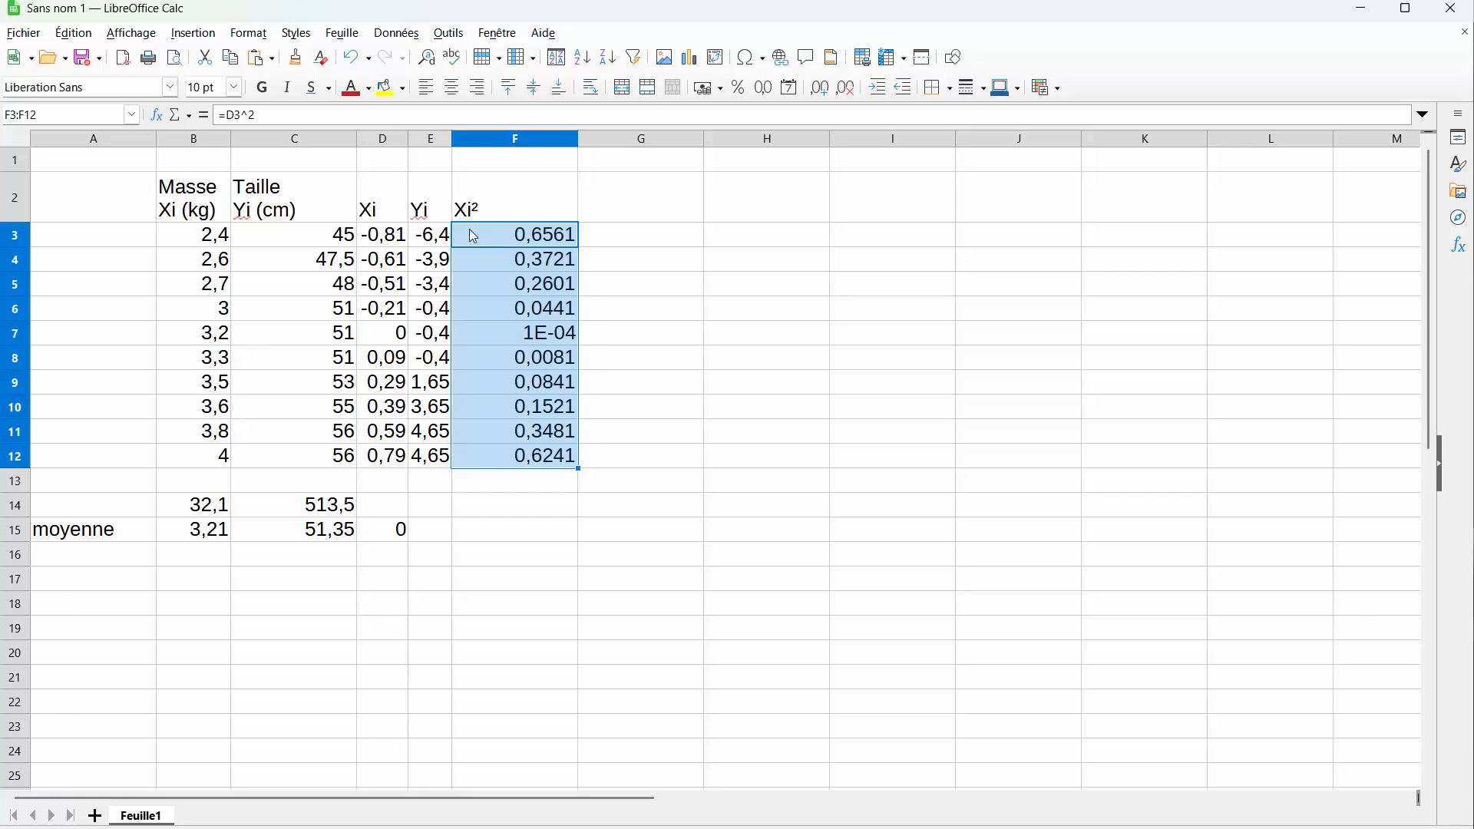
{"action": "left_click", "coordinate": [510, 241]}
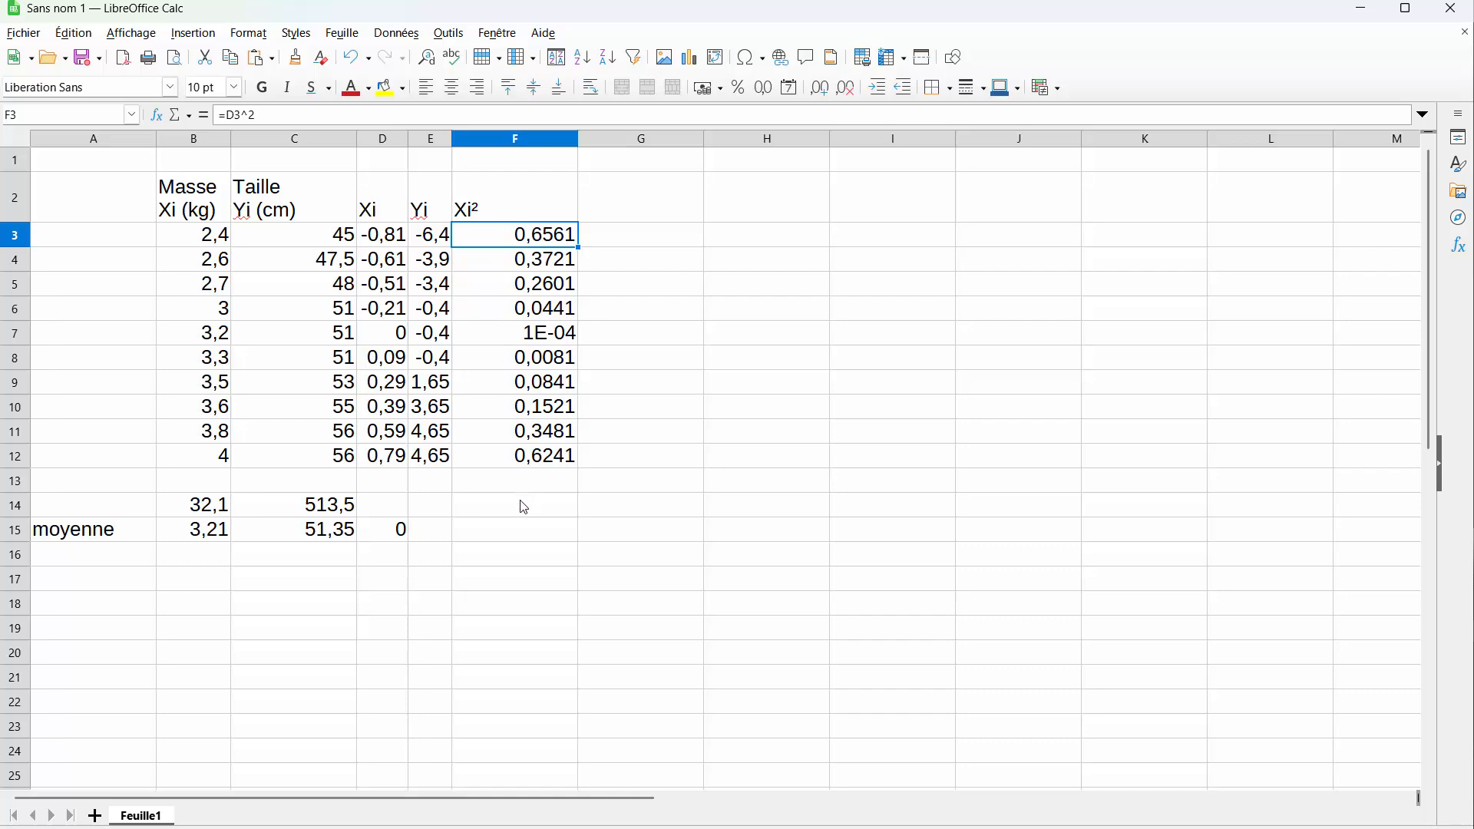
Step: Calculate the mean of the Xi² values in cell F15 with the formula =MOYENNE(F3:F12)
{"action": "left_click", "coordinate": [528, 528]}
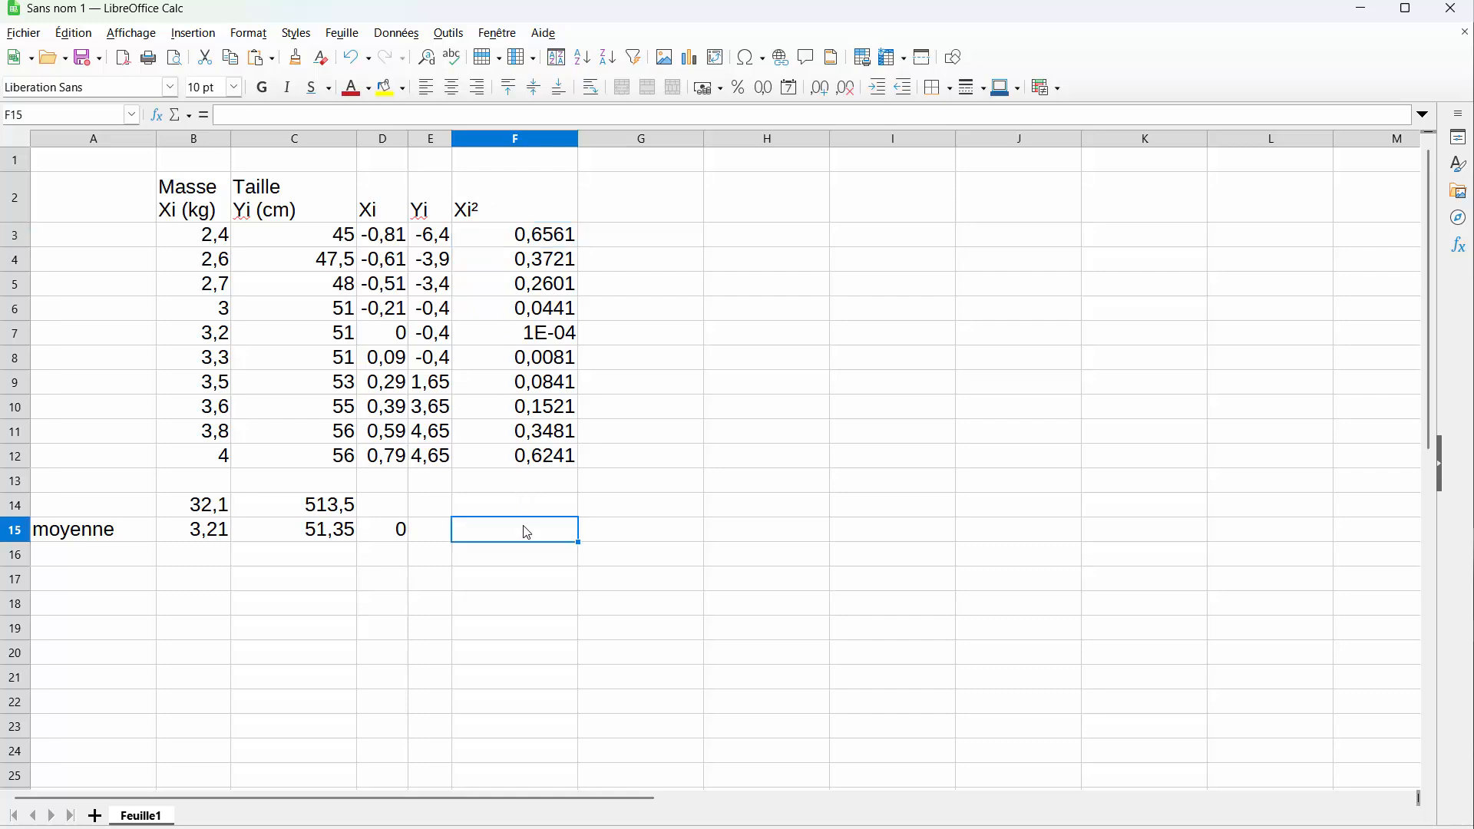
{"action": "type", "text": "="}
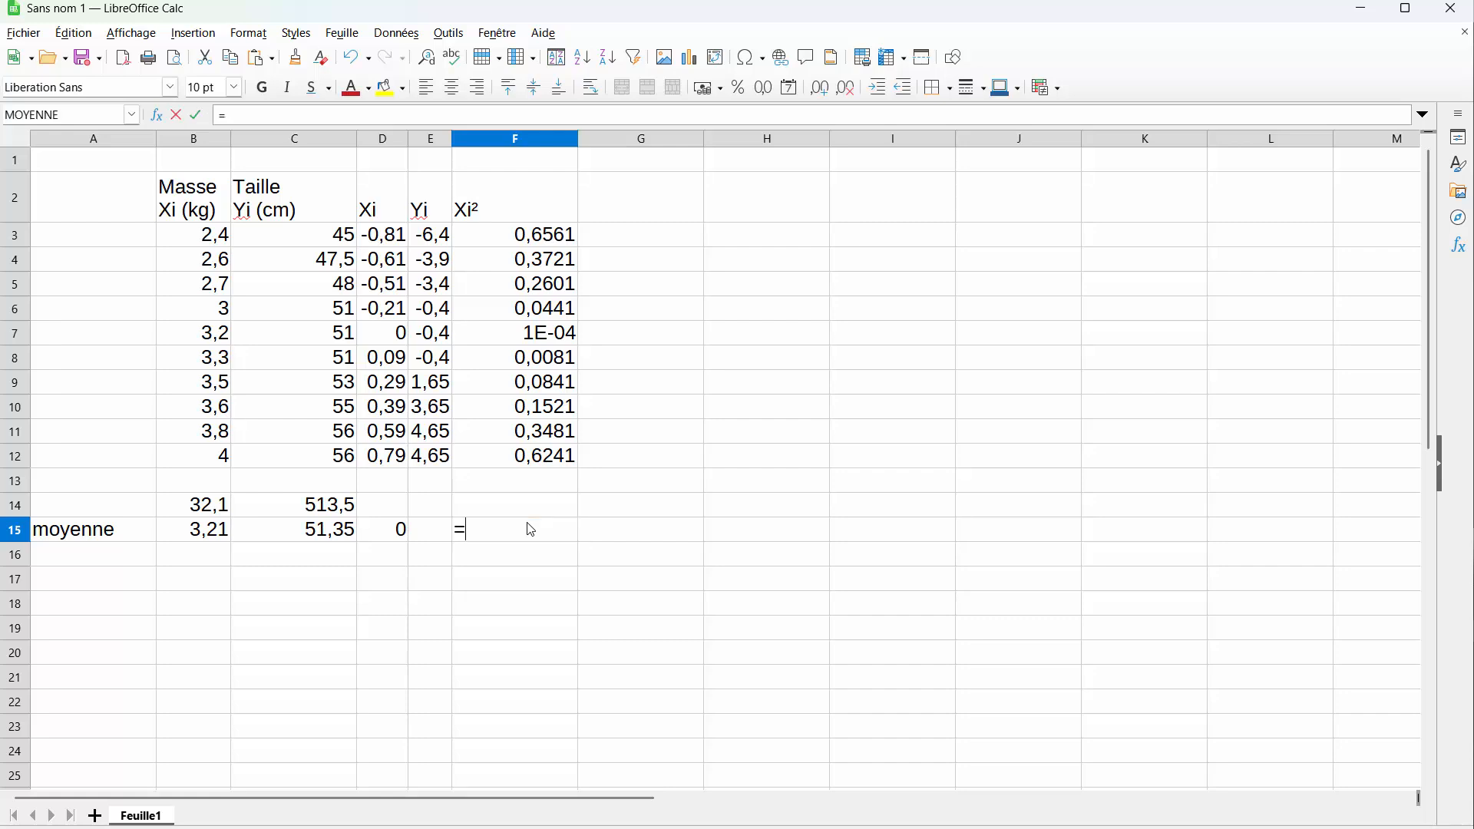
{"action": "type", "text": "moyenn"}
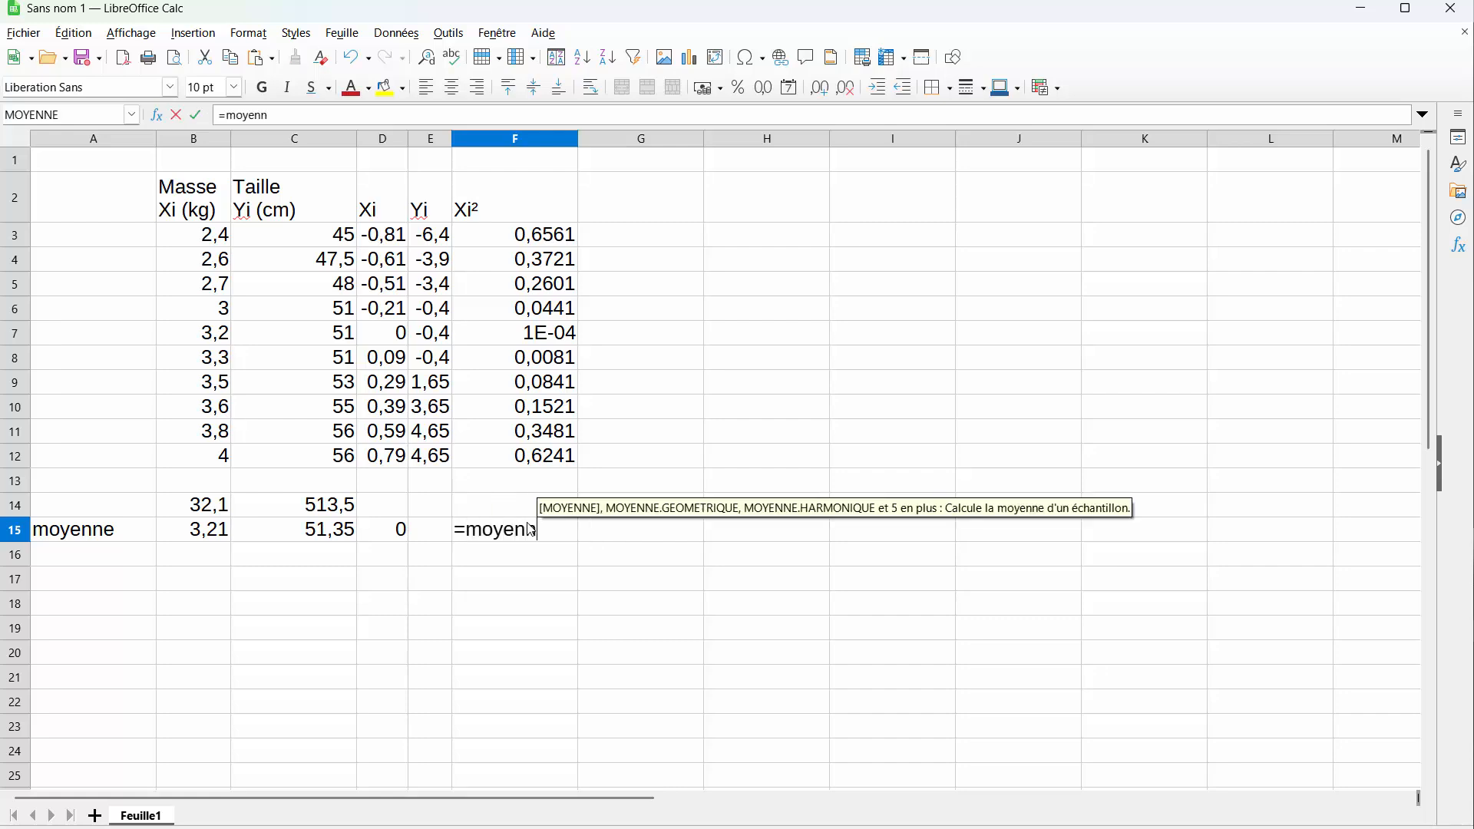
{"action": "key", "text": "Return"}
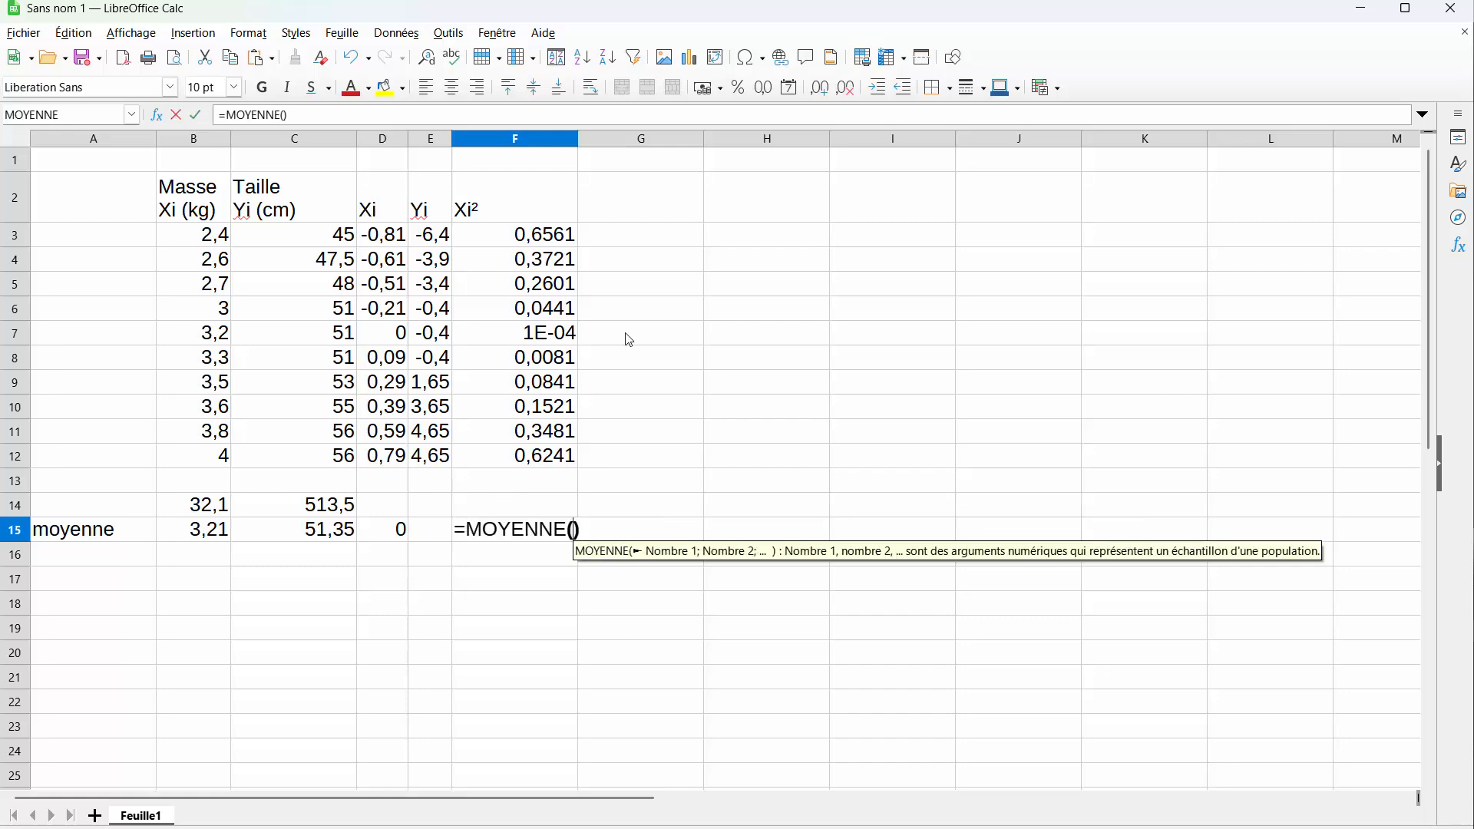
{"action": "left_click_drag", "start_coordinate": [535, 236], "coordinate": [511, 457]}
{"action": "key", "text": "Return"}
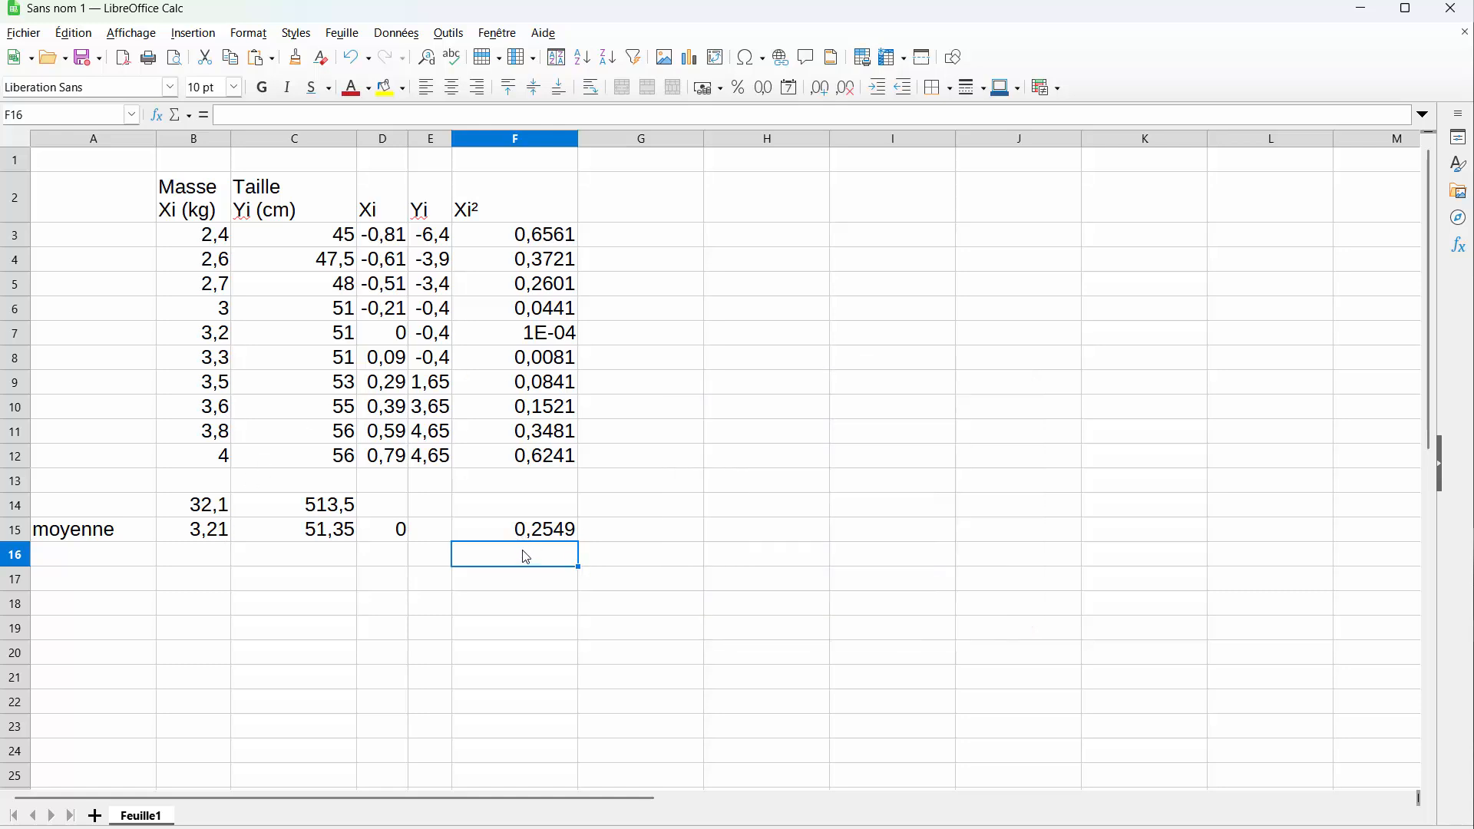
Step: Calculate the square root of the Xi² mean in cell F16 with the formula =RACINE(F15)
{"action": "type", "text": "=raci"}
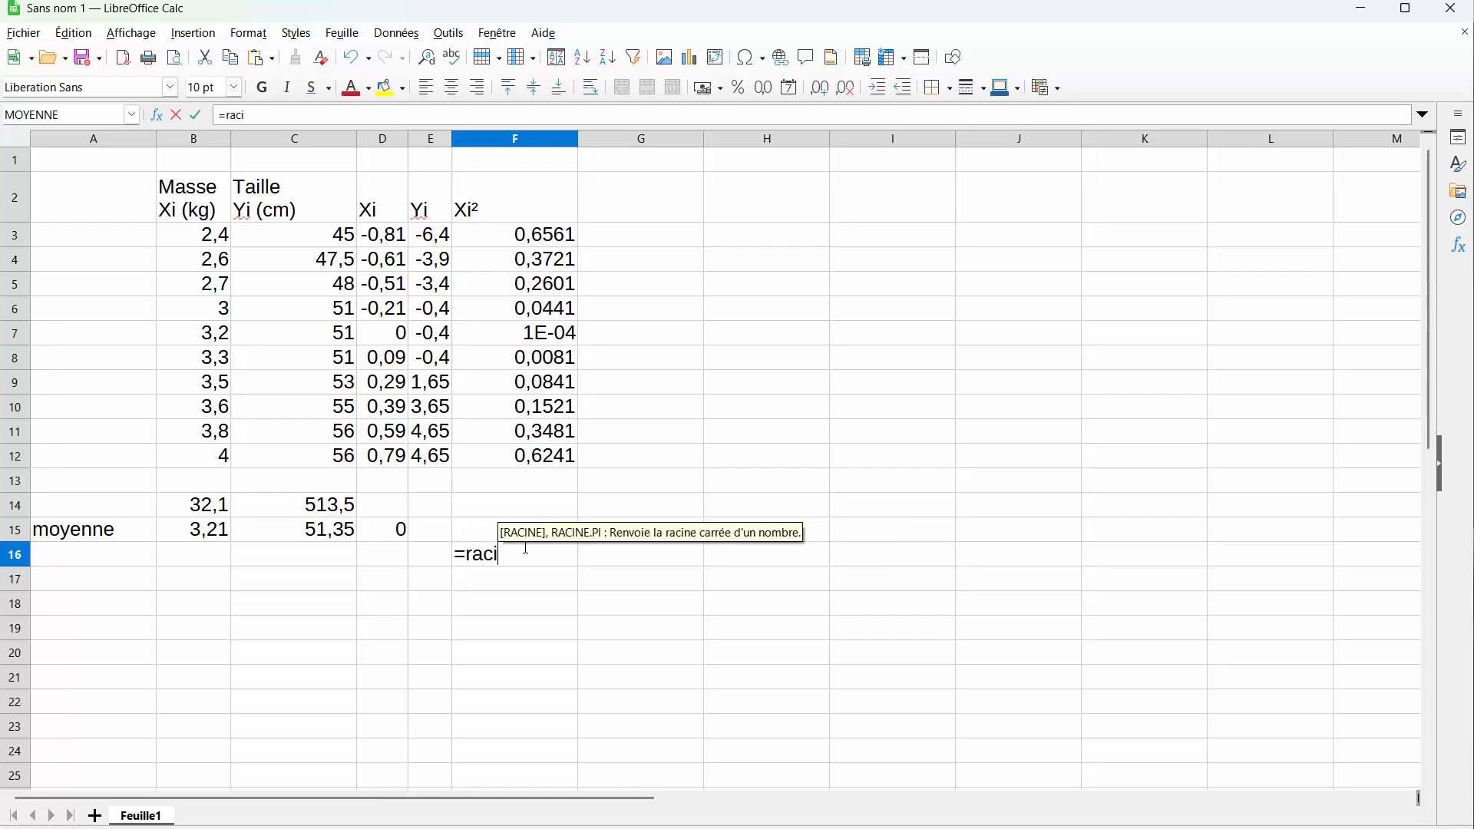
{"action": "key", "text": "Return"}
{"action": "left_click", "coordinate": [528, 530]}
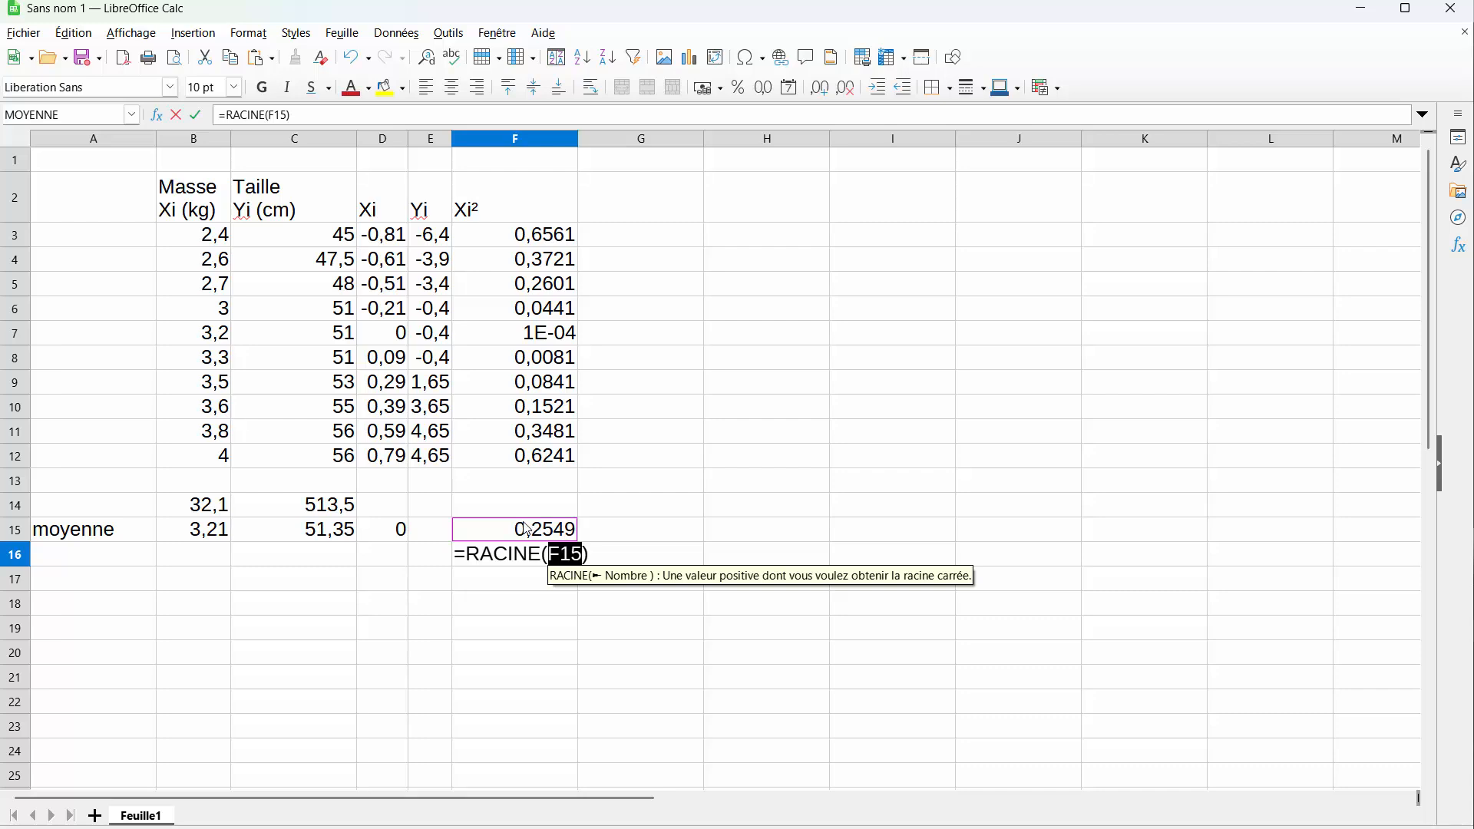
{"action": "key", "text": "Return"}
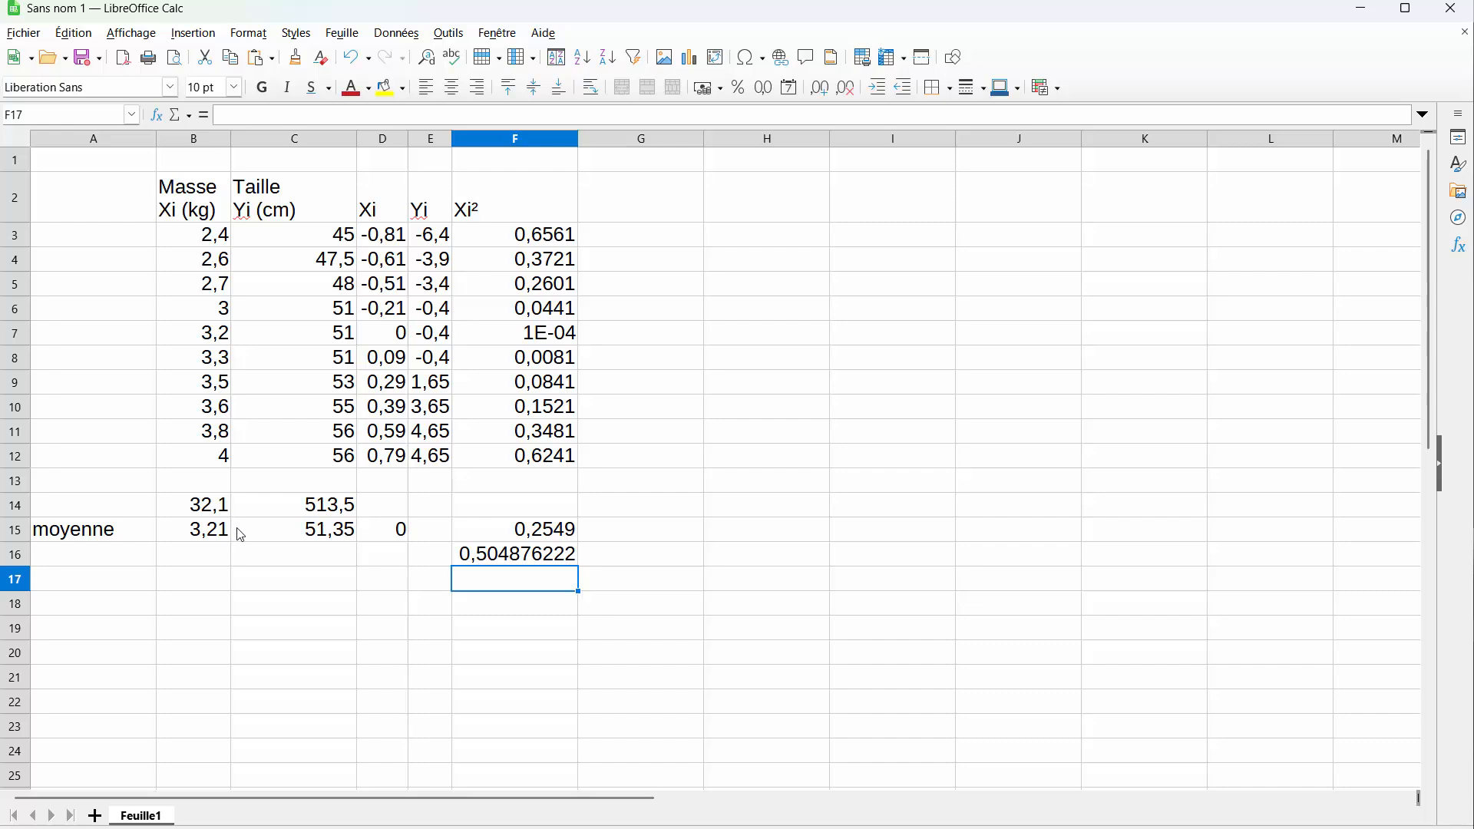
Step: Enter the column heading "Yi²" in cell G2
{"action": "left_click", "coordinate": [630, 218]}
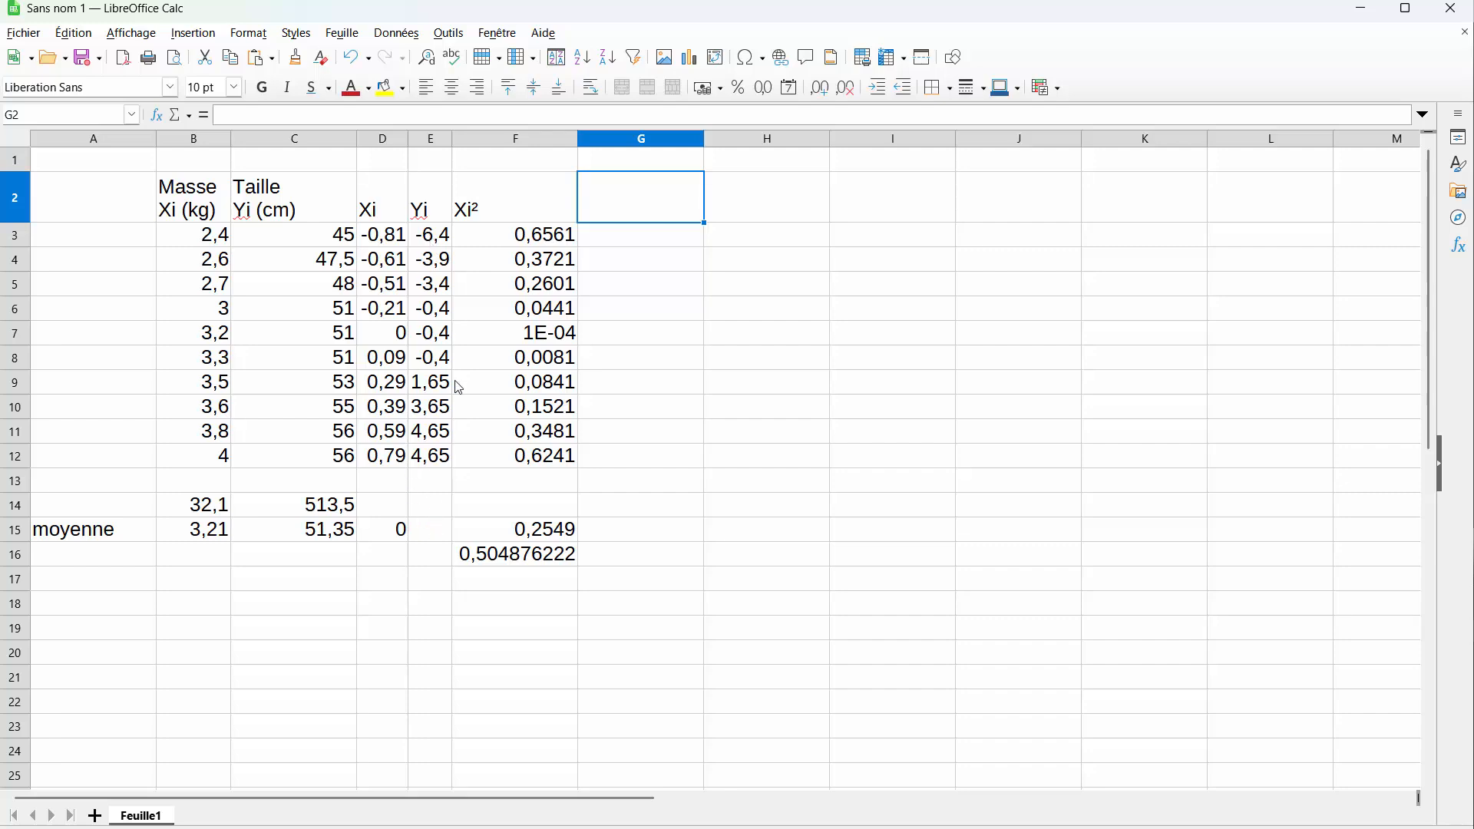
{"action": "left_click", "coordinate": [661, 242]}
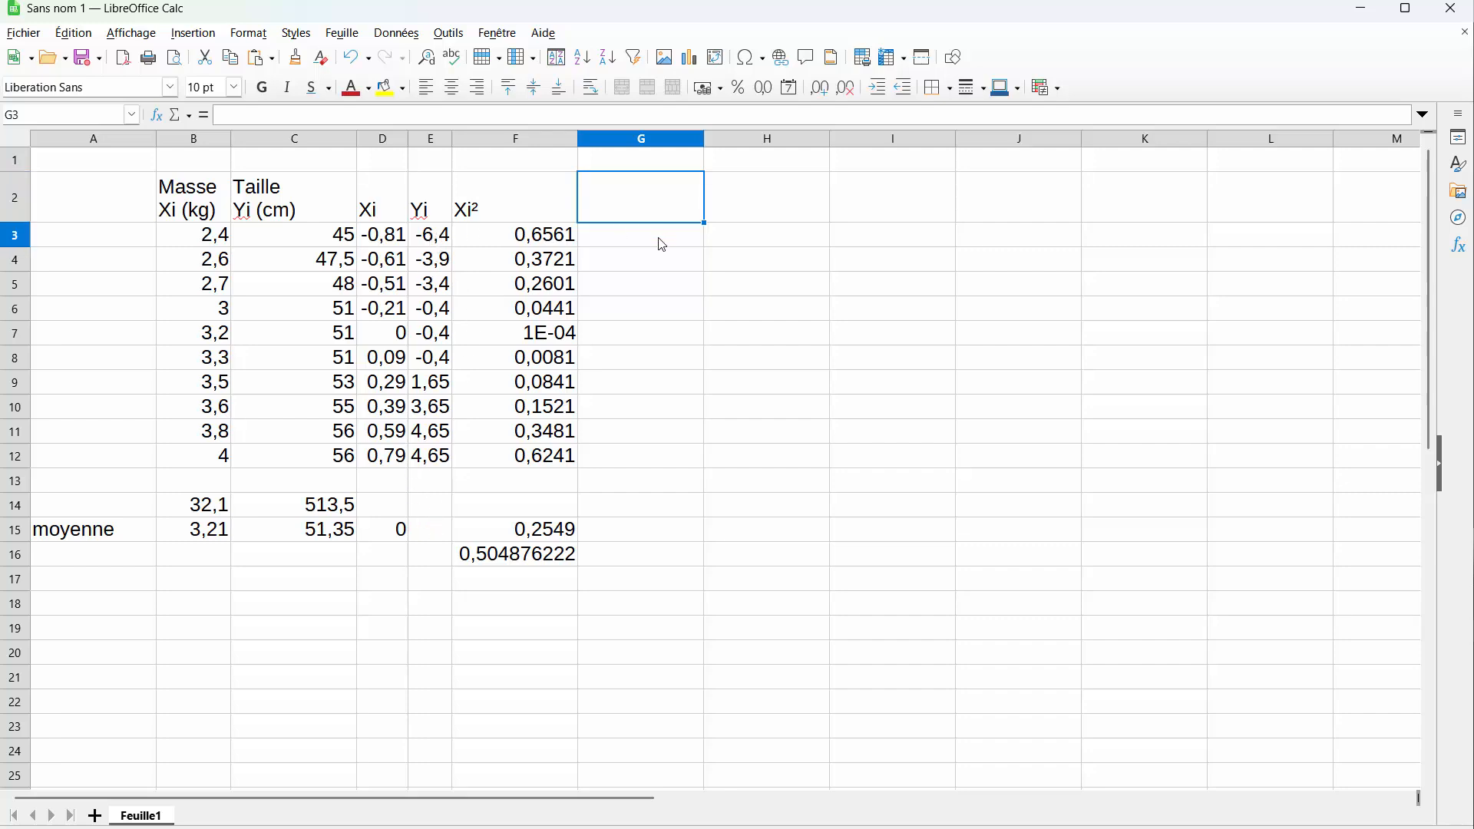
{"action": "left_click", "coordinate": [649, 215]}
{"action": "type", "text": "Y"}
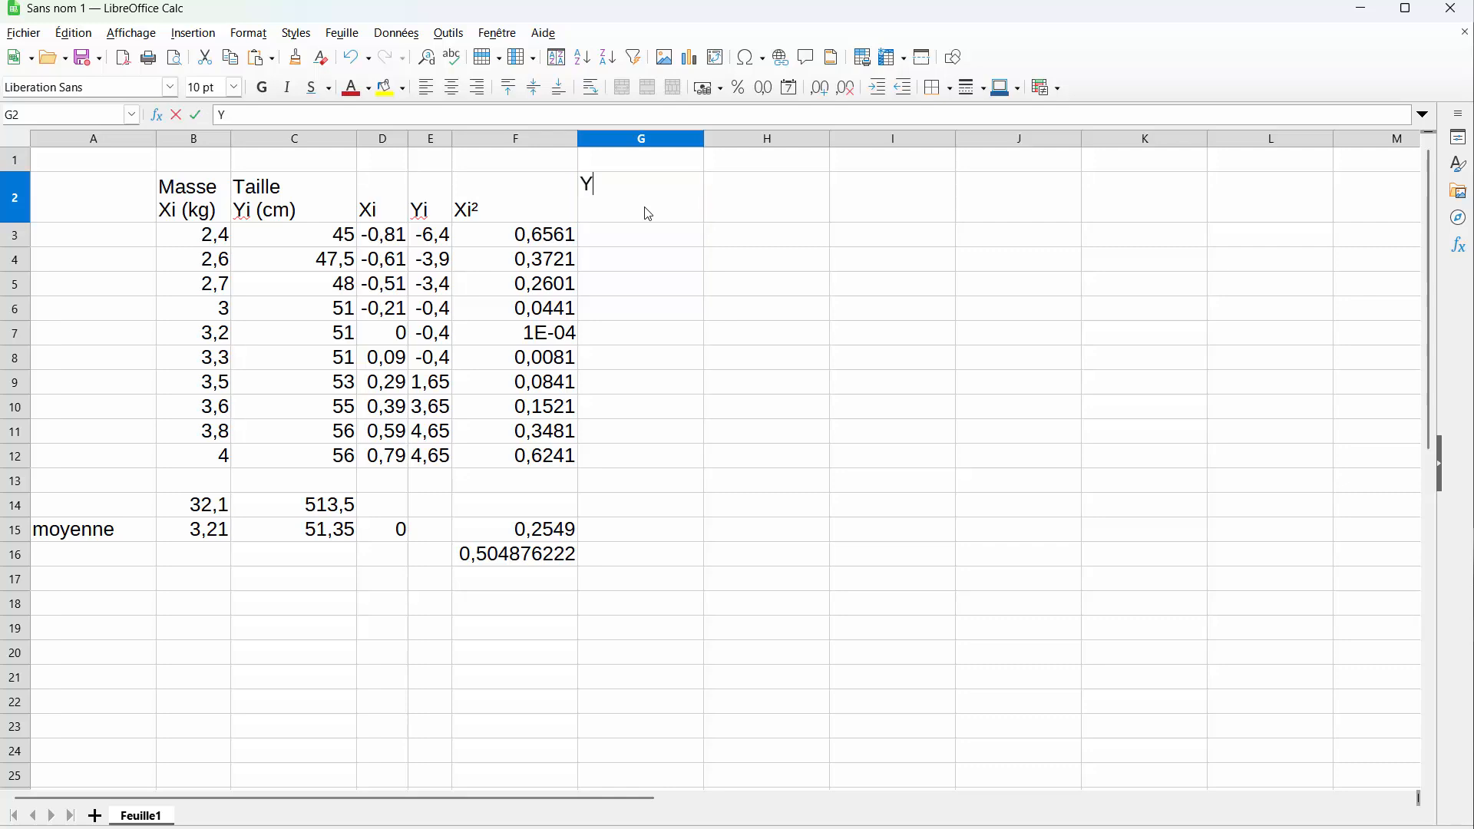
{"action": "type", "text": "i^2"}
{"action": "key", "text": "Return"}
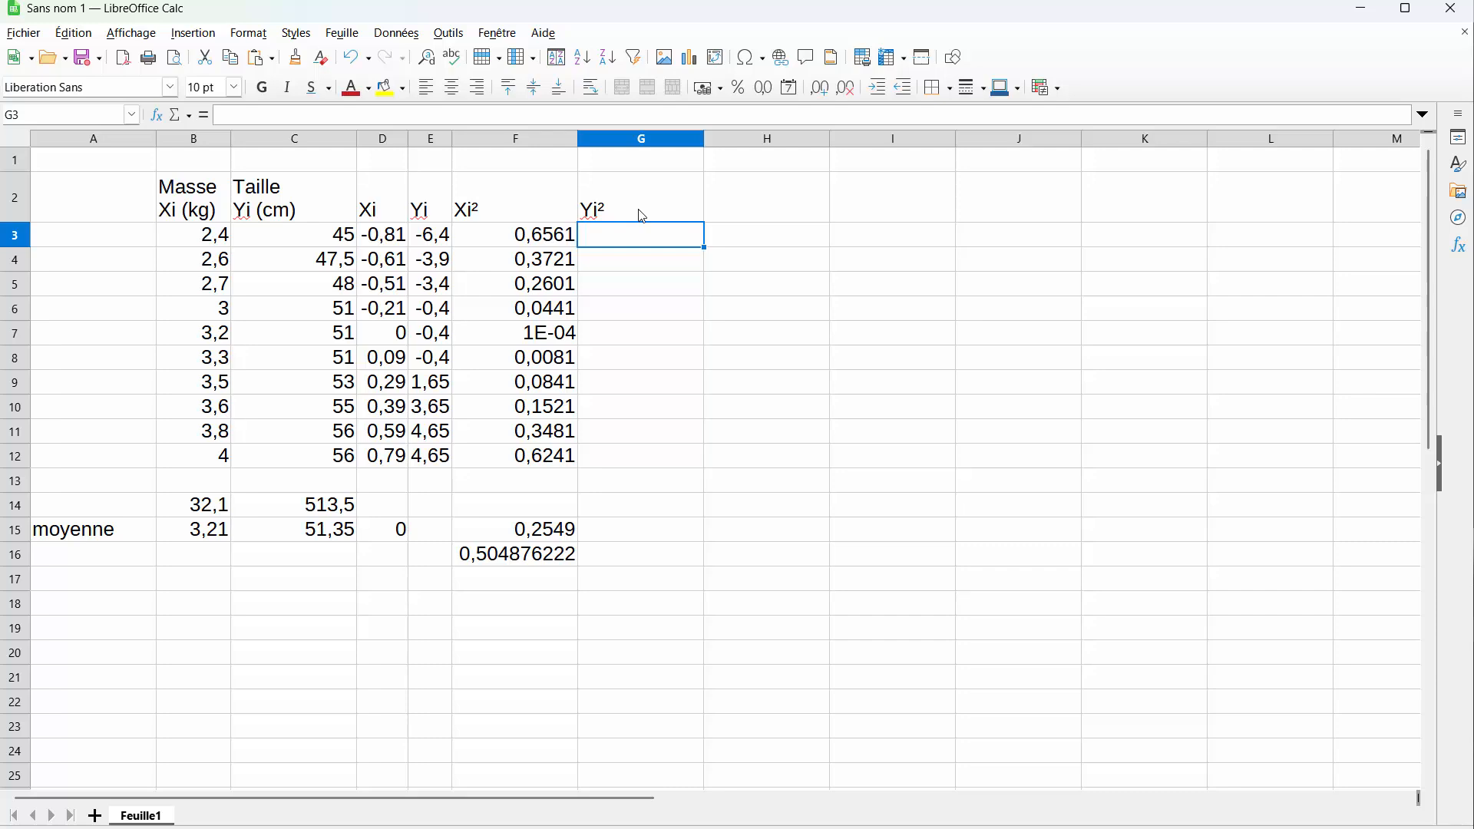
Step: Square the first Yi value in cell G3 with =E3^2 and fill the formula down to G12
{"action": "type", "text": "="}
{"action": "left_click", "coordinate": [435, 236]}
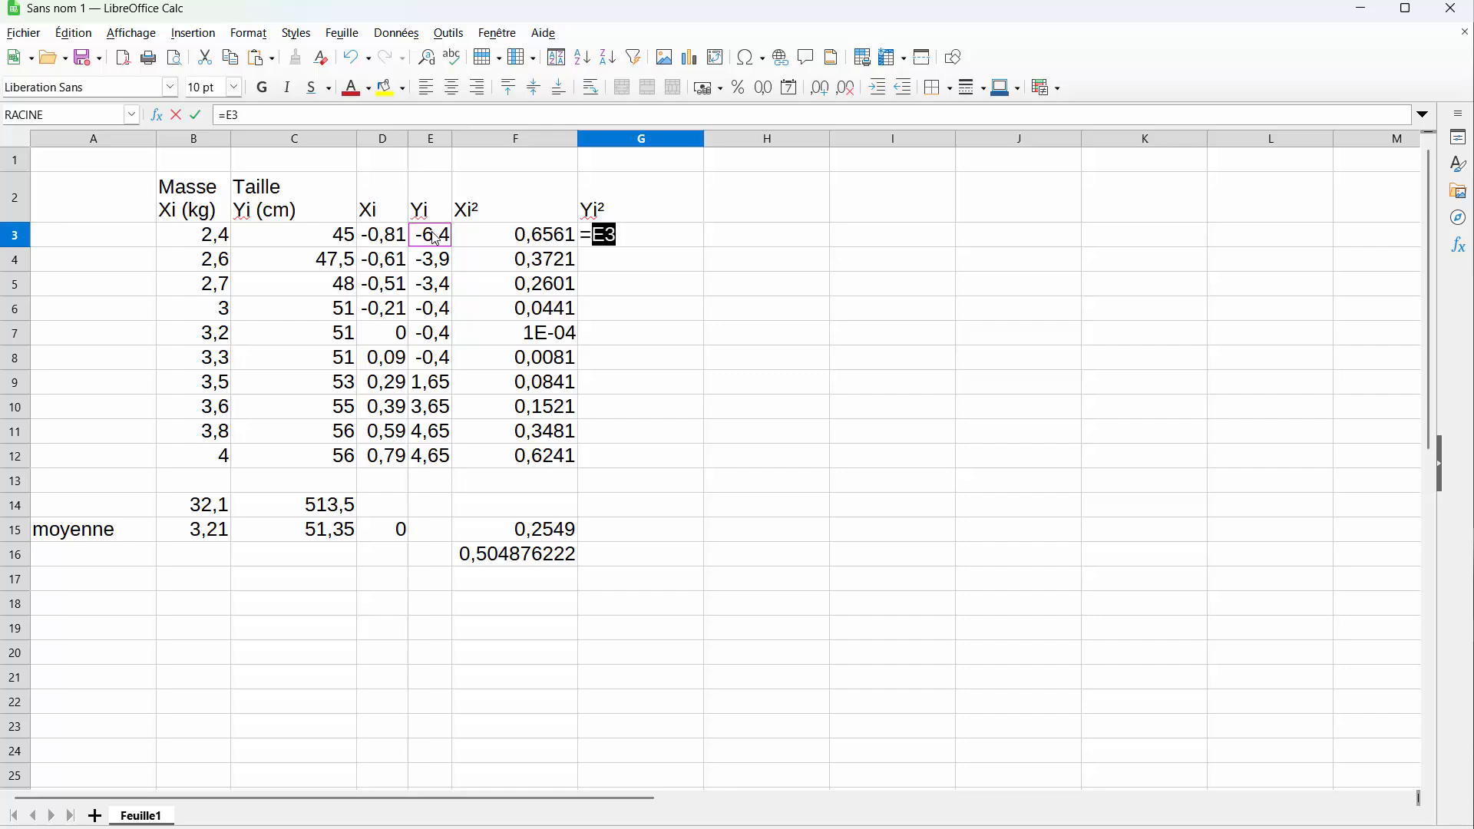
{"action": "type", "text": "^2"}
{"action": "key", "text": "Return"}
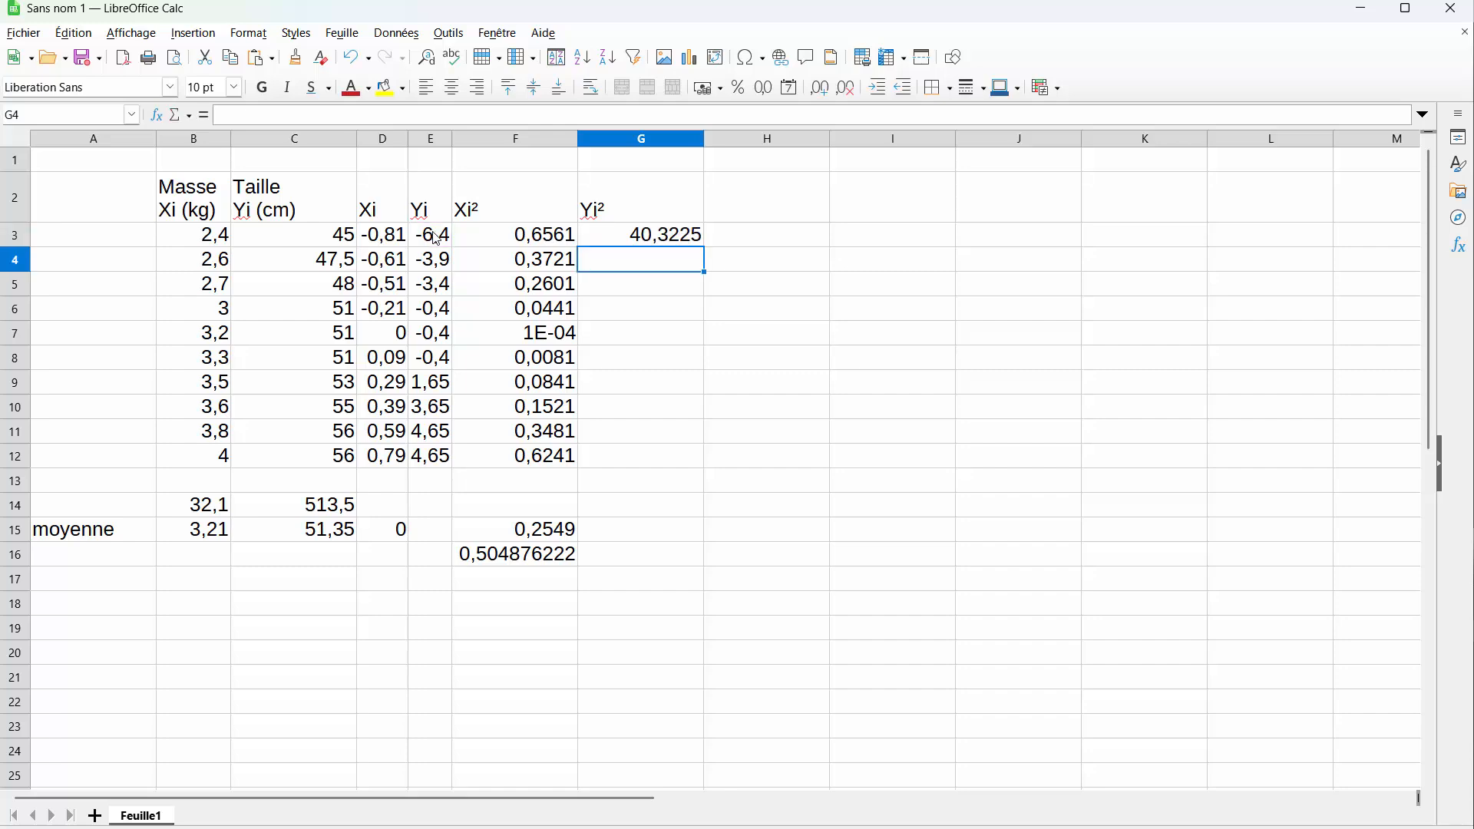
{"action": "left_click", "coordinate": [637, 242]}
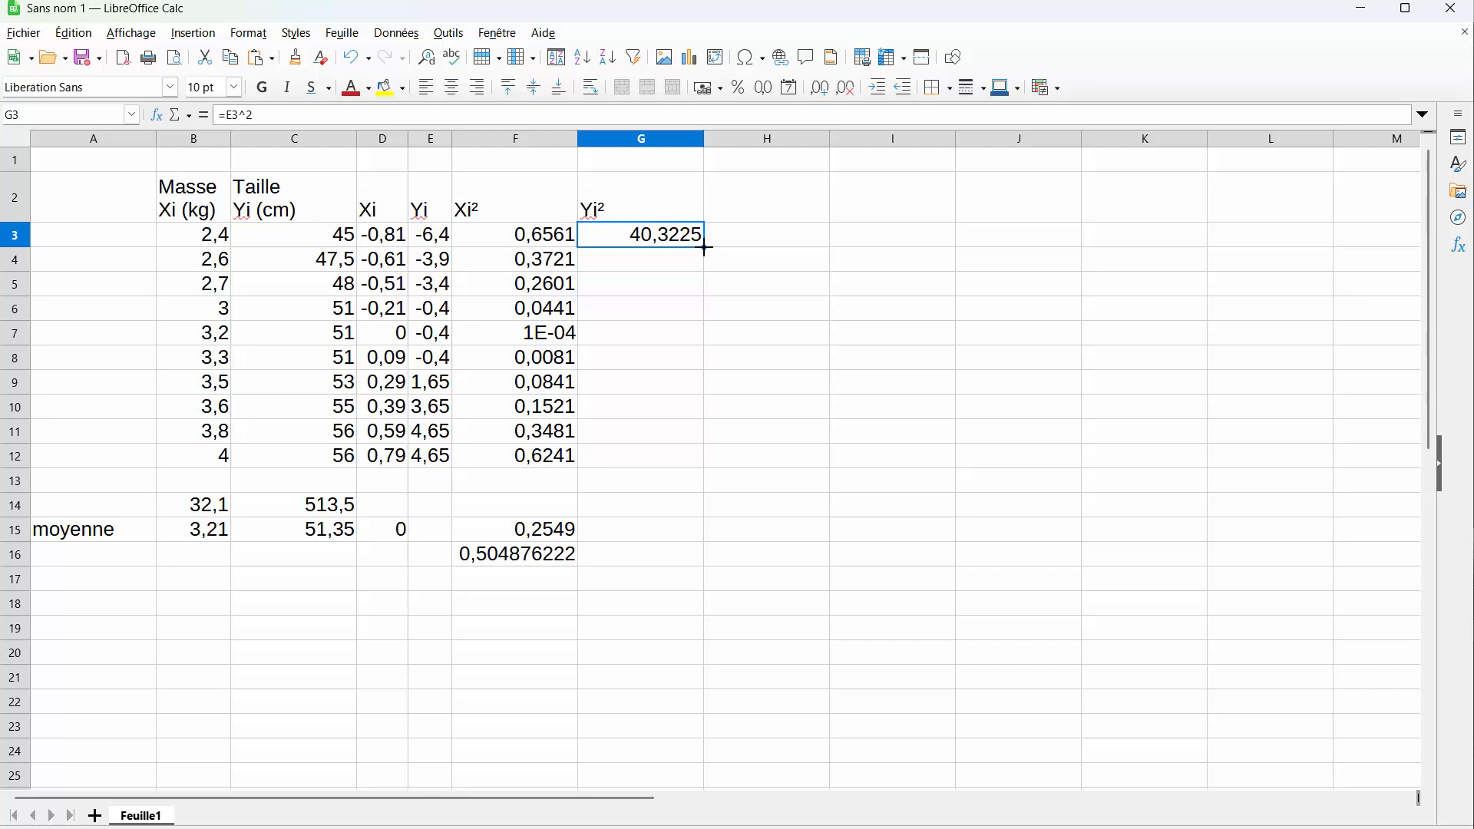
{"action": "left_click_drag", "start_coordinate": [705, 250], "coordinate": [675, 460]}
{"action": "left_click", "coordinate": [659, 234]}
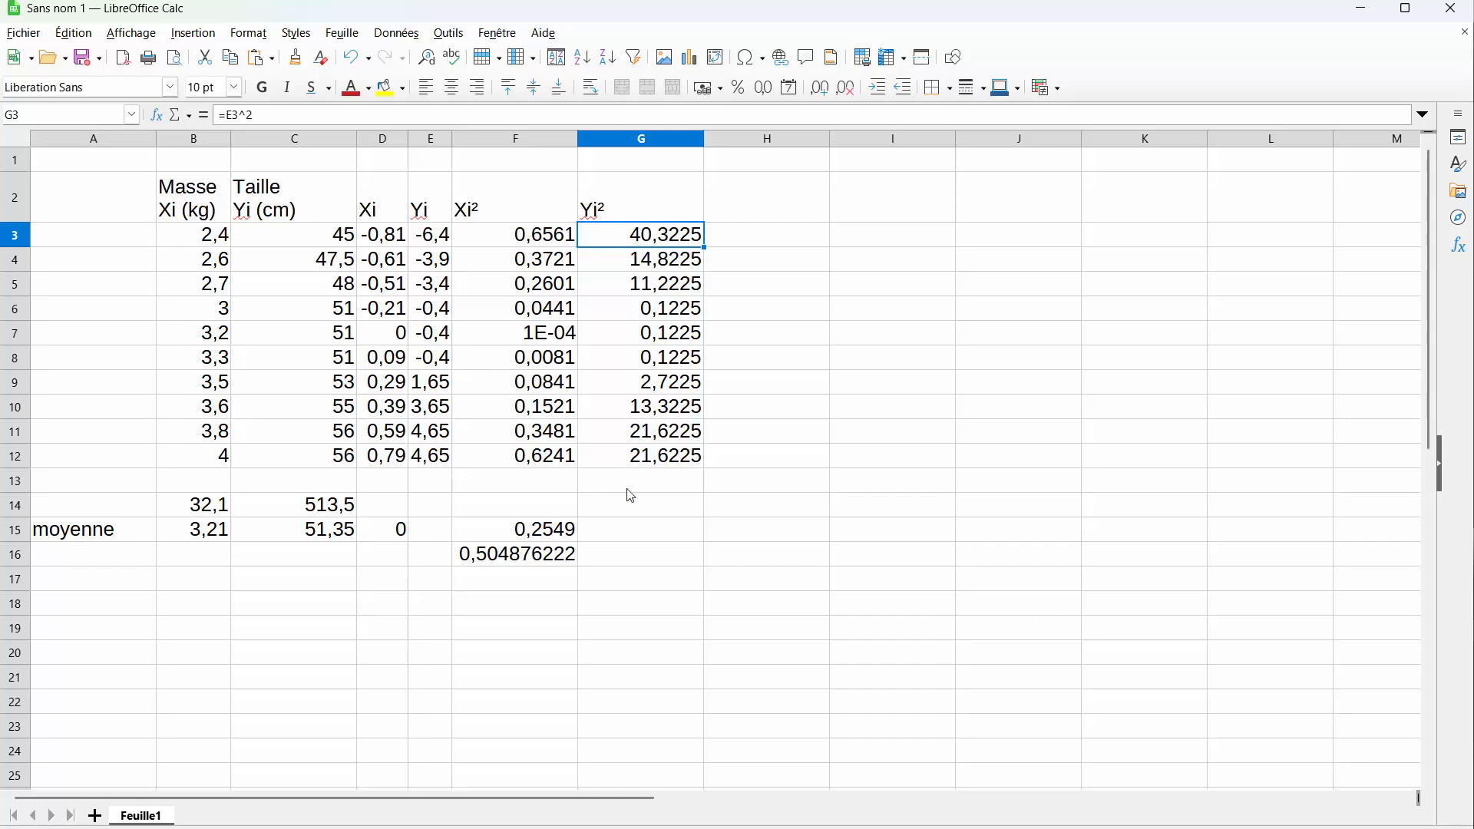
Step: Enter a mean formula for the Yi² column in cell G15 as =MOYENNE(G3:G16)
{"action": "left_click", "coordinate": [652, 537]}
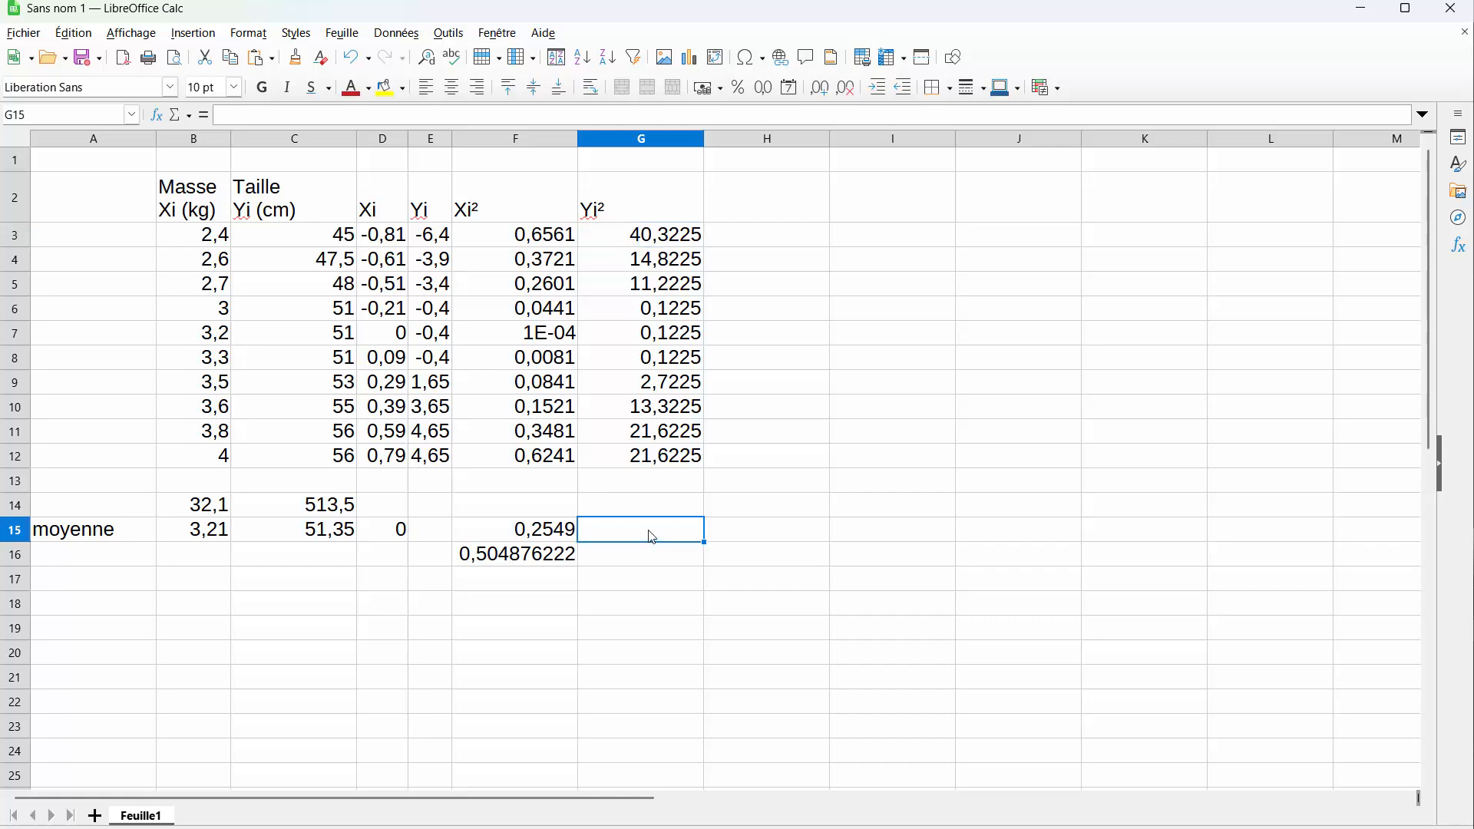
{"action": "type", "text": "=moye"}
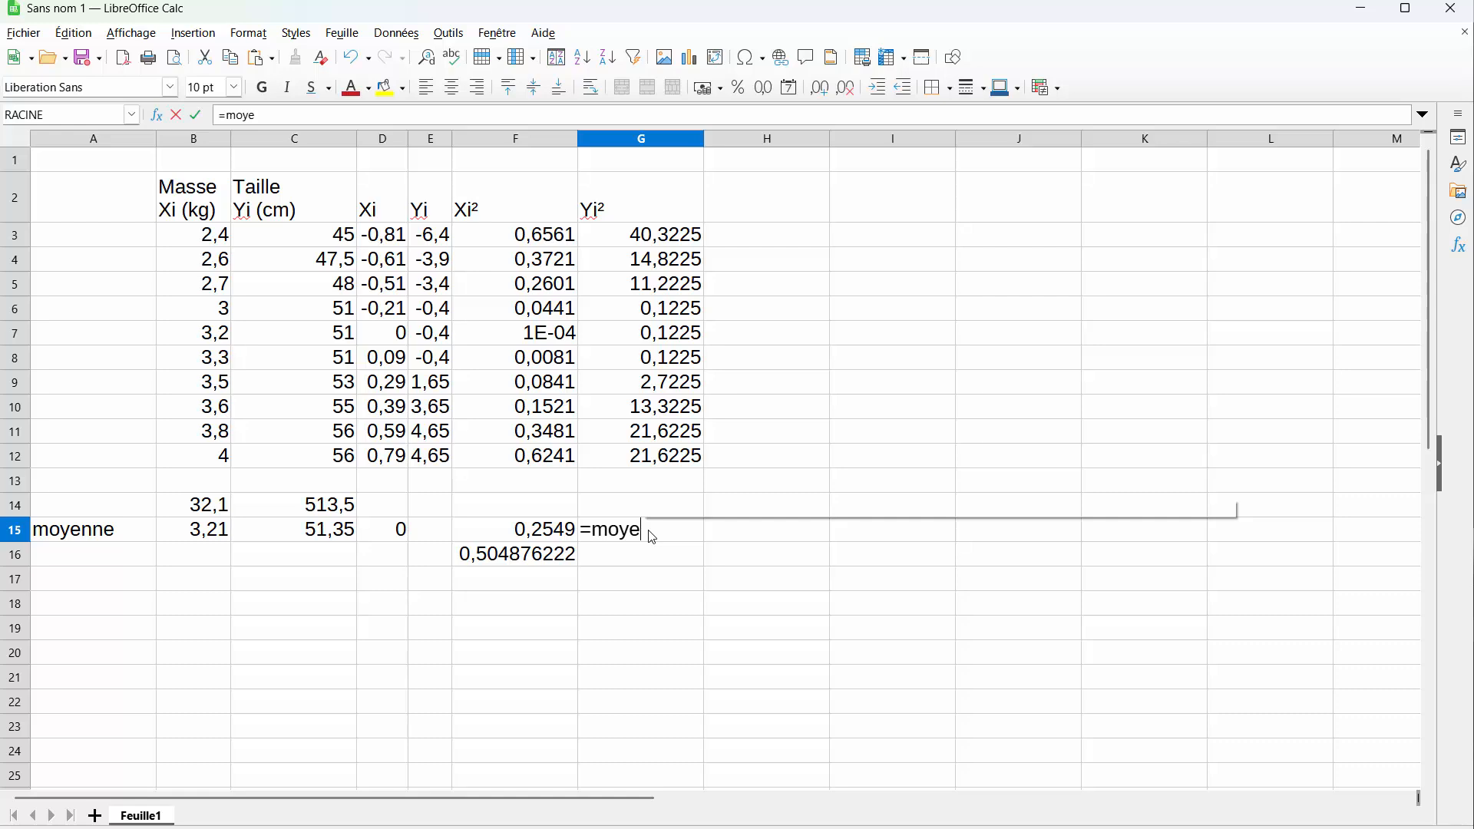
{"action": "key", "text": "Return"}
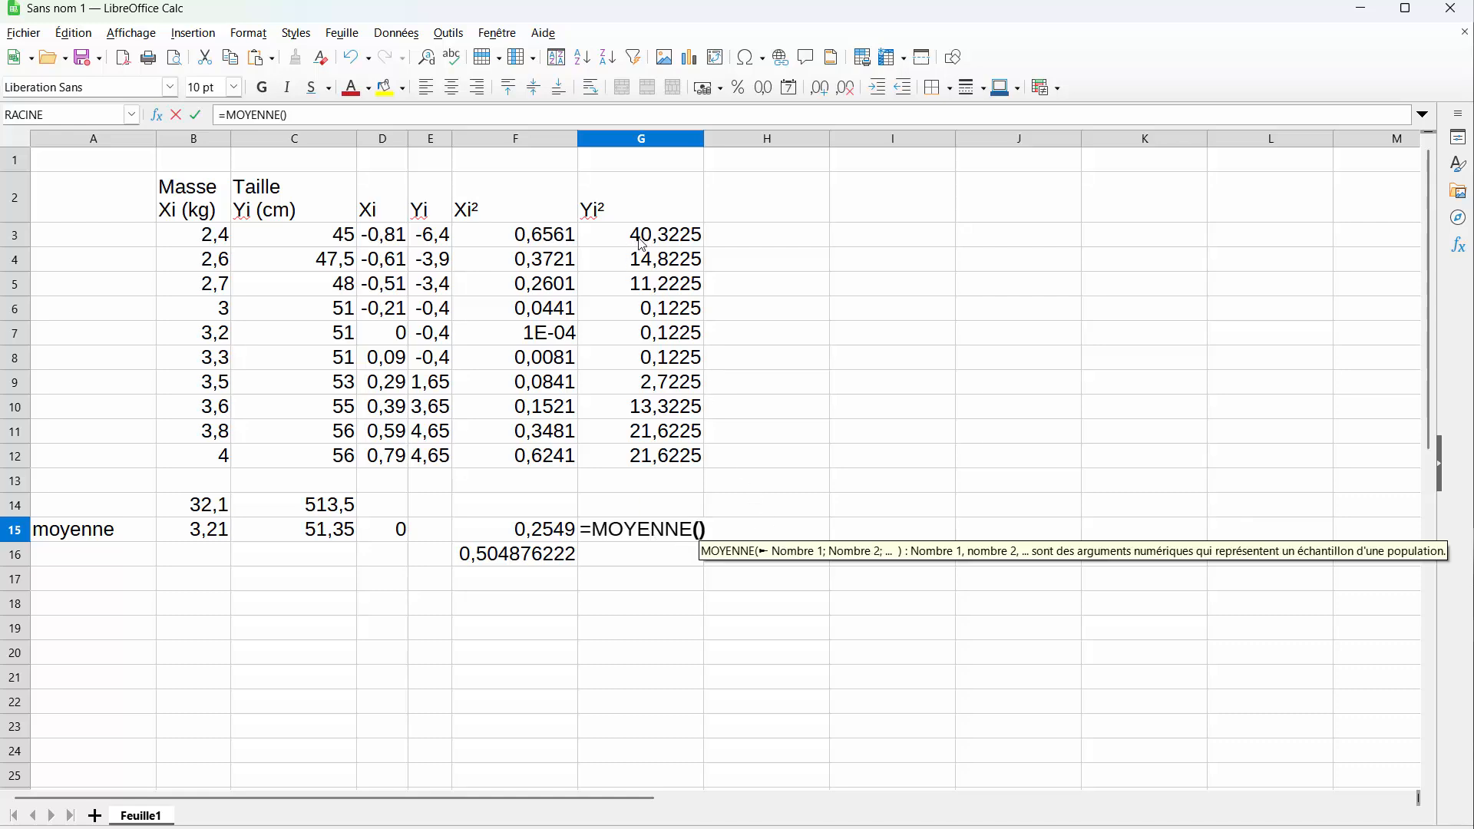
{"action": "left_click_drag", "start_coordinate": [642, 245], "coordinate": [646, 464]}
{"action": "key", "text": "Return"}
Step: Correct the range of the mean formula in cell G15 to G3:G12
{"action": "left_click", "coordinate": [665, 440]}
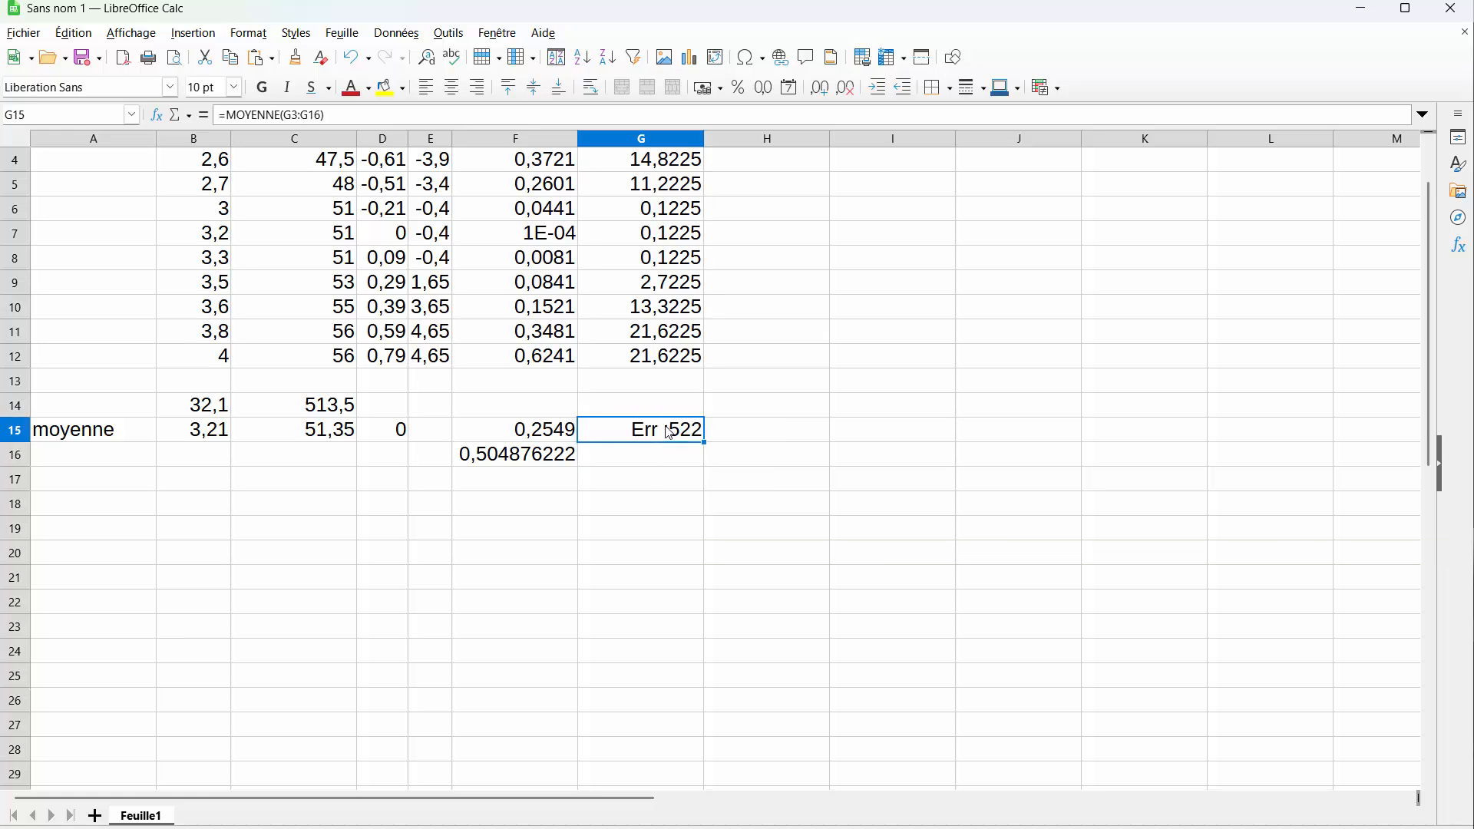
{"action": "scroll", "coordinate": [535, 188], "scroll_direction": "up", "scroll_amount": 1}
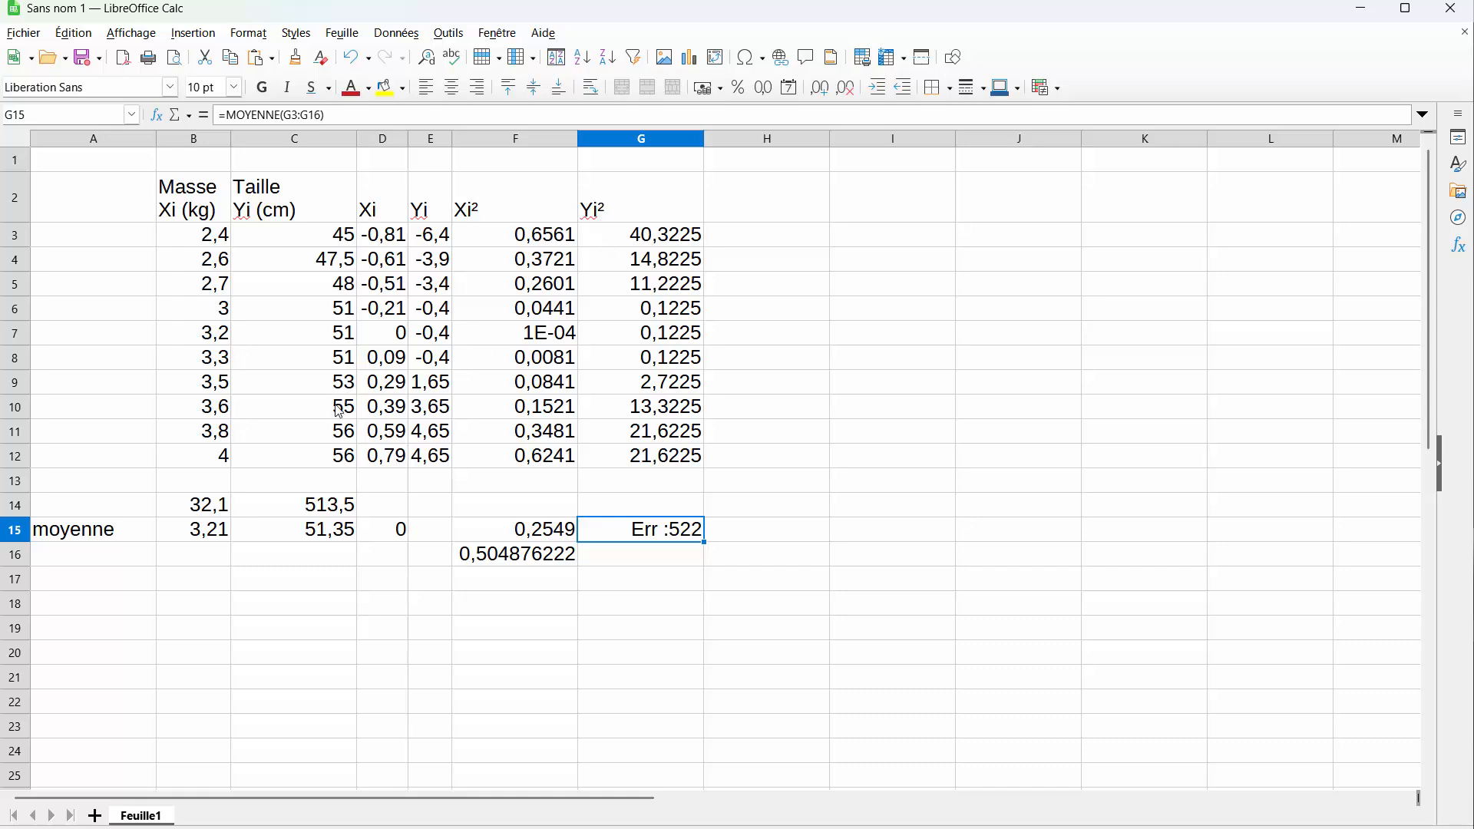
{"action": "left_click", "coordinate": [322, 112]}
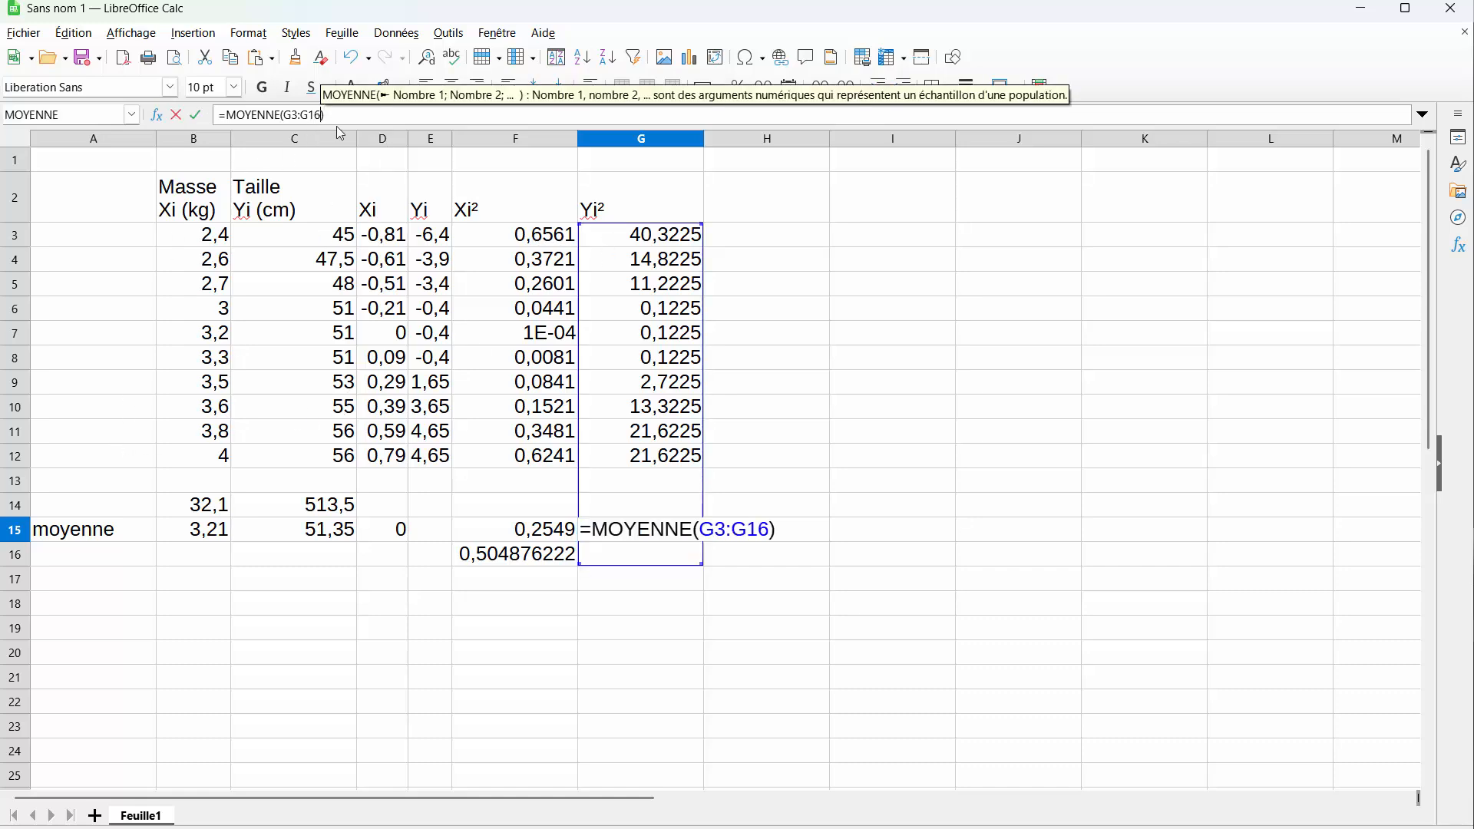
{"action": "key", "text": "BackSpace"}
{"action": "type", "text": "2"}
{"action": "key", "text": "Return"}
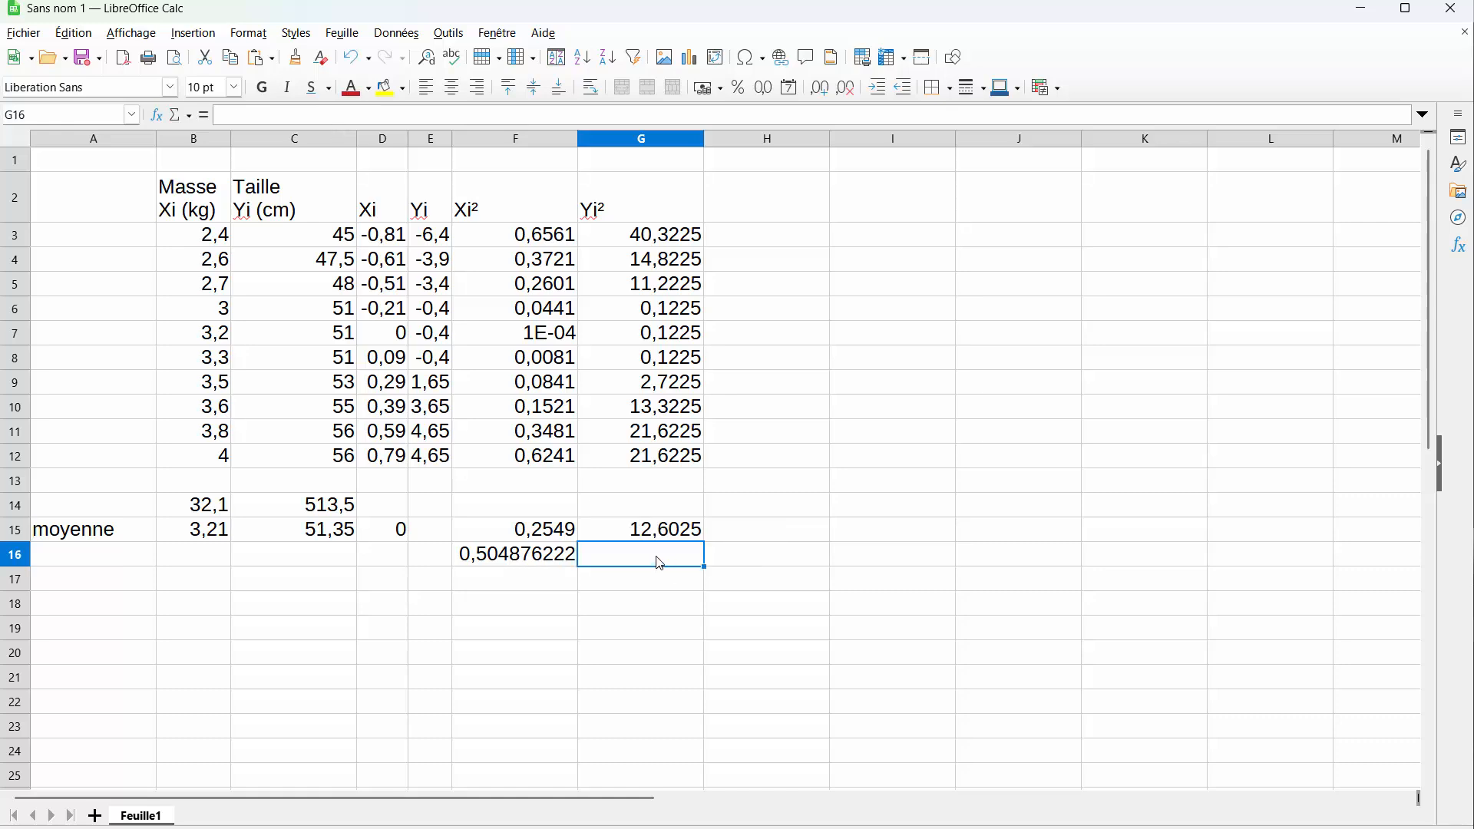
Step: Compute the square root of the Yi² mean in cell G16 with =RACINE(G15)
{"action": "type", "text": "=racin"}
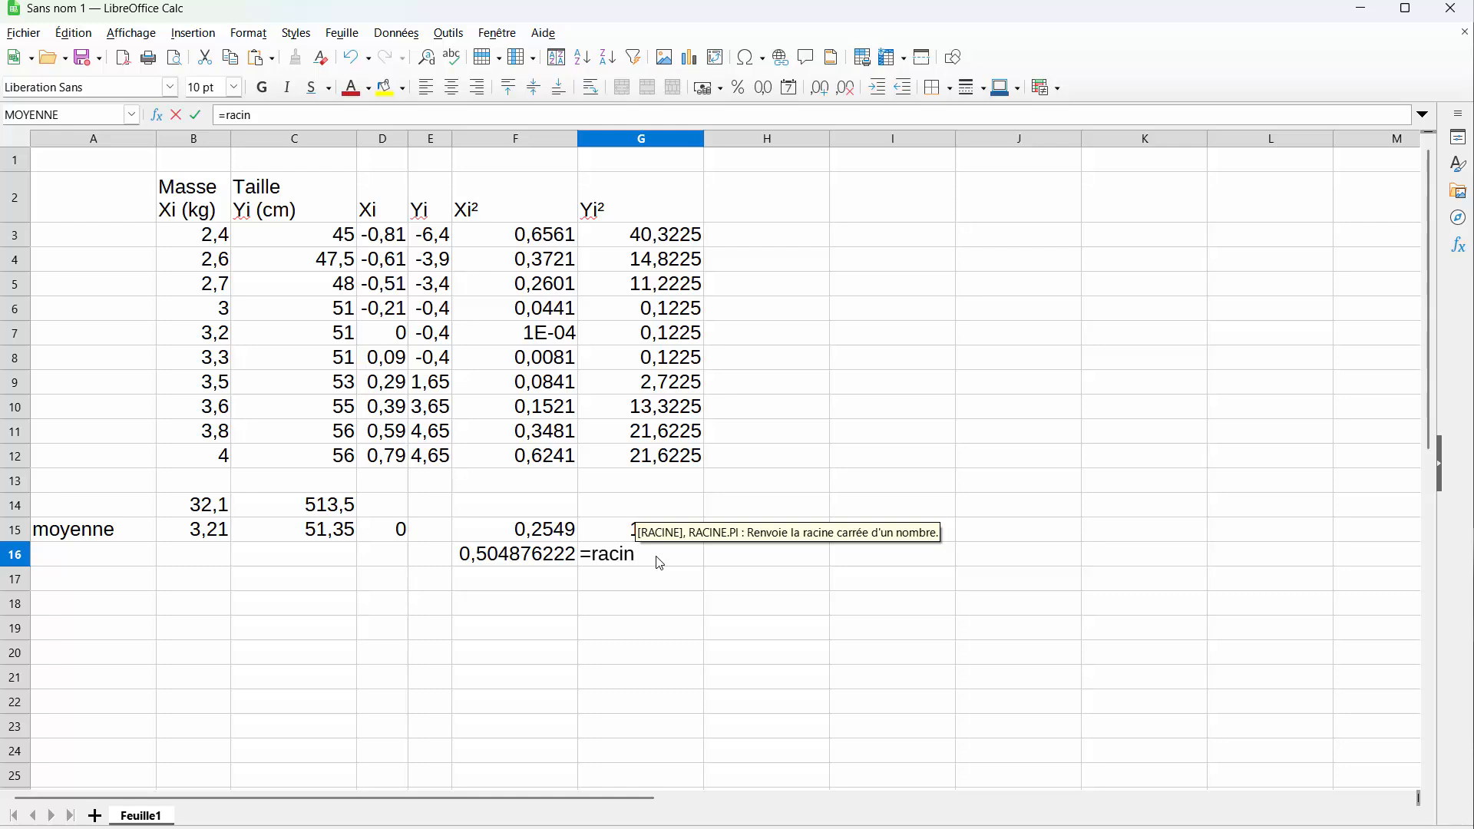
{"action": "key", "text": "Return"}
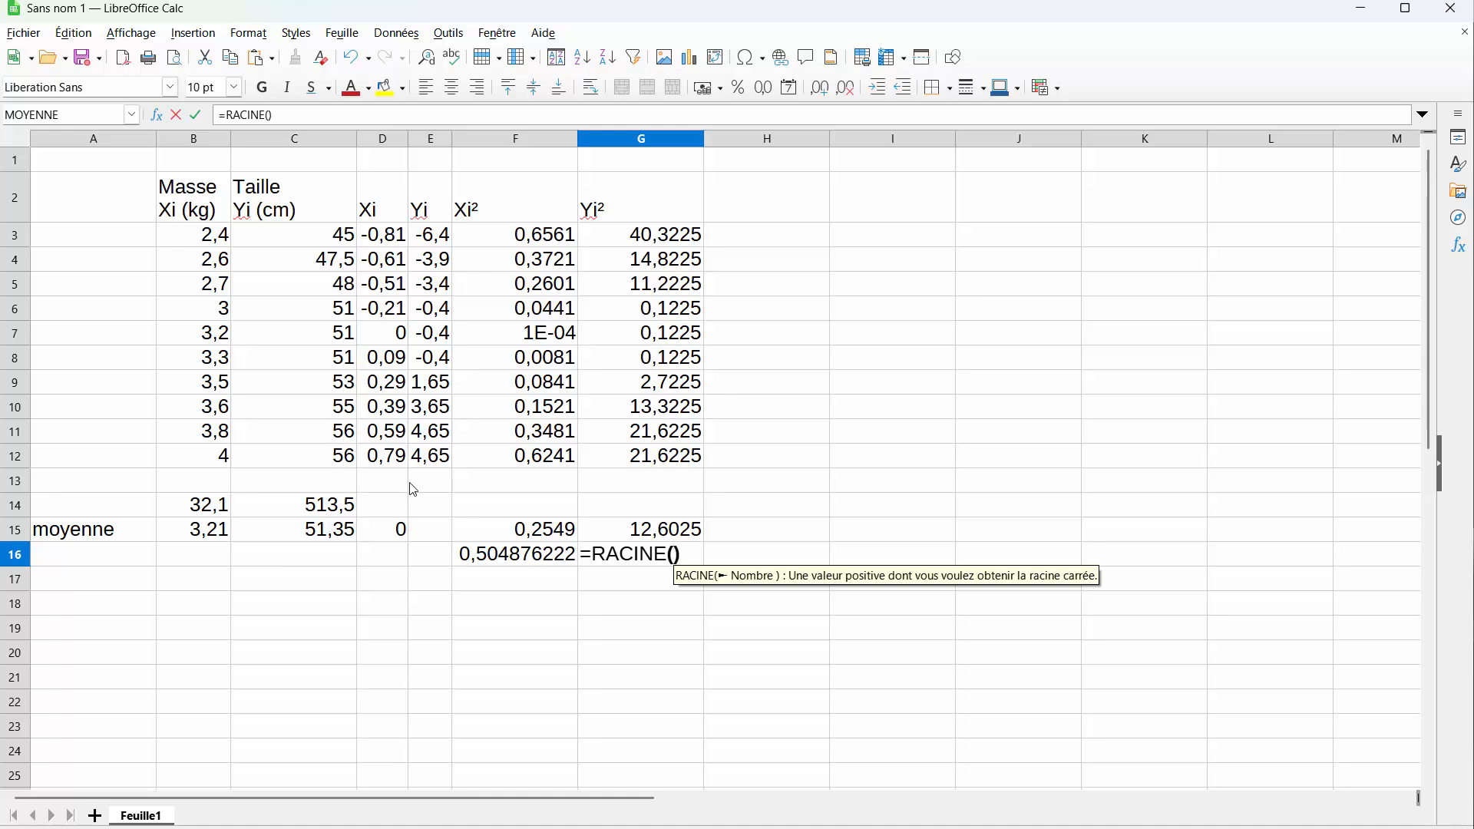
{"action": "left_click", "coordinate": [660, 537]}
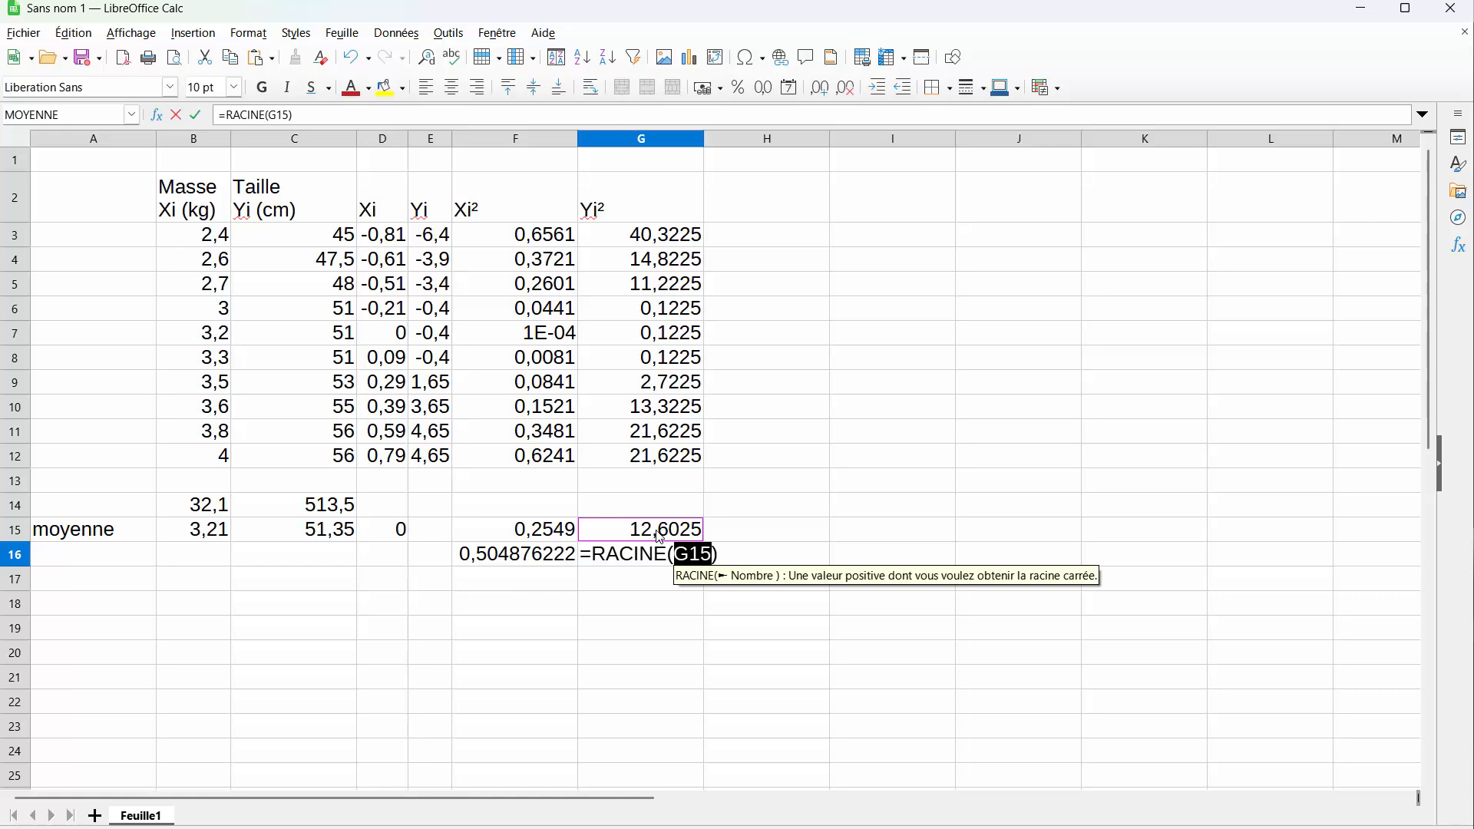
{"action": "key", "text": "Return"}
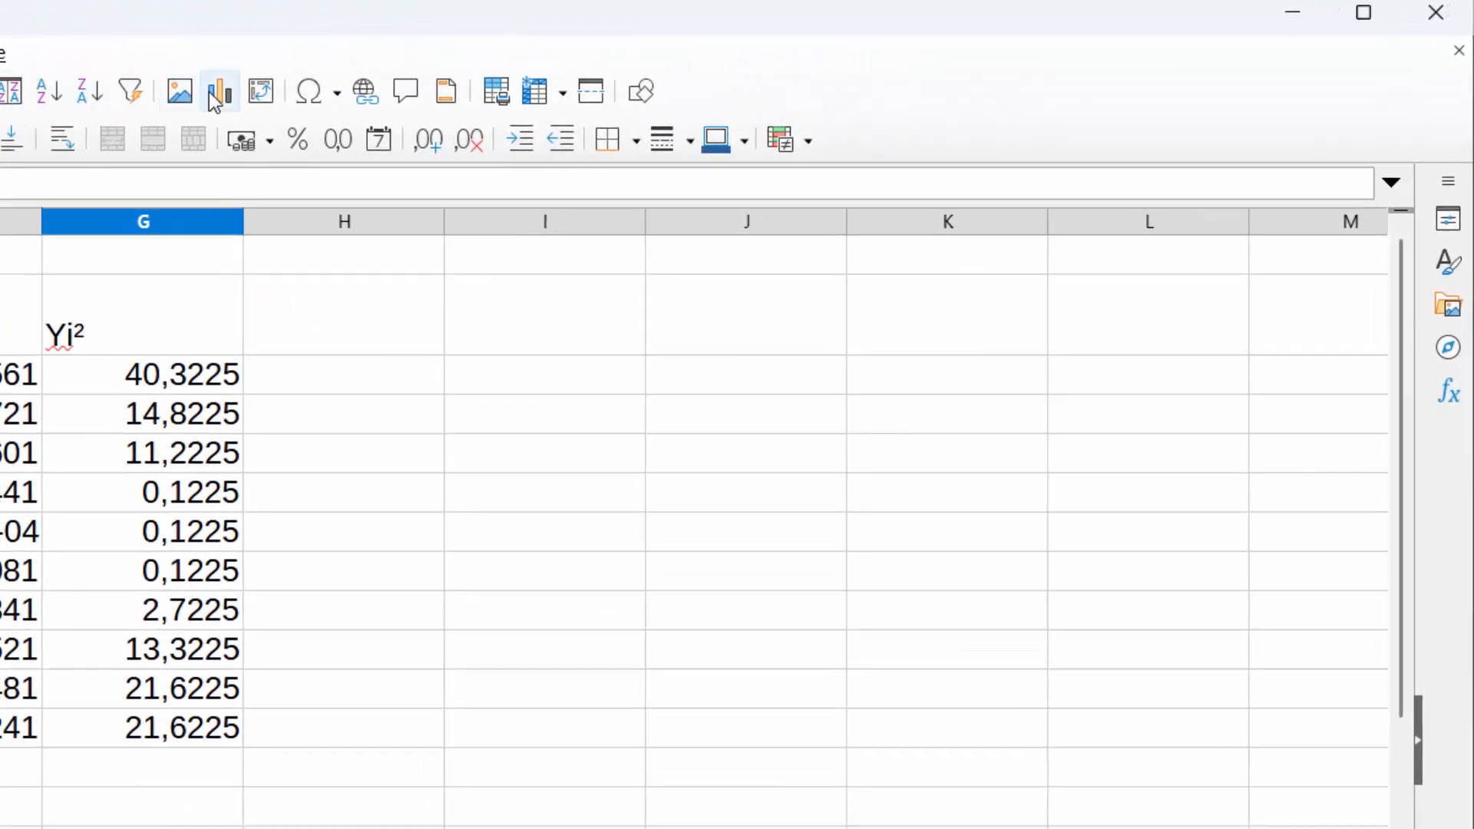
Step: Insert a chart of type Colonne, Normal, and reposition and shrink it on the sheet
{"action": "left_click", "coordinate": [214, 92]}
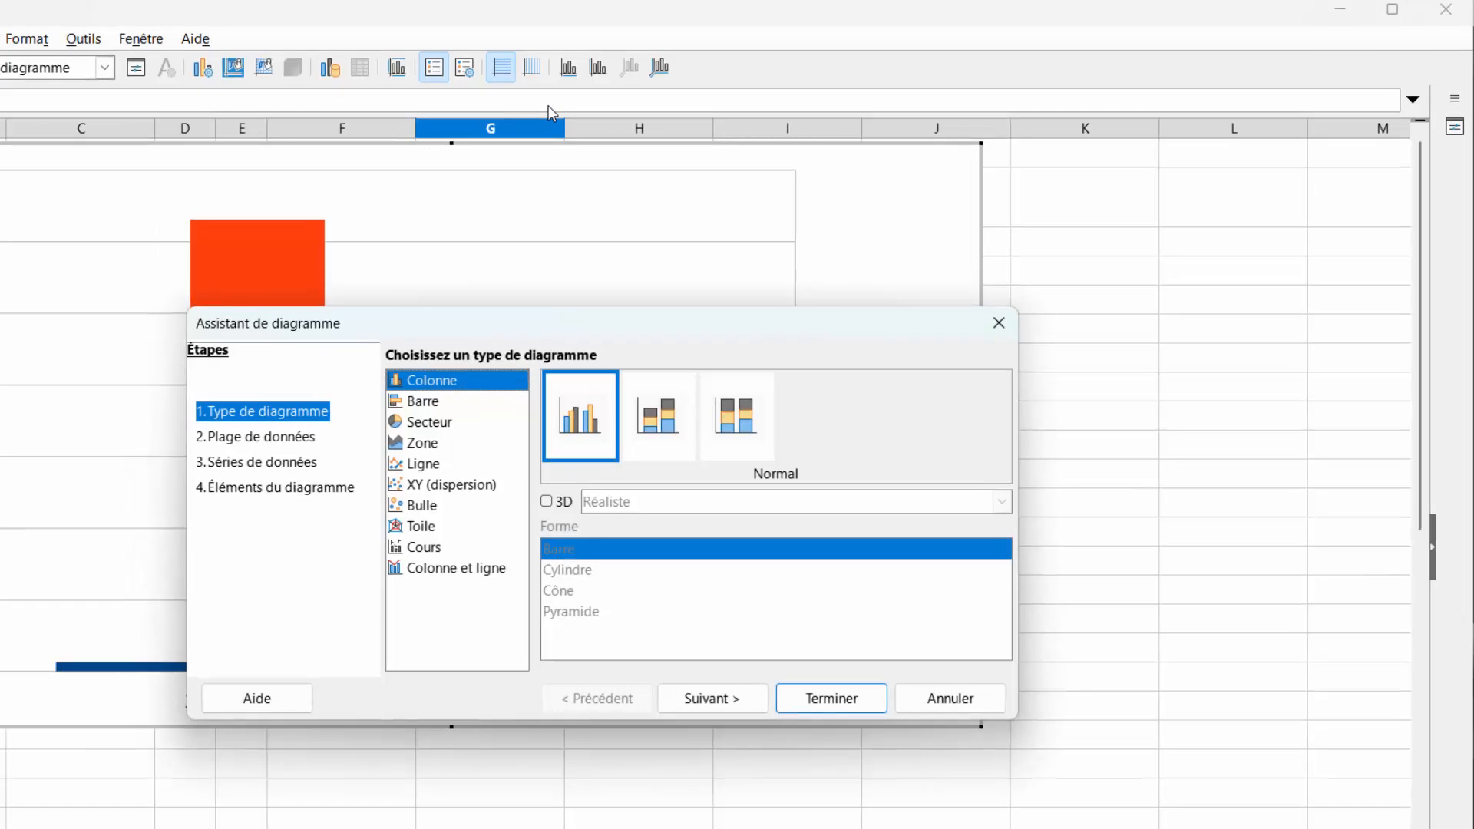
{"action": "left_click", "coordinate": [839, 703]}
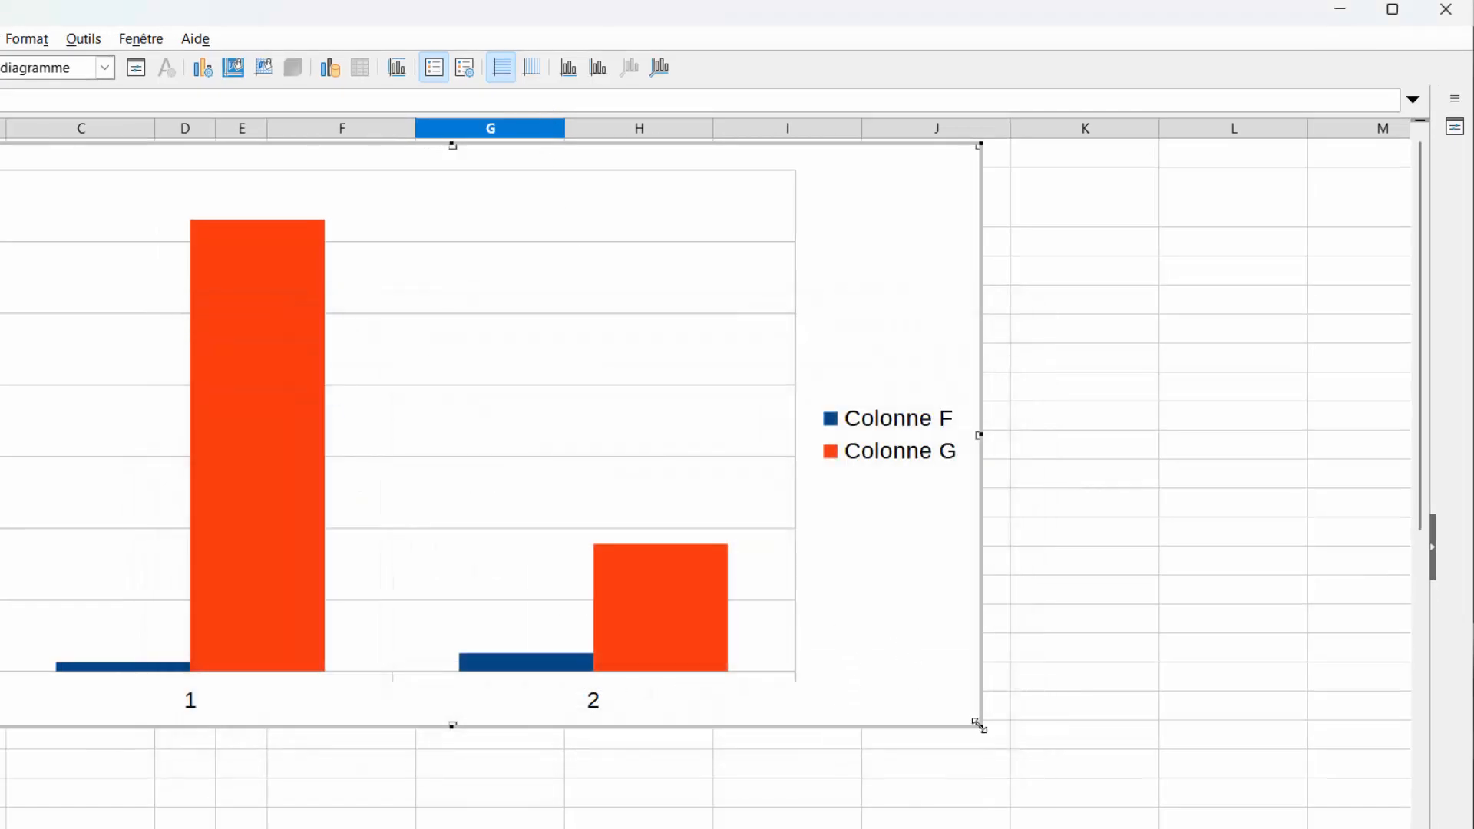
{"action": "left_click_drag", "start_coordinate": [981, 722], "coordinate": [1138, 828]}
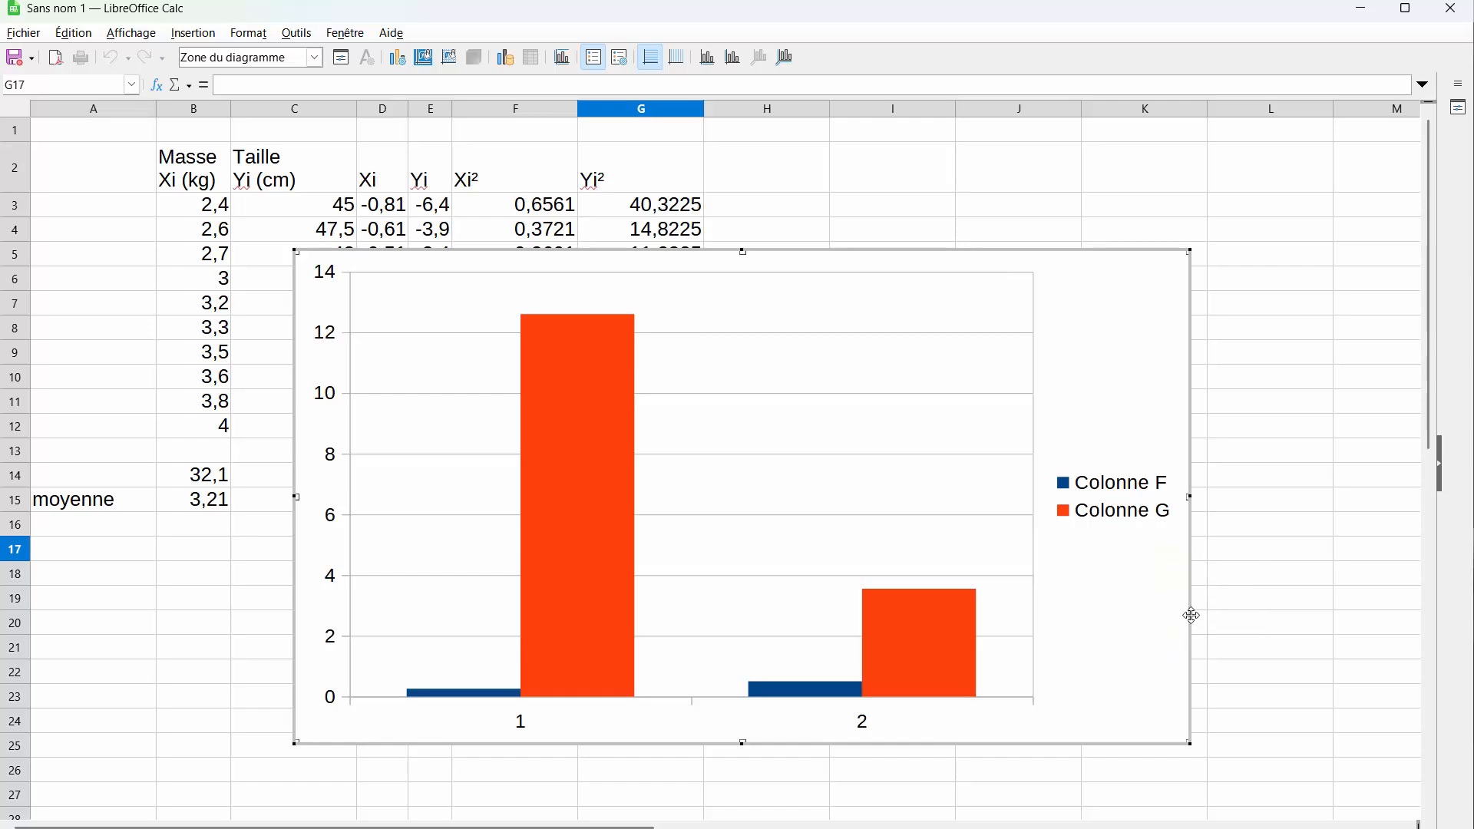
{"action": "left_click_drag", "start_coordinate": [1193, 616], "coordinate": [1234, 624]}
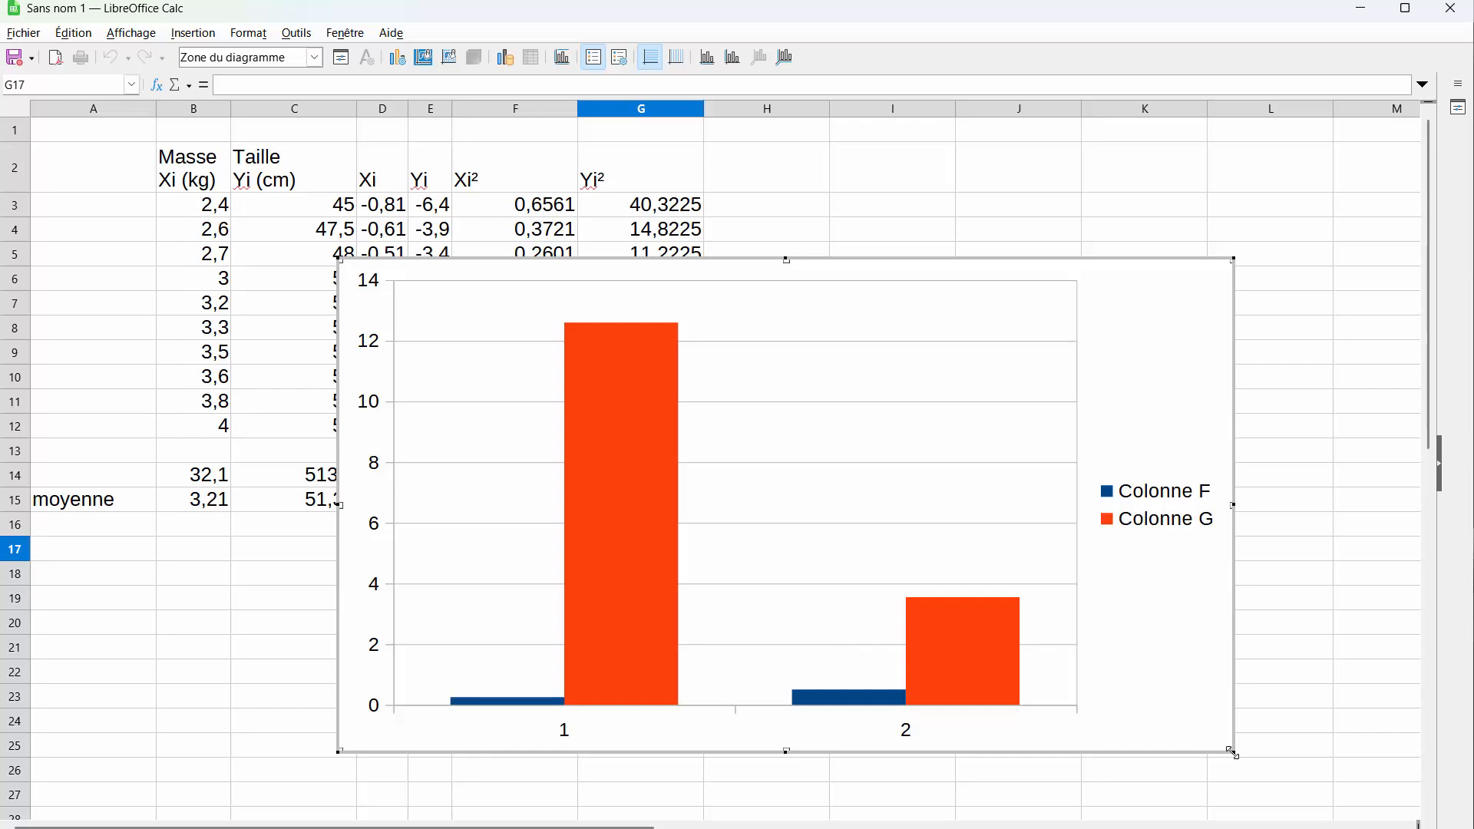
{"action": "left_click_drag", "start_coordinate": [1234, 754], "coordinate": [993, 524]}
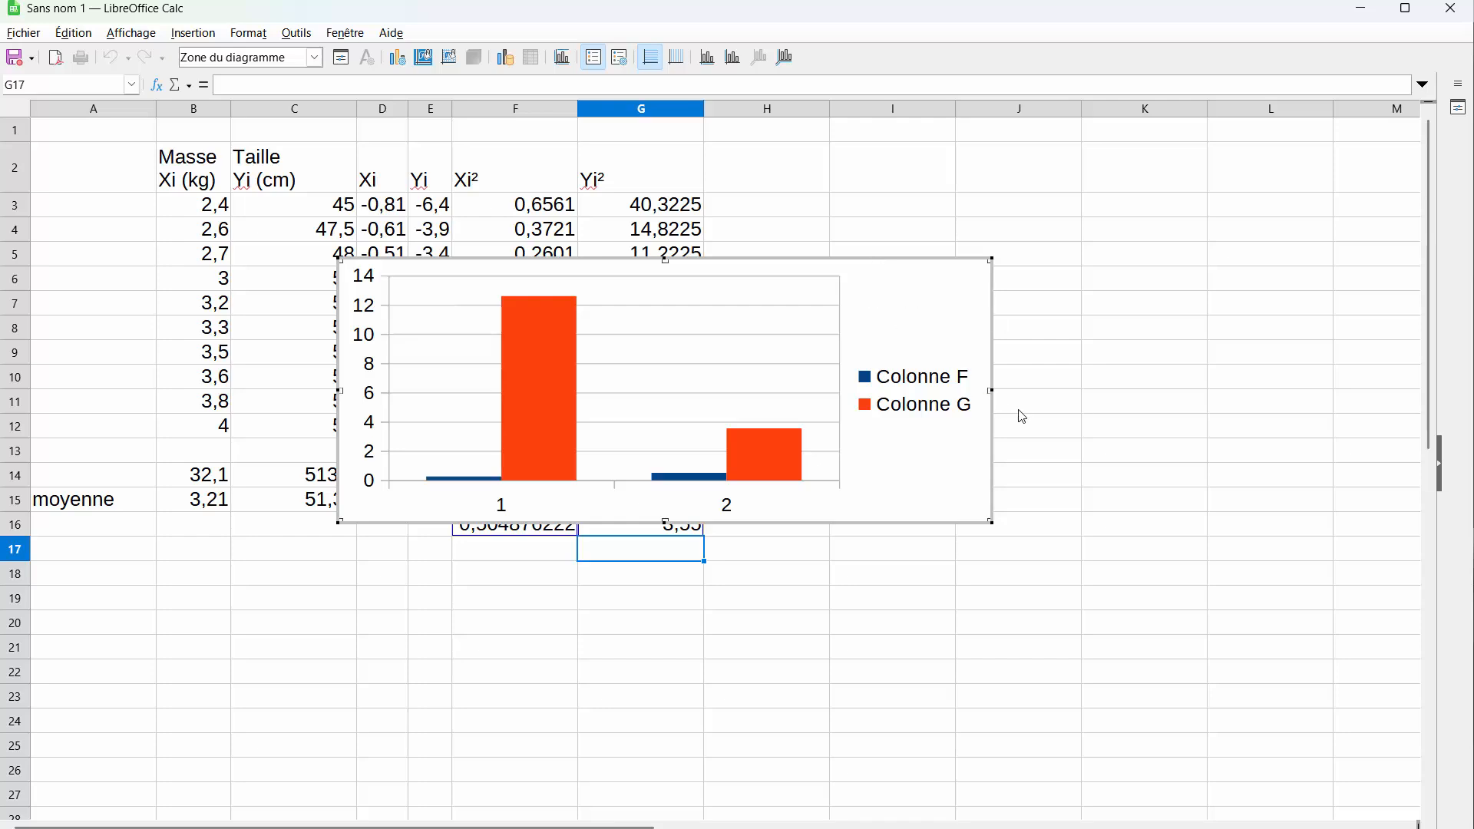
Step: Delete the chart's legend and move the chart clear of the data in columns B to E
{"action": "left_click", "coordinate": [928, 397]}
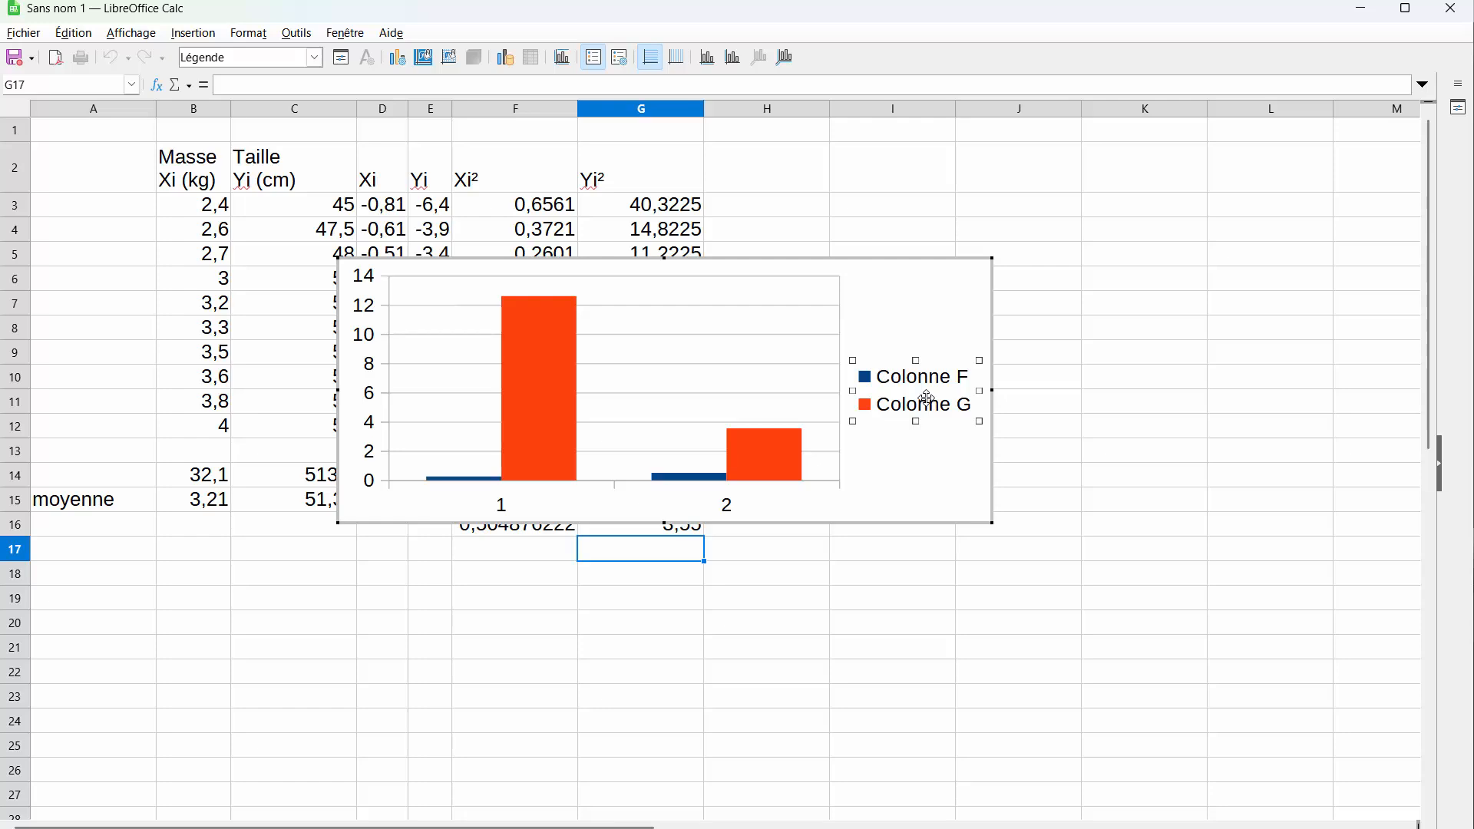
{"action": "key", "text": "Delete"}
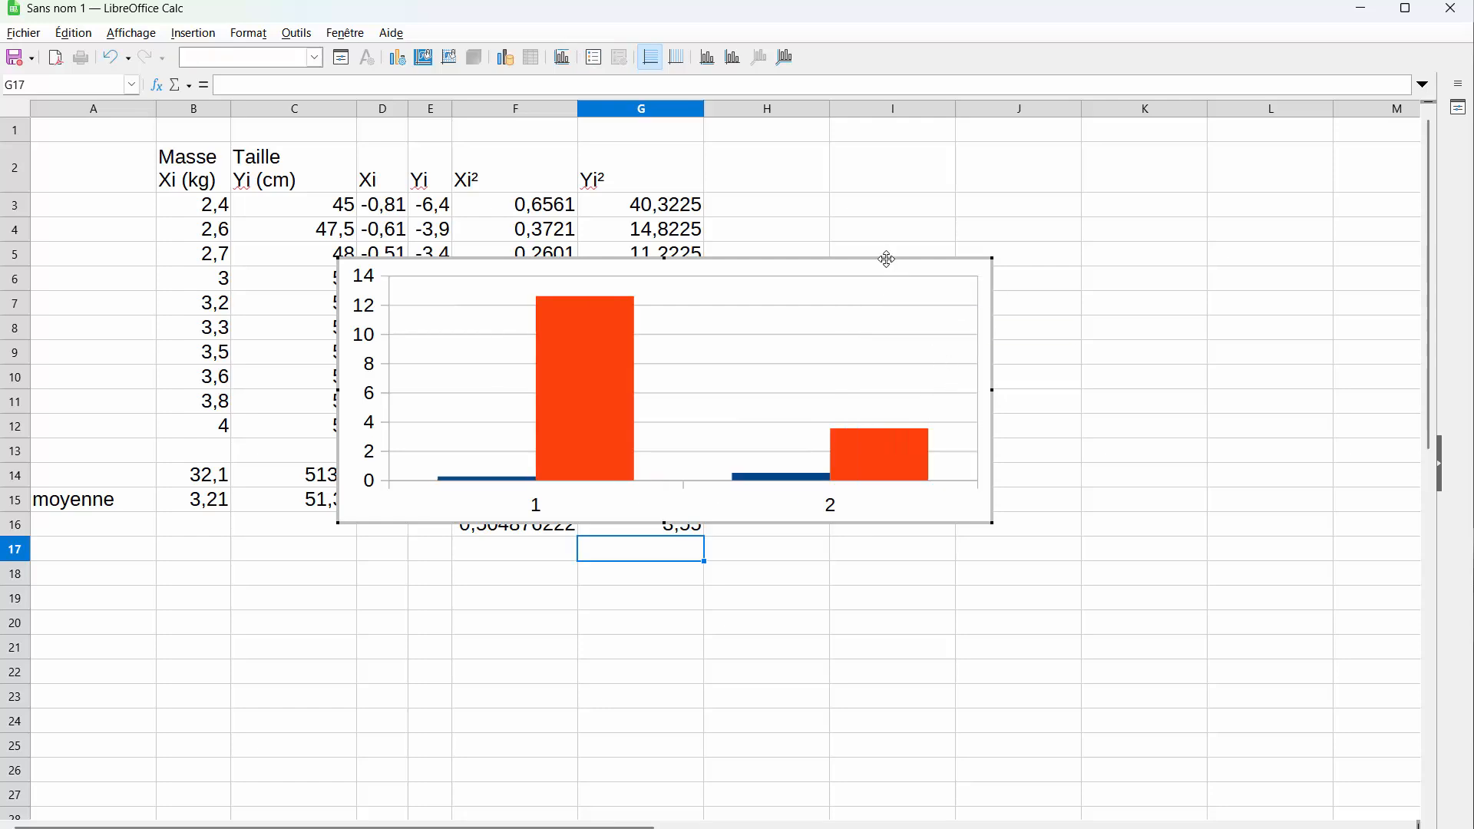
{"action": "left_click_drag", "start_coordinate": [890, 263], "coordinate": [1089, 375]}
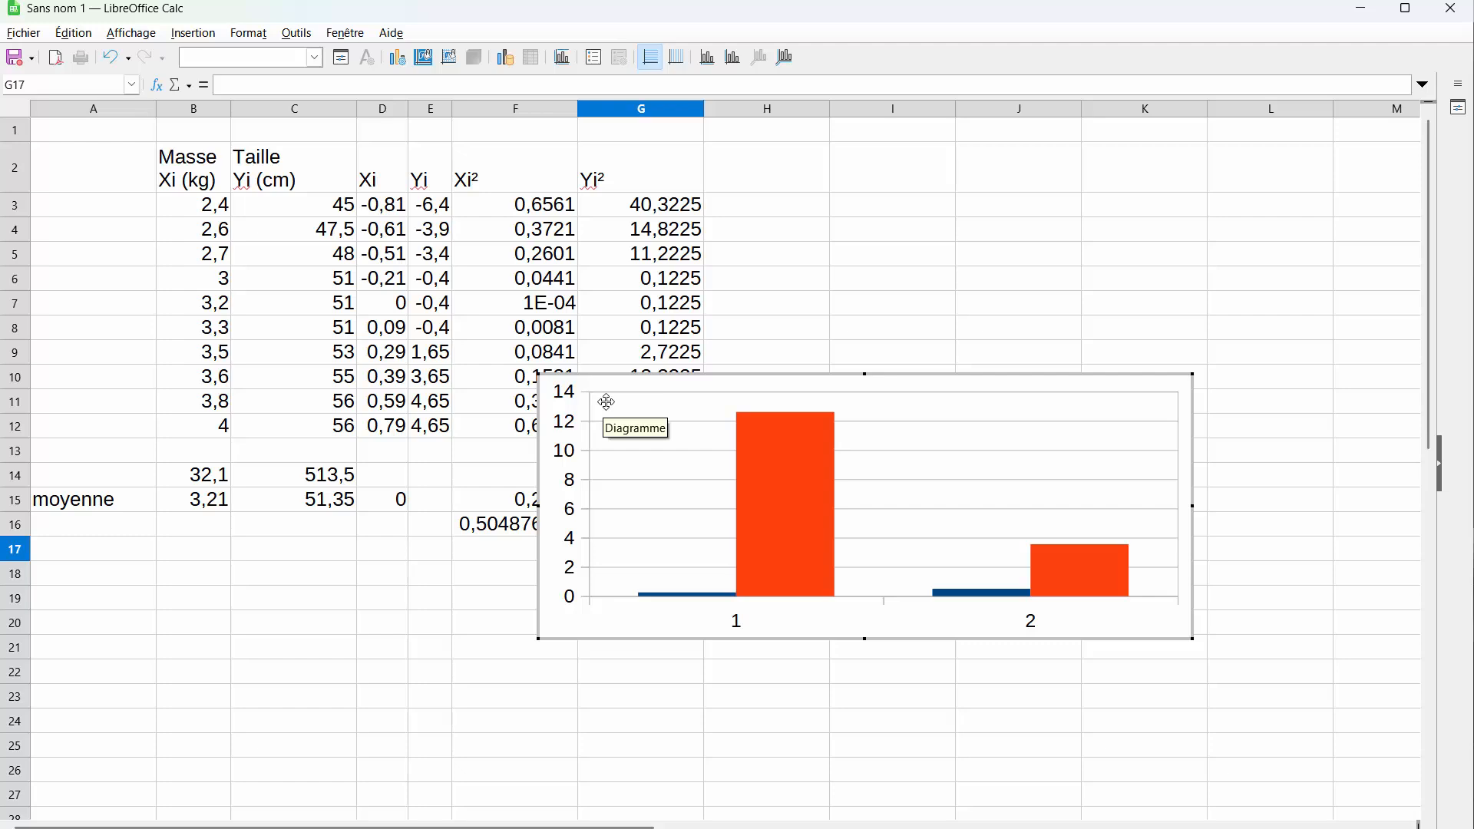
Step: Change the chart type to XY (dispersion) with the Points seuls subtype
{"action": "right_click", "coordinate": [930, 472]}
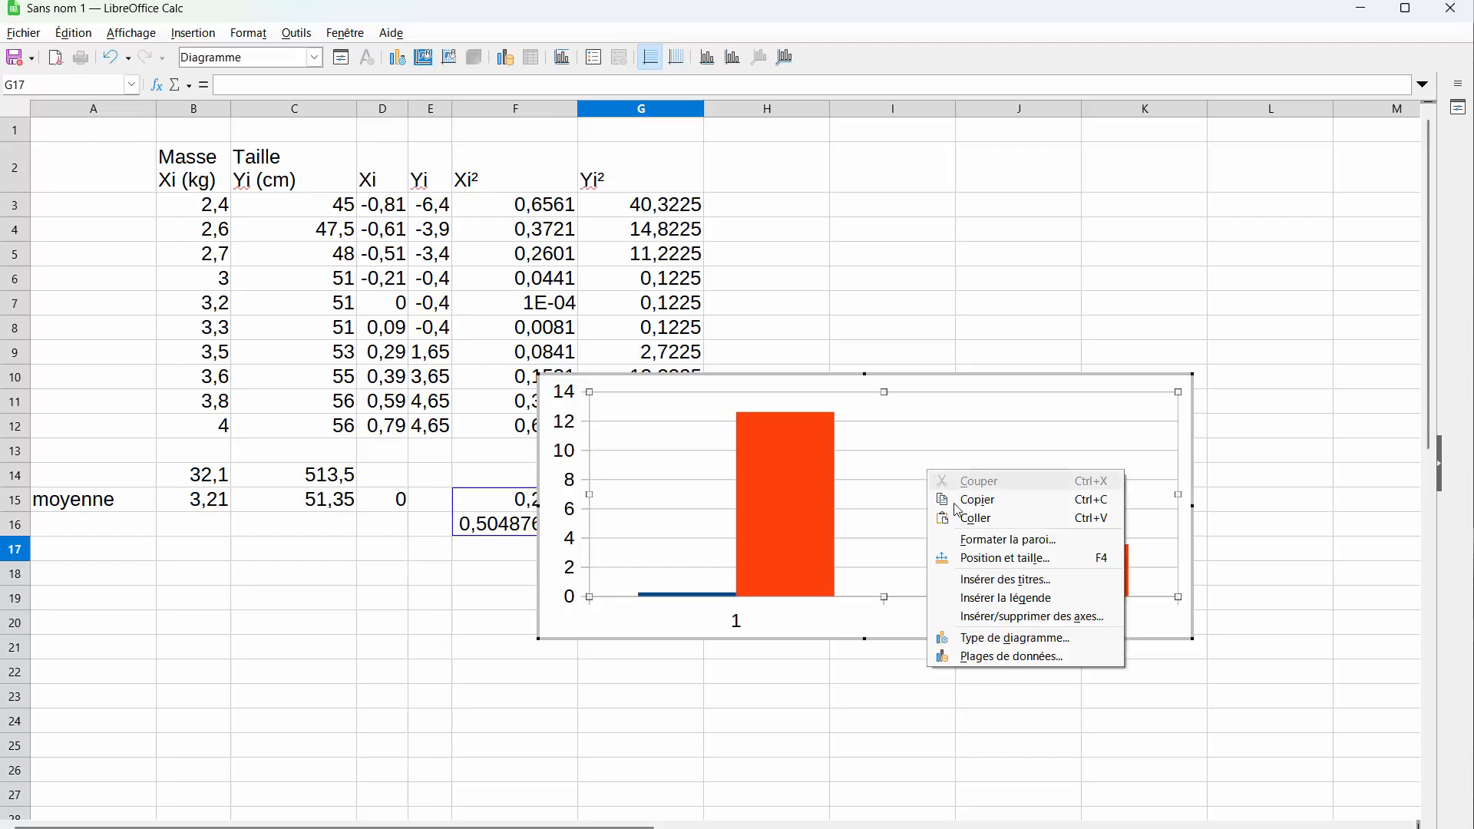
{"action": "left_click", "coordinate": [1041, 643]}
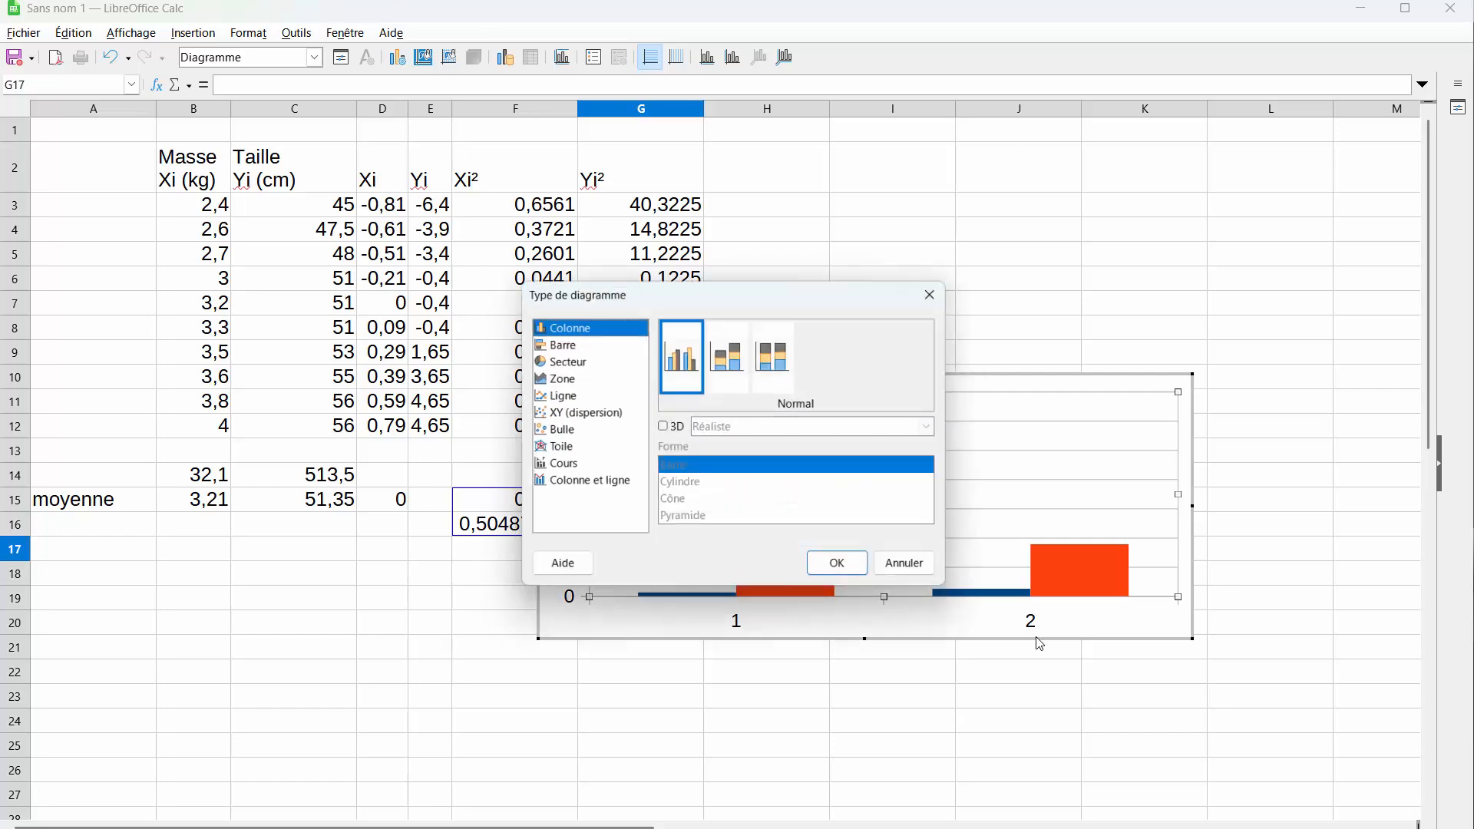
{"action": "left_click", "coordinate": [559, 414]}
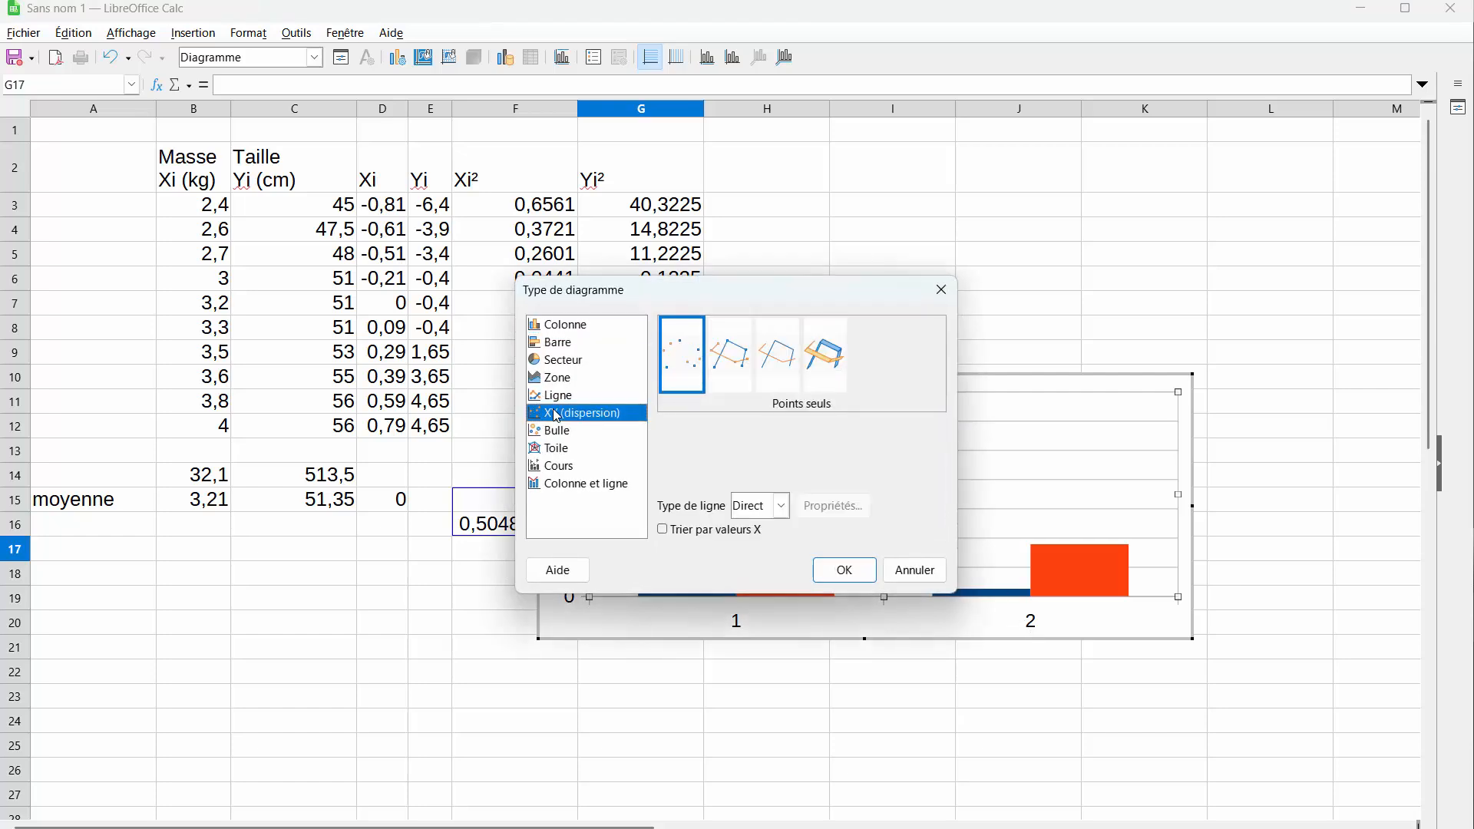
{"action": "left_click", "coordinate": [845, 570]}
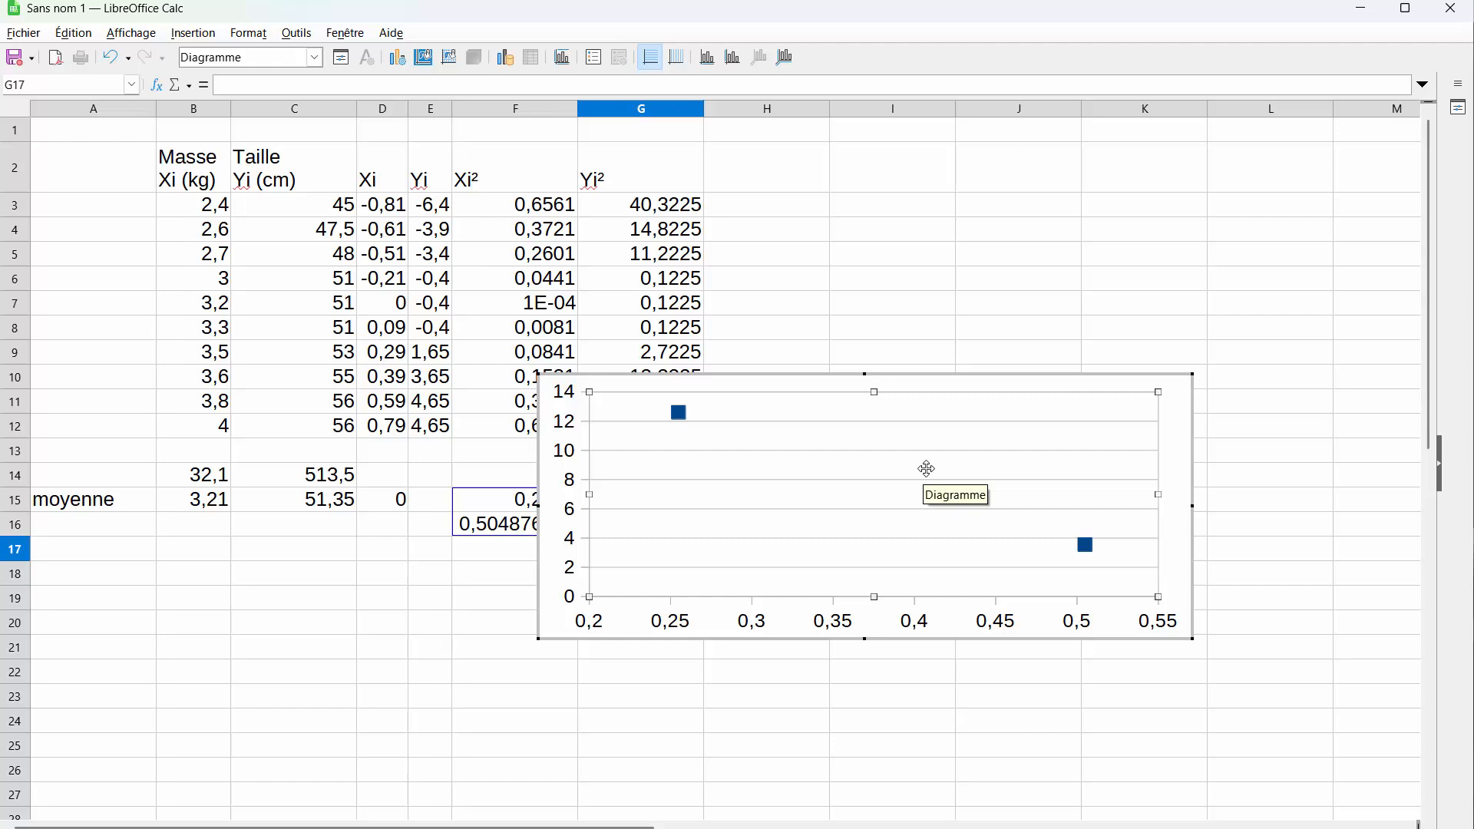
Step: Remove the Colonne G data series from the chart and add a new empty series
{"action": "right_click", "coordinate": [928, 469]}
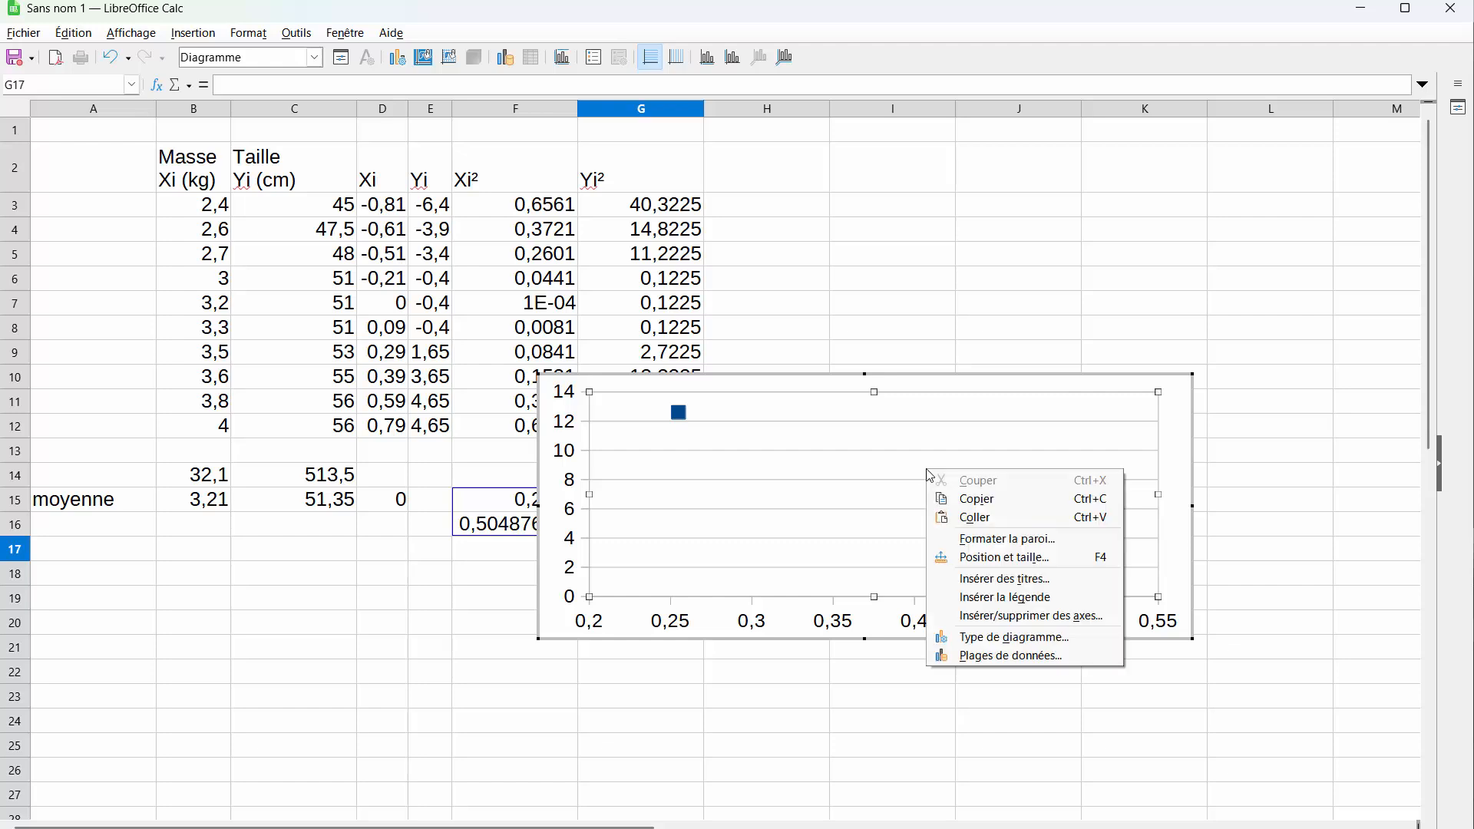
{"action": "left_click", "coordinate": [1029, 655]}
{"action": "left_click", "coordinate": [643, 295]}
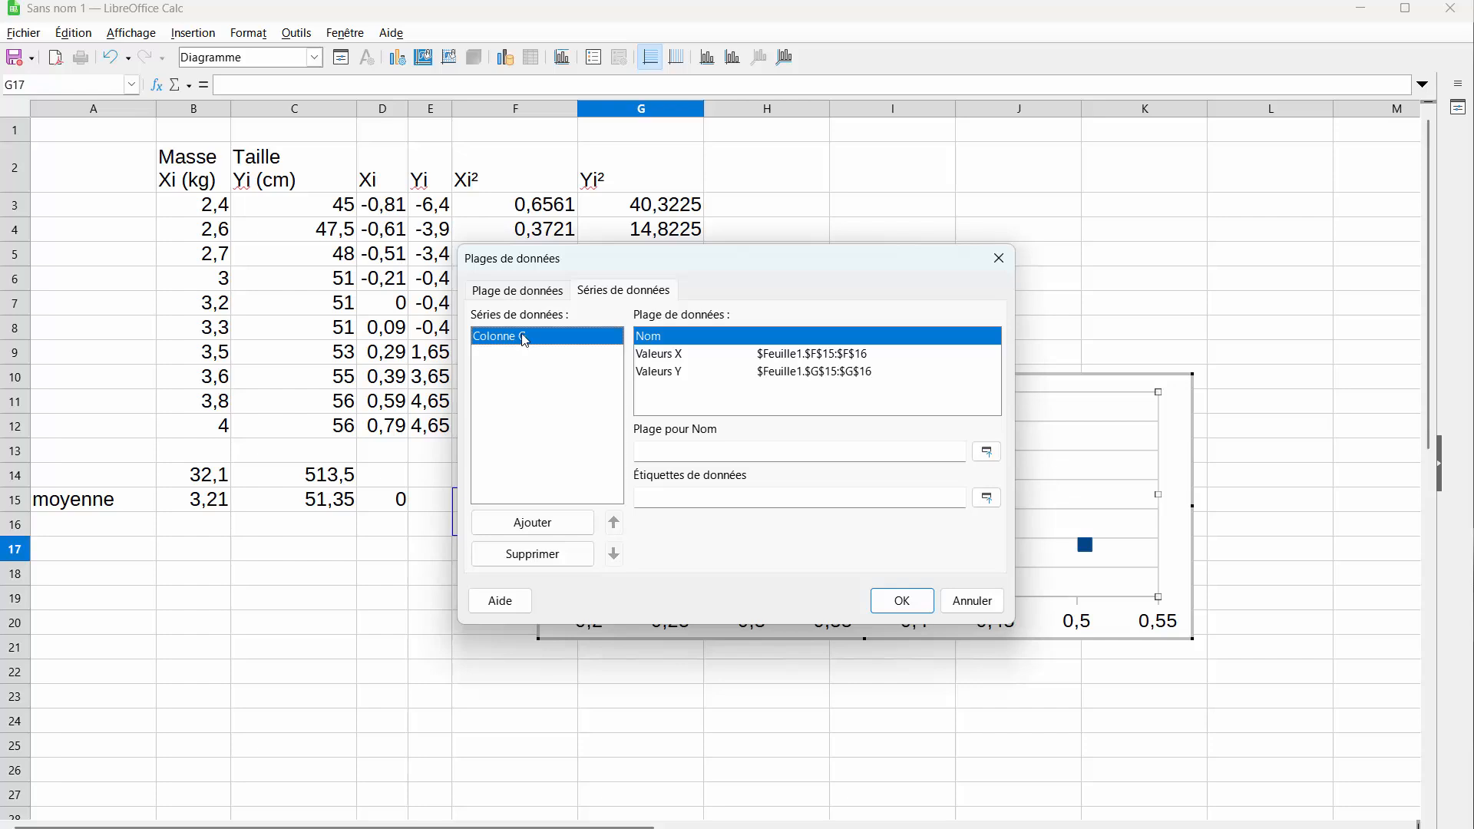
{"action": "left_click", "coordinate": [545, 554]}
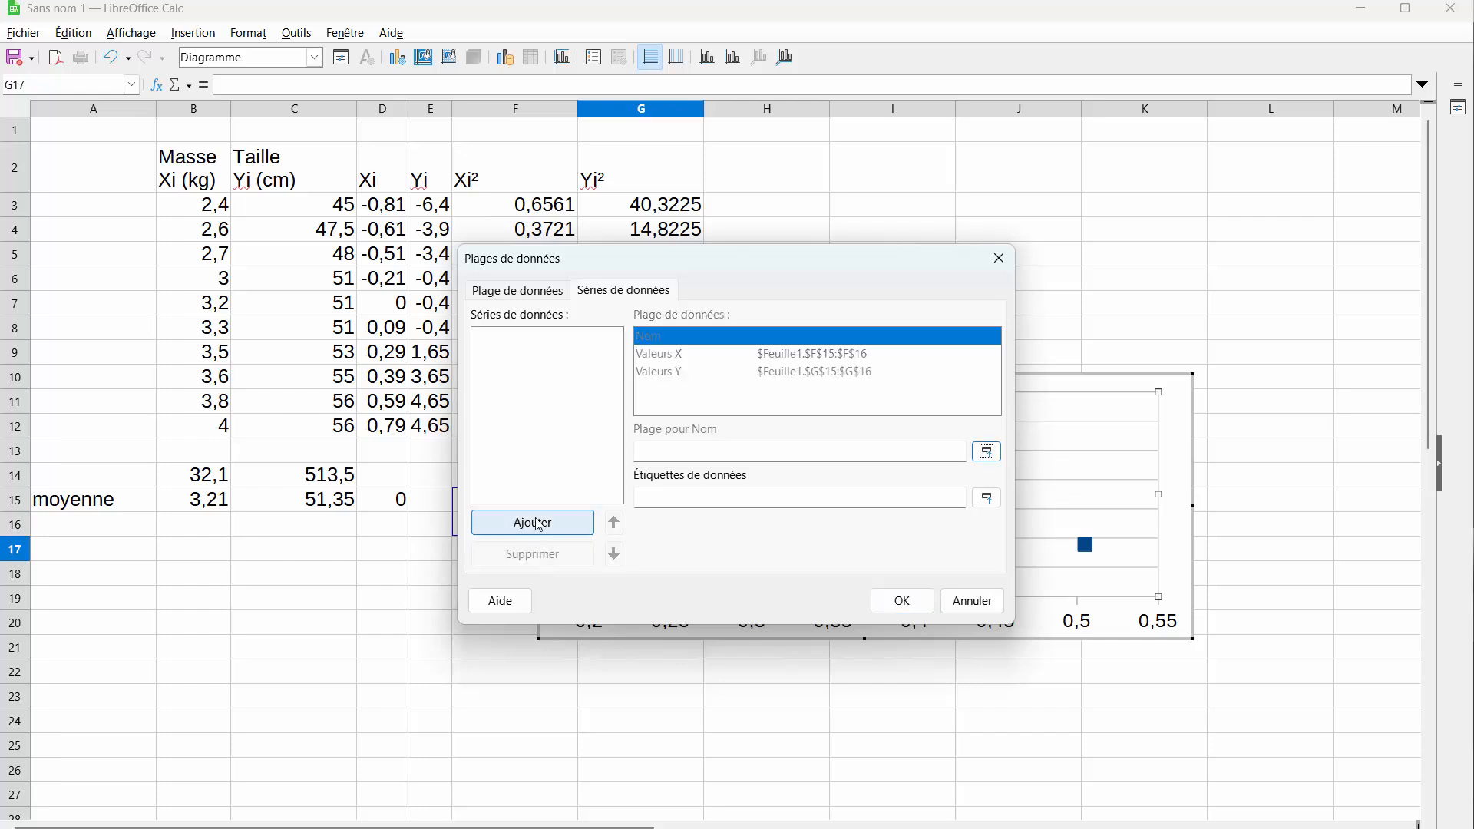
{"action": "left_click", "coordinate": [540, 524]}
{"action": "left_click", "coordinate": [491, 341]}
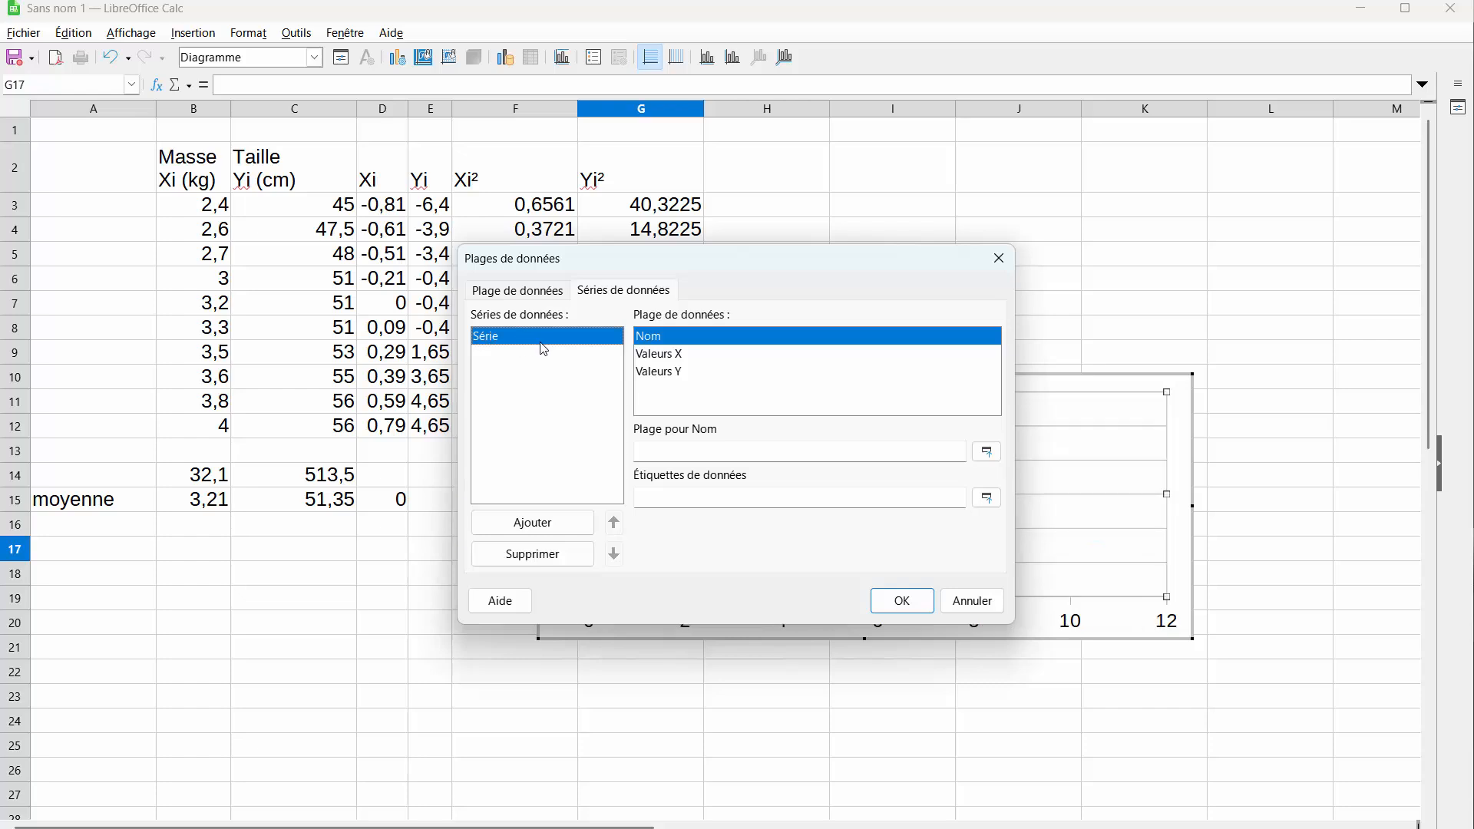
Step: Set the new series' X values to the masses in B3:B12 and its Y values to the heights in C3:C12
{"action": "left_click", "coordinate": [675, 357]}
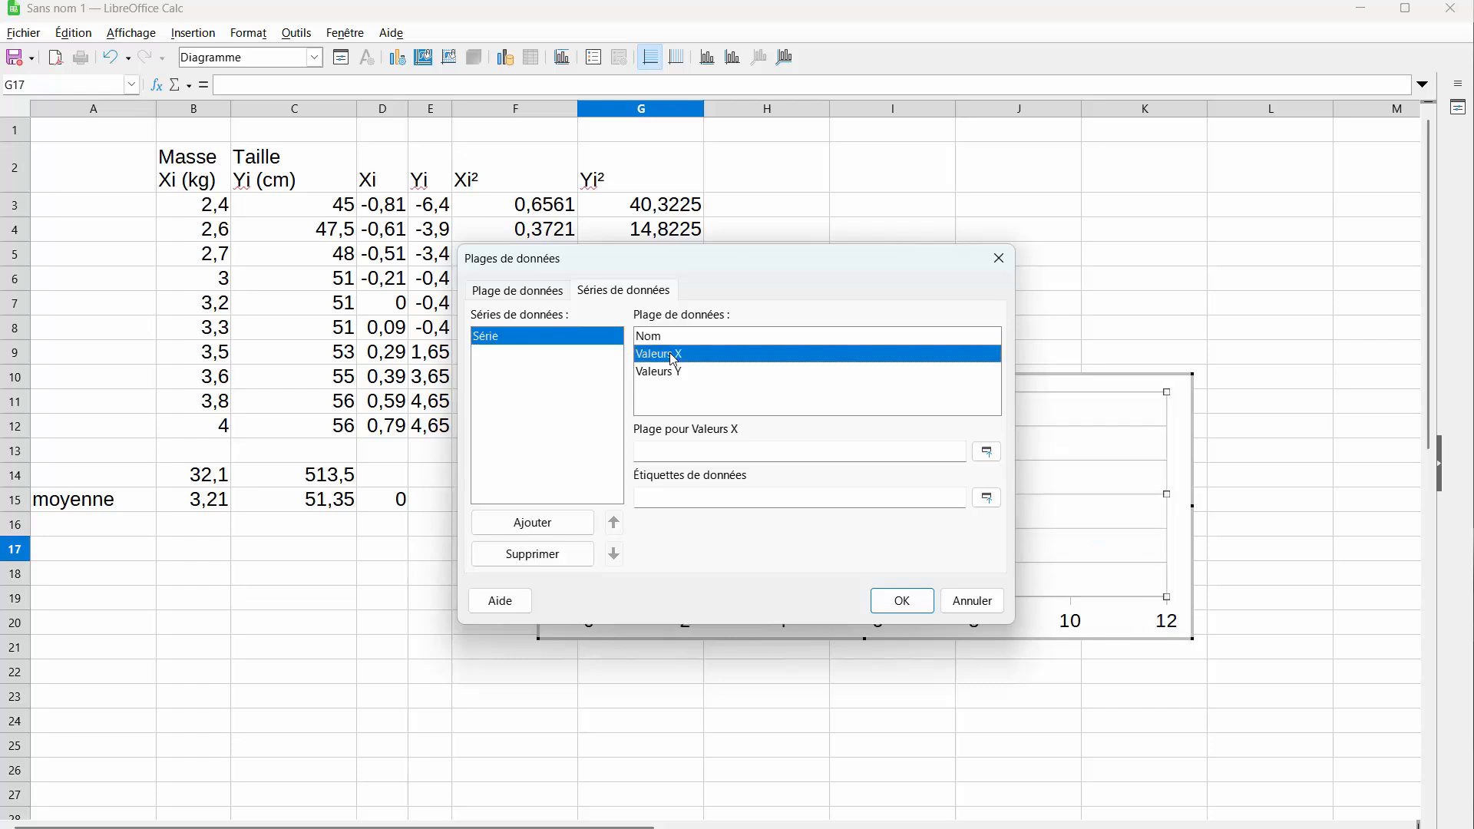
{"action": "left_click", "coordinate": [988, 453]}
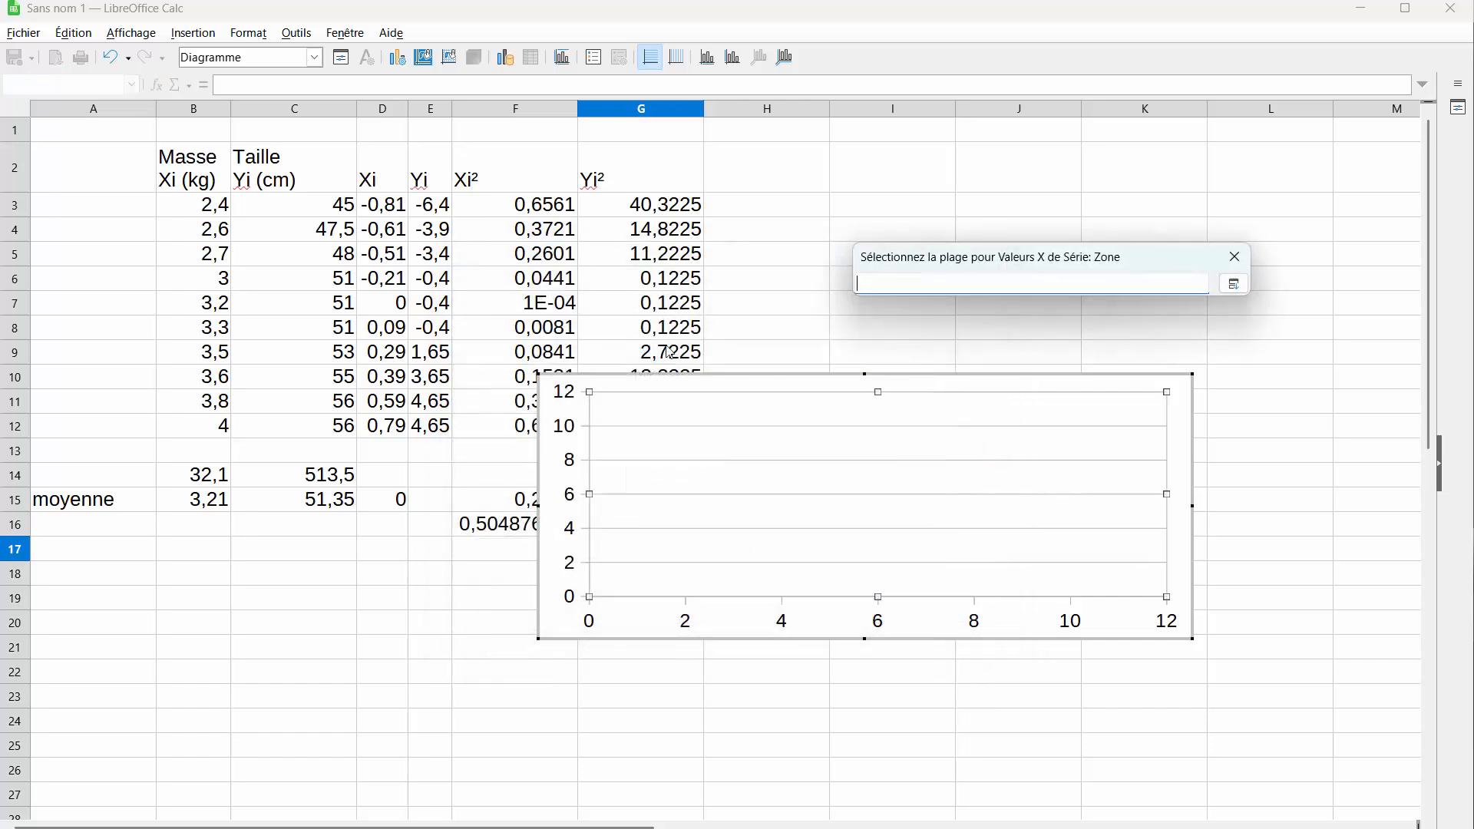
{"action": "left_click_drag", "start_coordinate": [206, 211], "coordinate": [190, 425]}
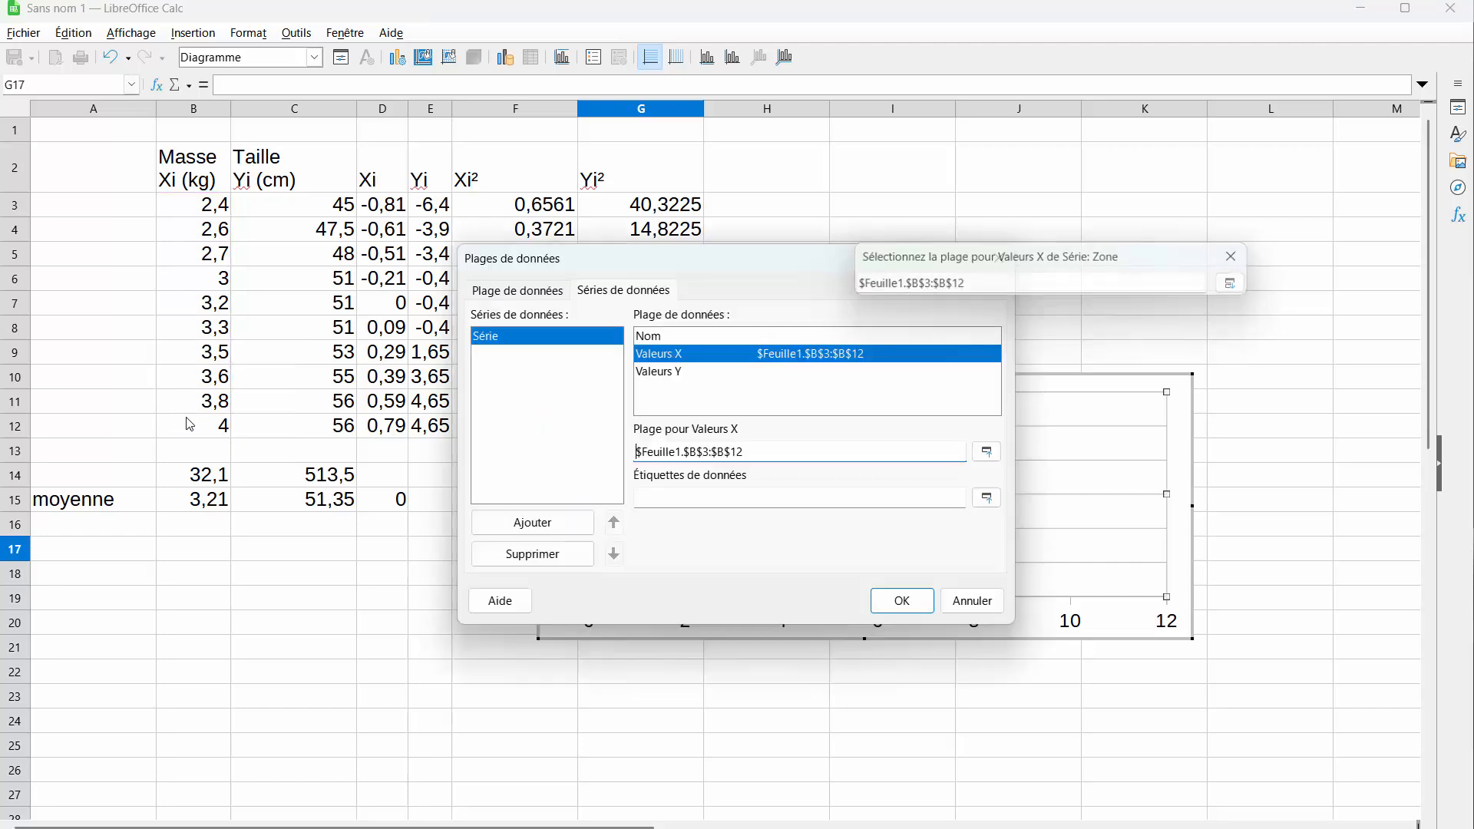
{"action": "left_click", "coordinate": [682, 371]}
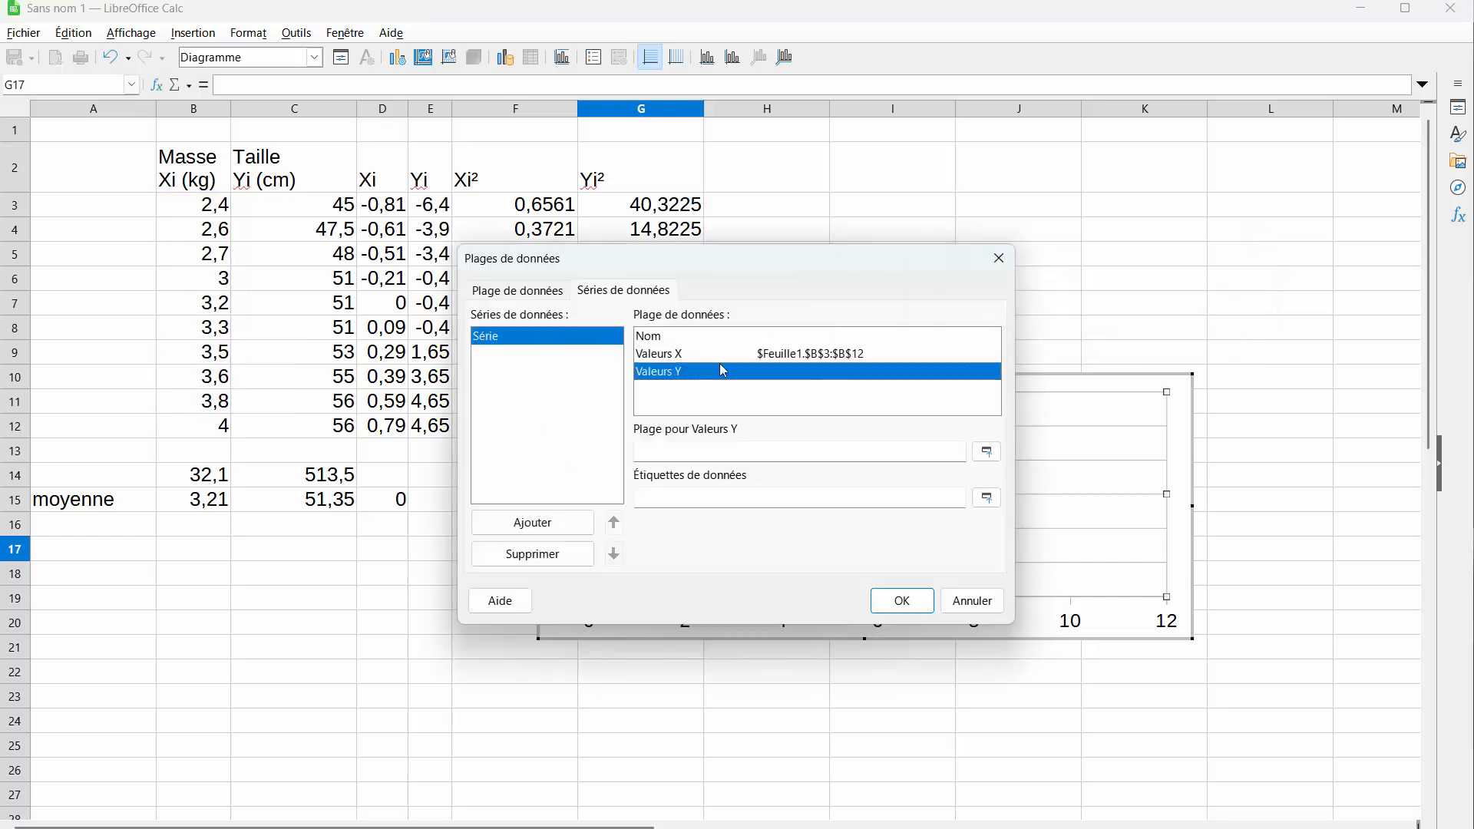
{"action": "left_click", "coordinate": [989, 452]}
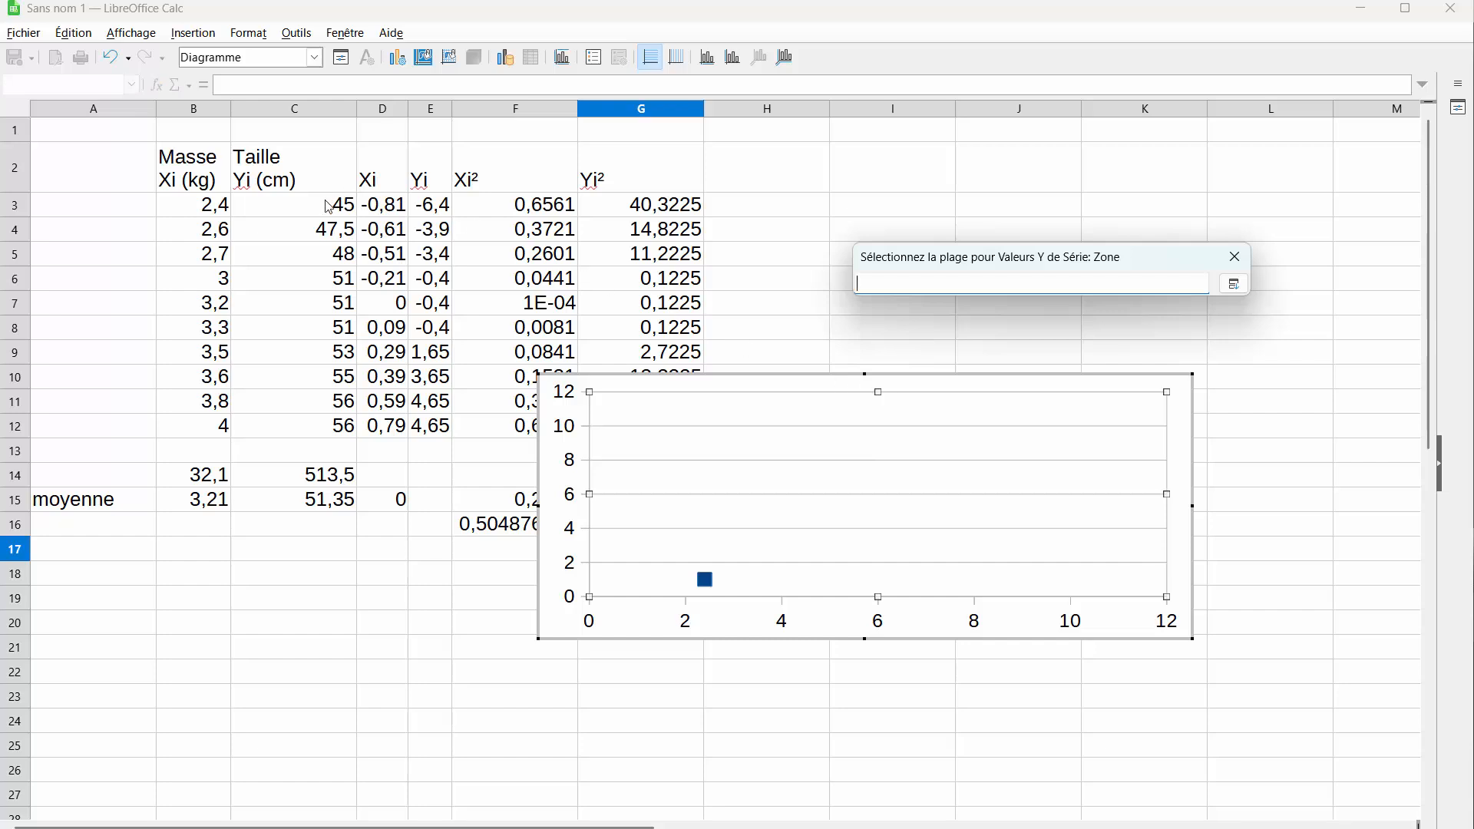
{"action": "left_click_drag", "start_coordinate": [329, 207], "coordinate": [306, 415]}
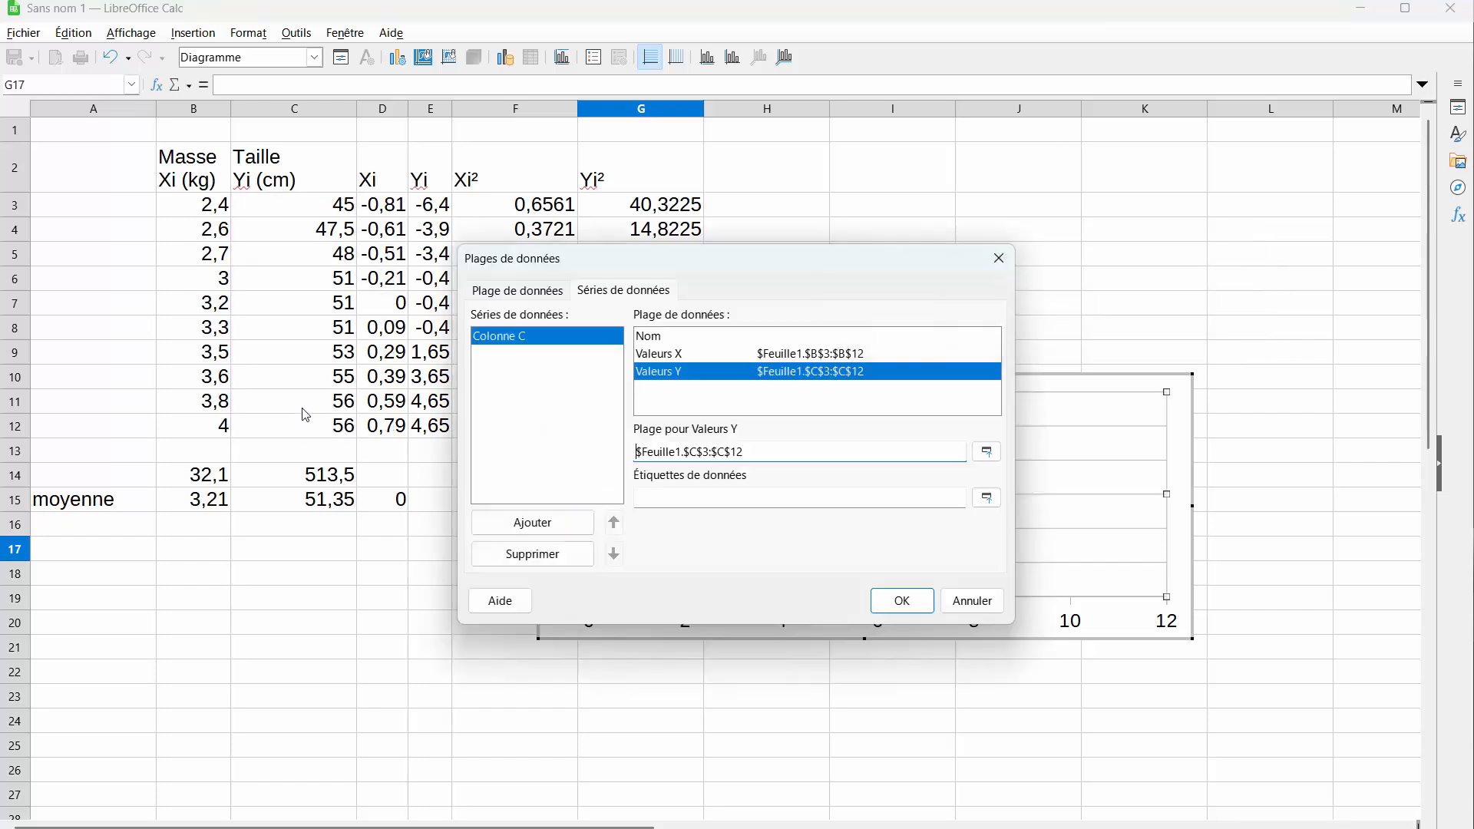
{"action": "left_click", "coordinate": [903, 601]}
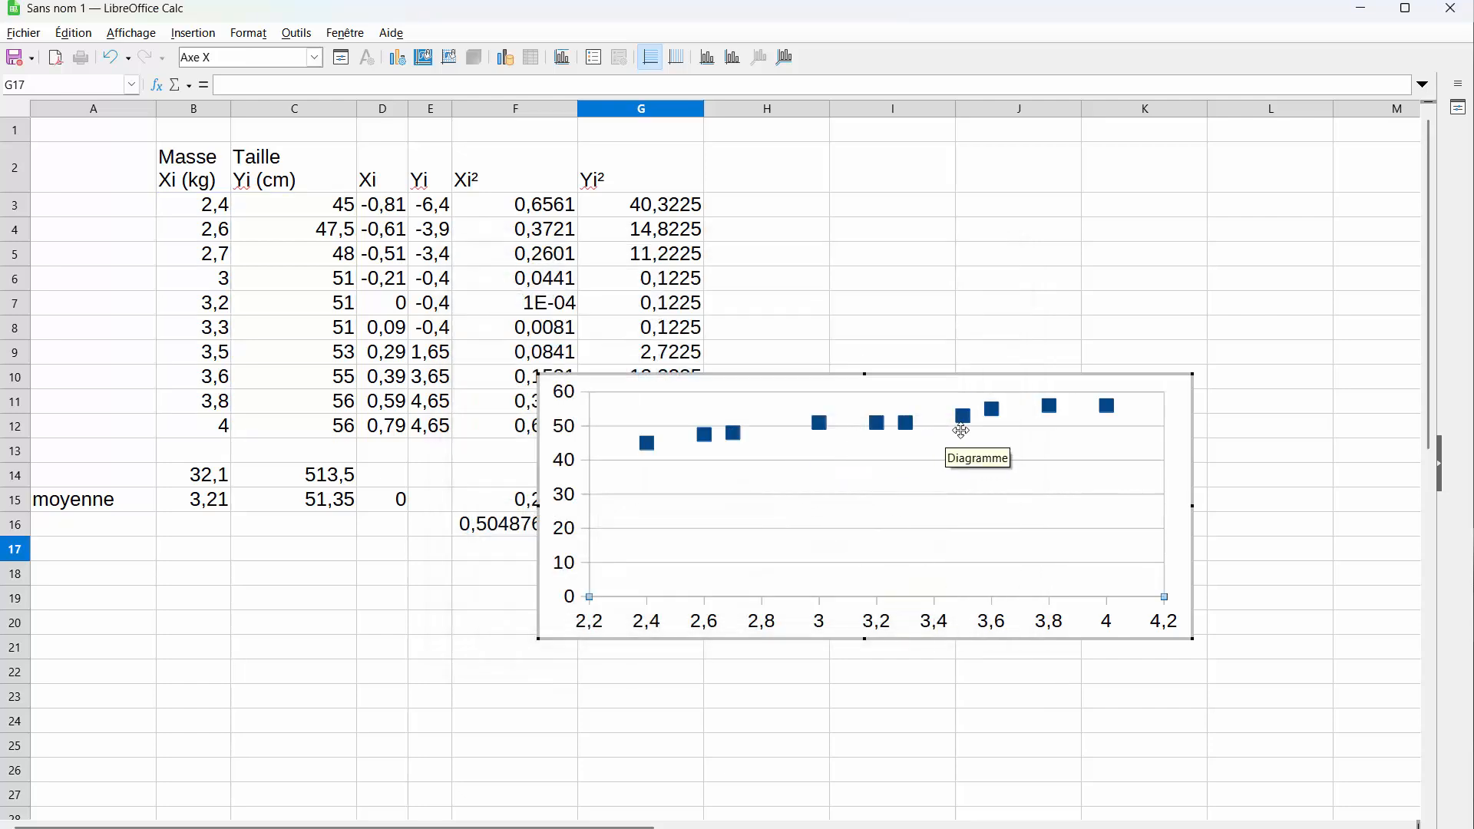
Step: Reduce the data series' point markers to 0,05 cm wide and high, keeping the ratio
{"action": "mouse_move", "coordinate": [1054, 412]}
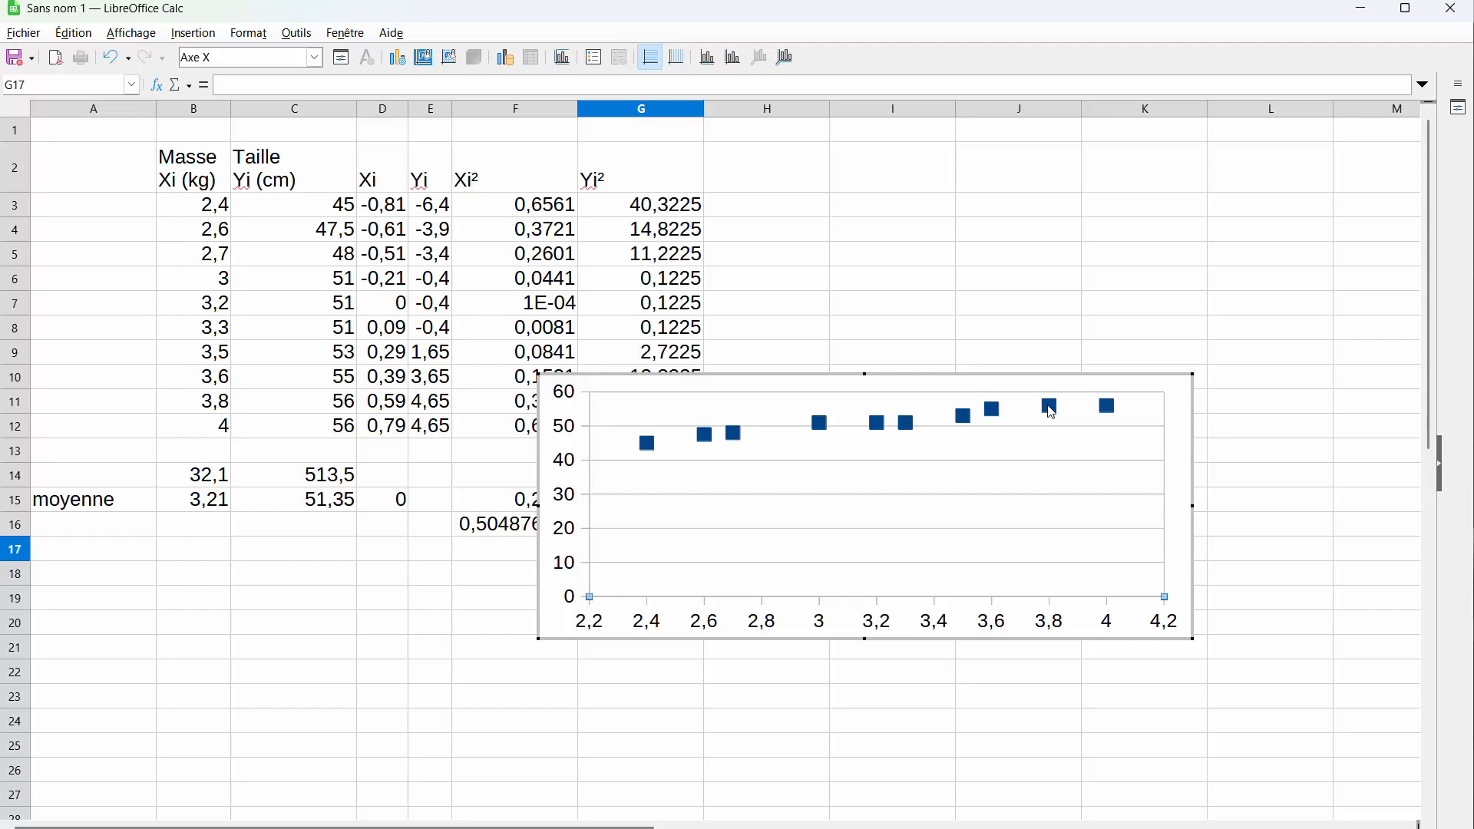
{"action": "right_click", "coordinate": [1052, 412]}
{"action": "left_click", "coordinate": [1103, 477]}
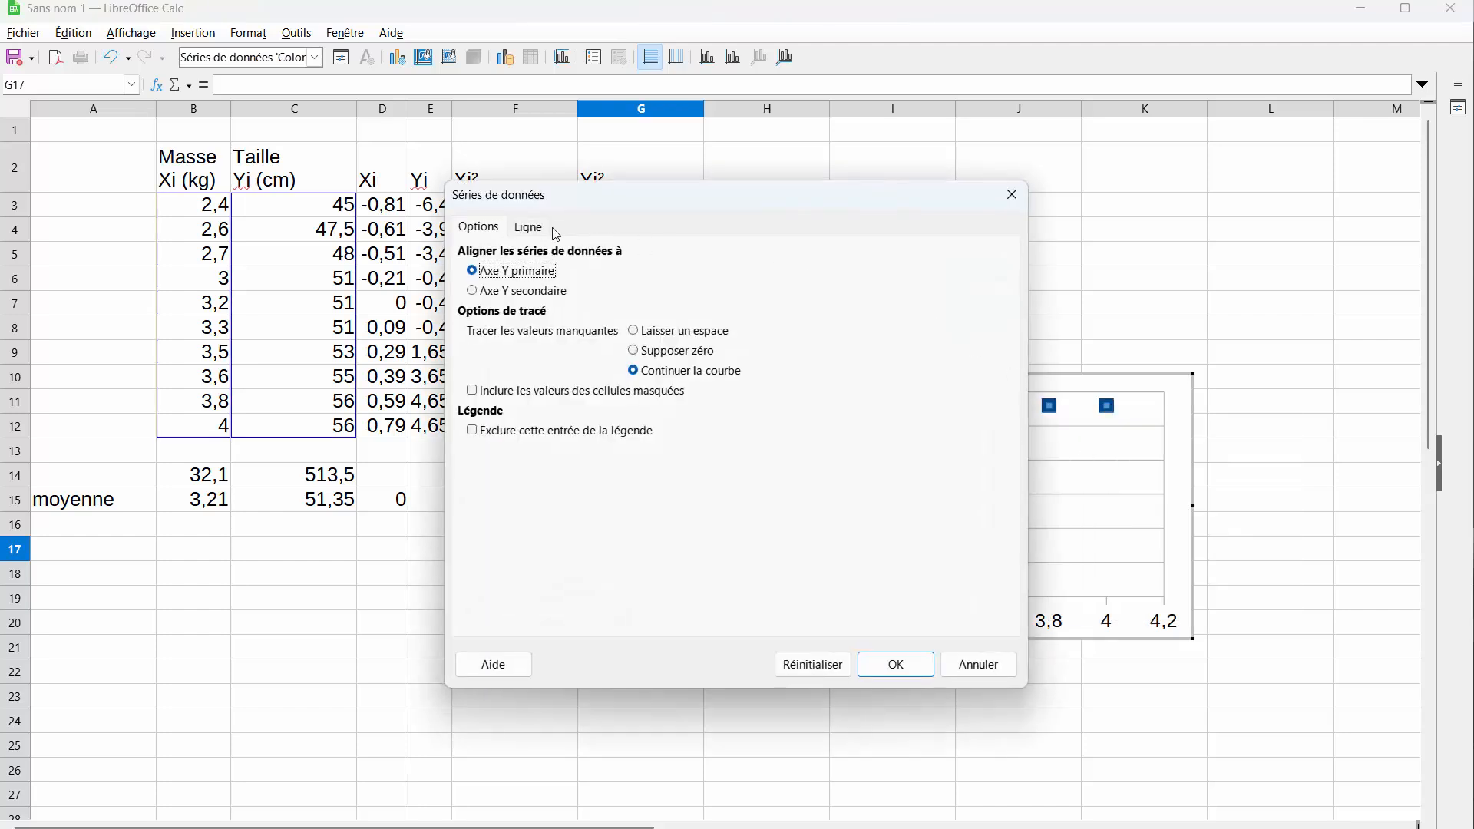
{"action": "left_click", "coordinate": [530, 228]}
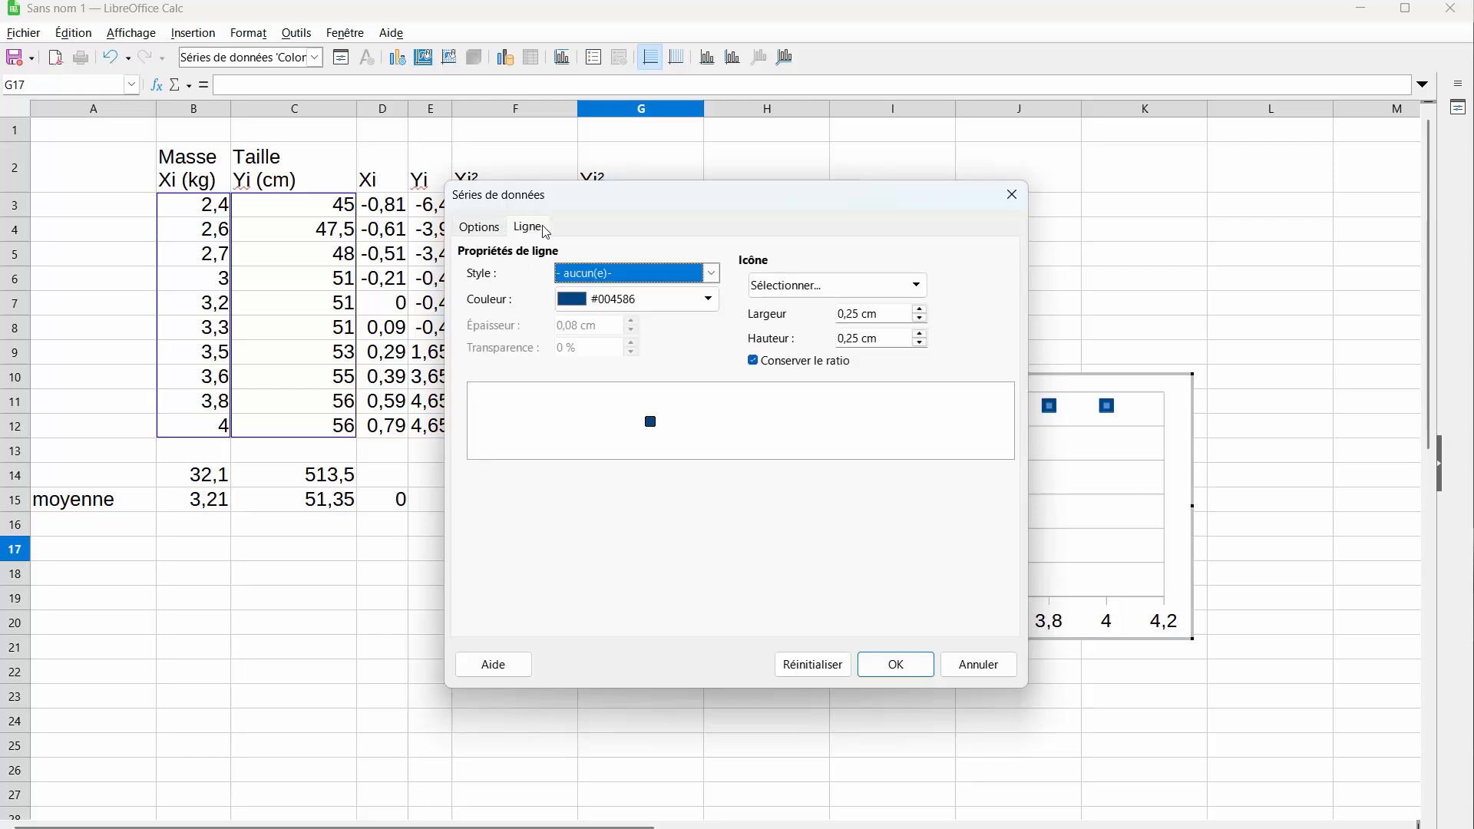
{"action": "left_click", "coordinate": [921, 318]}
{"action": "left_click", "coordinate": [920, 318]}
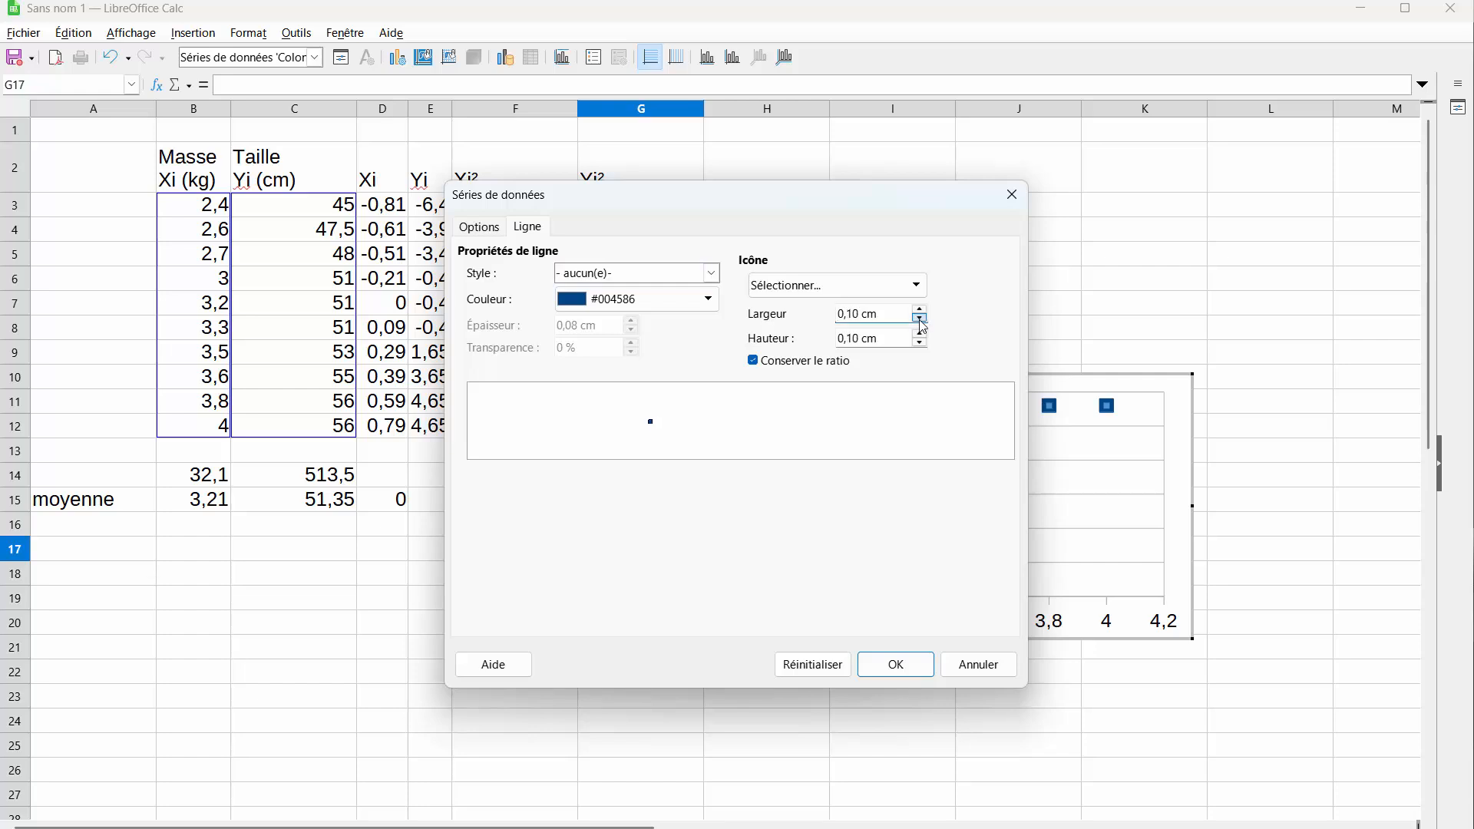
{"action": "left_click", "coordinate": [915, 665]}
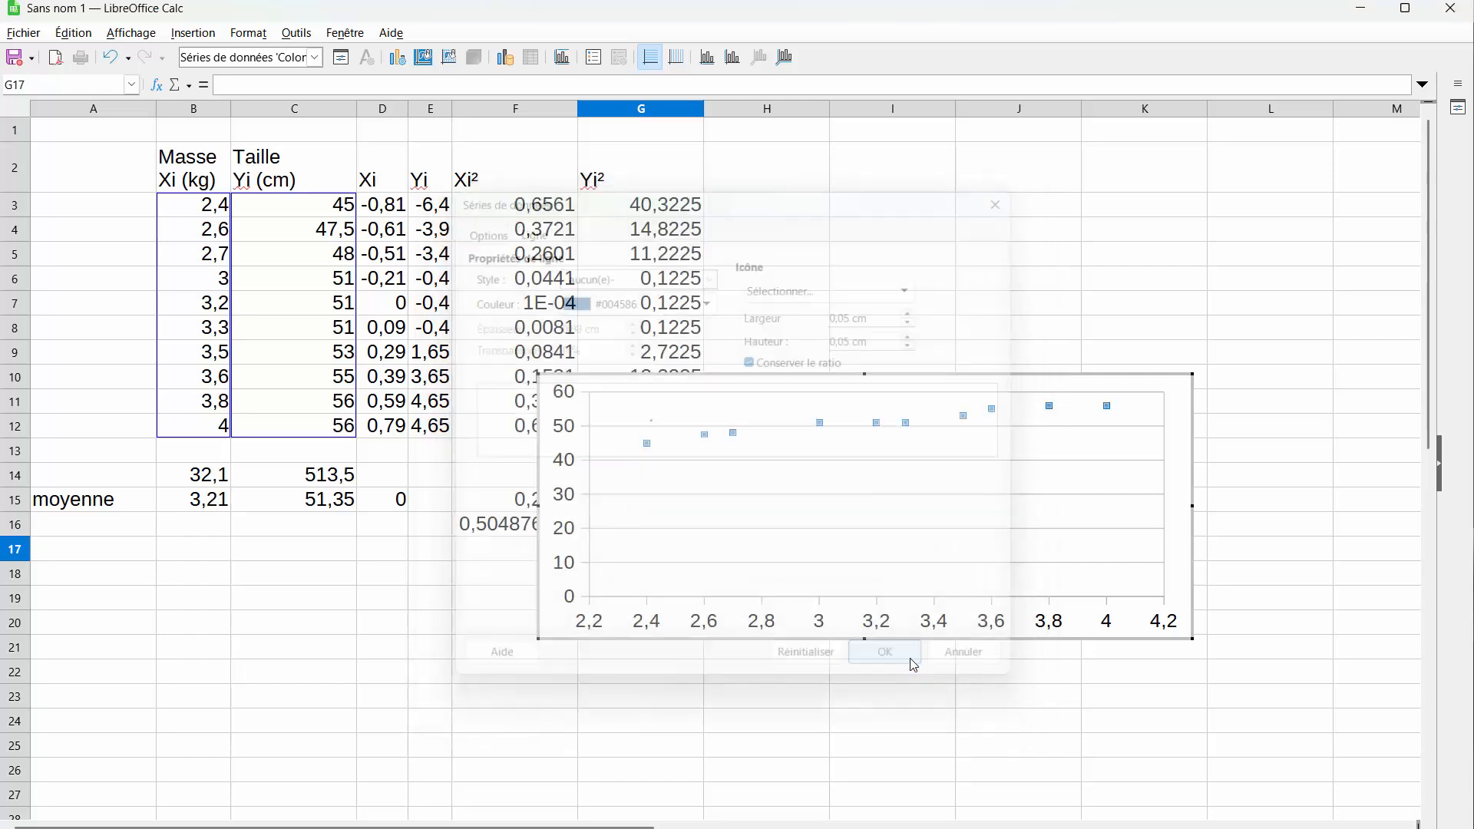
{"action": "left_click", "coordinate": [914, 499]}
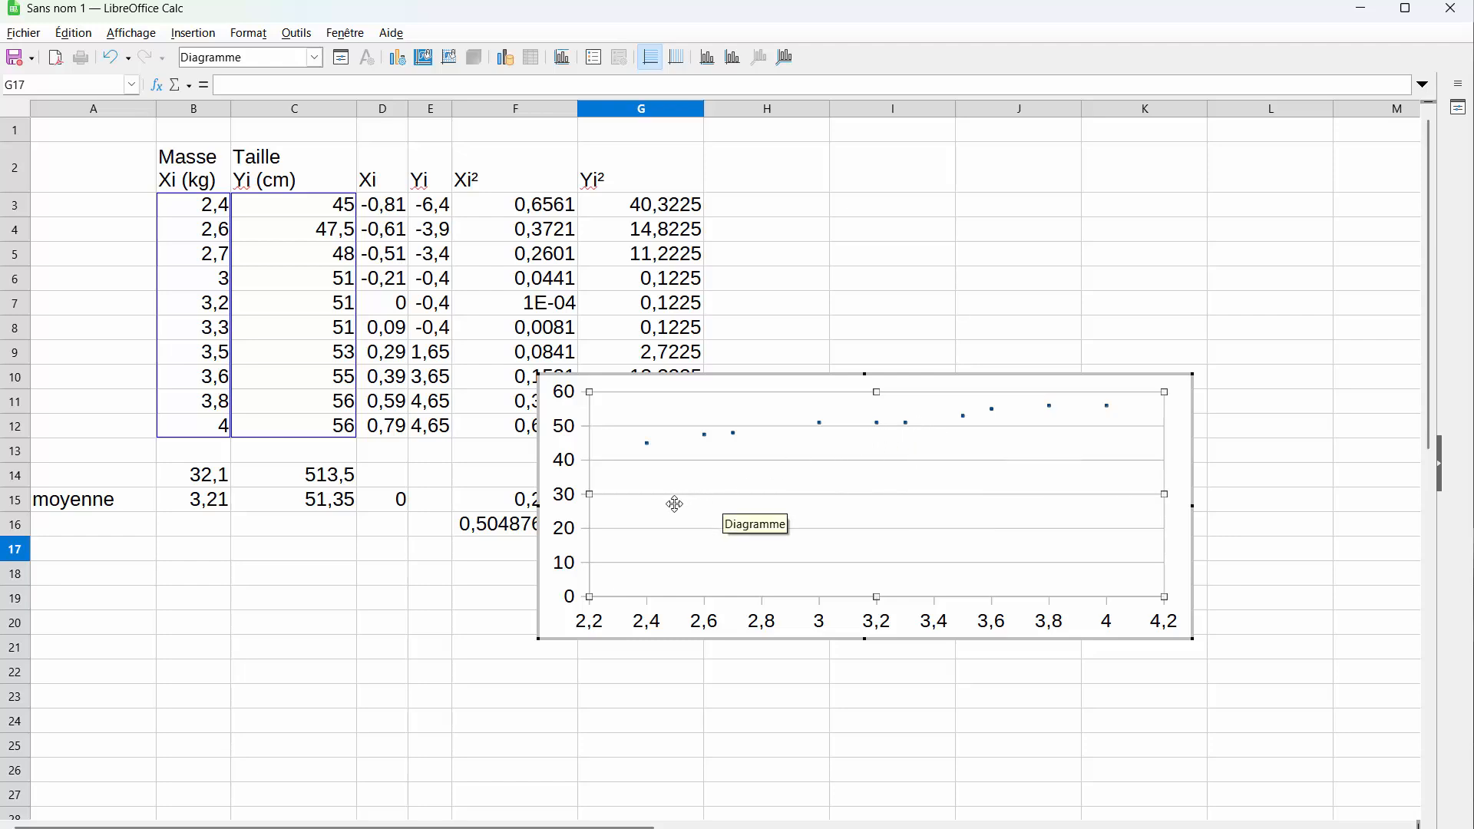
Step: Set the chart's Y axis minimum to 40 instead of the automatic scale
{"action": "right_click", "coordinate": [592, 479]}
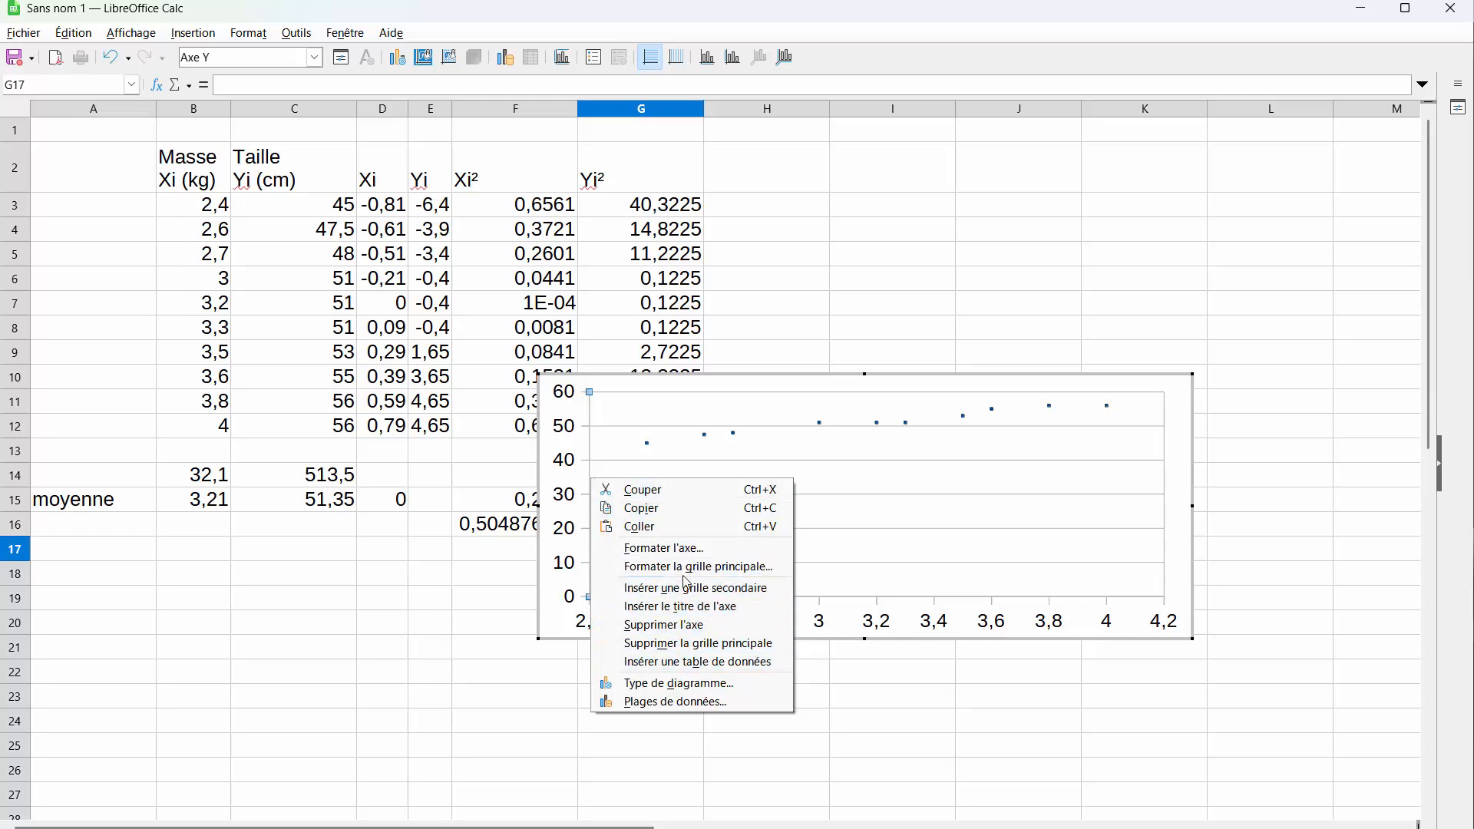
{"action": "left_click", "coordinate": [690, 551]}
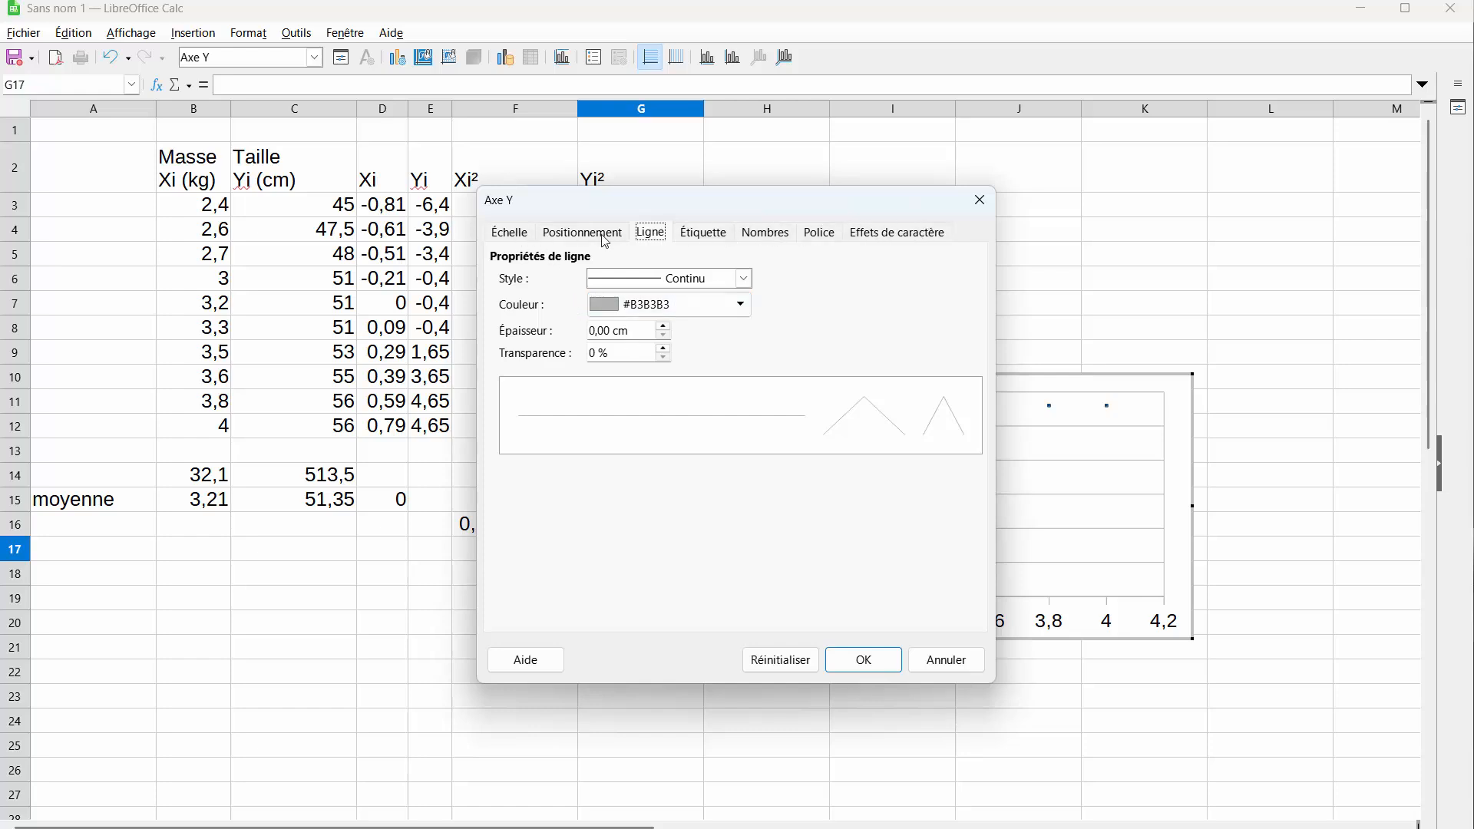
{"action": "left_click", "coordinate": [511, 235]}
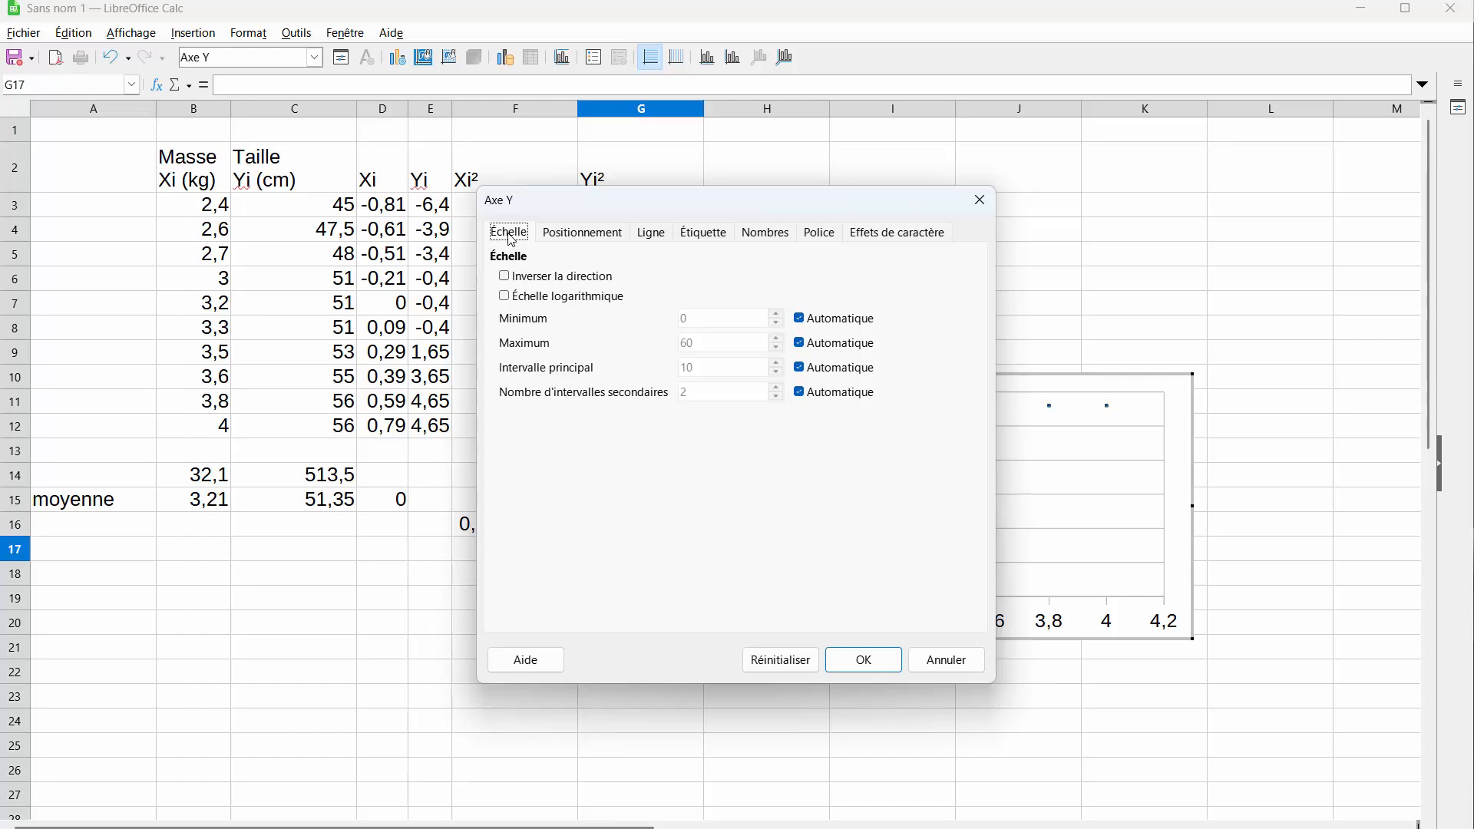
{"action": "left_click", "coordinate": [803, 321]}
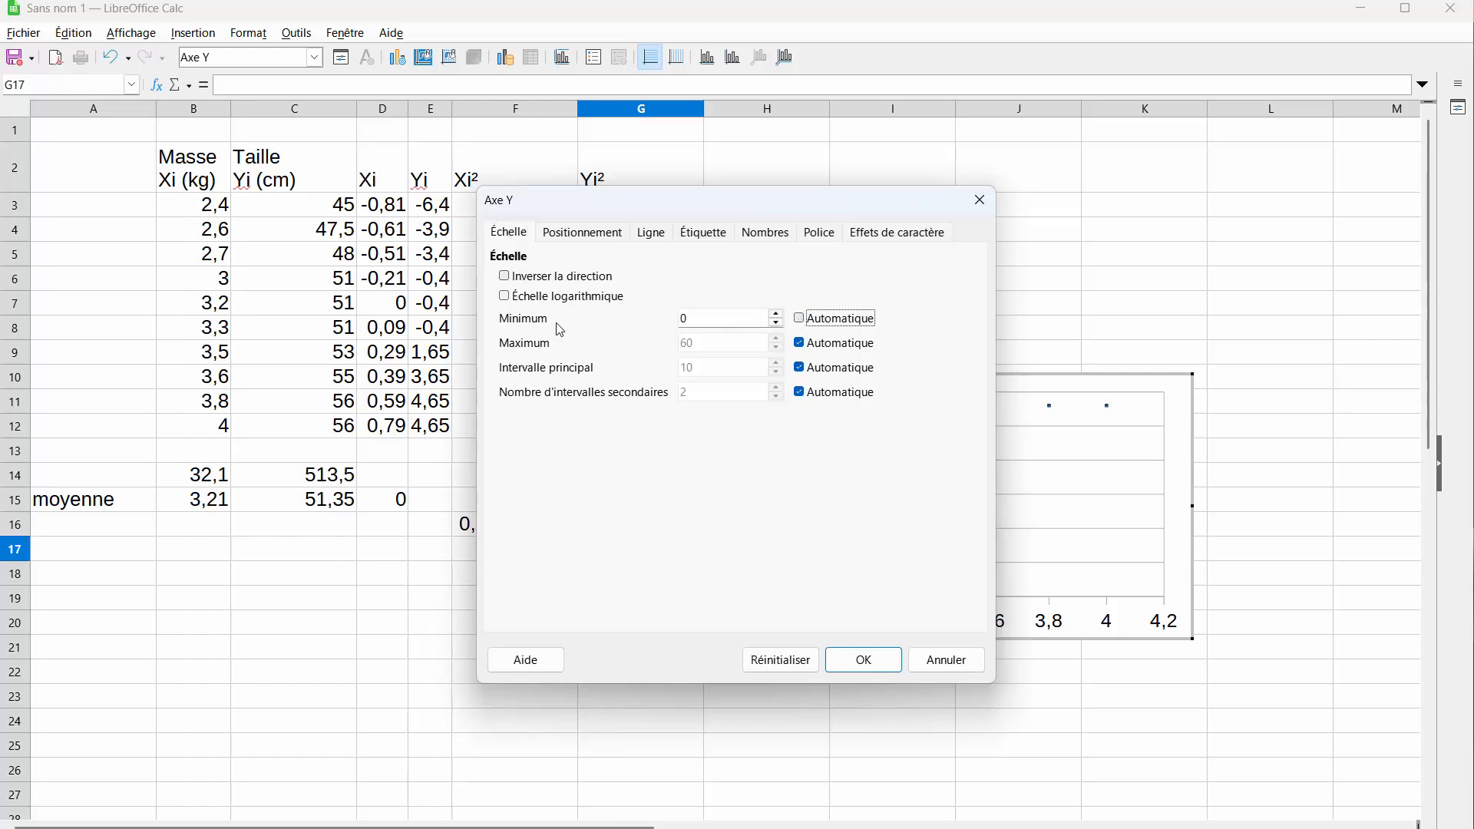
{"action": "left_click_drag", "start_coordinate": [713, 321], "coordinate": [679, 320]}
{"action": "left_click", "coordinate": [702, 321]}
{"action": "key", "text": "Num_Lock"}
{"action": "type", "text": "4"}
{"action": "left_click", "coordinate": [873, 660]}
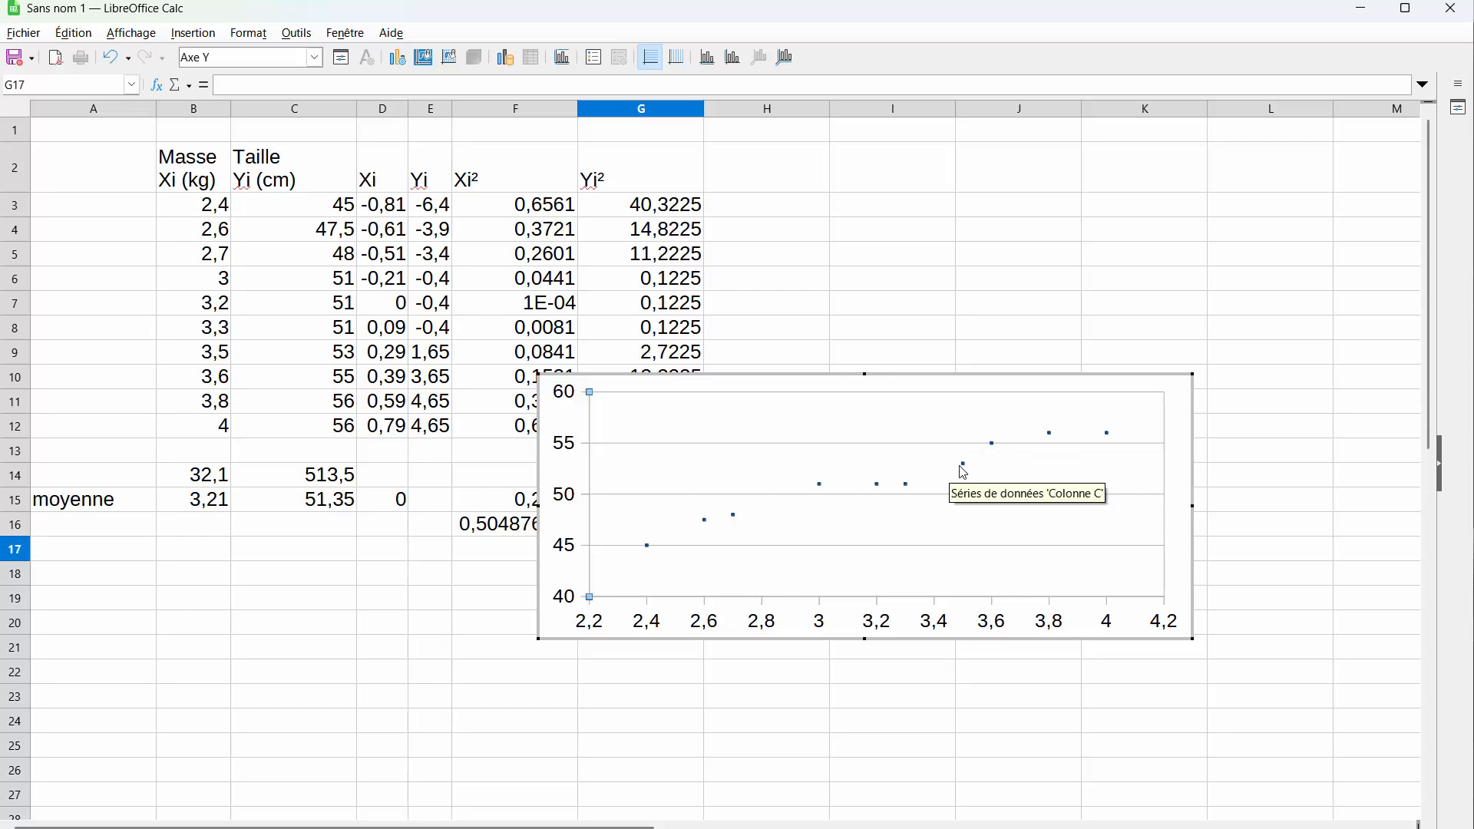
Step: Insert a linear trend line for the data series, displaying its equation and coefficient of determination (R²)
{"action": "mouse_move", "coordinate": [966, 466]}
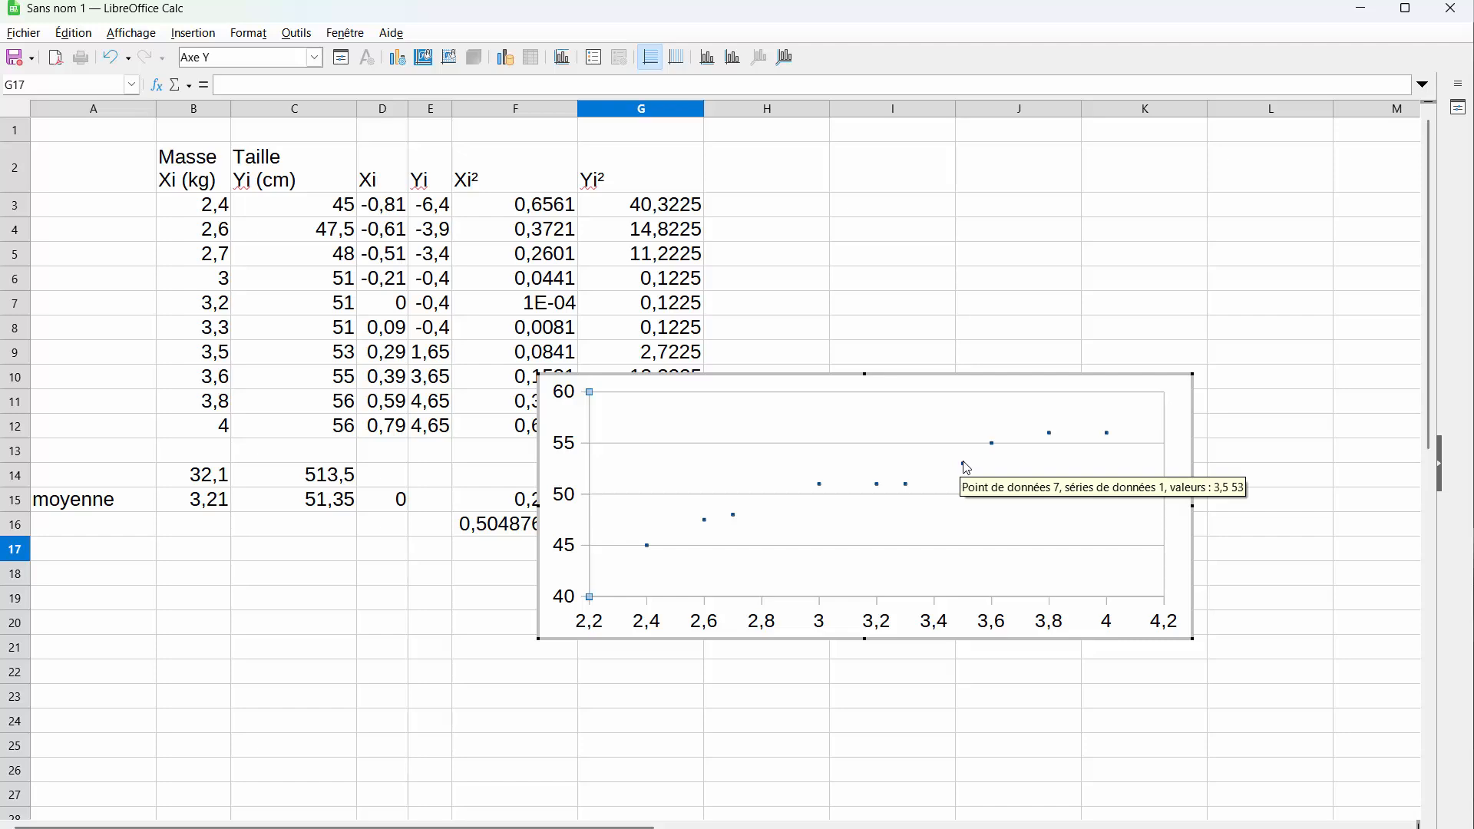
{"action": "right_click", "coordinate": [966, 467]}
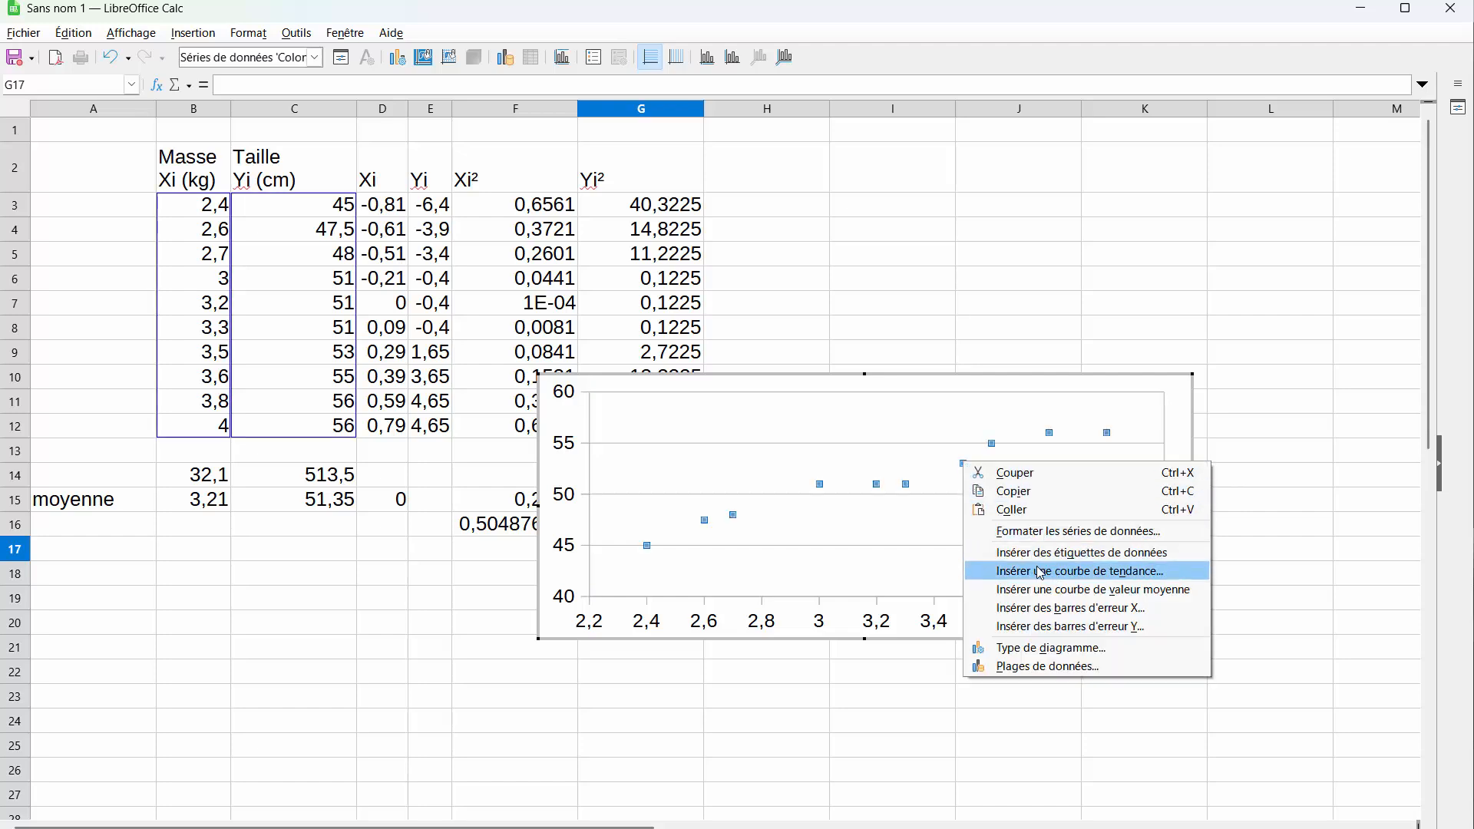
{"action": "left_click", "coordinate": [1094, 572]}
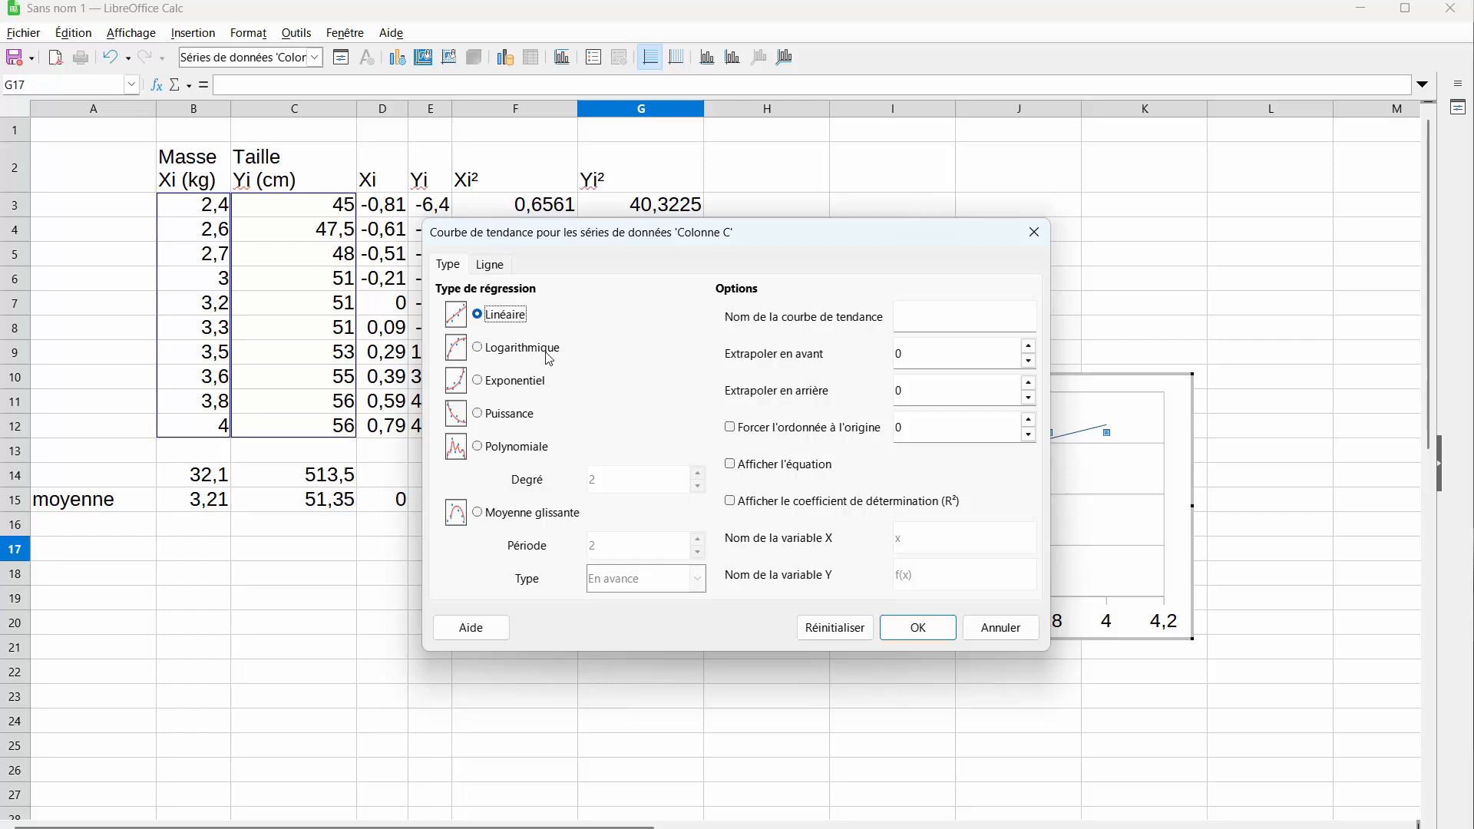
{"action": "left_click", "coordinate": [478, 448]}
{"action": "left_click", "coordinate": [478, 316]}
{"action": "left_click", "coordinate": [732, 465]}
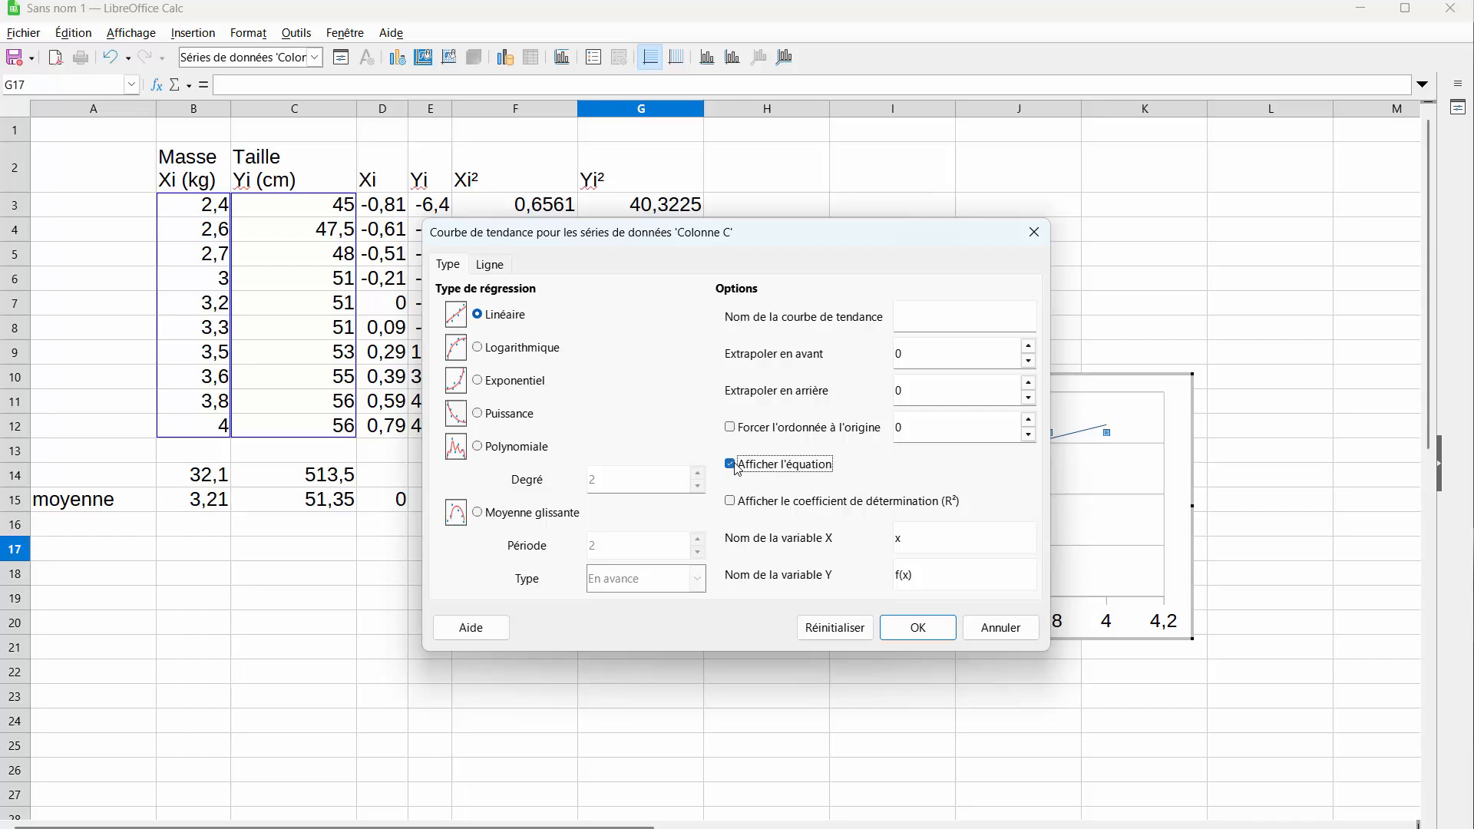
{"action": "left_click", "coordinate": [731, 503]}
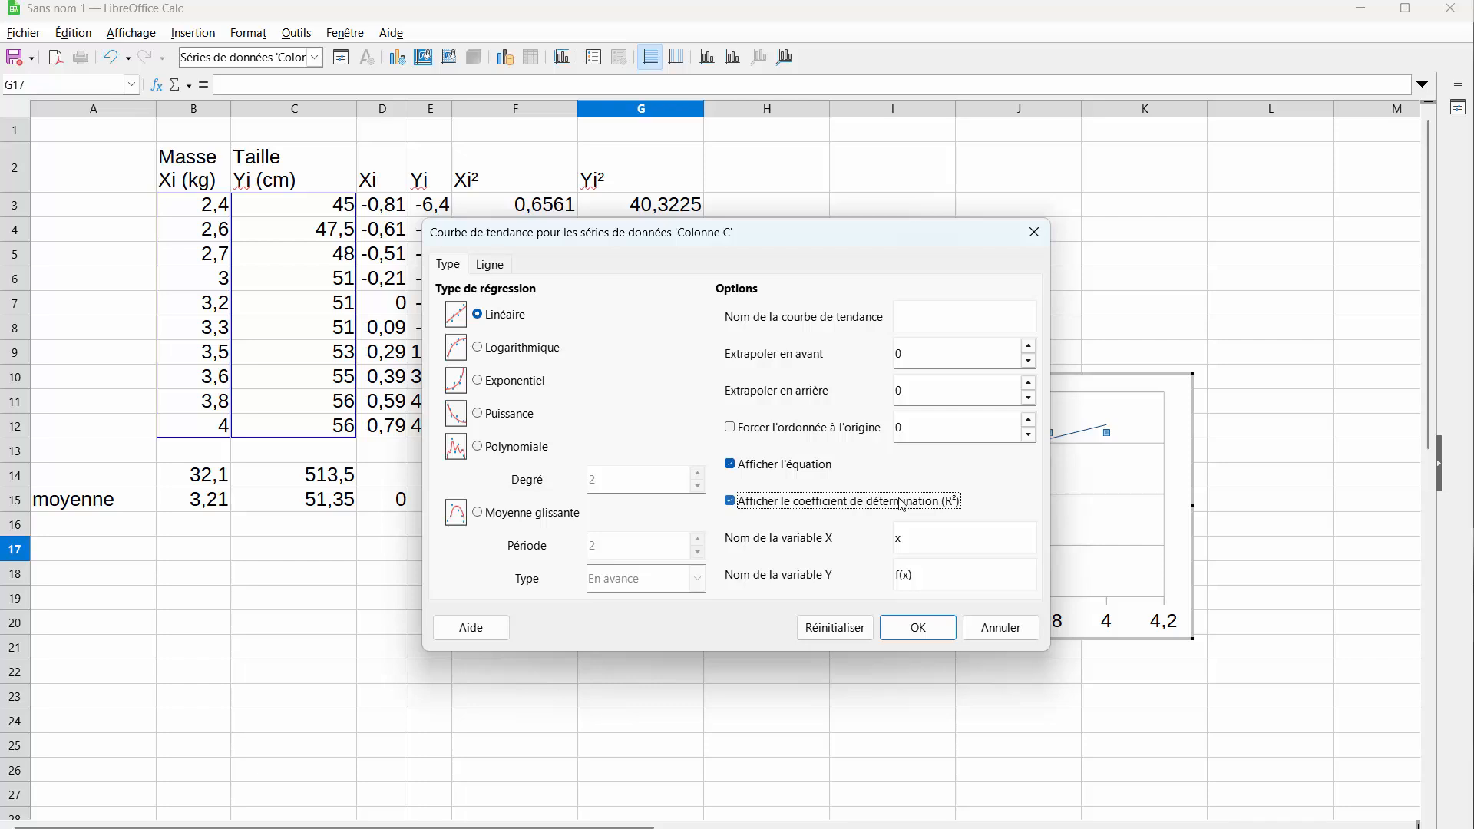
{"action": "left_click", "coordinate": [931, 629]}
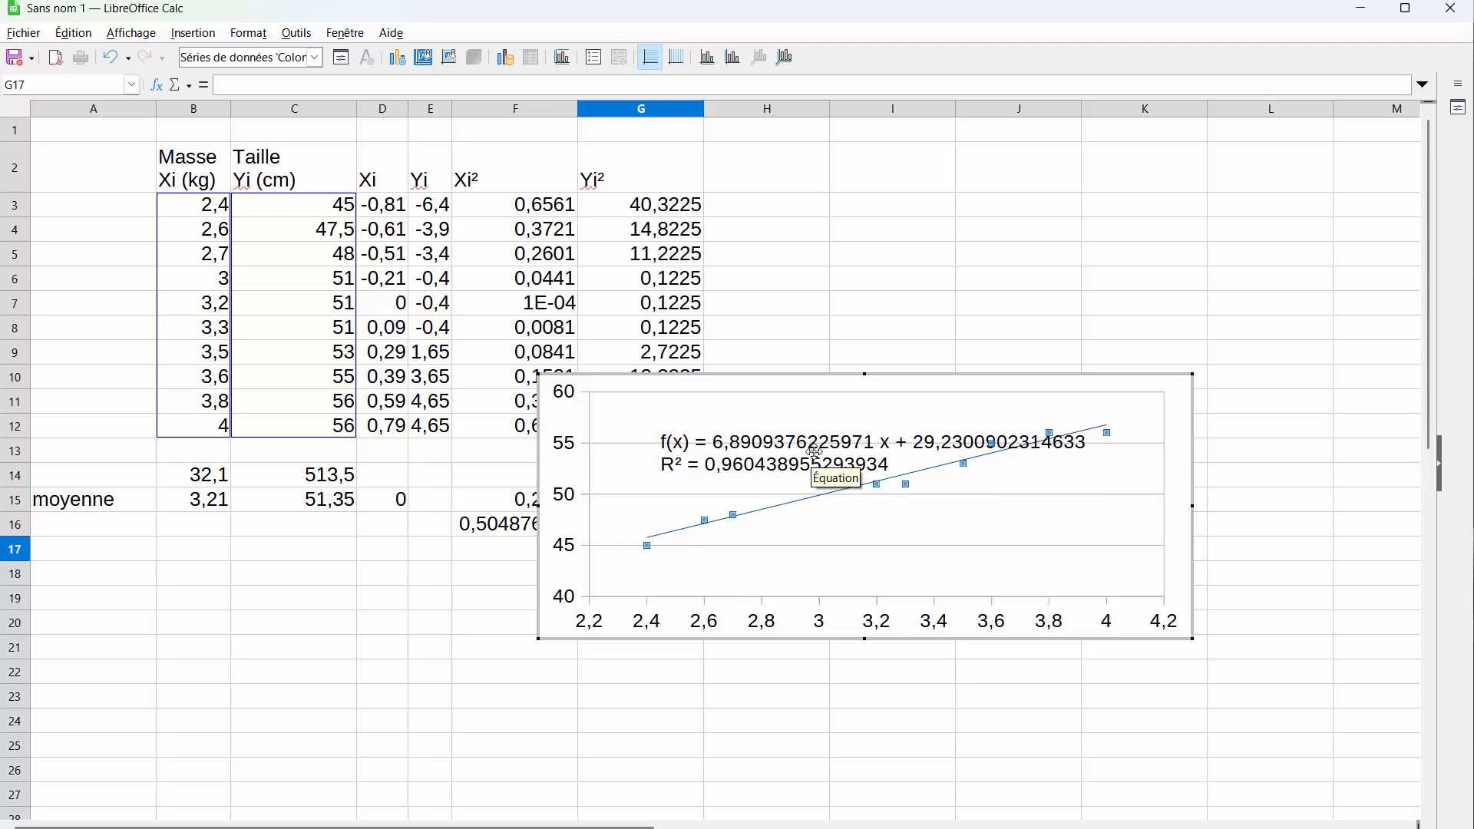
Step: Format the trend line equation as Nombre with 5 decimals and move it up and left, clear of the line
{"action": "right_click", "coordinate": [816, 452]}
{"action": "left_click", "coordinate": [921, 528]}
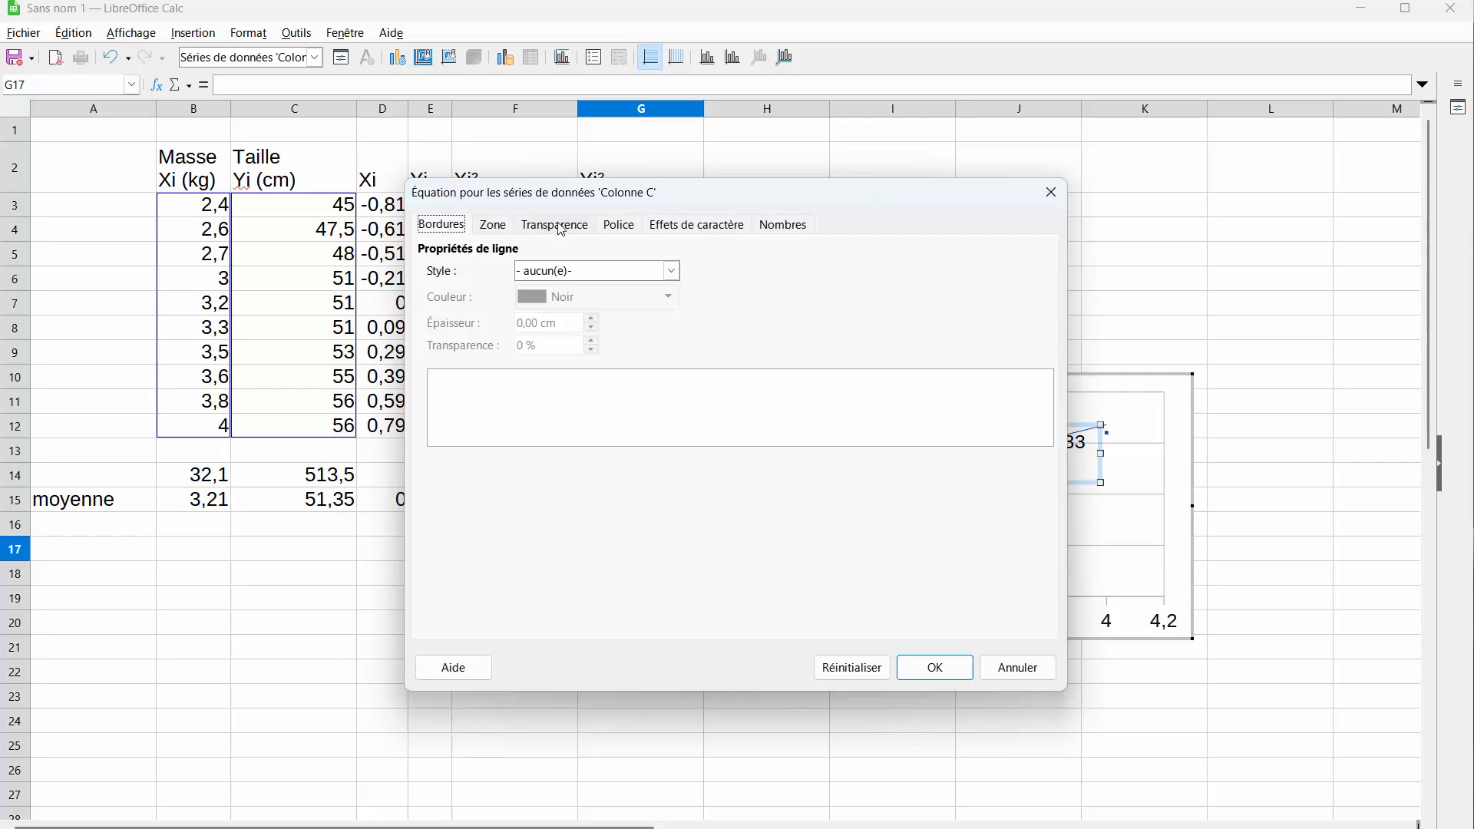
{"action": "left_click", "coordinate": [776, 225]}
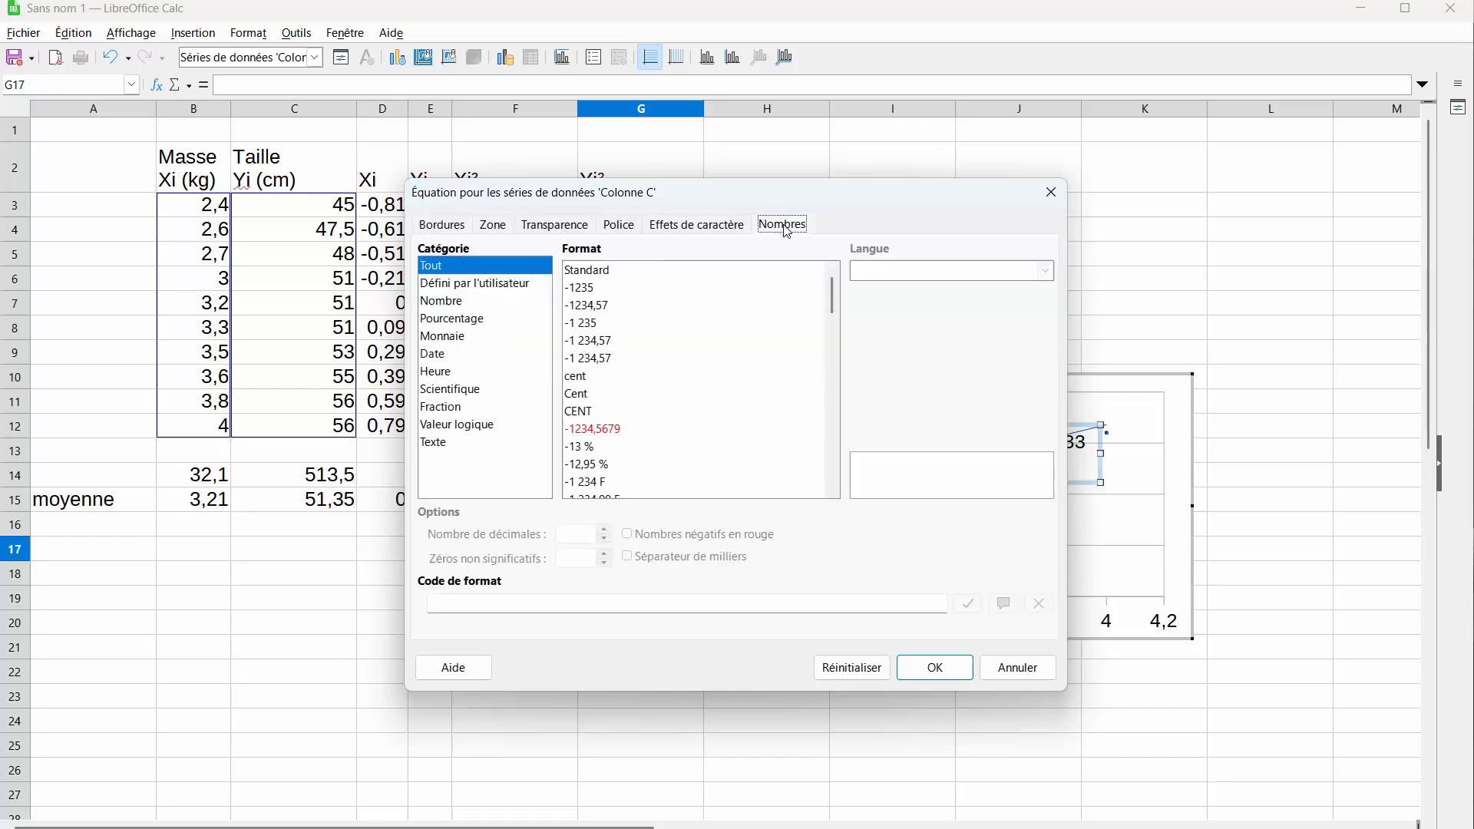
{"action": "left_click", "coordinate": [452, 302]}
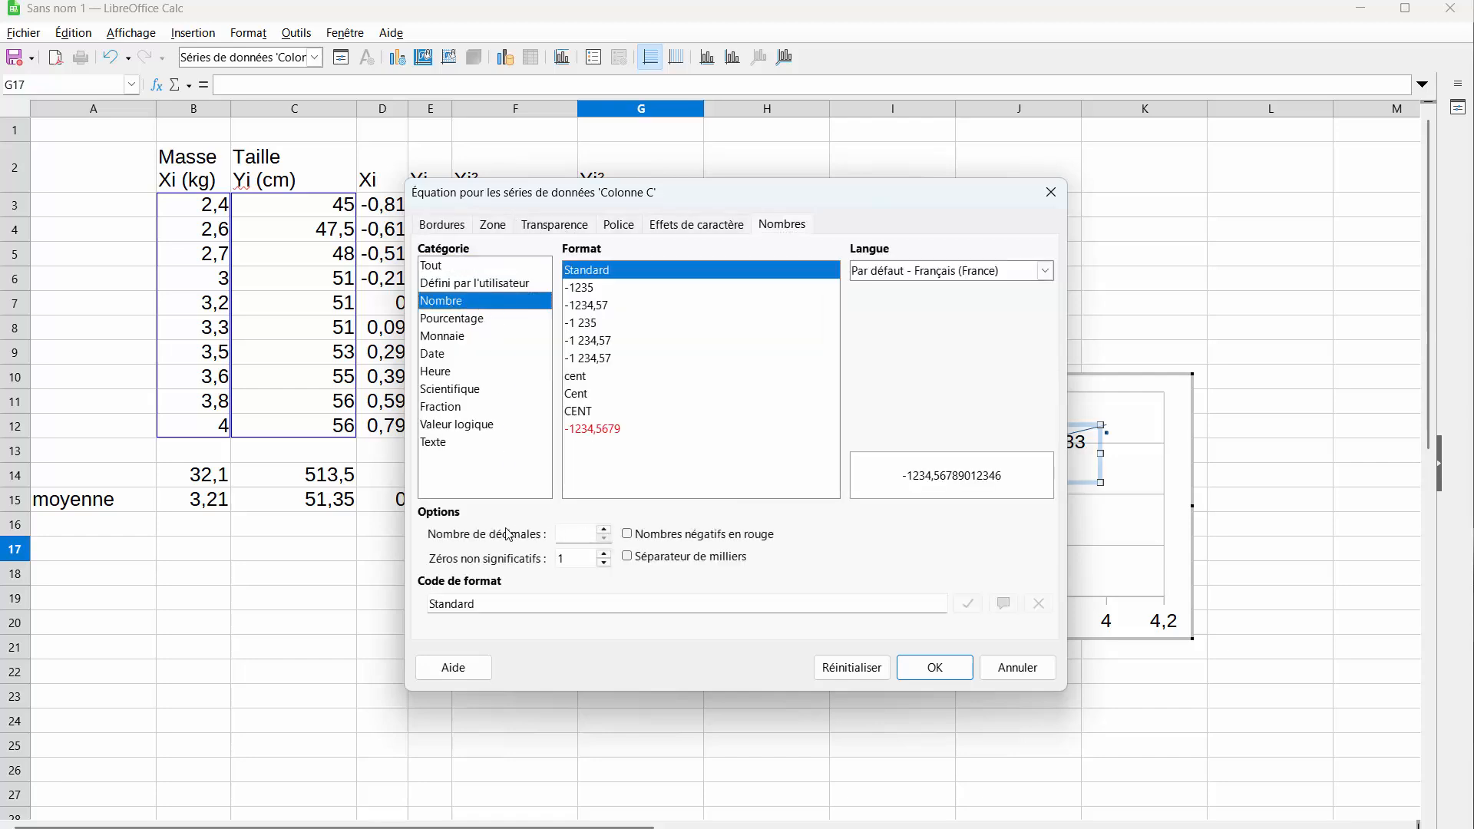
{"action": "left_click", "coordinate": [606, 531]}
{"action": "left_click", "coordinate": [606, 530]}
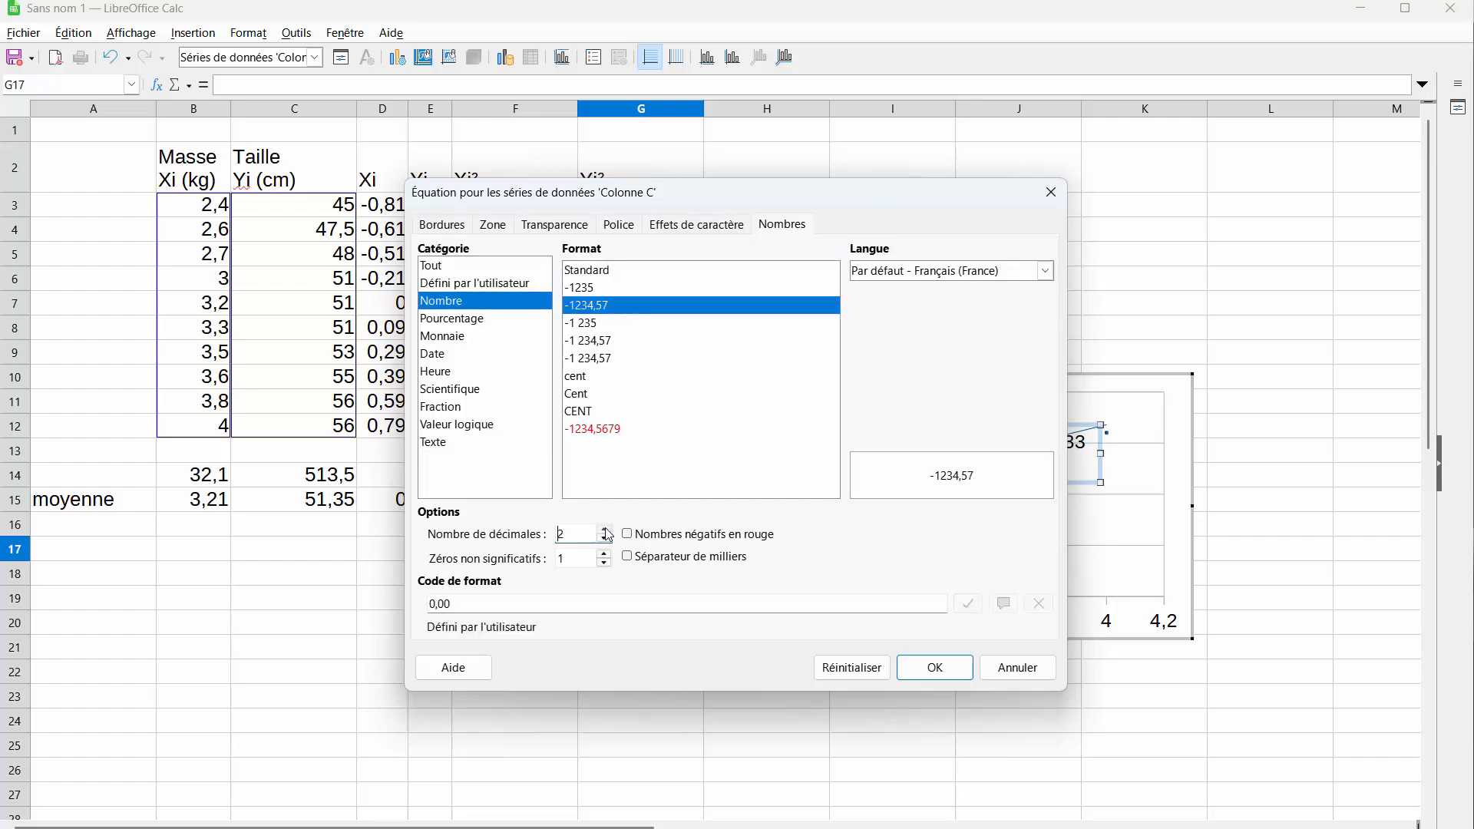
{"action": "left_click", "coordinate": [605, 531]}
{"action": "left_click", "coordinate": [605, 530]}
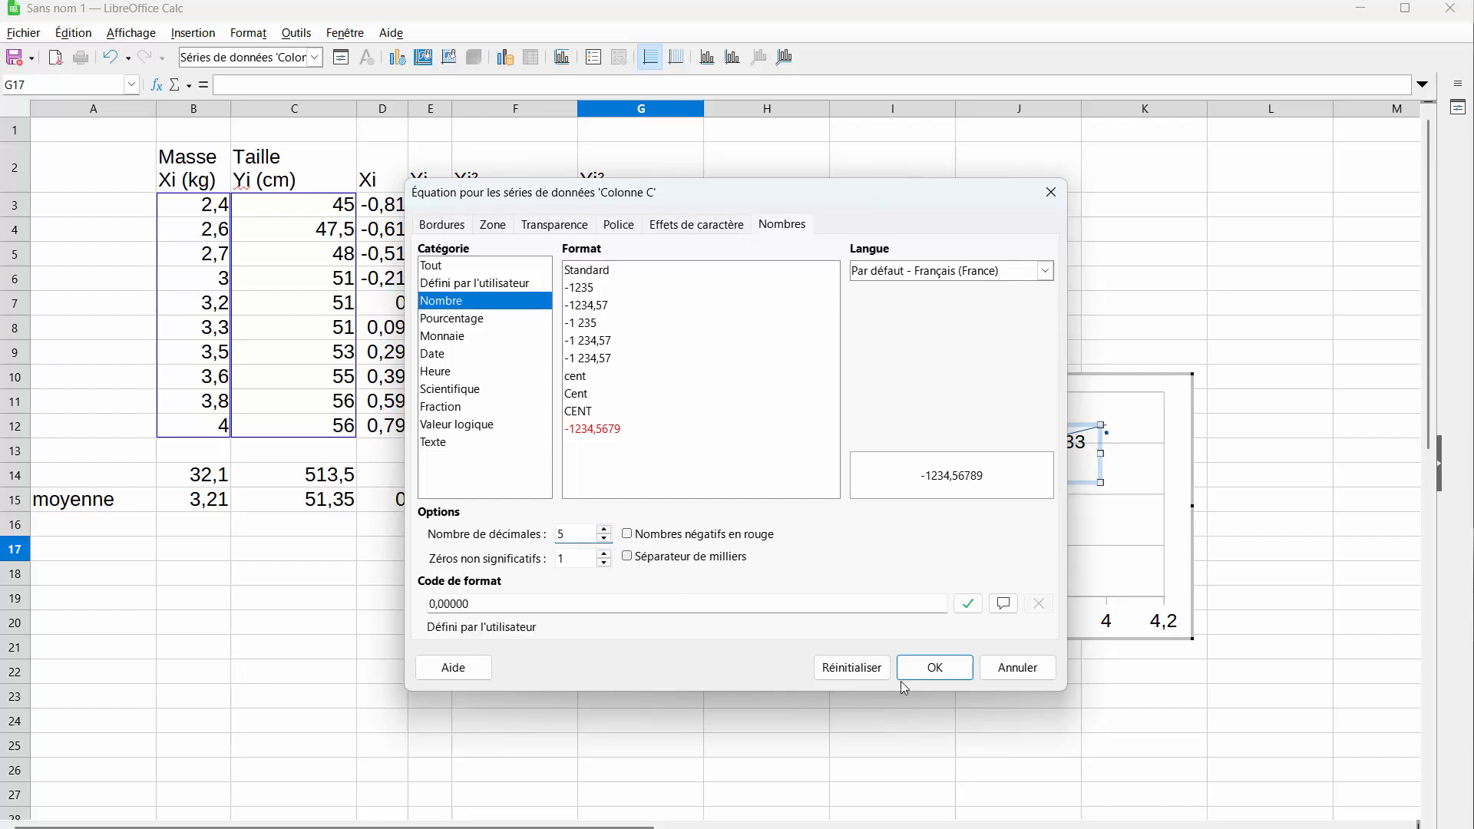
{"action": "left_click", "coordinate": [929, 667]}
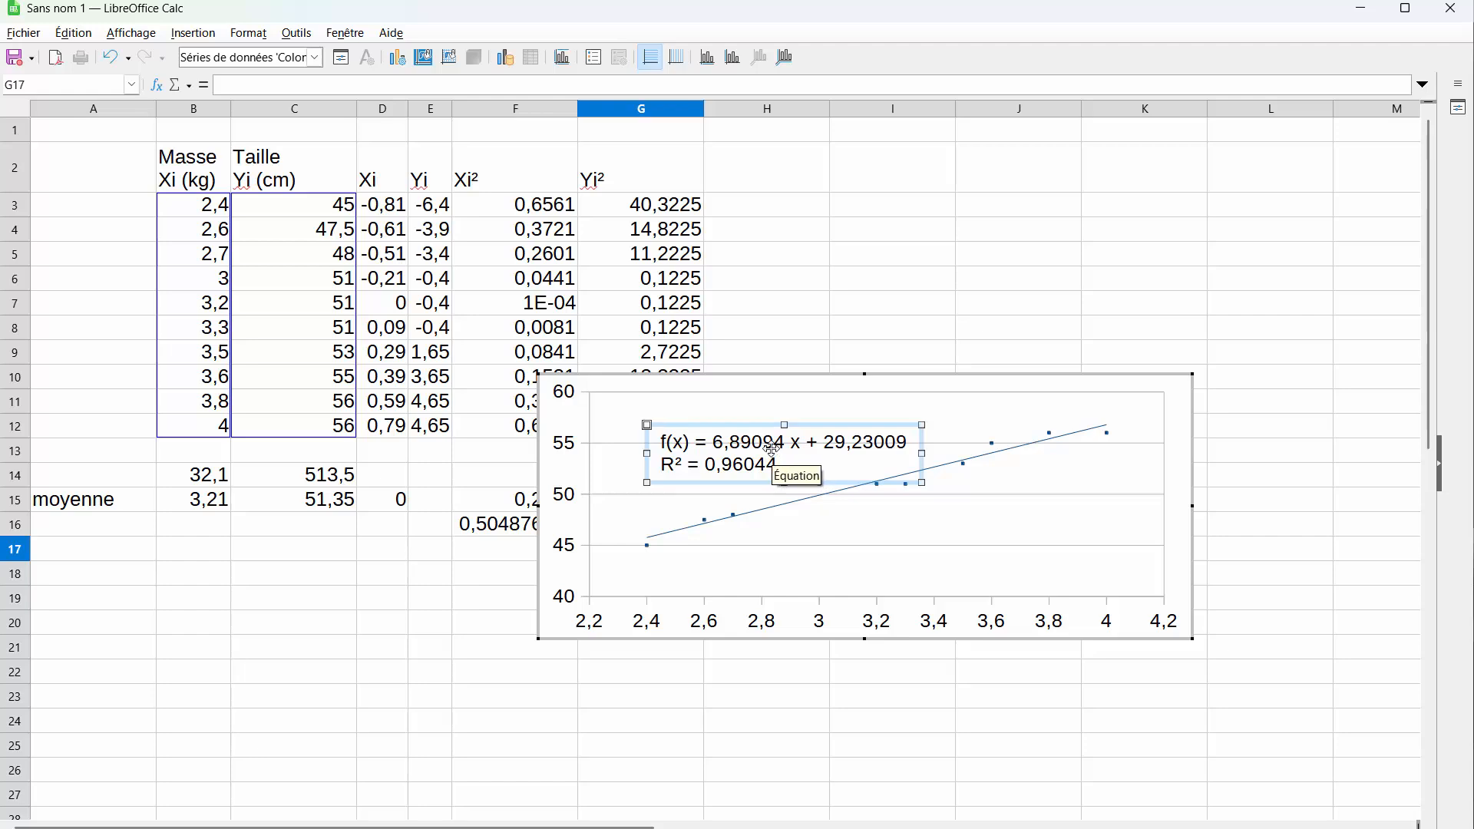
{"action": "left_click_drag", "start_coordinate": [772, 443], "coordinate": [756, 427]}
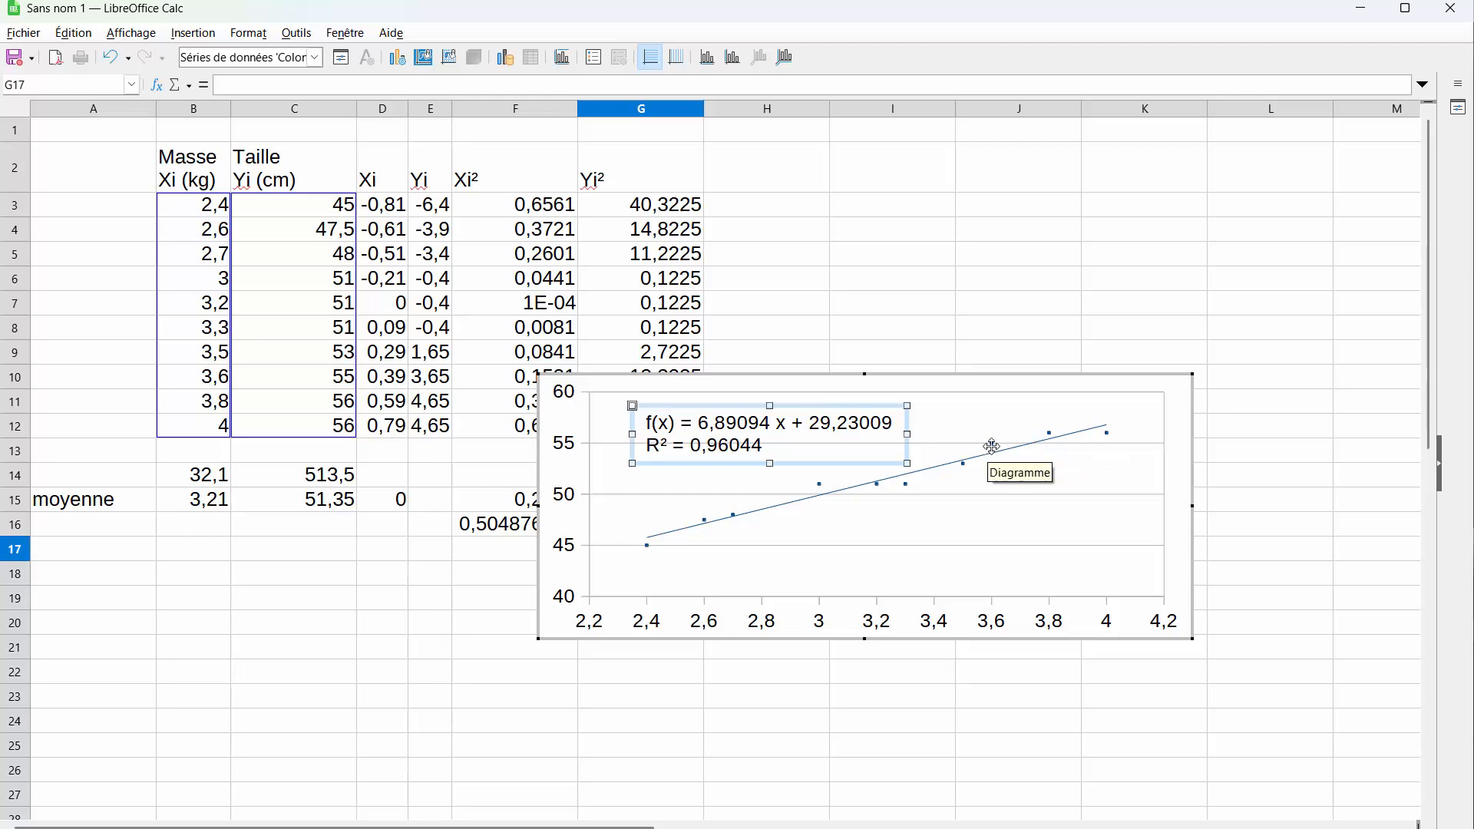
Step: Move the chart below the data table so that its upper edge sits at row 17
{"action": "mouse_move", "coordinate": [996, 448]}
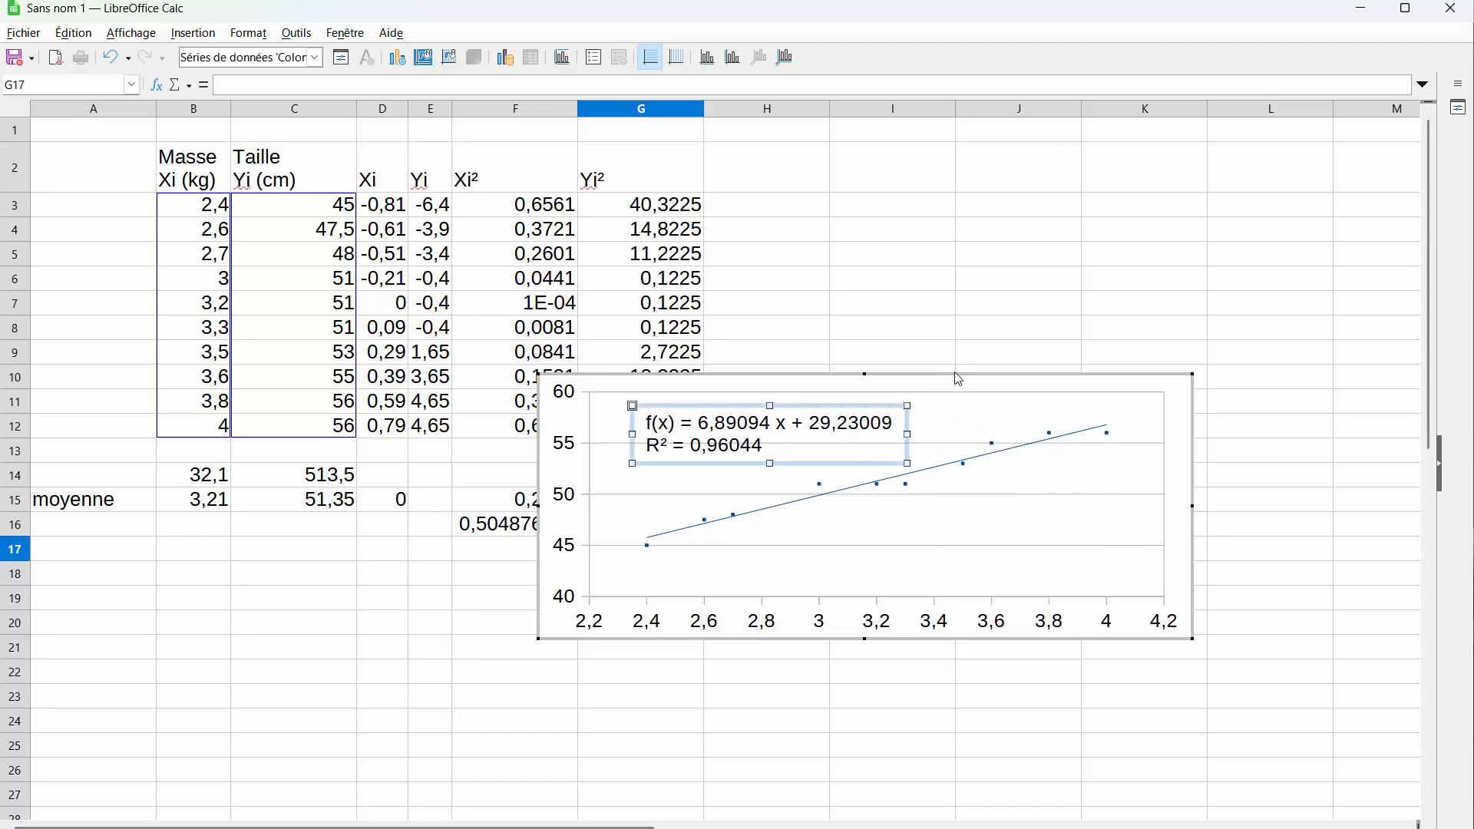
{"action": "left_click_drag", "start_coordinate": [956, 374], "coordinate": [583, 518]}
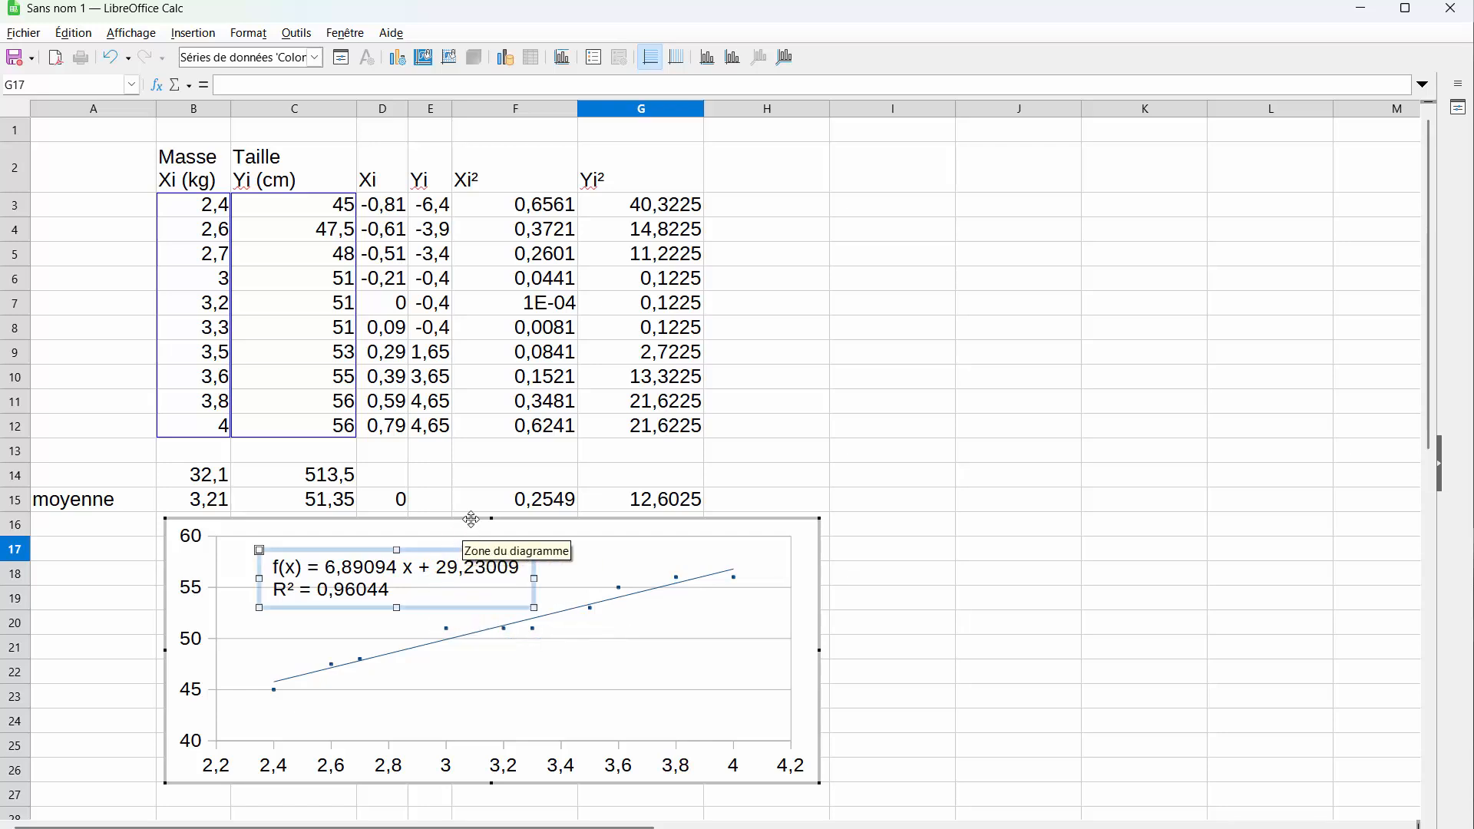
{"action": "left_click_drag", "start_coordinate": [471, 526], "coordinate": [461, 544]}
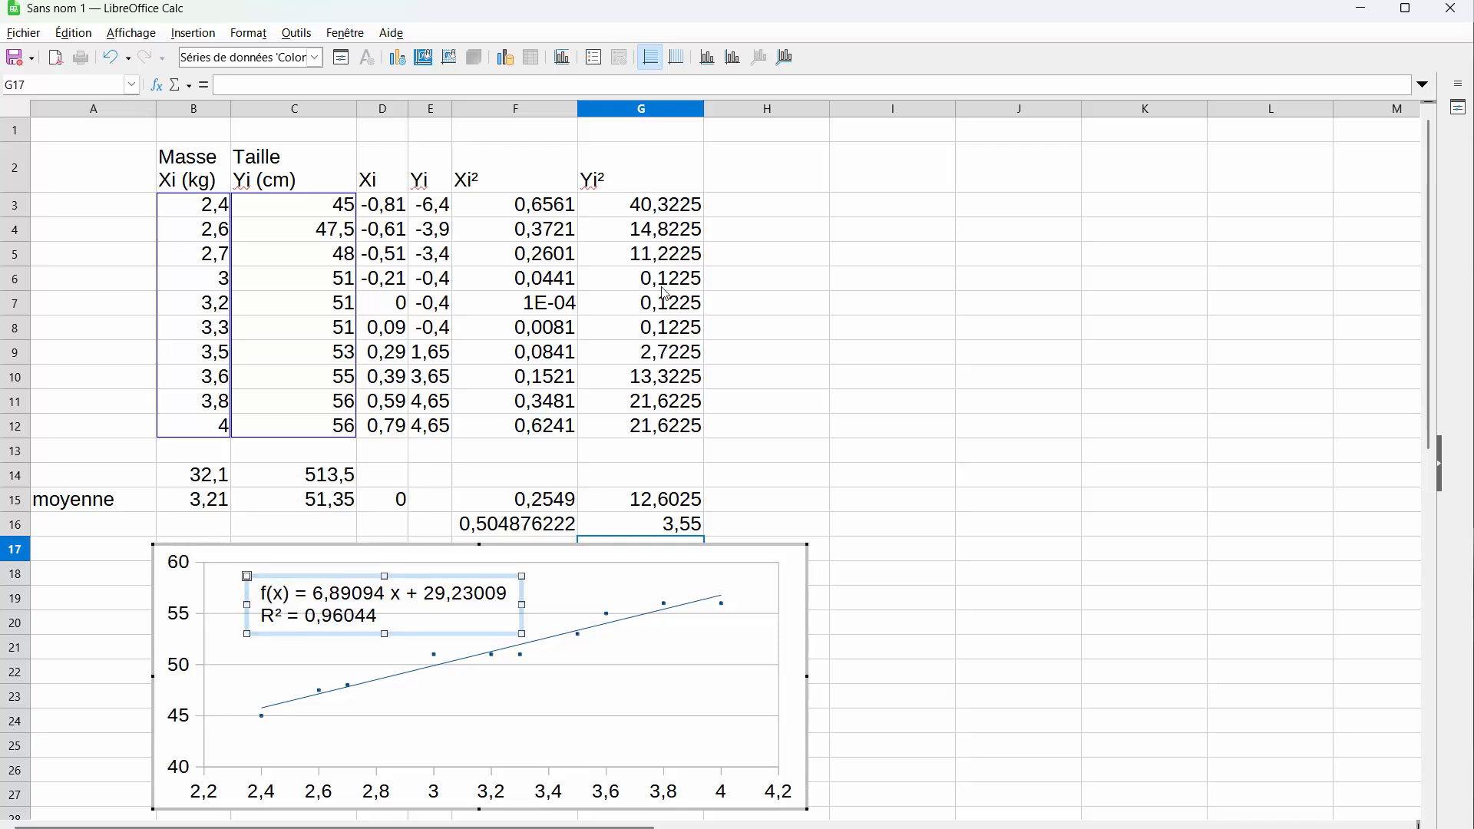
Step: Add an XiYi column headed in H2, computing =D3*E3 in H3 and filling the formula down to H12
{"action": "left_click", "coordinate": [777, 174]}
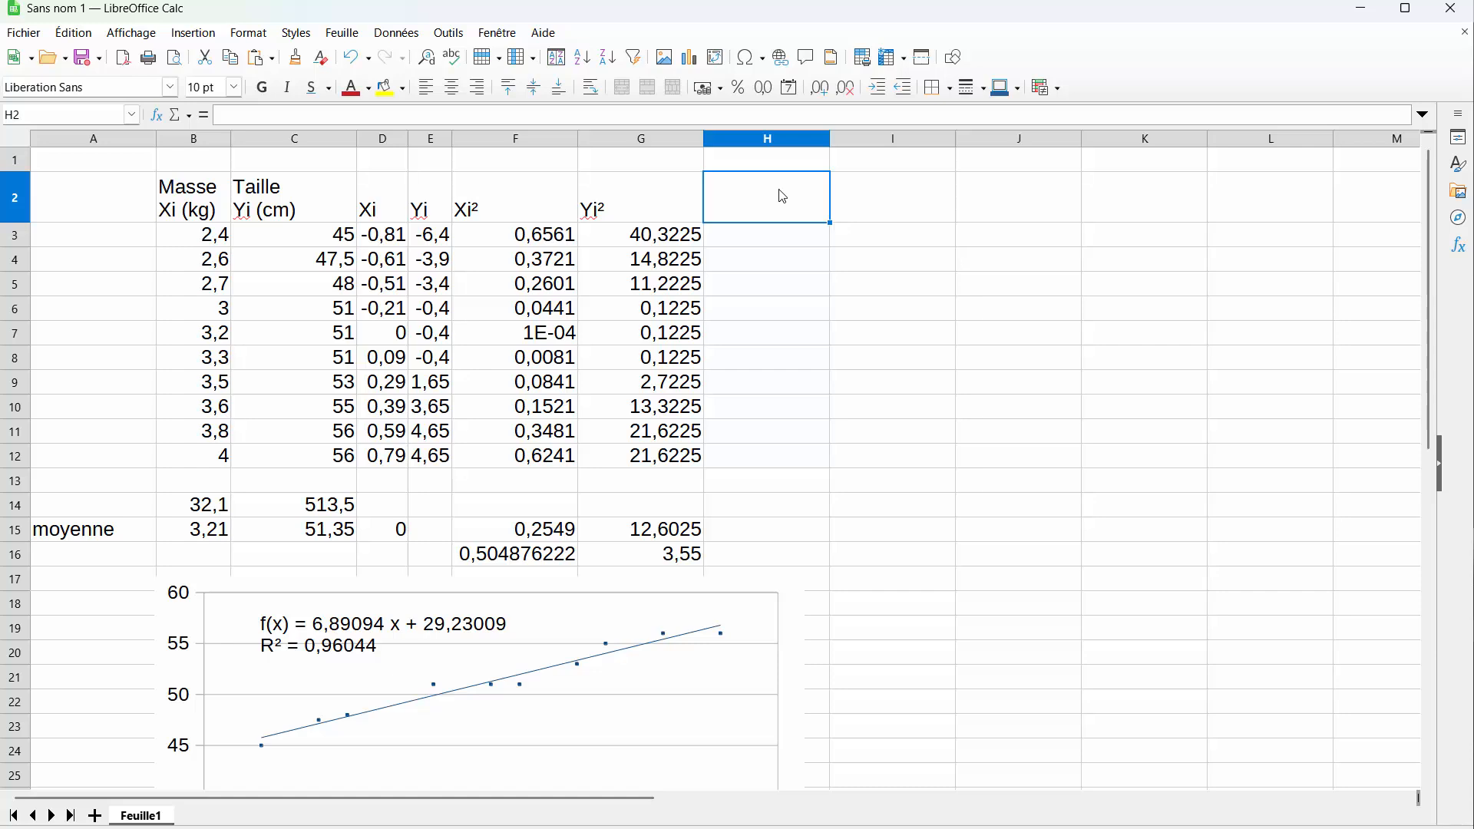
{"action": "type", "text": "XiYi"}
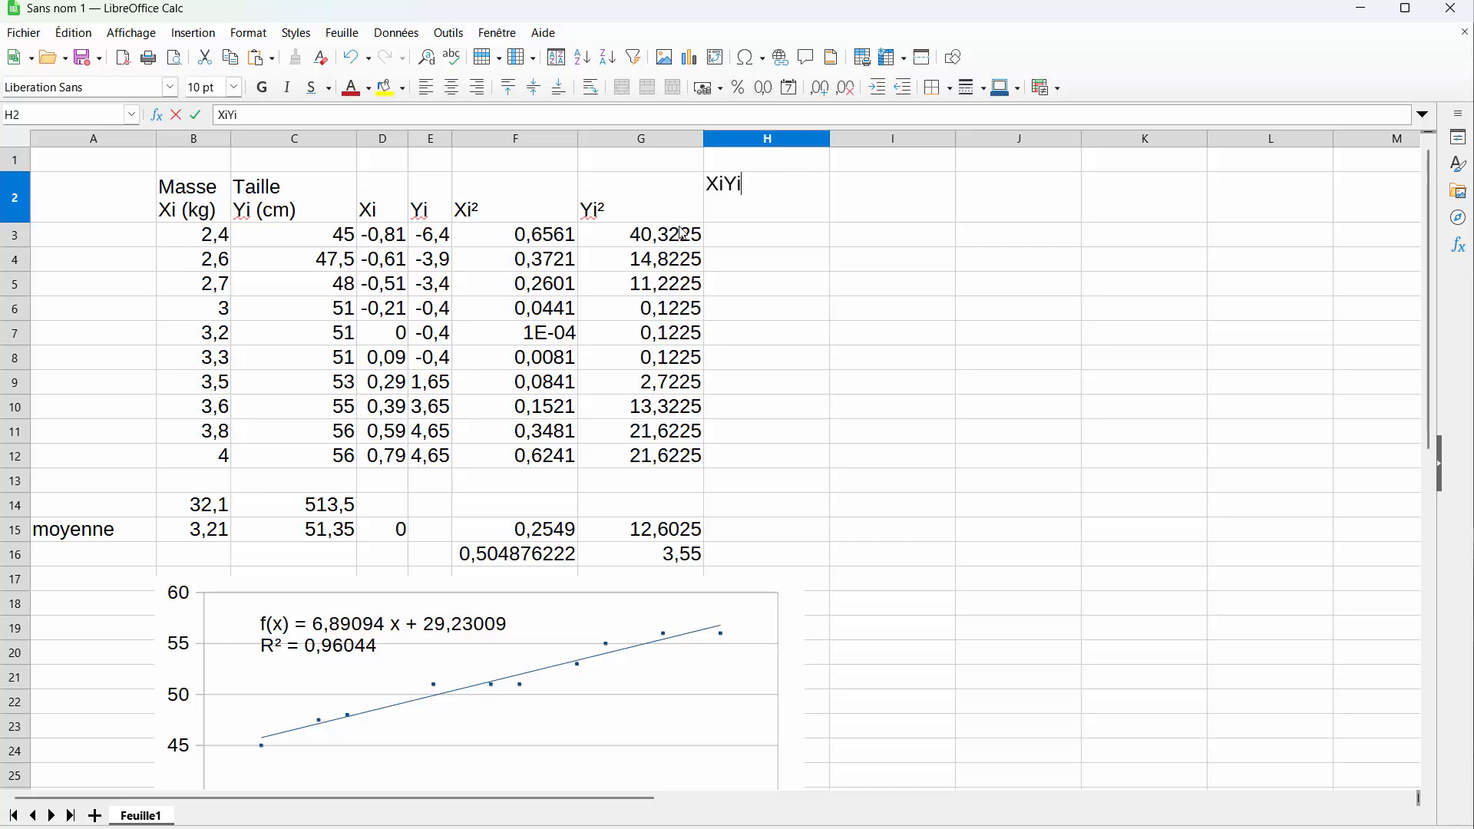
{"action": "key", "text": "Return"}
{"action": "type", "text": "="}
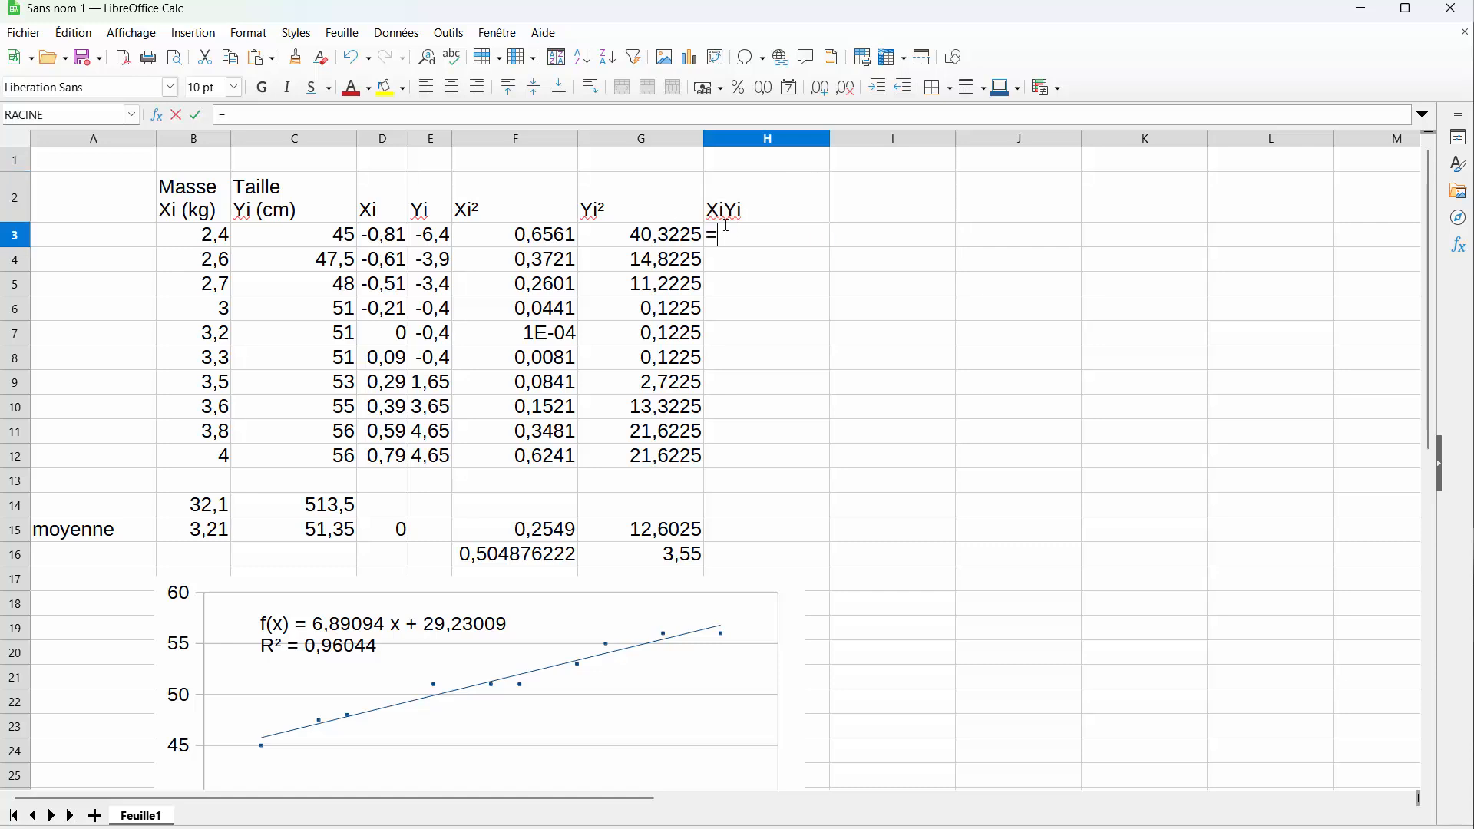
{"action": "left_click", "coordinate": [391, 243]}
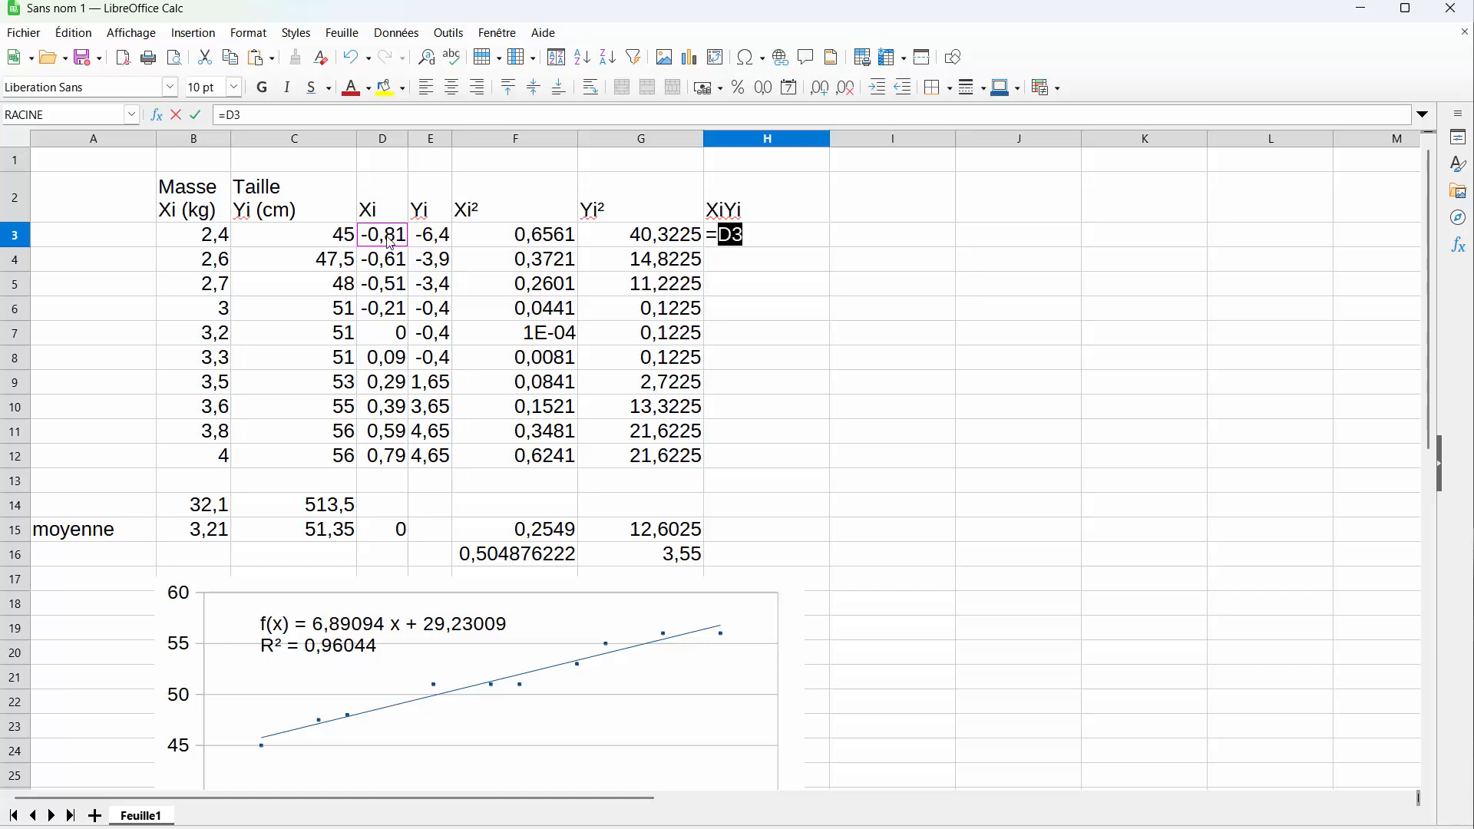
{"action": "type", "text": "*"}
{"action": "left_click", "coordinate": [437, 236]}
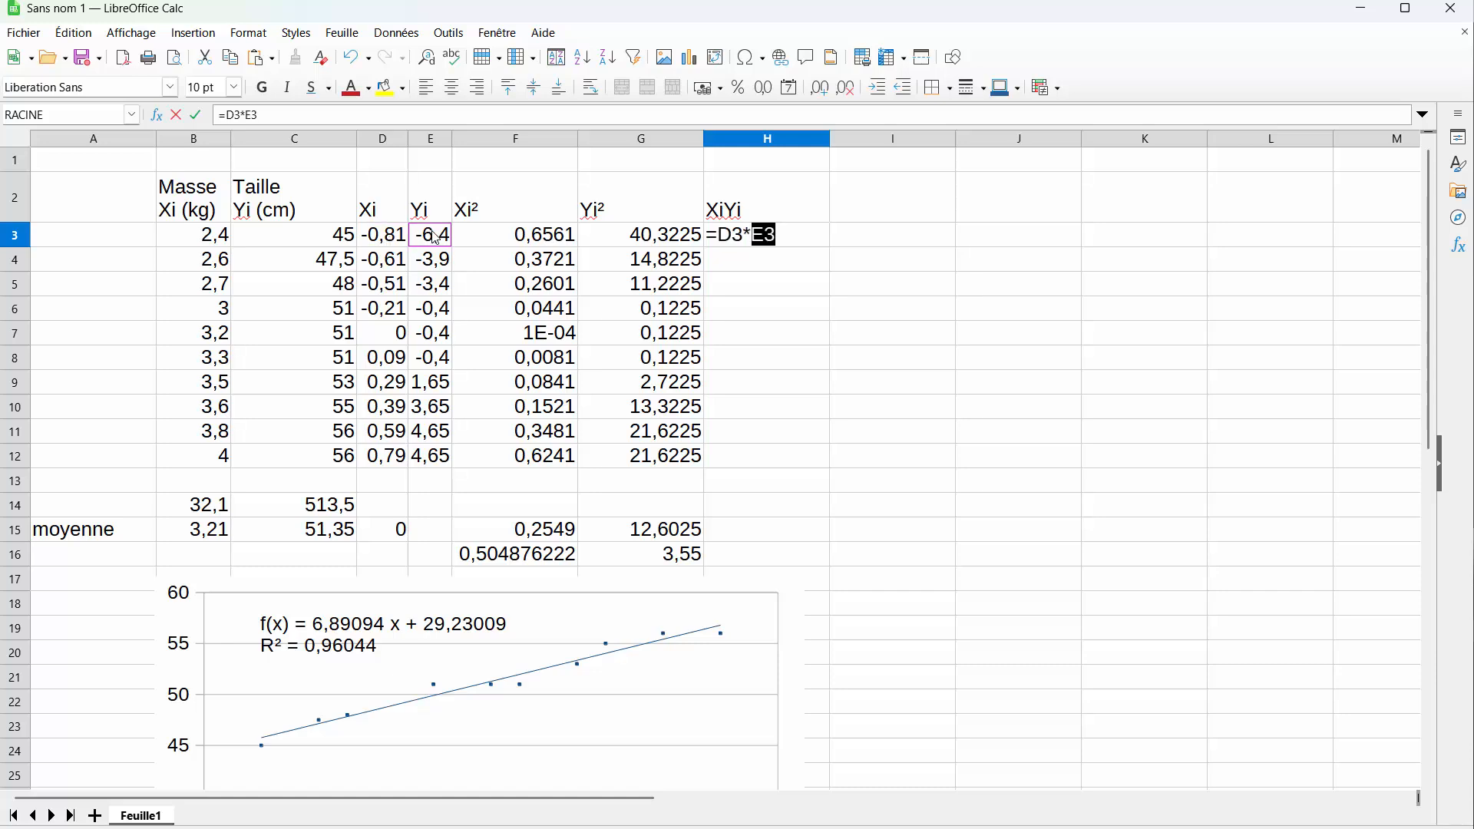
{"action": "key", "text": "Return"}
{"action": "left_click", "coordinate": [754, 237]}
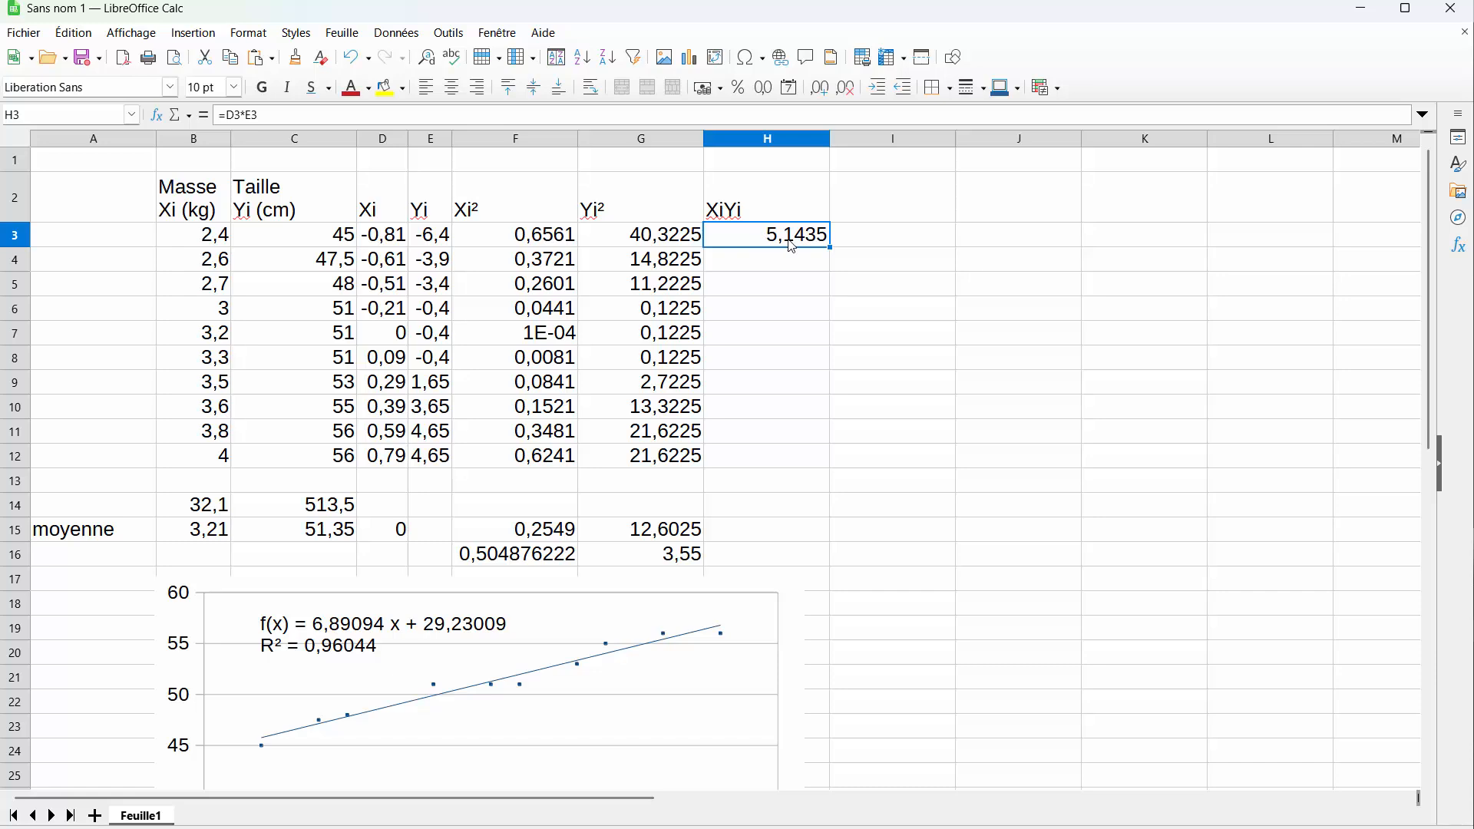
{"action": "left_click_drag", "start_coordinate": [832, 248], "coordinate": [829, 463]}
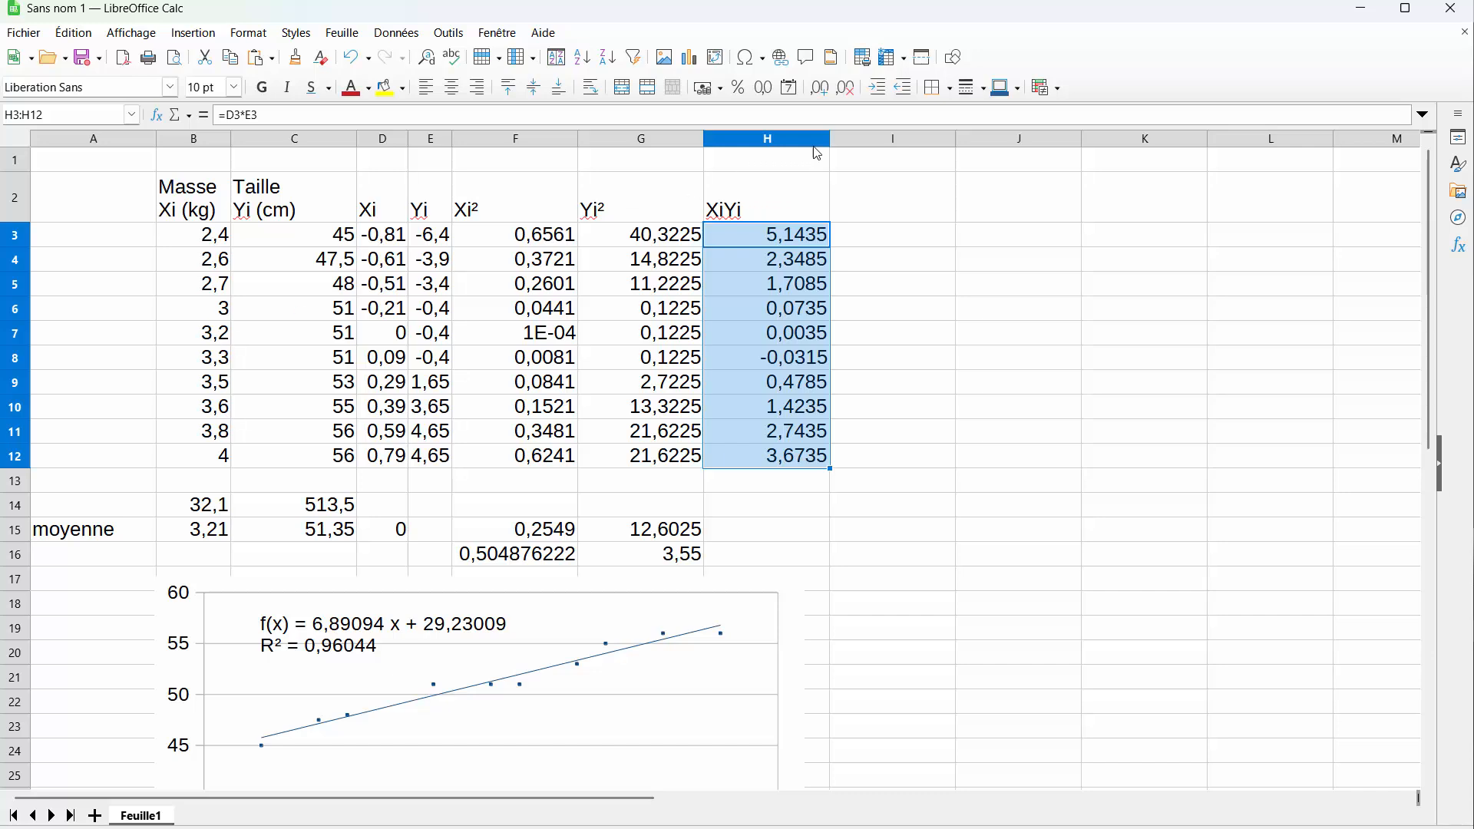
Step: Narrow columns F, G and H to fit their values and widen column D slightly
{"action": "left_click_drag", "start_coordinate": [823, 140], "coordinate": [528, 141]}
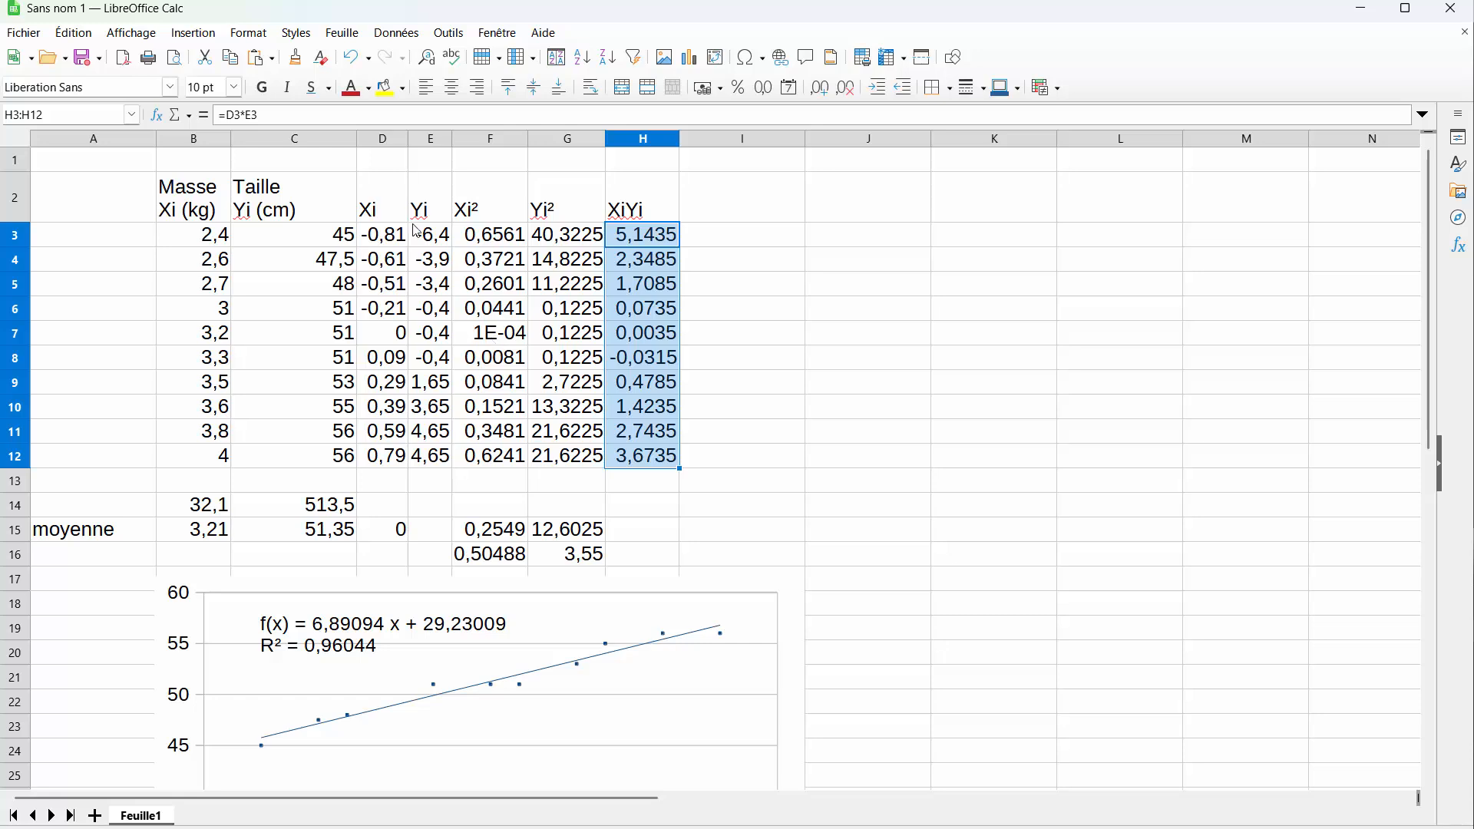
{"action": "left_click", "coordinate": [427, 141]}
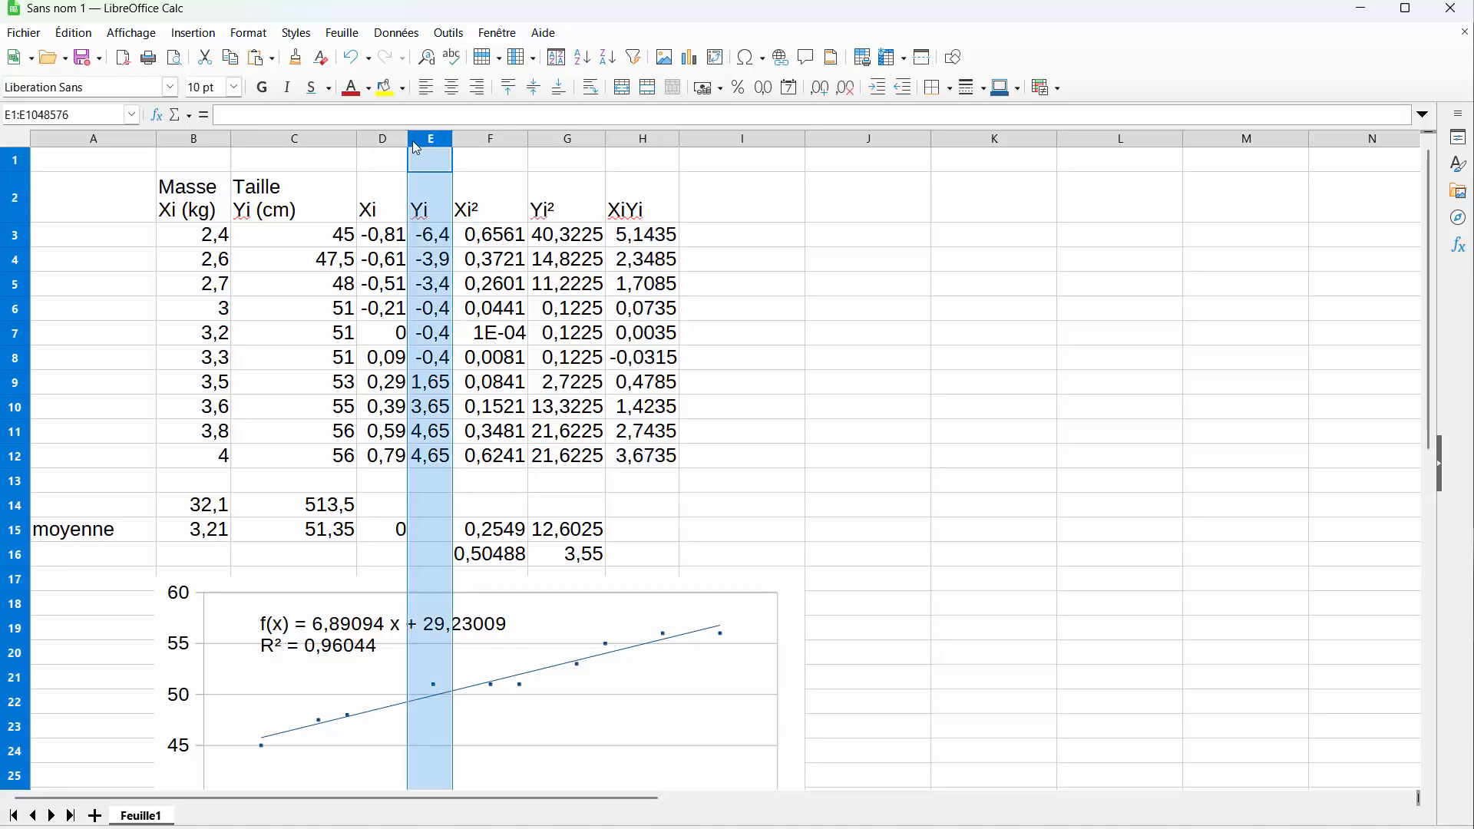
{"action": "left_click_drag", "start_coordinate": [408, 140], "coordinate": [424, 140]}
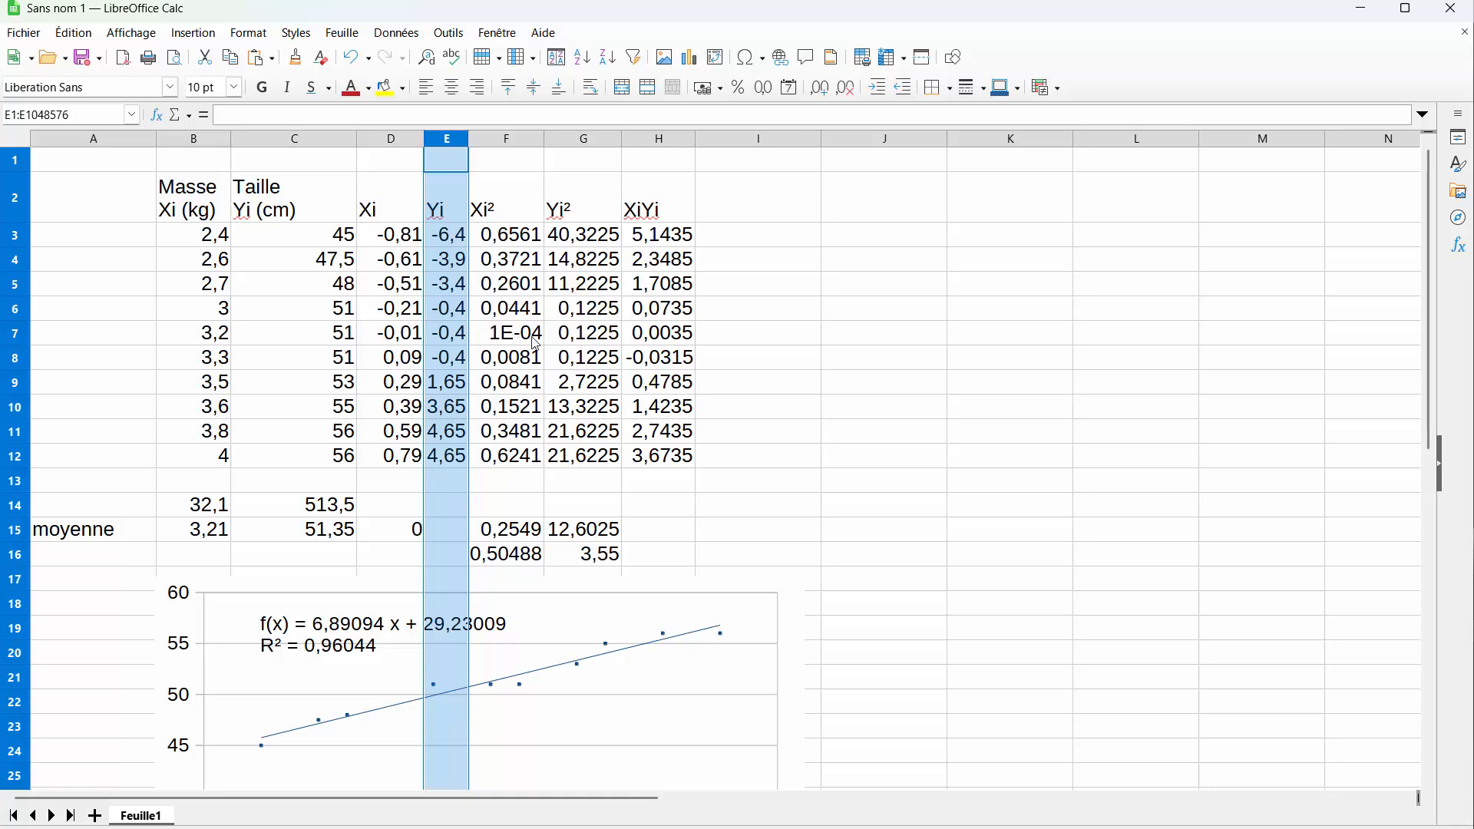
{"action": "left_click", "coordinate": [536, 343]}
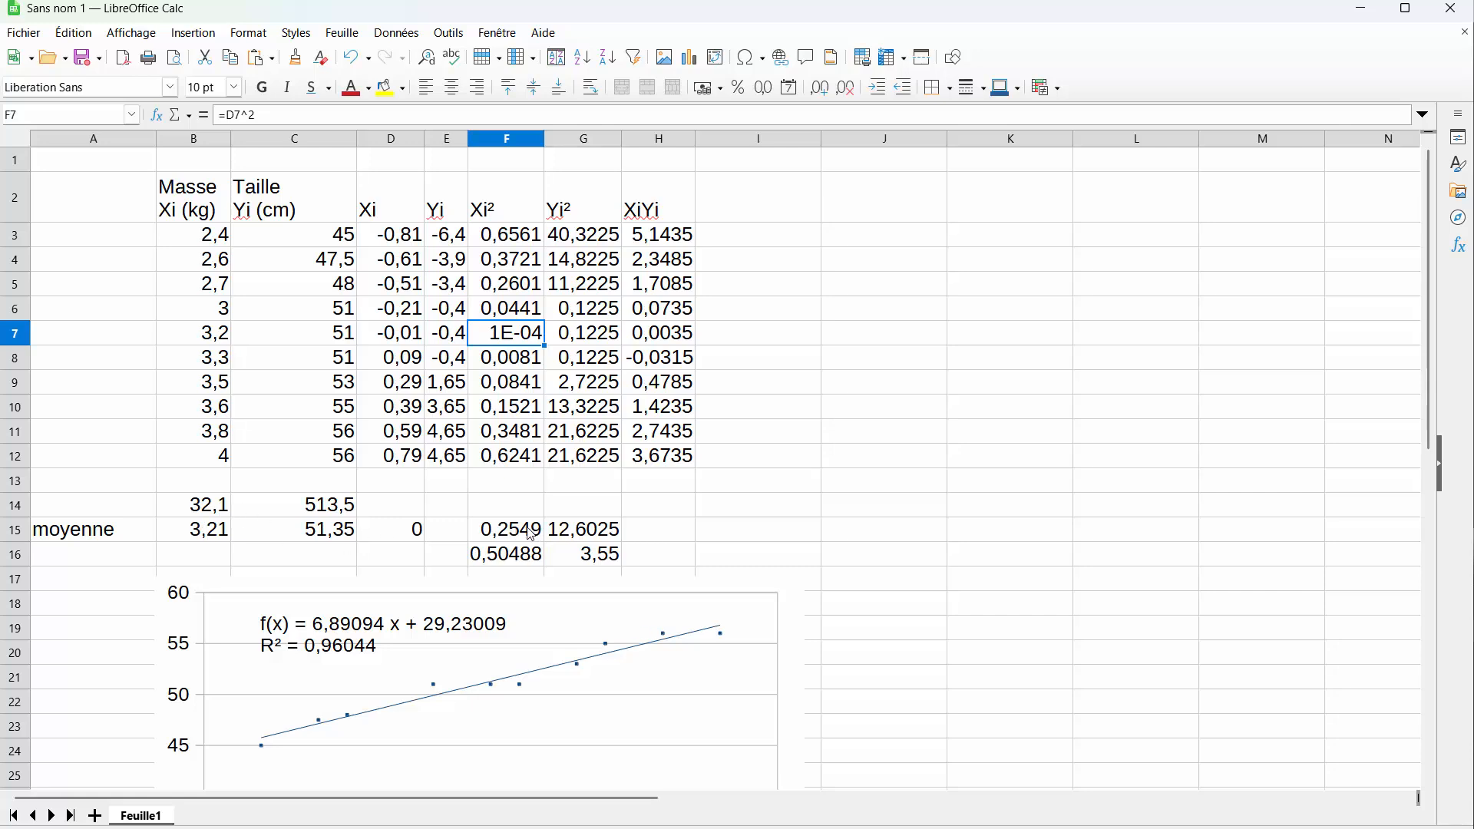
Step: Compute the mean of the XiYi column in H15 with =MOYENNE(H3:H12)
{"action": "left_click", "coordinate": [661, 535]}
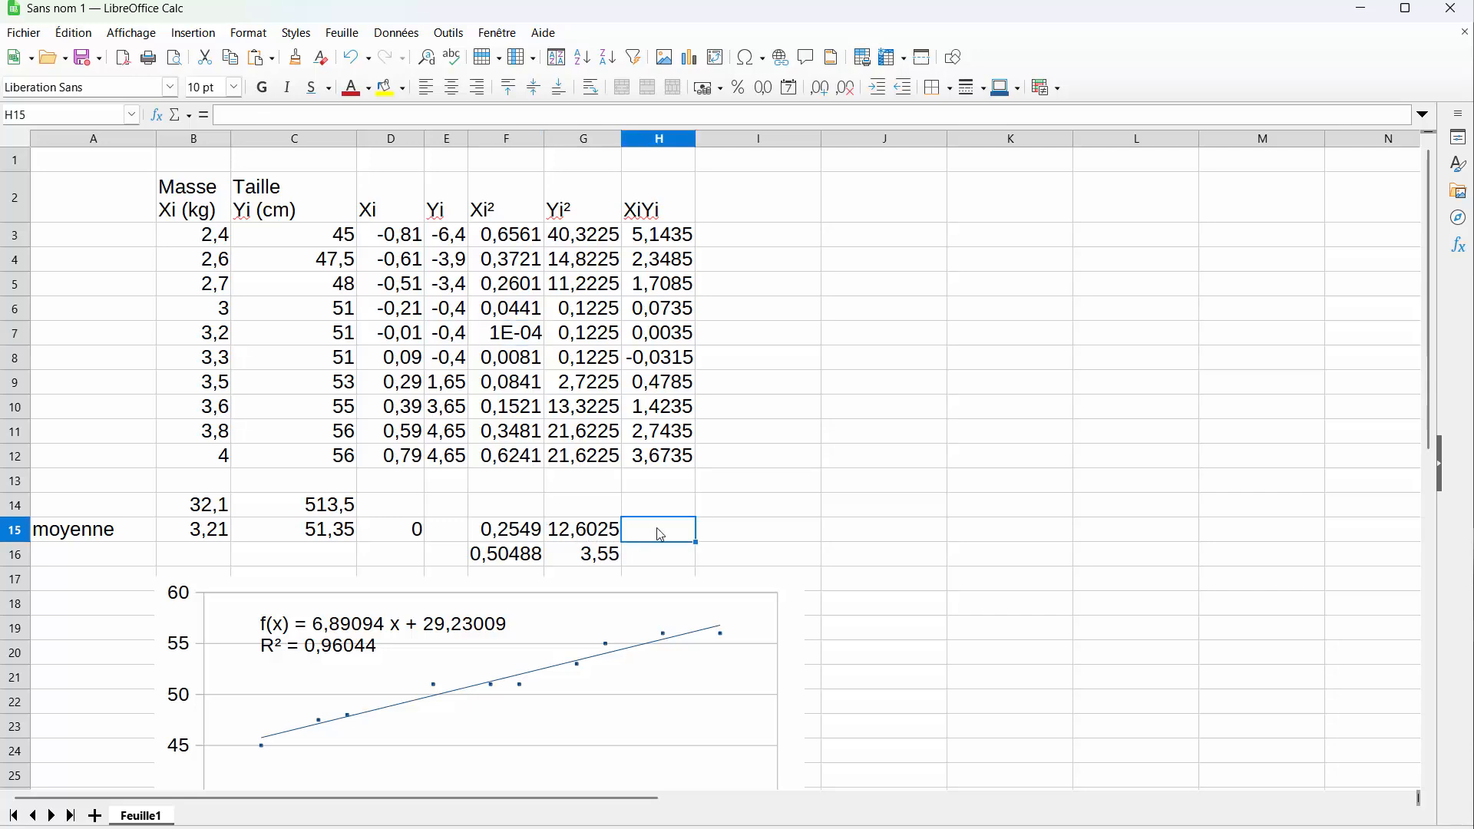
{"action": "type", "text": "=moyenn"}
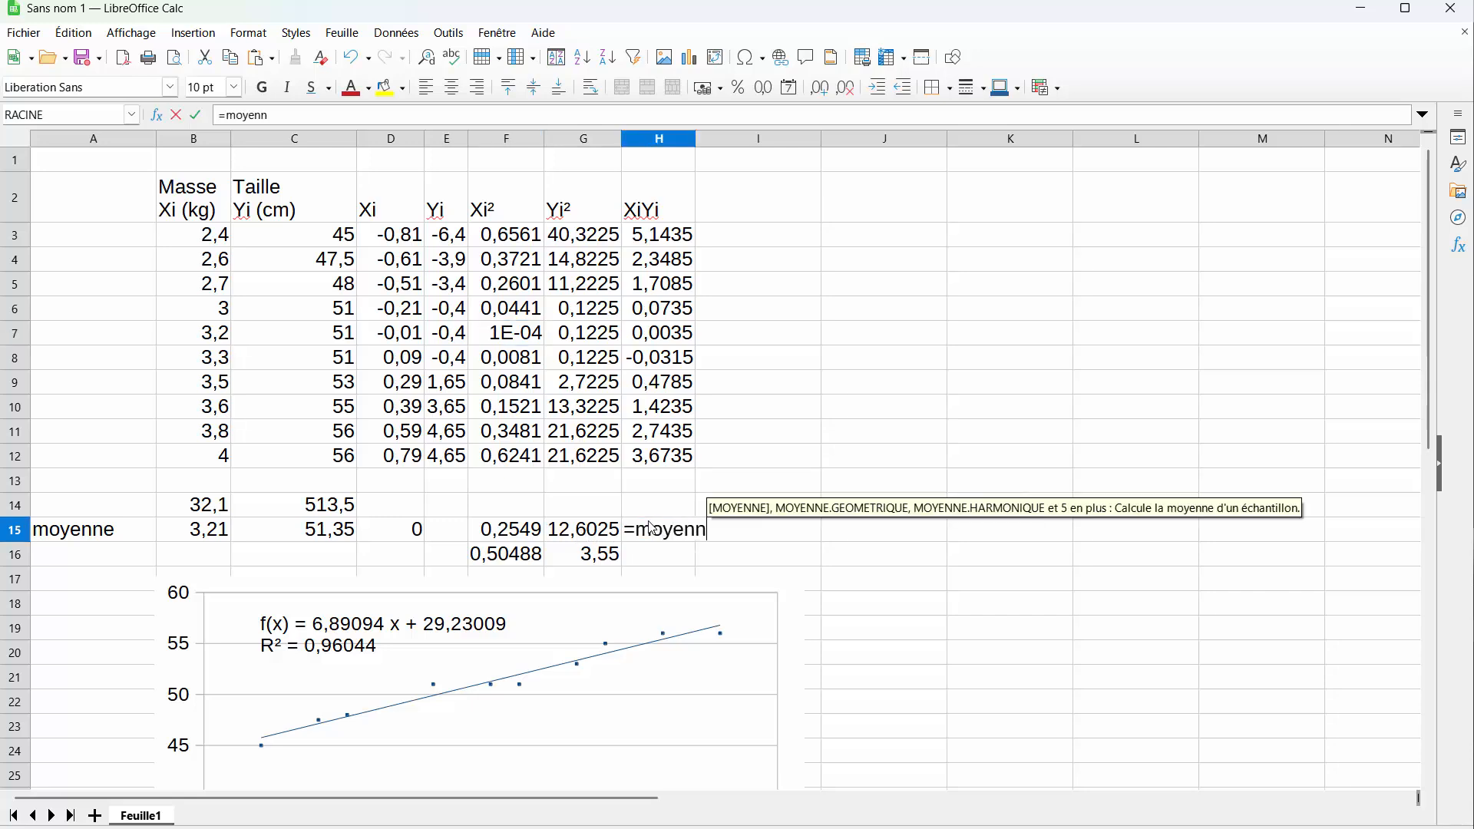
{"action": "key", "text": "Return"}
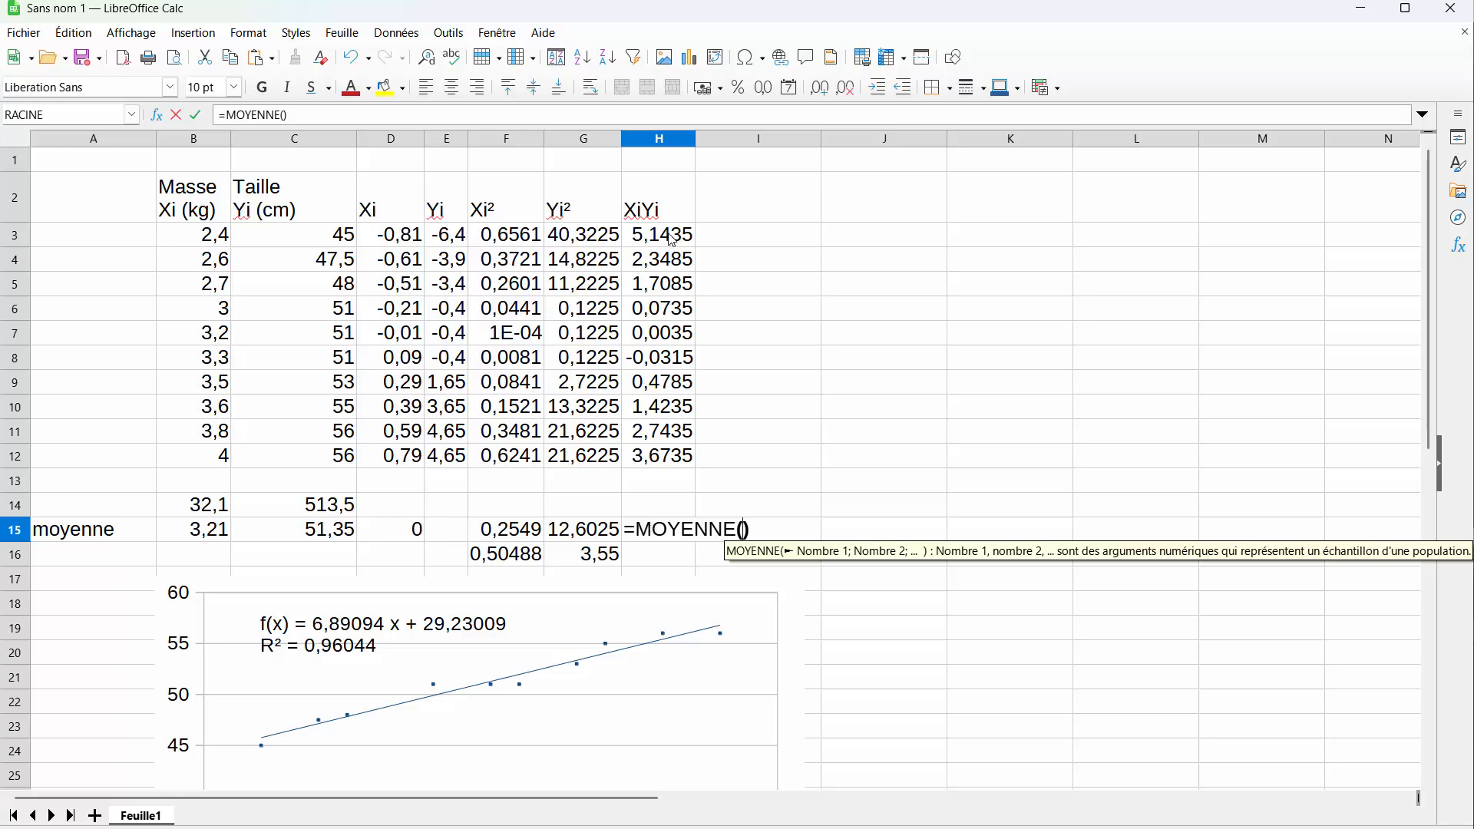
{"action": "left_click_drag", "start_coordinate": [672, 239], "coordinate": [671, 448]}
{"action": "key", "text": "Return"}
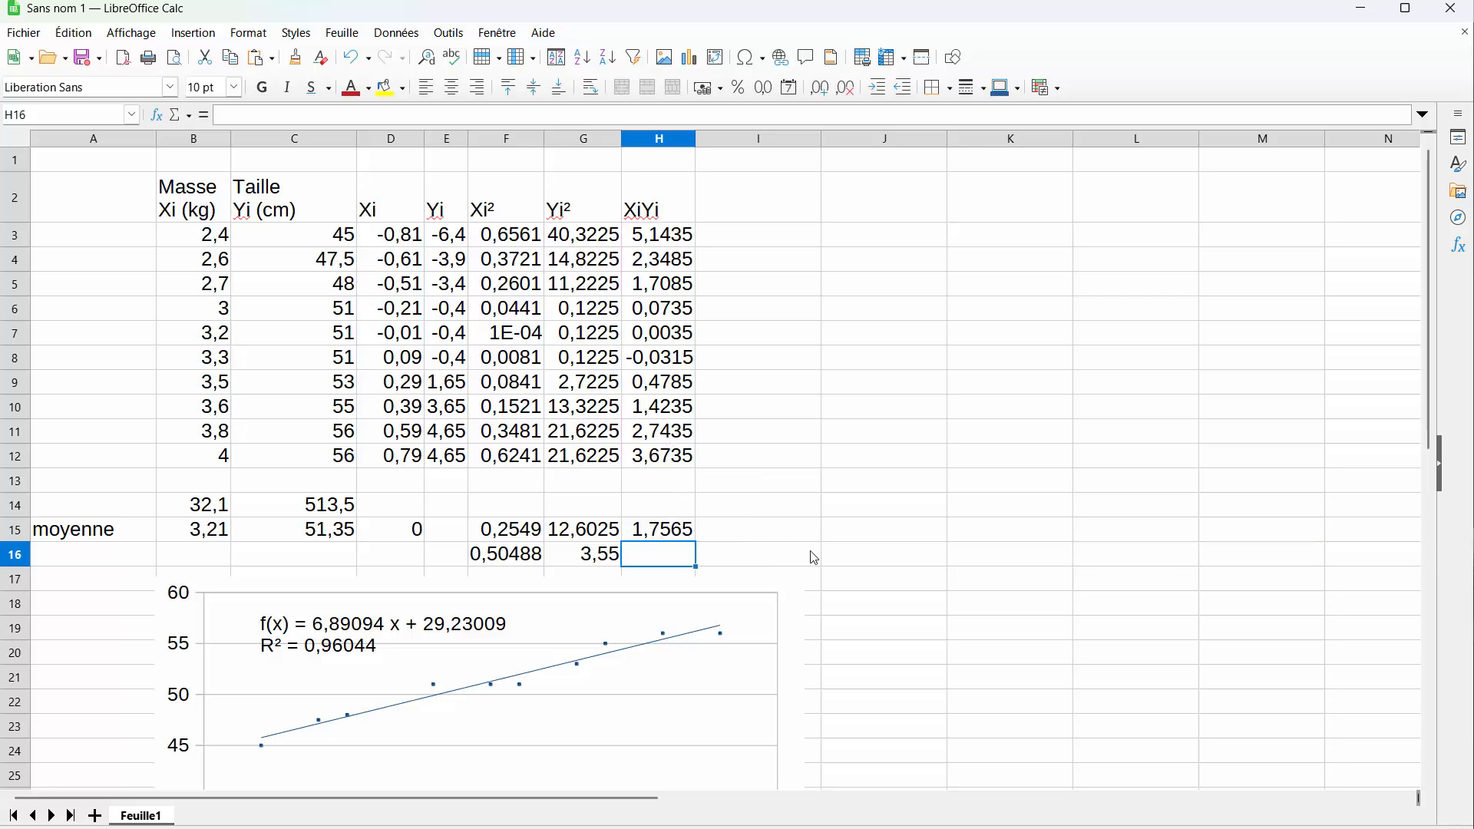
Step: Label J16 as a and compute the slope in K16 with =H15/F15
{"action": "left_click", "coordinate": [859, 563]}
{"action": "type", "text": "a"}
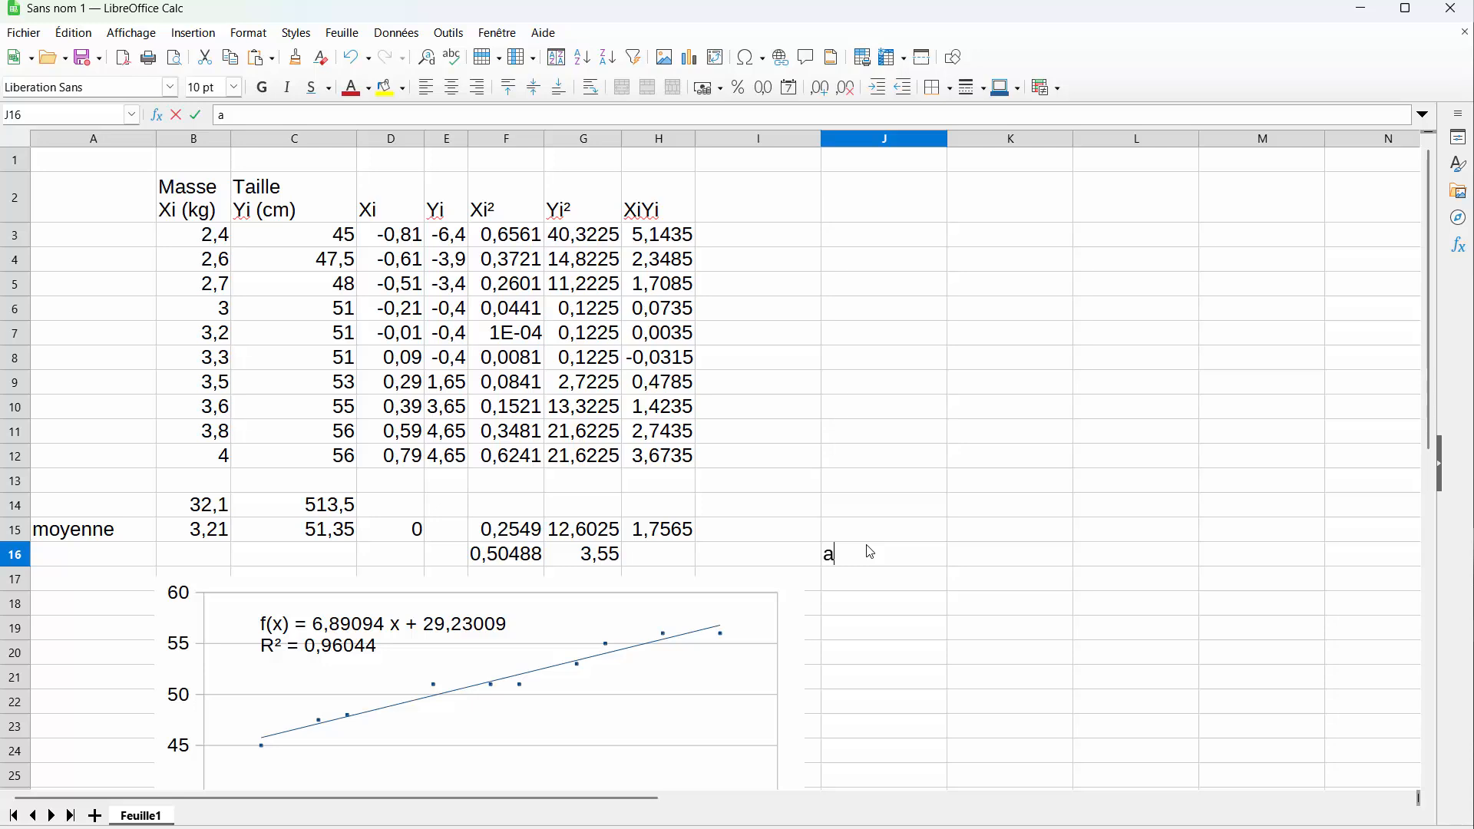
{"action": "left_click", "coordinate": [981, 562]}
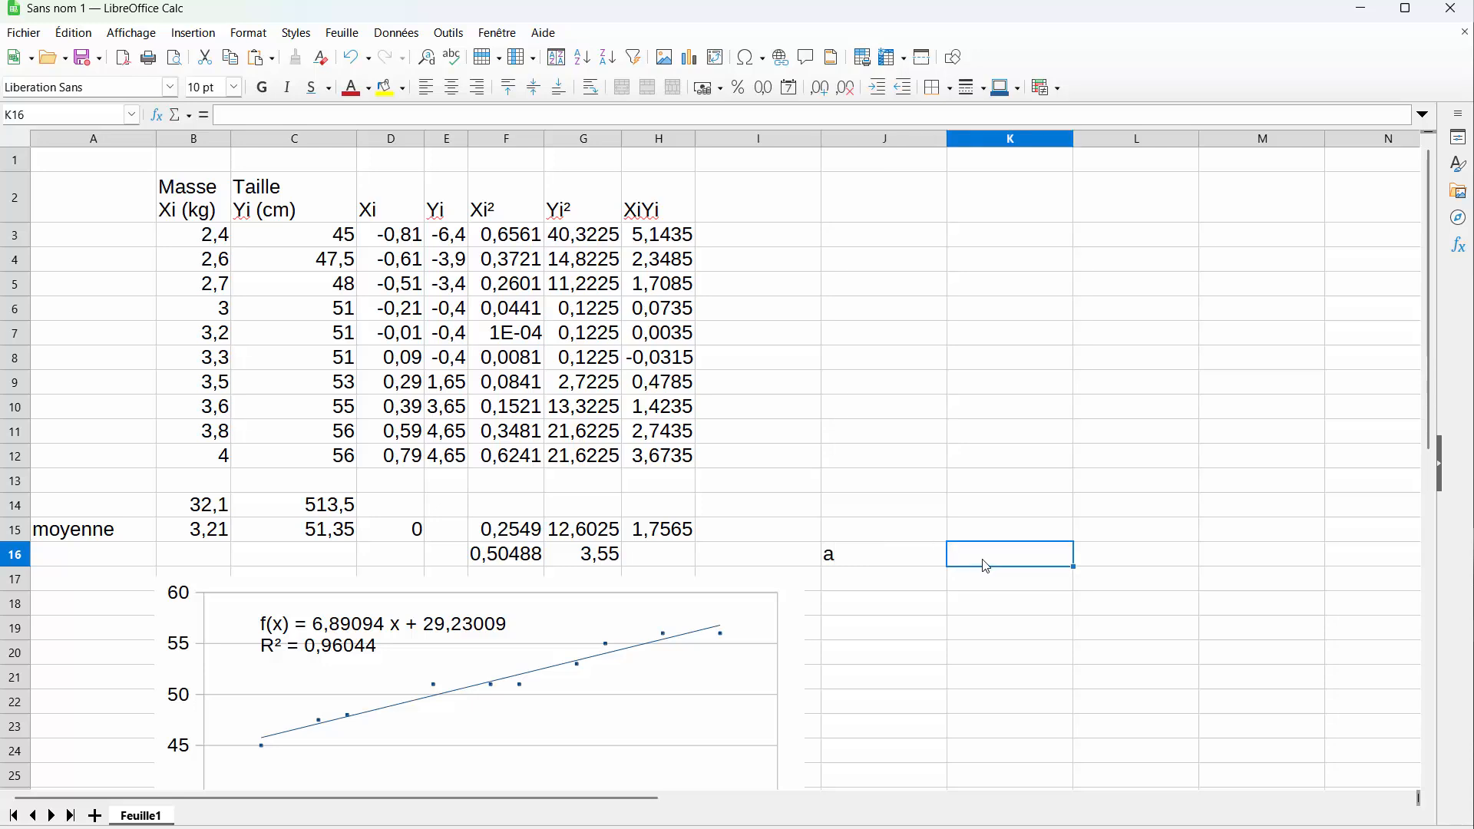
{"action": "type", "text": "="}
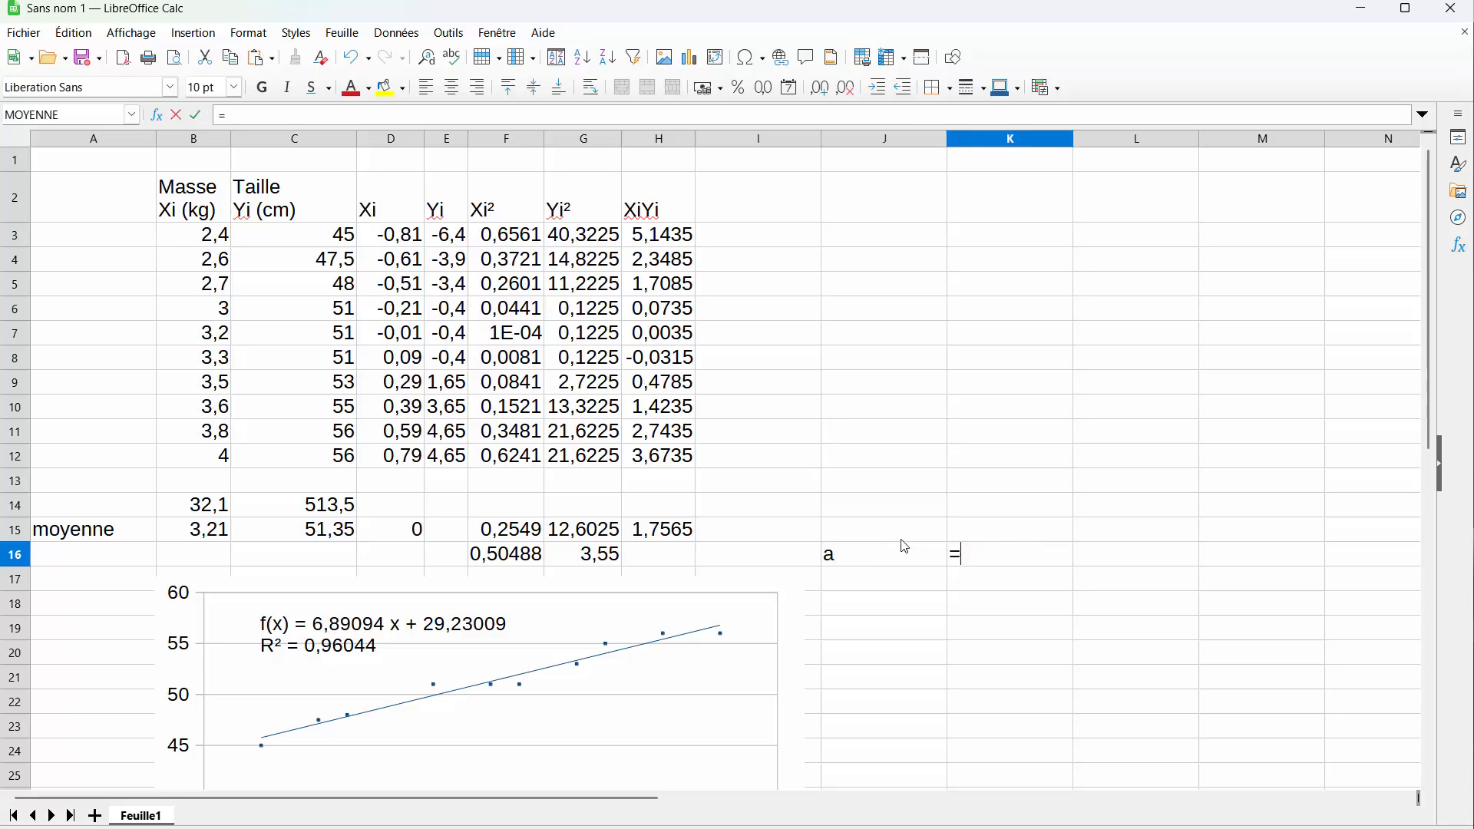
{"action": "left_click", "coordinate": [677, 534]}
{"action": "type", "text": "/"}
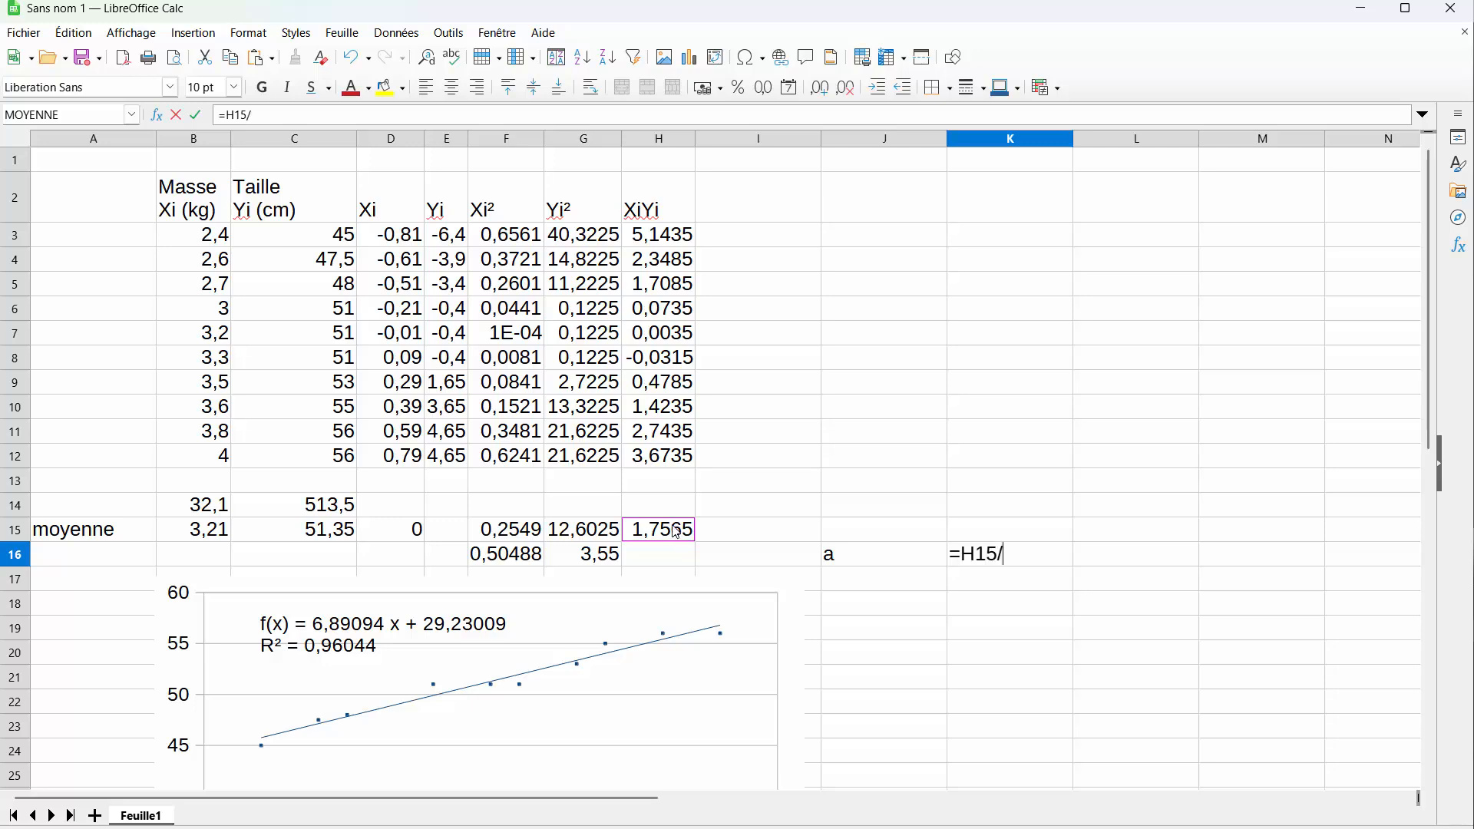
{"action": "left_click", "coordinate": [509, 532]}
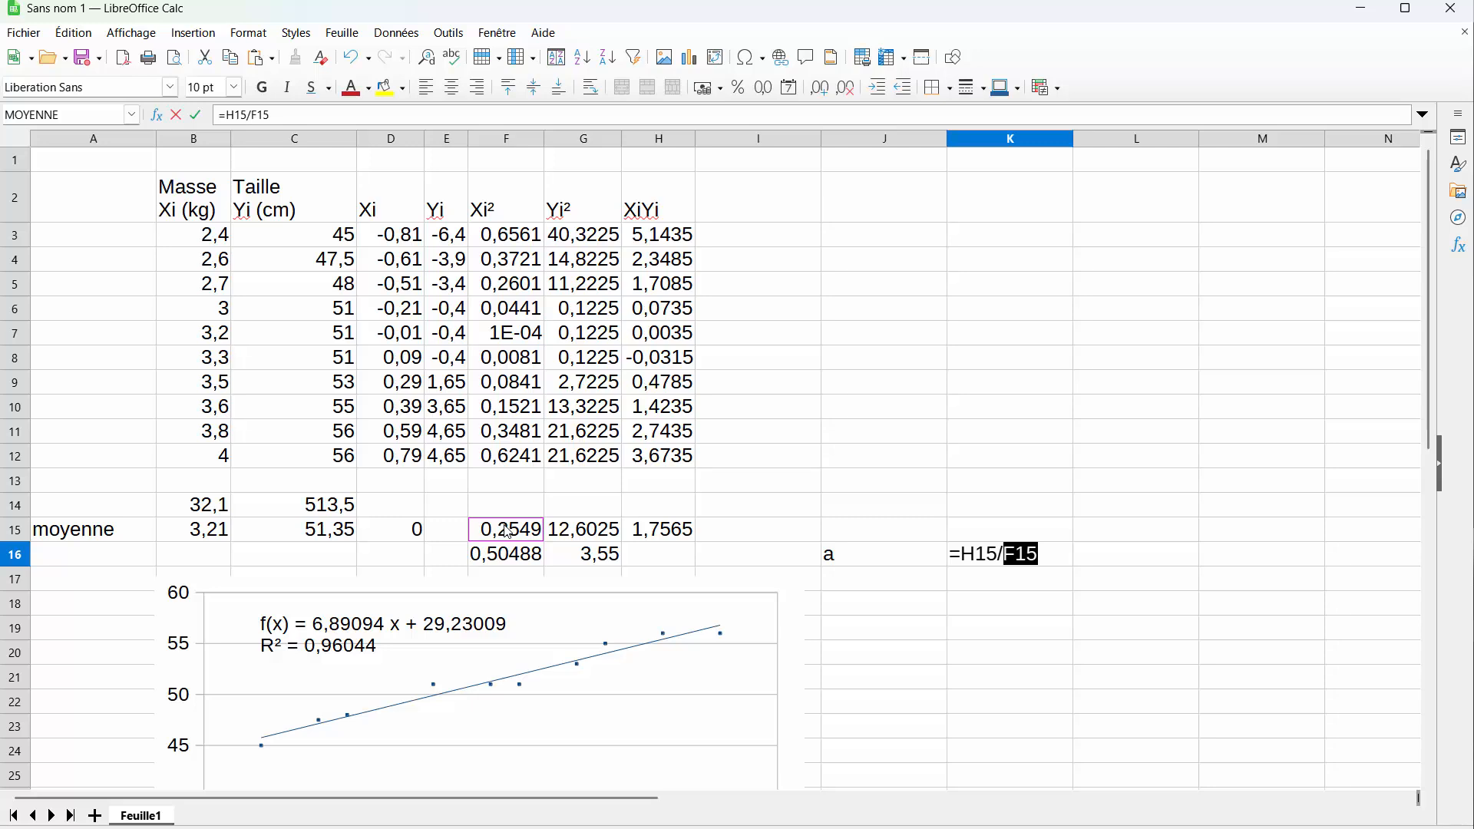
{"action": "key", "text": "Return"}
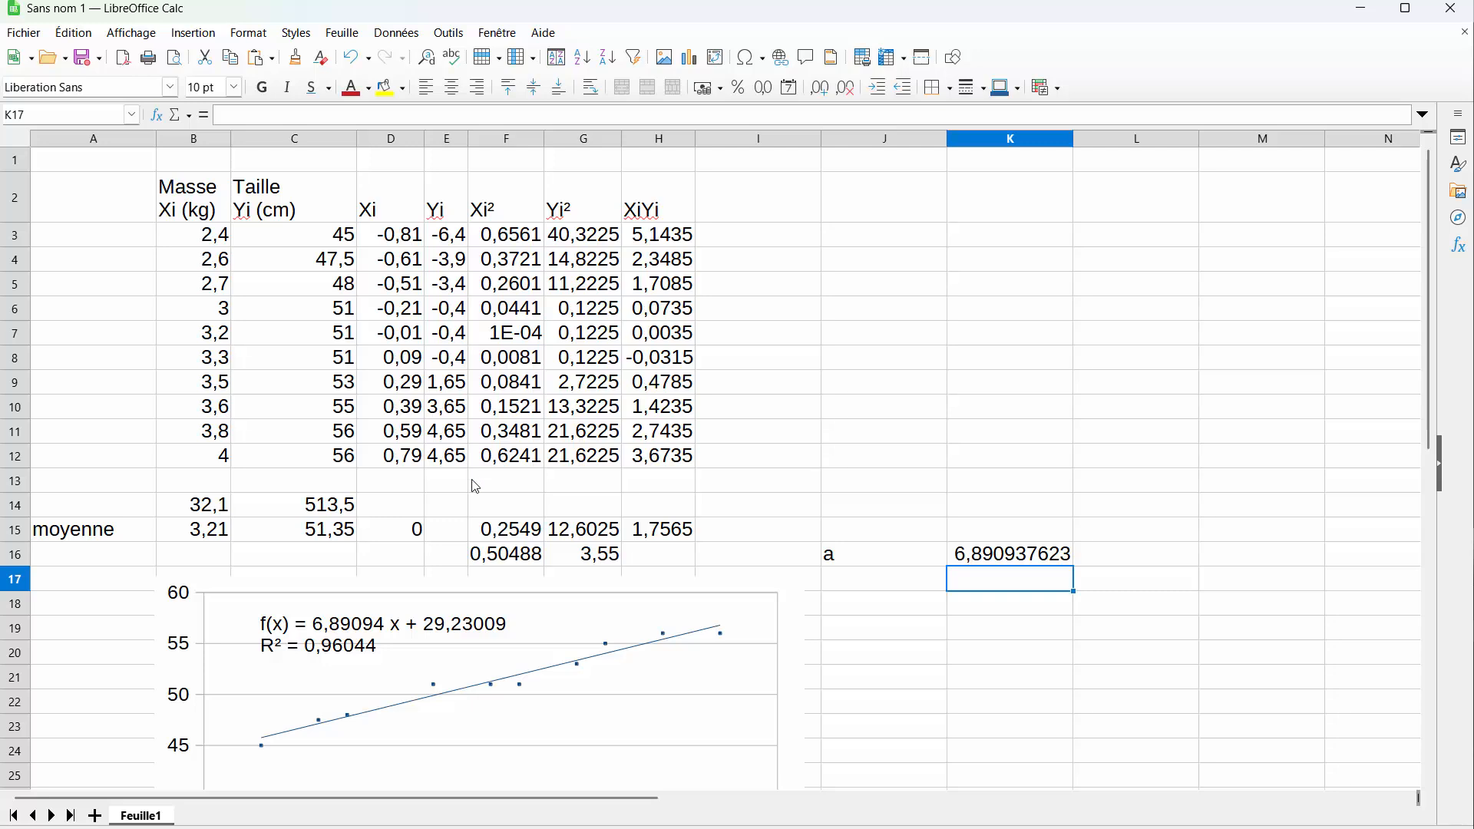
Step: Sum the Xi² column in F14 with =SOMME(F3:F12)
{"action": "left_click", "coordinate": [520, 508]}
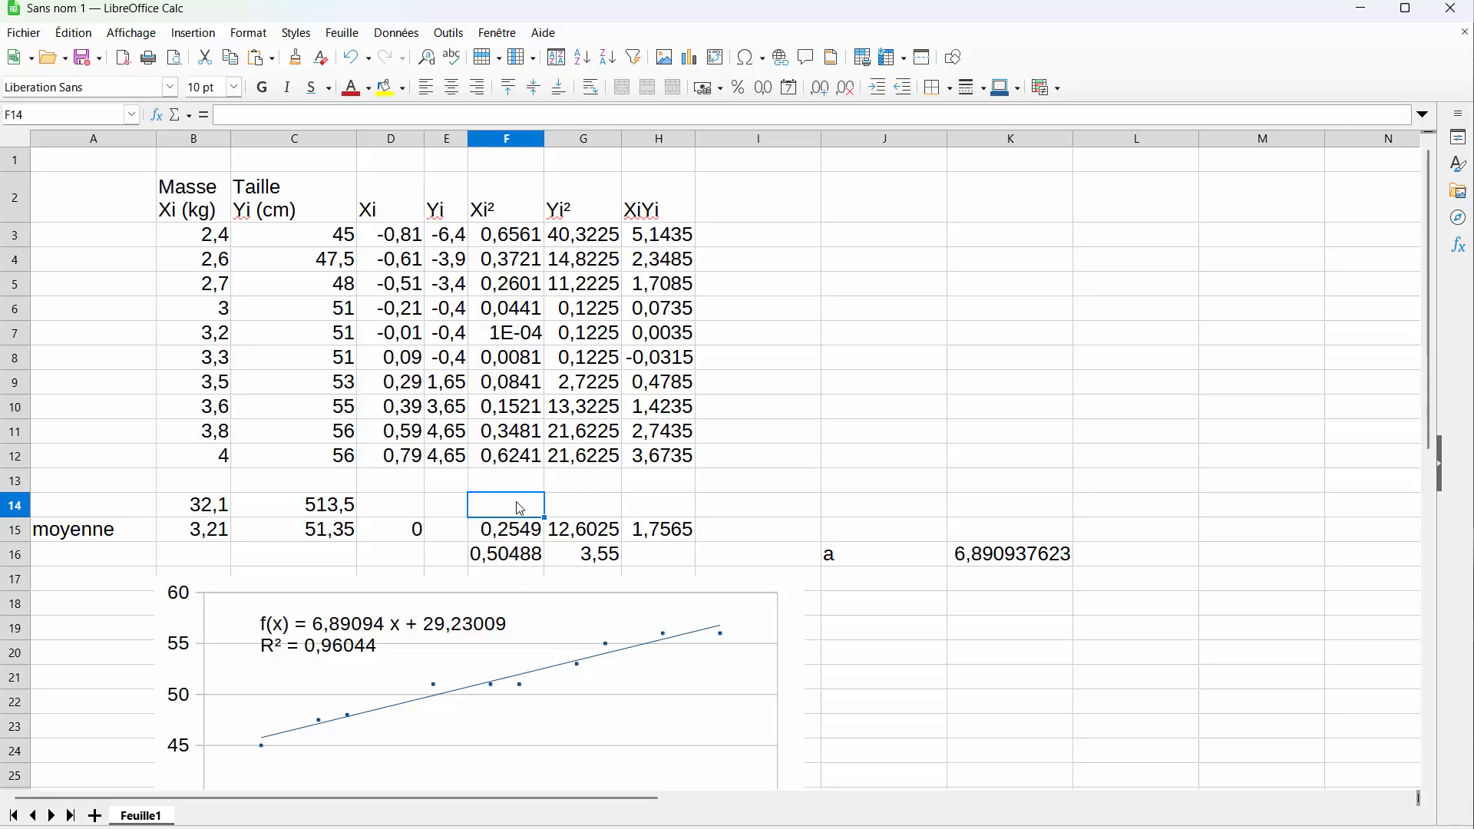
{"action": "type", "text": "=somme"}
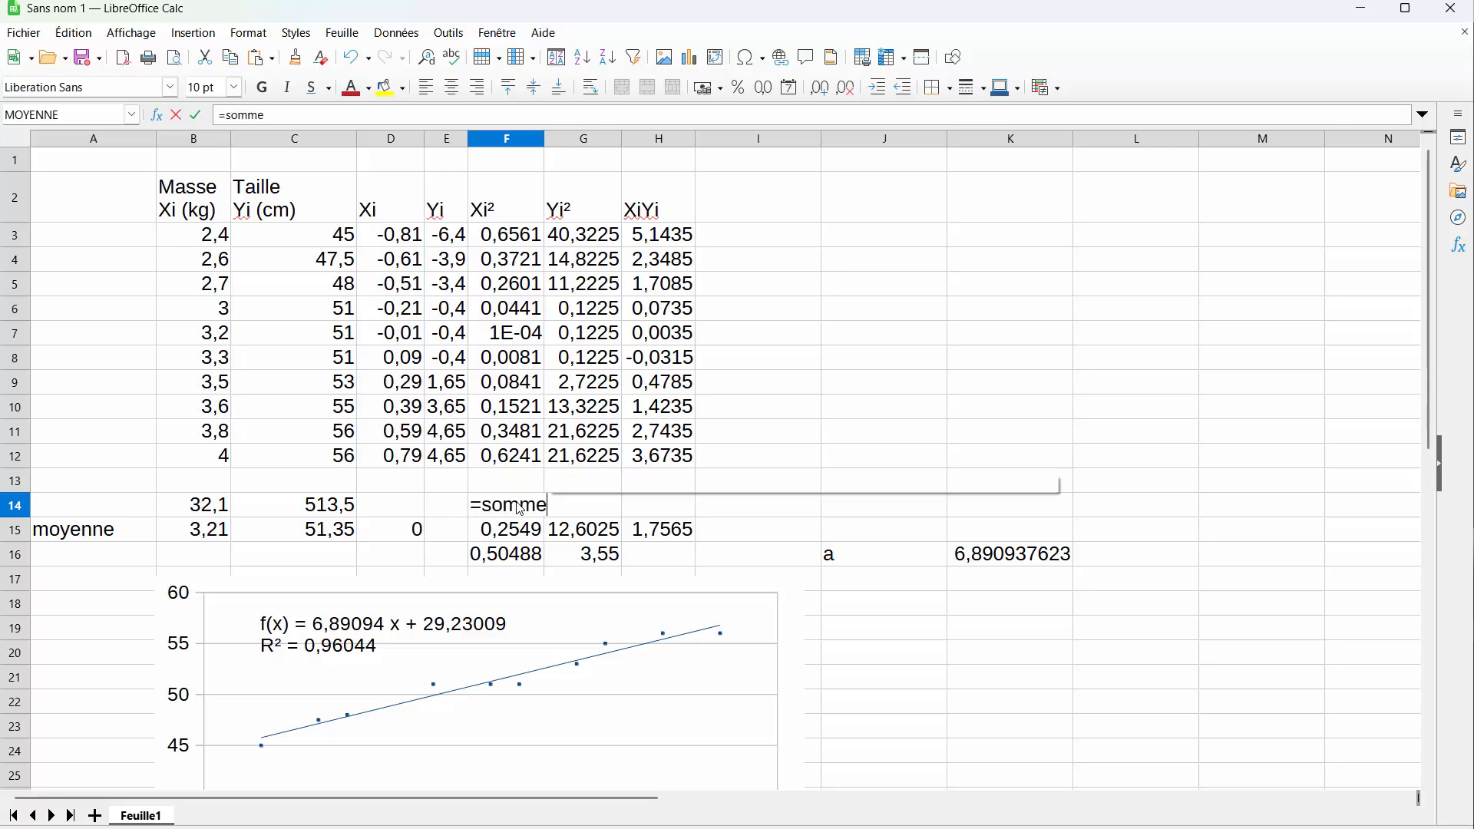
{"action": "key", "text": "Return"}
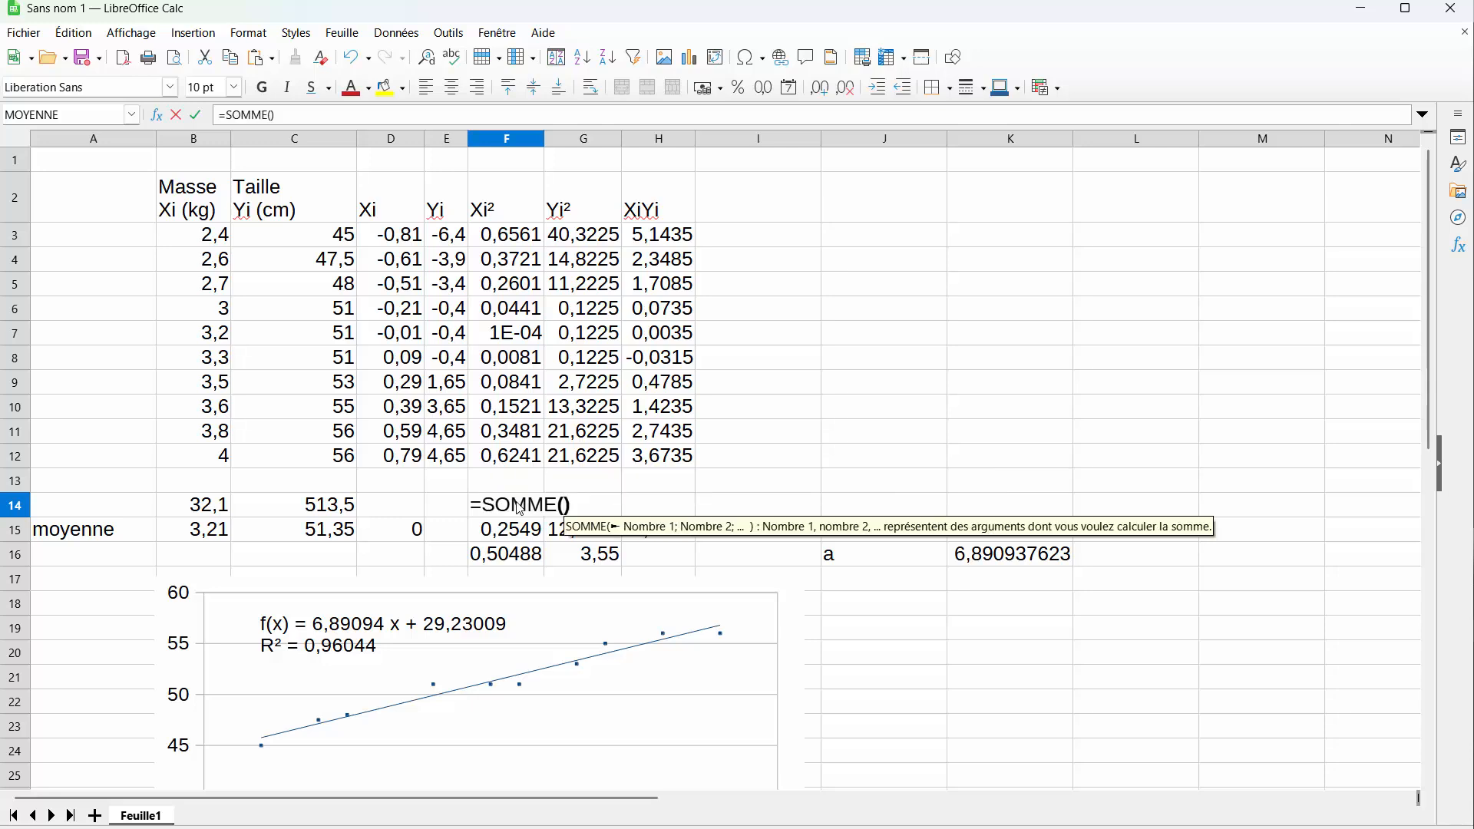
{"action": "left_click_drag", "start_coordinate": [503, 236], "coordinate": [484, 463]}
{"action": "key", "text": "Return"}
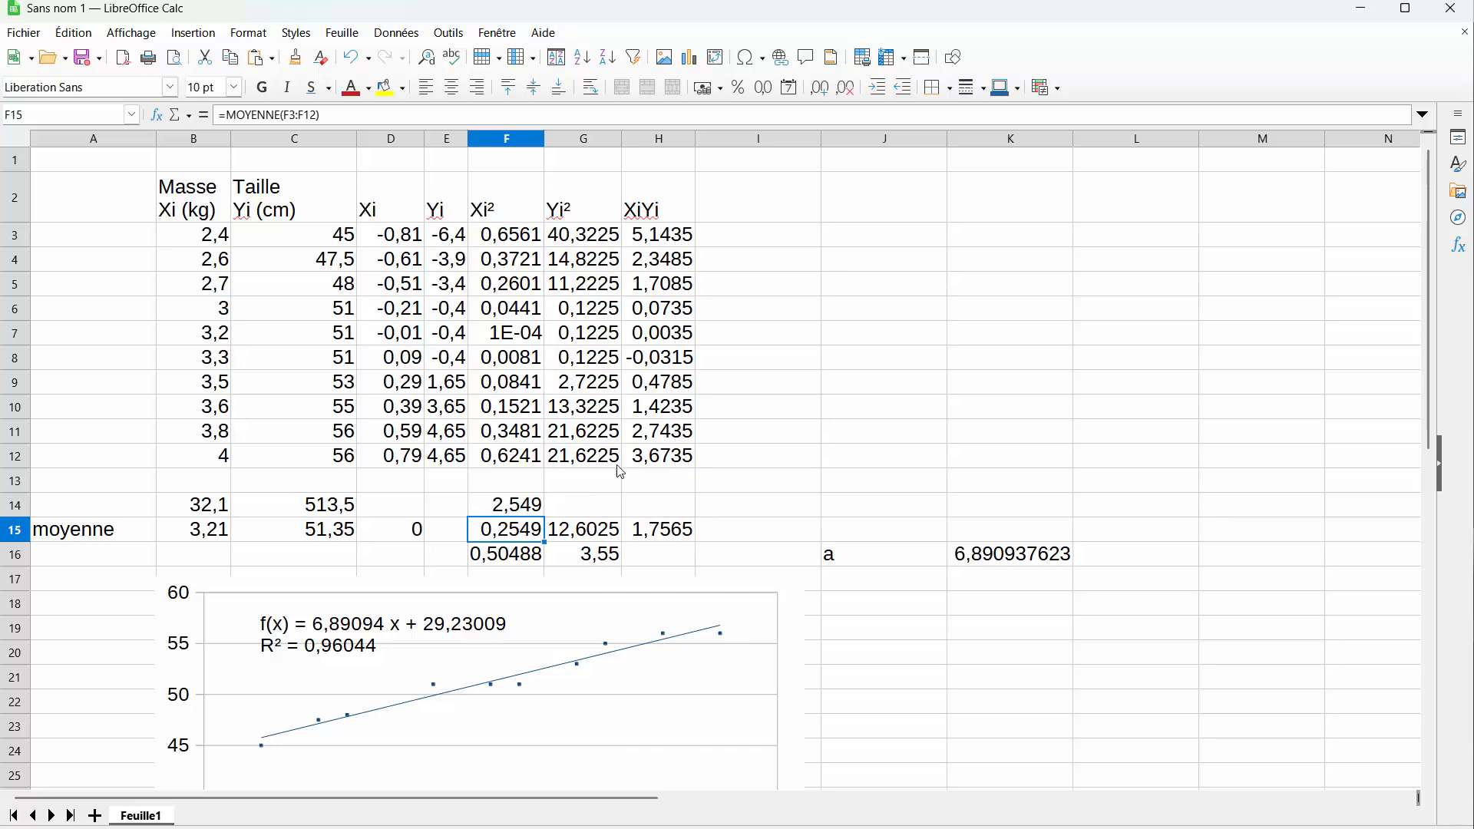
Step: Sum the XiYi column in H14 with =SOMME(H3:H12)
{"action": "left_click", "coordinate": [660, 509]}
{"action": "type", "text": "=somme"}
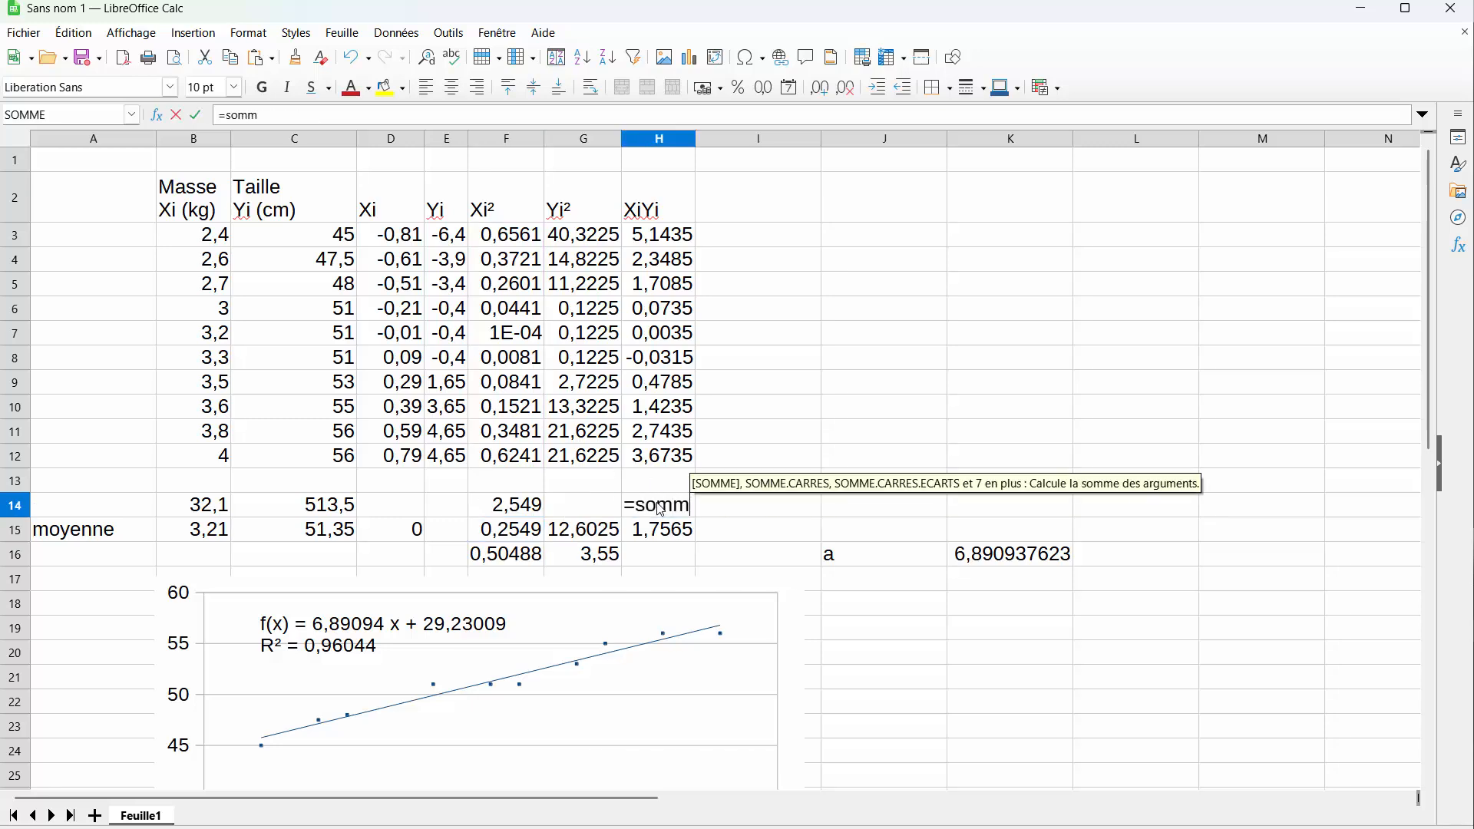
{"action": "key", "text": "Return"}
{"action": "left_click_drag", "start_coordinate": [680, 240], "coordinate": [668, 453]}
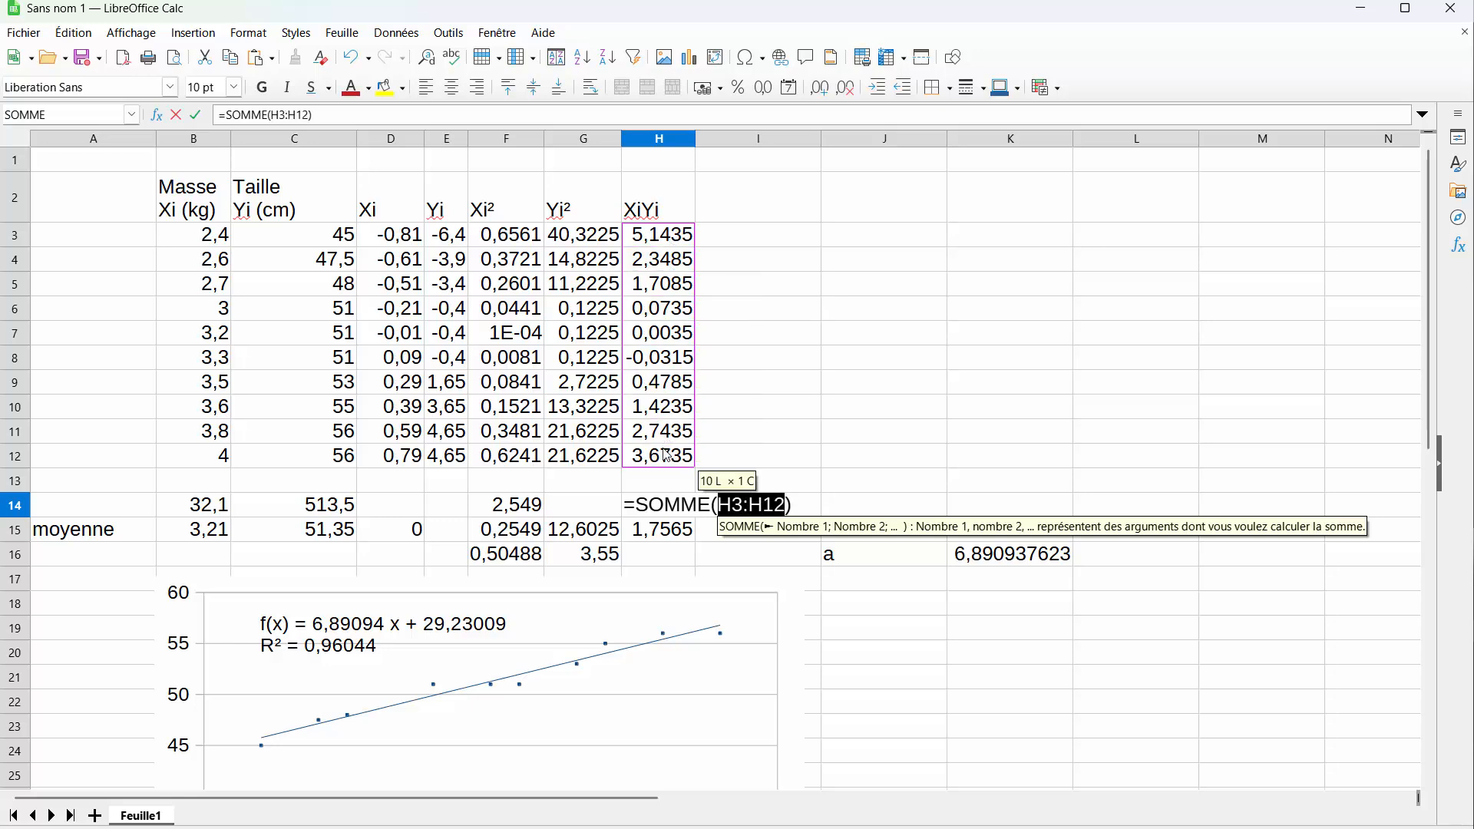
{"action": "key", "text": "Return"}
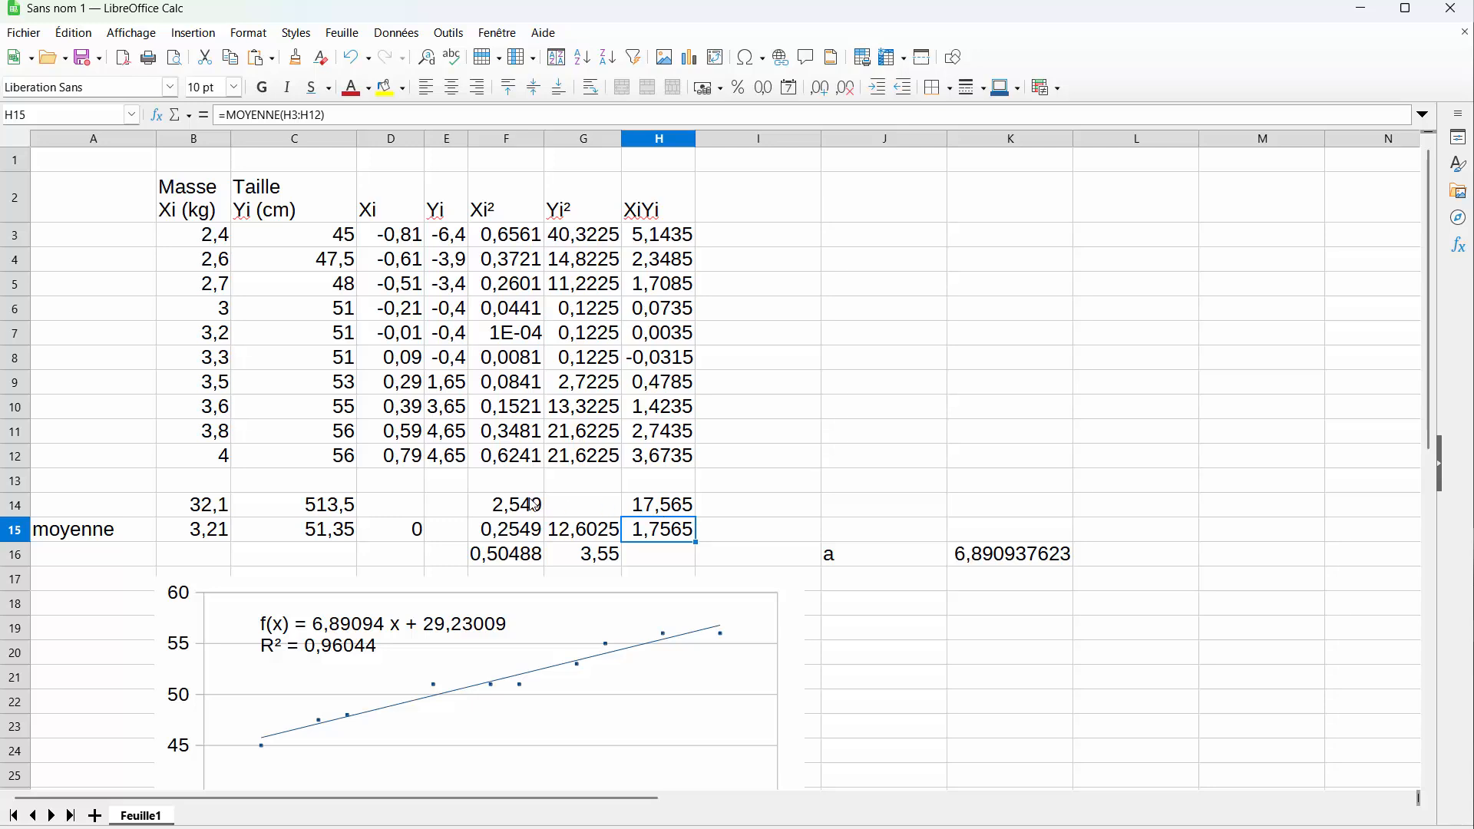
Step: Compute the slope from the sums in K15 with =H14/F14, above the existing slope value
{"action": "left_click", "coordinate": [980, 530]}
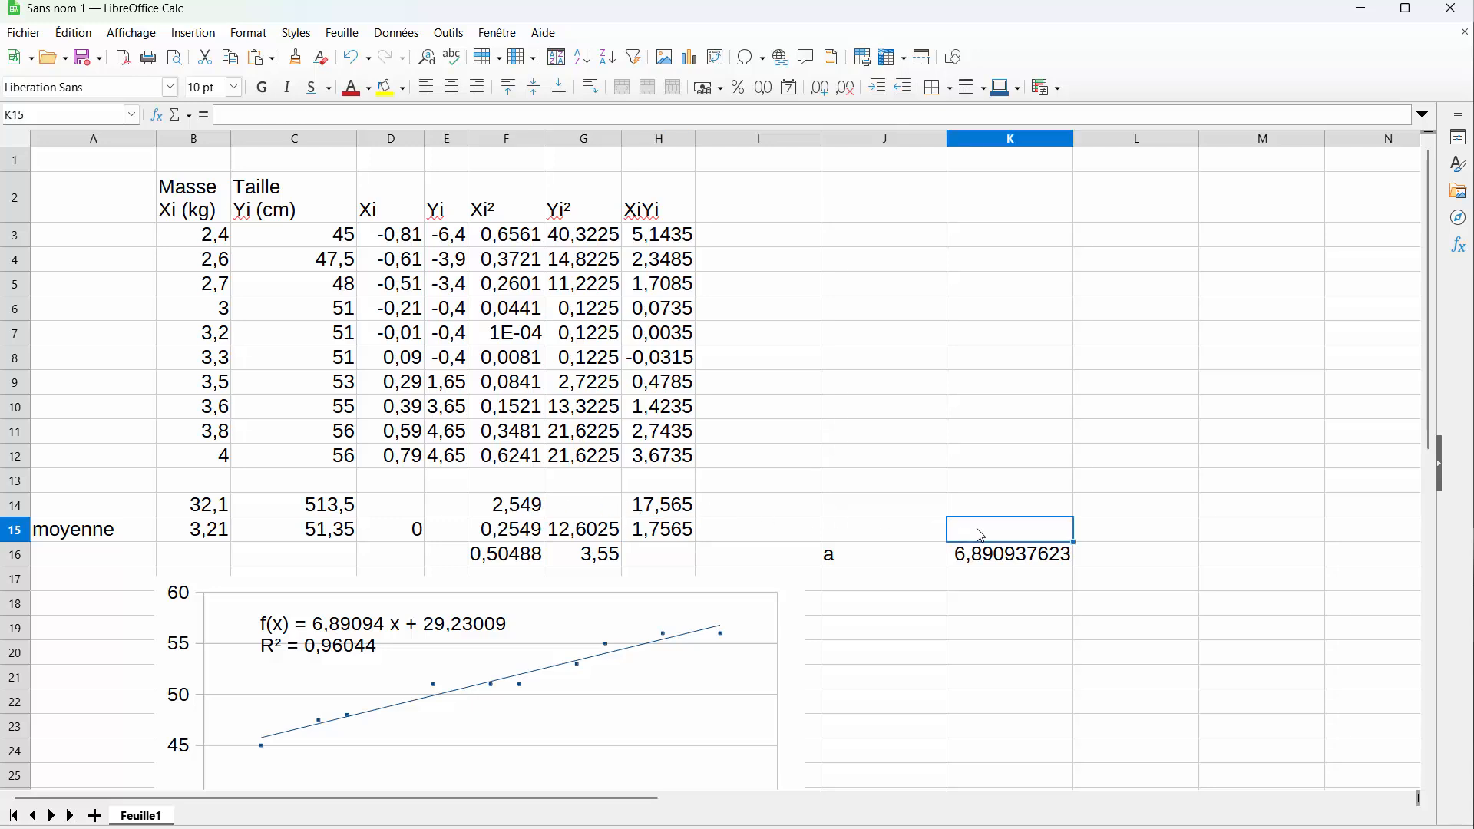
{"action": "type", "text": "="}
{"action": "left_click", "coordinate": [676, 505]}
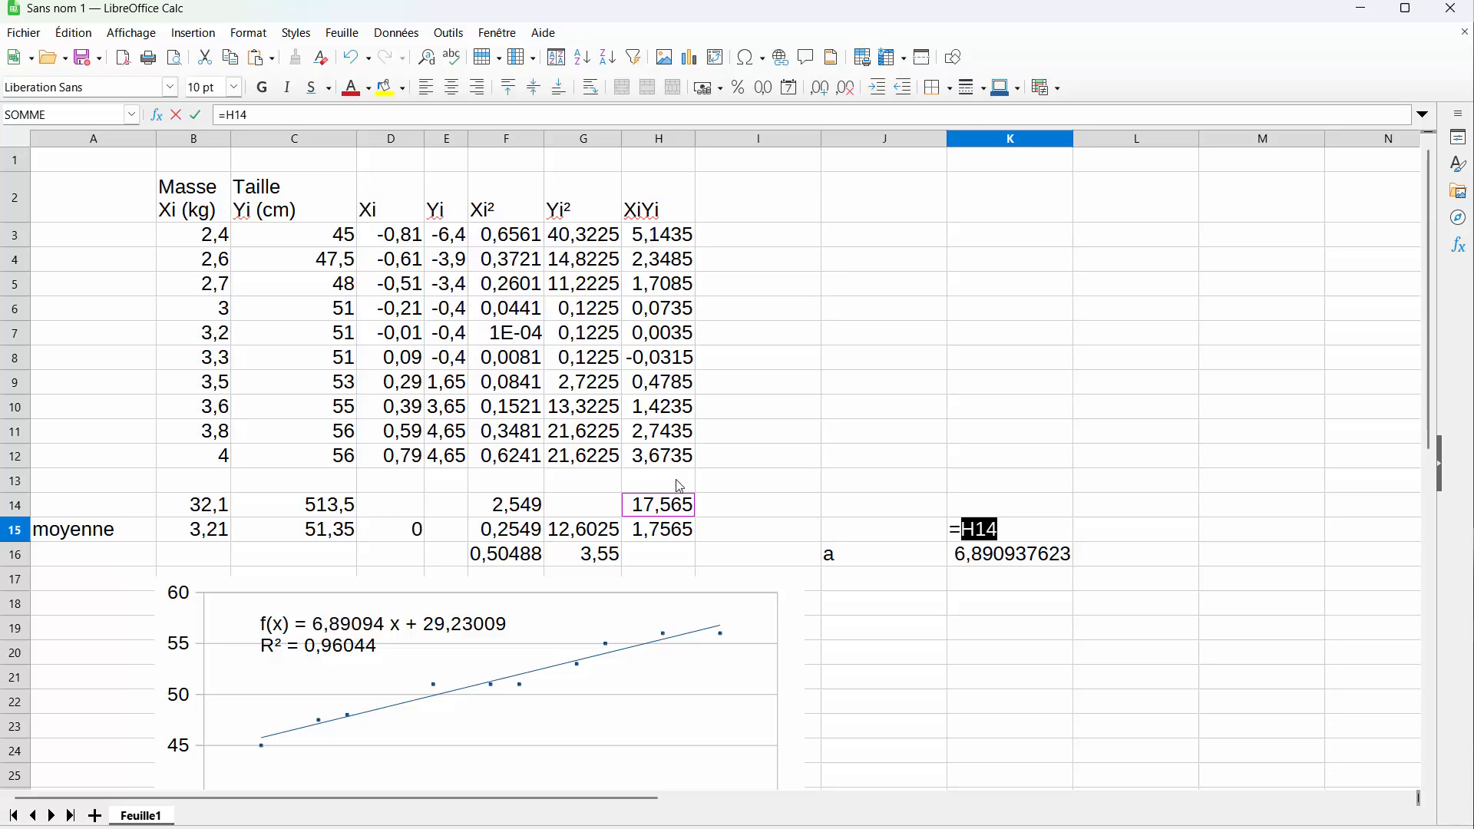
{"action": "type", "text": "/"}
{"action": "left_click", "coordinate": [528, 507]}
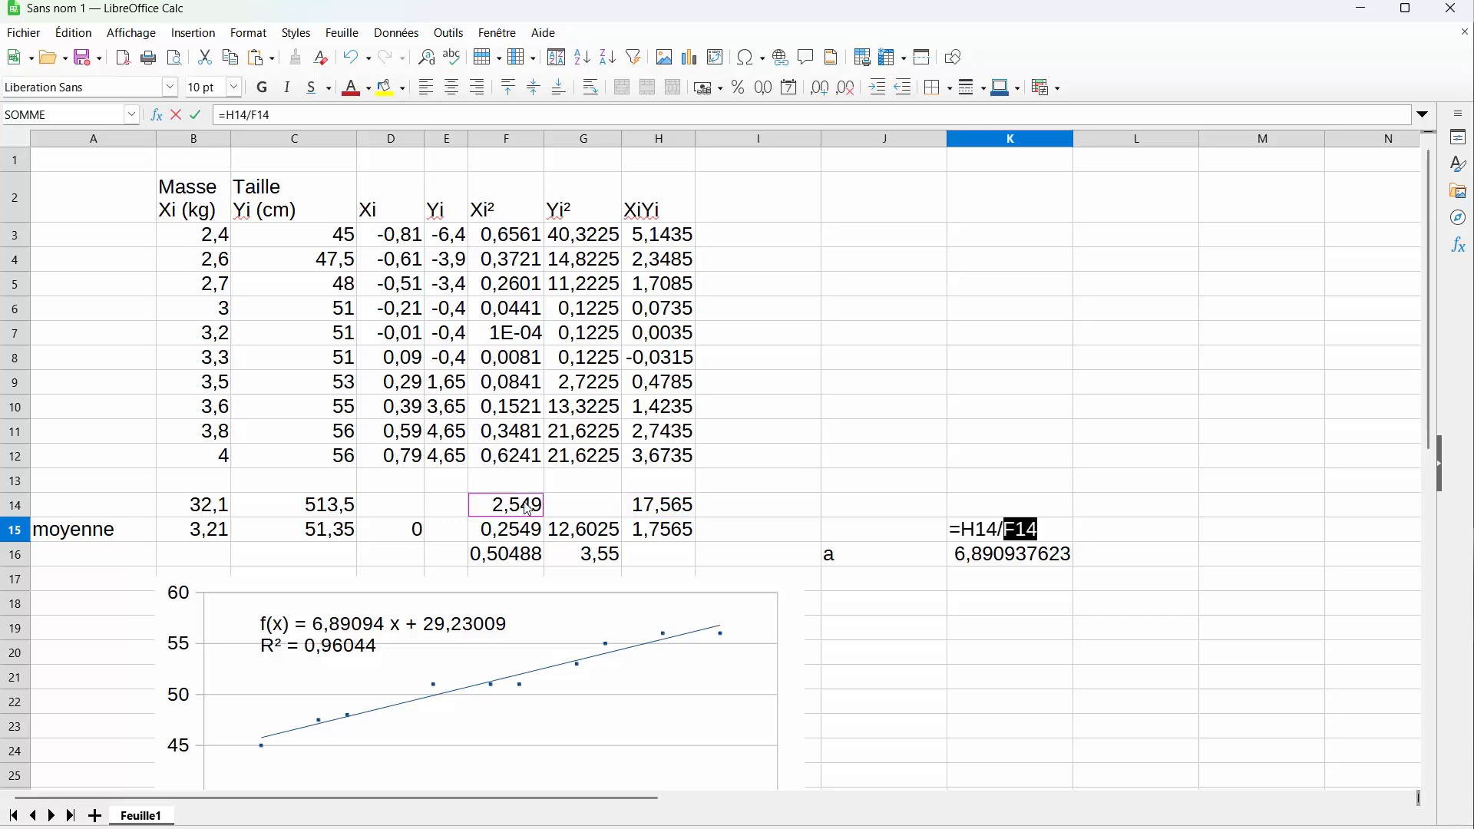
{"action": "key", "text": "Return"}
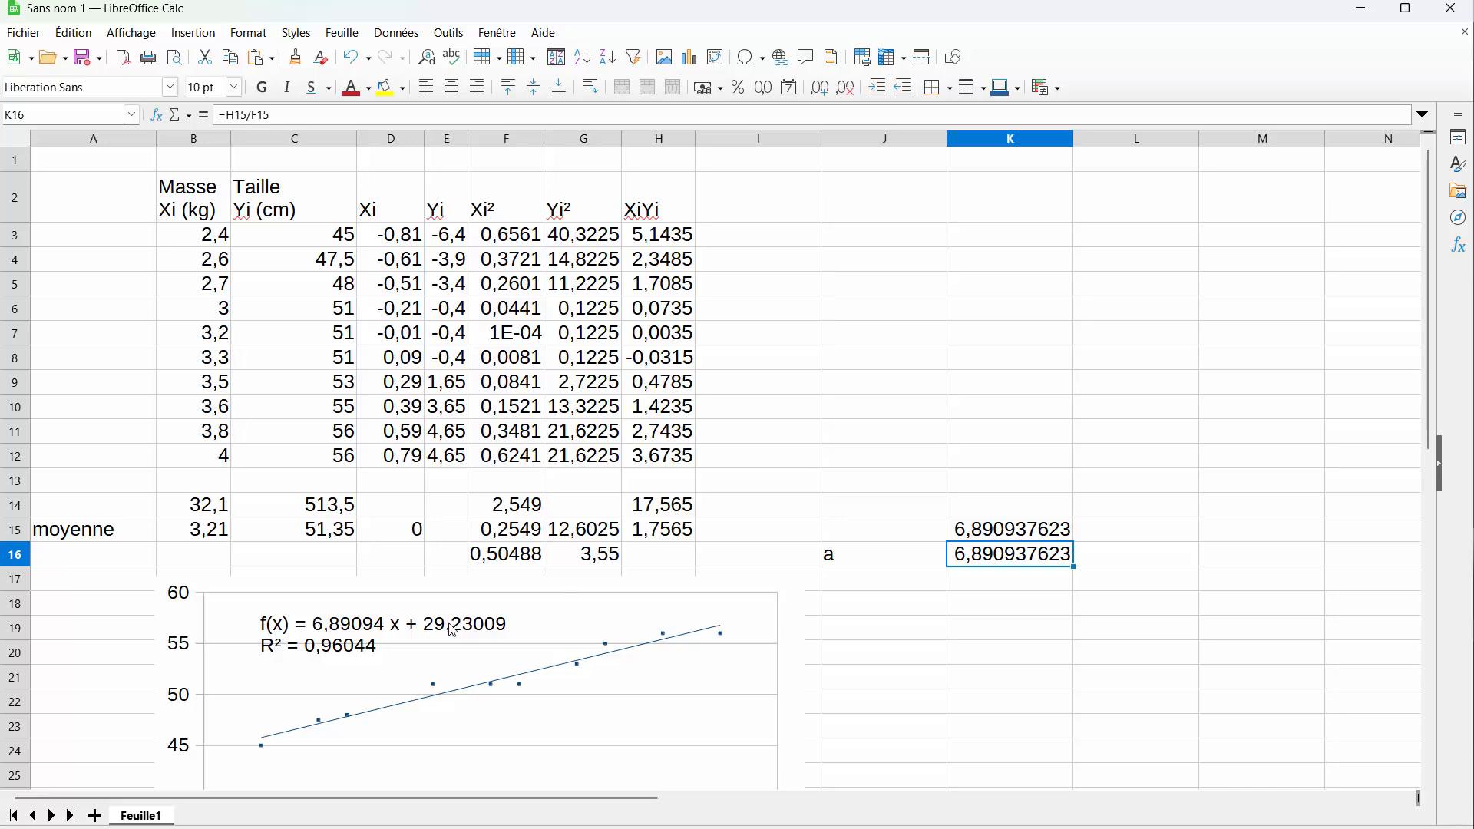
Step: Label J17 as b and select K17 for the intercept formula
{"action": "left_click", "coordinate": [861, 580]}
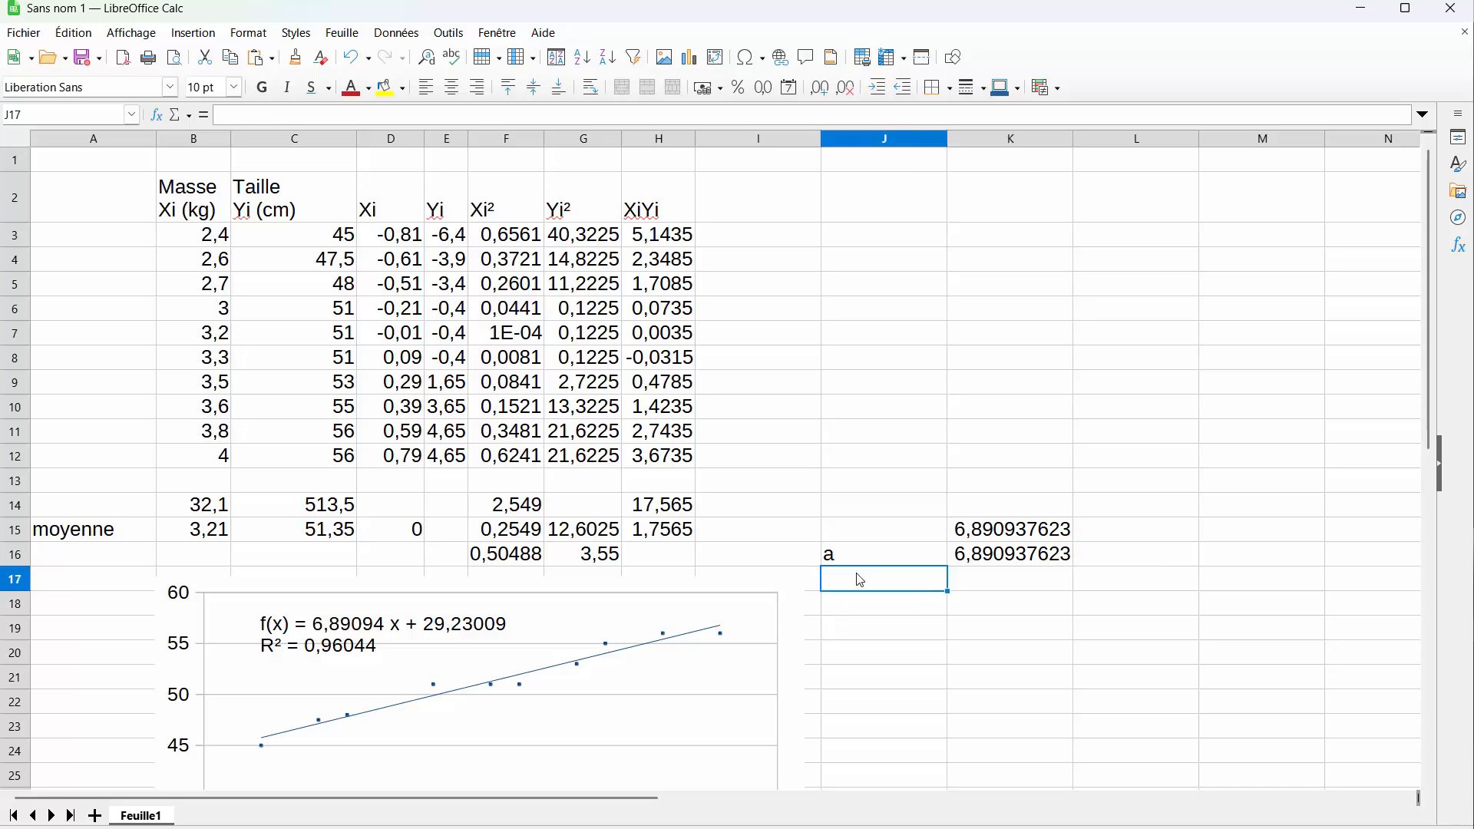
{"action": "type", "text": "b"}
{"action": "left_click", "coordinate": [984, 581]}
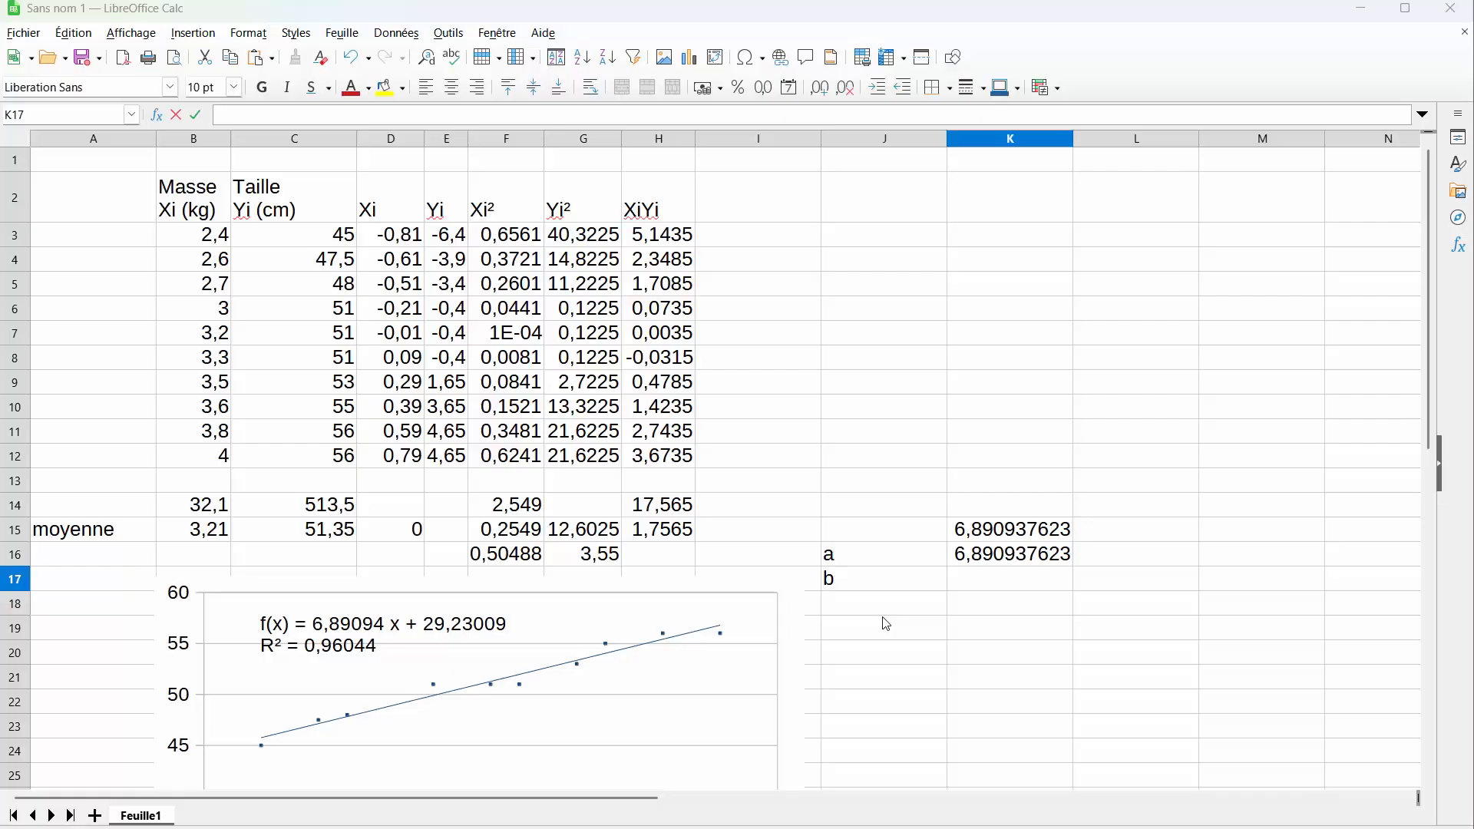
Step: Switch to the OpenBoard whiteboard to review the handwritten formula for b, and return to the LibreOffice Calc sheet
{"action": "key", "text": "alt+Tab"}
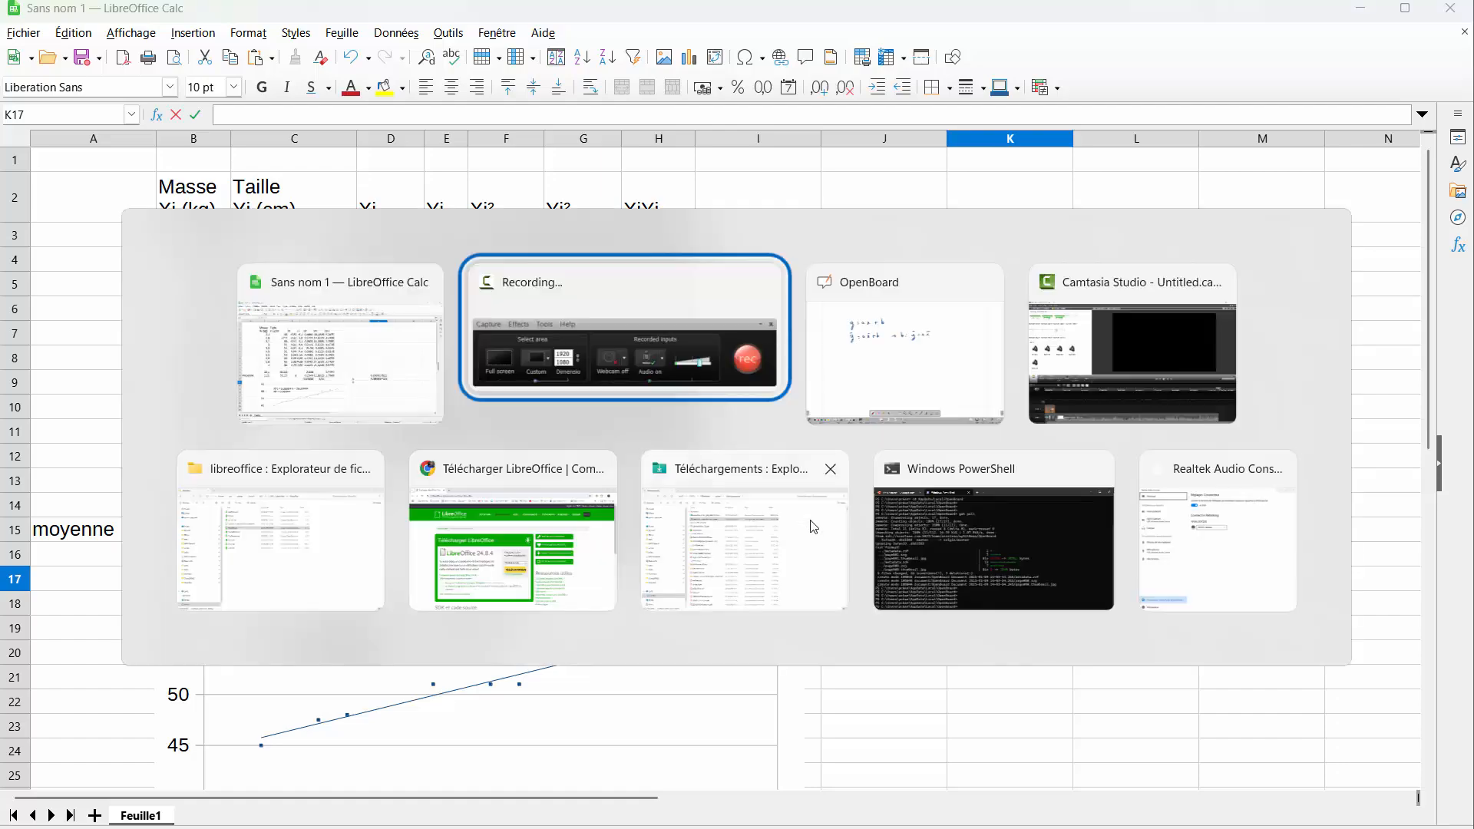
{"action": "key", "text": "alt+Tab"}
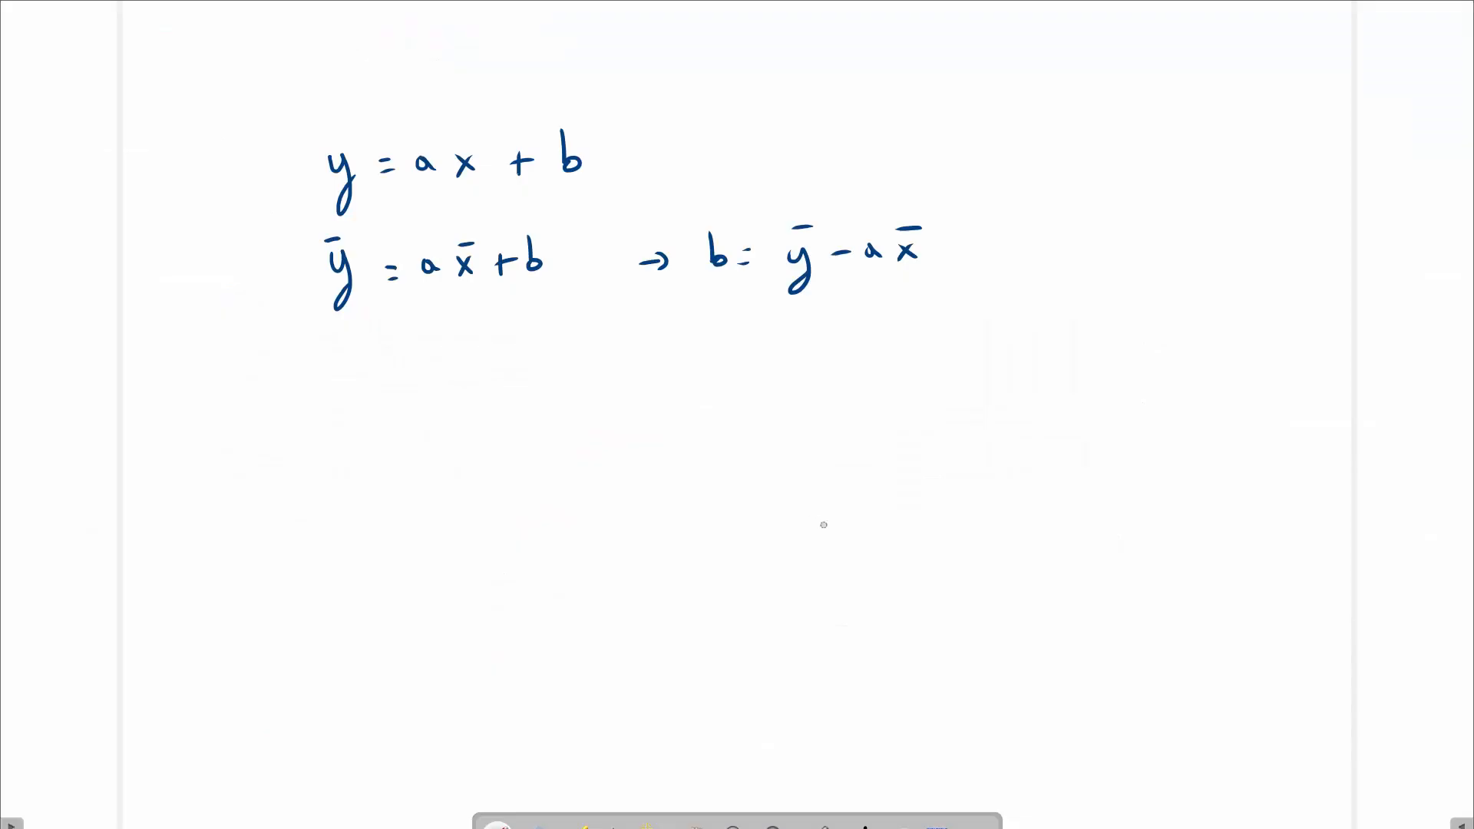
{"action": "key", "text": "alt+Tab"}
{"action": "key", "text": "alt+Tab"}
{"action": "key", "text": "alt+Tab"}
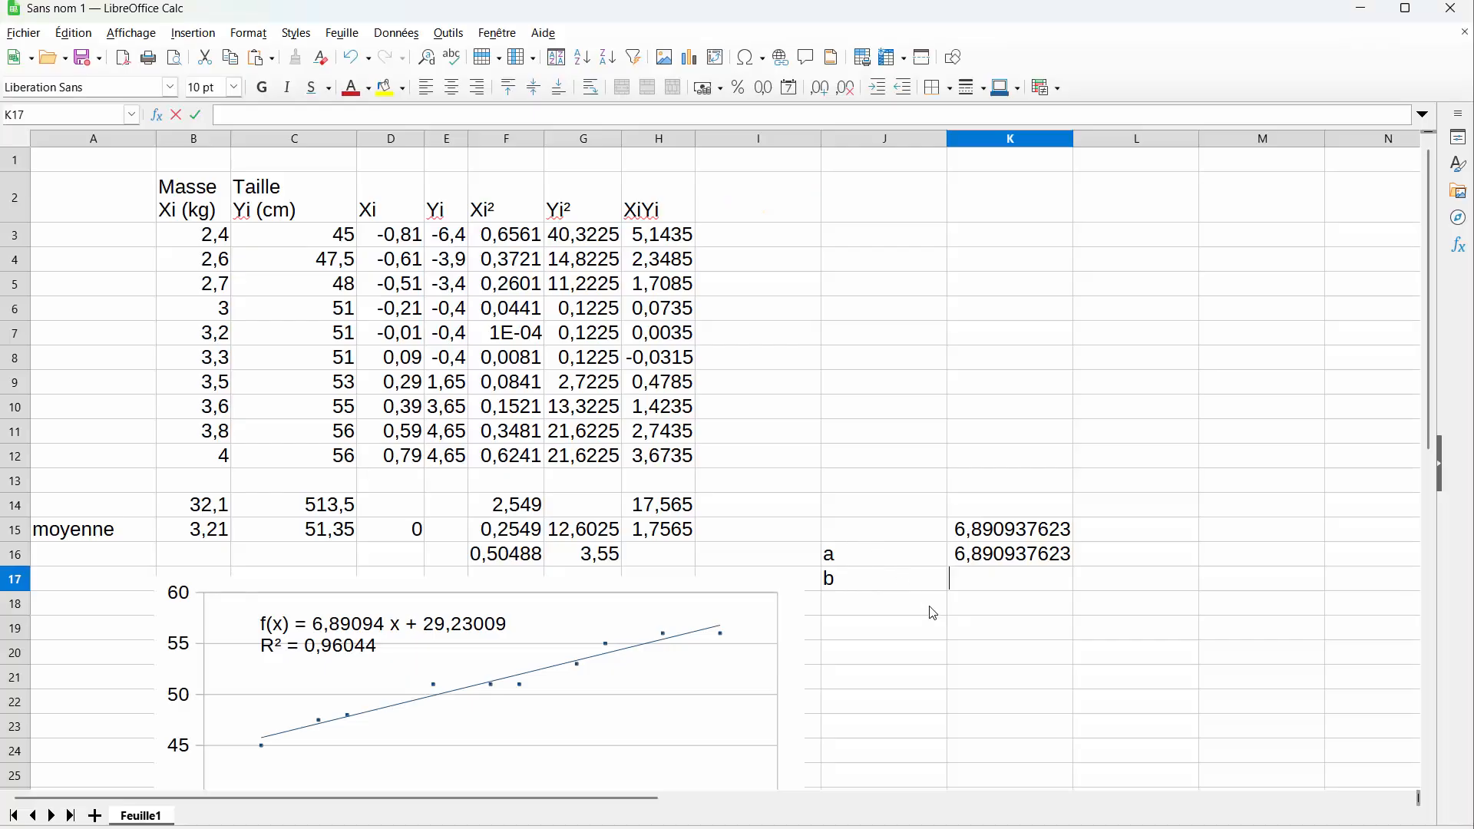
{"action": "key", "text": "alt+Tab"}
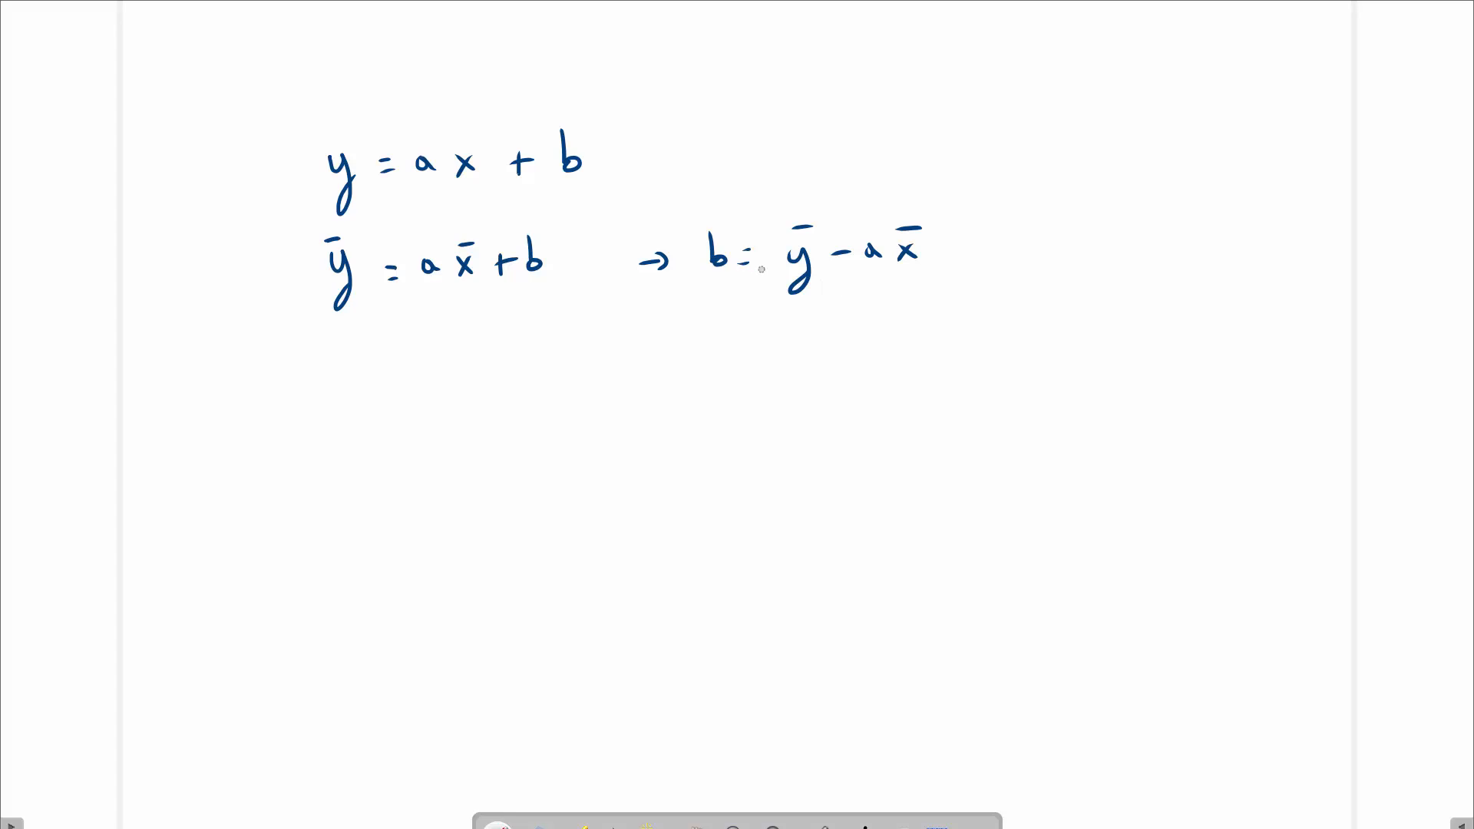
{"action": "key", "text": "alt+Tab"}
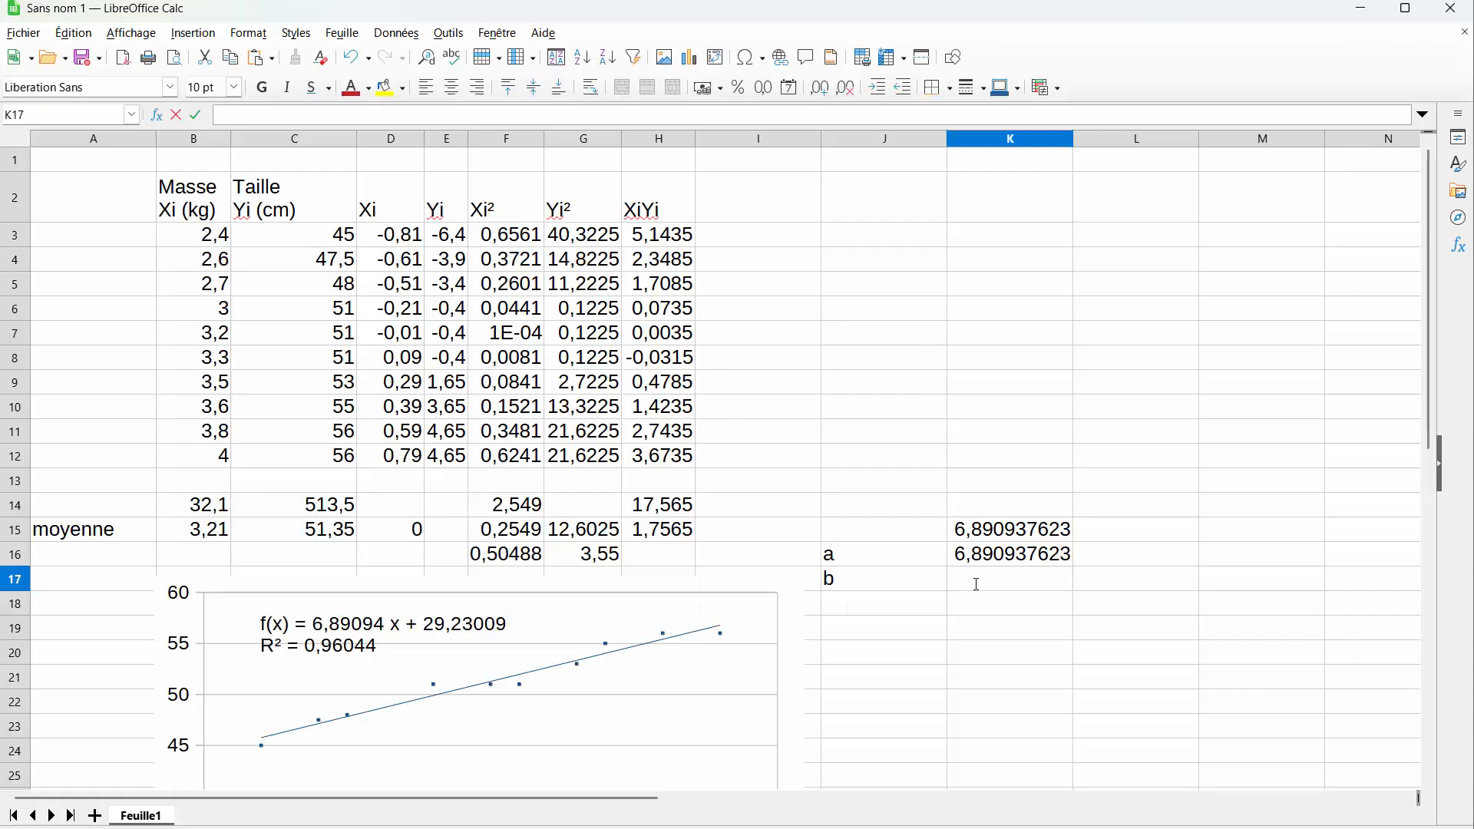
Step: Compute the intercept in K17 with =C15-K16*B15
{"action": "type", "text": "="}
{"action": "left_click", "coordinate": [326, 536]}
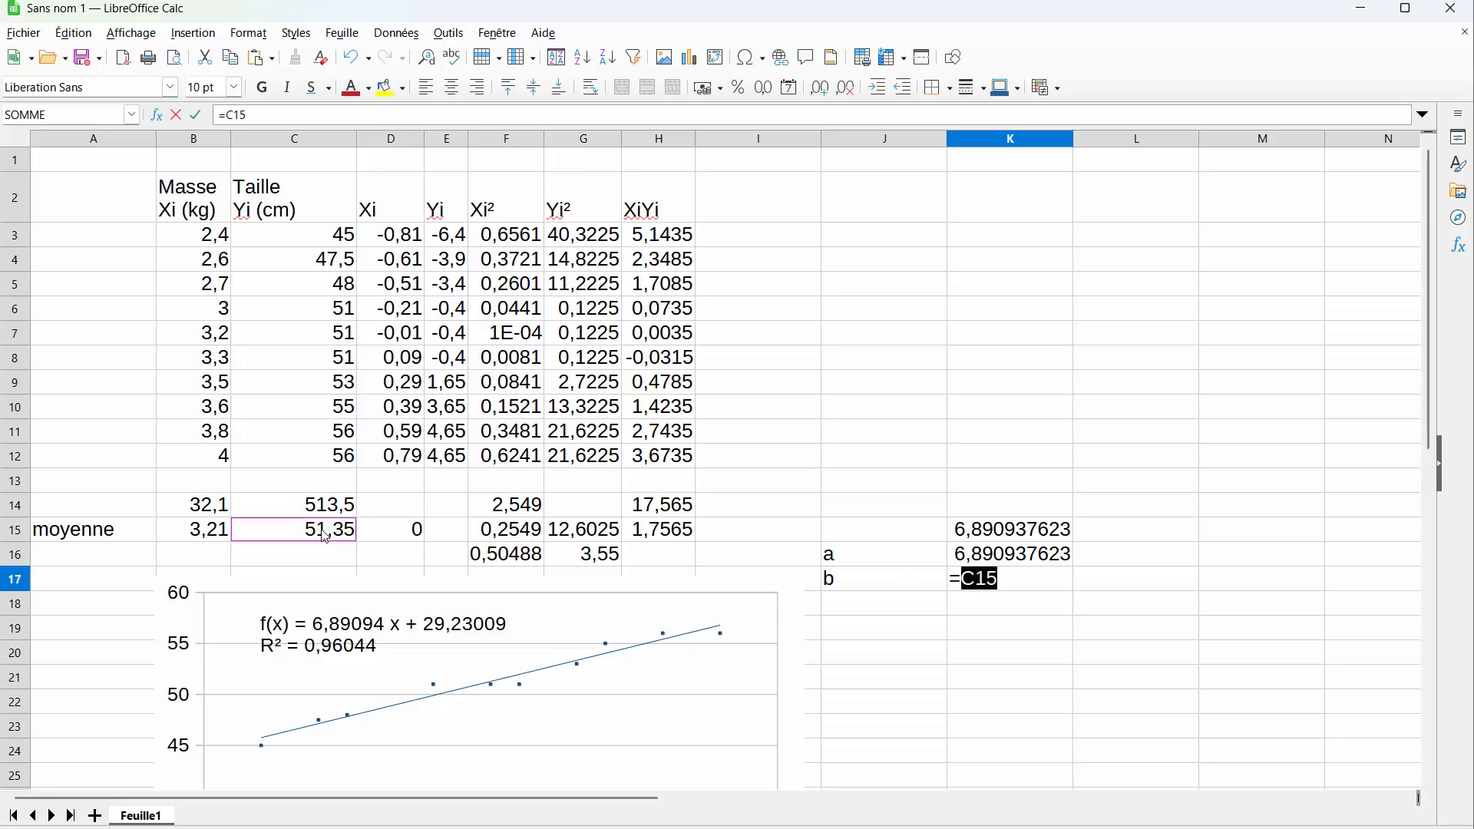
{"action": "type", "text": "-a"}
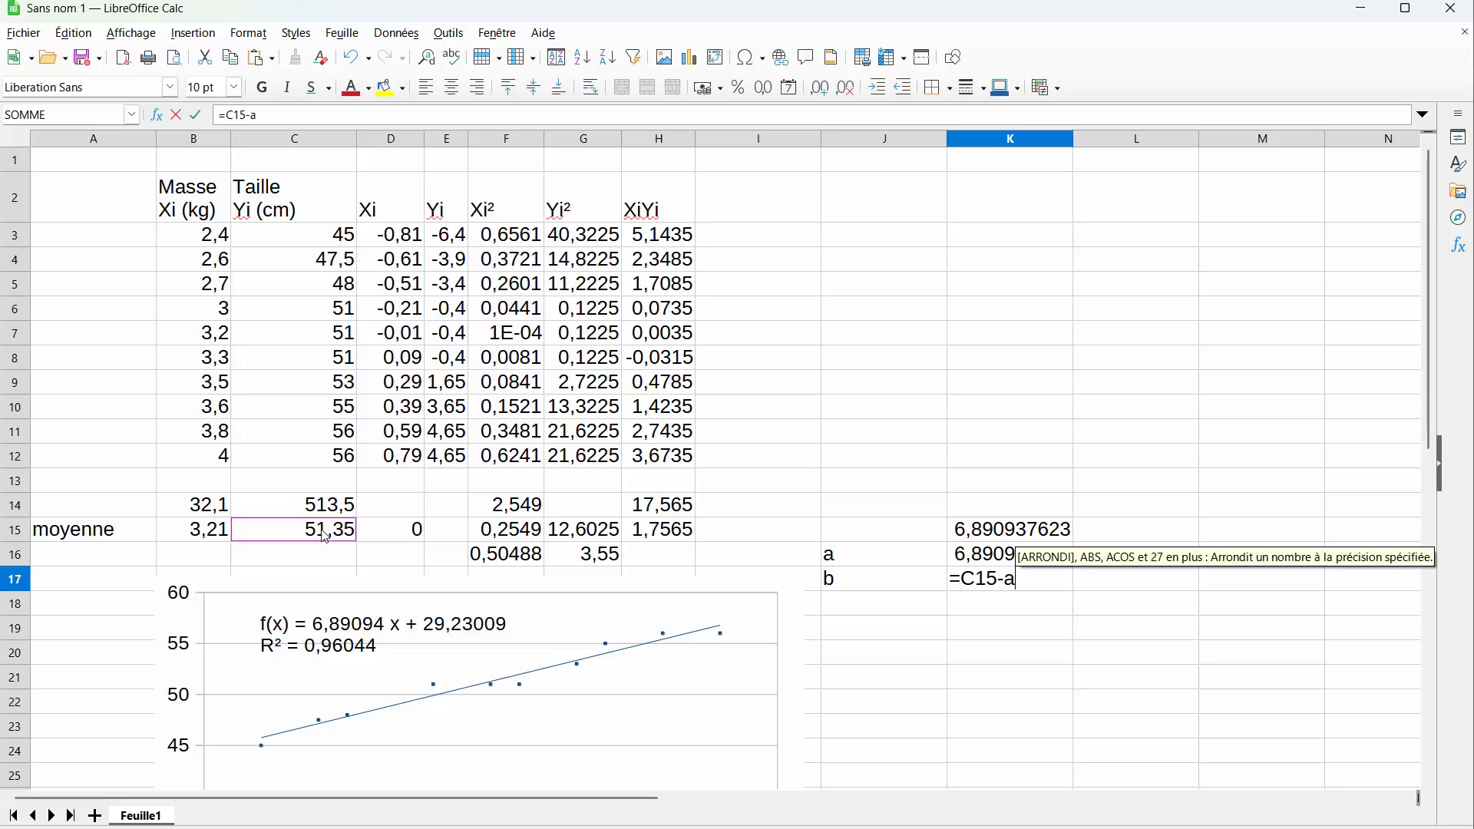
{"action": "key", "text": "BackSpace"}
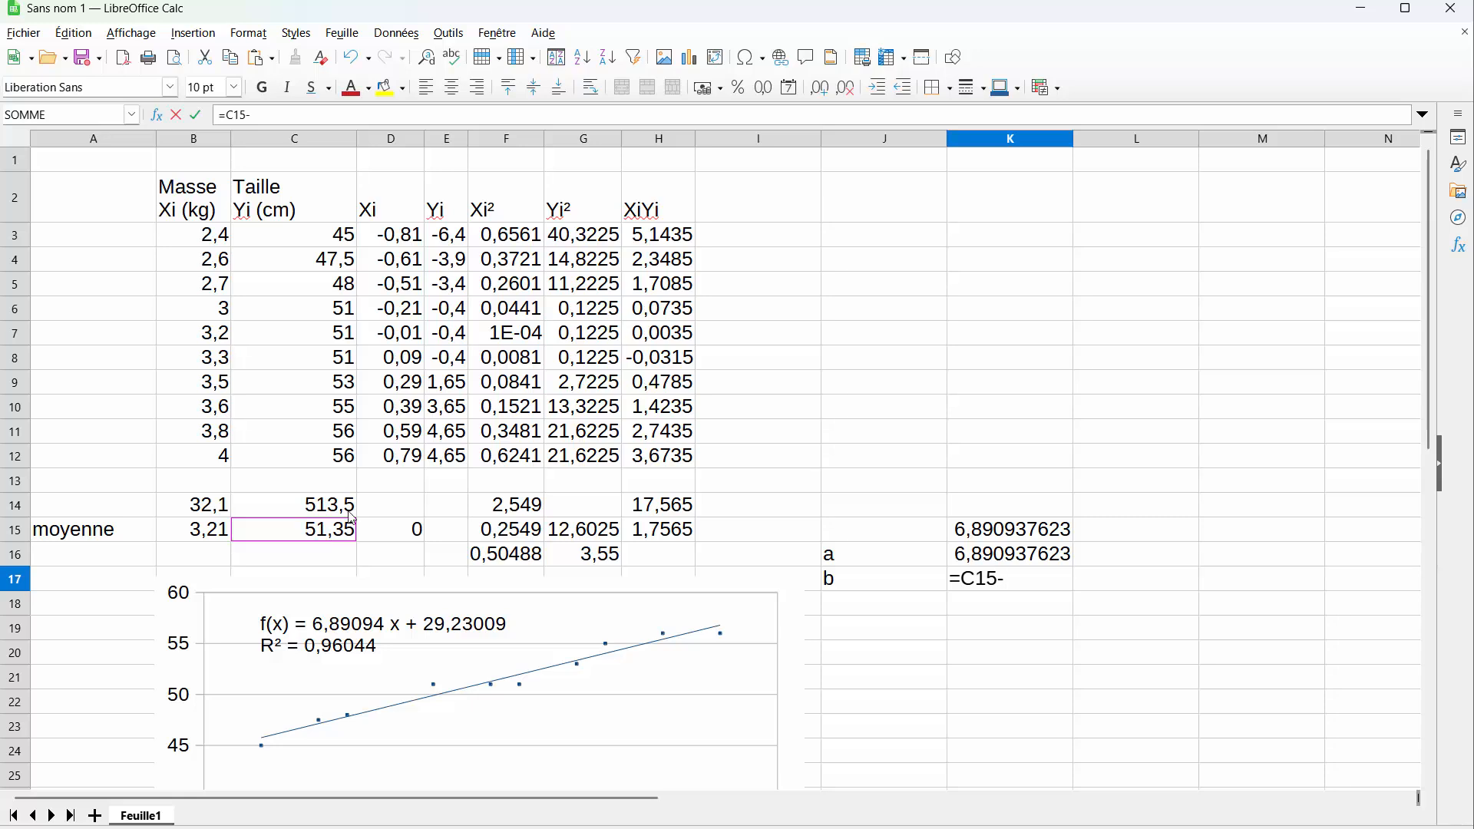
{"action": "left_click", "coordinate": [996, 559]}
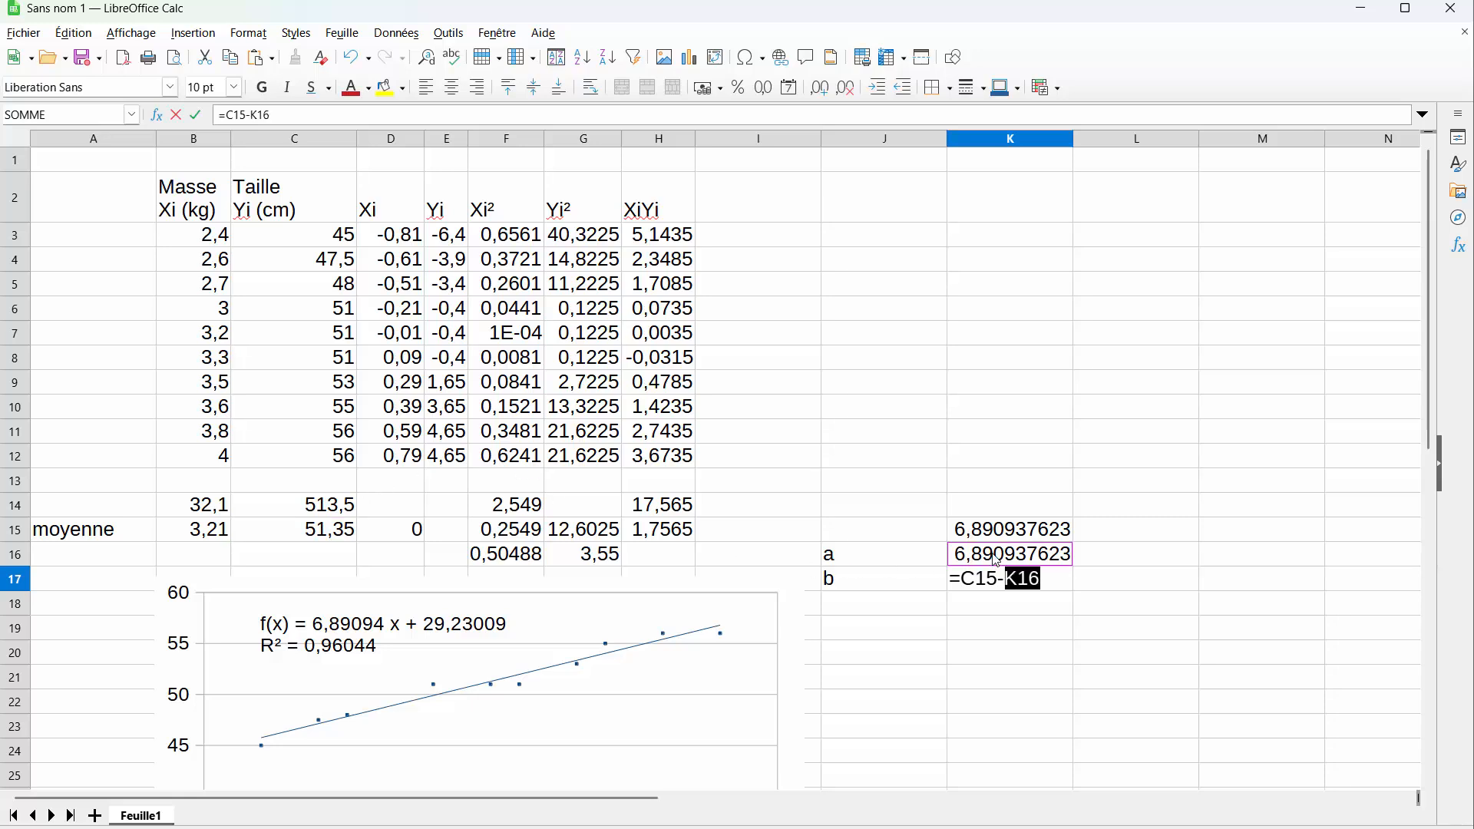
{"action": "type", "text": "*"}
{"action": "left_click", "coordinate": [209, 535]}
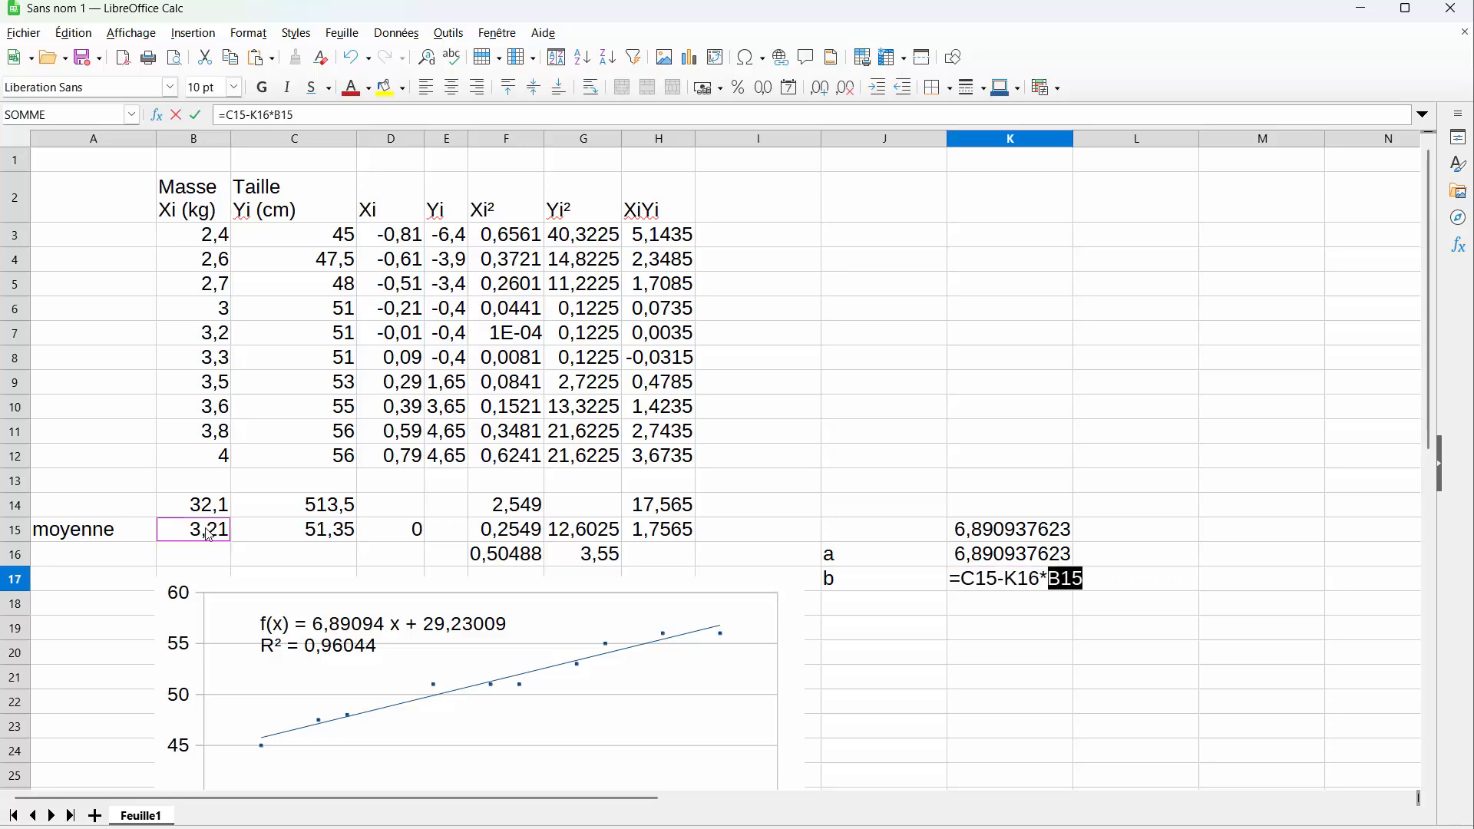
{"action": "key", "text": "Return"}
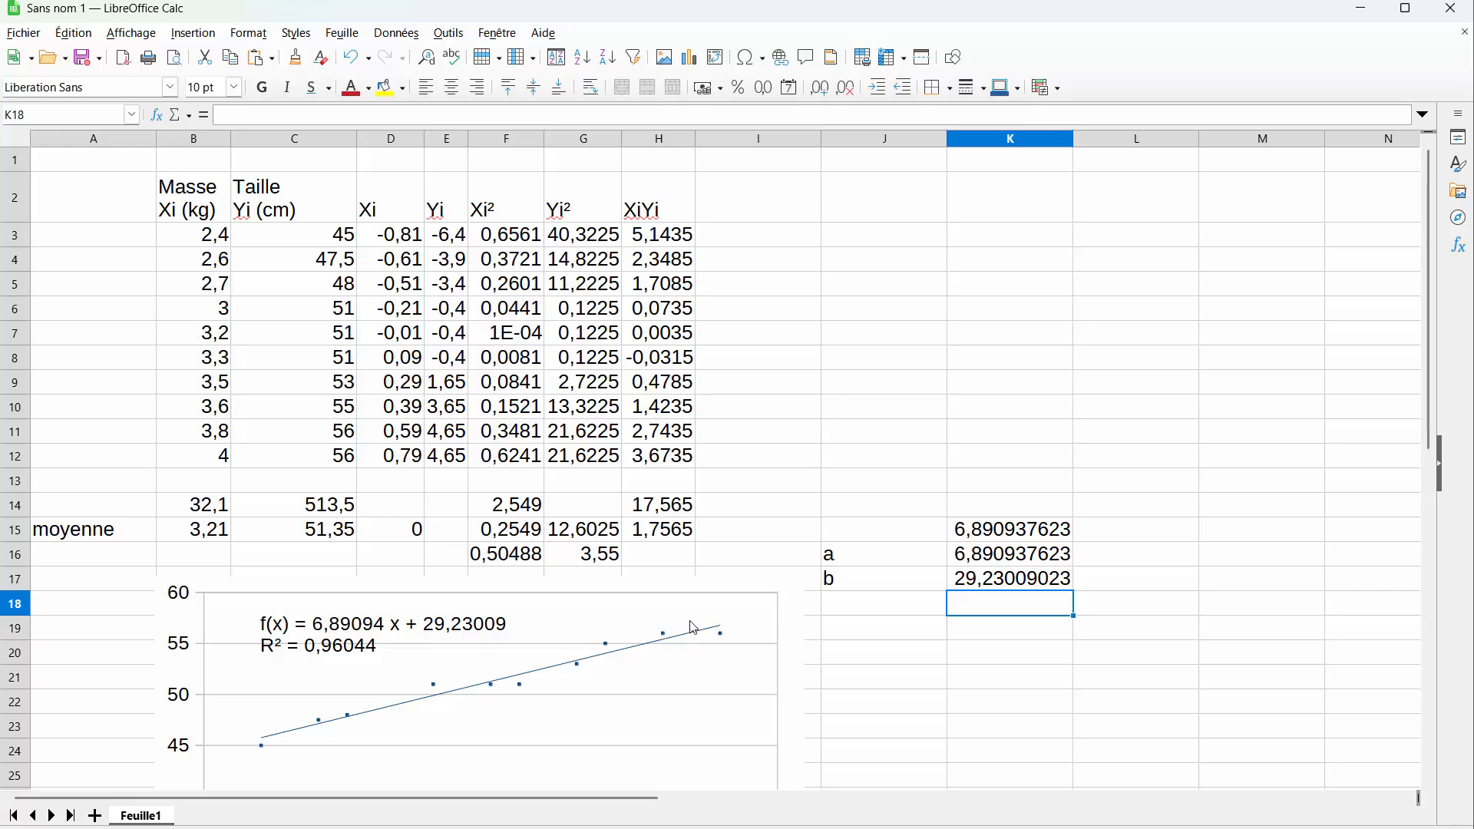
Step: Label J18 as R and compute the correlation coefficient in K18 with =H15/(F16*G16)
{"action": "left_click", "coordinate": [847, 606]}
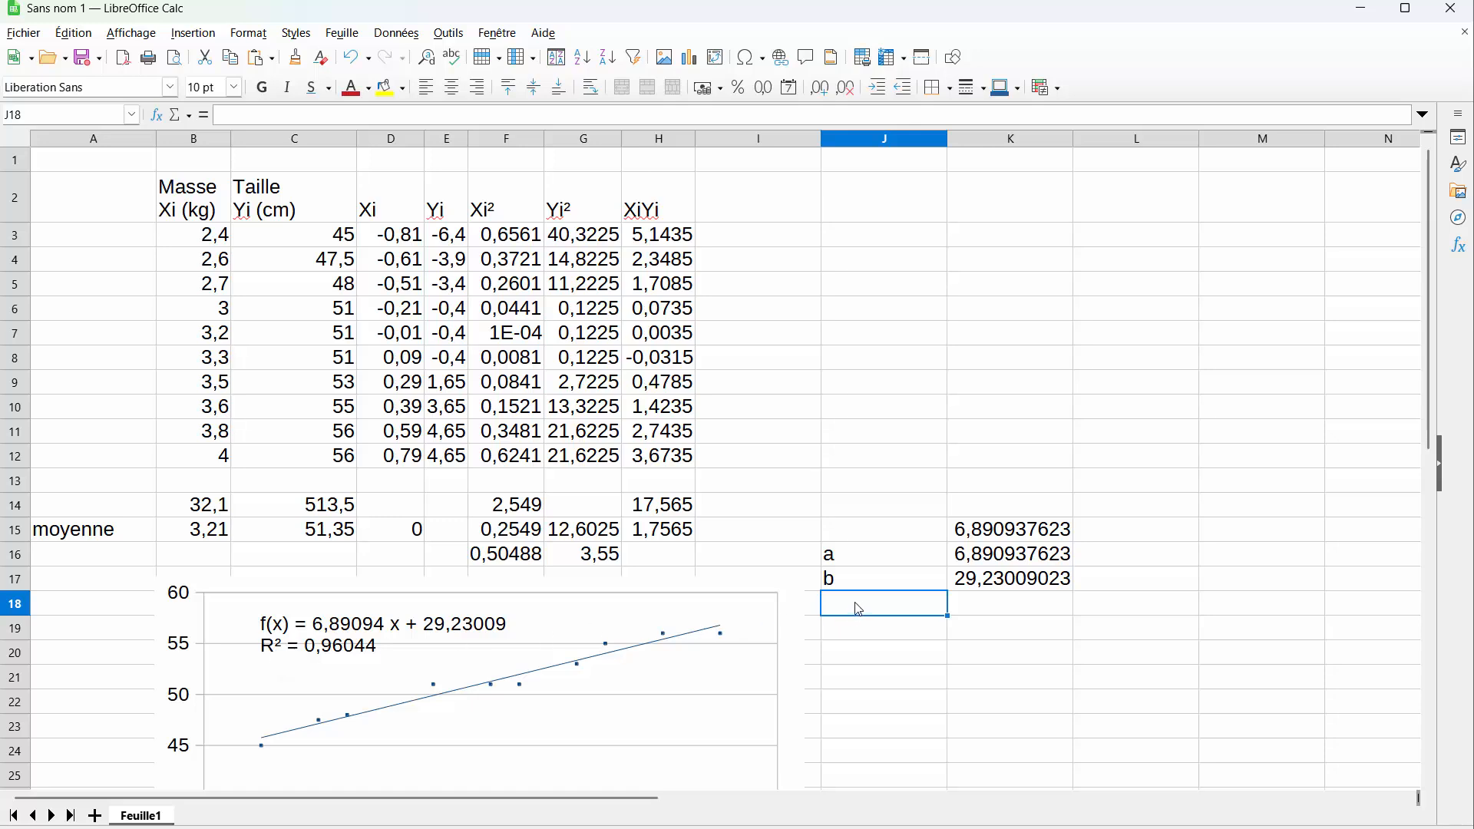
{"action": "type", "text": "R"}
{"action": "left_click", "coordinate": [1019, 601]}
{"action": "type", "text": "="}
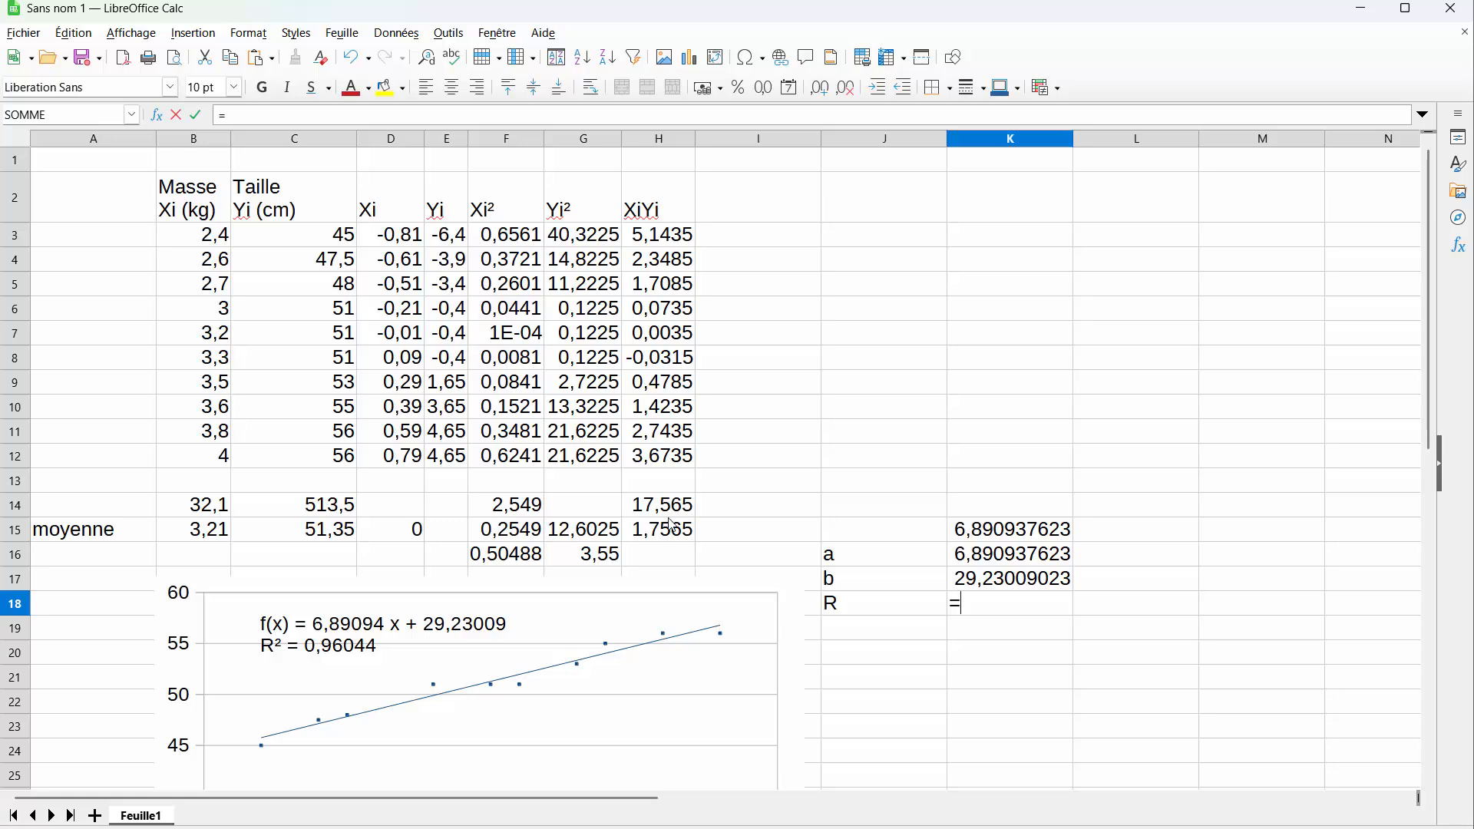
{"action": "left_click", "coordinate": [675, 536]}
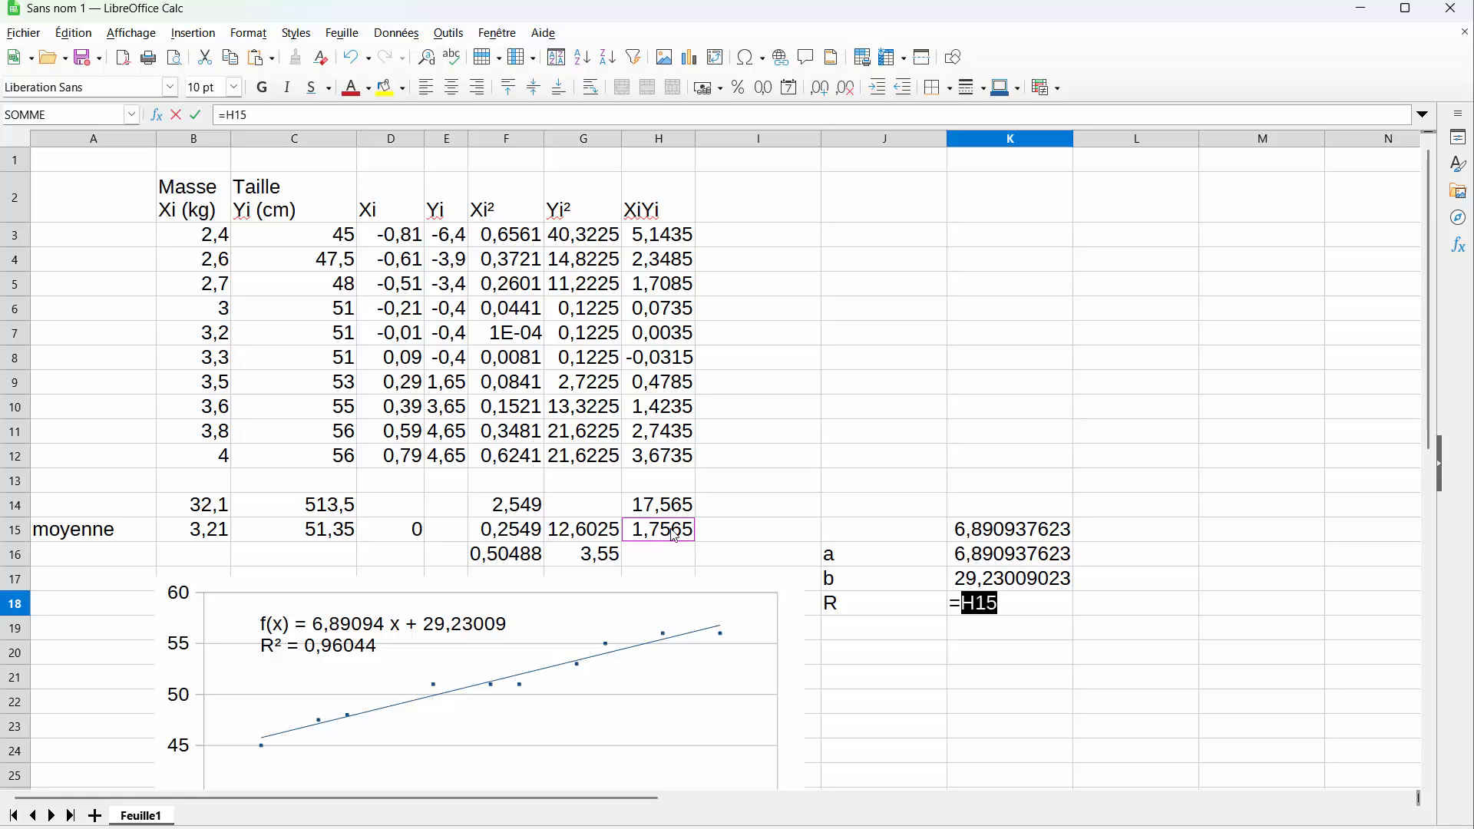
{"action": "type", "text": "/("}
{"action": "left_click", "coordinate": [517, 566]}
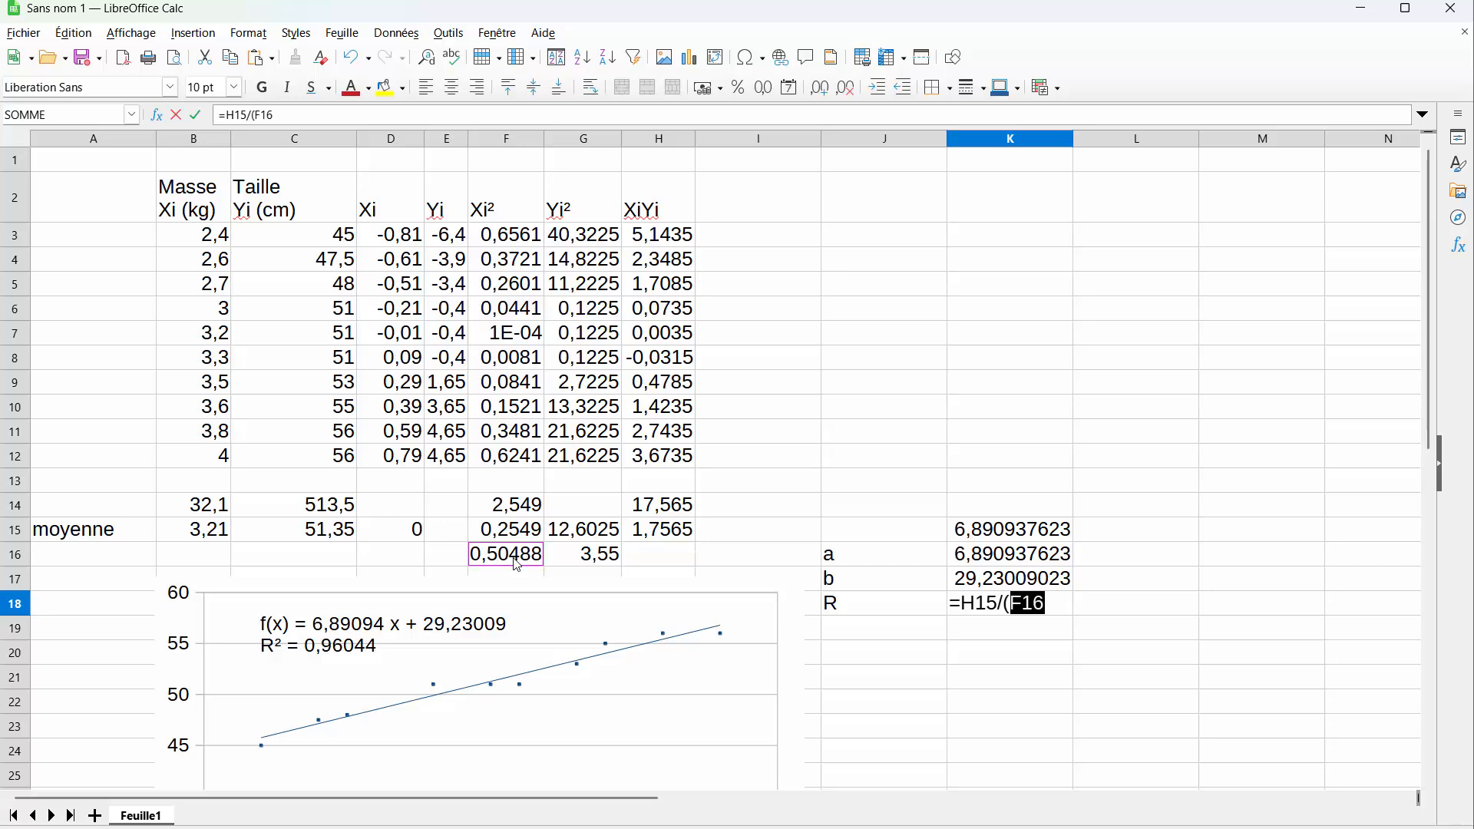
{"action": "type", "text": "*"}
{"action": "left_click", "coordinate": [599, 563]}
{"action": "type", "text": ")"}
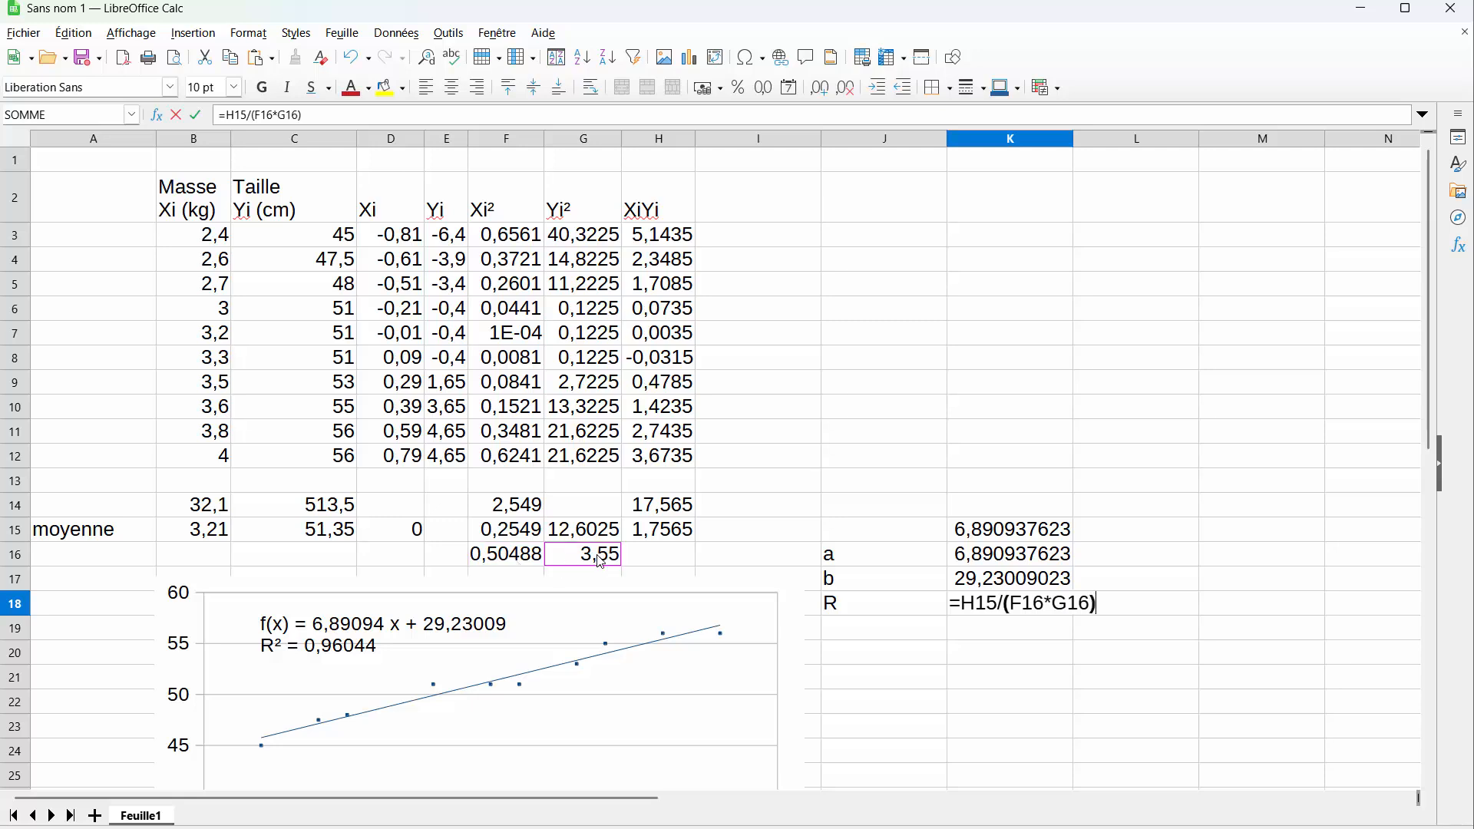
{"action": "key", "text": "Return"}
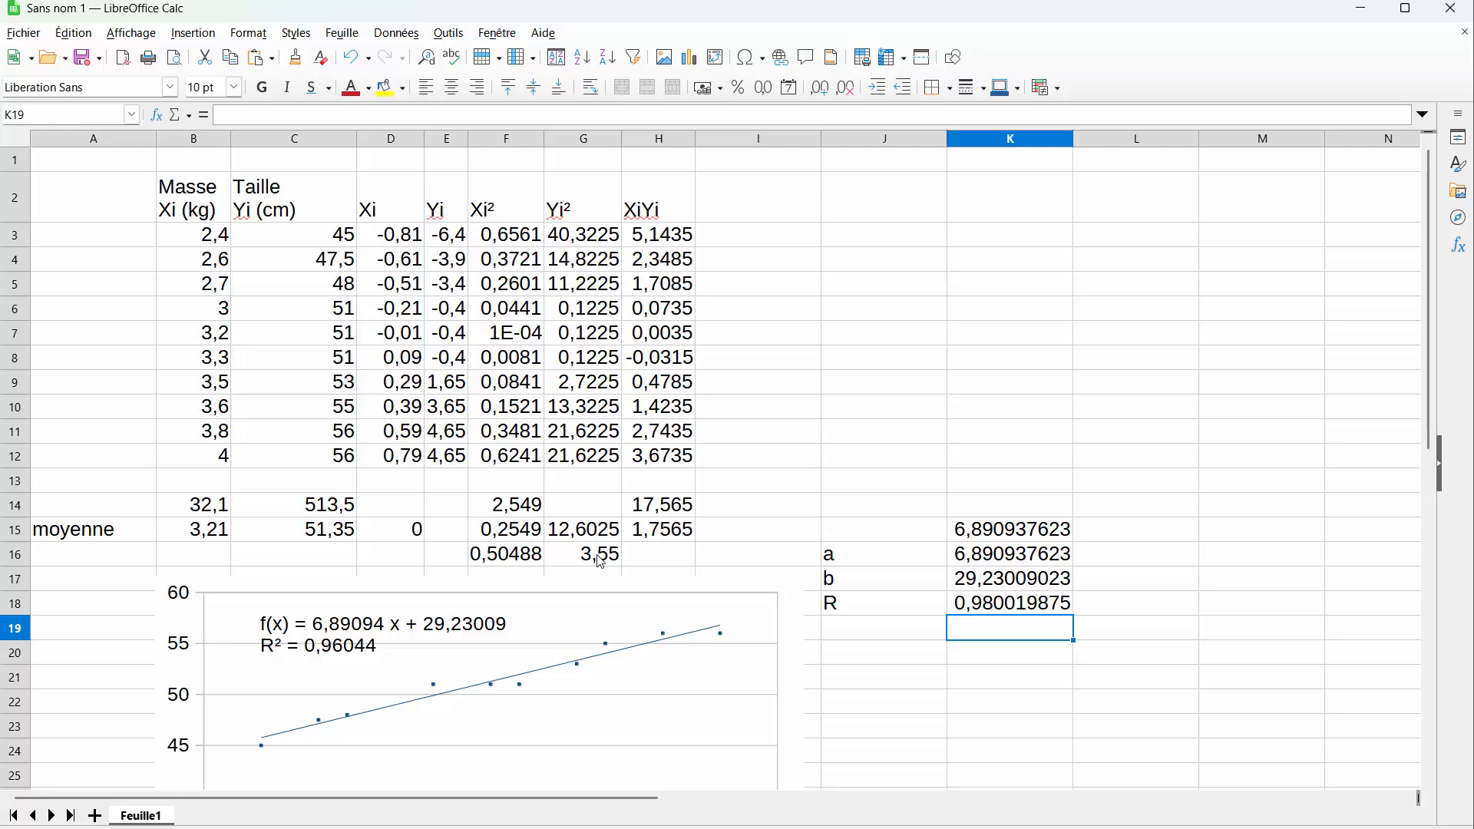
Step: Label J19 as R², directly below the R label
{"action": "left_click", "coordinate": [838, 630]}
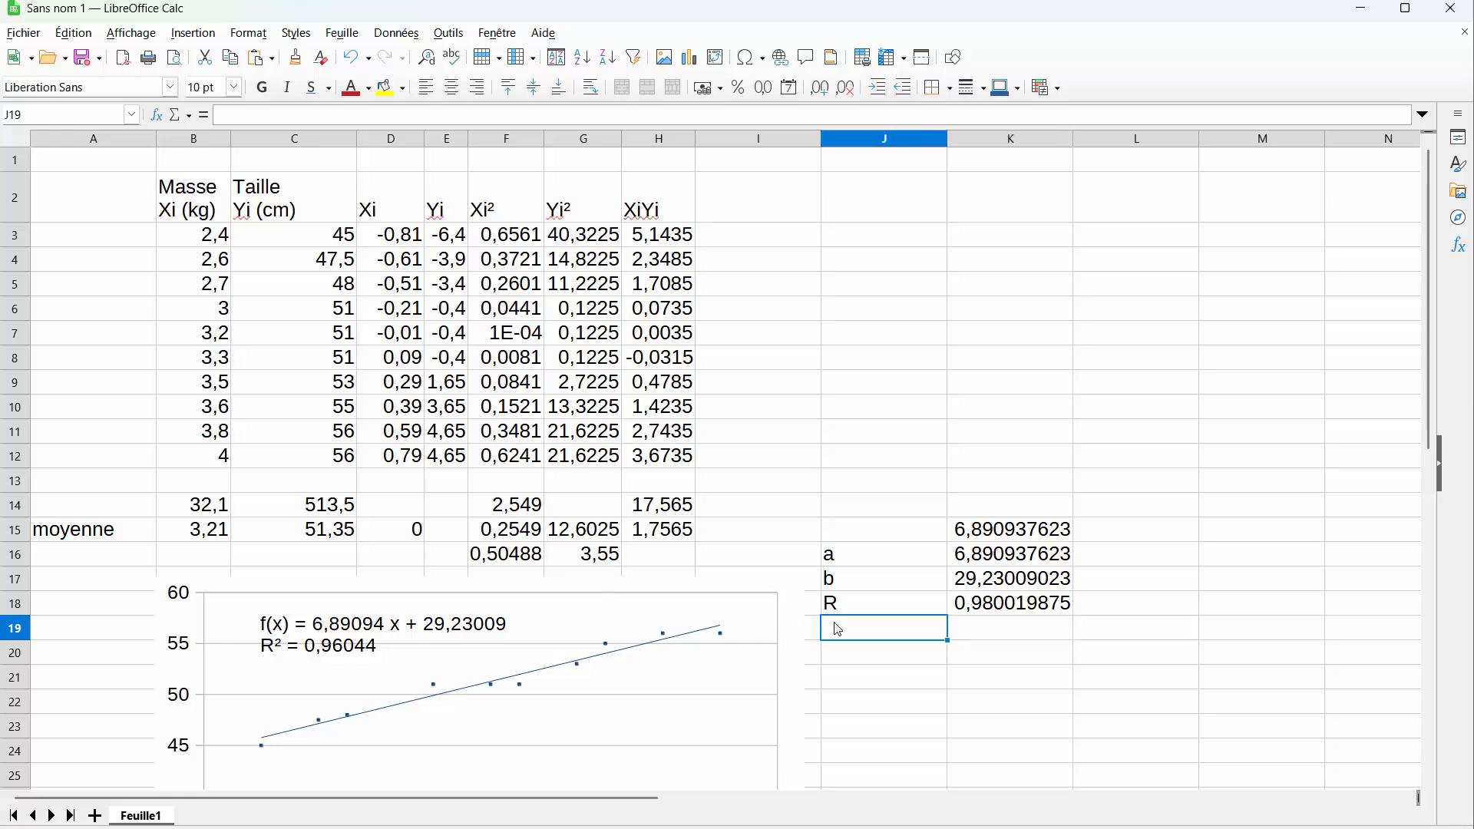
{"action": "type", "text": "R^@2"}
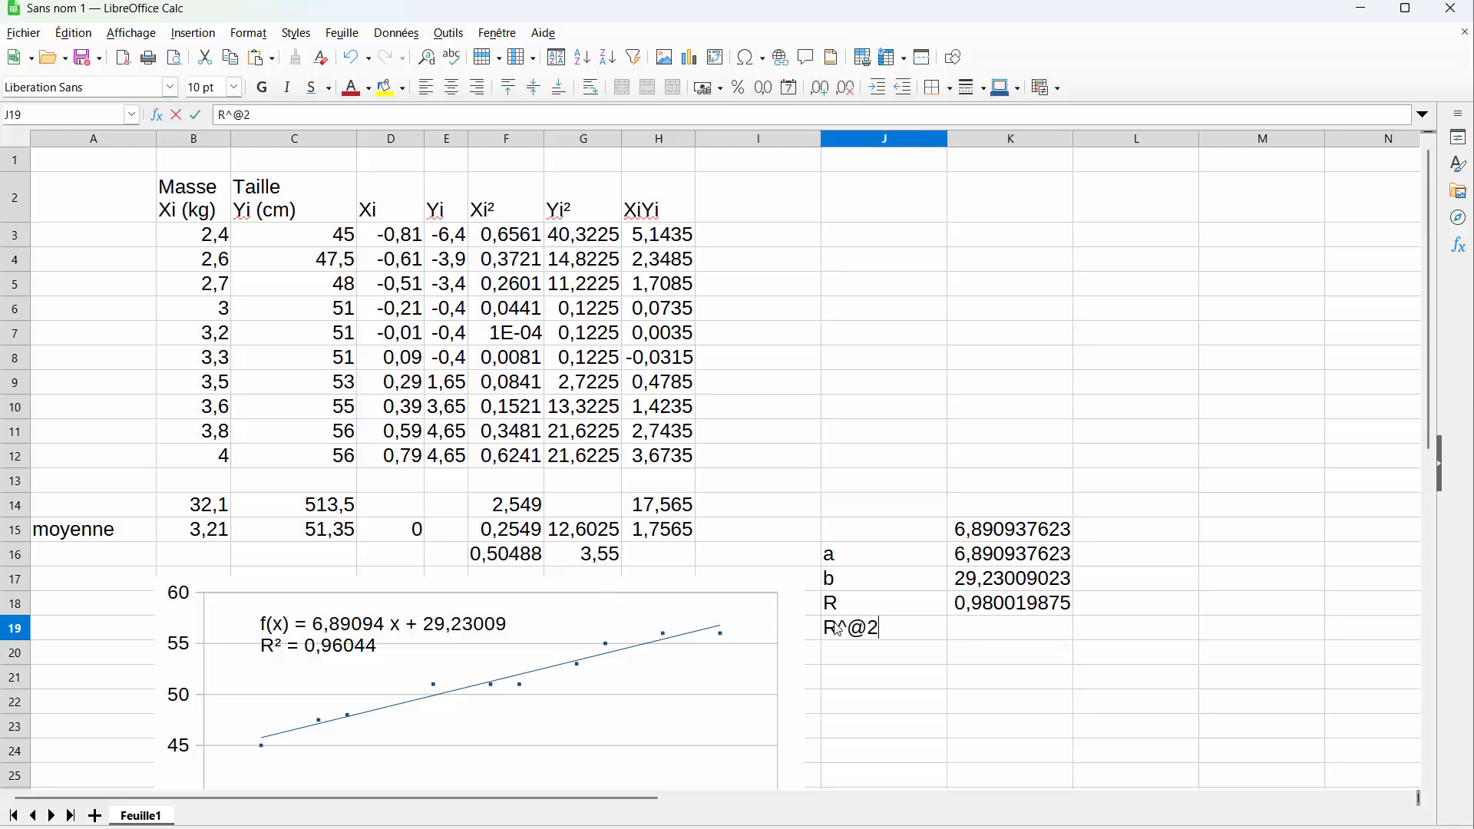
{"action": "key", "text": "BackSpace"}
{"action": "key", "text": "BackSpace"}
{"action": "key", "text": "BackSpace"}
{"action": "type", "text": "^2"}
{"action": "key", "text": "Return"}
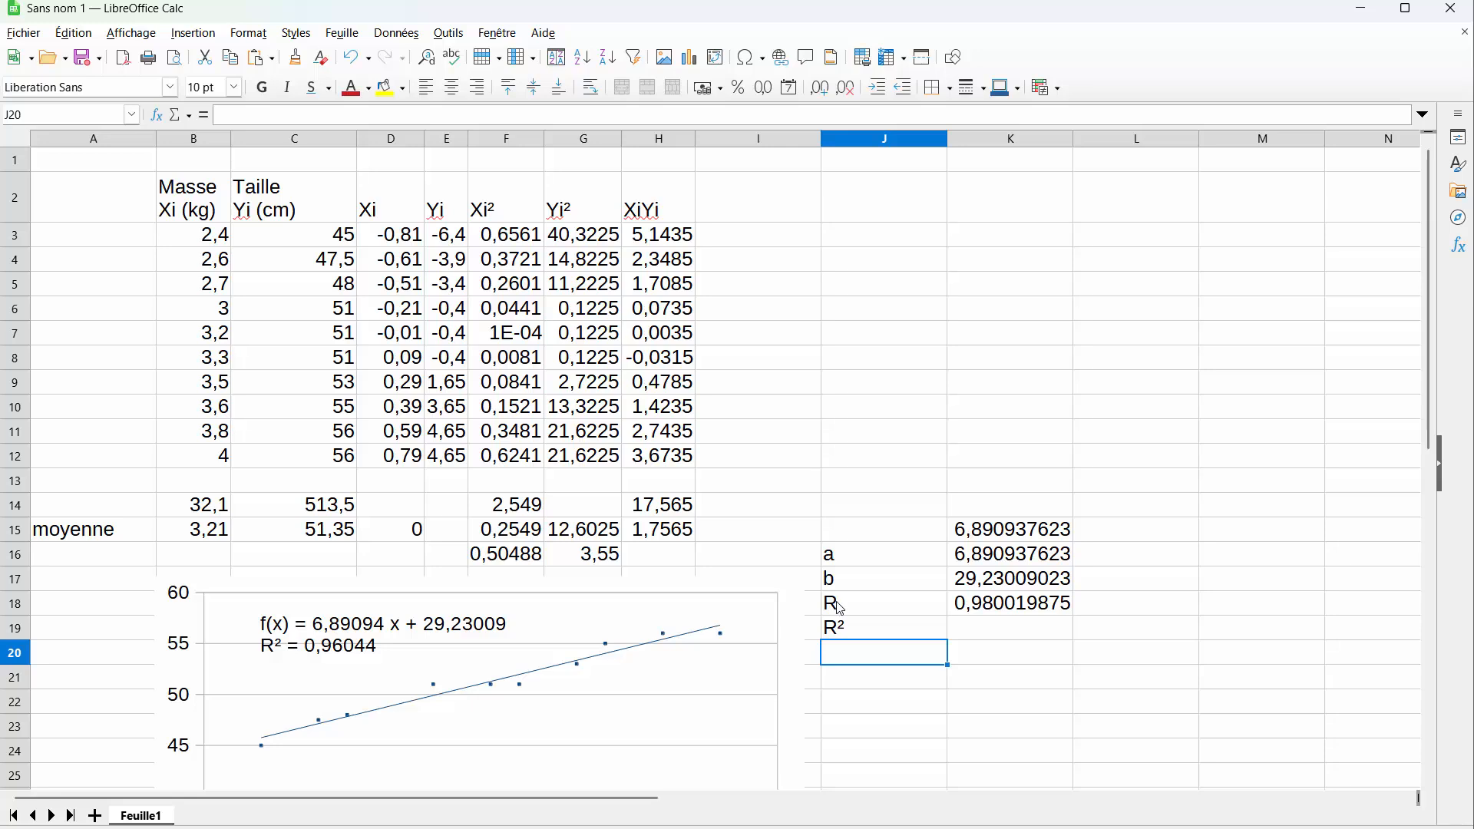
Step: Compute the squared correlation coefficient in K19 with =K18^2
{"action": "left_click", "coordinate": [979, 634]}
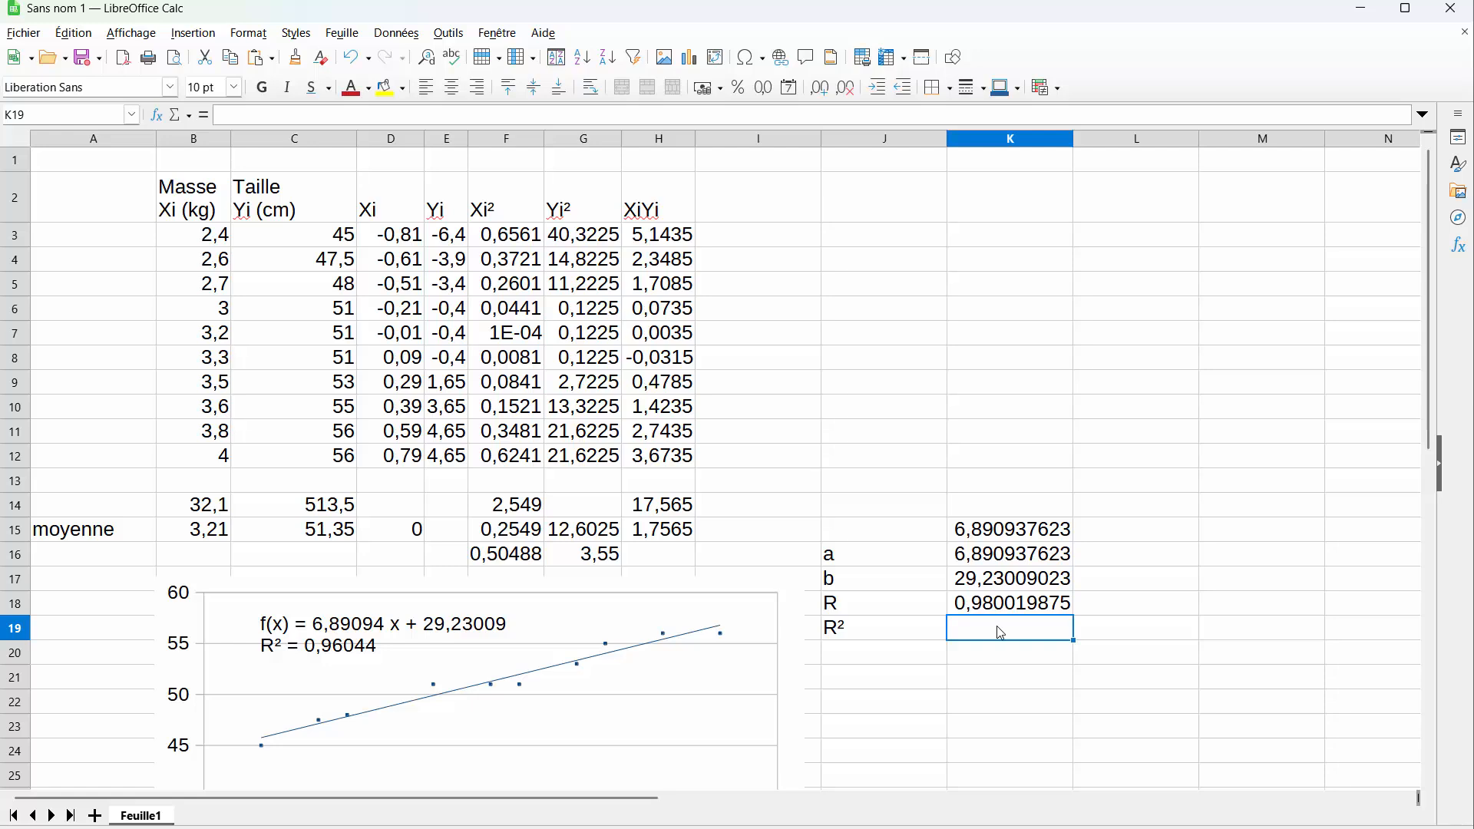
{"action": "type", "text": "="}
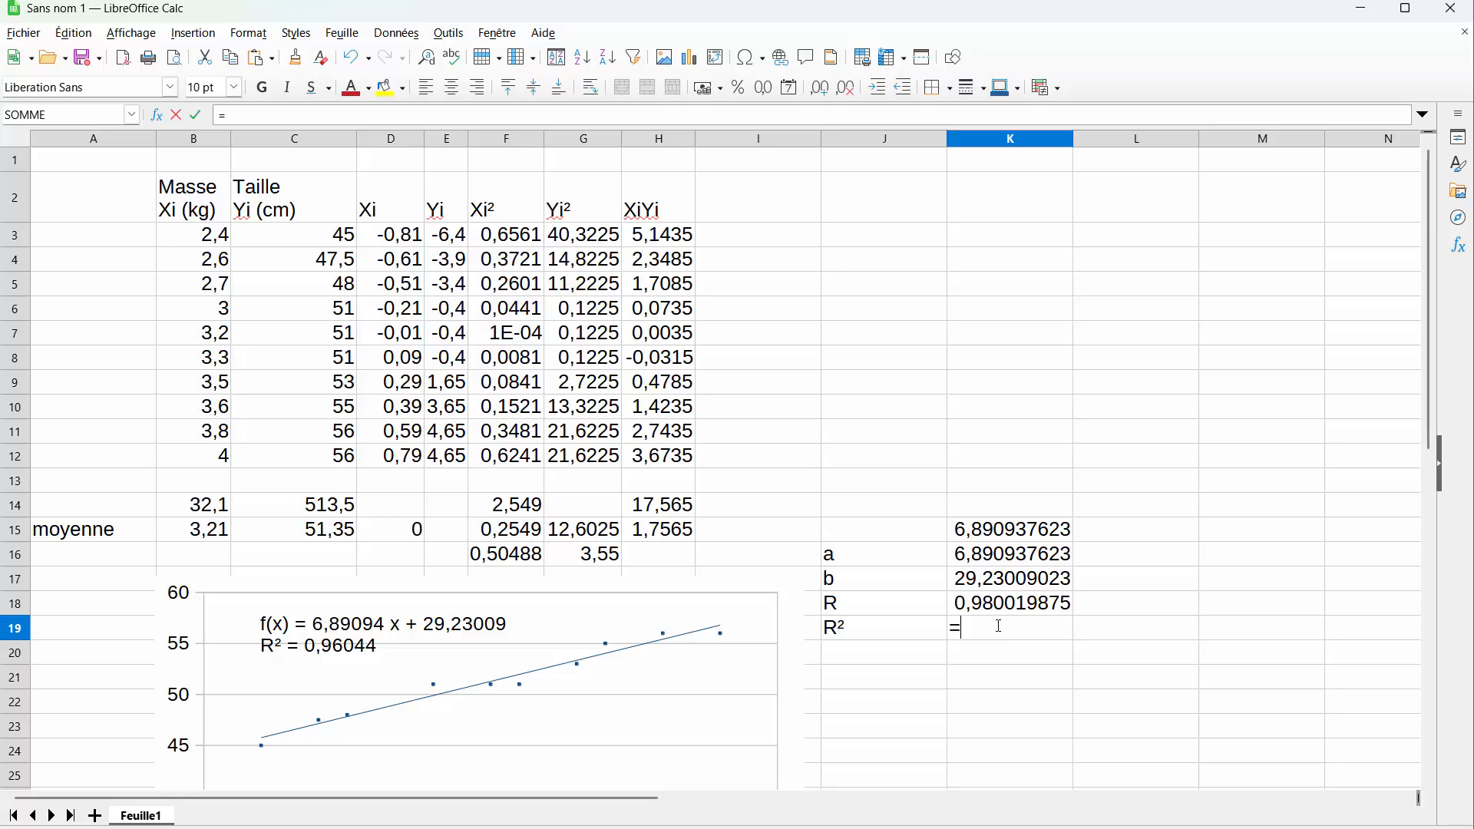
{"action": "left_click", "coordinate": [1006, 611]}
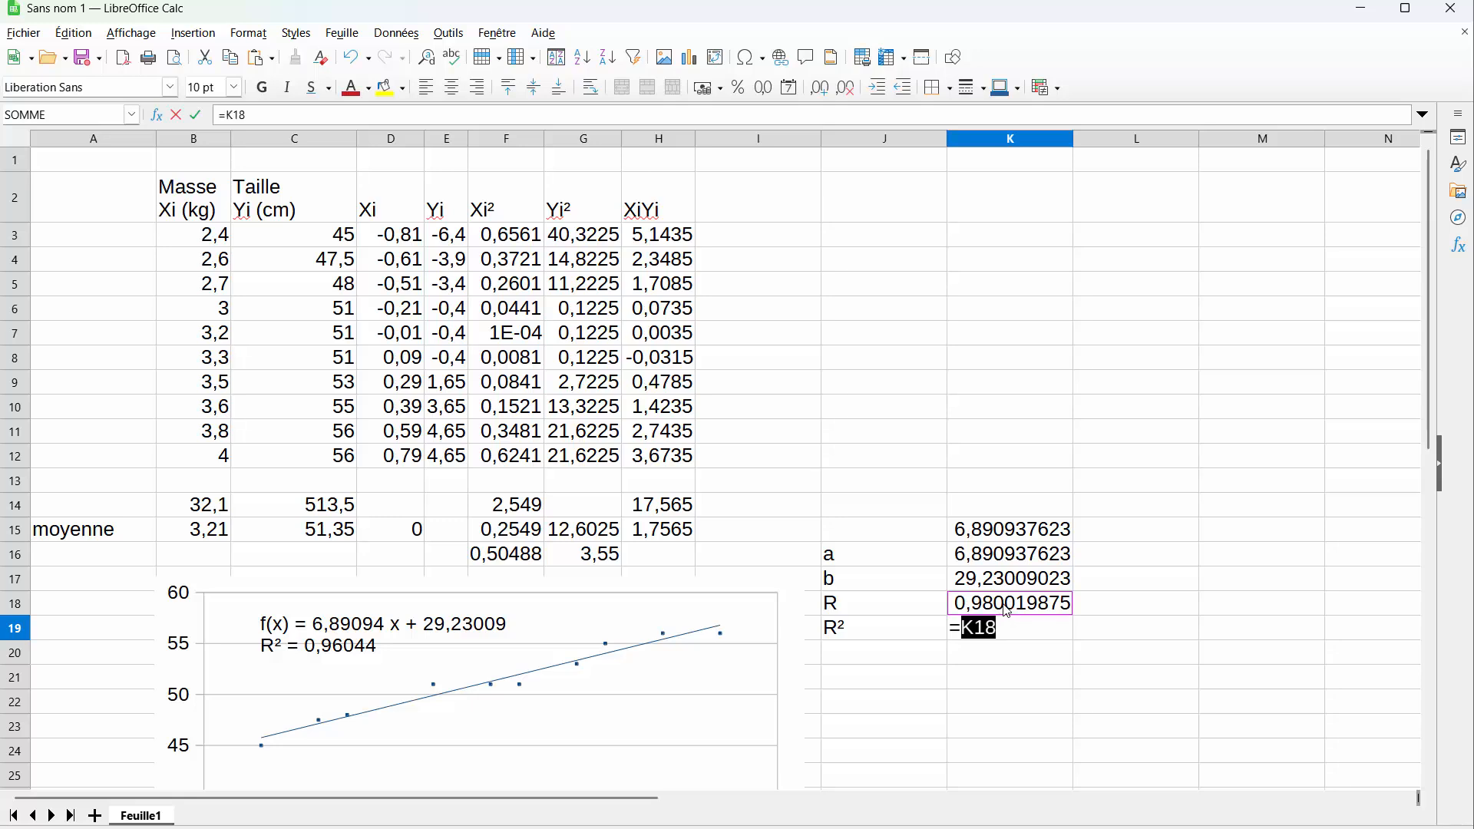
{"action": "type", "text": "^2"}
{"action": "key", "text": "Return"}
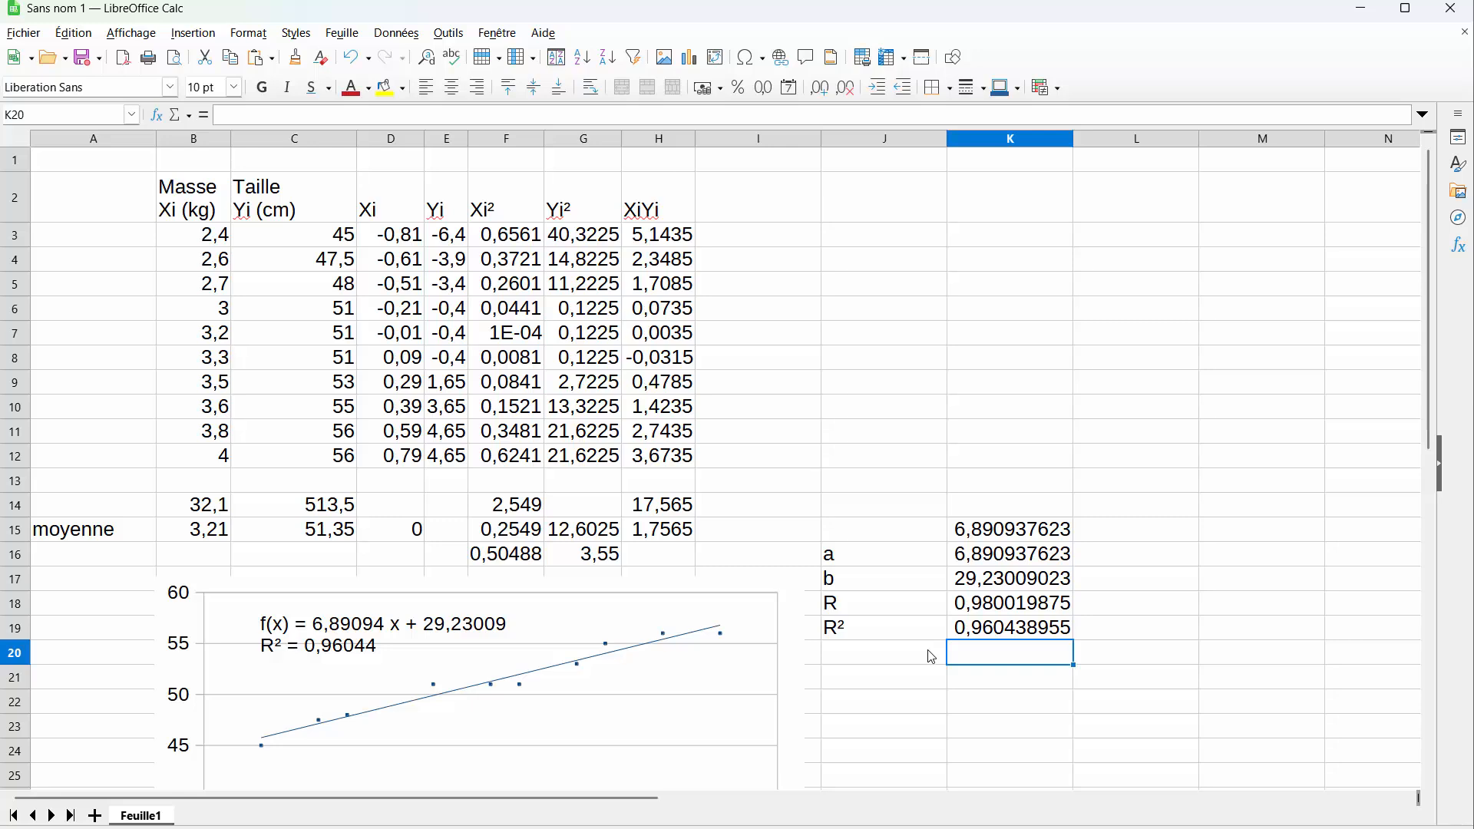
Step: Label J21 as G1 and J22 as G2 for the two mean points
{"action": "left_click", "coordinate": [876, 682]}
{"action": "type", "text": "G"}
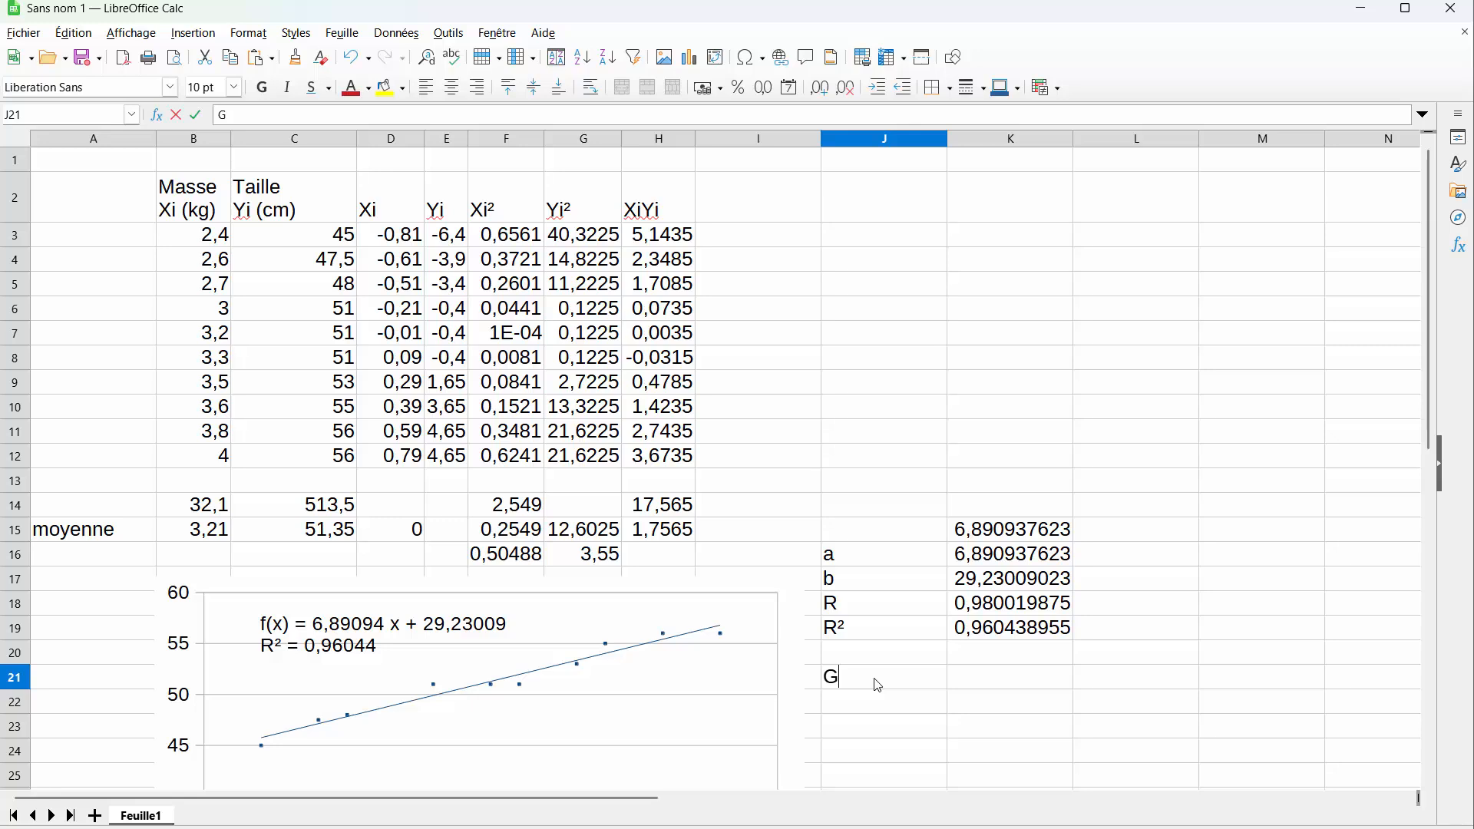
{"action": "type", "text": "1"}
{"action": "key", "text": "Return"}
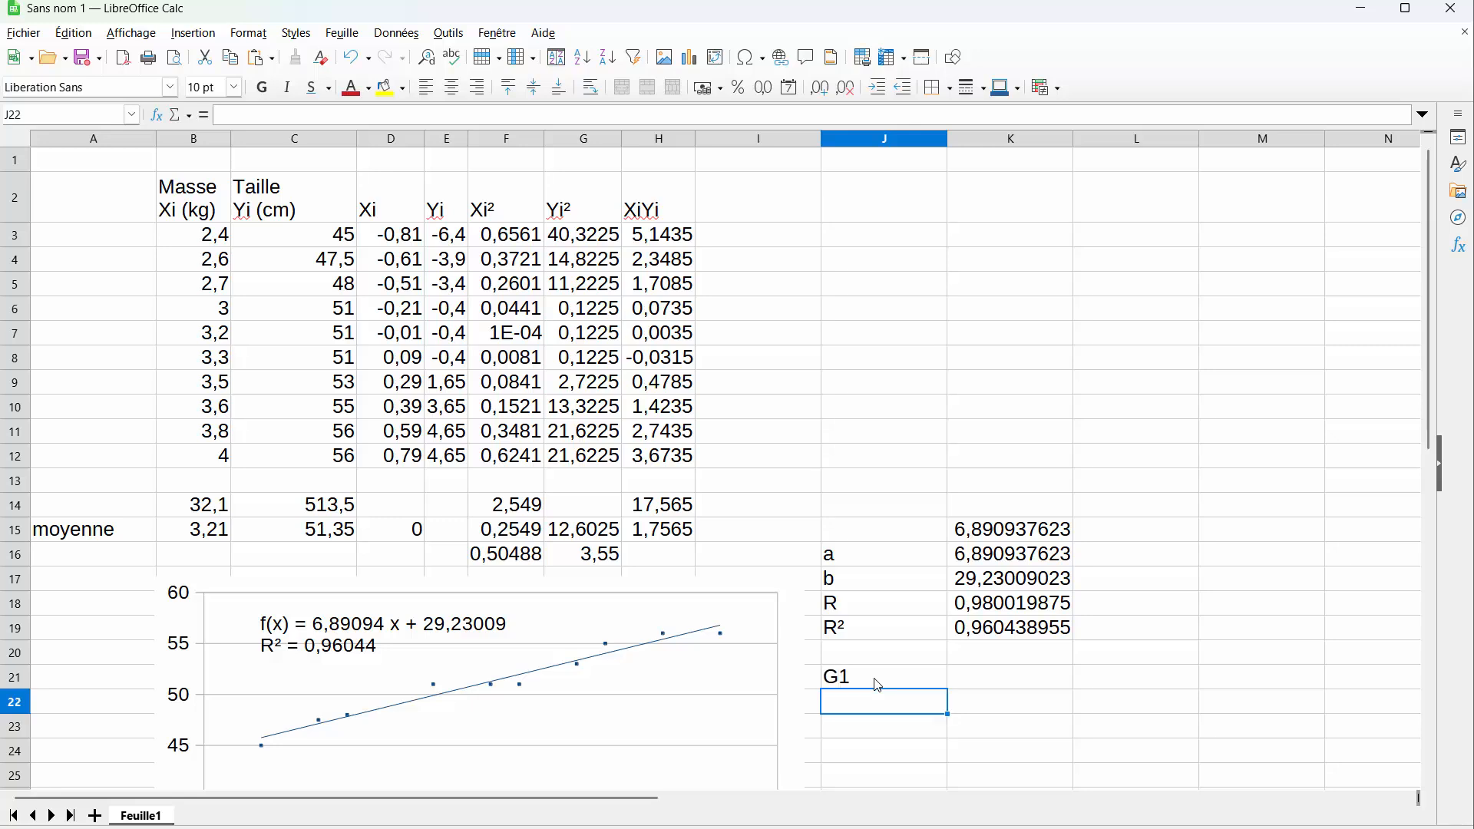
{"action": "type", "text": "G2"}
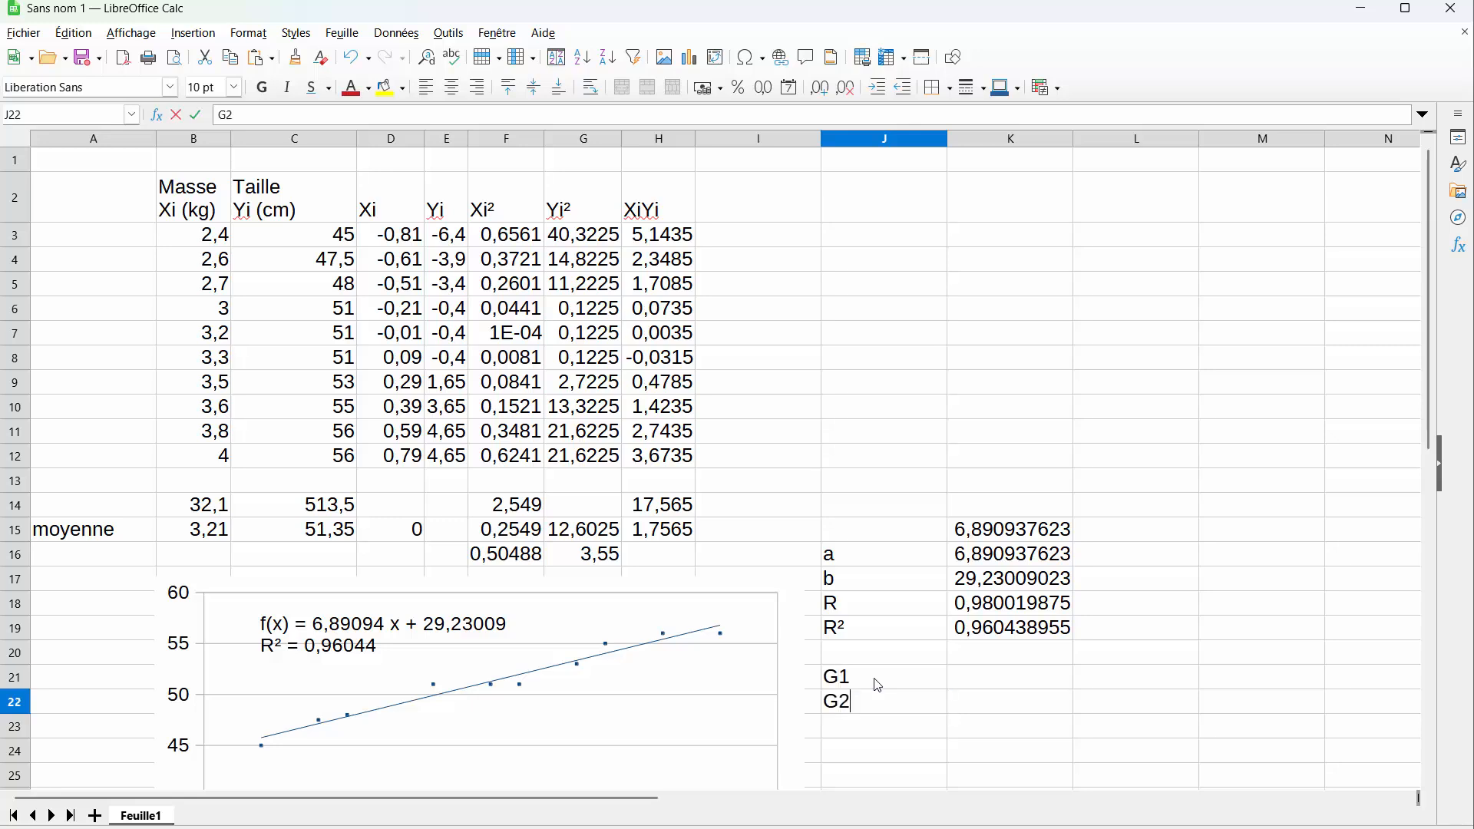
Step: Enter the first five masses as the range formula =B3:B7 in K21
{"action": "left_click", "coordinate": [1005, 679]}
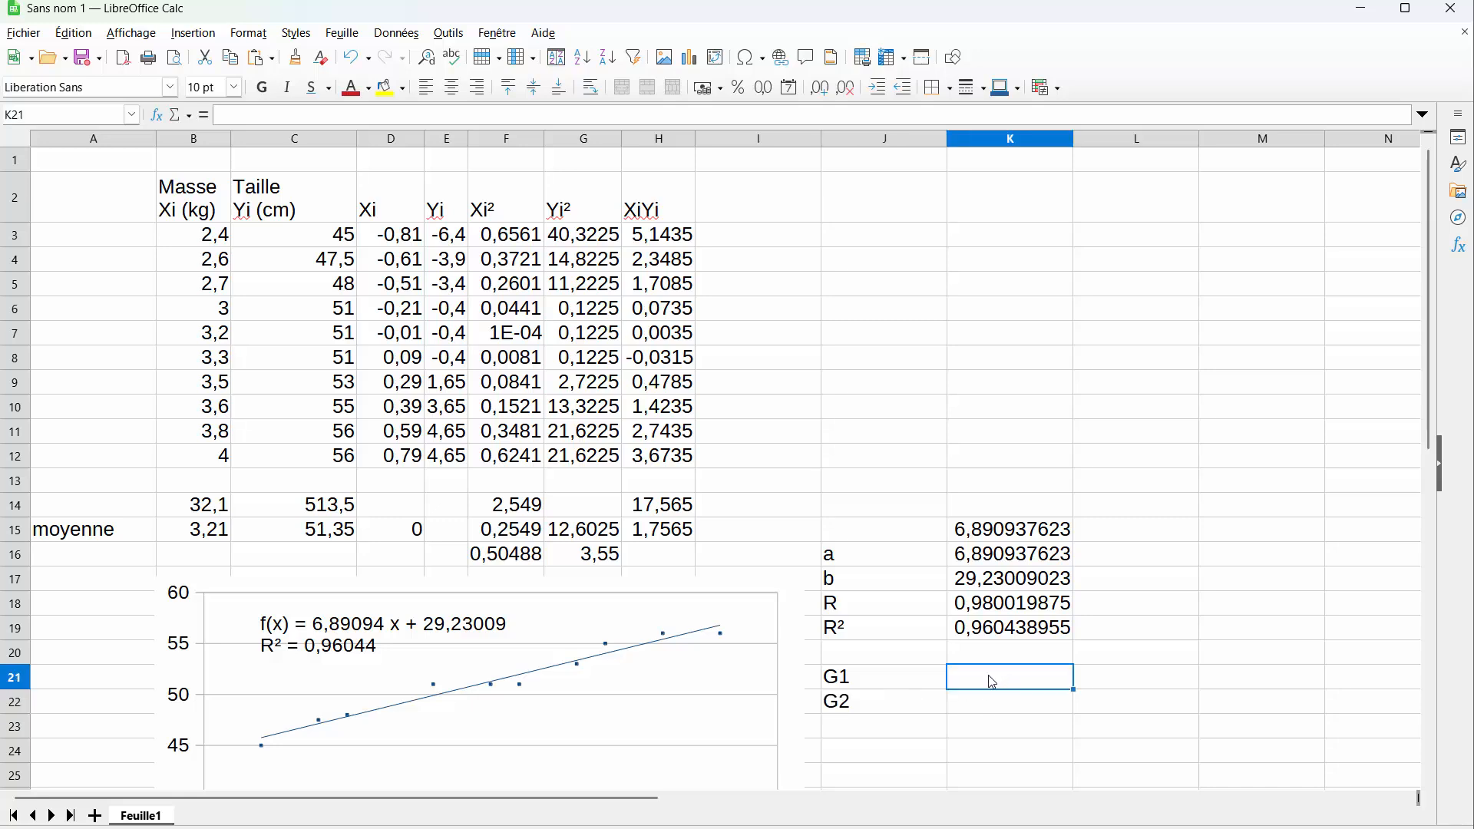
{"action": "type", "text": "="}
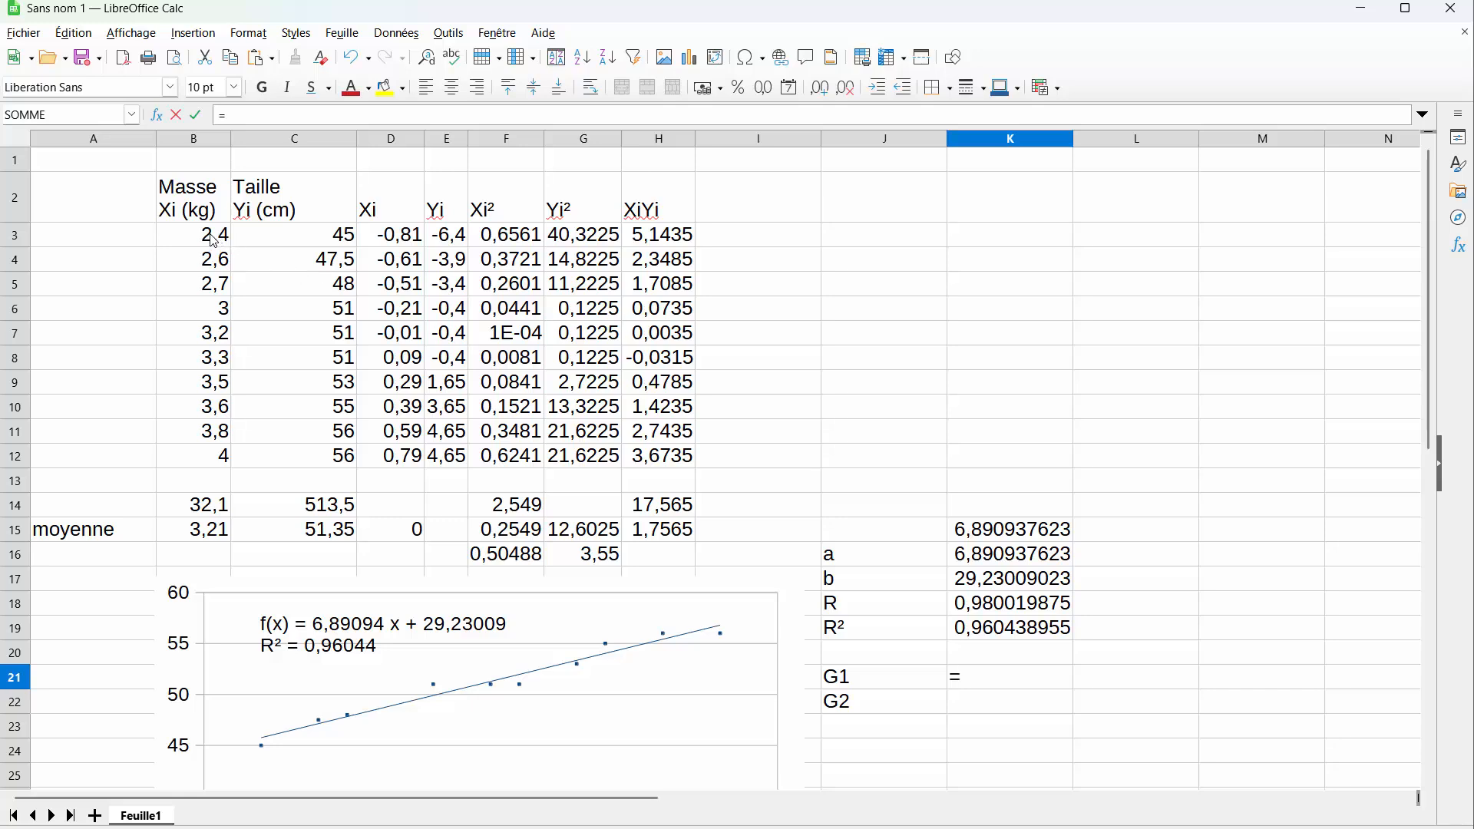
{"action": "left_click_drag", "start_coordinate": [213, 241], "coordinate": [209, 328]}
{"action": "key", "text": "Return"}
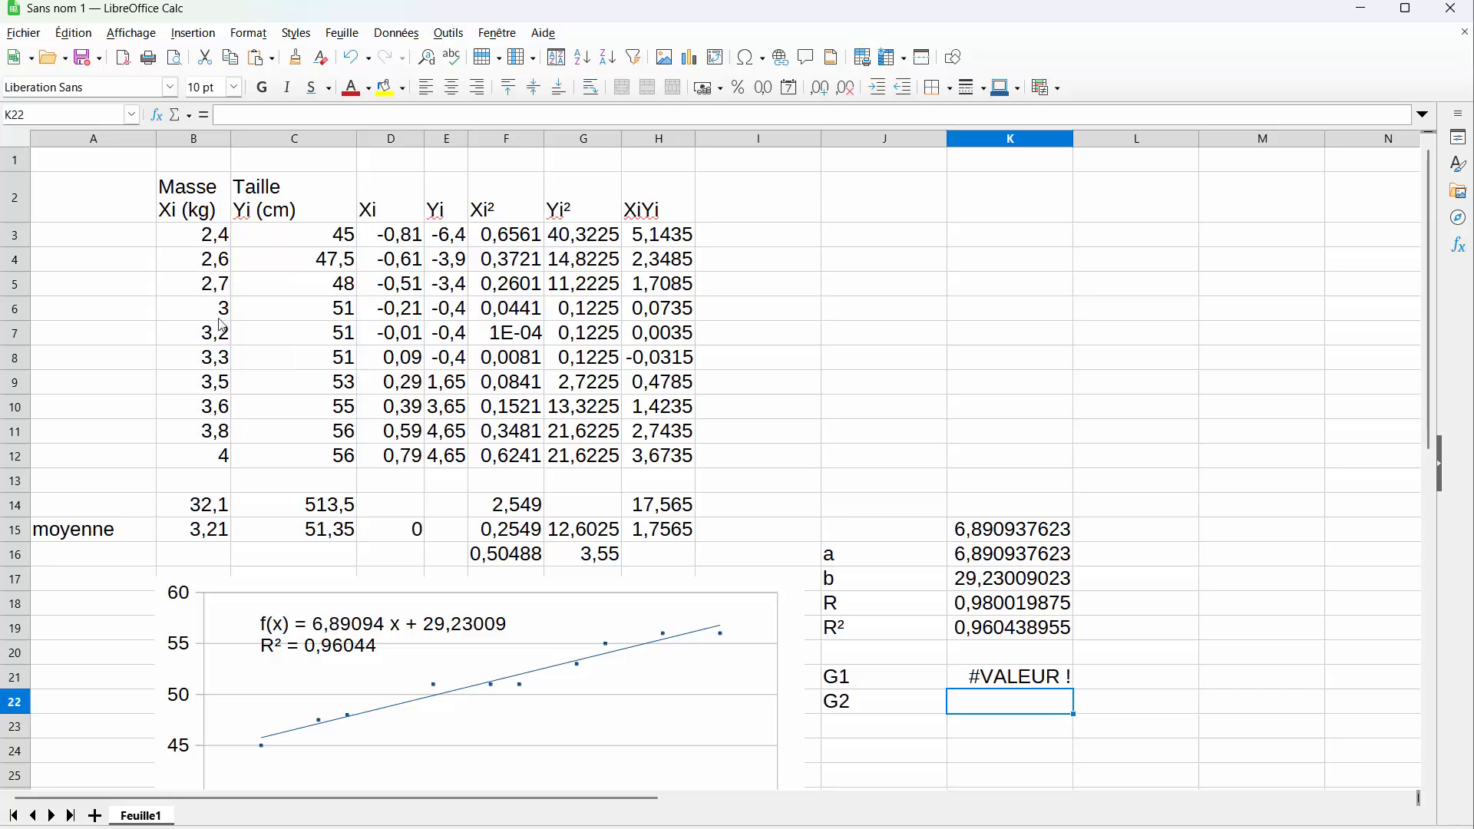
Step: Correct the G1 mass formula in K21 to average the range with =MOYENNE(B3:B7)
{"action": "left_click", "coordinate": [1050, 679]}
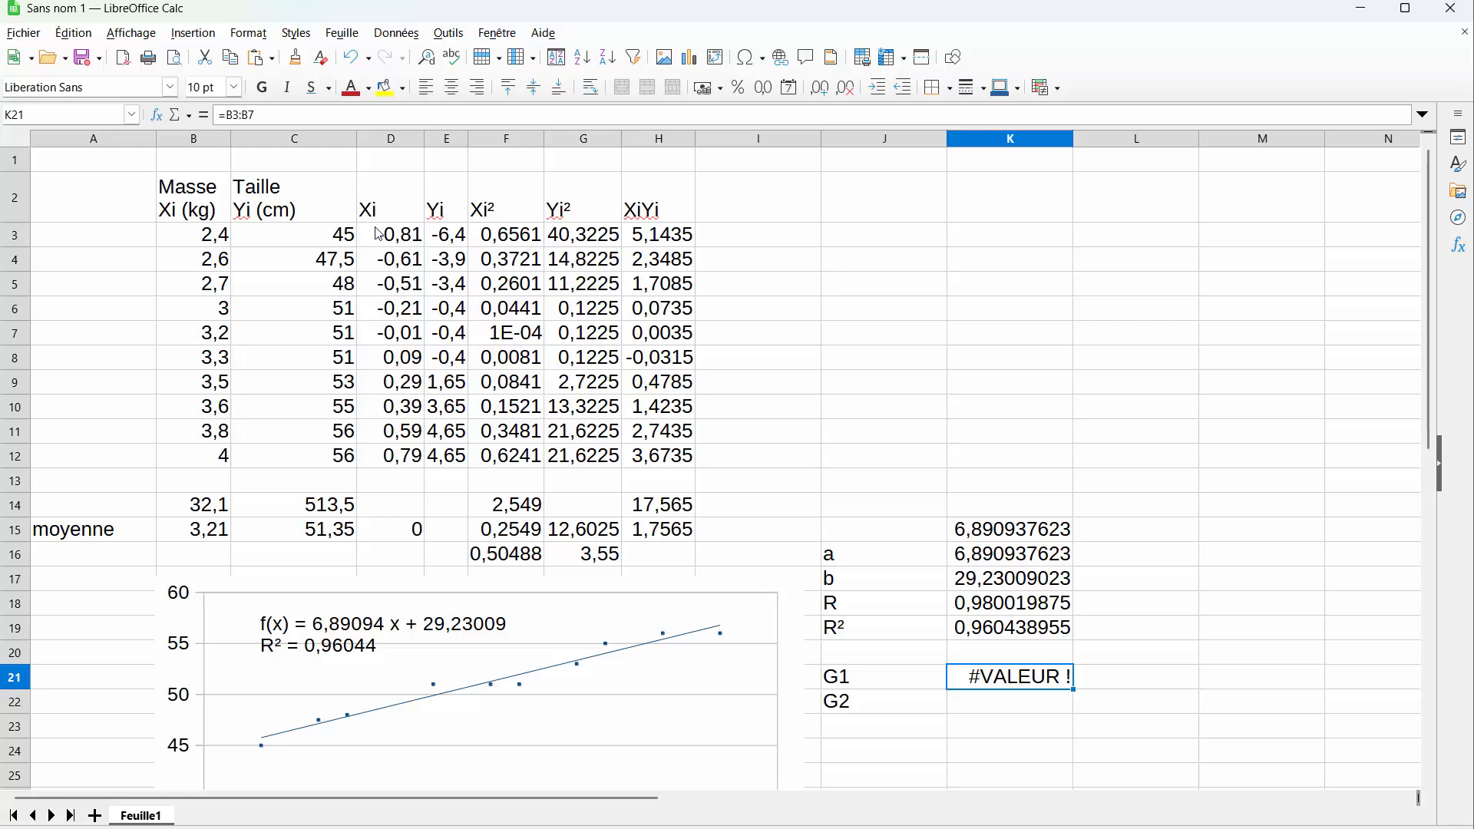
{"action": "left_click", "coordinate": [228, 114]}
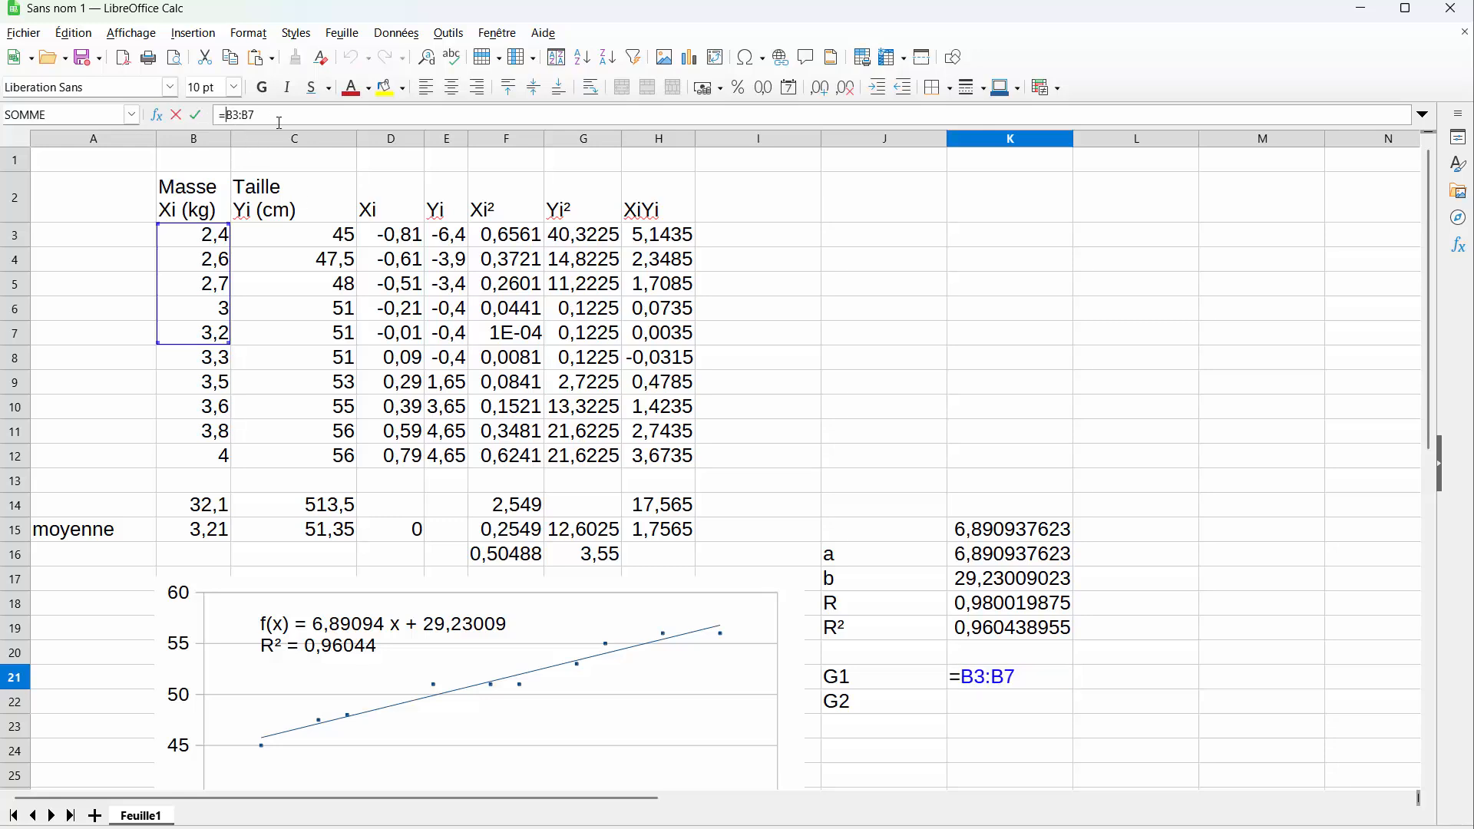
{"action": "type", "text": "="}
{"action": "type", "text": "moyenne"}
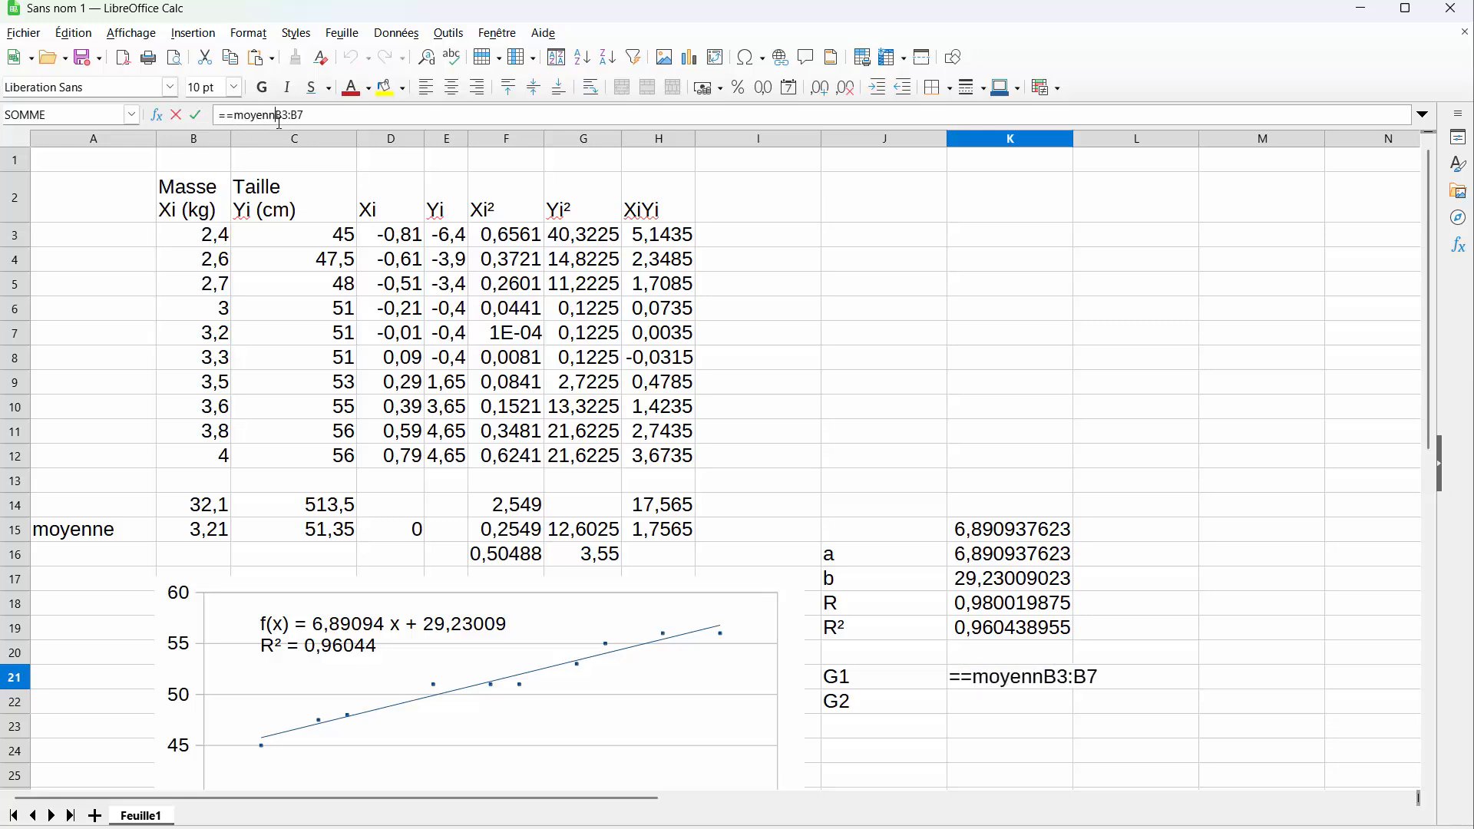
{"action": "type", "text": "("}
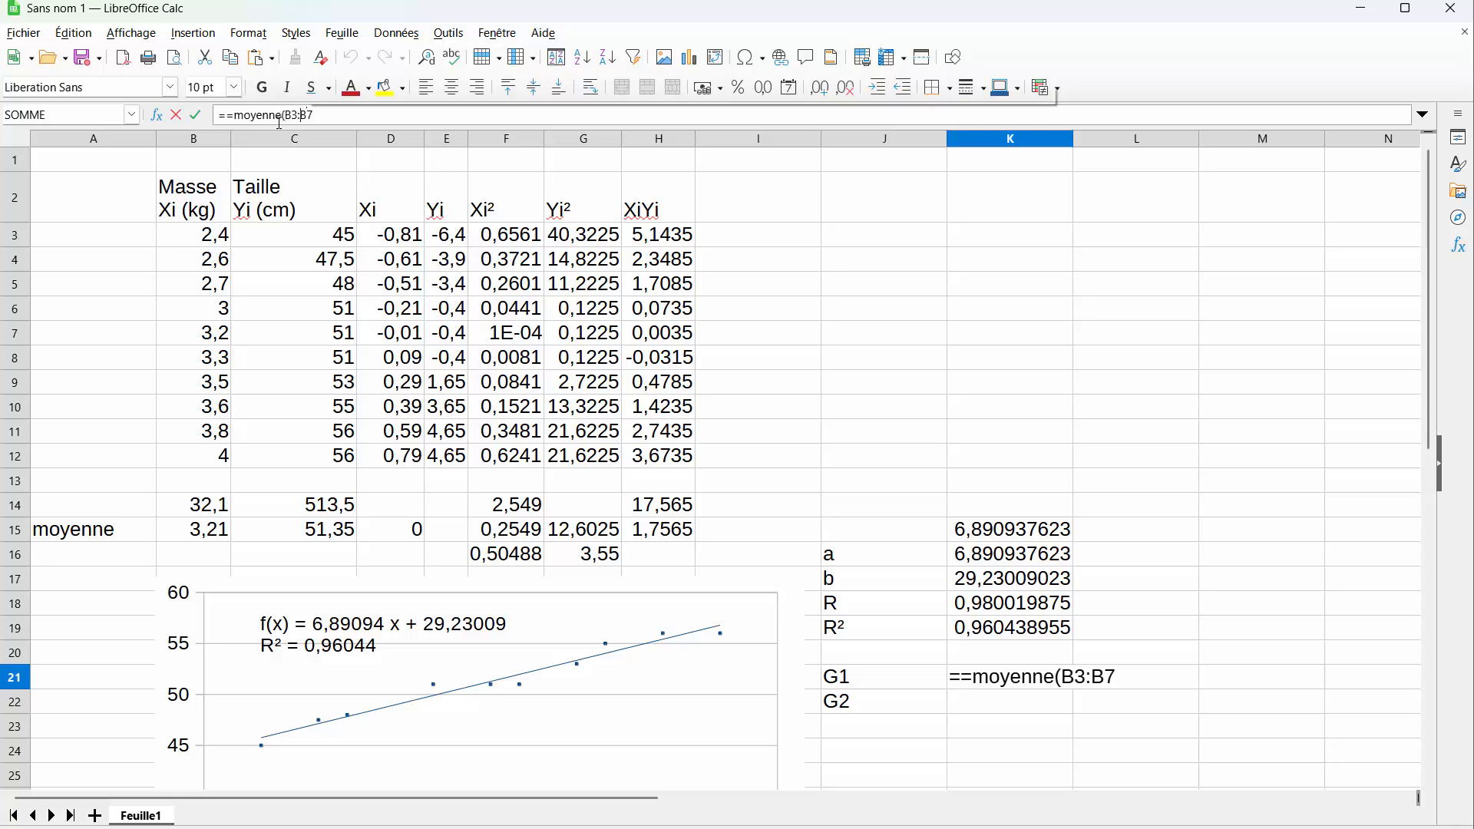
{"action": "type", "text": ")"}
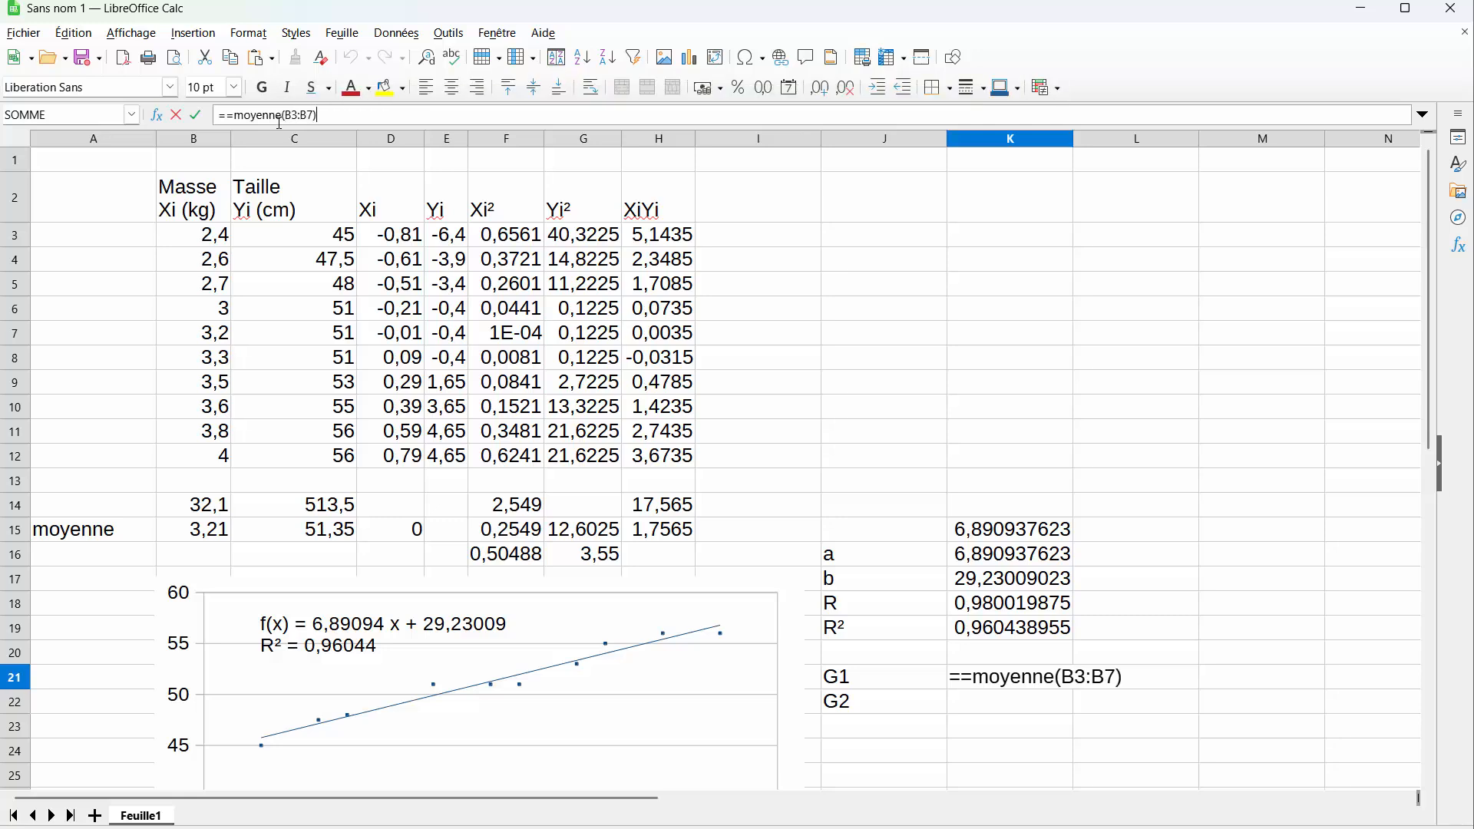
{"action": "key", "text": "Return"}
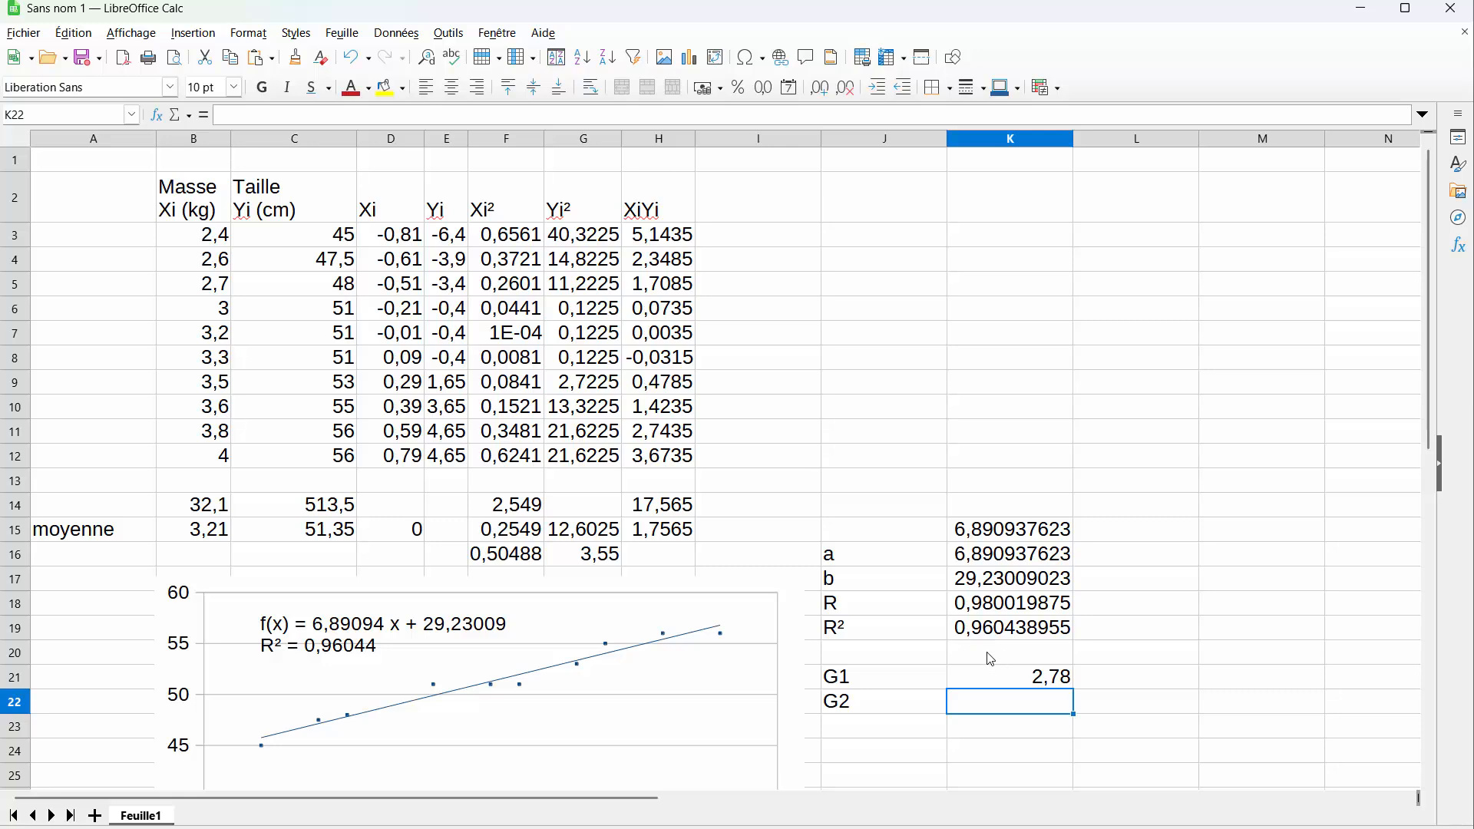
{"action": "left_click", "coordinate": [1007, 677]}
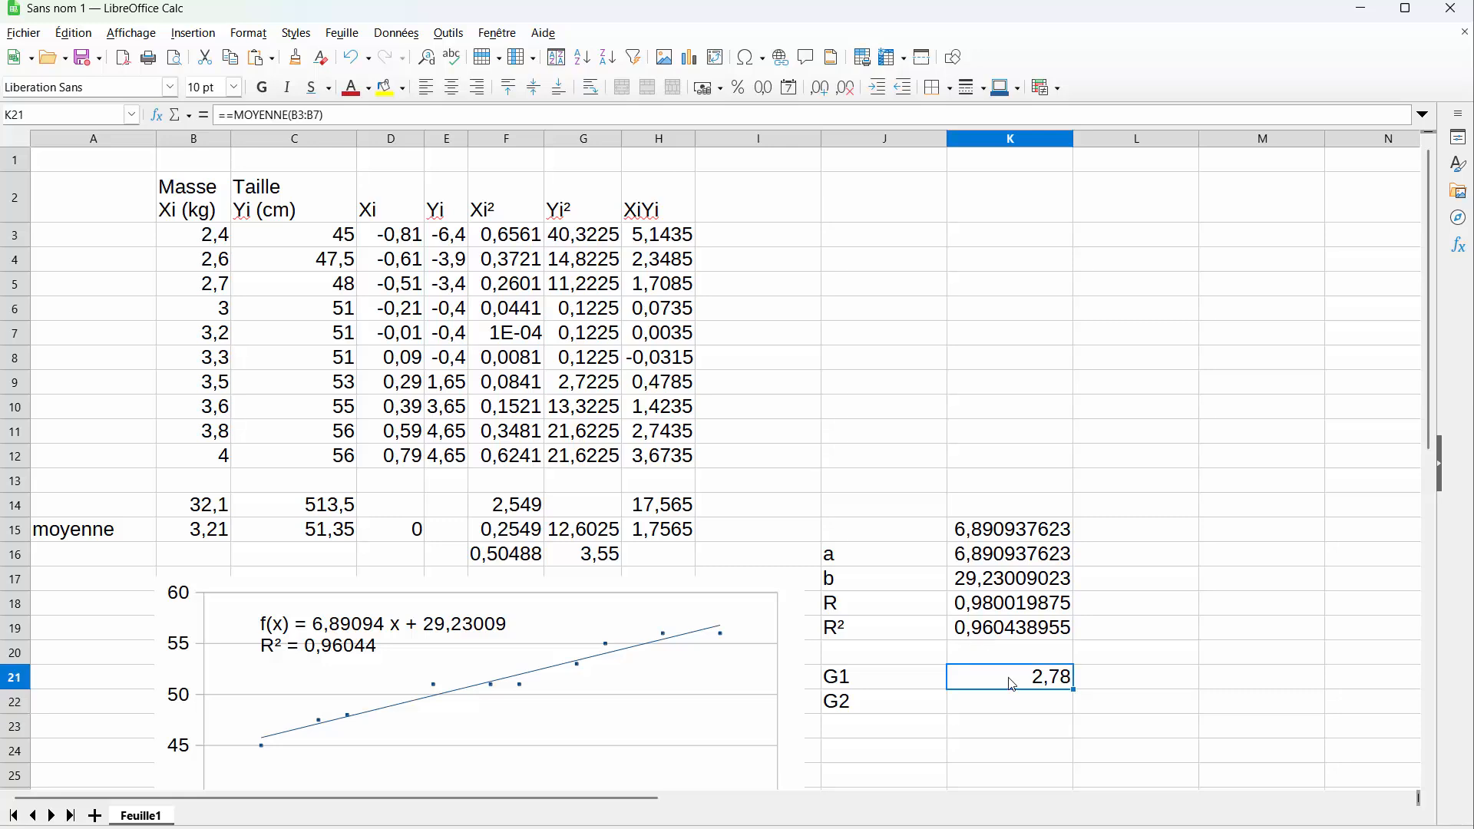
{"action": "left_click", "coordinate": [230, 114]}
{"action": "key", "text": "Return"}
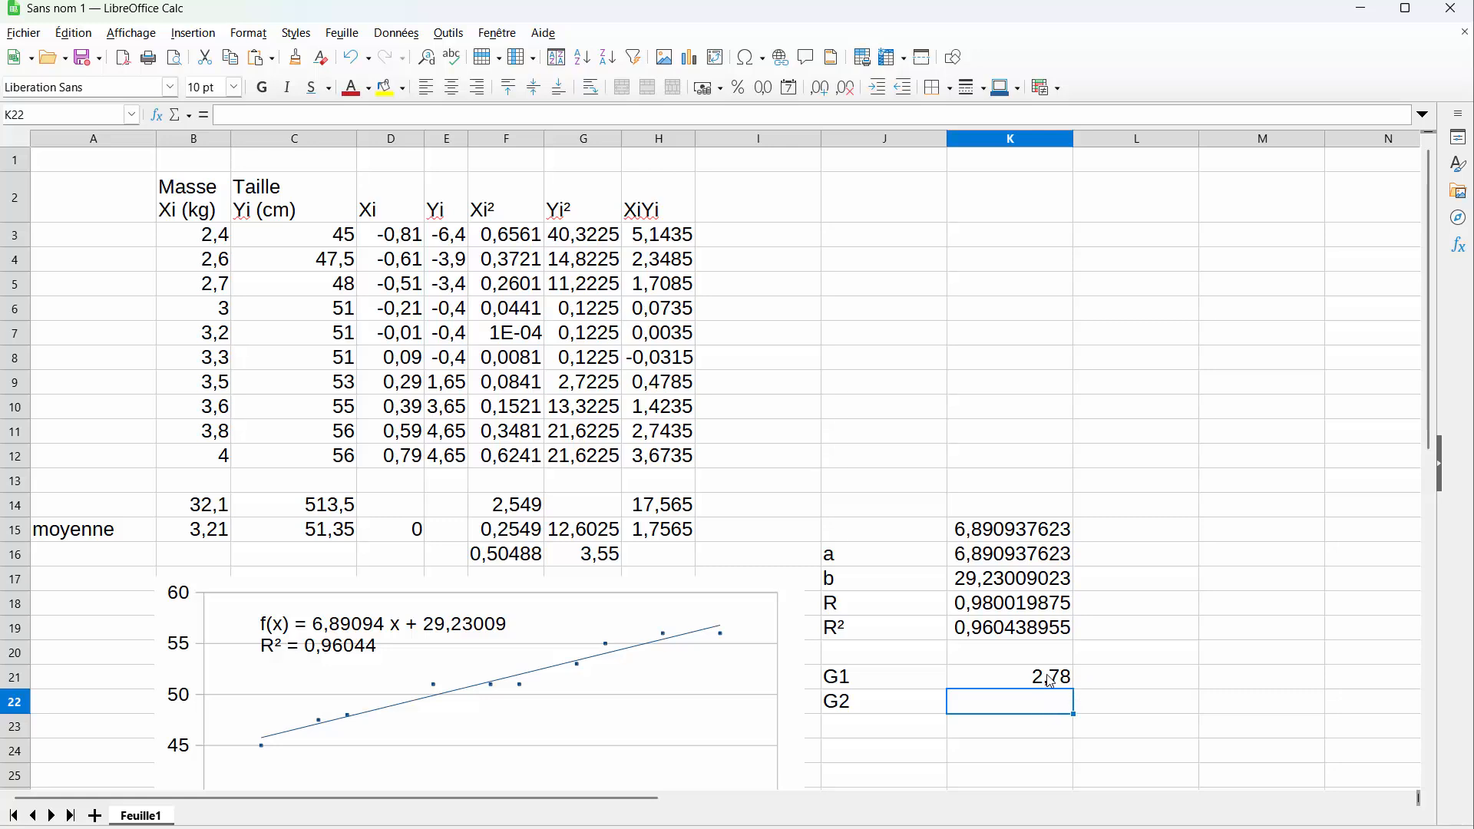
Step: Compute the G1 mean height in L21 with =MOYENNE(C3:C7) and check both G1 cells
{"action": "left_click", "coordinate": [1117, 681]}
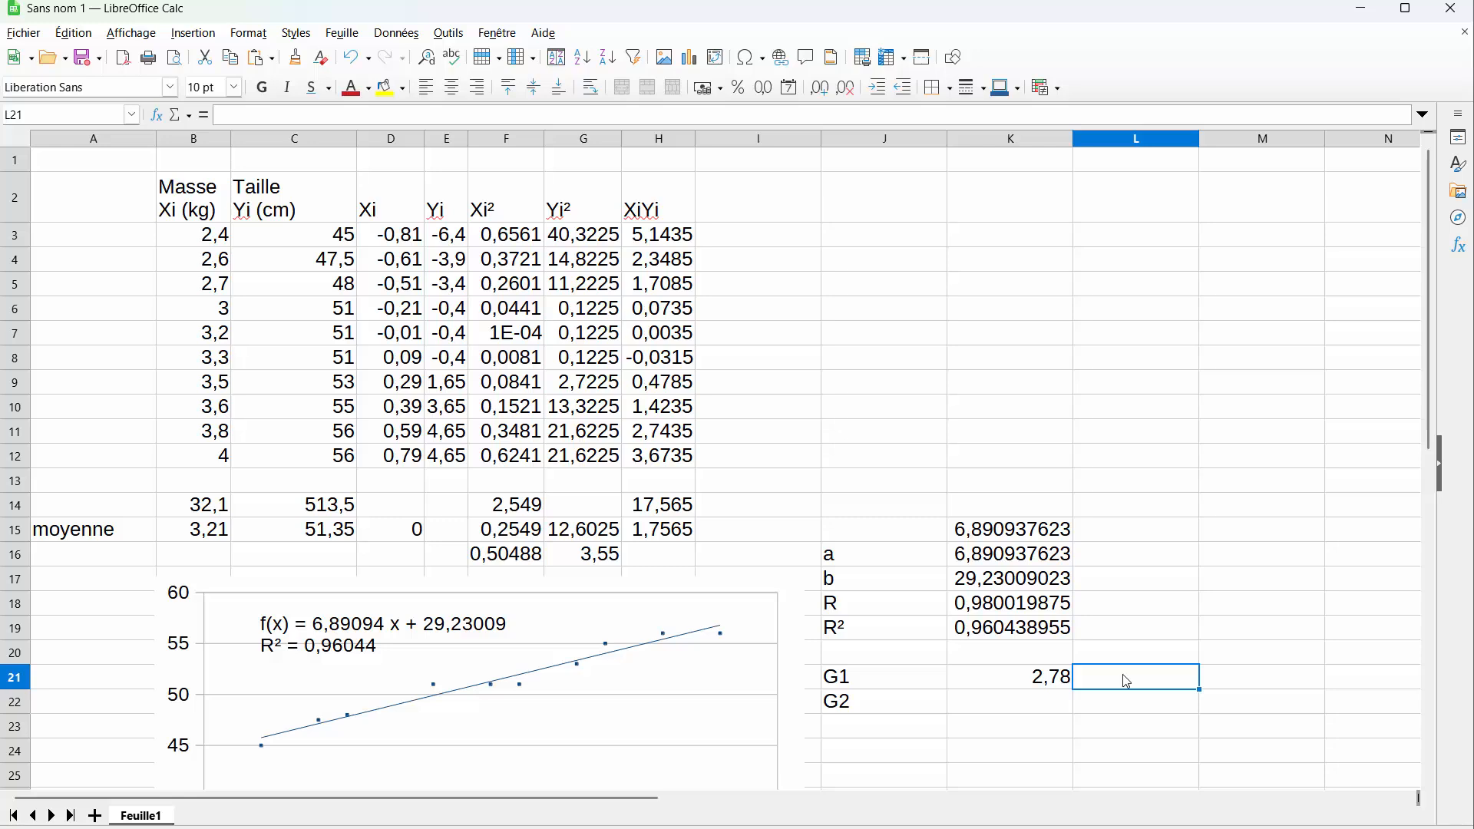
{"action": "type", "text": "="}
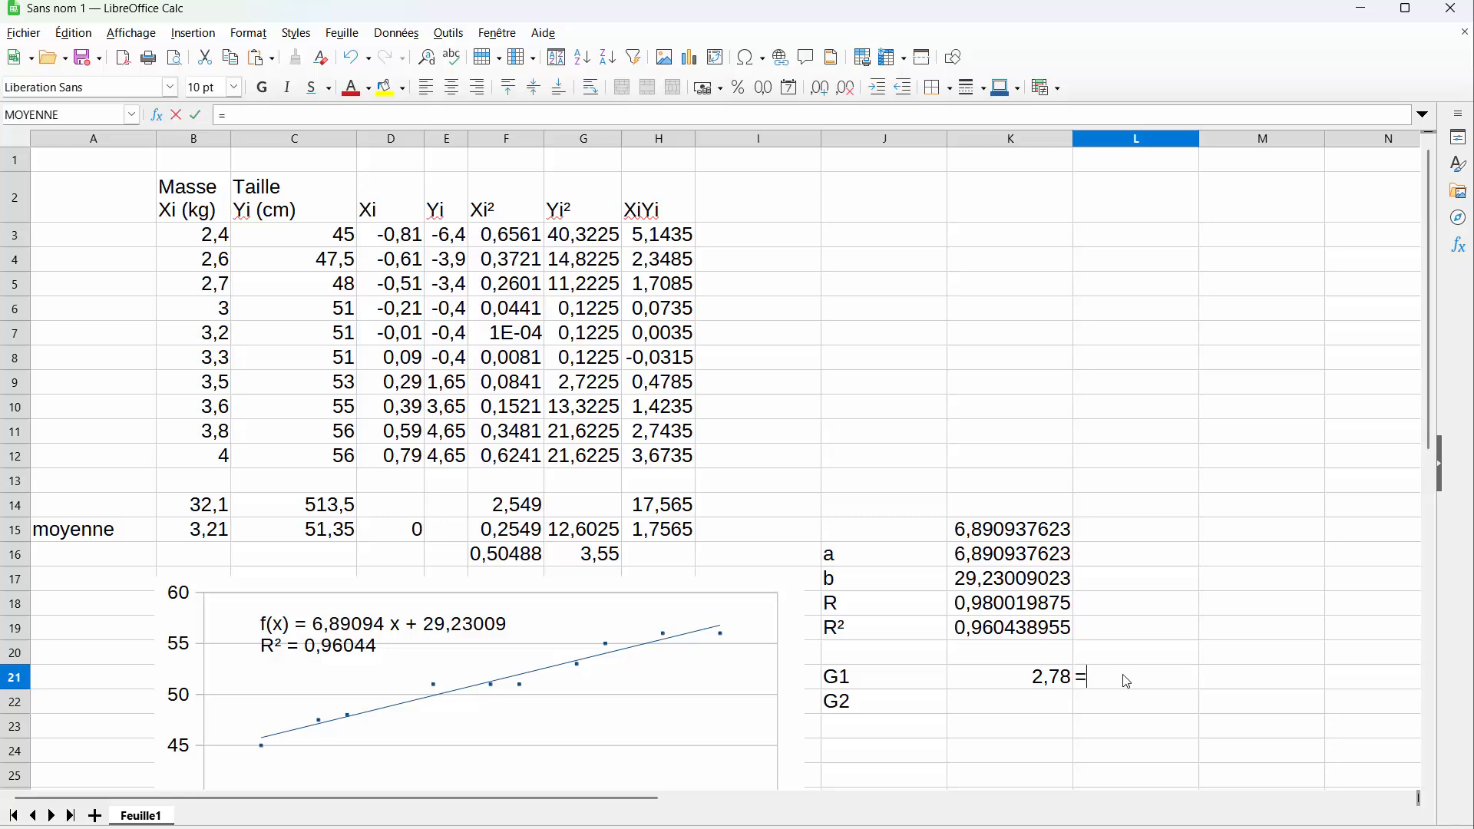
{"action": "type", "text": "moy"}
{"action": "key", "text": "Return"}
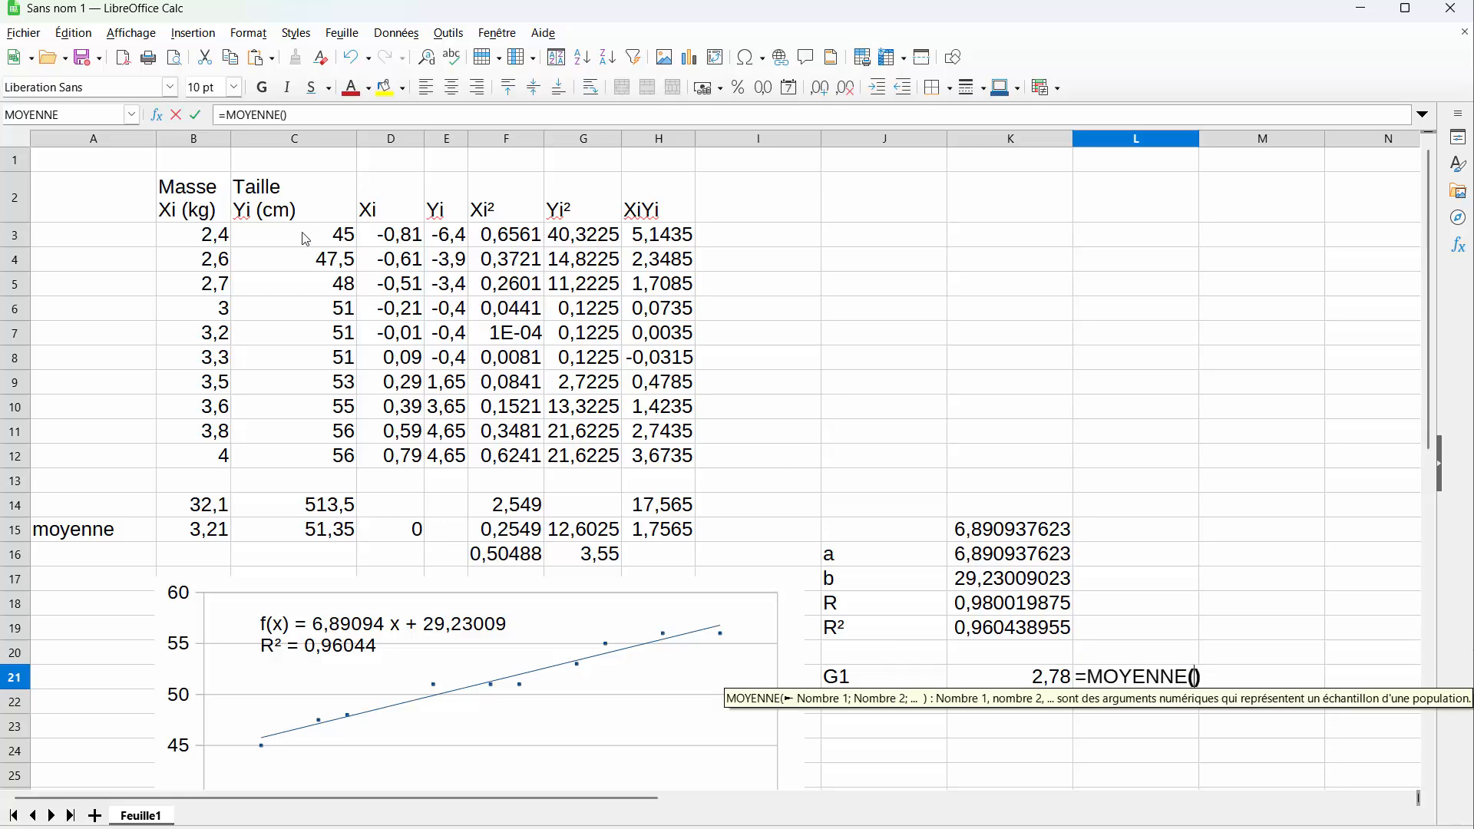
{"action": "left_click_drag", "start_coordinate": [304, 239], "coordinate": [305, 331]}
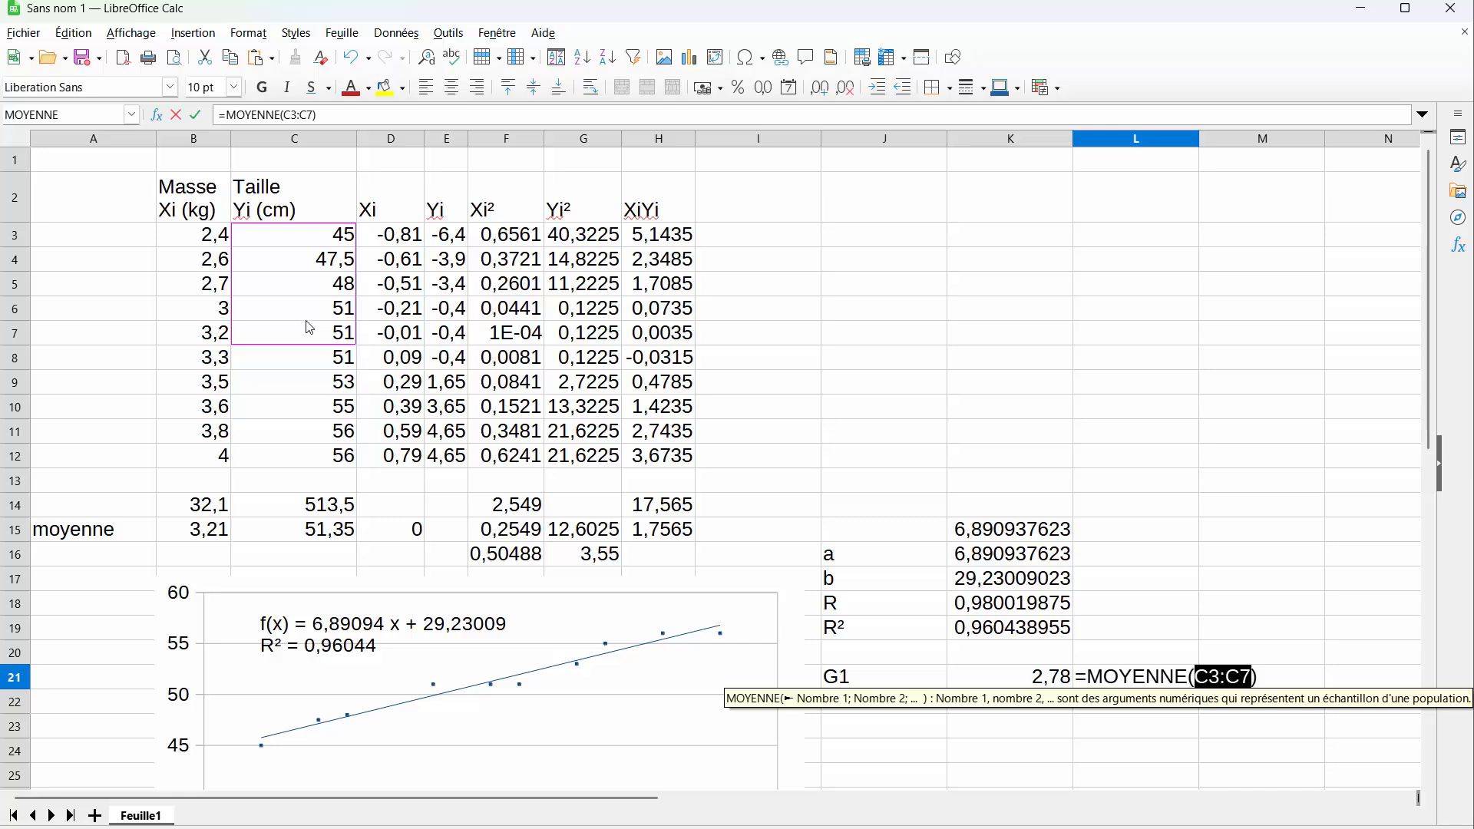
{"action": "key", "text": "Return"}
{"action": "left_click", "coordinate": [1049, 682]}
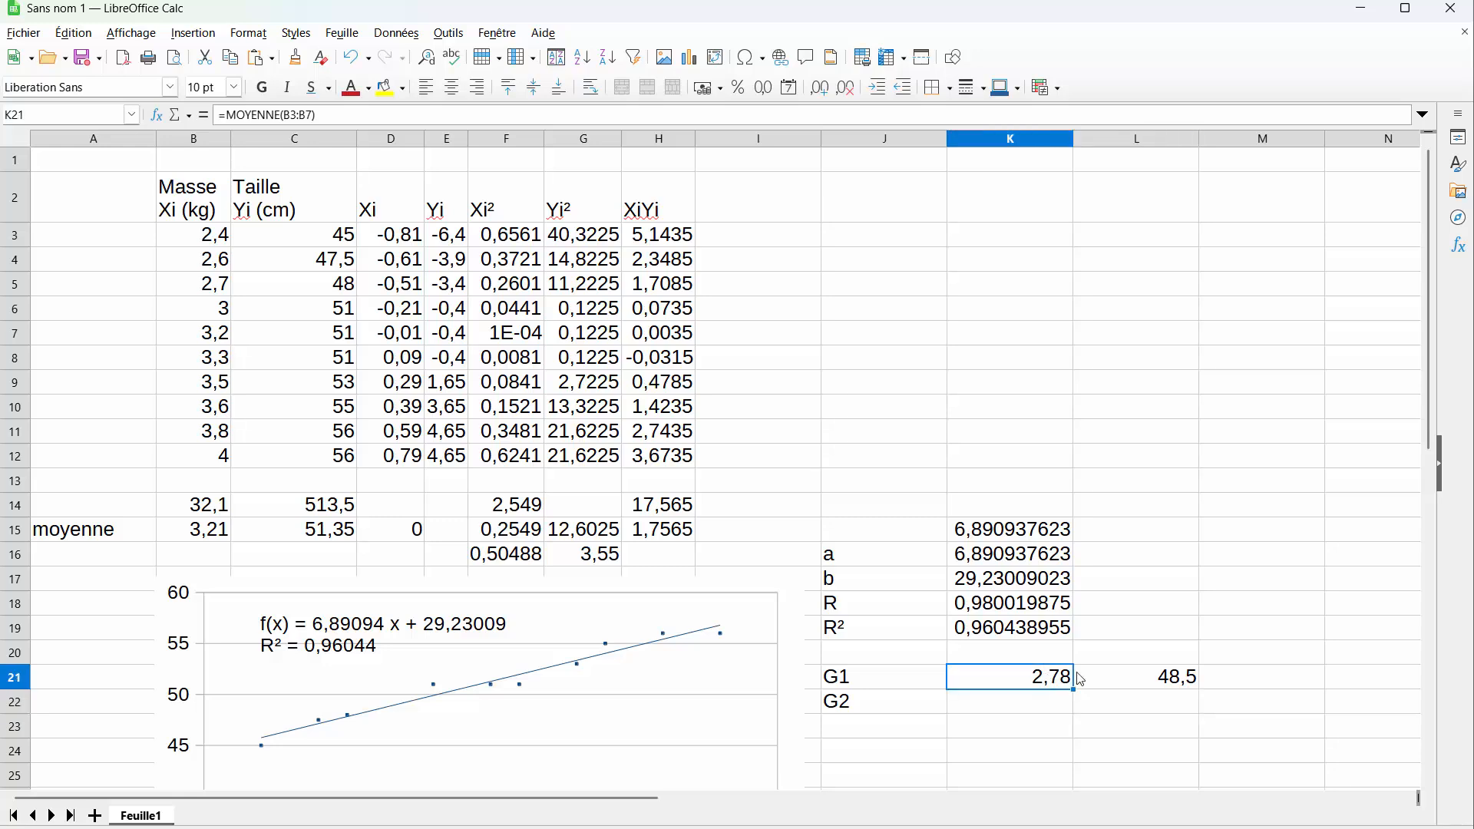
{"action": "left_click", "coordinate": [1141, 679]}
Step: Enter =MOYENNE(C8:C12) in the G2 mass cell K22
{"action": "left_click", "coordinate": [1040, 708]}
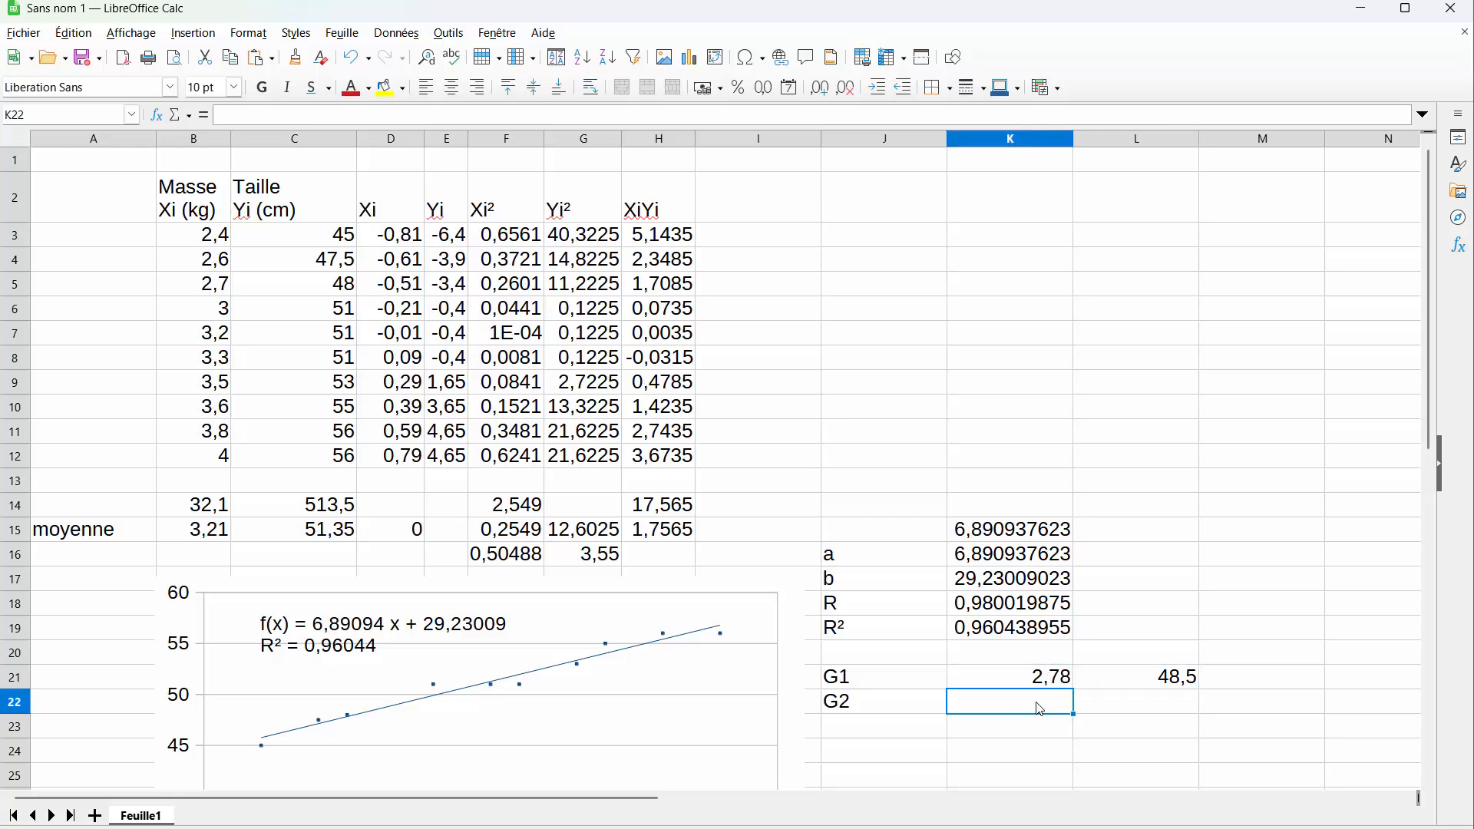
{"action": "type", "text": "=moy"}
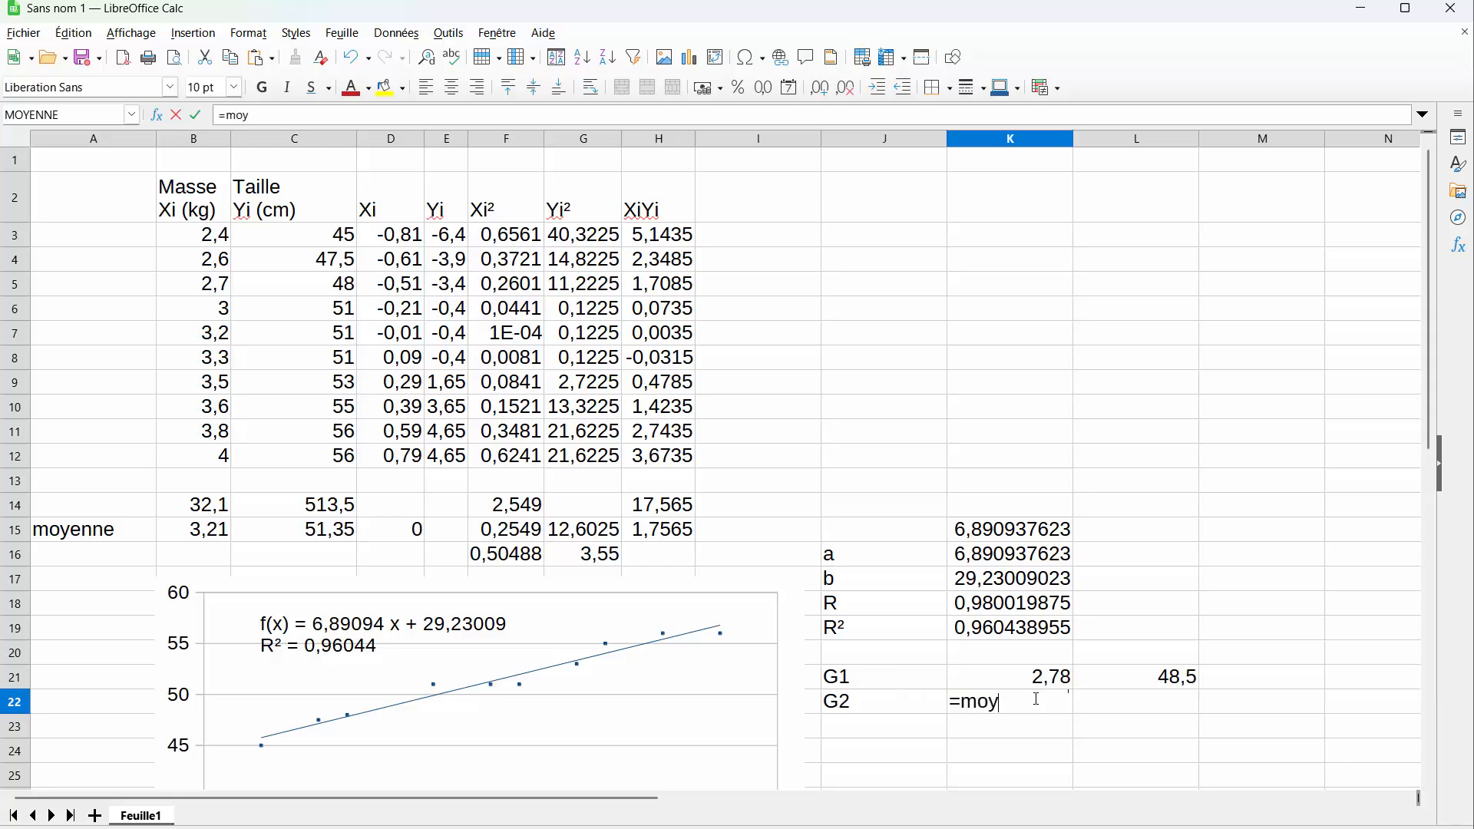
{"action": "key", "text": "Return"}
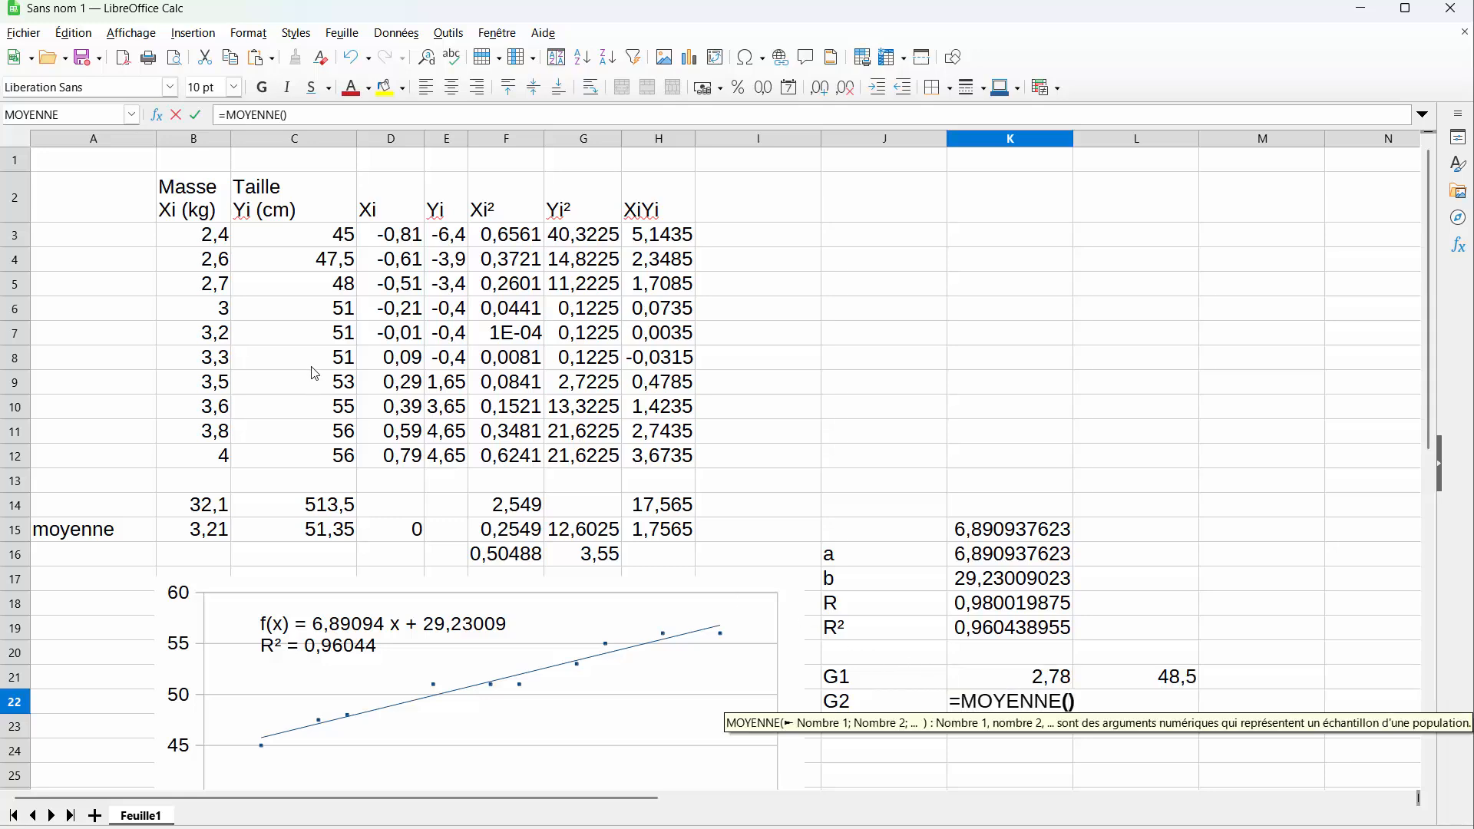
{"action": "left_click_drag", "start_coordinate": [331, 363], "coordinate": [336, 453]}
{"action": "key", "text": "Return"}
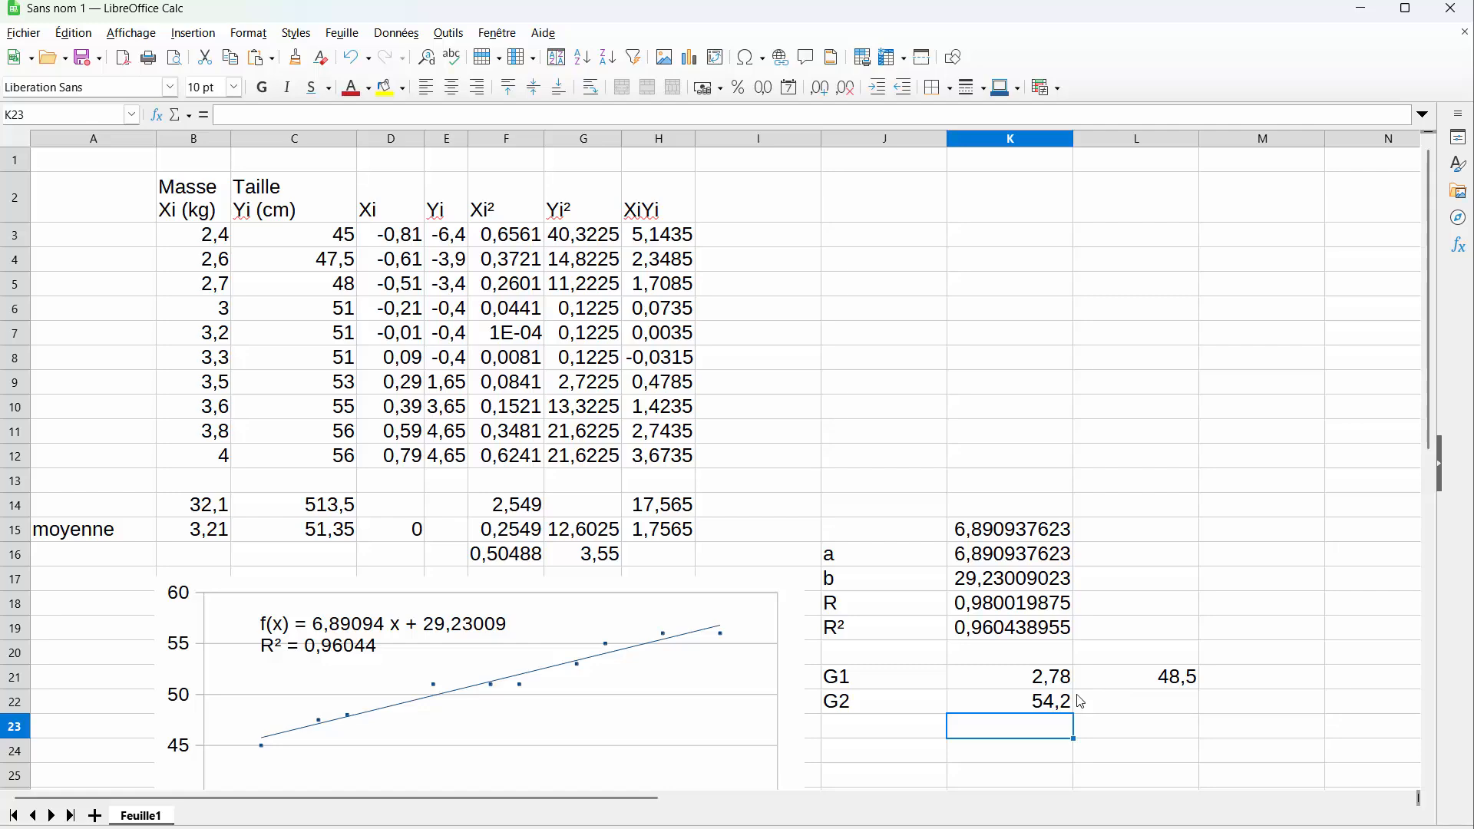
Step: Replace the formula in K22 with the mass range =B8:B12
{"action": "left_click", "coordinate": [1046, 706]}
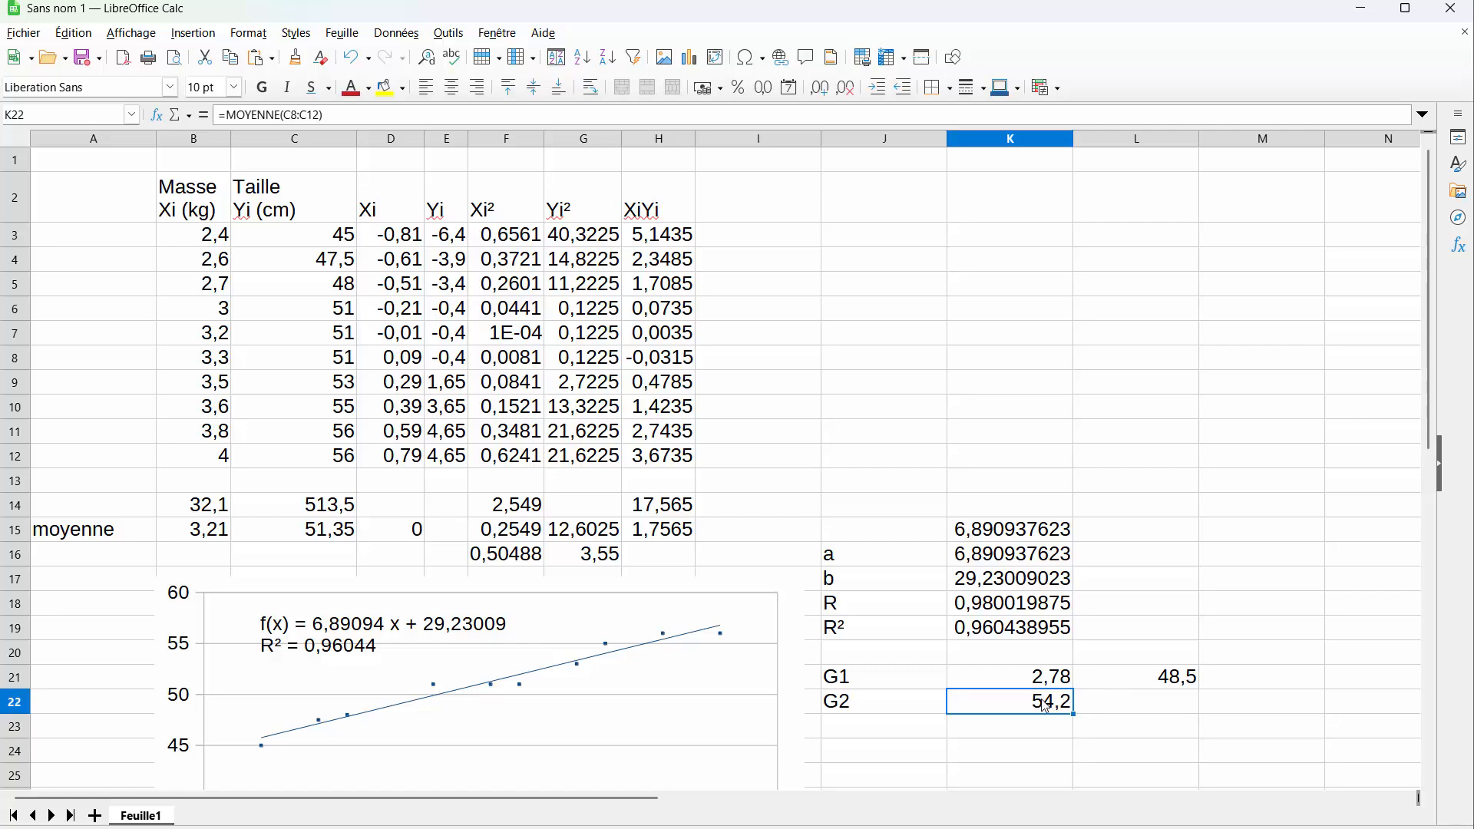
{"action": "type", "text": "="}
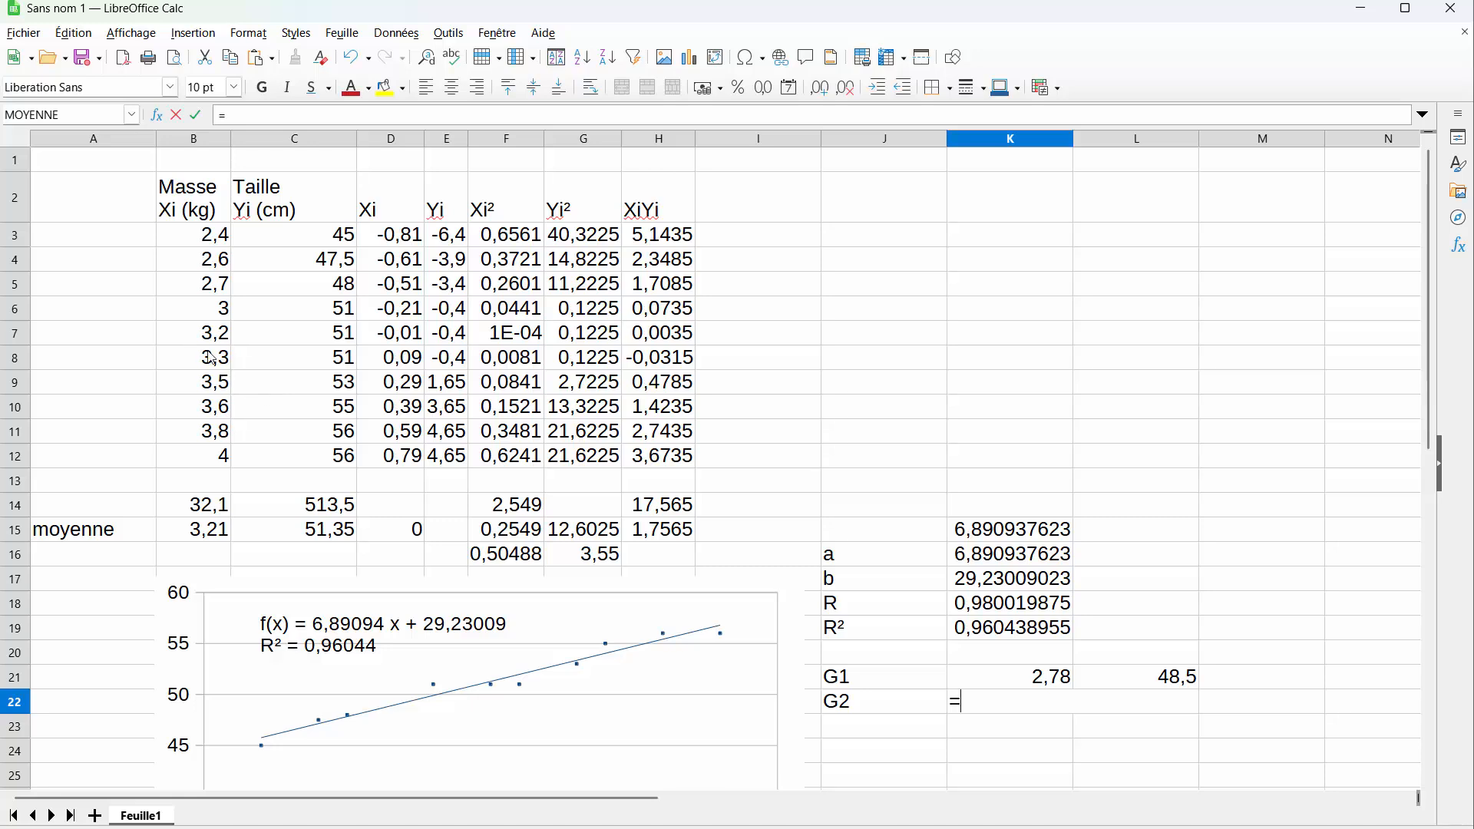
{"action": "left_click_drag", "start_coordinate": [212, 361], "coordinate": [222, 457]}
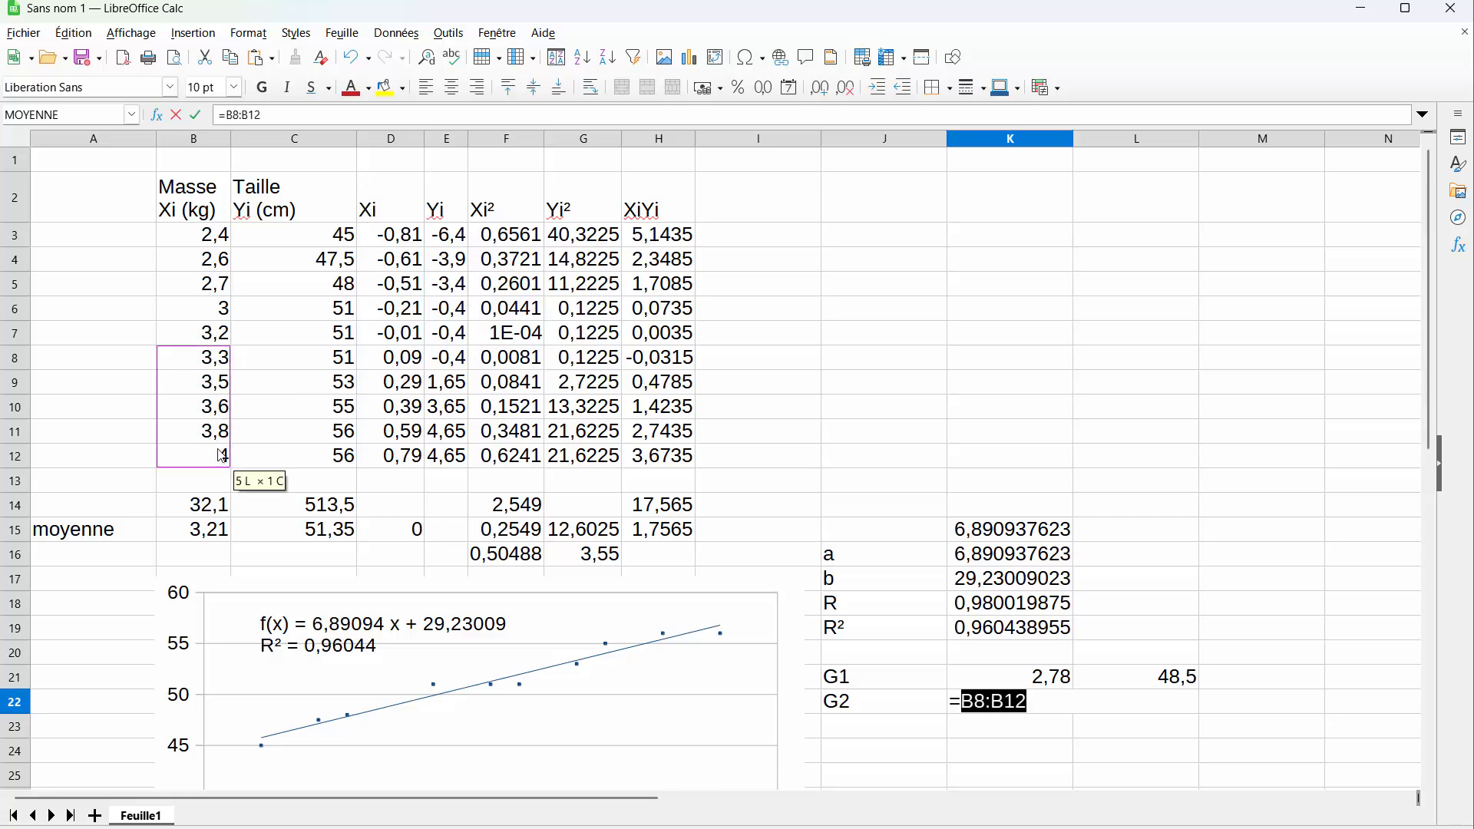
{"action": "key", "text": "Return"}
Step: Compute the G2 mean mass in K22 with =MOYENNE(B8:B12)
{"action": "left_click", "coordinate": [1040, 703]}
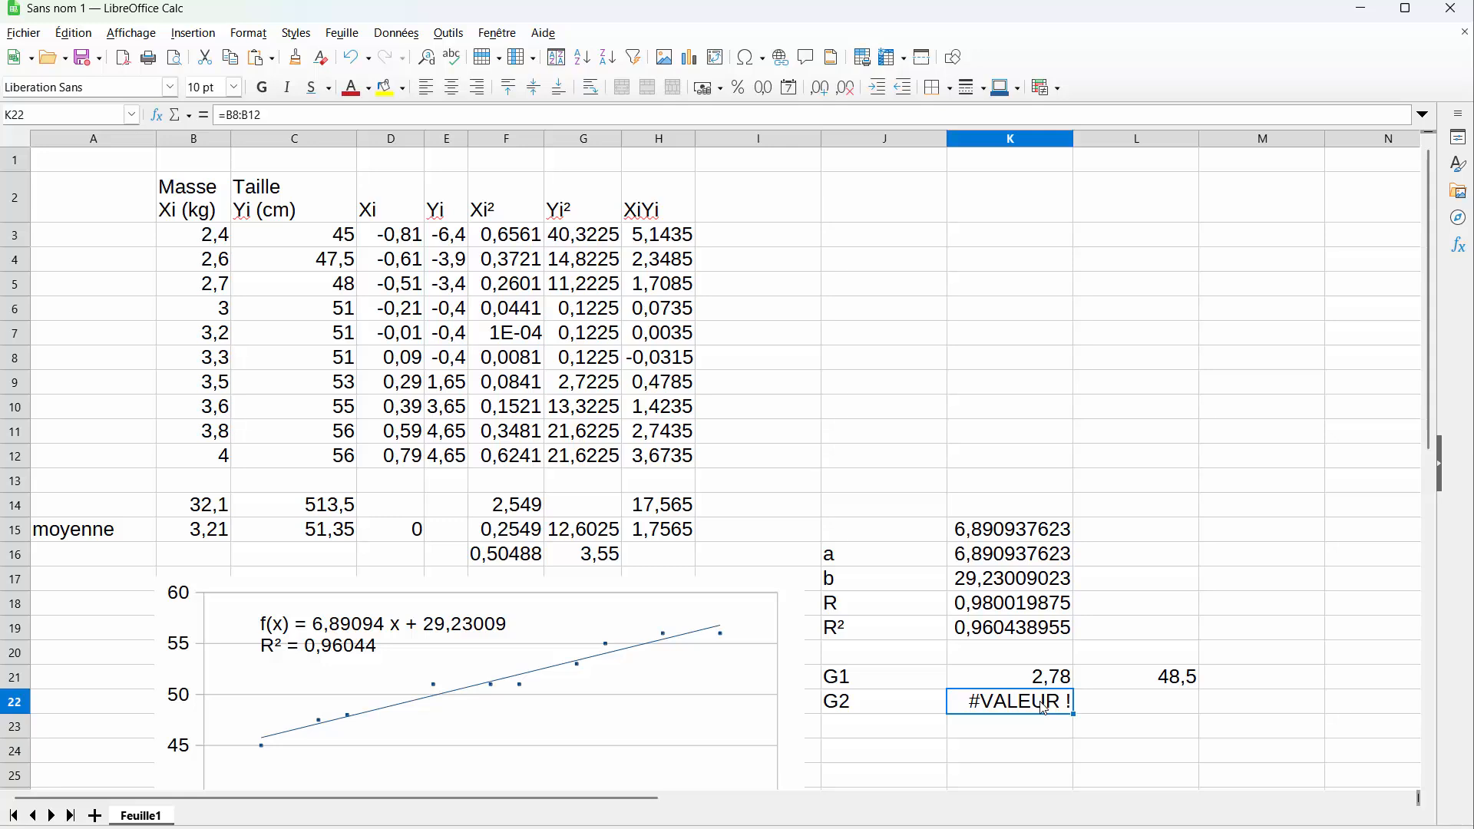
{"action": "type", "text": "=moy"}
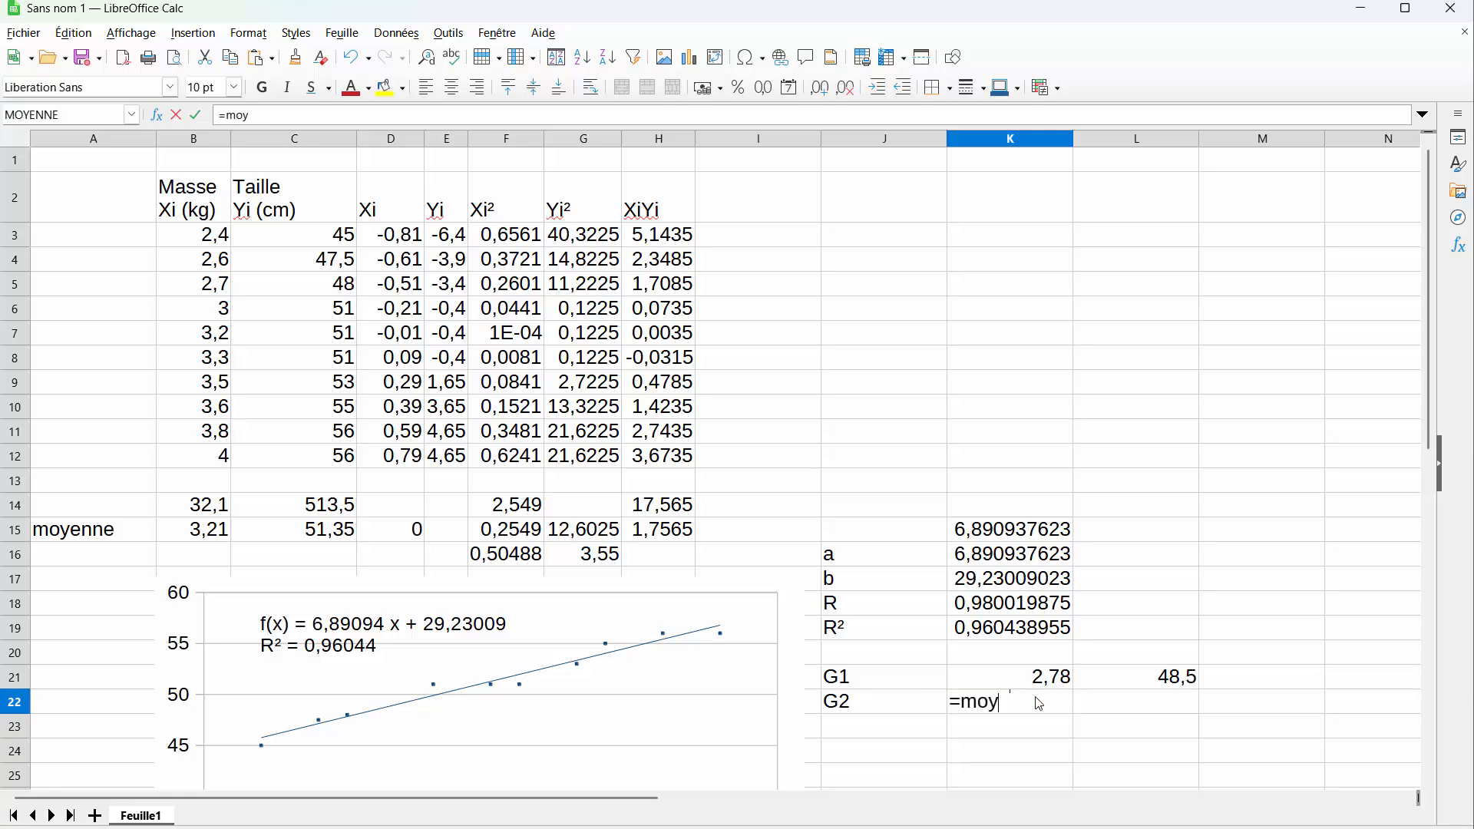
{"action": "key", "text": "Return"}
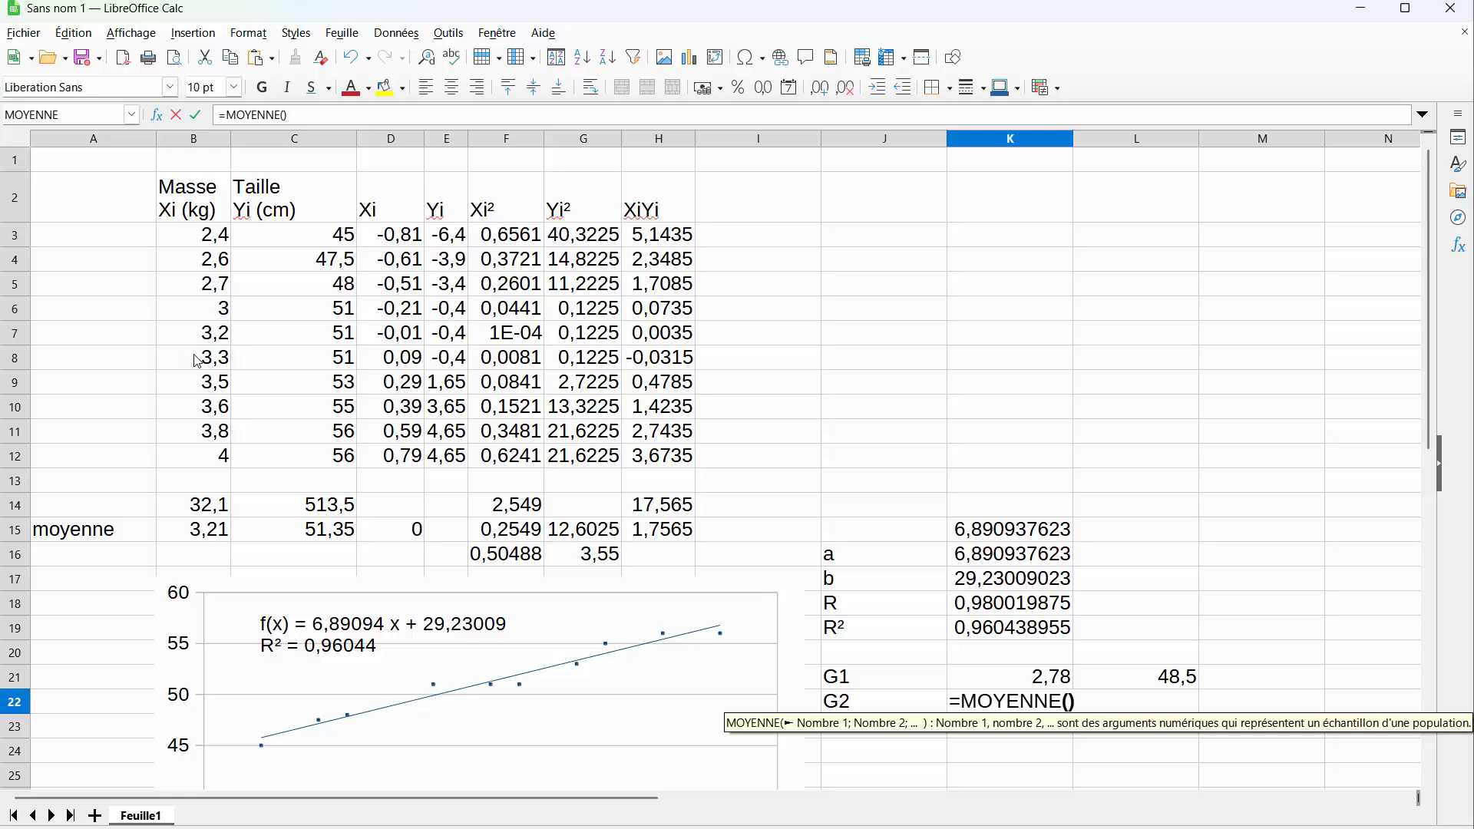
{"action": "left_click_drag", "start_coordinate": [197, 361], "coordinate": [190, 458]}
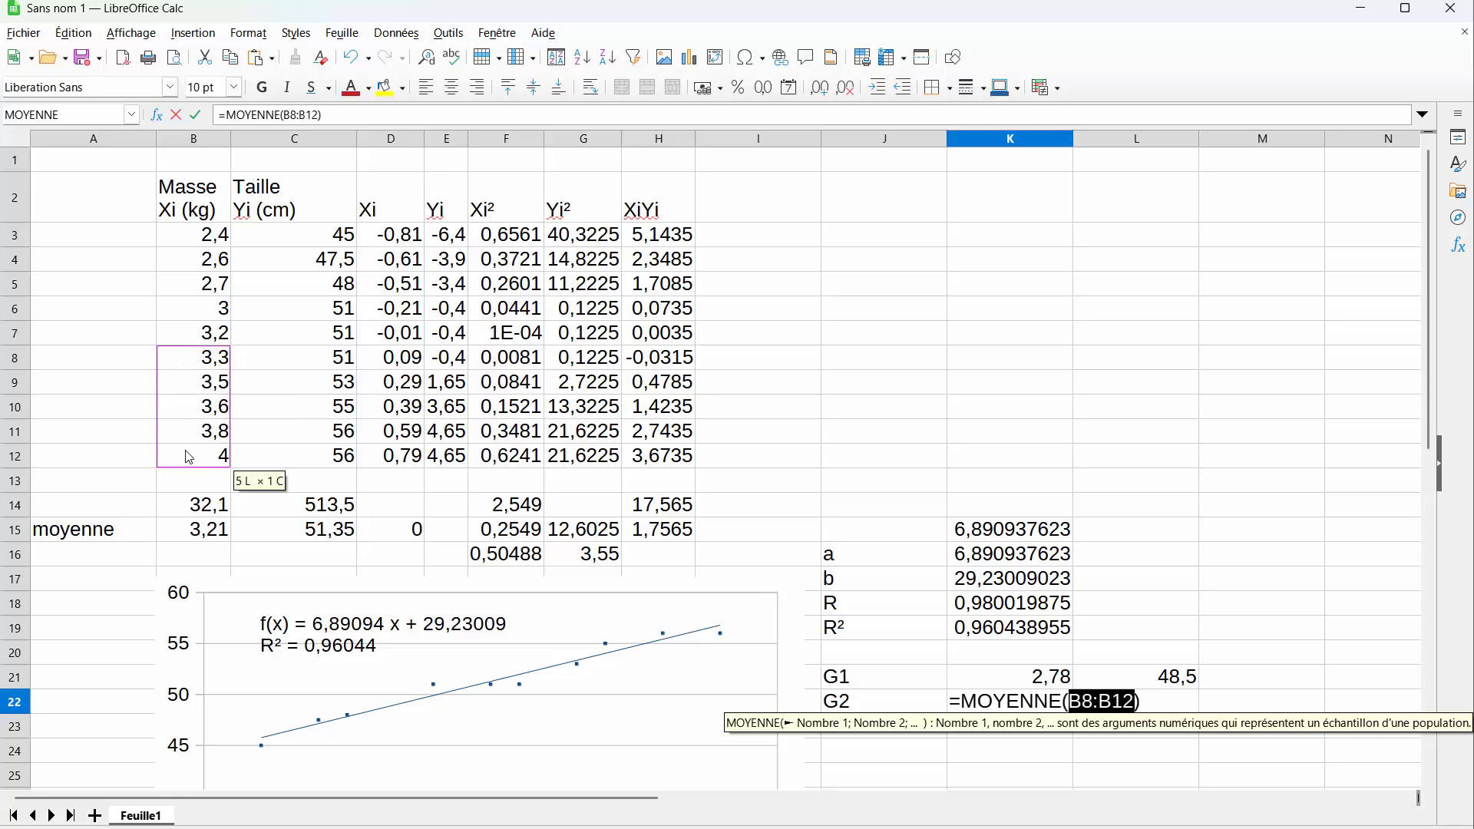
{"action": "key", "text": "Return"}
Step: Compute the G2 mean height in L22 with =MOYENNE(C8:C12)
{"action": "left_click", "coordinate": [1167, 712]}
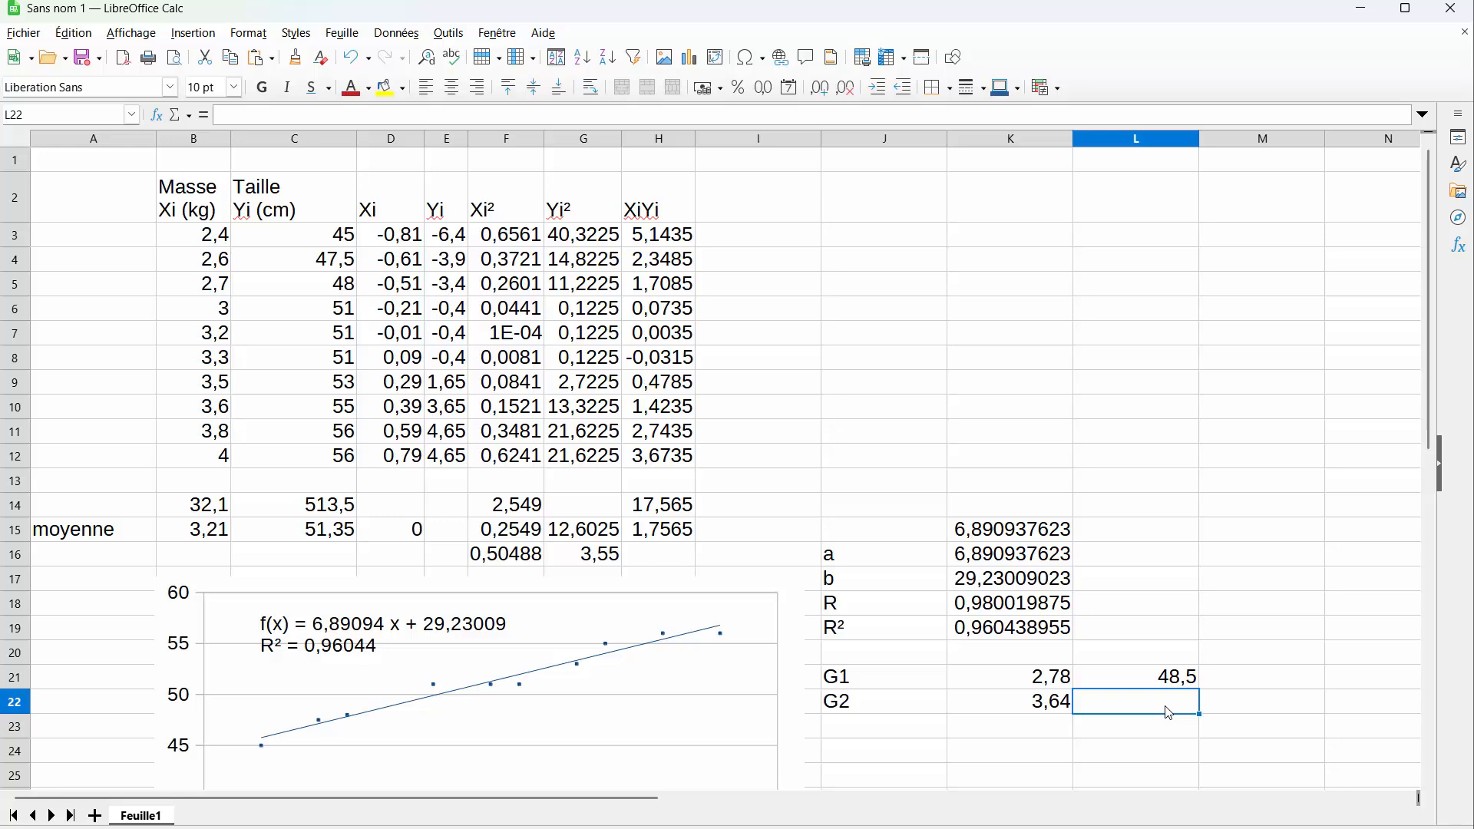
{"action": "type", "text": "="}
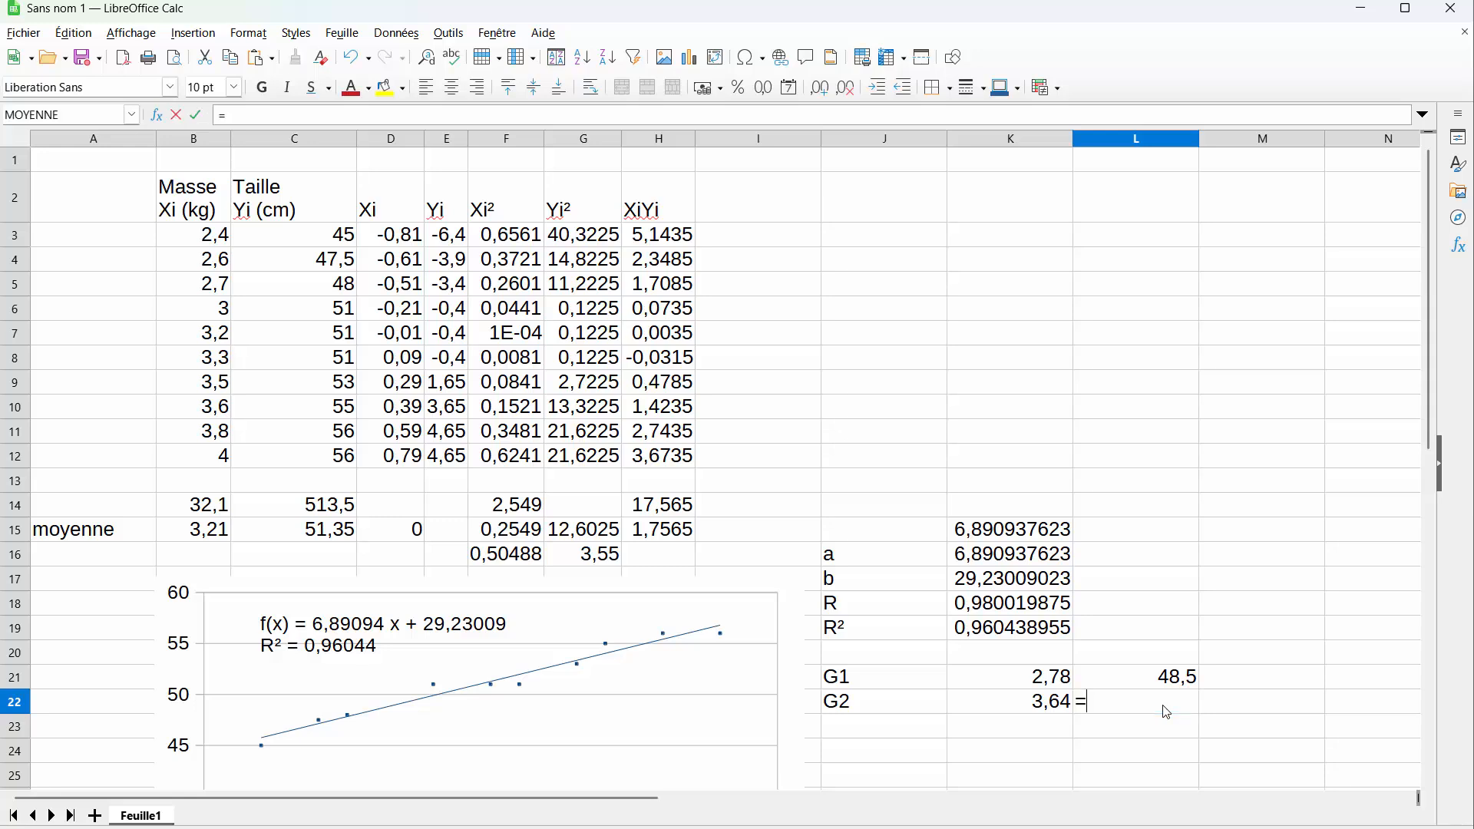
{"action": "type", "text": "moye"}
{"action": "key", "text": "Return"}
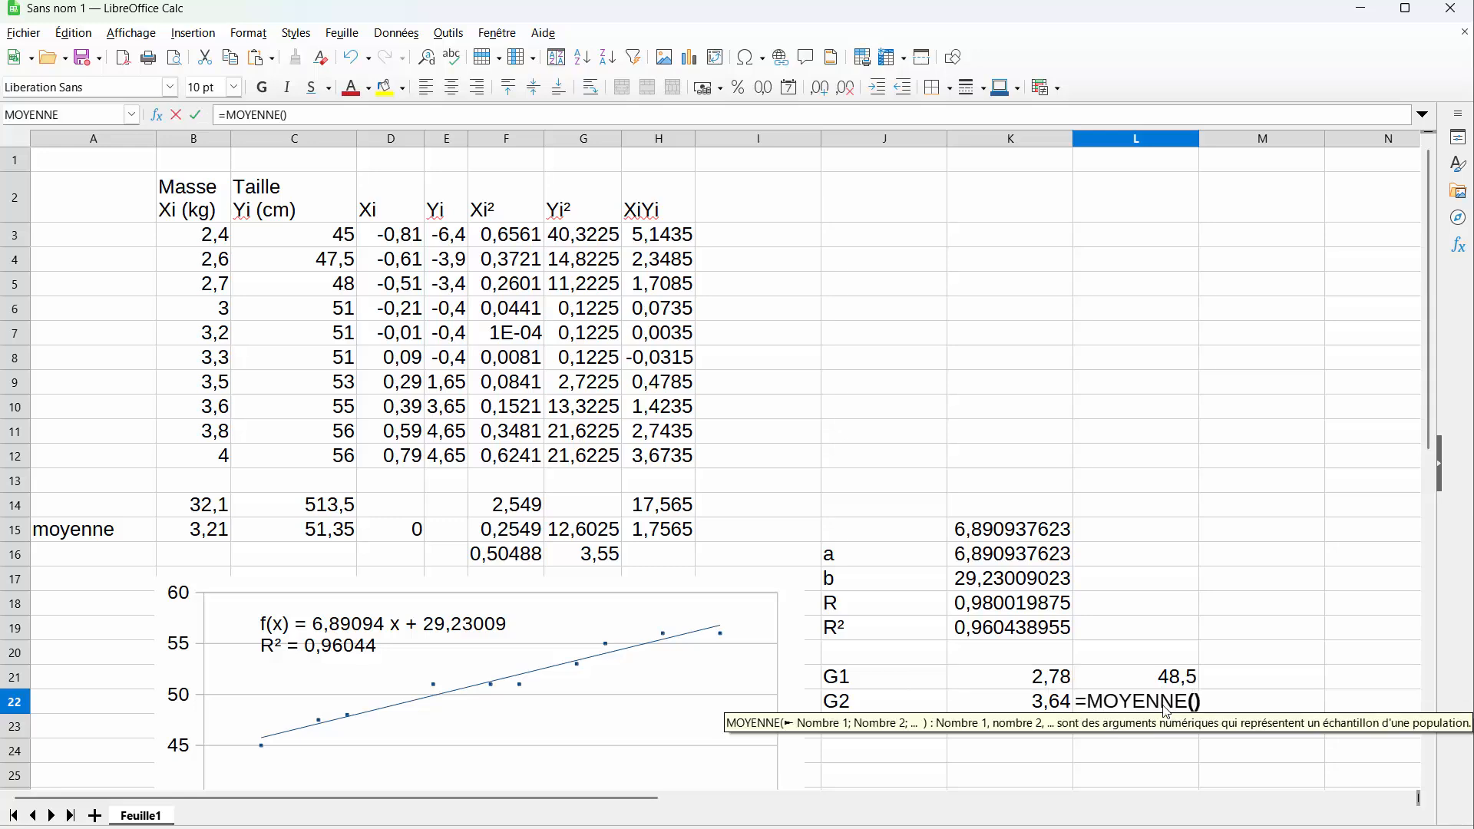
{"action": "left_click", "coordinate": [323, 374]}
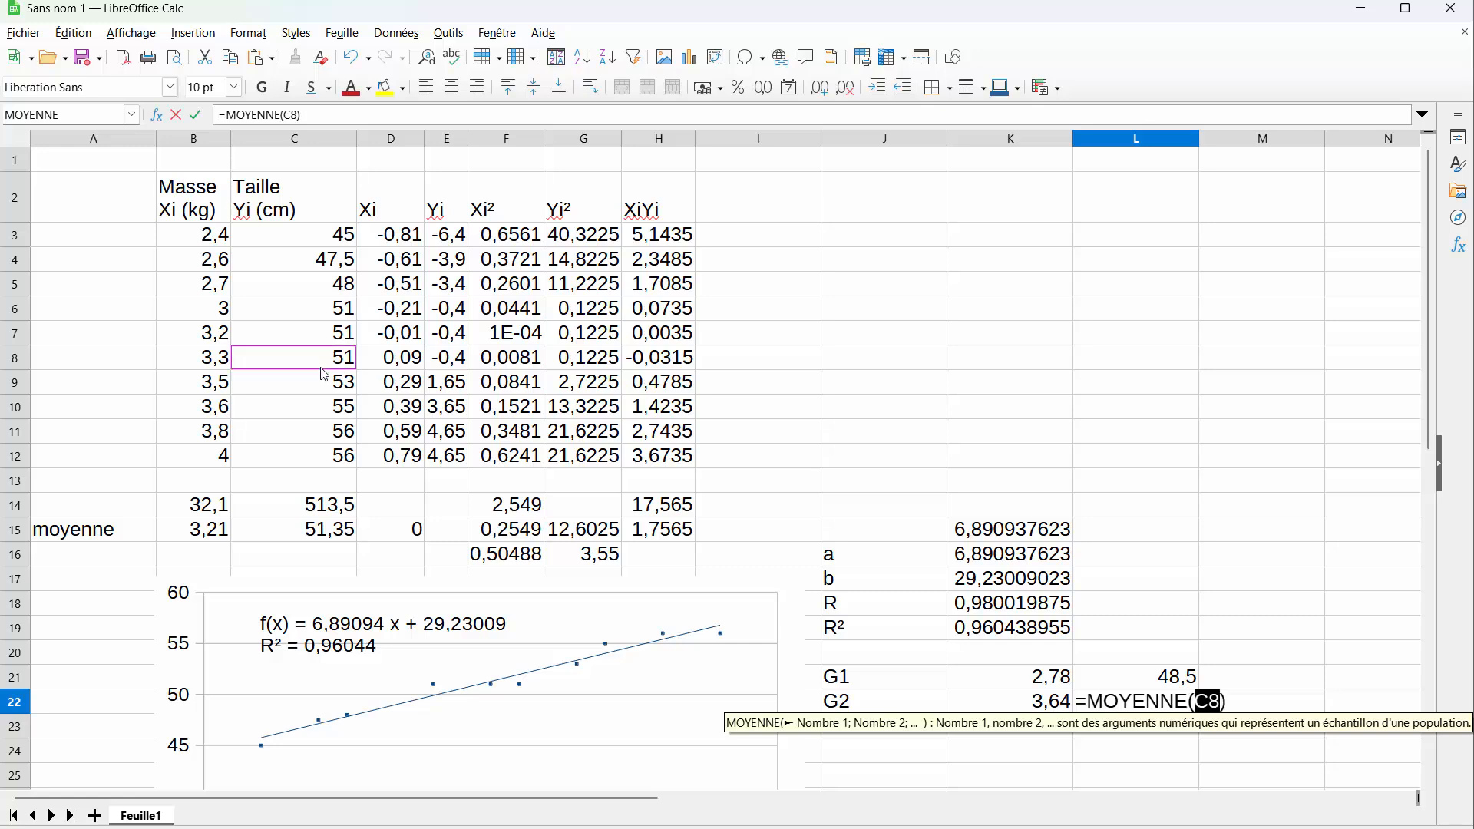
{"action": "left_click_drag", "start_coordinate": [323, 374], "coordinate": [323, 458]}
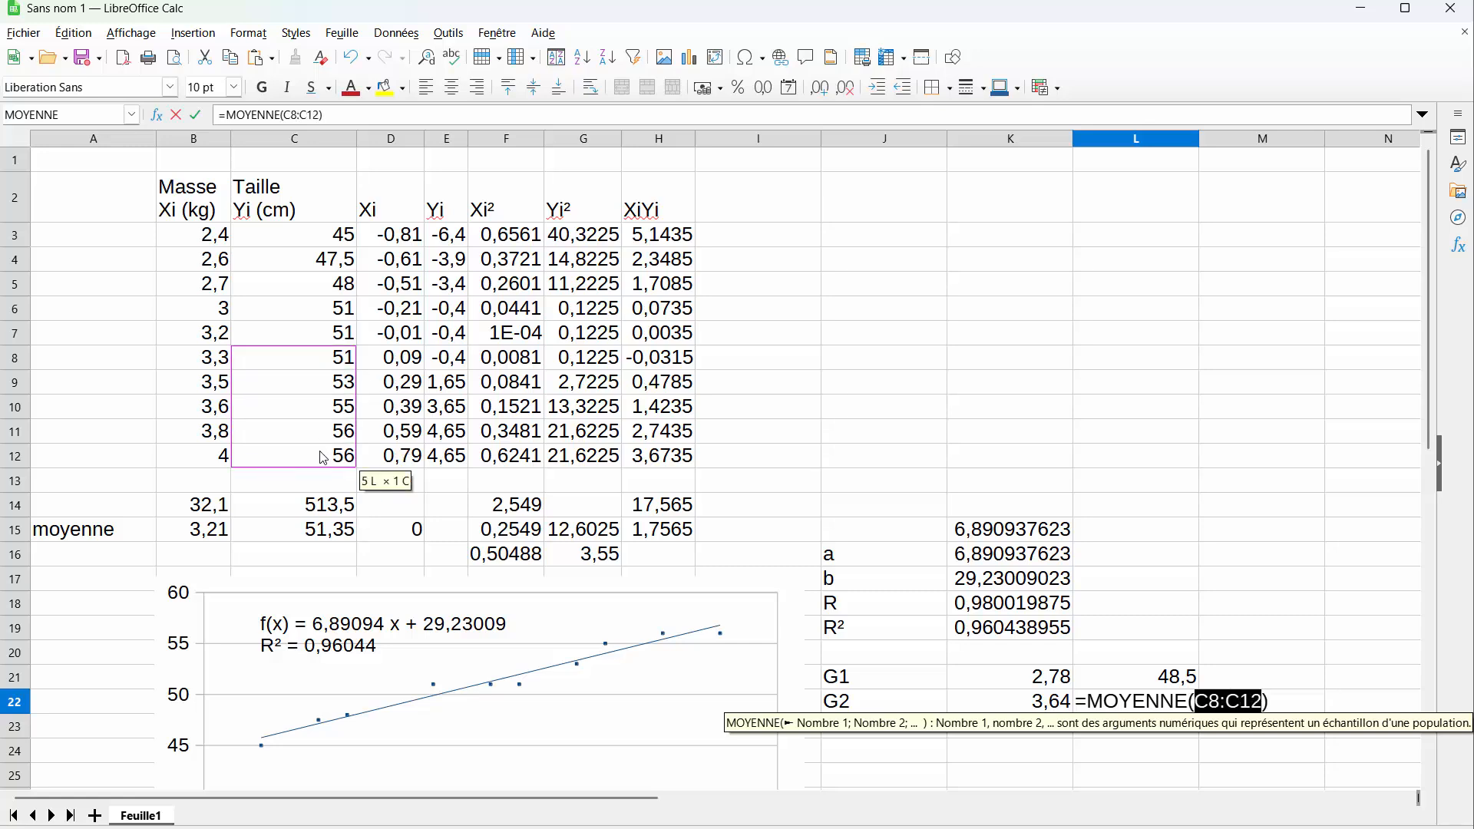
{"action": "key", "text": "Return"}
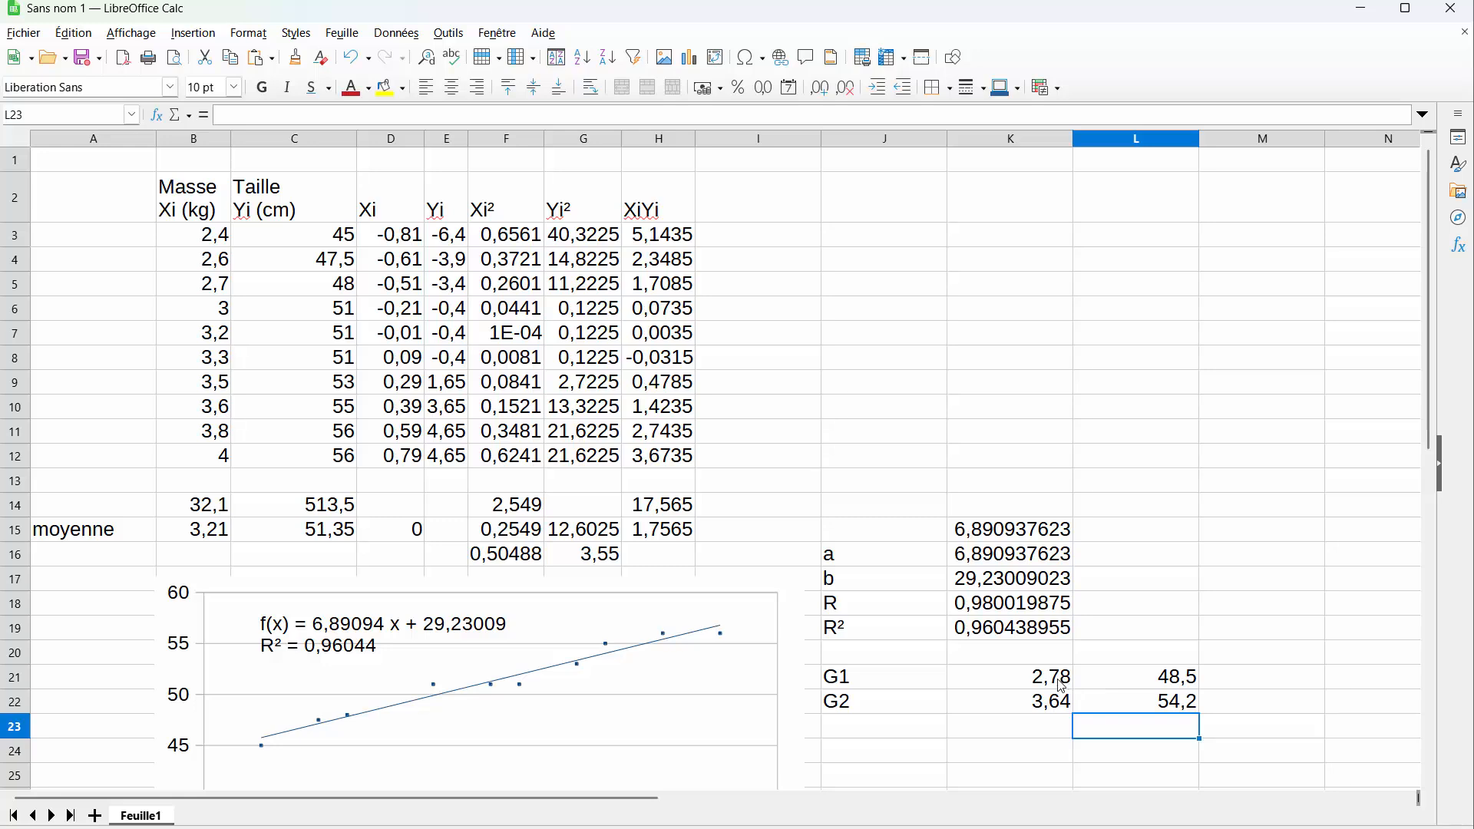
Step: Label J23 as m for the slope of the line through G1 and G2
{"action": "left_click", "coordinate": [853, 735]}
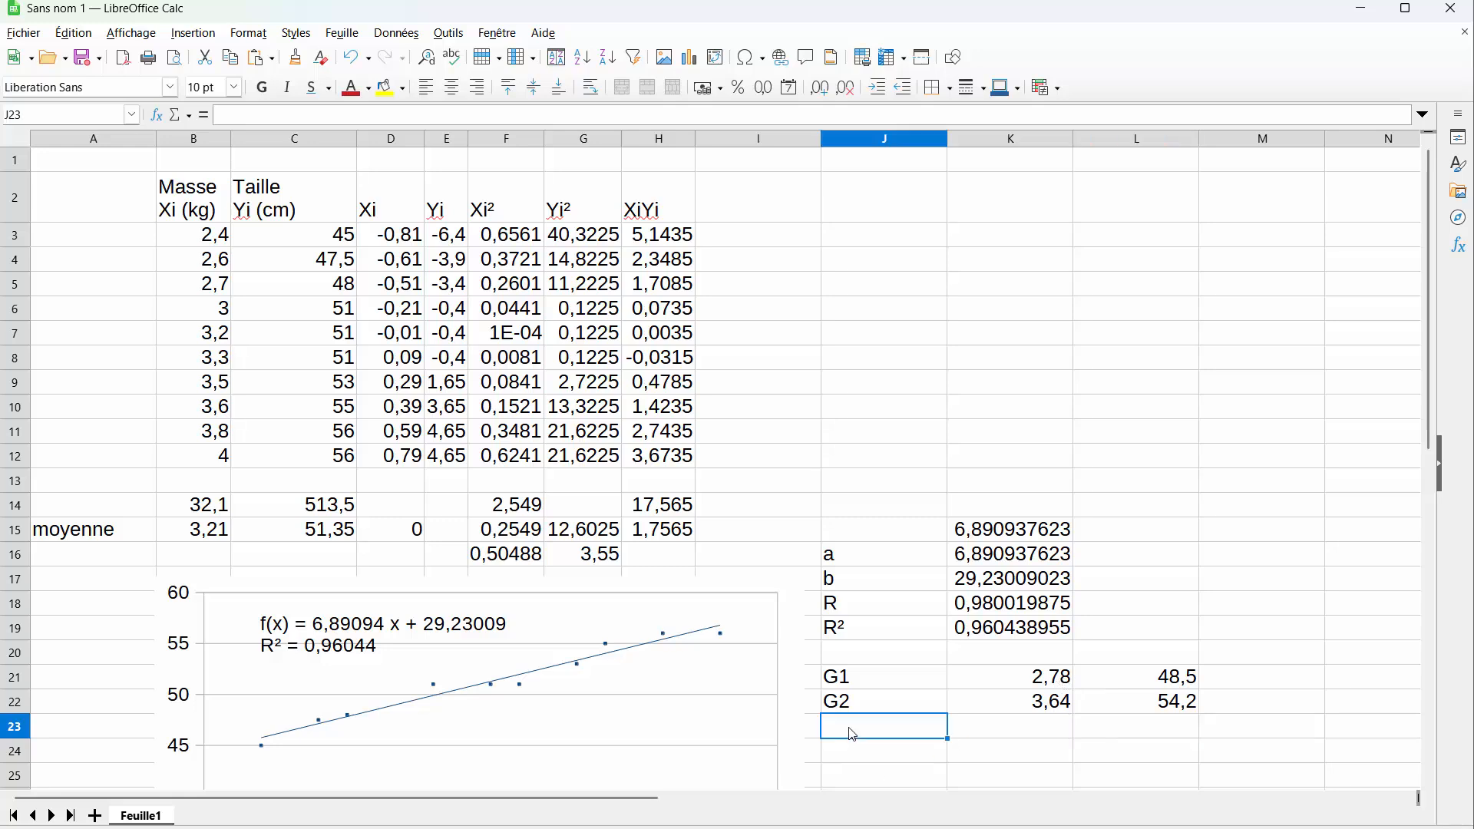
{"action": "type", "text": "m"}
{"action": "key", "text": "Tab"}
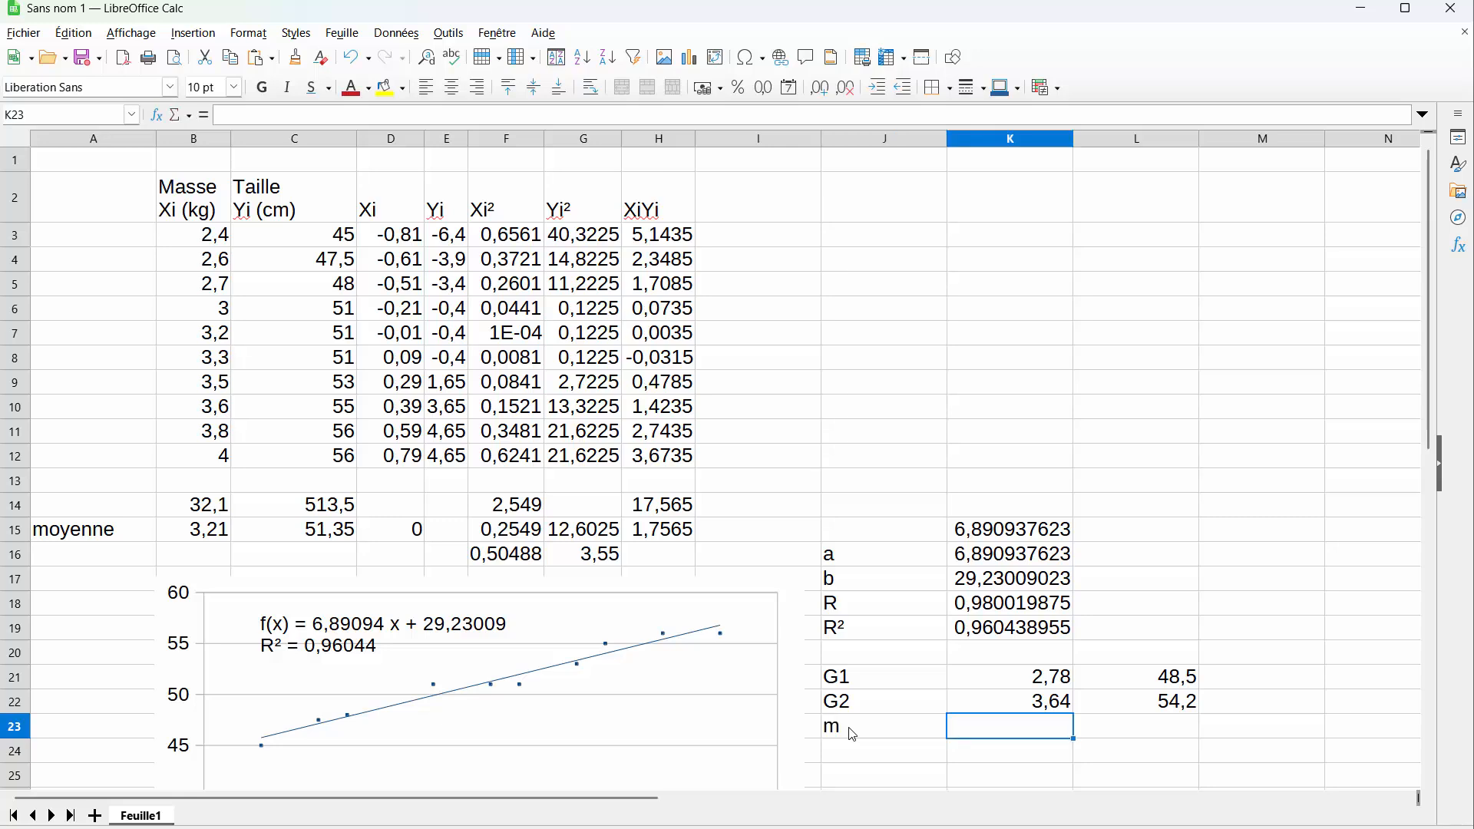
Step: Compute the slope in K23 with =(L22-L21)/(K22-K21)
{"action": "type", "text": "="}
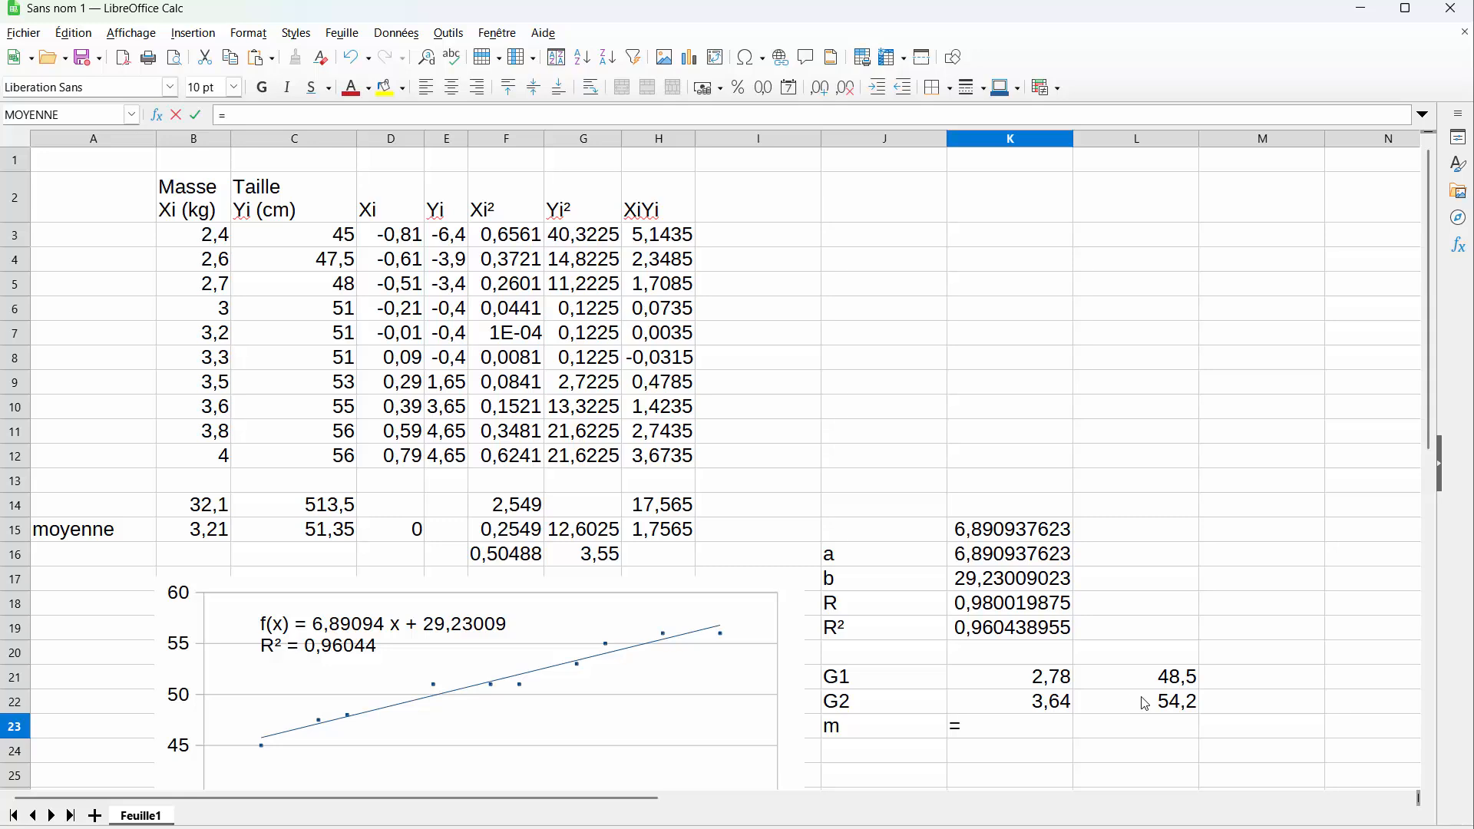
{"action": "type", "text": "("}
{"action": "left_click", "coordinate": [1173, 707]}
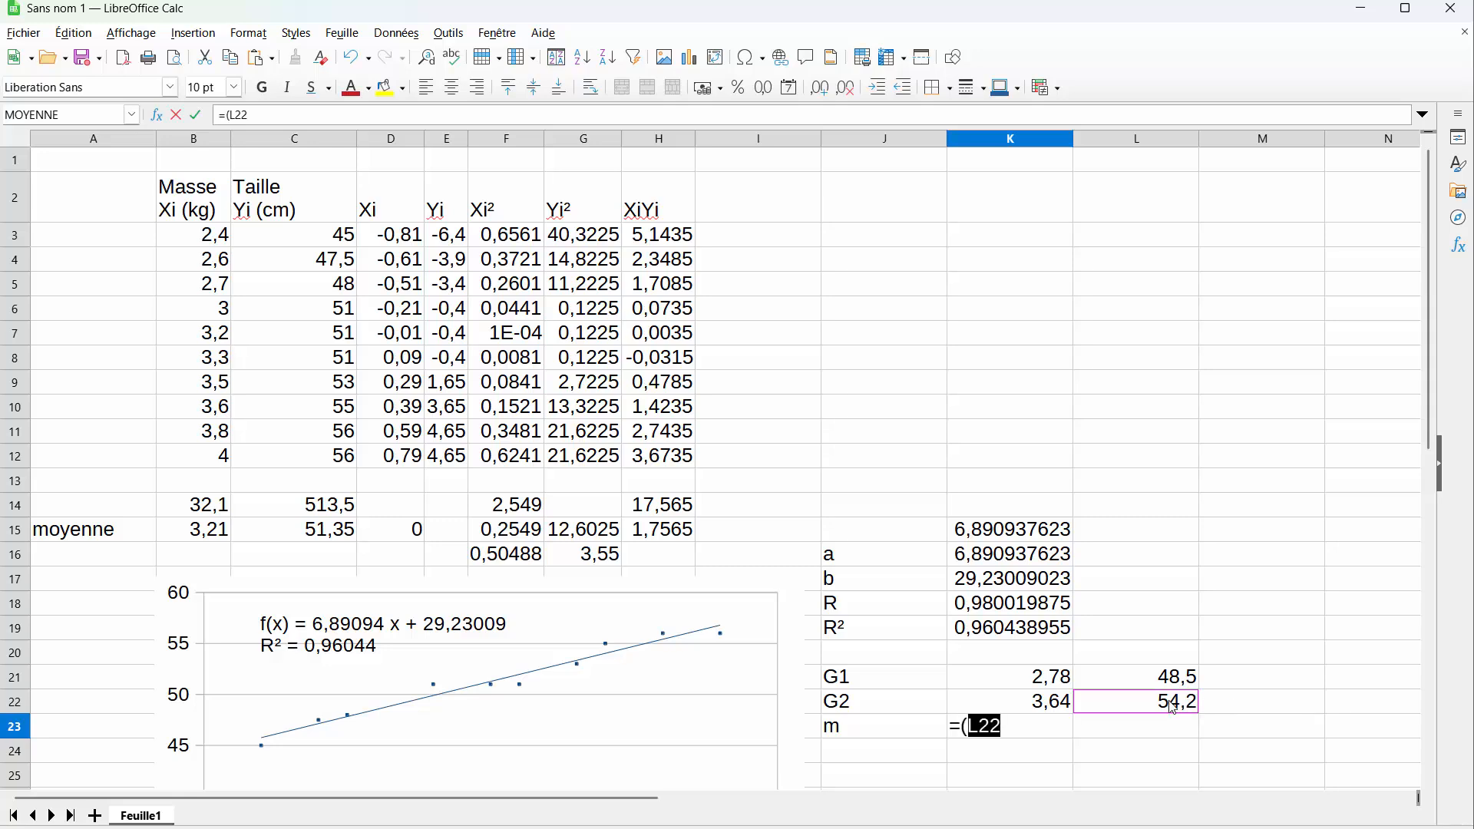
{"action": "type", "text": "-"}
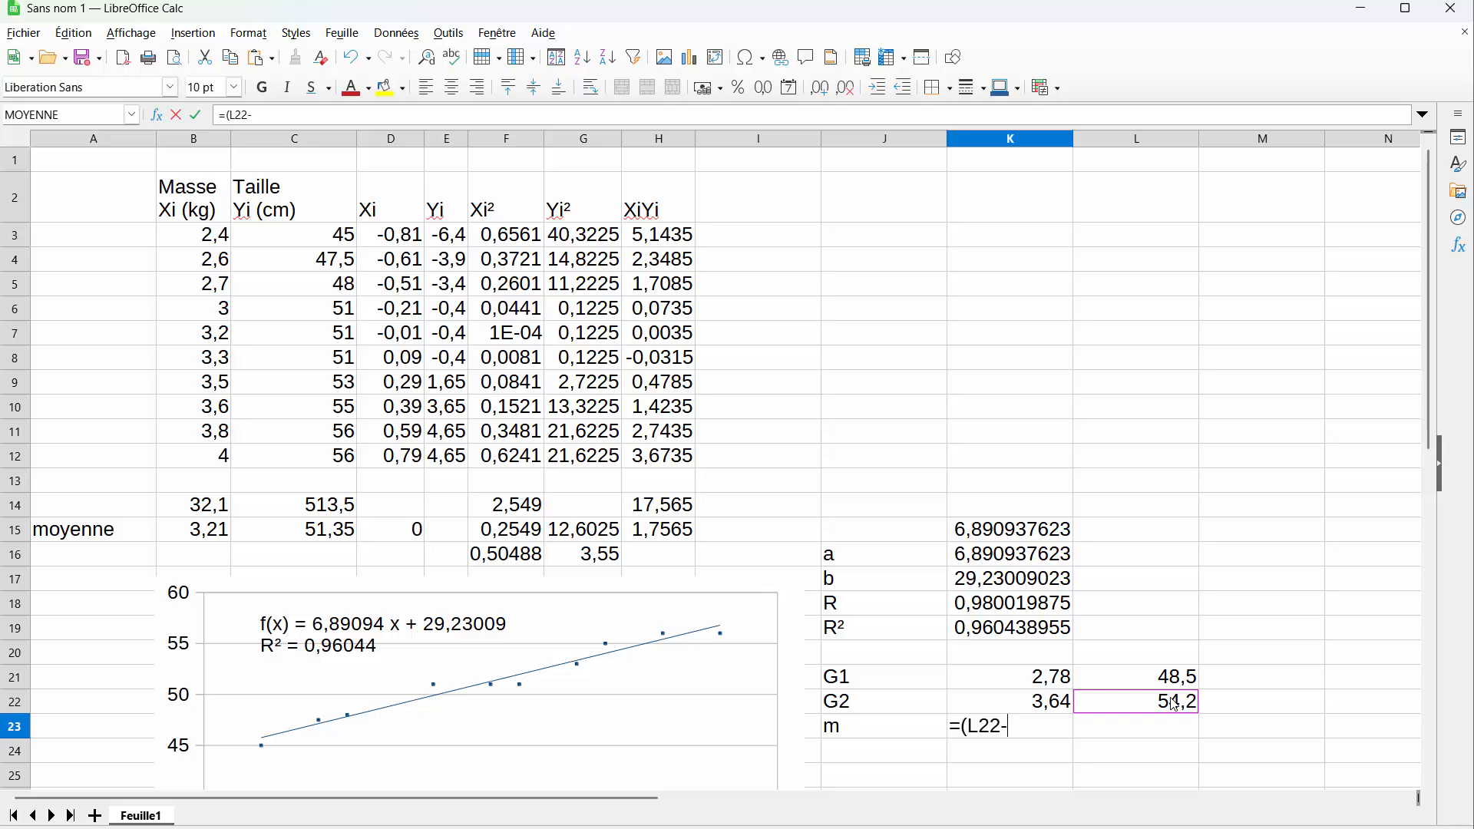
{"action": "left_click", "coordinate": [1185, 679]}
{"action": "type", "text": ")/("}
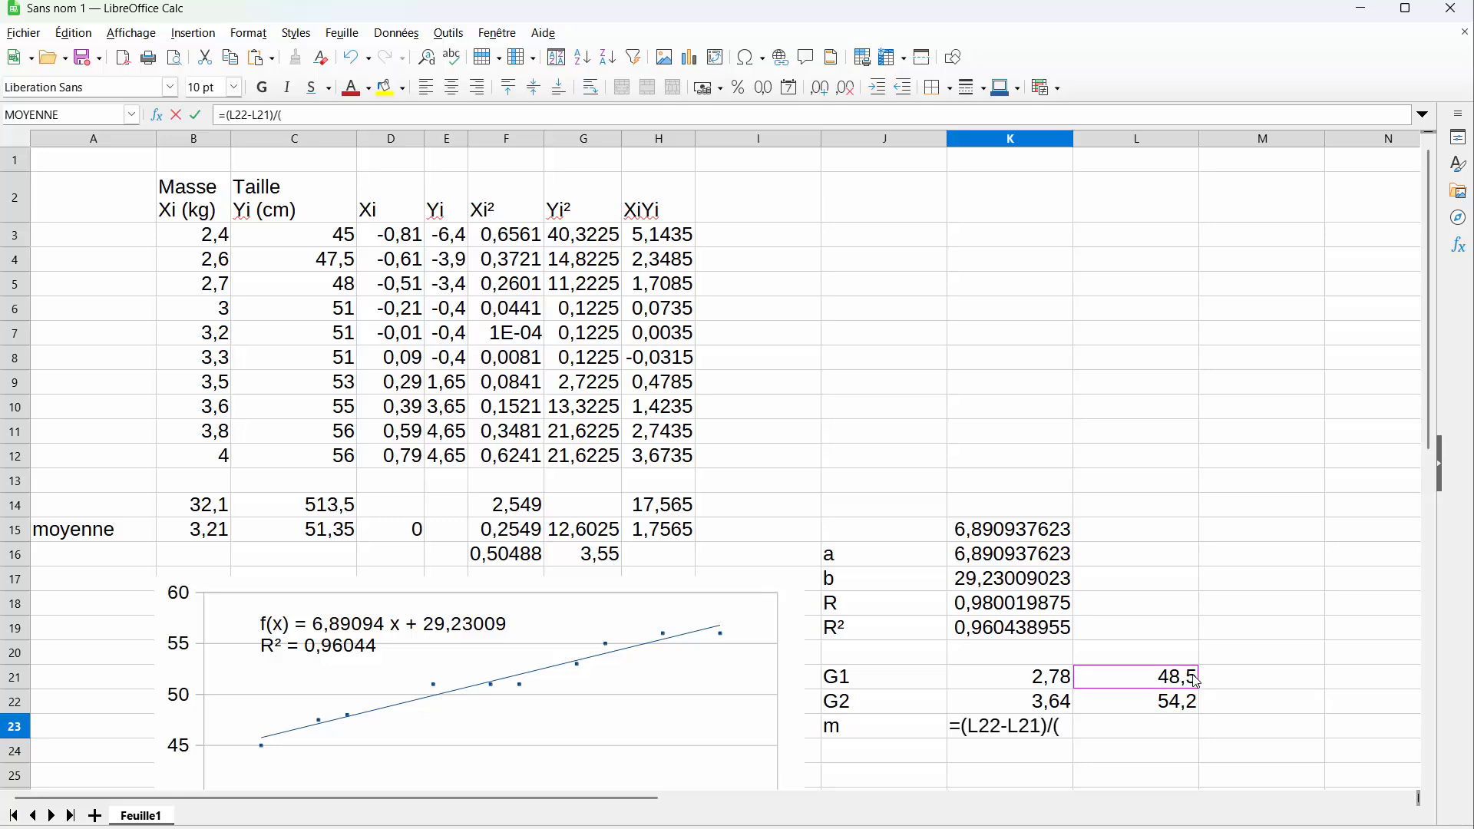
{"action": "left_click", "coordinate": [1052, 705]}
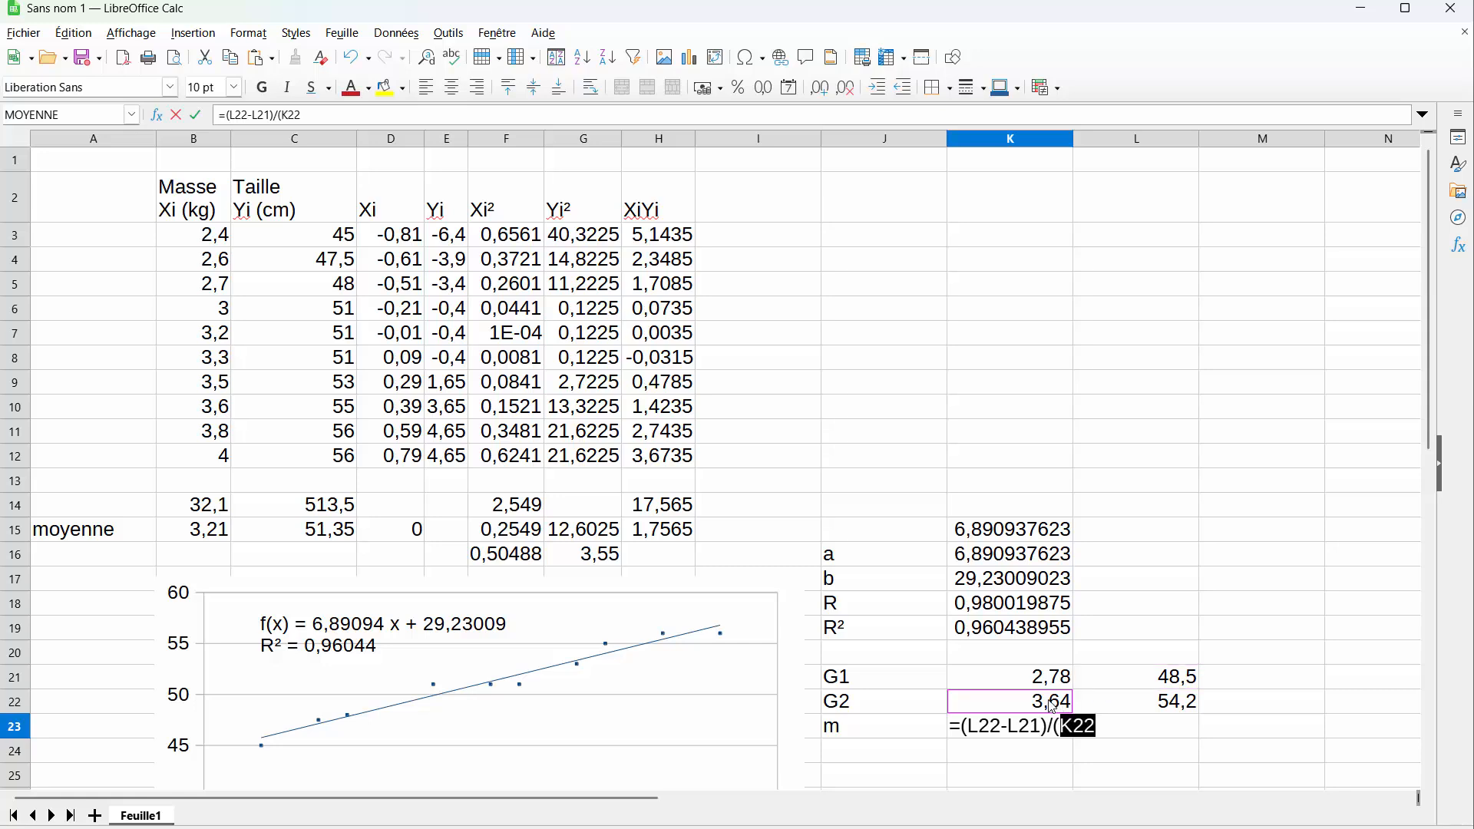
{"action": "type", "text": "-"}
{"action": "left_click", "coordinate": [1043, 686]}
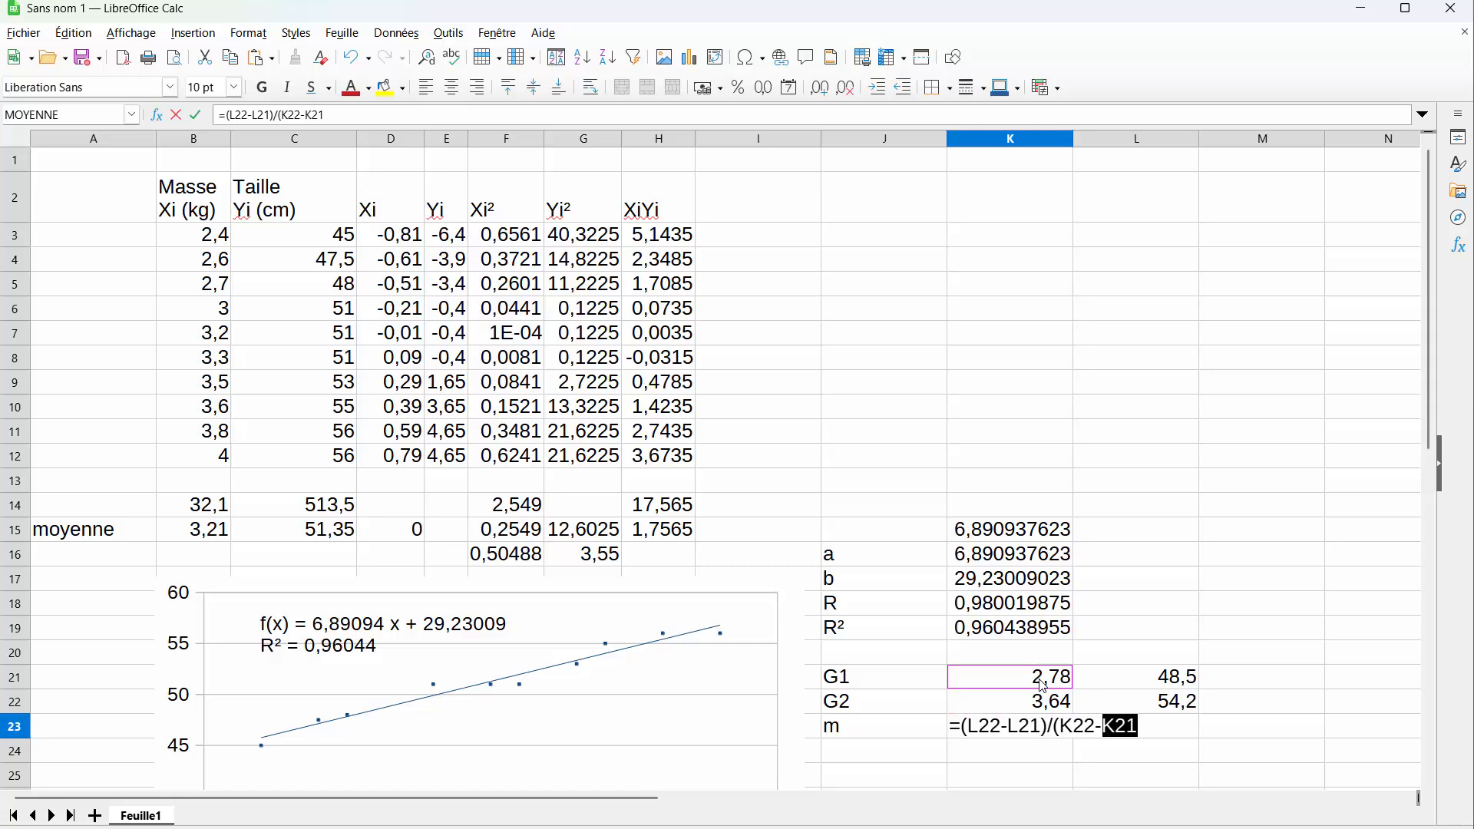
{"action": "type", "text": ")"}
{"action": "key", "text": "Return"}
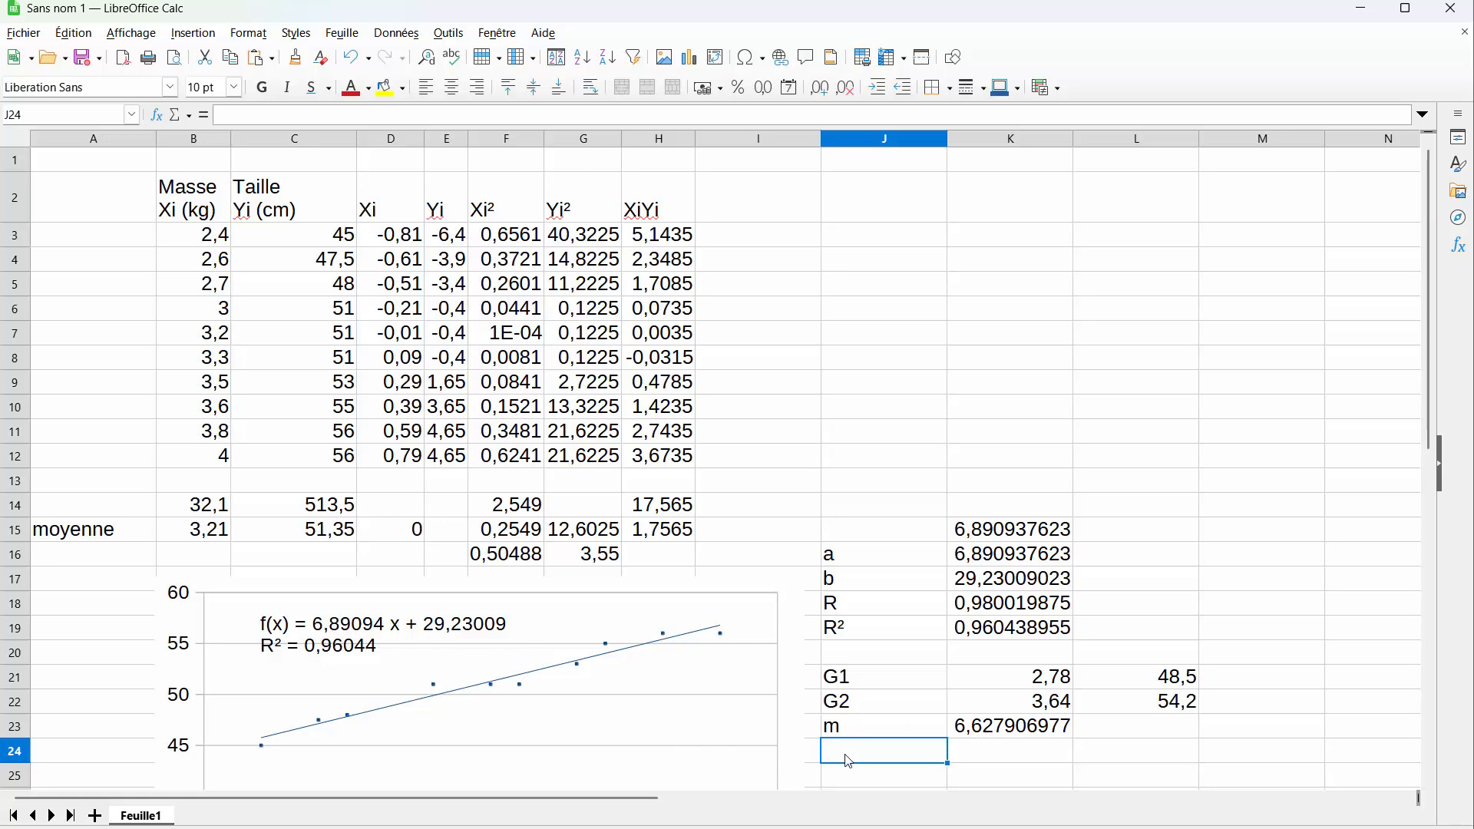
Step: Add the column header YestMayer in I2 and start a formula in I3
{"action": "left_click", "coordinate": [761, 215]}
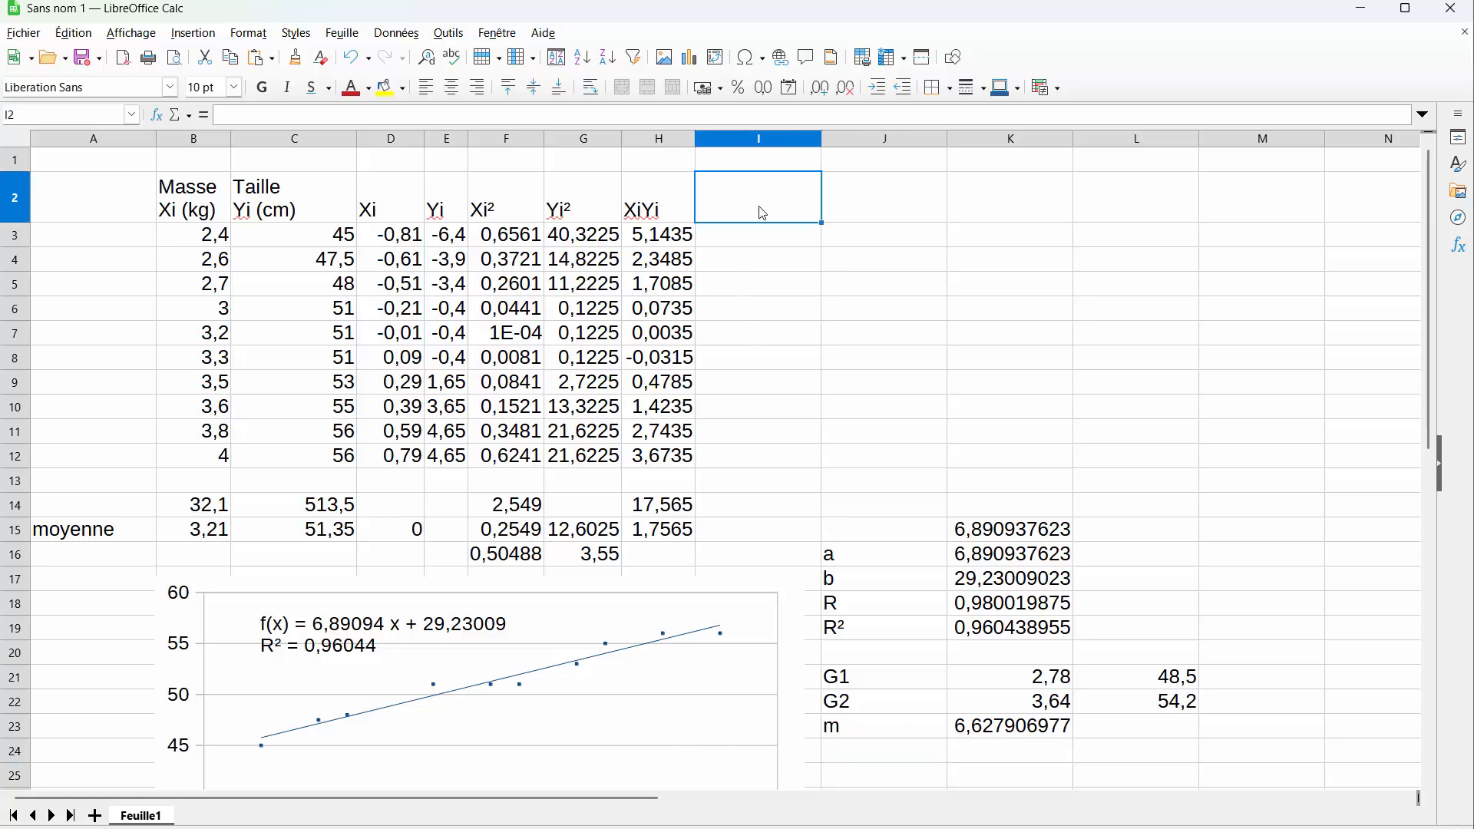
{"action": "type", "text": "Yest"}
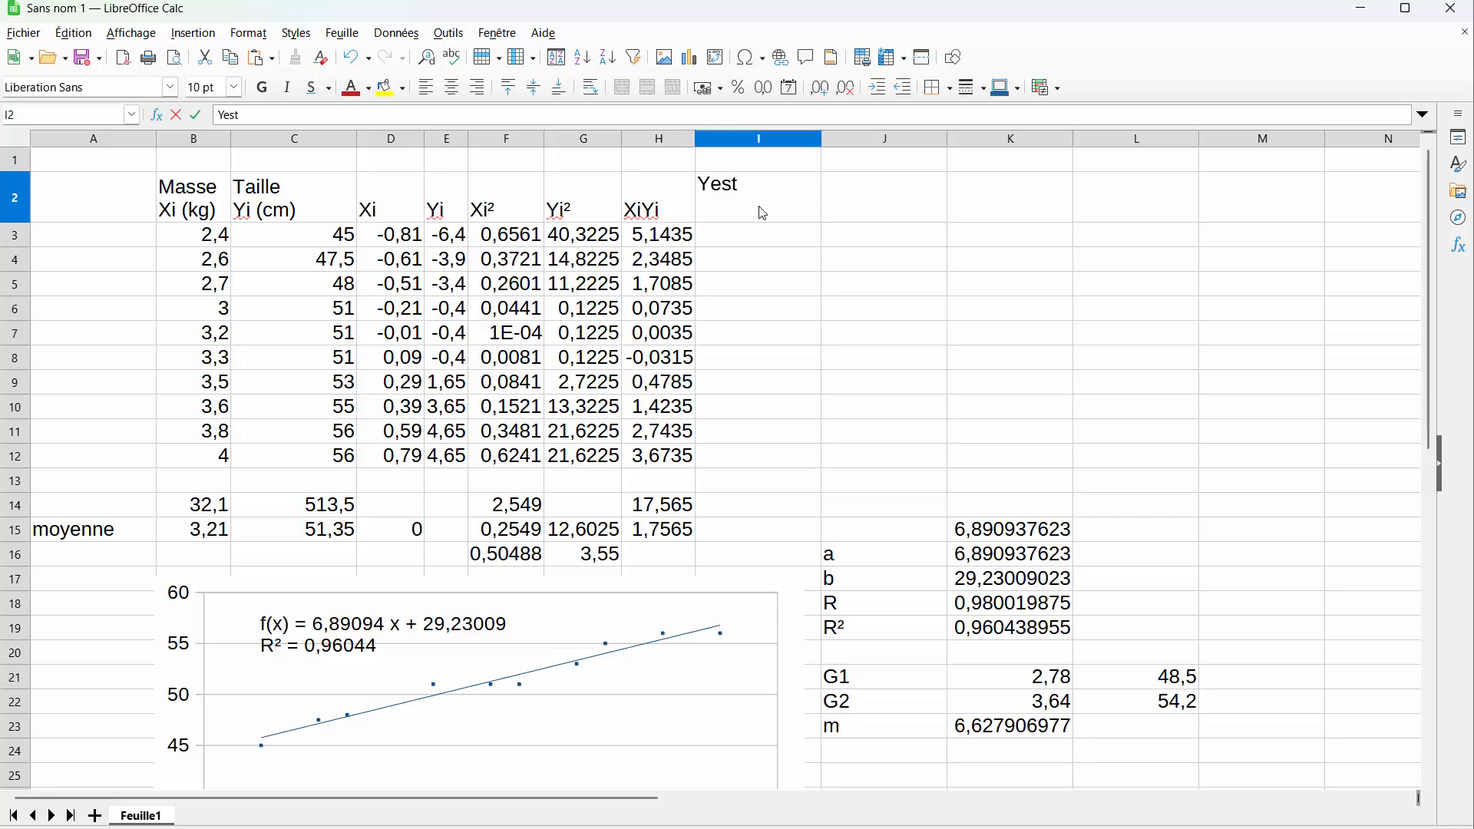
{"action": "type", "text": "Mayer"}
{"action": "key", "text": "Return"}
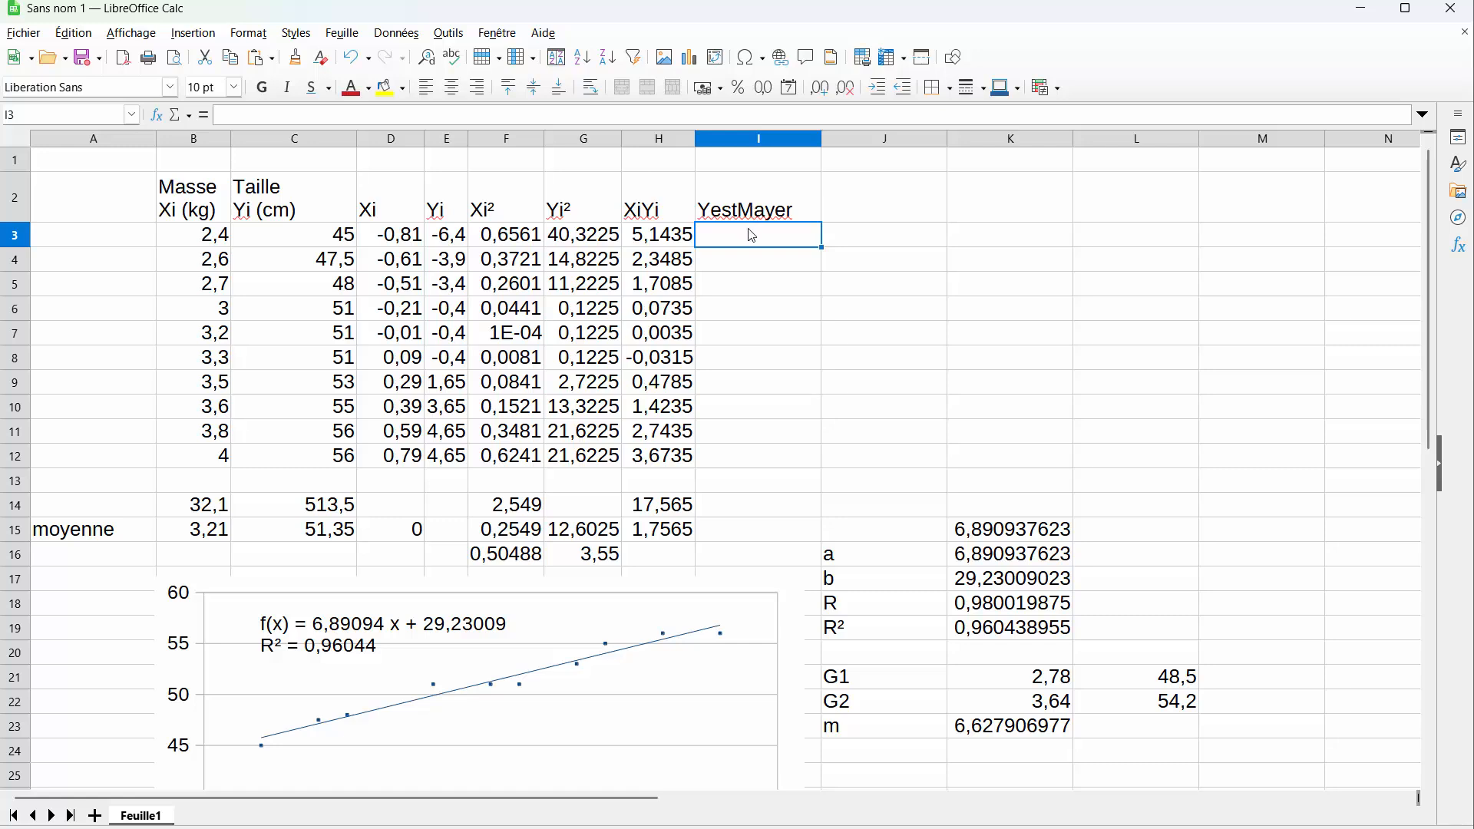
{"action": "type", "text": "="}
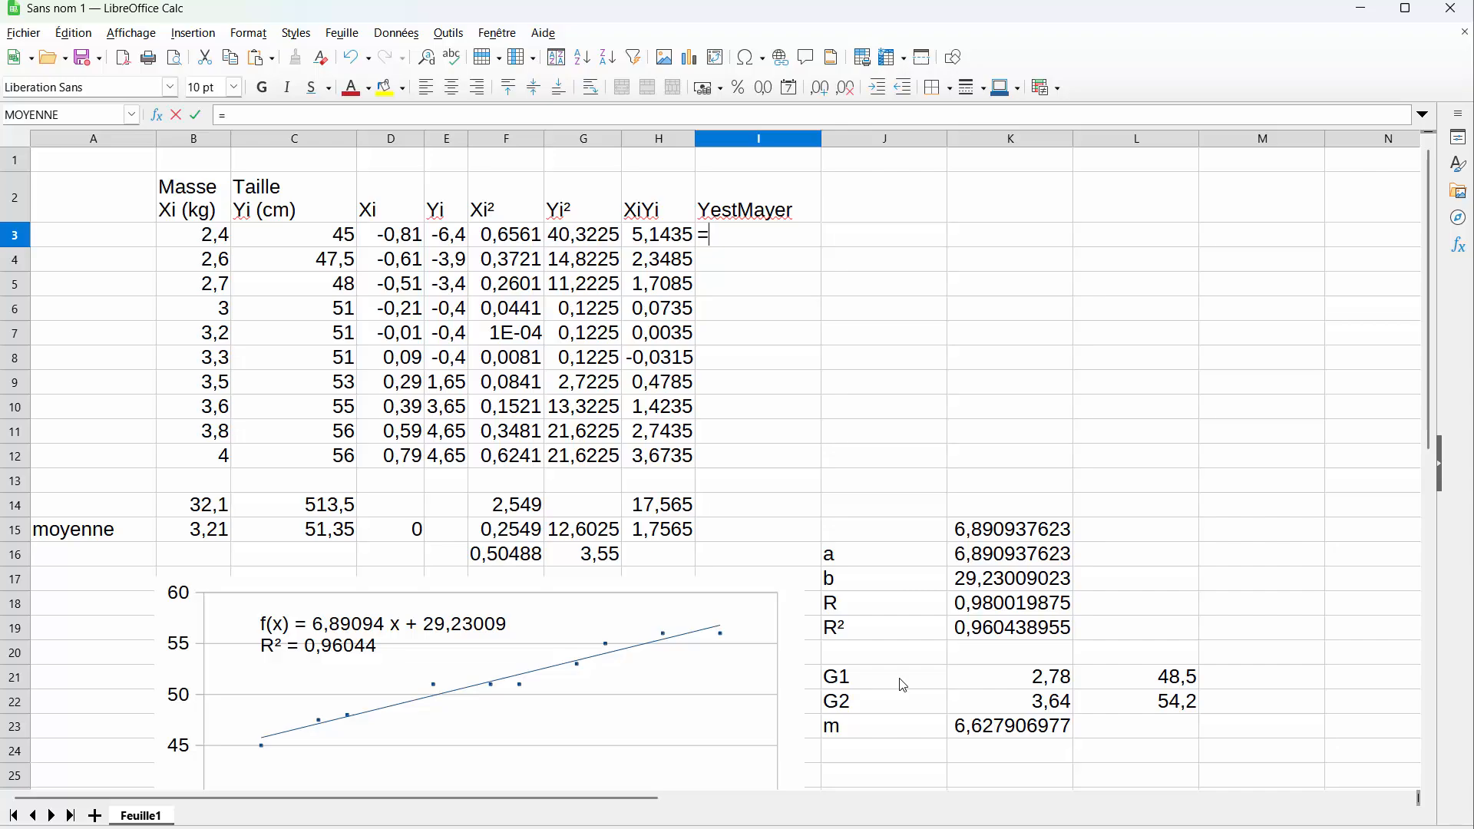
Step: Switch to the whiteboard and handwrite y − yG1 = m·(x − xG1) below the existing equations
{"action": "key", "text": "alt+Tab"}
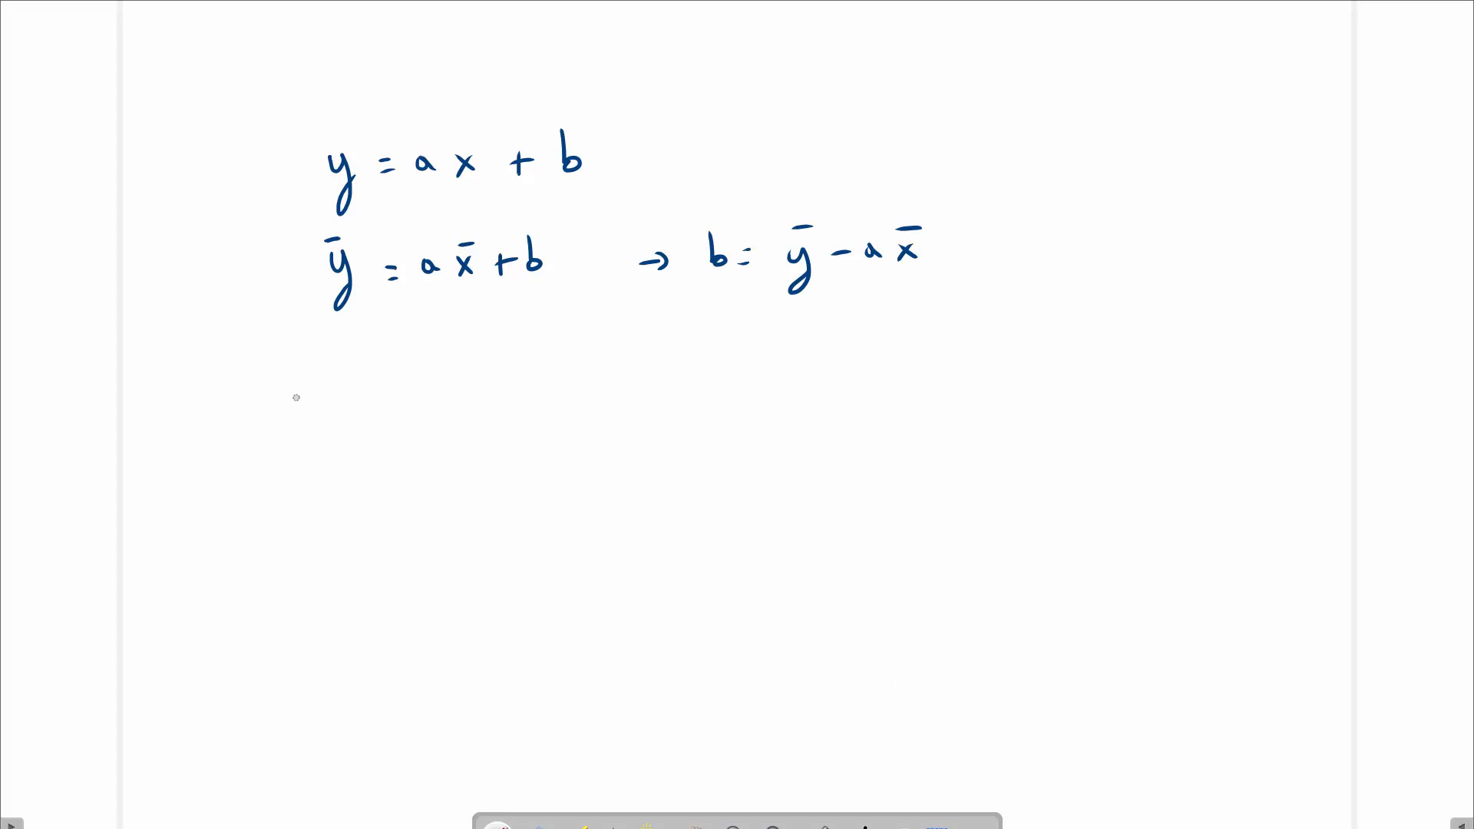
{"action": "mouse_move", "coordinate": [280, 381]}
{"action": "left_mouse_down"}
{"action": "mouse_move", "coordinate": [300, 419]}
{"action": "mouse_move", "coordinate": [289, 448]}
{"action": "left_mouse_up"}
{"action": "left_click_drag", "start_coordinate": [325, 398], "coordinate": [339, 397]}
{"action": "mouse_move", "coordinate": [349, 377]}
{"action": "left_mouse_down"}
{"action": "mouse_move", "coordinate": [367, 379]}
{"action": "mouse_move", "coordinate": [354, 447]}
{"action": "mouse_move", "coordinate": [402, 454]}
{"action": "left_mouse_up"}
{"action": "left_click_drag", "start_coordinate": [435, 390], "coordinate": [448, 389]}
{"action": "mouse_move", "coordinate": [436, 397]}
{"action": "left_mouse_down"}
{"action": "mouse_move", "coordinate": [496, 393]}
{"action": "mouse_move", "coordinate": [541, 418]}
{"action": "left_mouse_up"}
{"action": "mouse_move", "coordinate": [556, 376]}
{"action": "left_mouse_down"}
{"action": "mouse_move", "coordinate": [580, 393]}
{"action": "mouse_move", "coordinate": [558, 402]}
{"action": "mouse_move", "coordinate": [619, 376]}
{"action": "left_mouse_up"}
{"action": "mouse_move", "coordinate": [612, 372]}
{"action": "left_mouse_down"}
{"action": "mouse_move", "coordinate": [637, 389]}
{"action": "mouse_move", "coordinate": [621, 395]}
{"action": "left_mouse_up"}
{"action": "left_click_drag", "start_coordinate": [642, 396], "coordinate": [667, 419]}
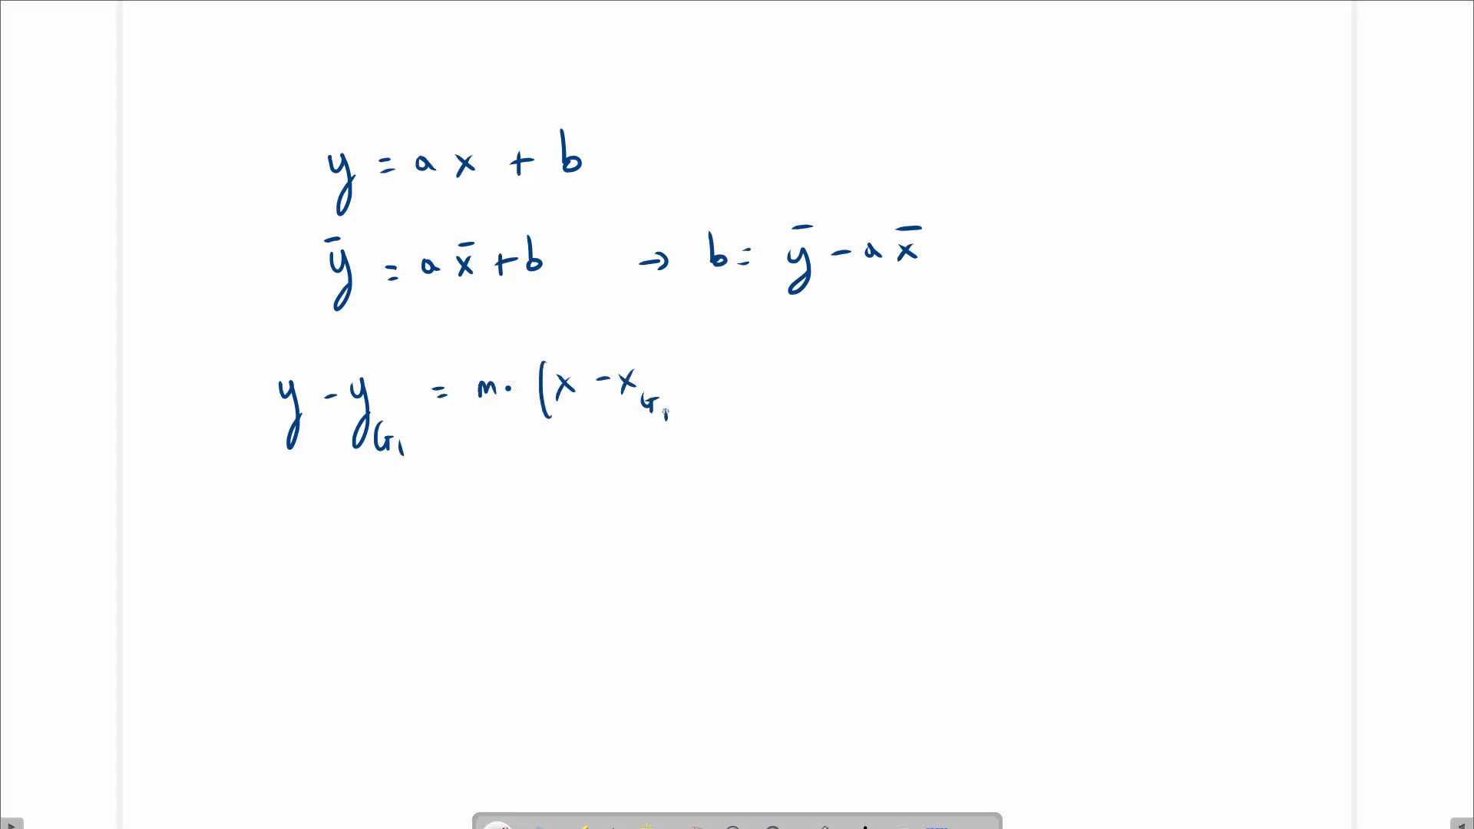
{"action": "left_click_drag", "start_coordinate": [670, 359], "coordinate": [683, 421]}
Step: Add a hat and subscript M to the first y, and write ŷM = y est. M on the line below
{"action": "mouse_move", "coordinate": [308, 499]}
{"action": "left_mouse_down"}
{"action": "mouse_move", "coordinate": [325, 498]}
{"action": "mouse_move", "coordinate": [317, 548]}
{"action": "left_mouse_up"}
{"action": "left_click_drag", "start_coordinate": [271, 374], "coordinate": [285, 375]}
{"action": "left_click_drag", "start_coordinate": [303, 496], "coordinate": [314, 461]}
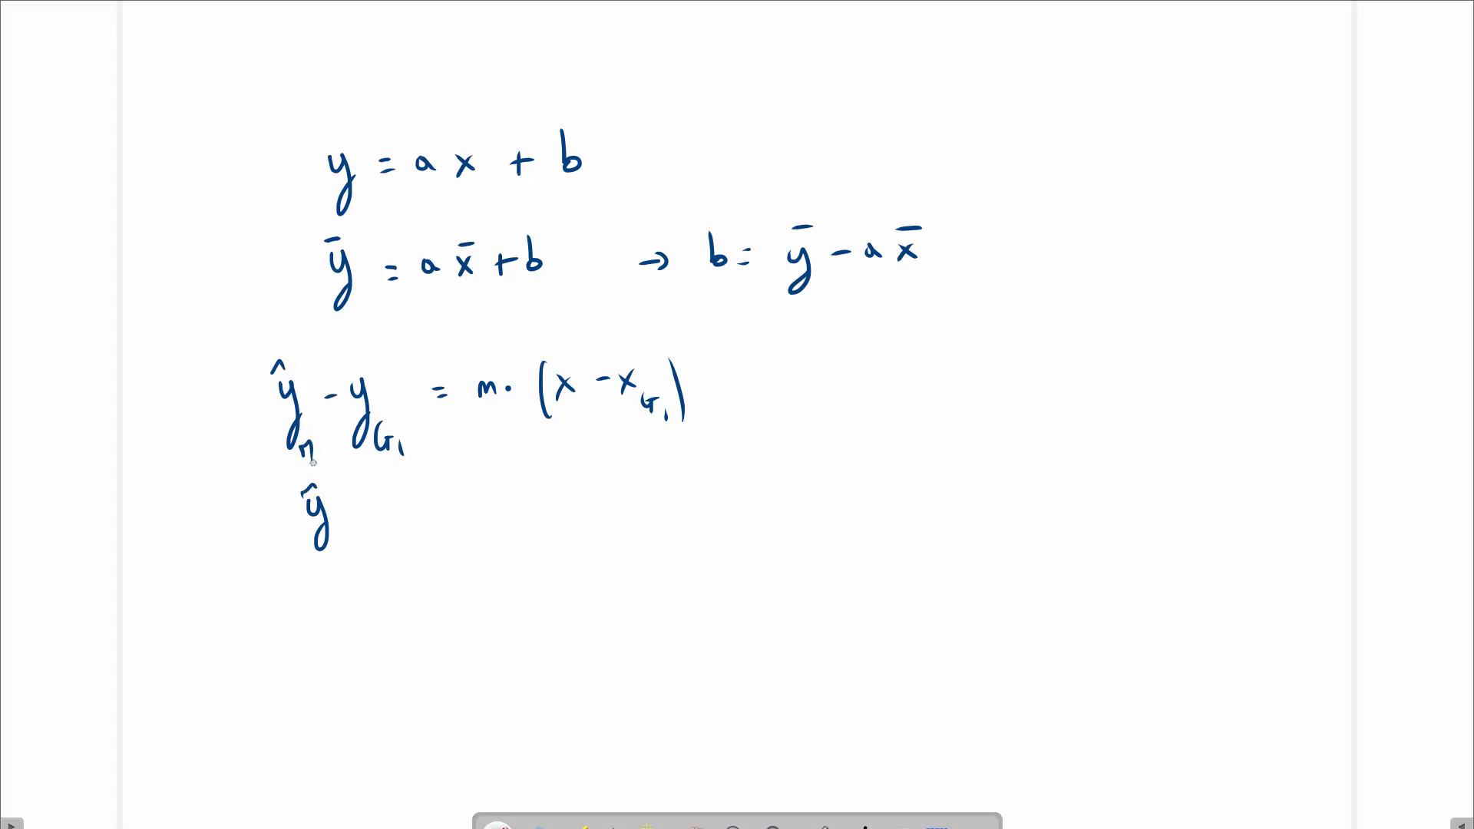
{"action": "mouse_move", "coordinate": [335, 563]}
{"action": "left_mouse_down"}
{"action": "mouse_move", "coordinate": [336, 544]}
{"action": "mouse_move", "coordinate": [345, 565]}
{"action": "left_mouse_up"}
{"action": "left_click_drag", "start_coordinate": [359, 504], "coordinate": [371, 501]}
{"action": "mouse_move", "coordinate": [362, 515]}
{"action": "left_mouse_down"}
{"action": "mouse_move", "coordinate": [393, 542]}
{"action": "mouse_move", "coordinate": [445, 516]}
{"action": "left_mouse_up"}
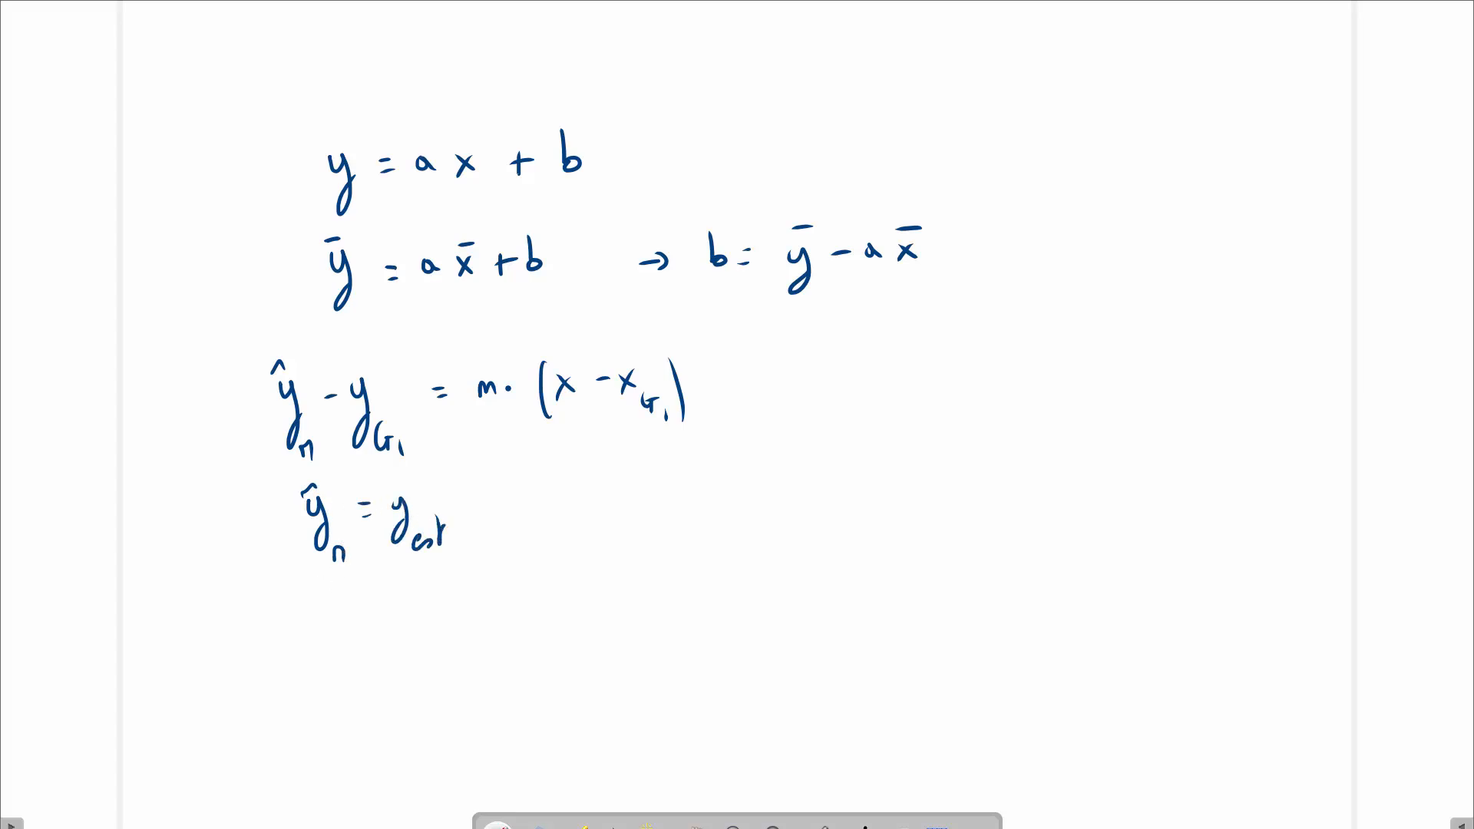
{"action": "left_click", "coordinate": [449, 546]}
{"action": "left_click_drag", "start_coordinate": [425, 589], "coordinate": [442, 590]}
{"action": "left_click", "coordinate": [450, 584]}
Step: Complete the second equation with = m(x − xG) + yG1 and draw a partial frame around it
{"action": "left_click_drag", "start_coordinate": [479, 505], "coordinate": [492, 506]}
{"action": "mouse_move", "coordinate": [480, 515]}
{"action": "left_mouse_down"}
{"action": "mouse_move", "coordinate": [564, 534]}
{"action": "mouse_move", "coordinate": [631, 504]}
{"action": "mouse_move", "coordinate": [653, 511]}
{"action": "left_mouse_up"}
{"action": "mouse_move", "coordinate": [652, 491]}
{"action": "left_mouse_down"}
{"action": "mouse_move", "coordinate": [639, 513]}
{"action": "mouse_move", "coordinate": [679, 530]}
{"action": "mouse_move", "coordinate": [725, 500]}
{"action": "left_mouse_up"}
{"action": "mouse_move", "coordinate": [737, 491]}
{"action": "left_mouse_down"}
{"action": "mouse_move", "coordinate": [749, 522]}
{"action": "mouse_move", "coordinate": [734, 538]}
{"action": "mouse_move", "coordinate": [772, 538]}
{"action": "left_mouse_up"}
{"action": "mouse_move", "coordinate": [812, 444]}
{"action": "left_mouse_down"}
{"action": "mouse_move", "coordinate": [823, 560]}
{"action": "mouse_move", "coordinate": [557, 596]}
{"action": "left_mouse_up"}
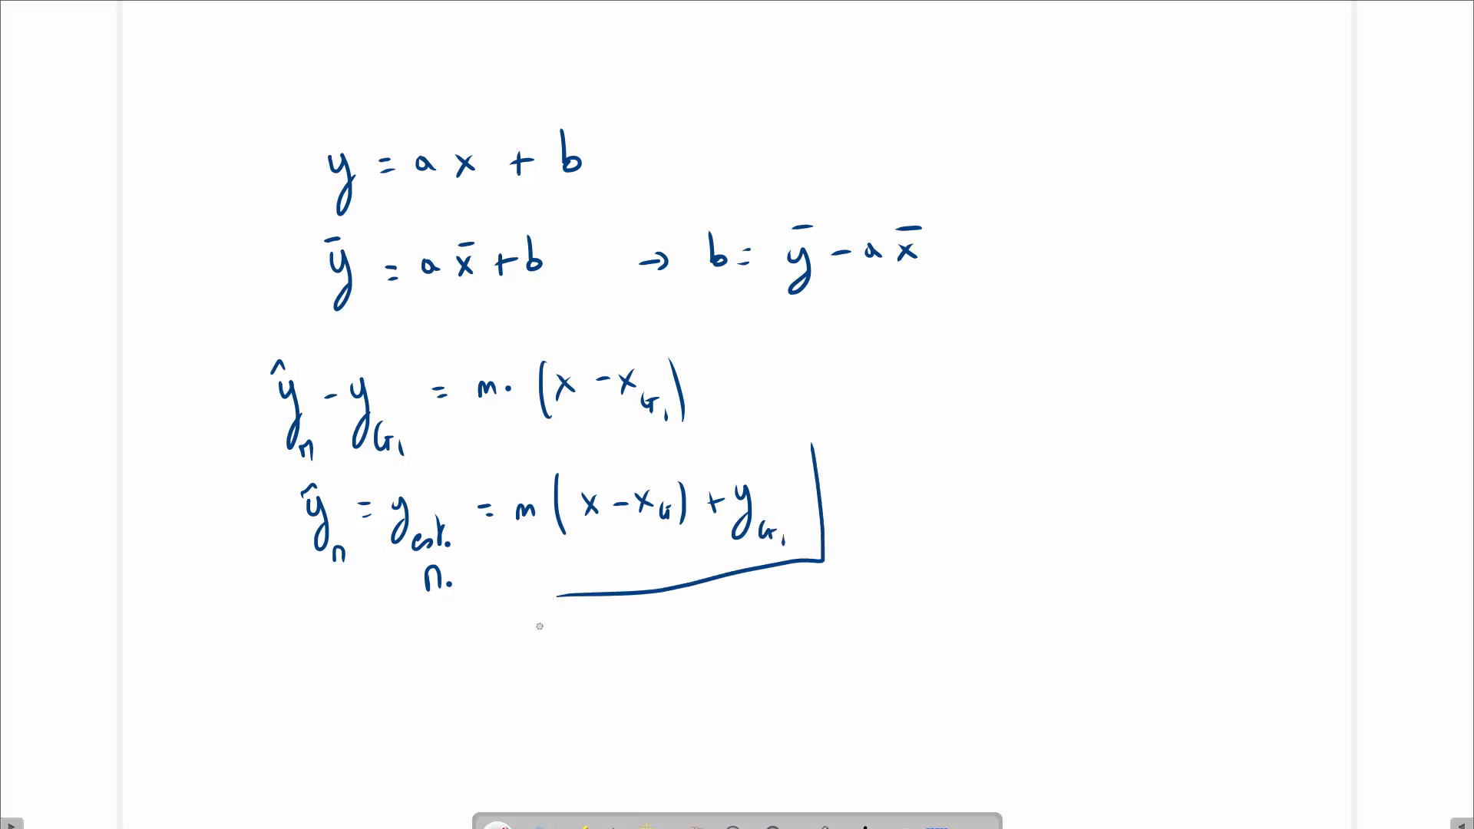
Step: Add the remaining strokes to the framed ŷM equation on the whiteboard and switch back to LibreOffice Calc
{"action": "left_click_drag", "start_coordinate": [409, 612], "coordinate": [474, 584]}
{"action": "left_click_drag", "start_coordinate": [671, 521], "coordinate": [673, 533]}
{"action": "key", "text": "alt+Tab"}
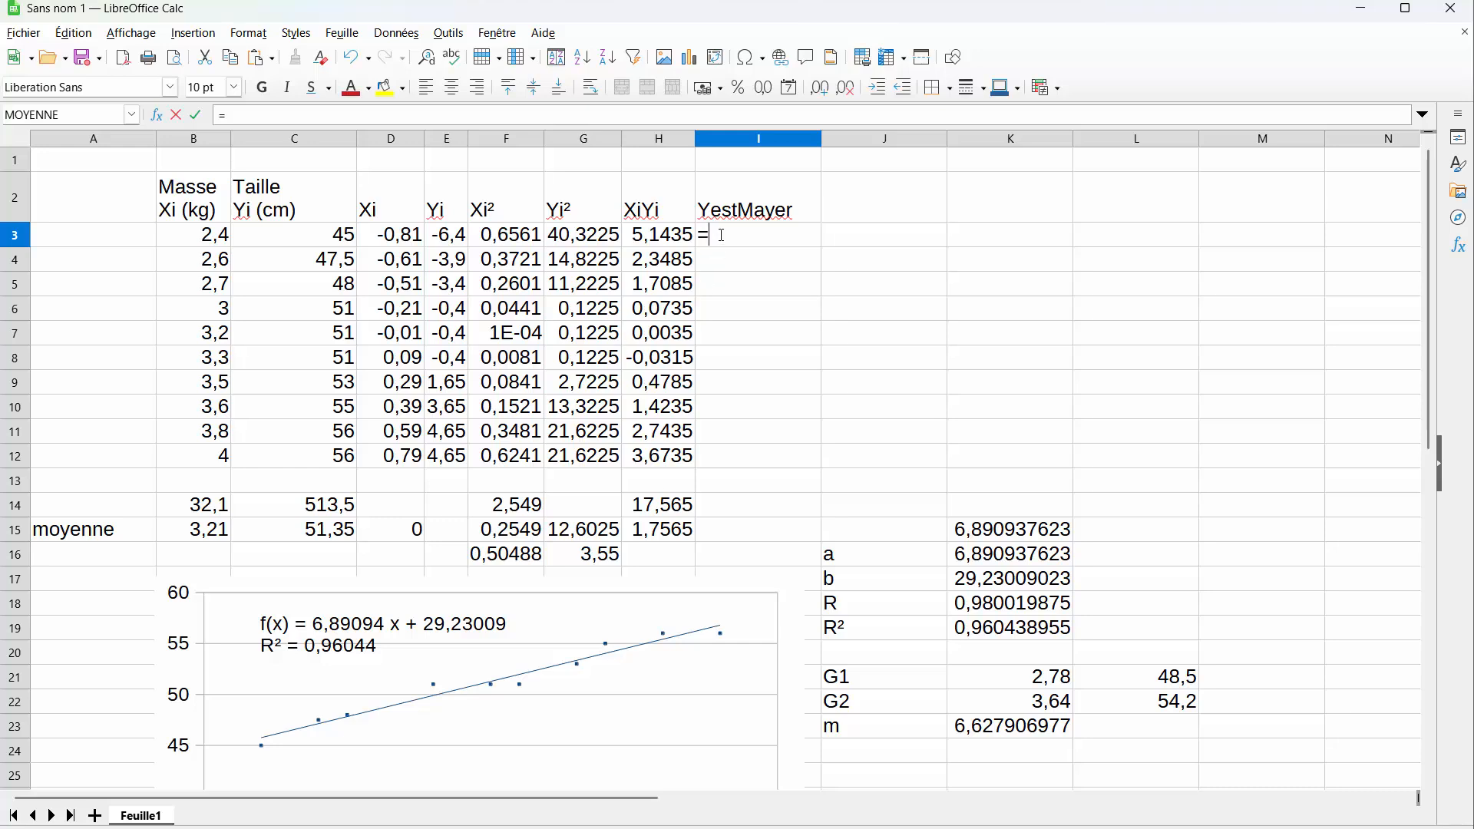
Step: Complete the YestMayer formula in I3 as =K$23*(B3-K21)+L21
{"action": "left_click", "coordinate": [1000, 726]}
{"action": "left_click", "coordinate": [721, 235]}
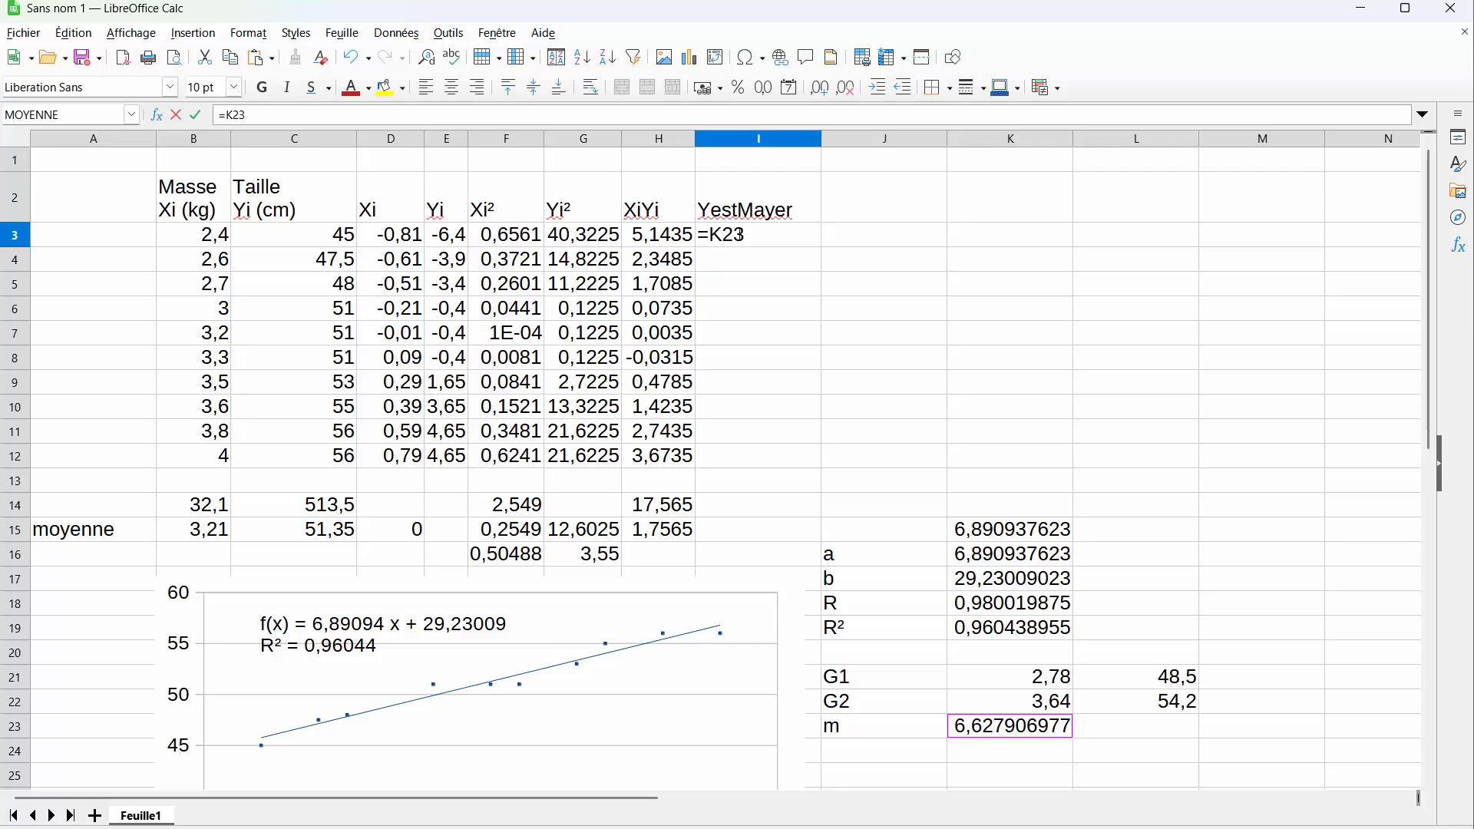
{"action": "type", "text": "$23*"}
{"action": "left_click", "coordinate": [194, 236]}
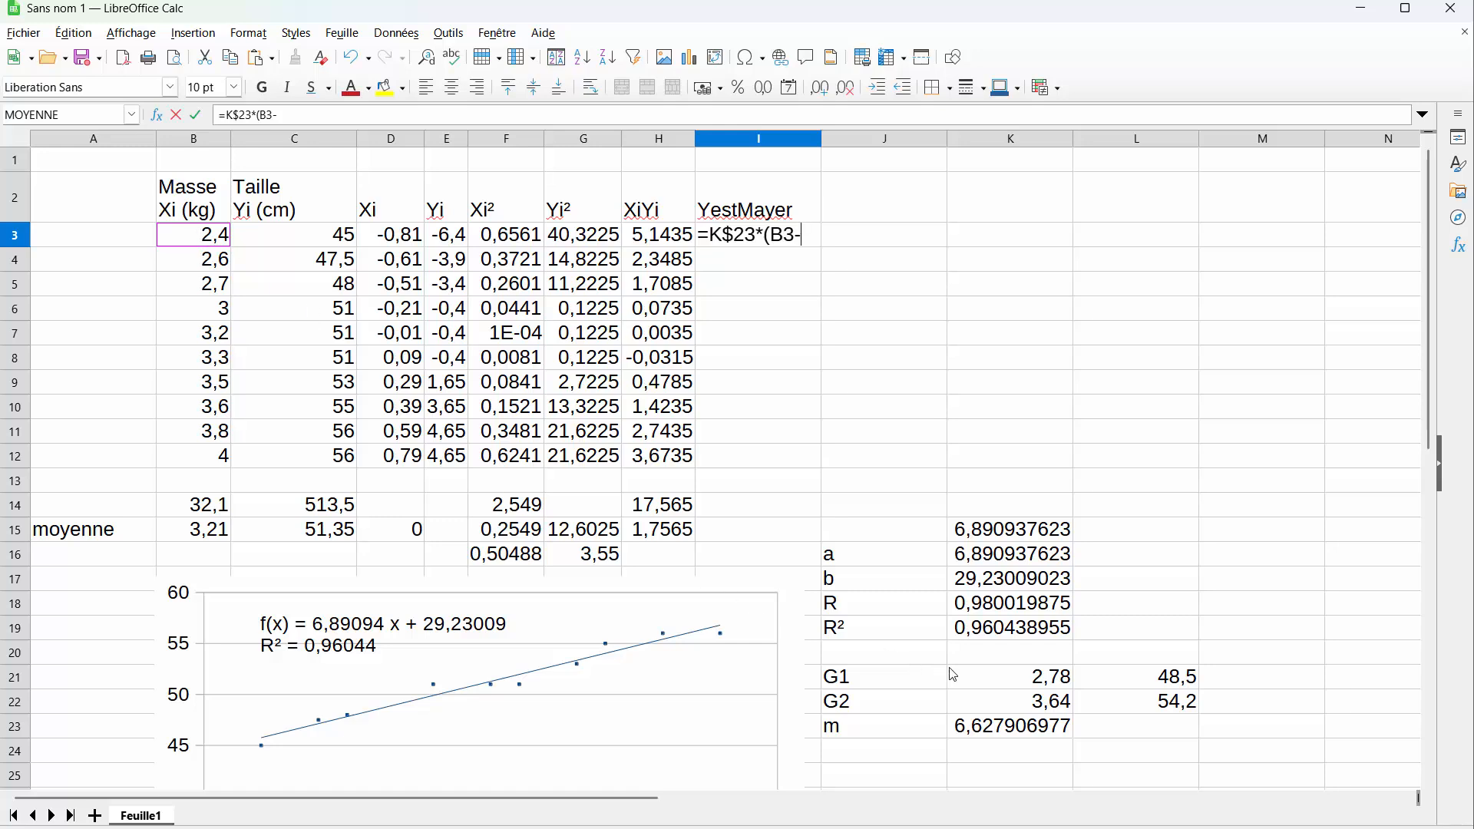
{"action": "left_click", "coordinate": [1037, 683]}
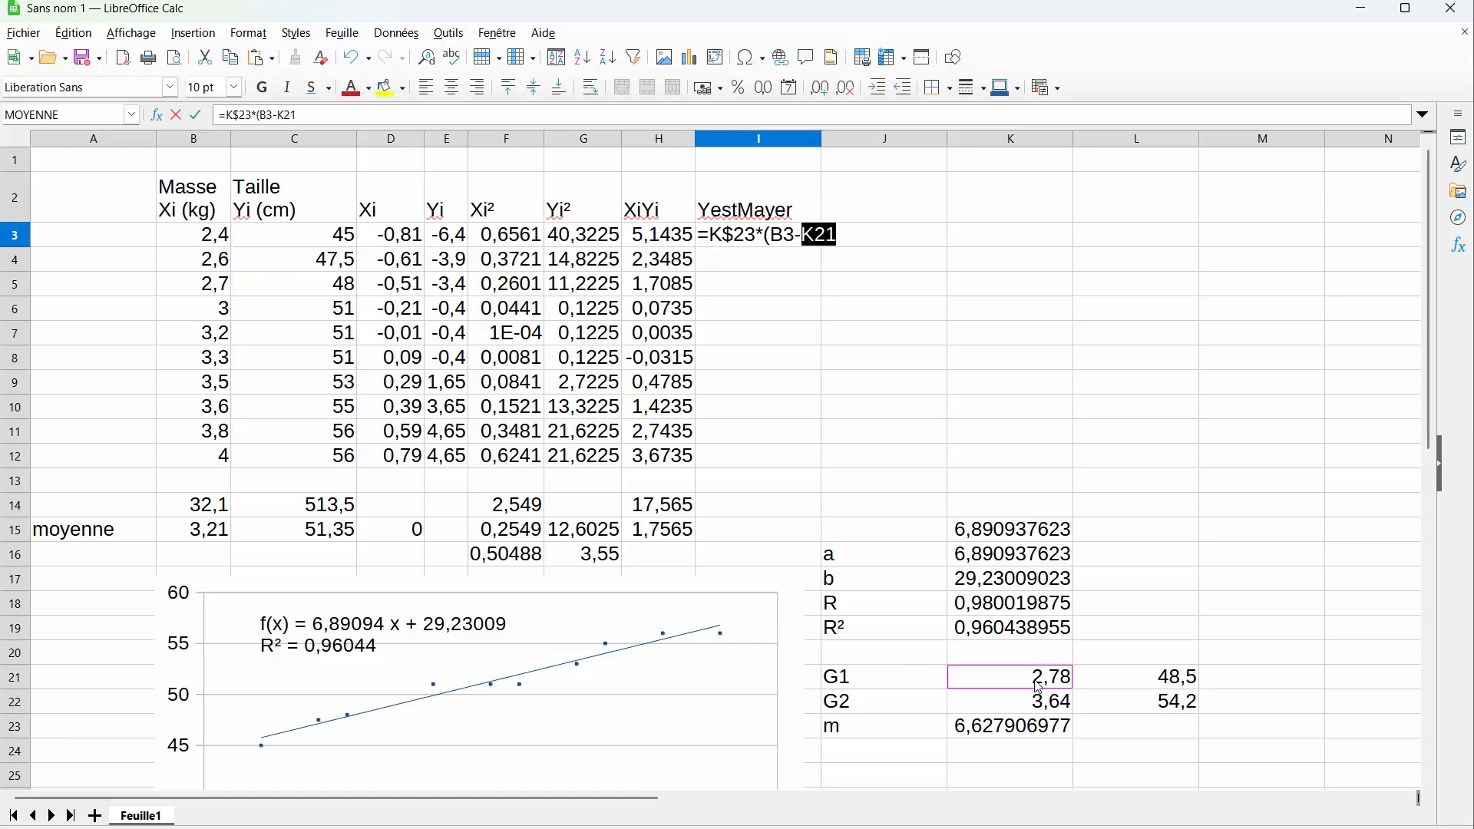
{"action": "type", "text": ")+"}
{"action": "left_click", "coordinate": [1168, 677]}
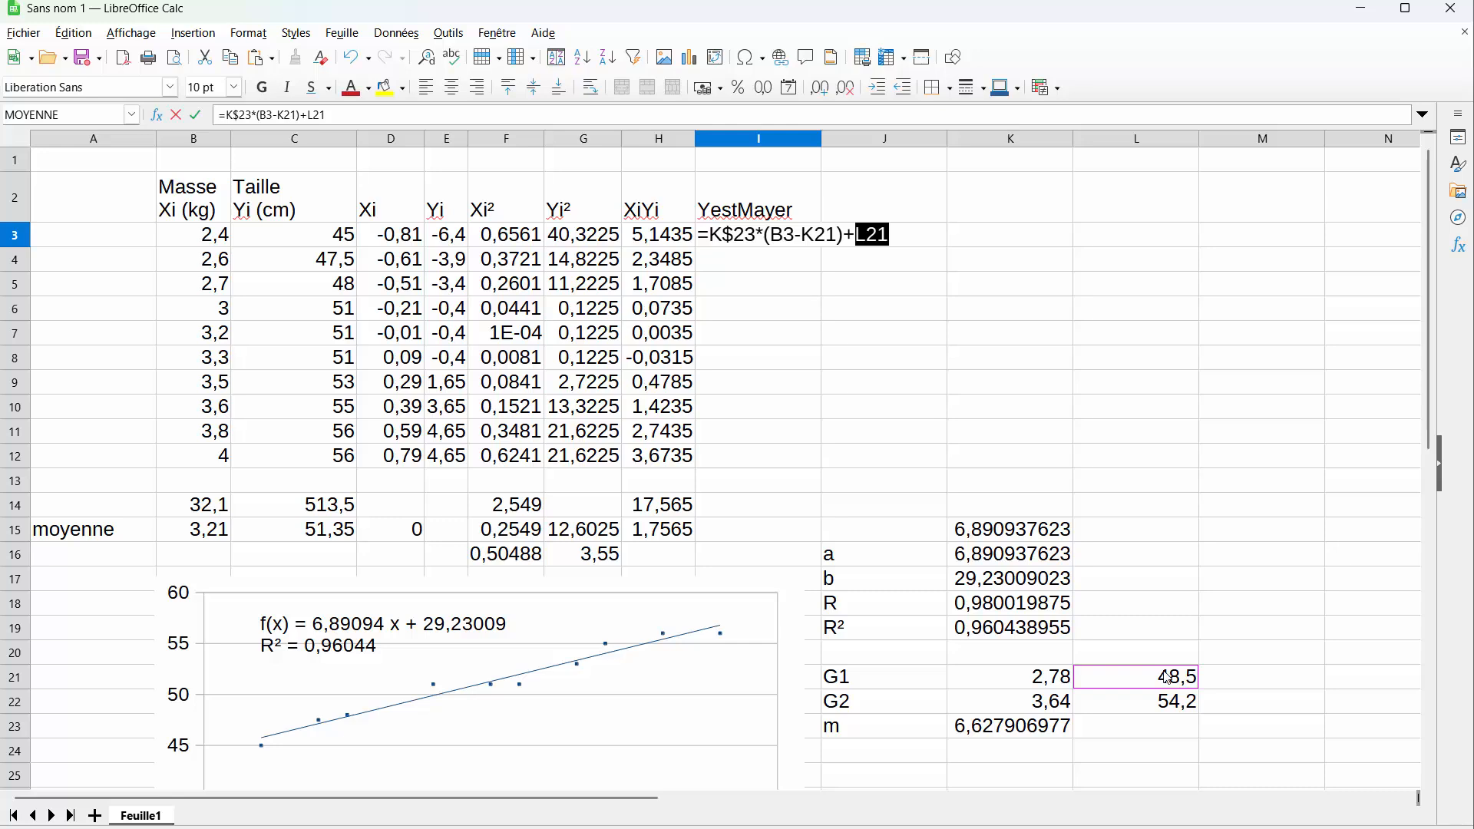
{"action": "key", "text": "Return"}
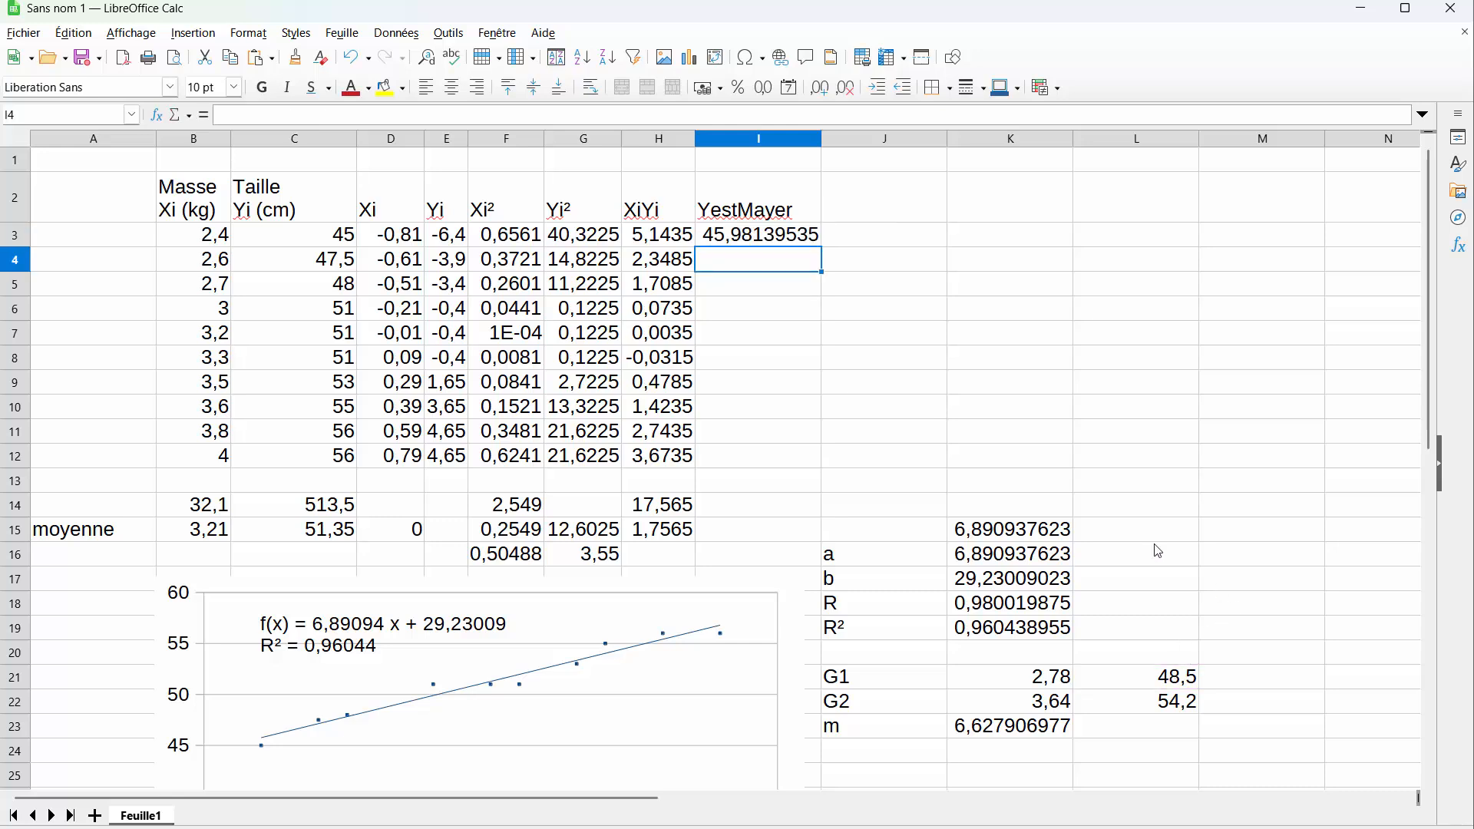
Step: Fill the YestMayer formula from I3 down through I12
{"action": "left_click", "coordinate": [768, 244]}
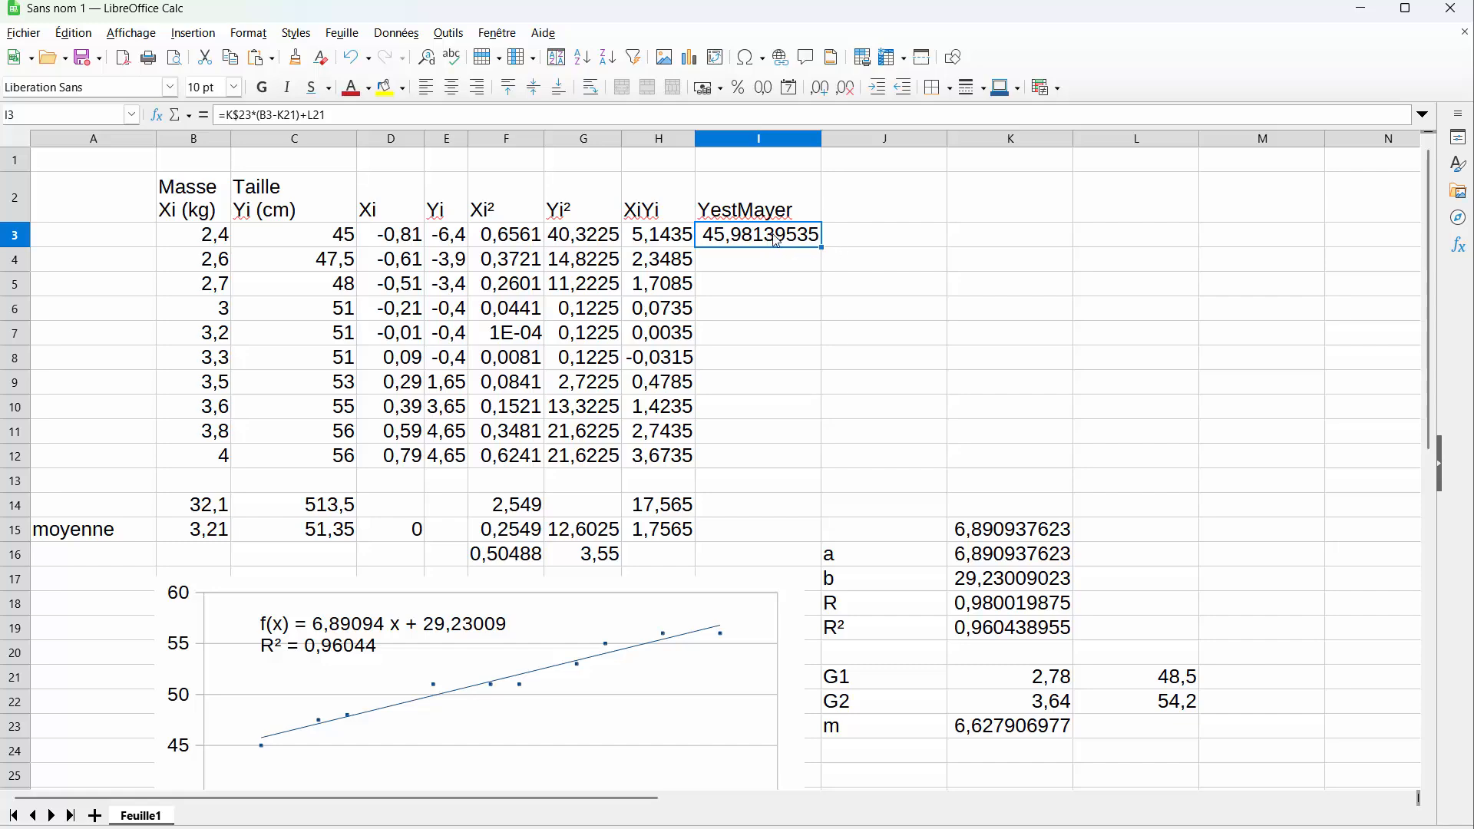
{"action": "scroll", "coordinate": [817, 247], "scroll_direction": "down", "scroll_amount": 1}
{"action": "scroll", "coordinate": [813, 246], "scroll_direction": "up", "scroll_amount": 1}
{"action": "left_click_drag", "start_coordinate": [821, 246], "coordinate": [817, 465]}
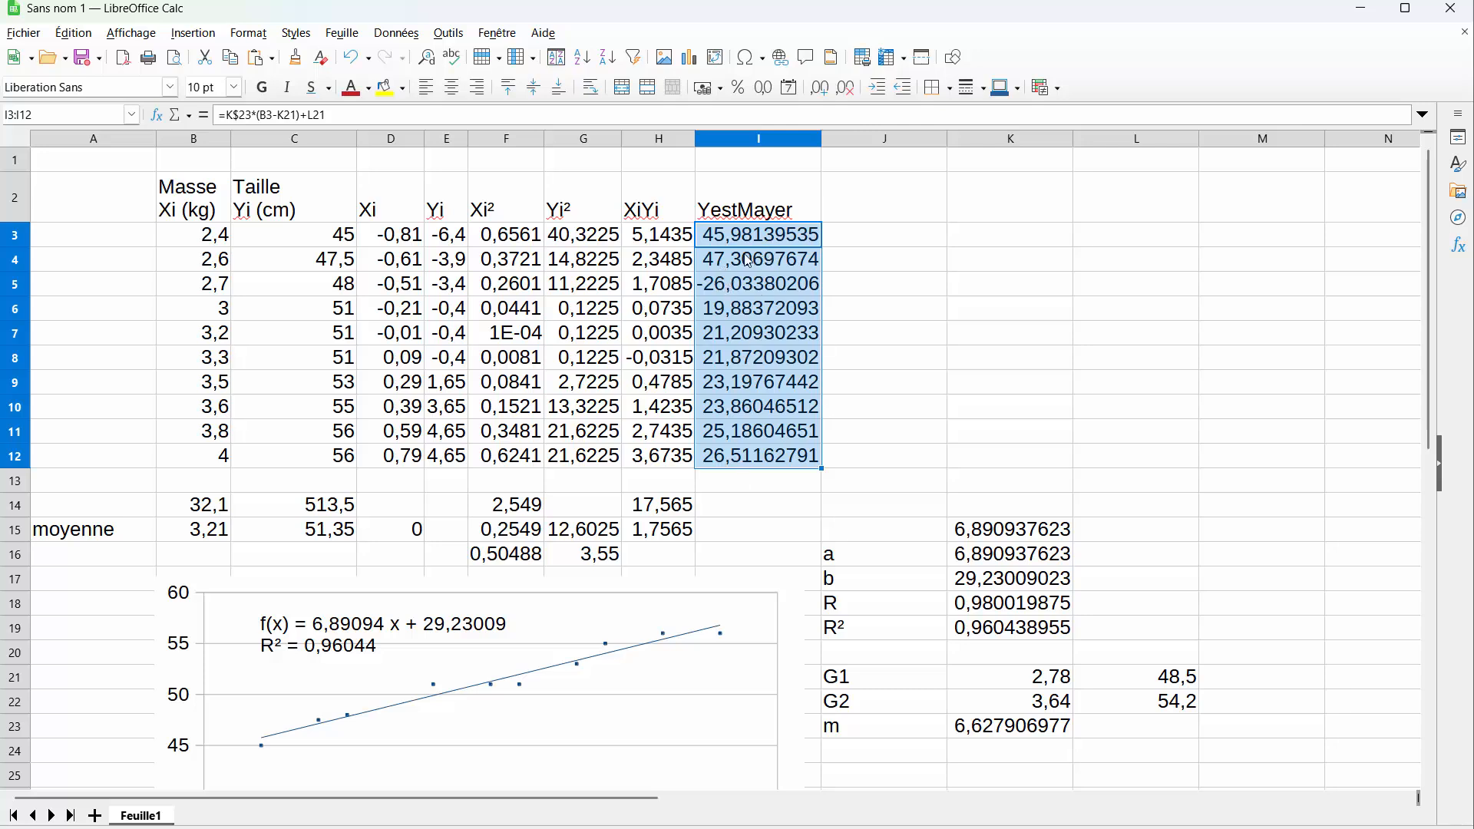
Step: Change the I3 formula to =K$23*(B3-K$21)+L$21 and refill it down through I12
{"action": "left_click", "coordinate": [778, 235]}
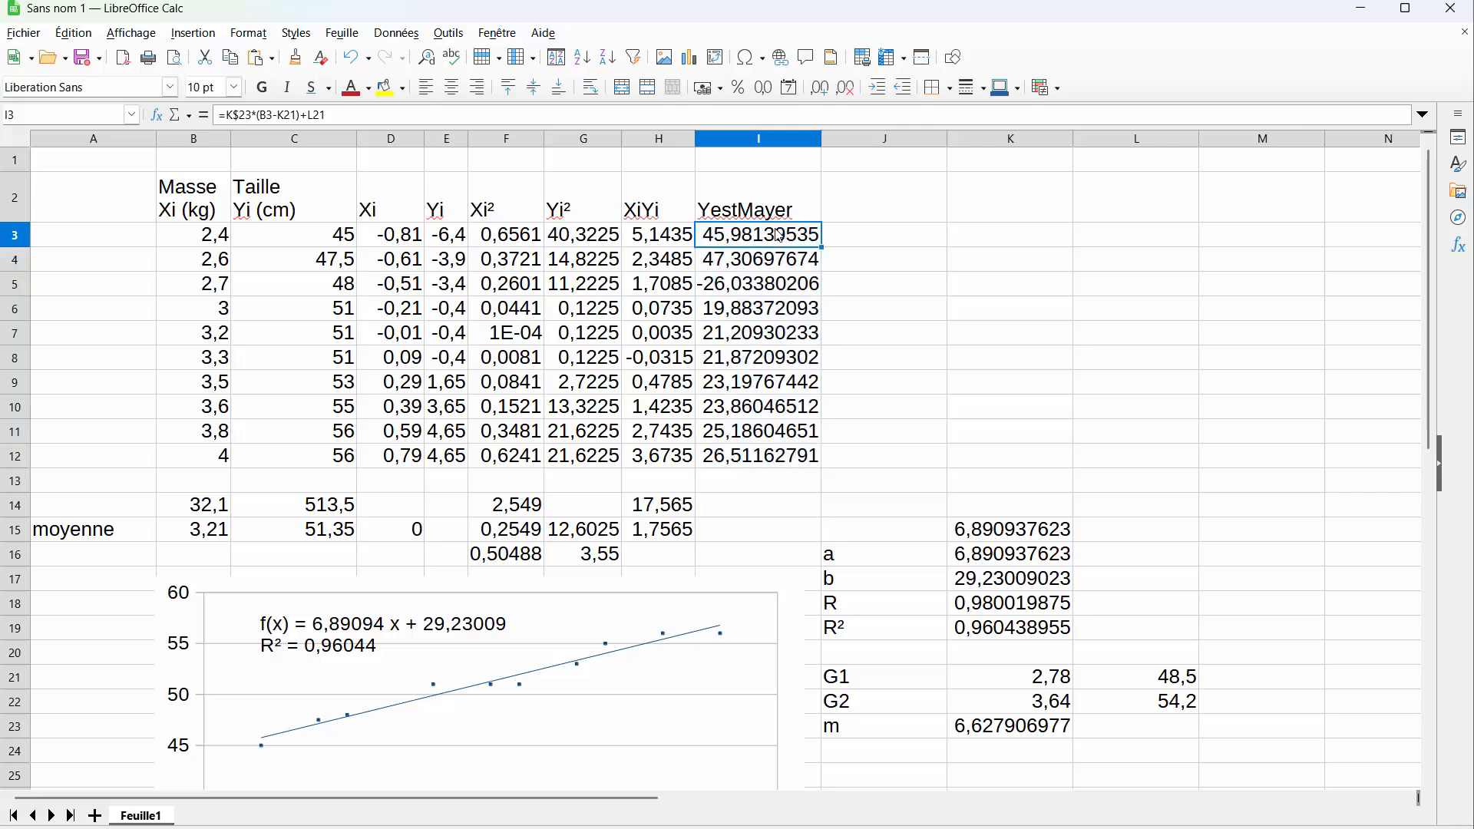
{"action": "left_click", "coordinate": [288, 114]}
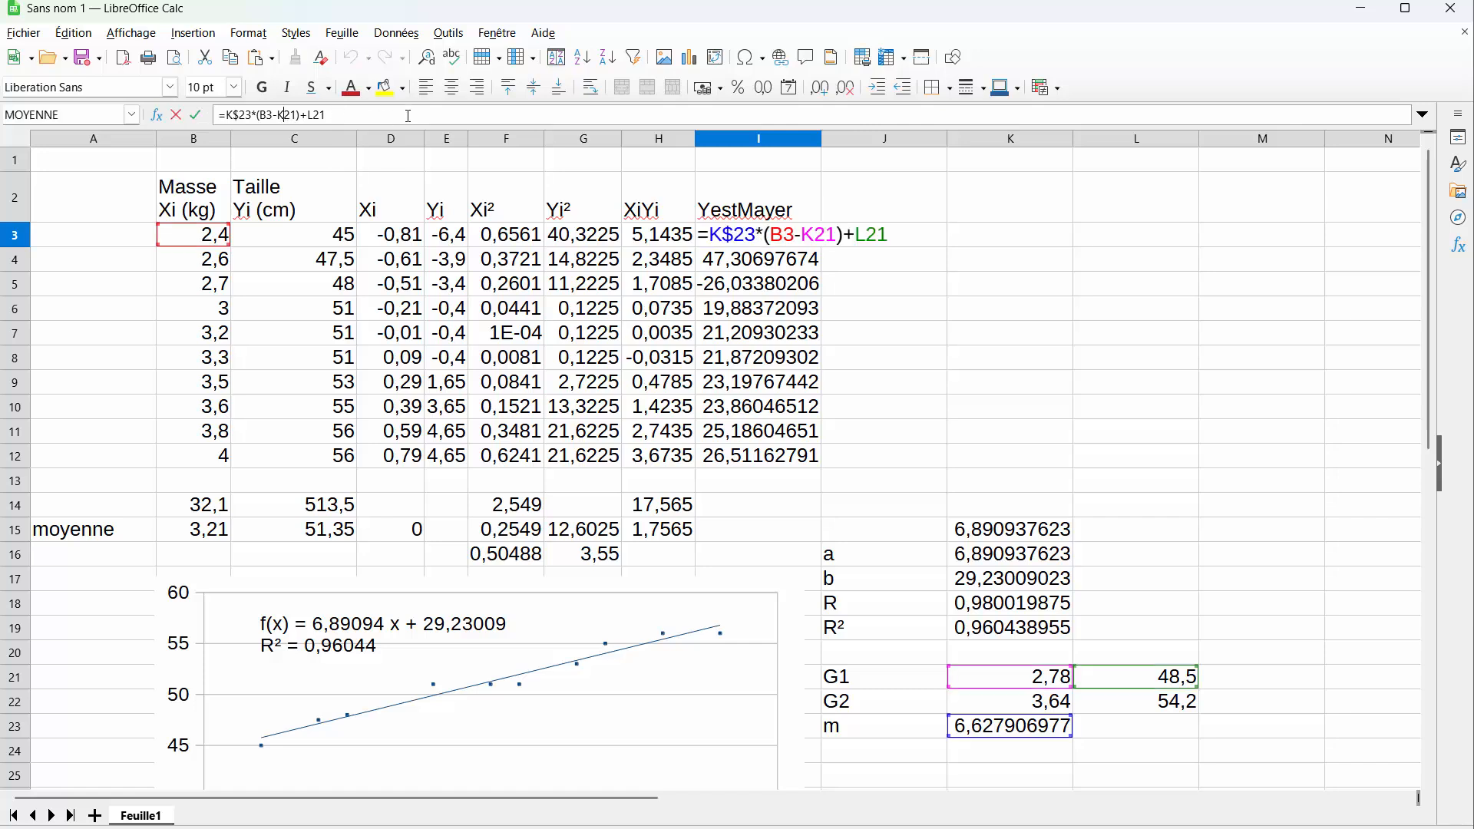
{"action": "type", "text": "$"}
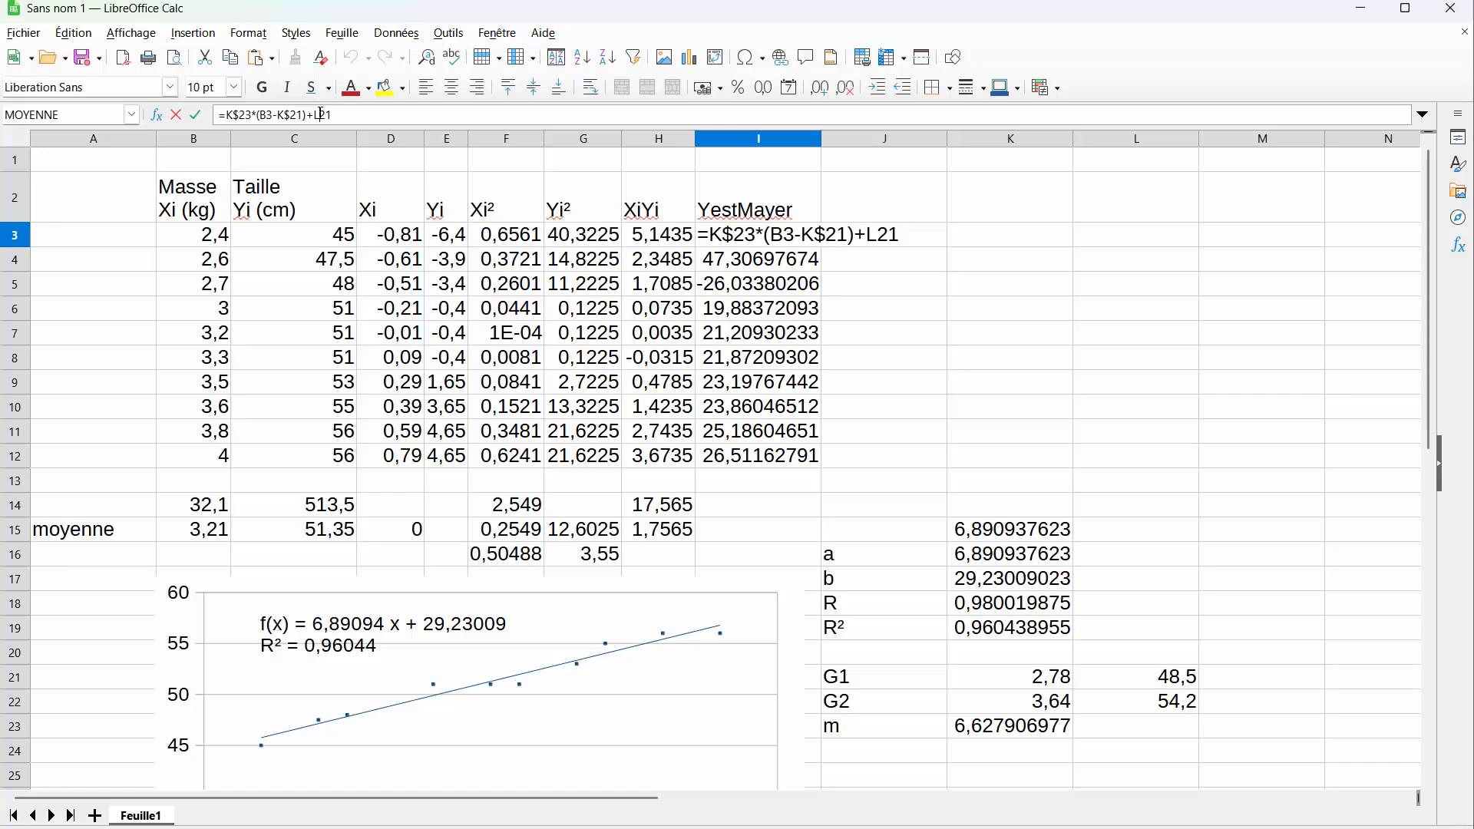
{"action": "type", "text": "$"}
{"action": "key", "text": "Return"}
{"action": "left_click", "coordinate": [754, 239]}
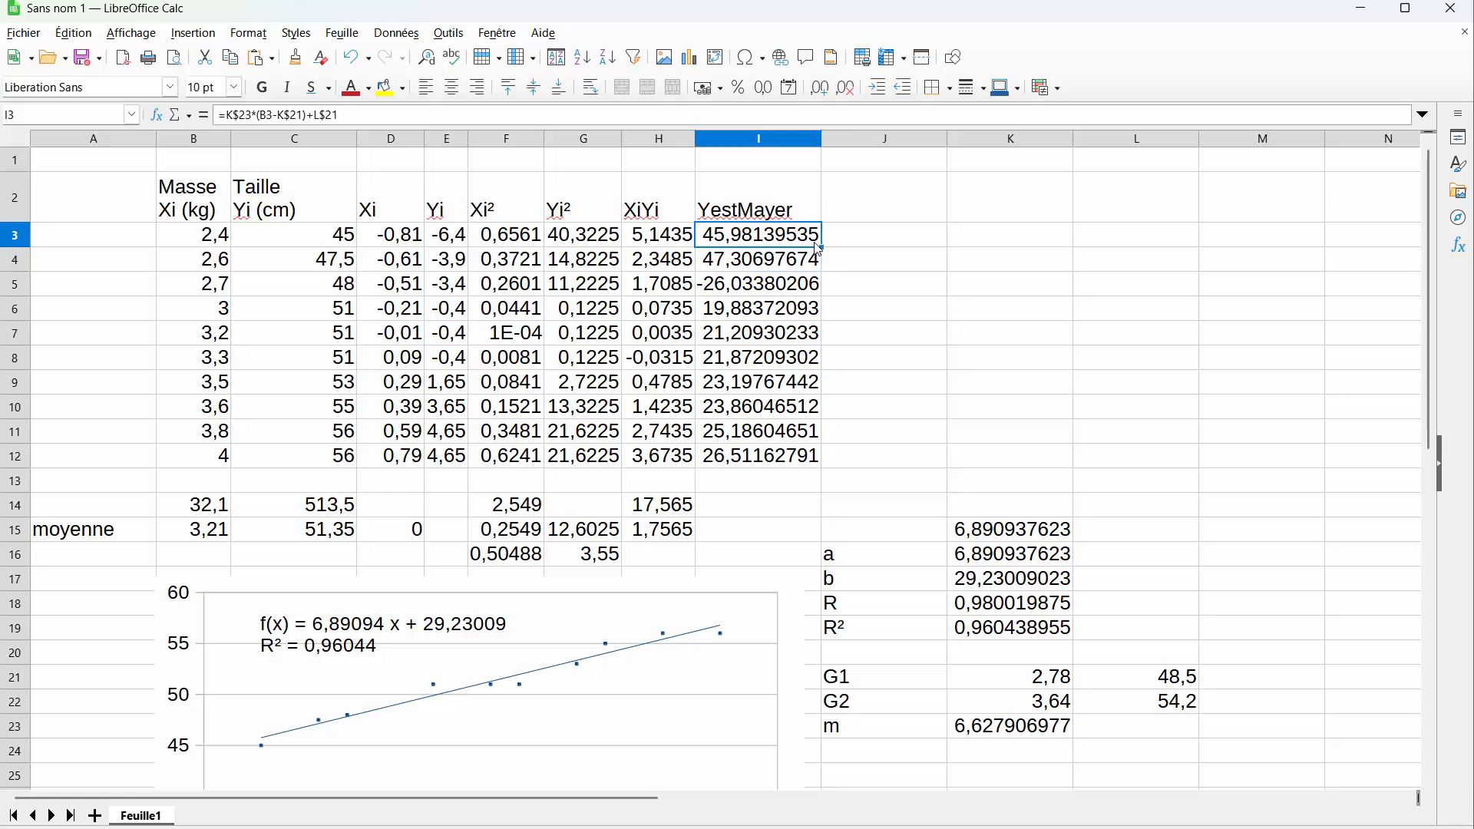
{"action": "left_click_drag", "start_coordinate": [820, 246], "coordinate": [810, 466]}
{"action": "left_click", "coordinate": [772, 503]}
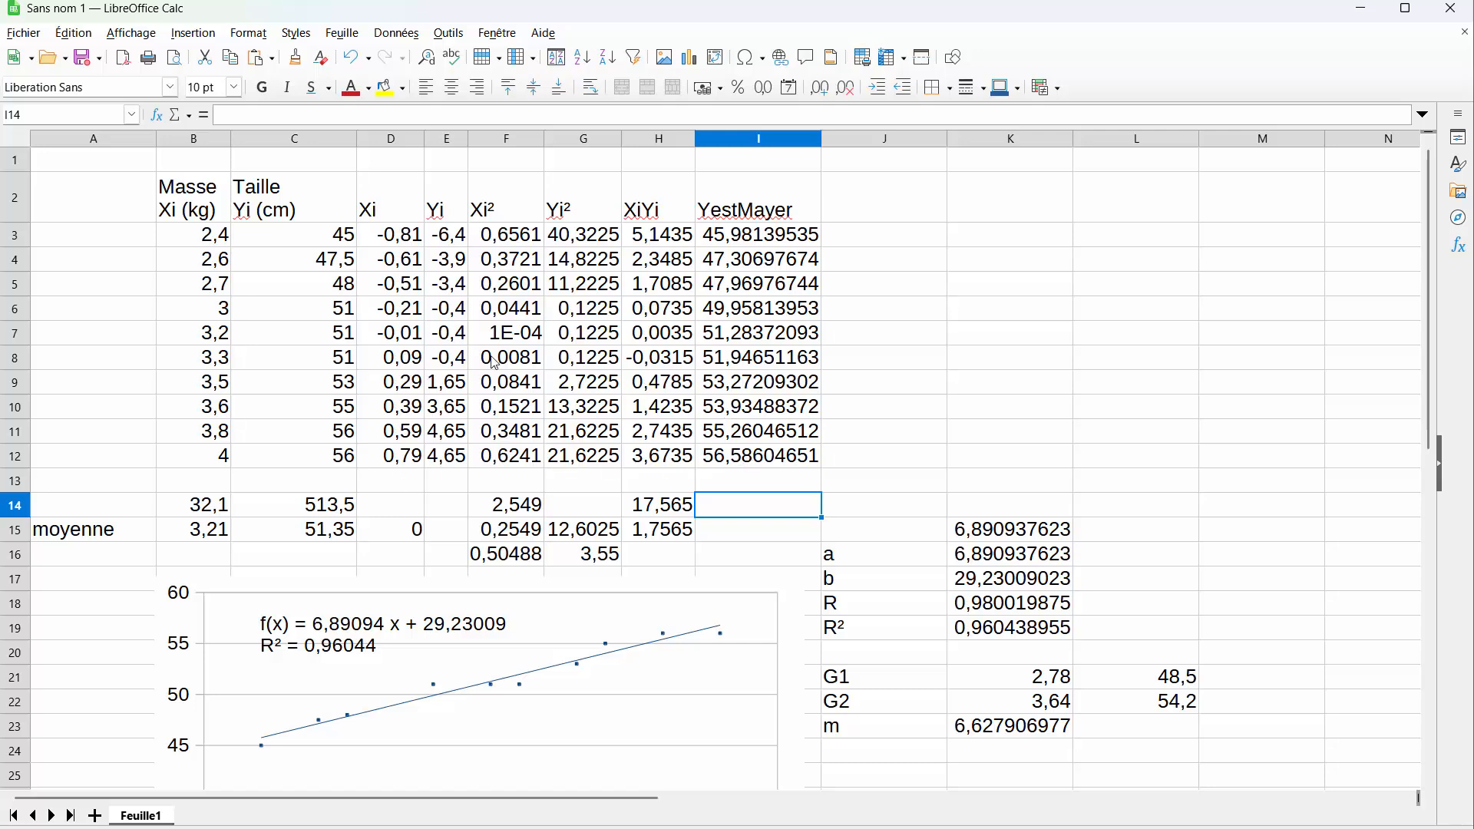
Step: Add the column header E_Mayer in J2 and enter the formula =I3-C3 in J3
{"action": "left_click", "coordinate": [869, 218]}
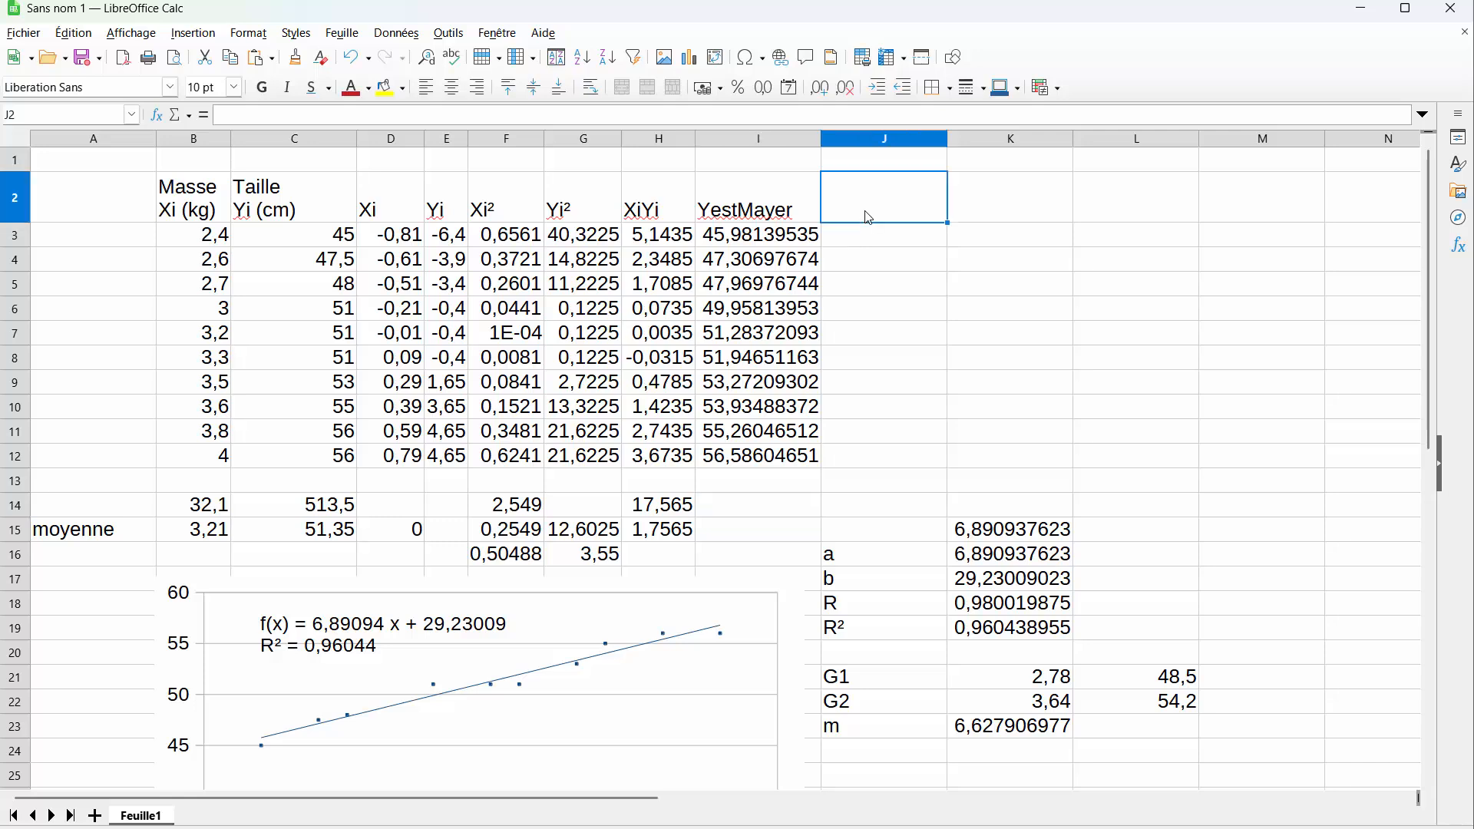
{"action": "type", "text": "E"}
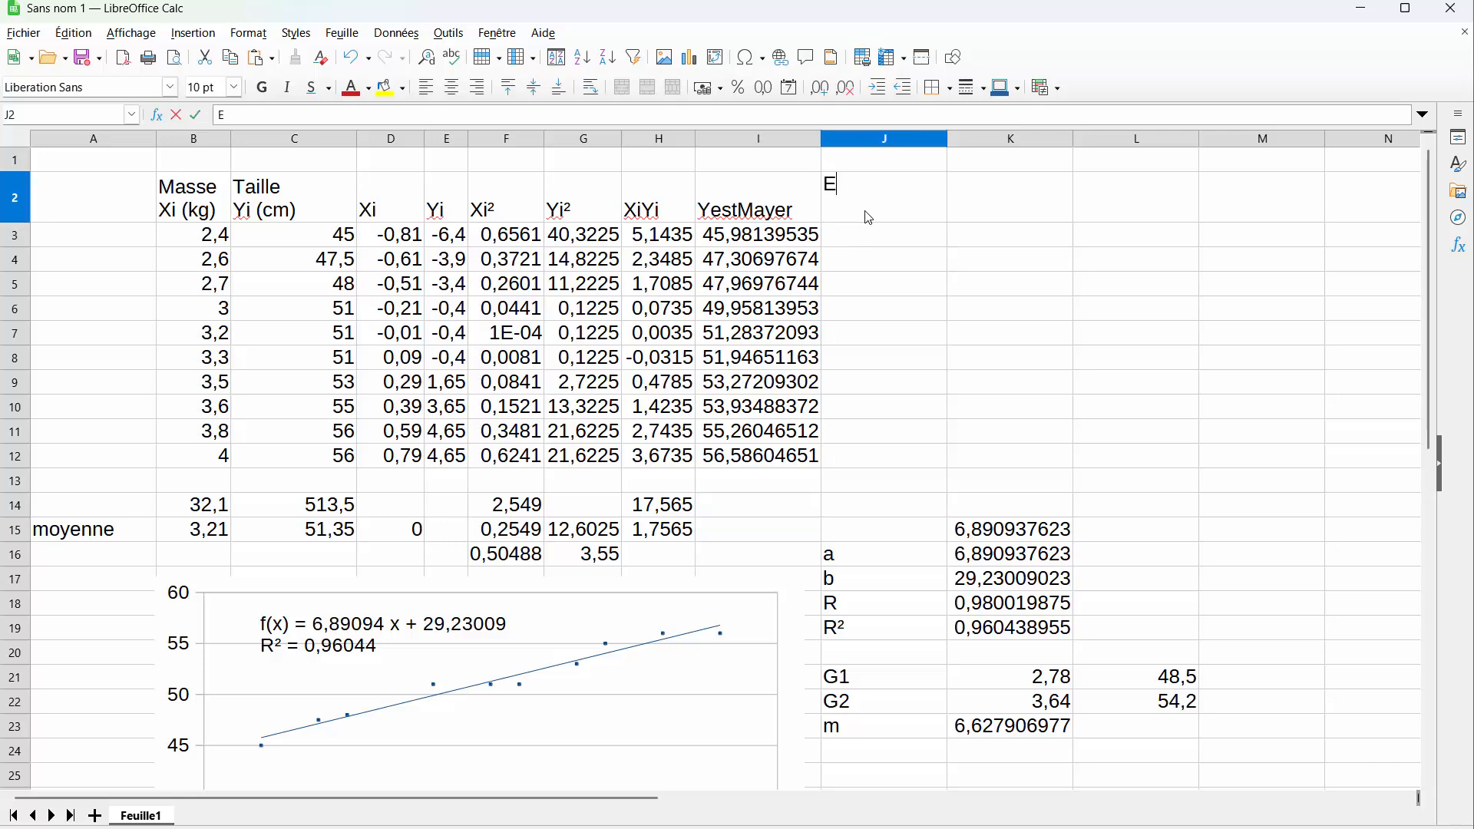
{"action": "type", "text": "_Mayer"}
{"action": "key", "text": "Return"}
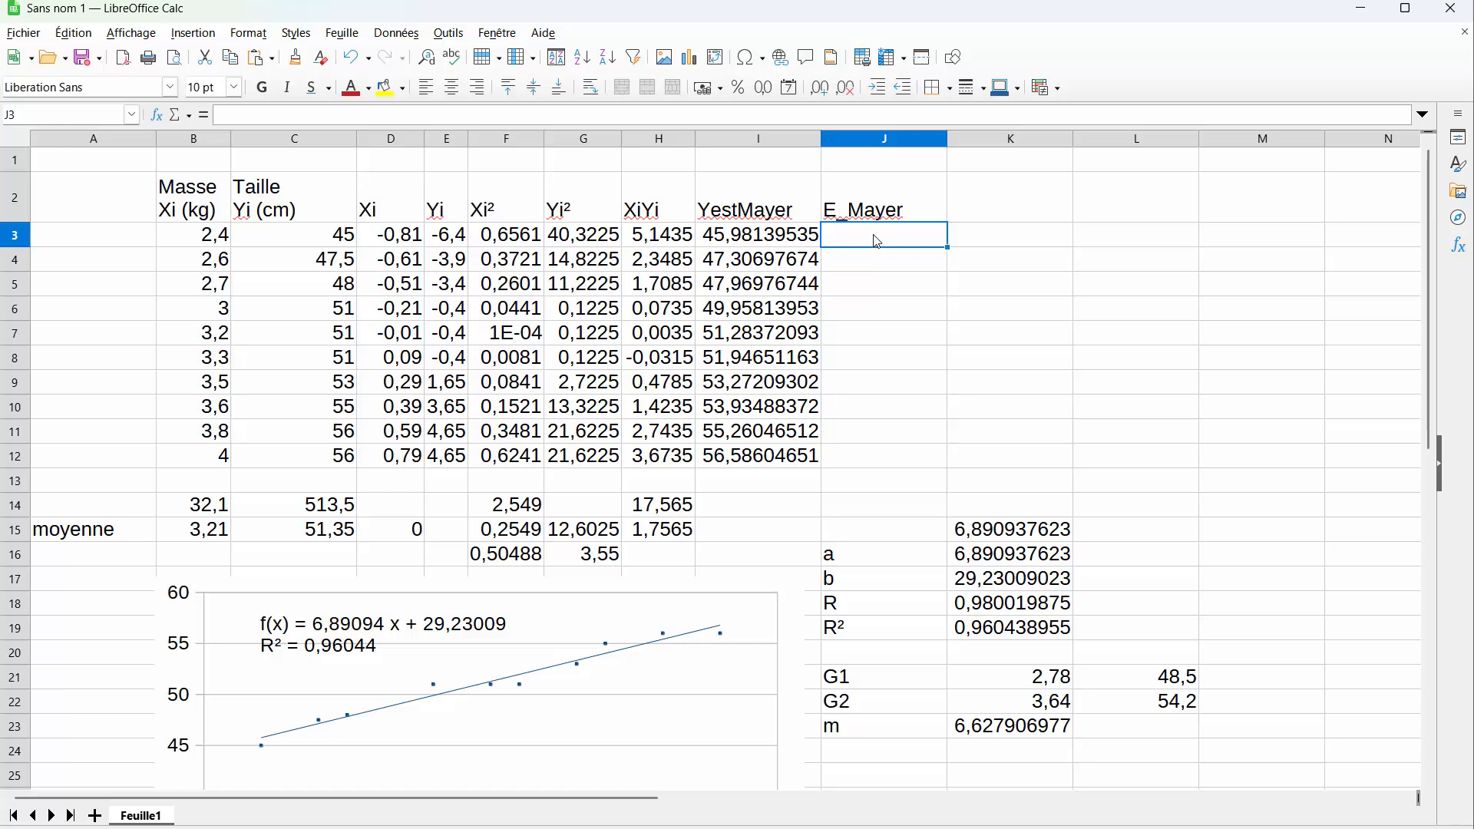
{"action": "type", "text": "="}
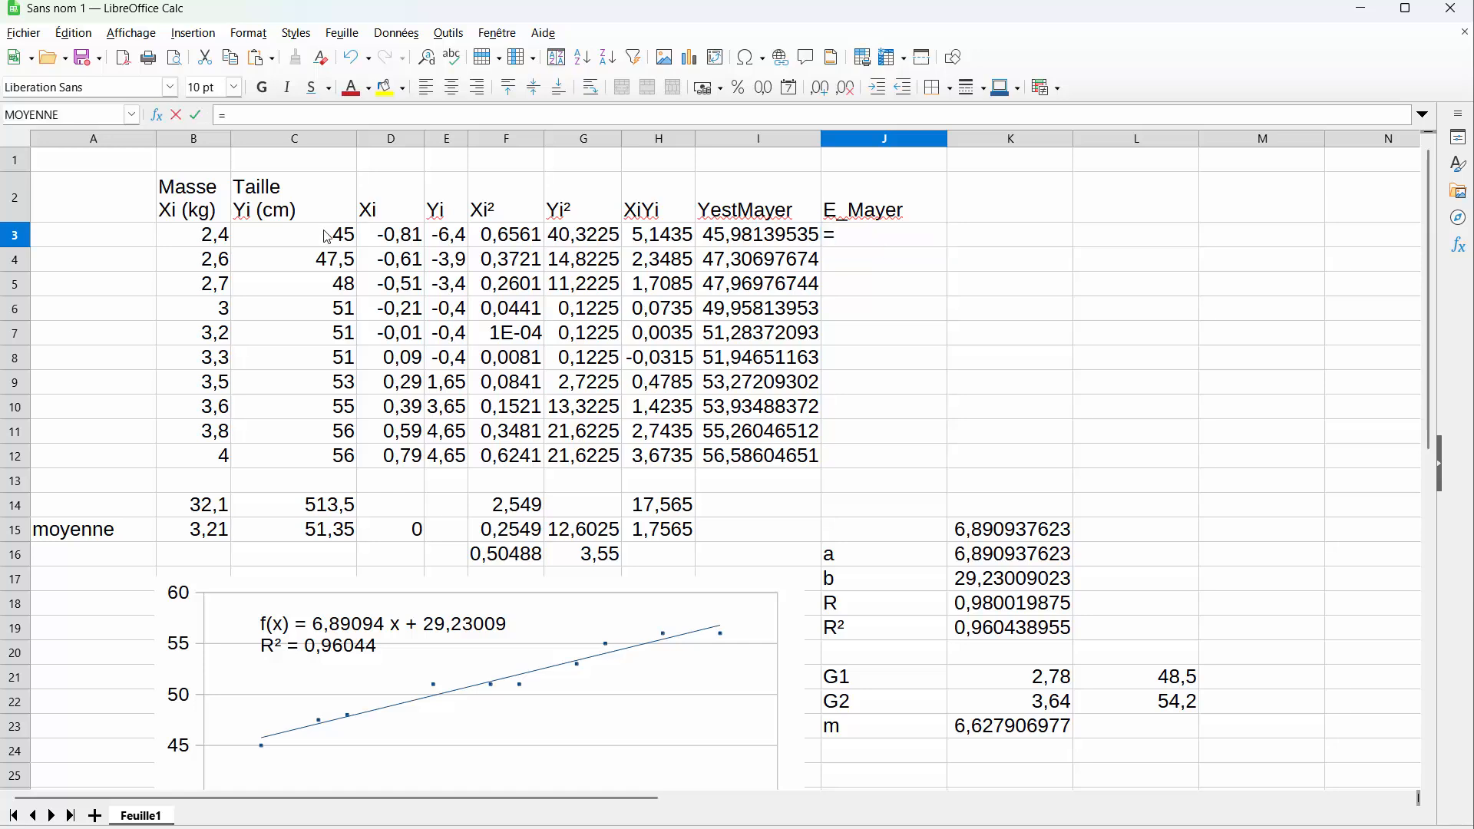
{"action": "left_click", "coordinate": [760, 238]}
{"action": "type", "text": "-"}
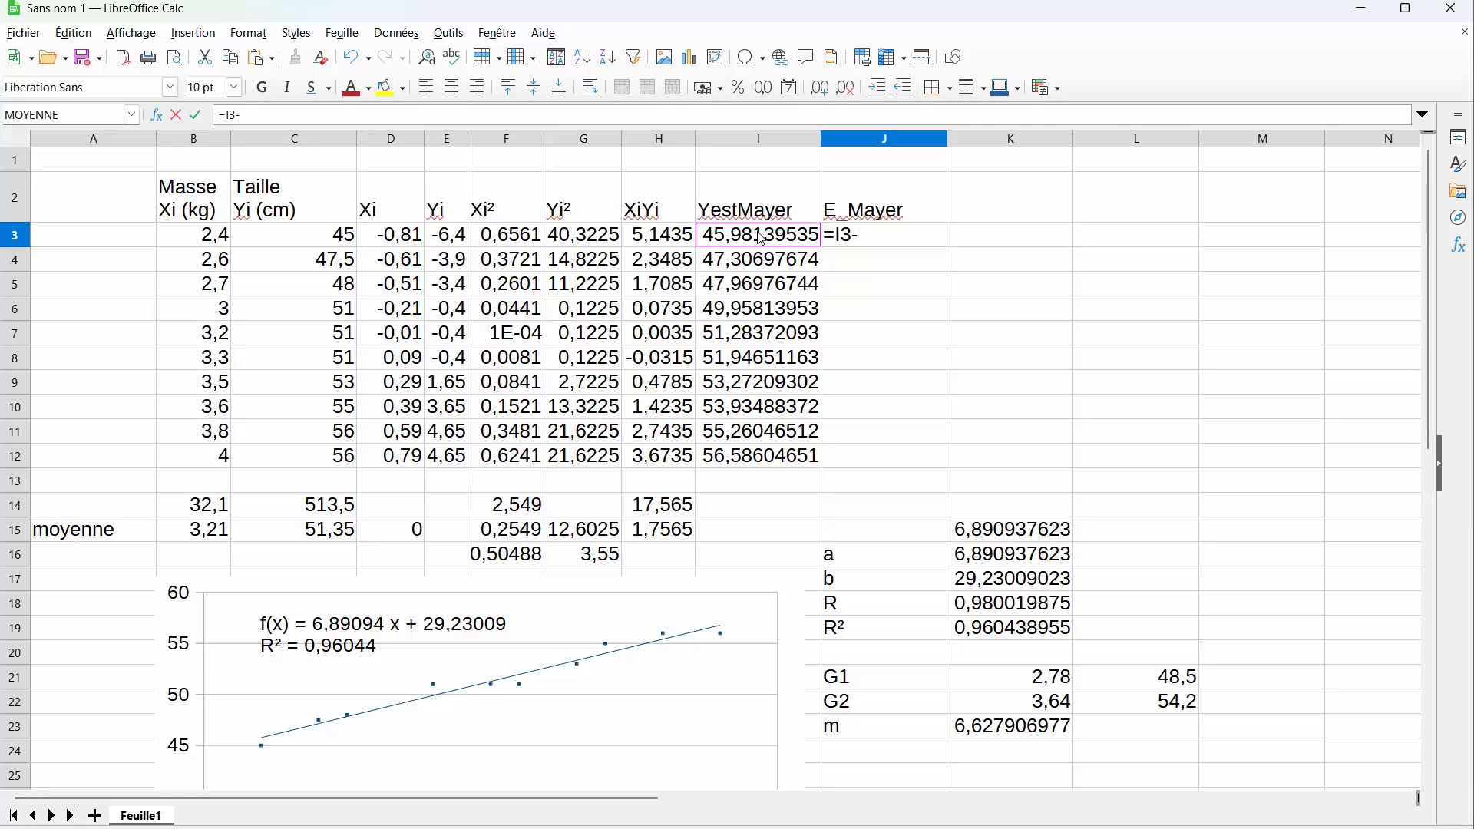
{"action": "left_click", "coordinate": [322, 235]}
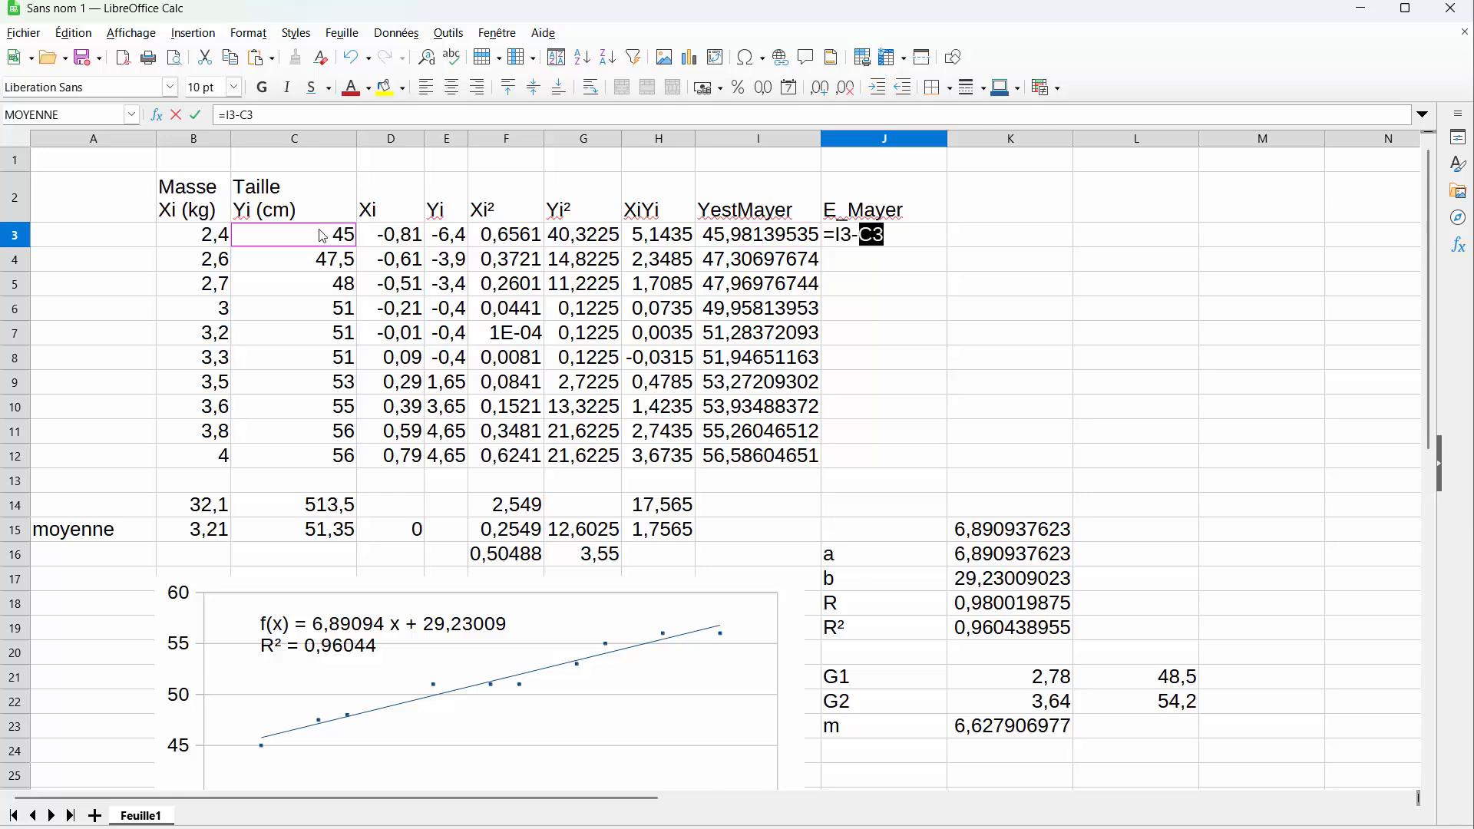
{"action": "key", "text": "Return"}
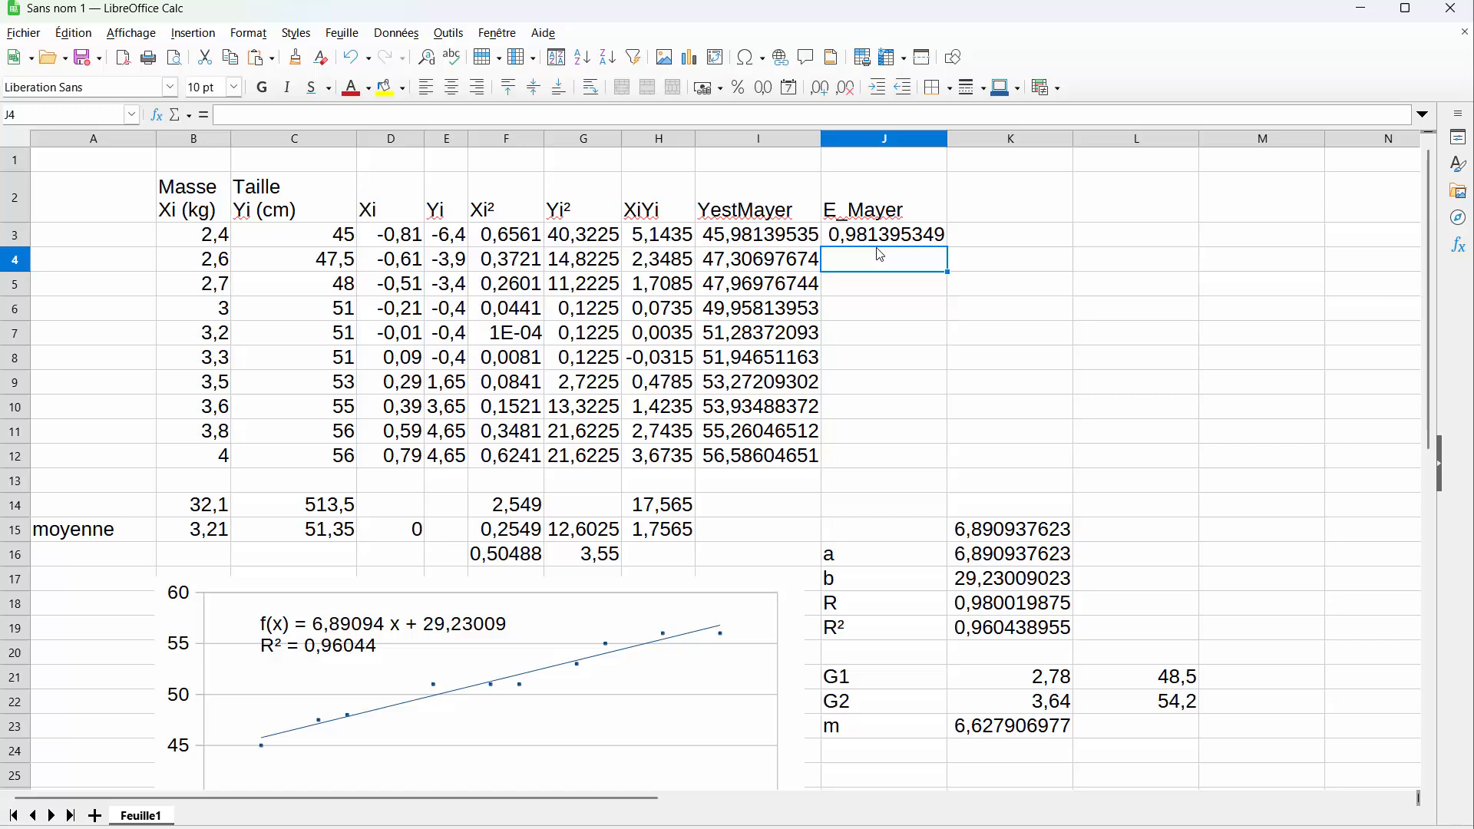
Step: Fill the E_Mayer formula from J3 down through J12 and narrow column J
{"action": "left_click", "coordinate": [883, 240]}
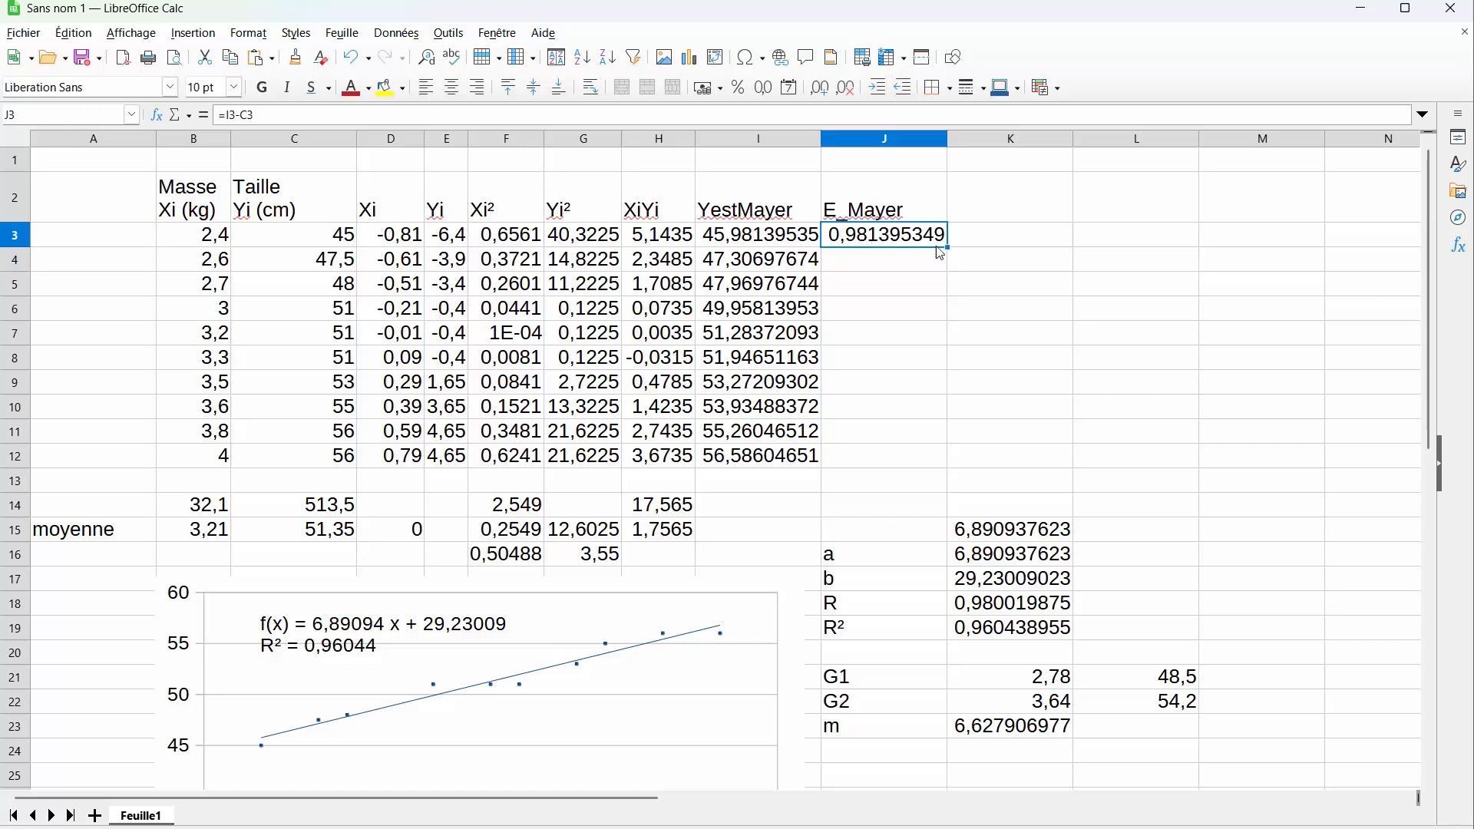
{"action": "left_click_drag", "start_coordinate": [946, 245], "coordinate": [912, 461]}
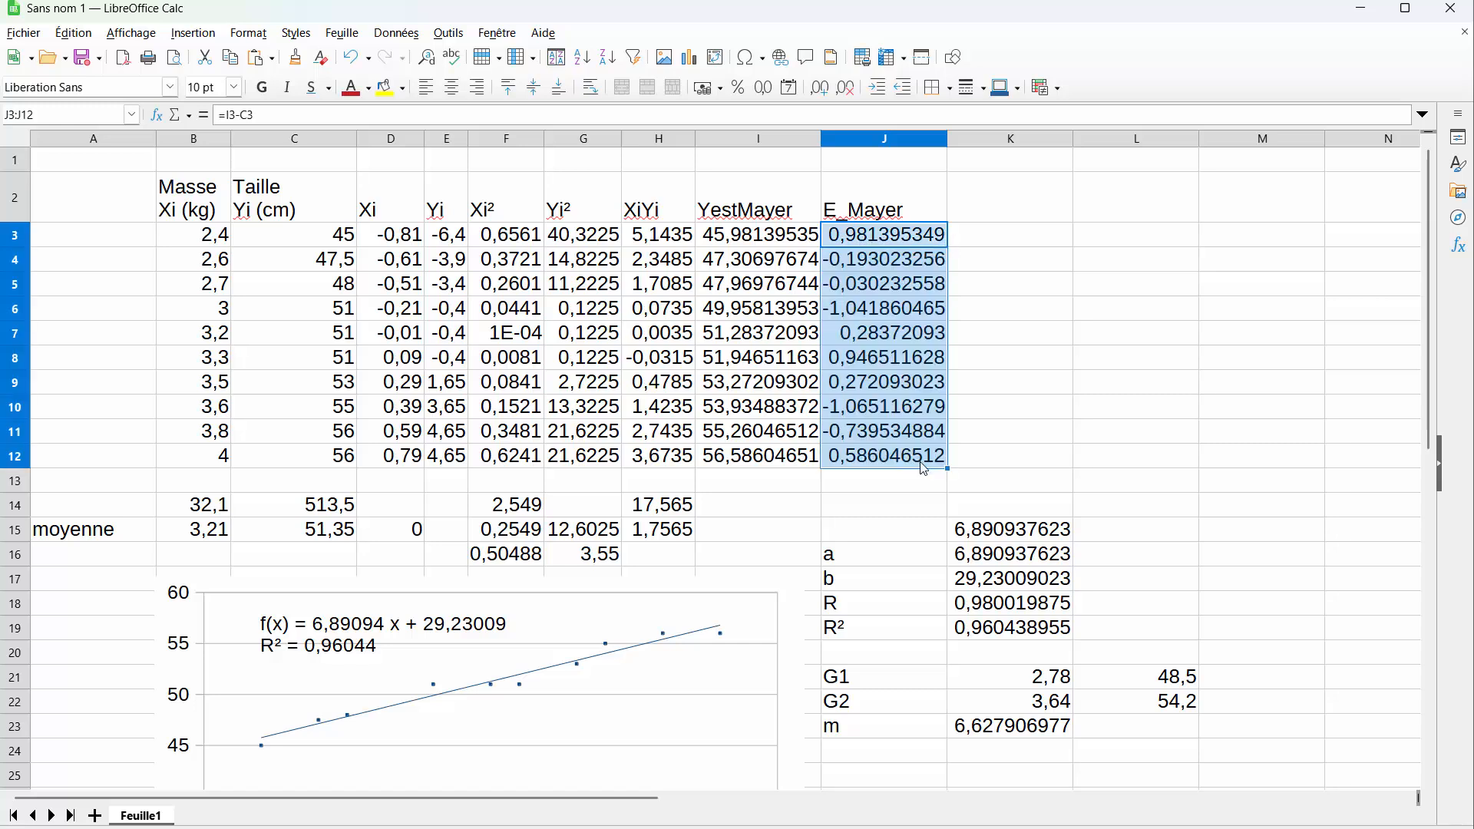
{"action": "left_click", "coordinate": [865, 501]}
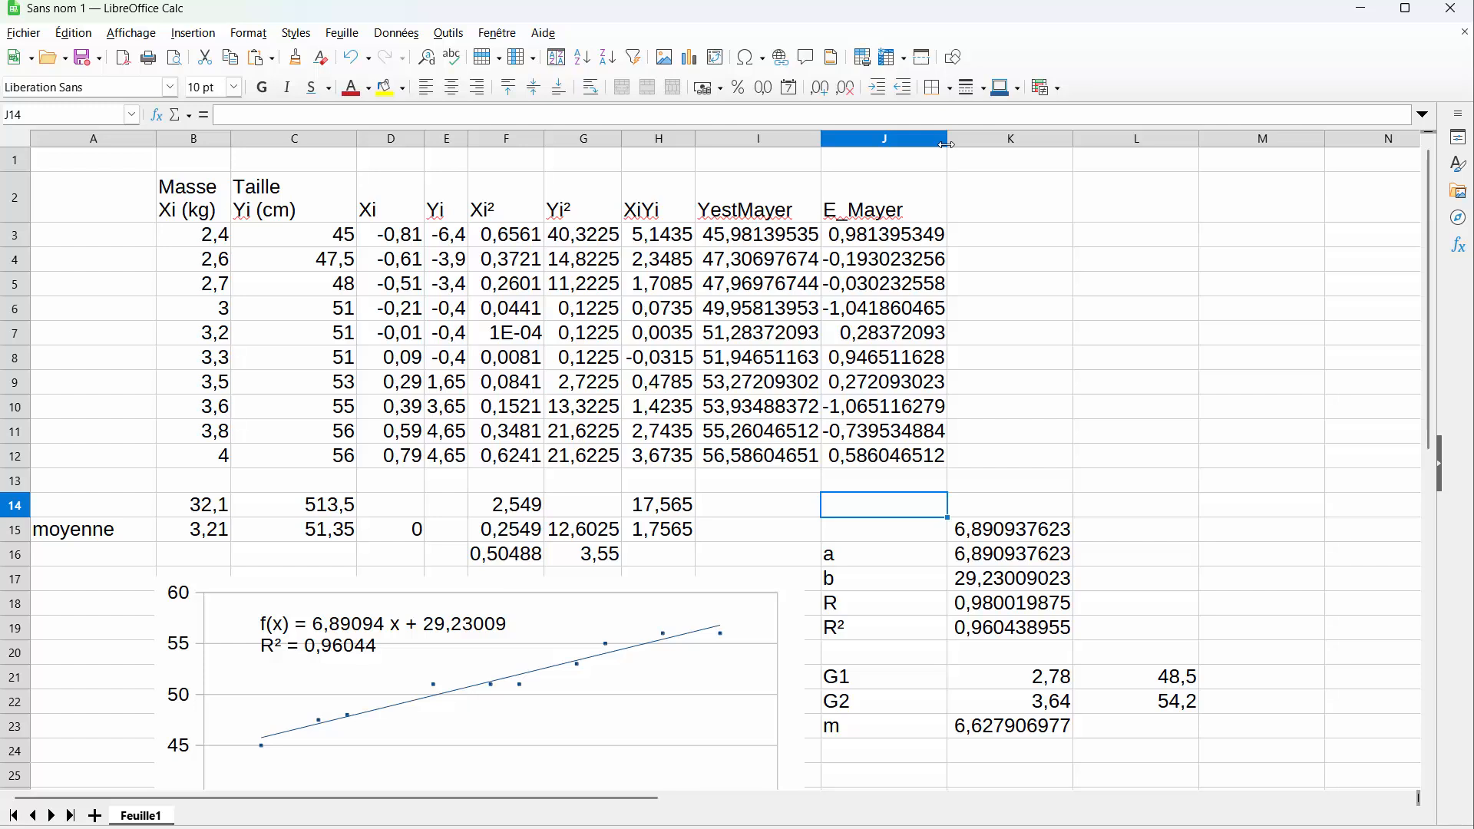
{"action": "left_click_drag", "start_coordinate": [947, 138], "coordinate": [891, 139]}
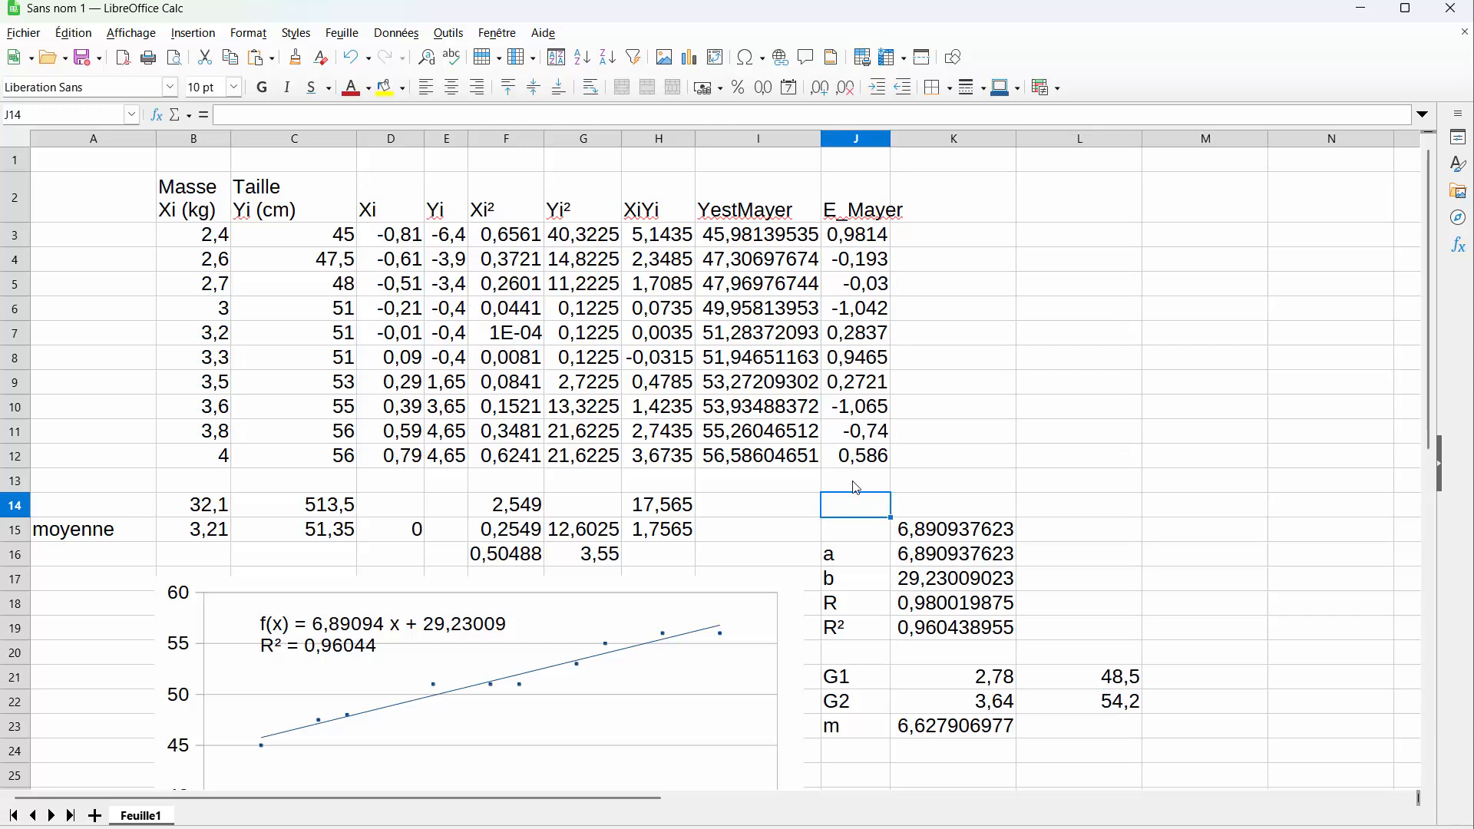
Step: Compute the mean of the Mayer errors J3:J12 in J15 with the MOYENNE function
{"action": "left_click", "coordinate": [853, 533]}
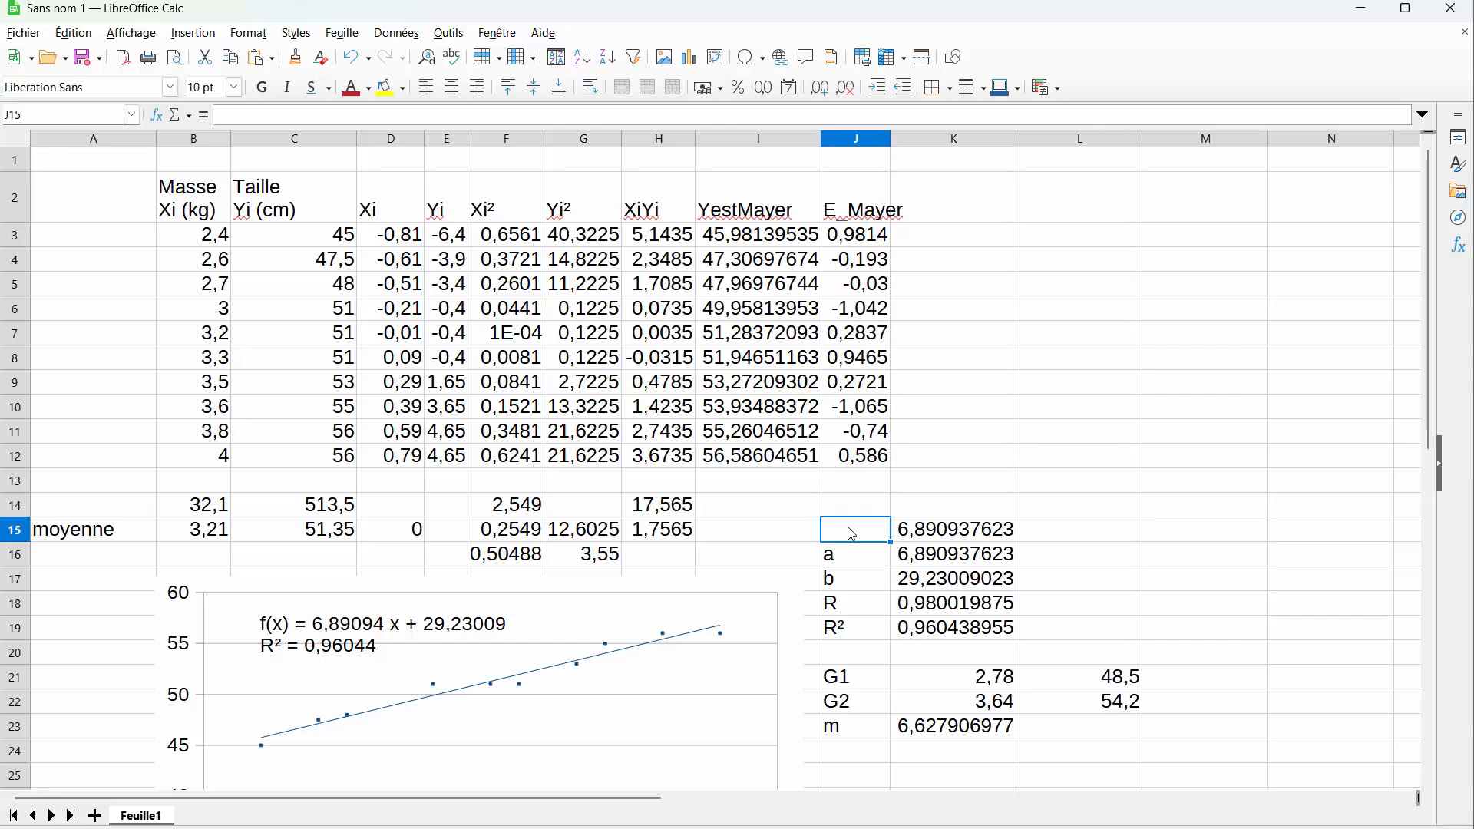
{"action": "type", "text": "=moye"}
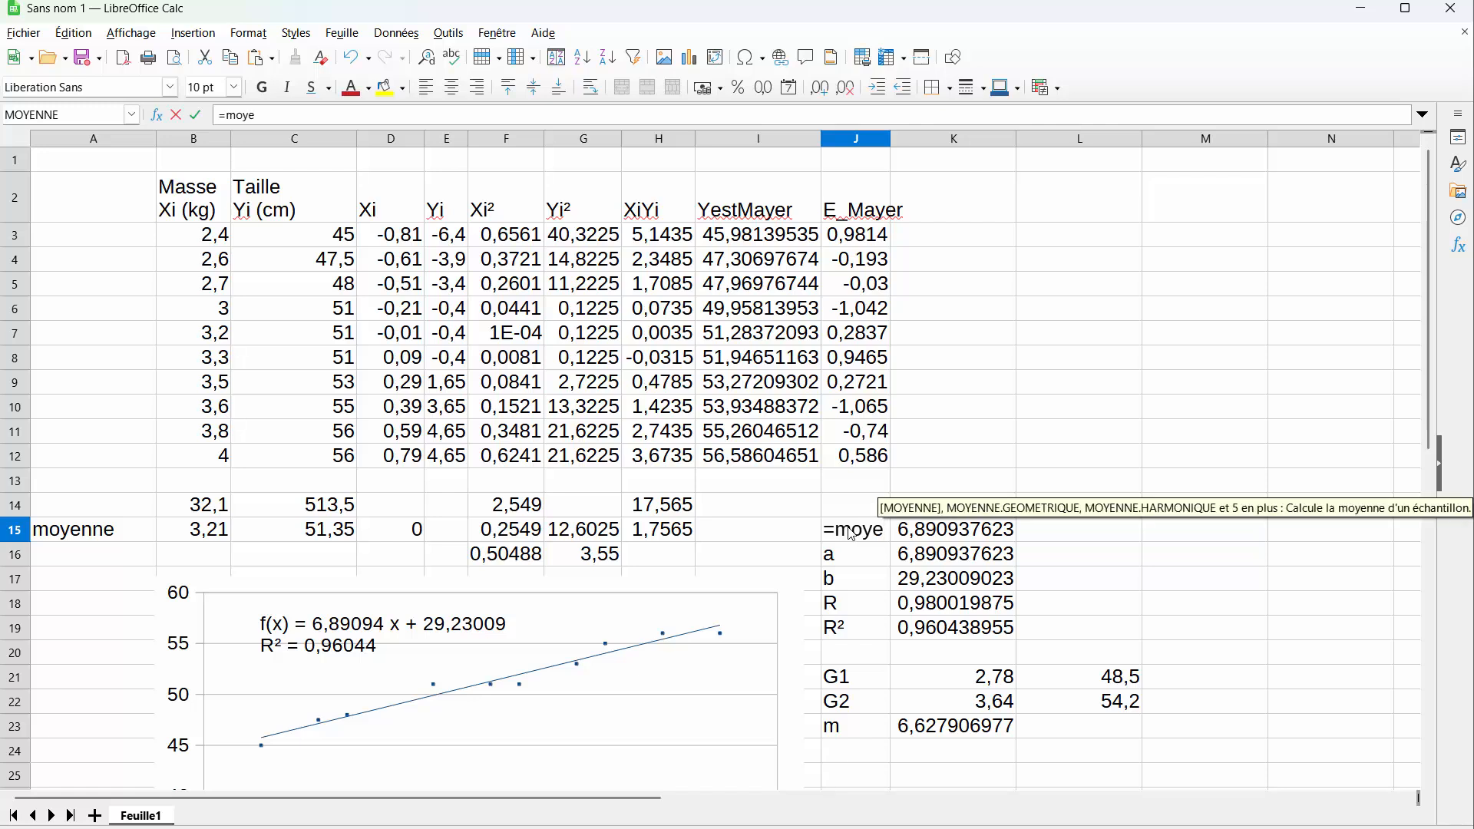
{"action": "key", "text": "Return"}
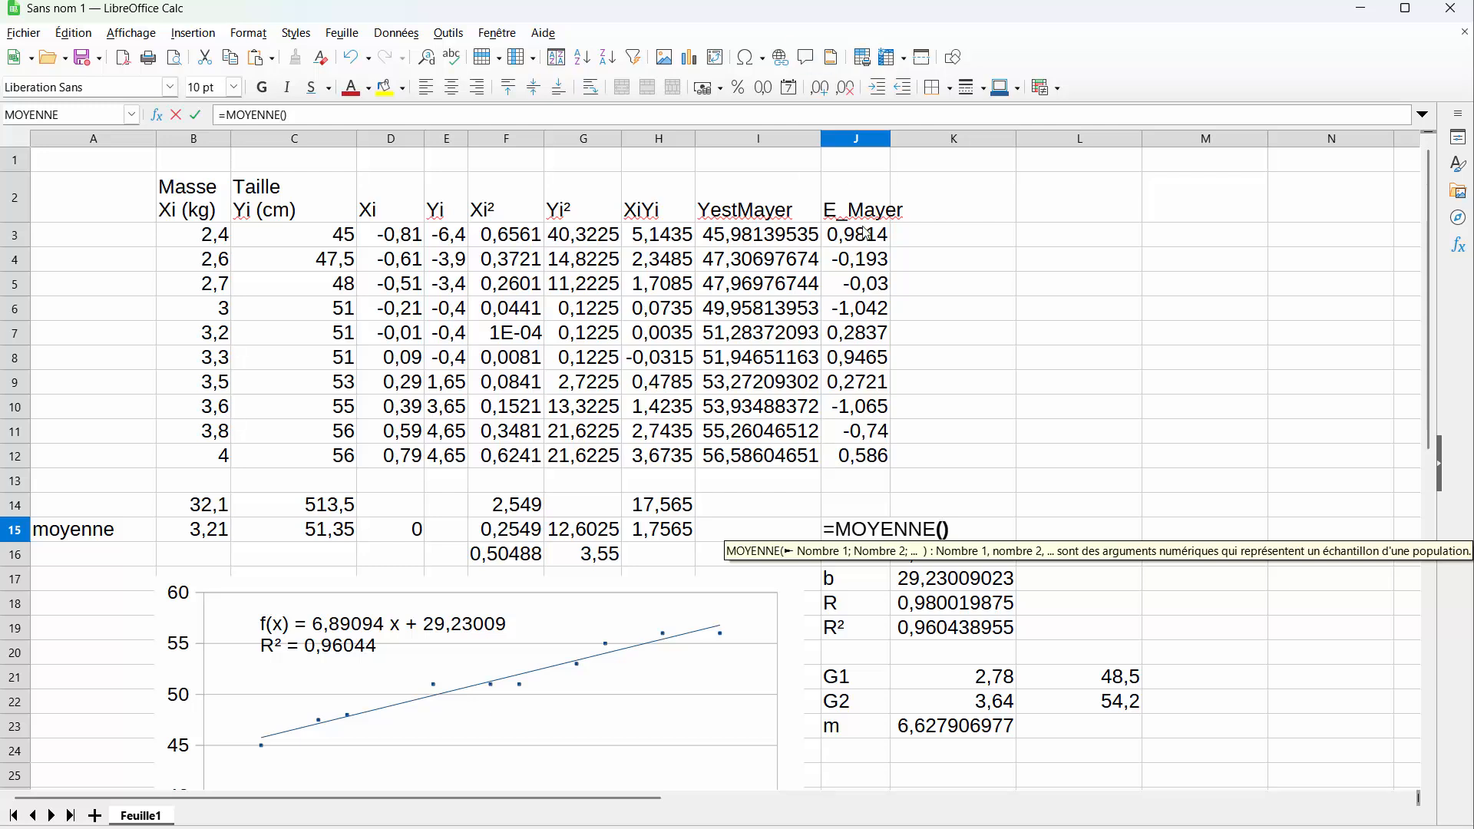
{"action": "left_click_drag", "start_coordinate": [868, 232], "coordinate": [845, 448]}
{"action": "key", "text": "Return"}
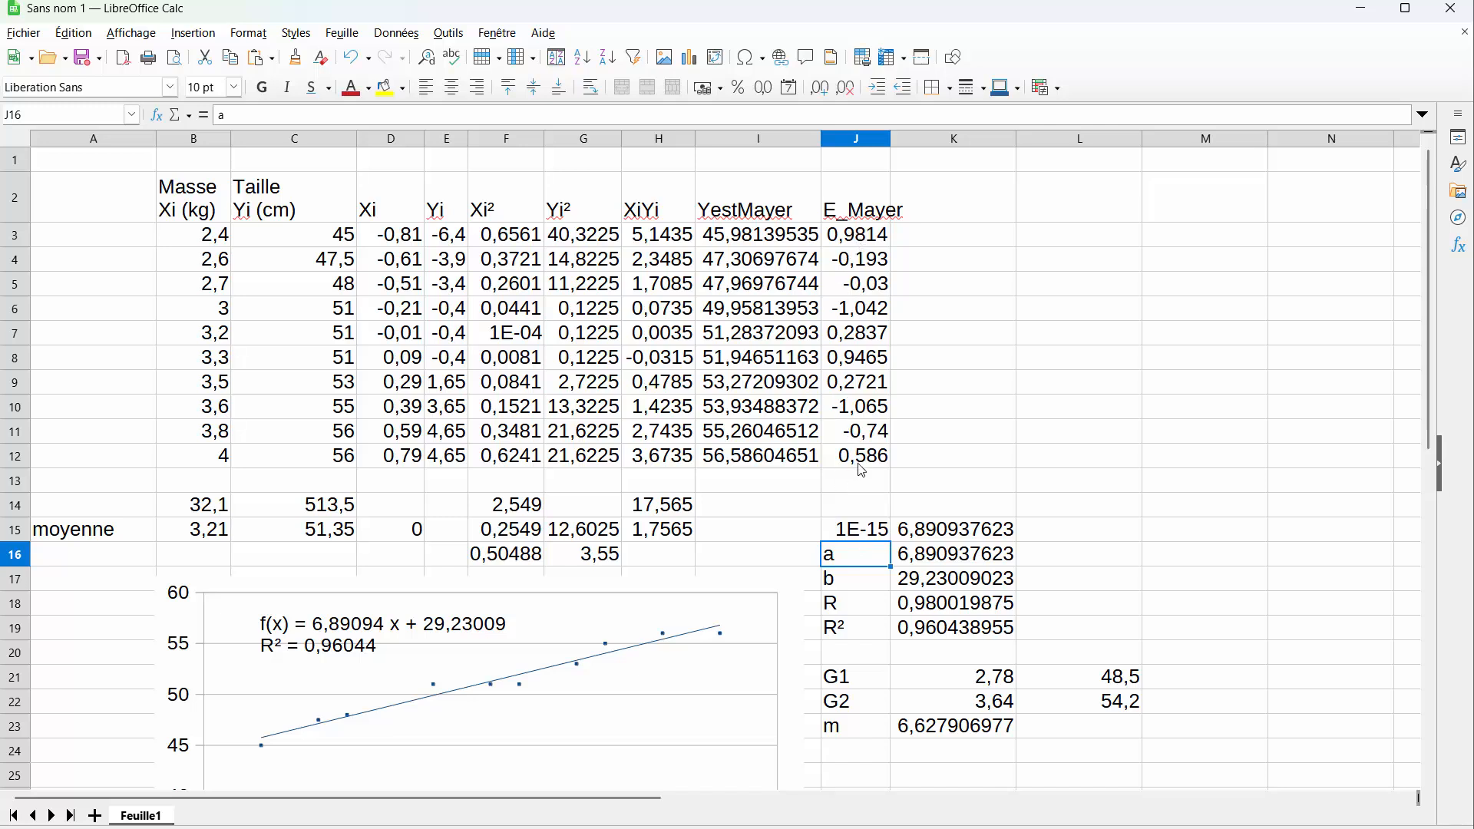
Step: Add the column header E² in K2
{"action": "left_click", "coordinate": [949, 232]}
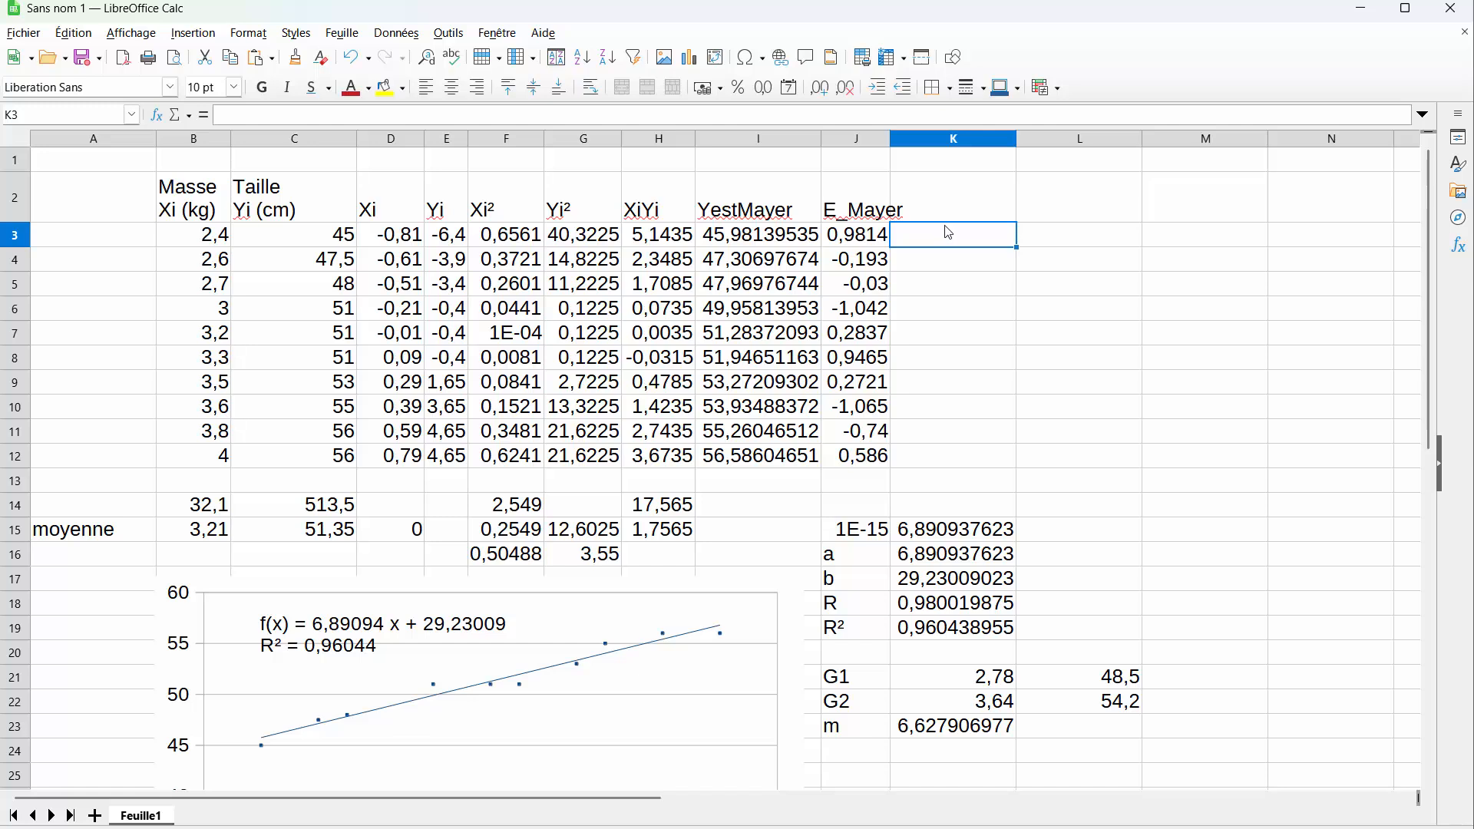
{"action": "left_click", "coordinate": [949, 215]}
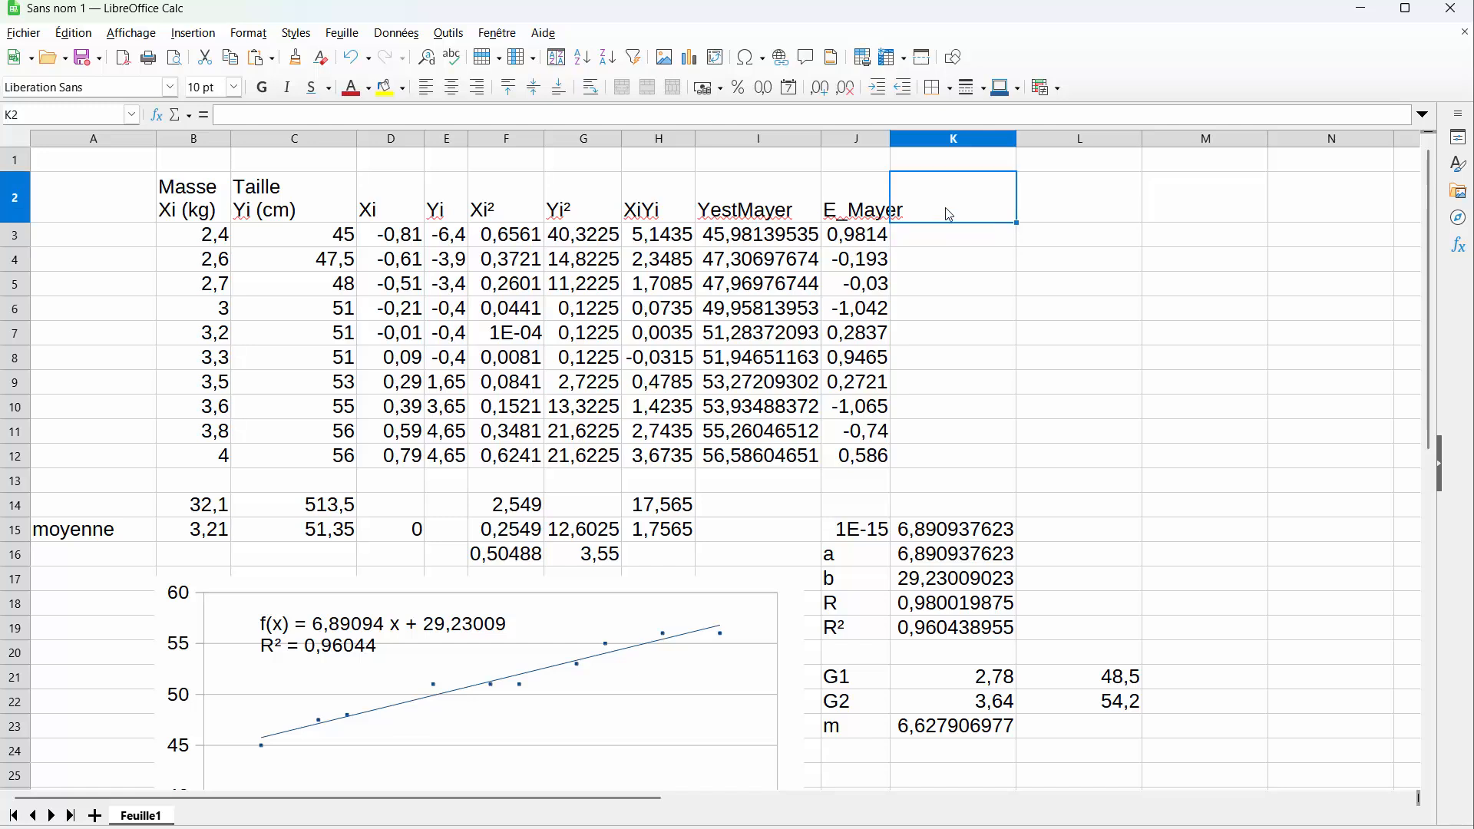
{"action": "type", "text": "E^"}
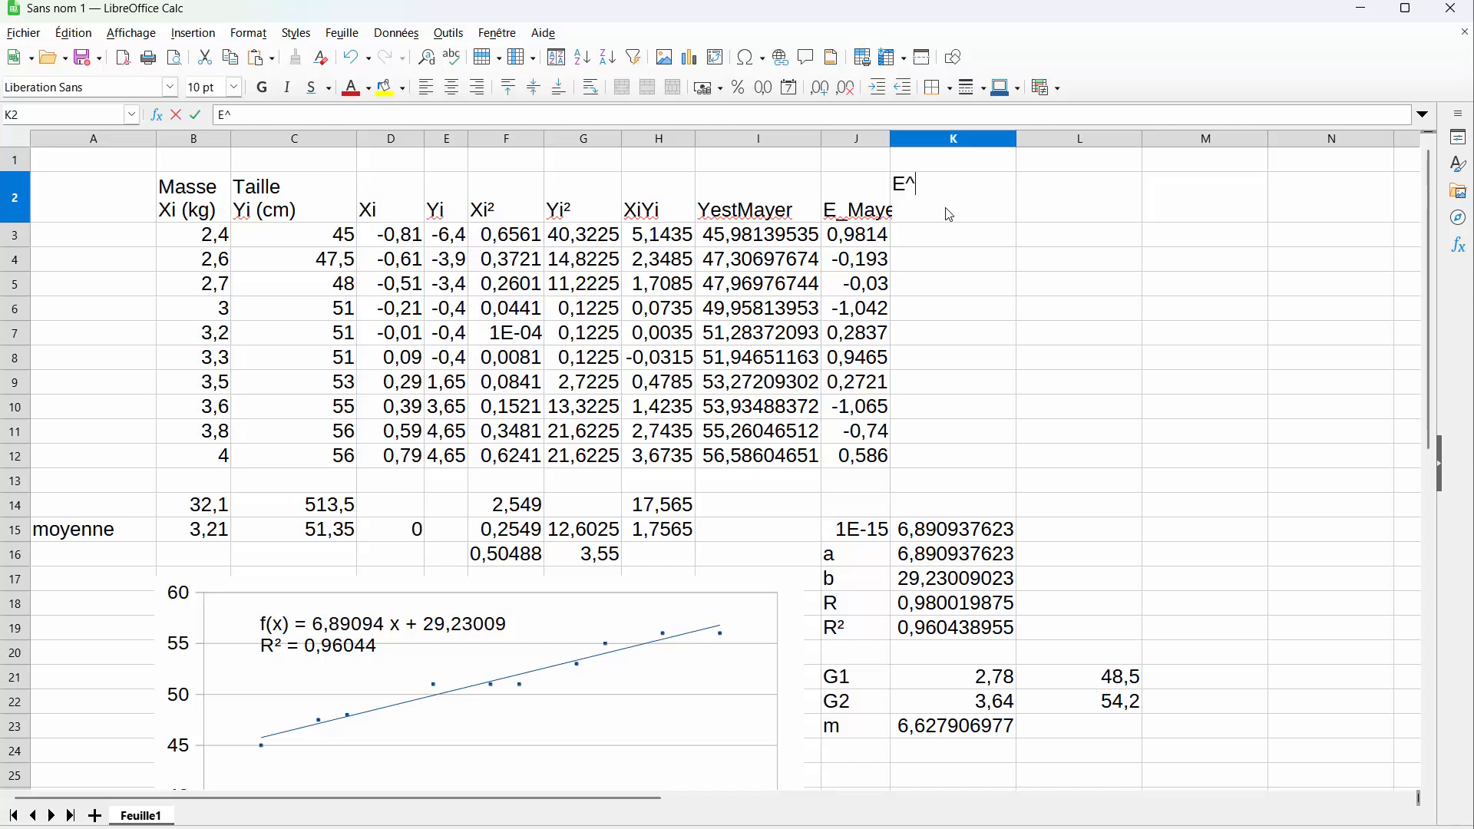
{"action": "type", "text": "2"}
{"action": "key", "text": "Return"}
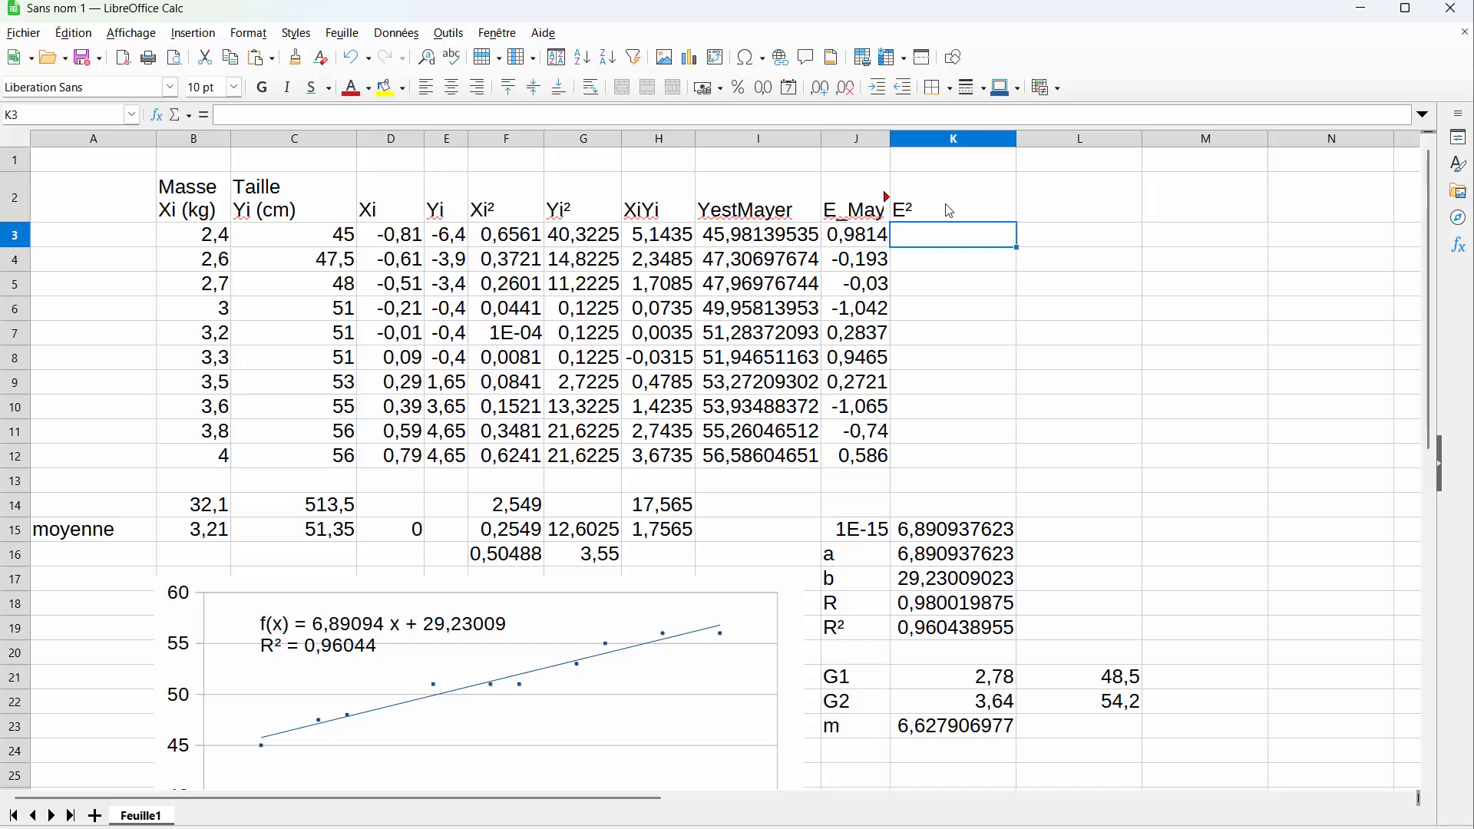
Step: Enter the squared-error formula =J3^2 in K3 and select that cell
{"action": "type", "text": "="}
{"action": "left_click", "coordinate": [839, 243]}
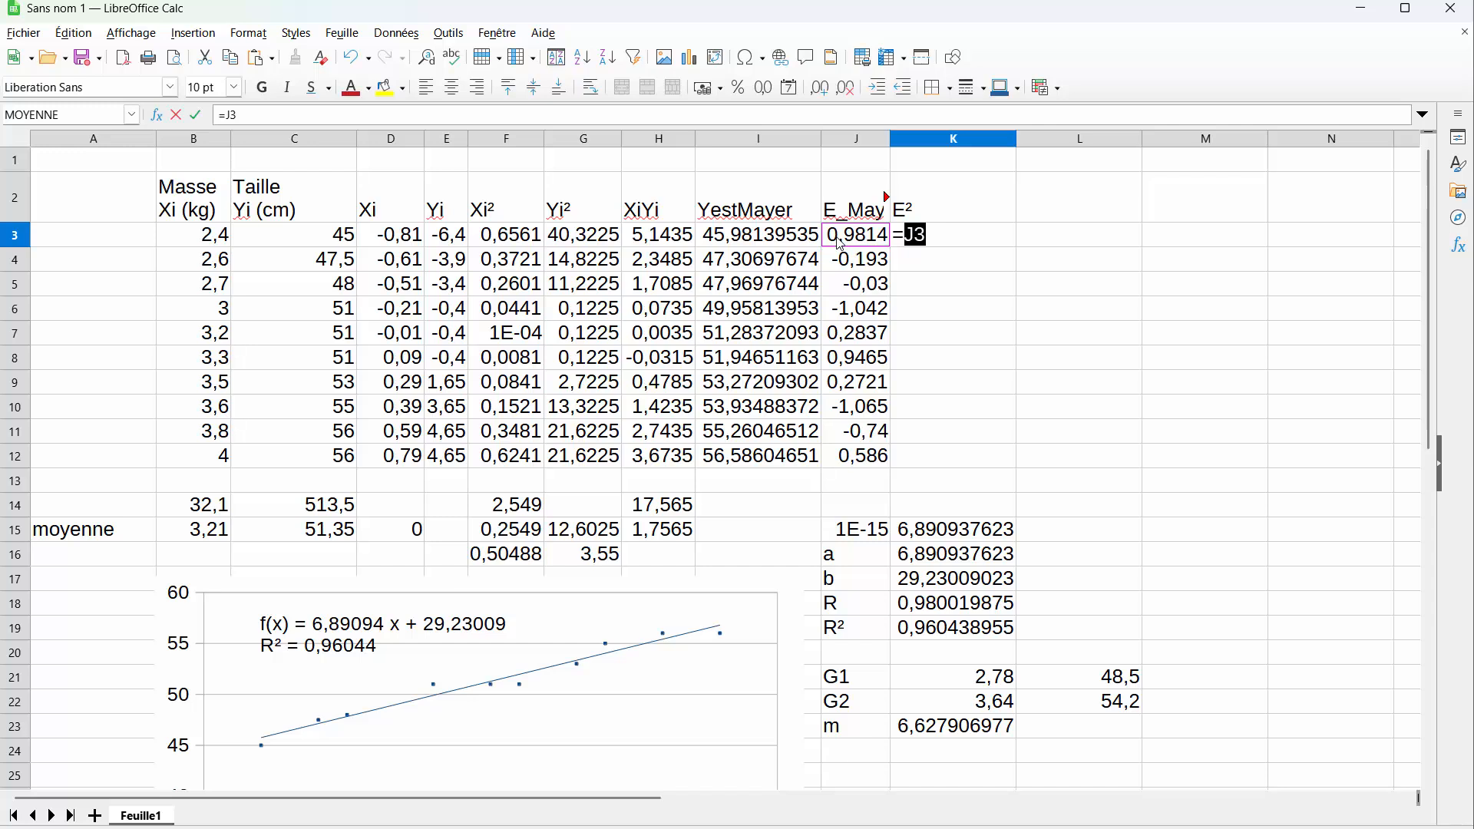
{"action": "type", "text": "^2"}
{"action": "key", "text": "Return"}
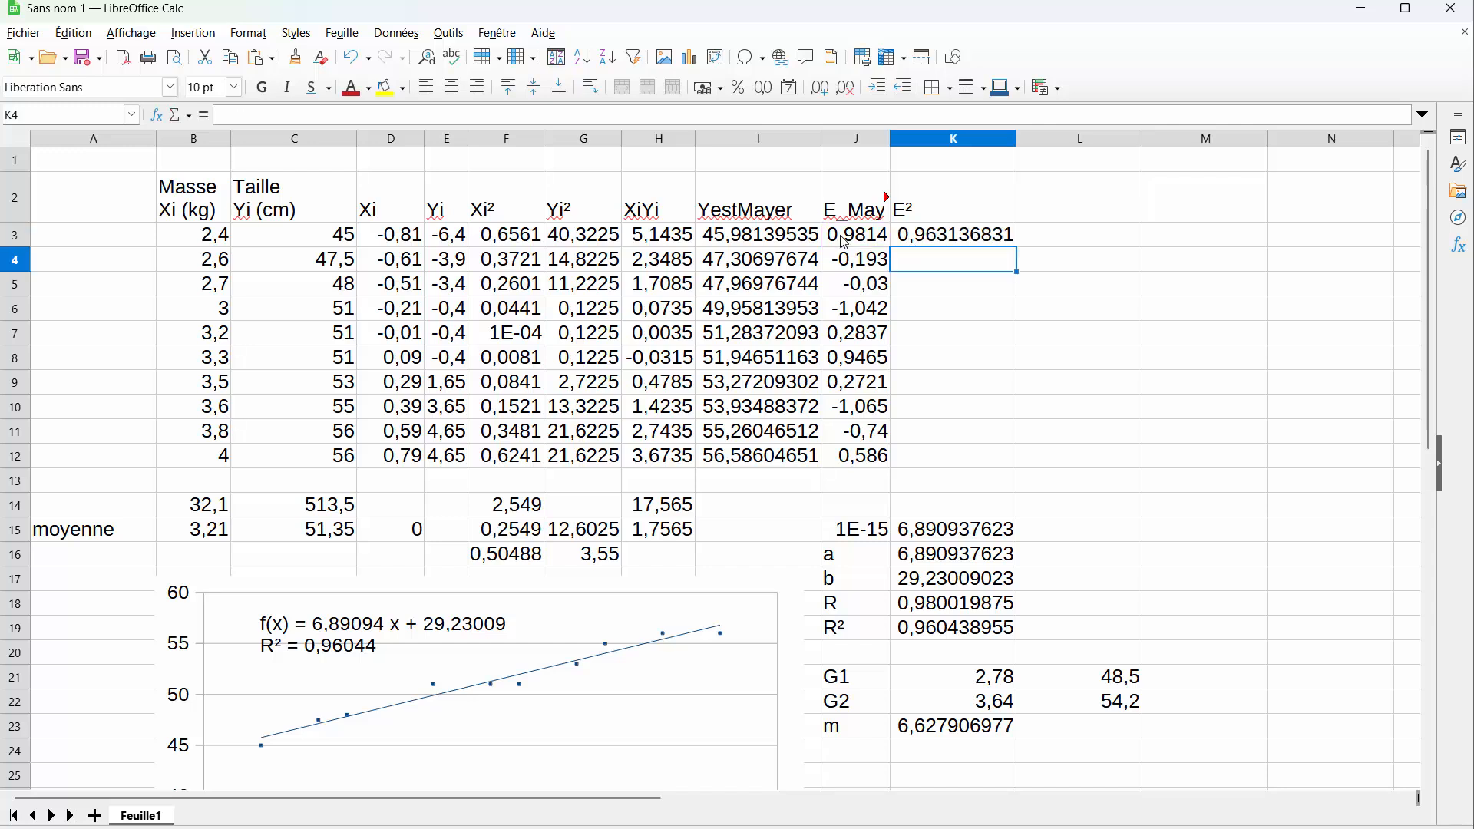
{"action": "left_click", "coordinate": [946, 235]}
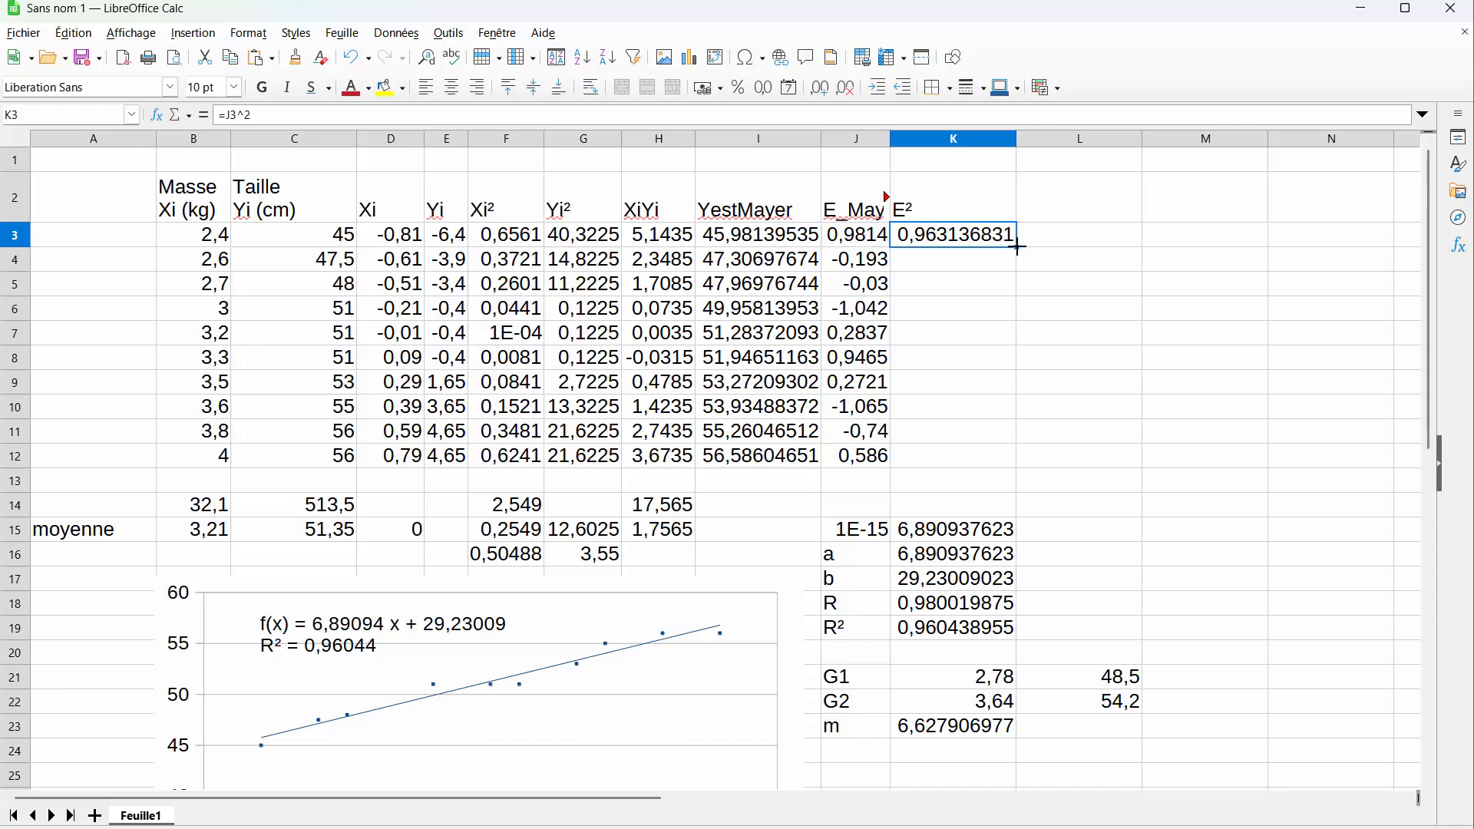
Step: Fill the squared-error formula from K3 down through K12 and compute the mean of K3:K12 in K14 with the MOYENNE function
{"action": "left_click_drag", "start_coordinate": [1017, 246], "coordinate": [973, 472]}
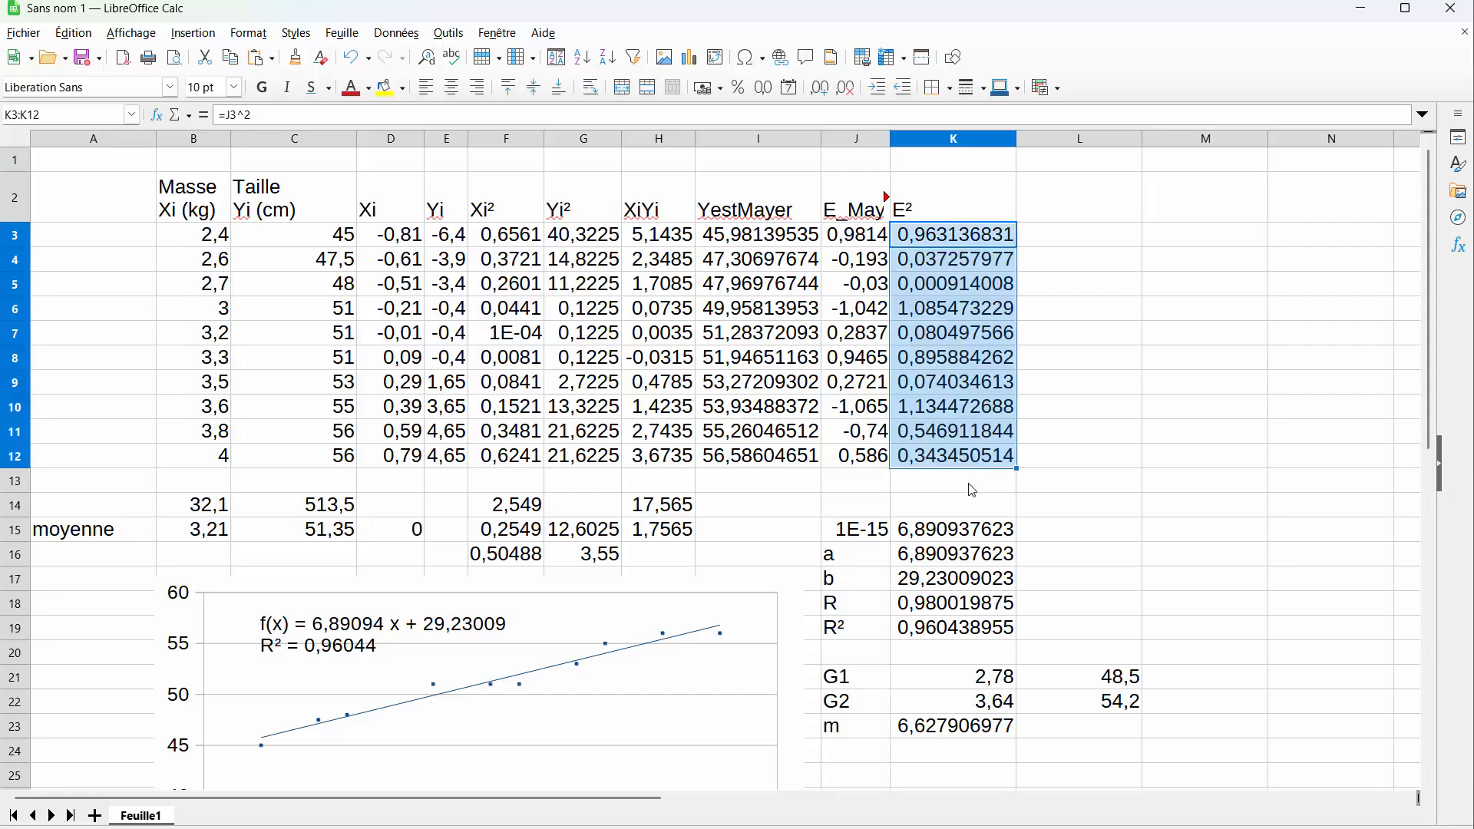
{"action": "left_click", "coordinate": [932, 513]}
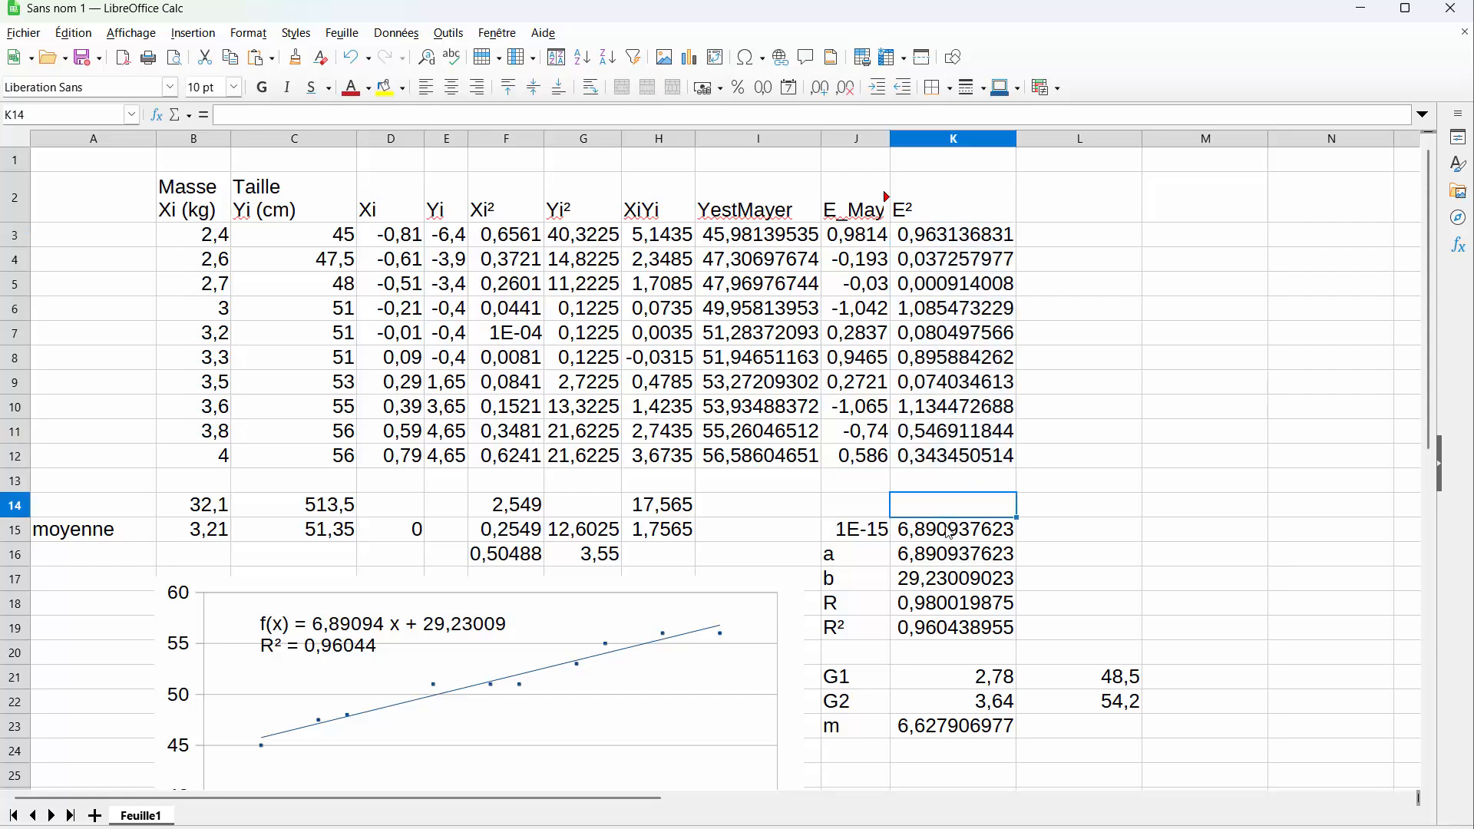
{"action": "double_click", "coordinate": [936, 503]}
{"action": "type", "text": "=moy"}
{"action": "key", "text": "Return"}
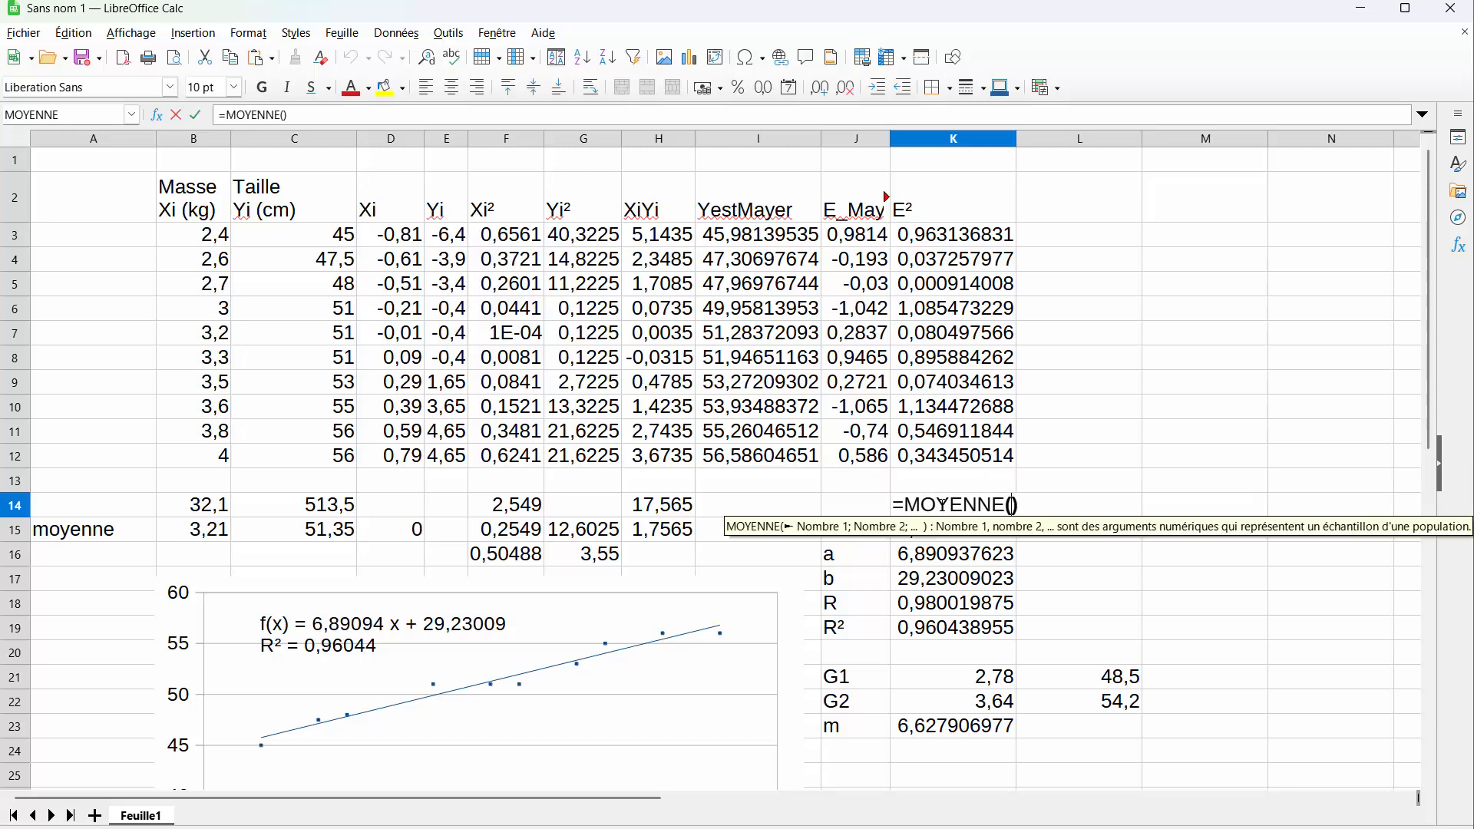
{"action": "left_click_drag", "start_coordinate": [920, 234], "coordinate": [916, 457]}
{"action": "key", "text": "Return"}
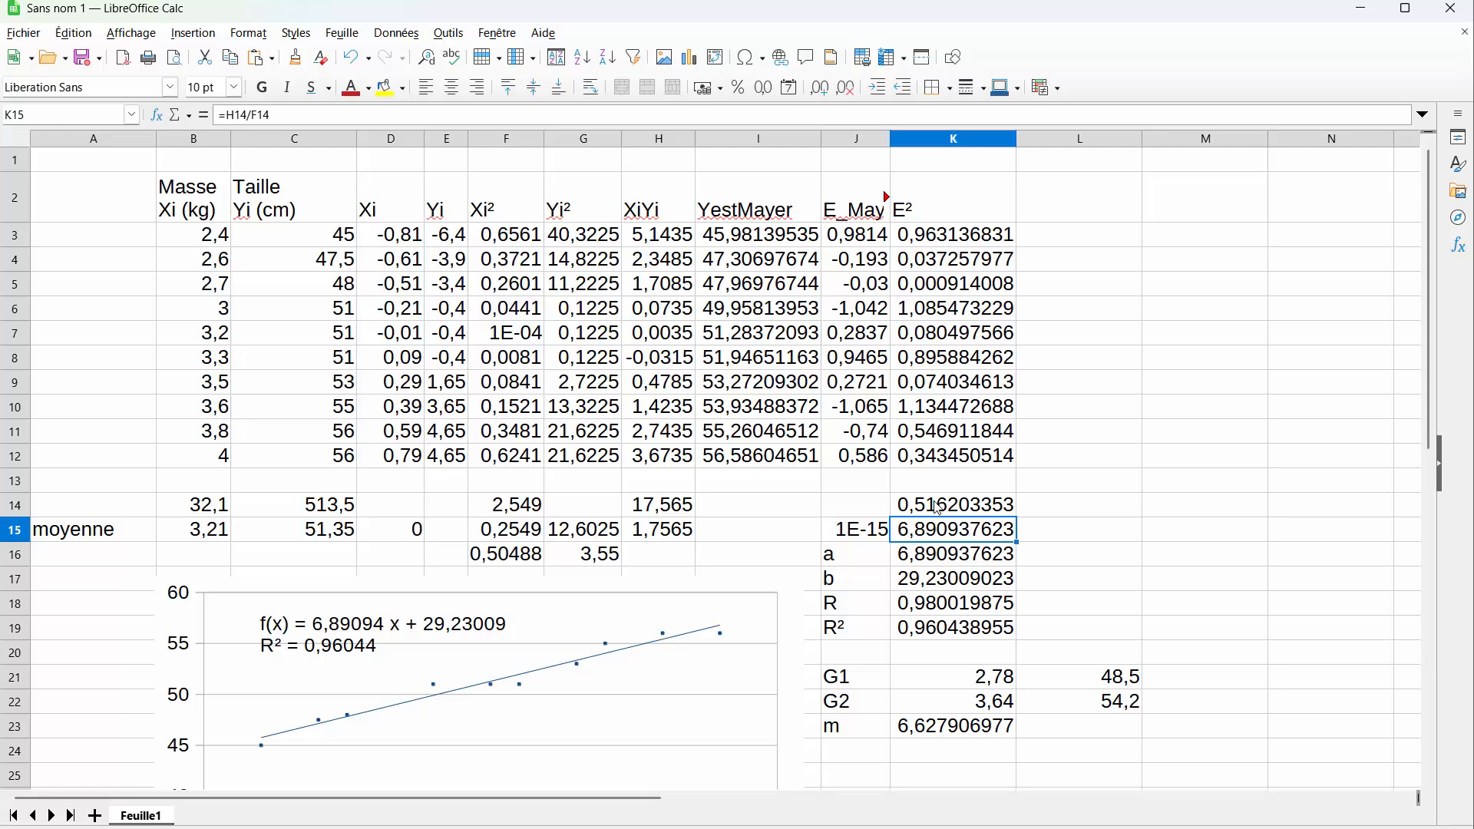
{"action": "left_click", "coordinate": [1074, 222]}
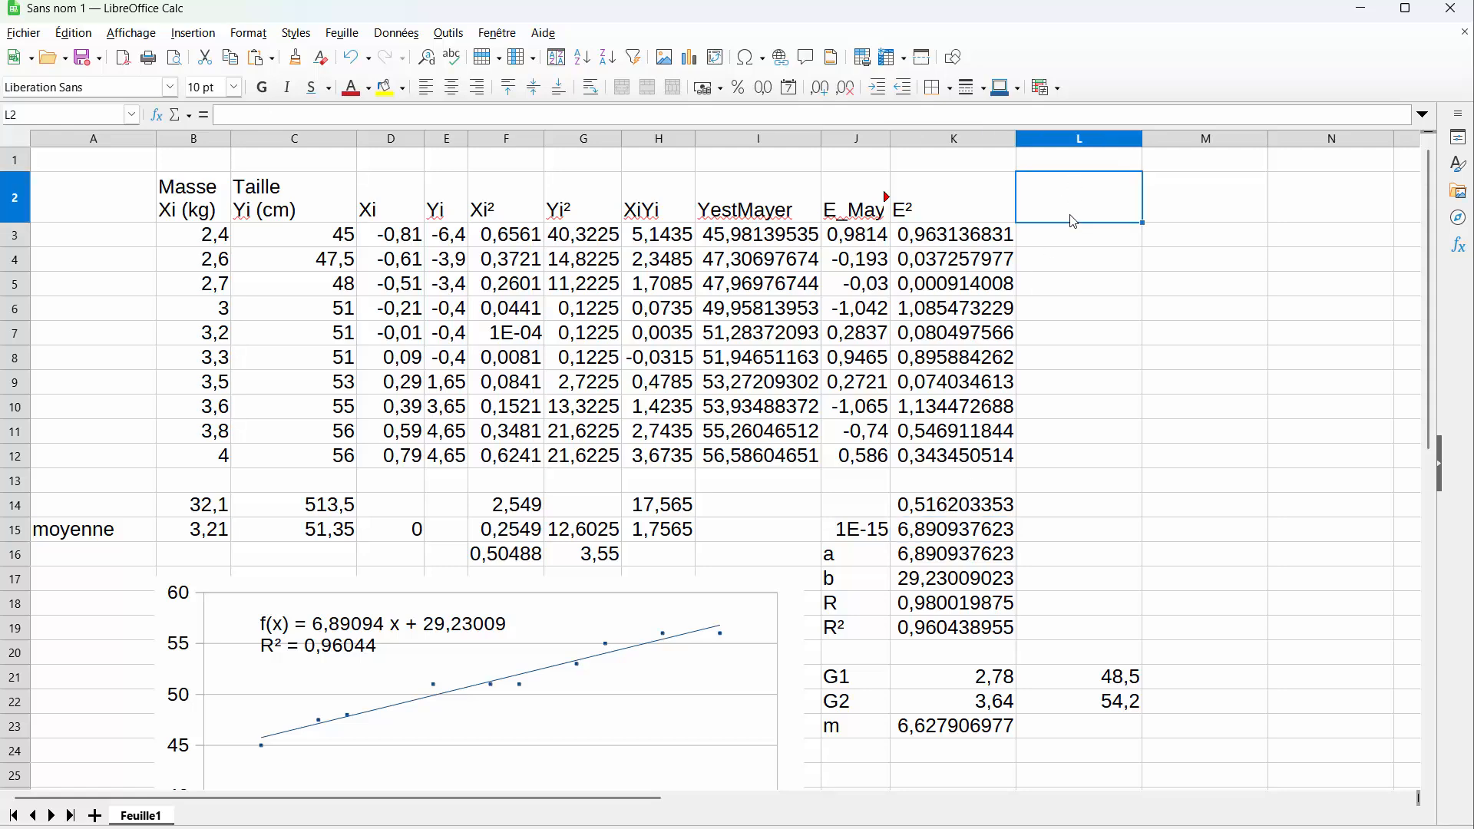
{"action": "type", "text": "E "}
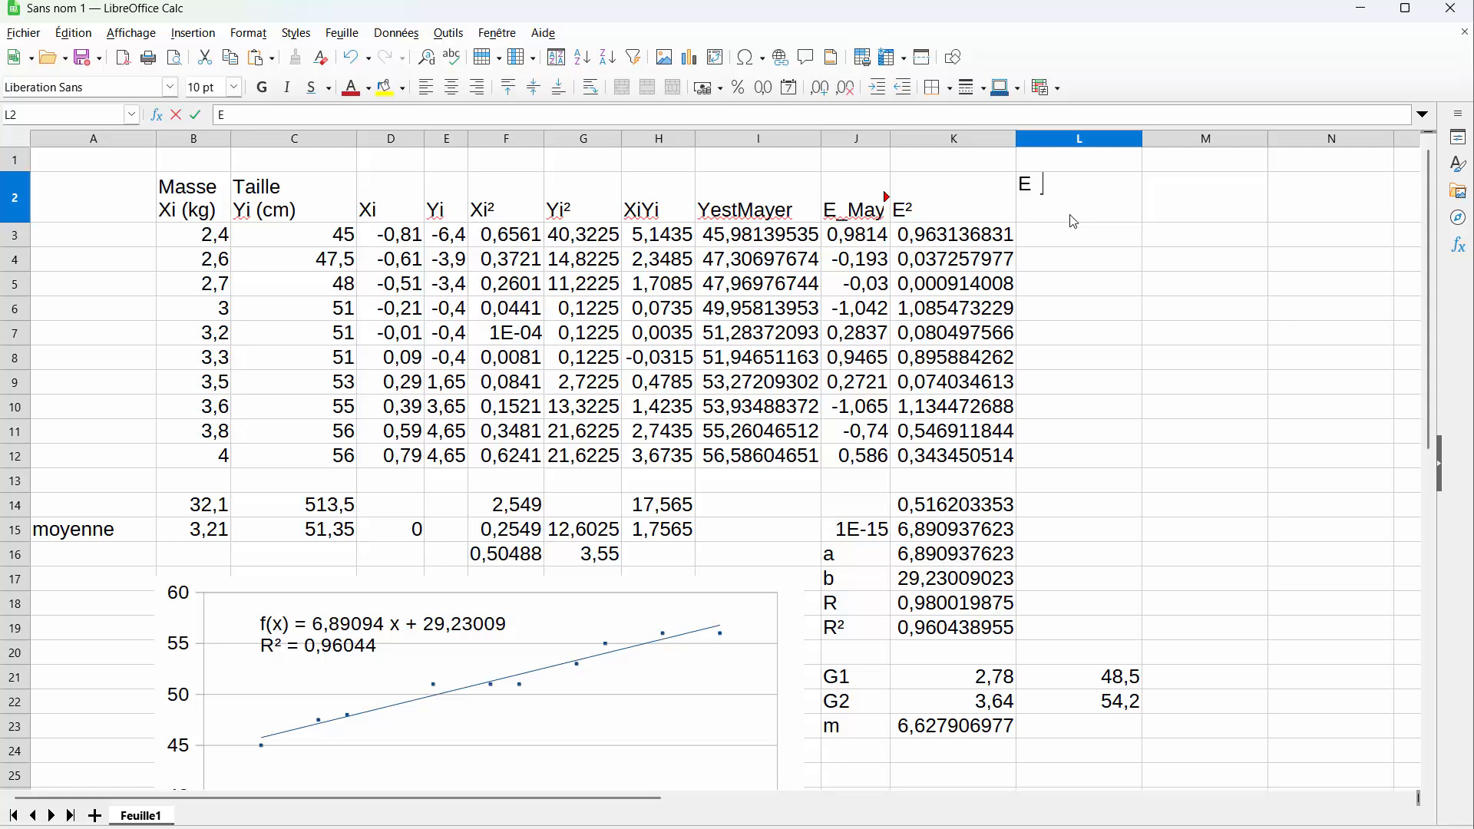
{"action": "type", "text": "DR"}
{"action": "key", "text": "Return"}
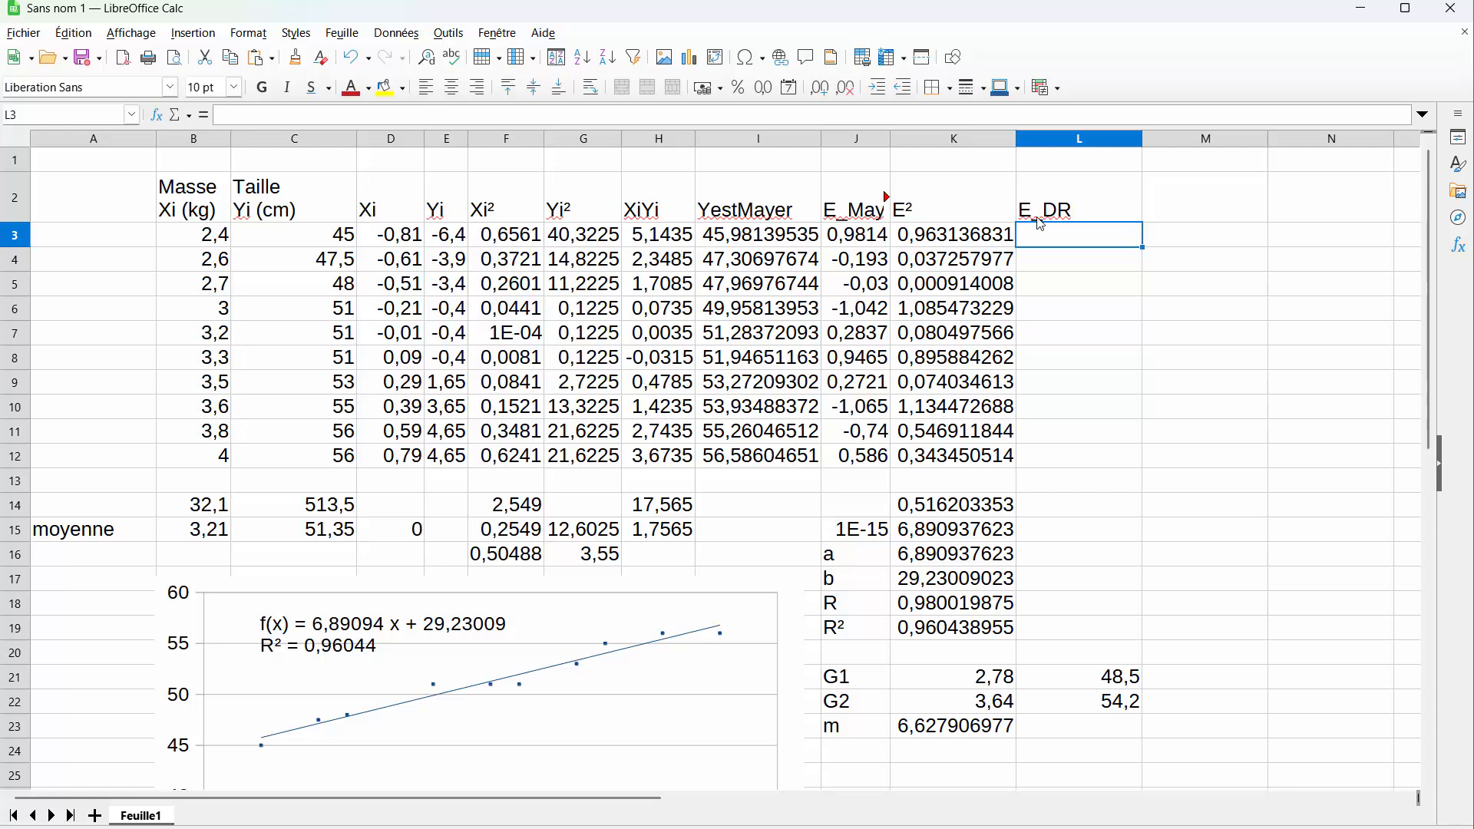
Step: Set the column header in L2 to YDR
{"action": "left_click", "coordinate": [1060, 218]}
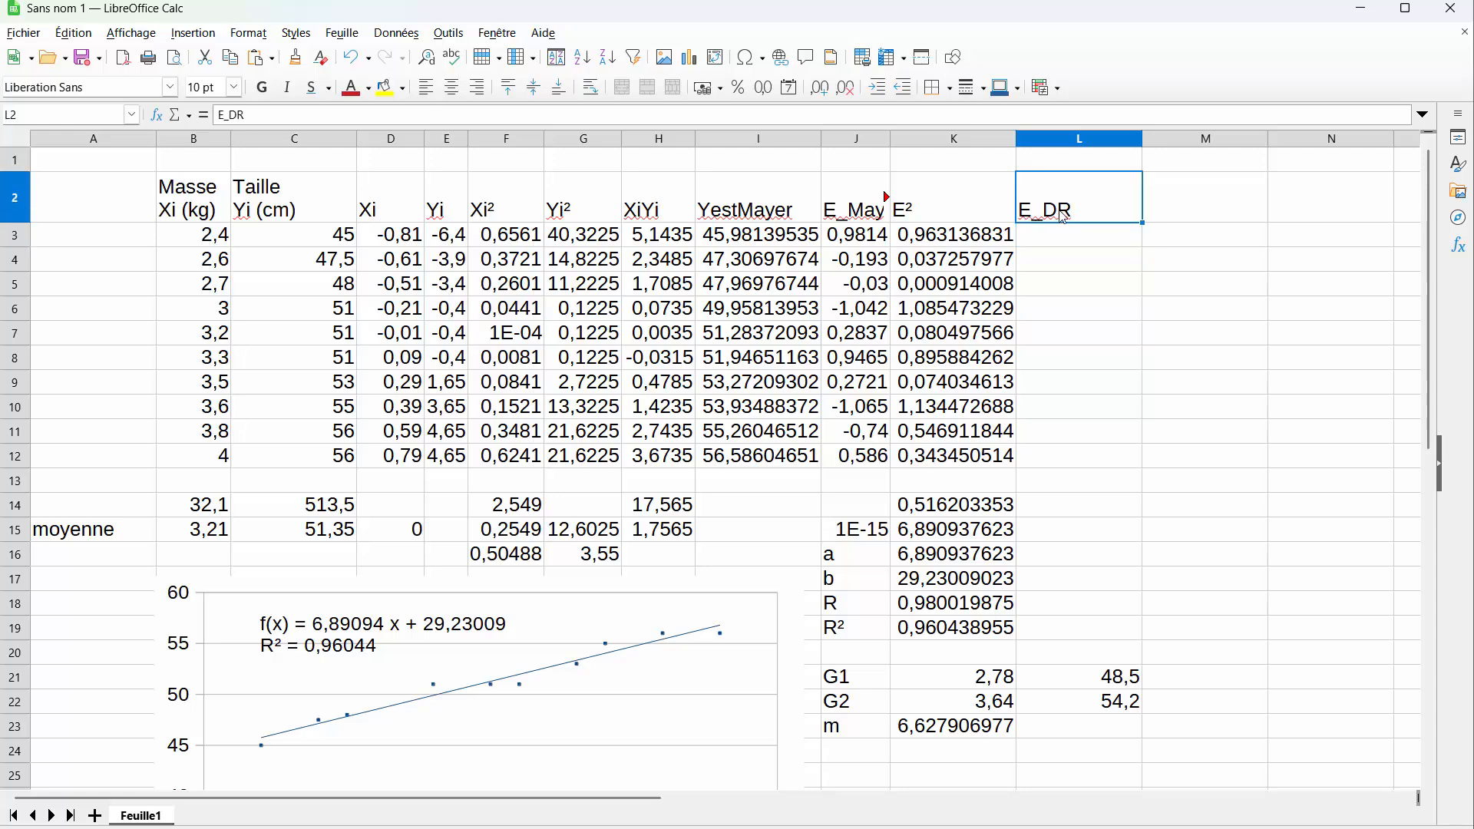
{"action": "type", "text": "YDR"}
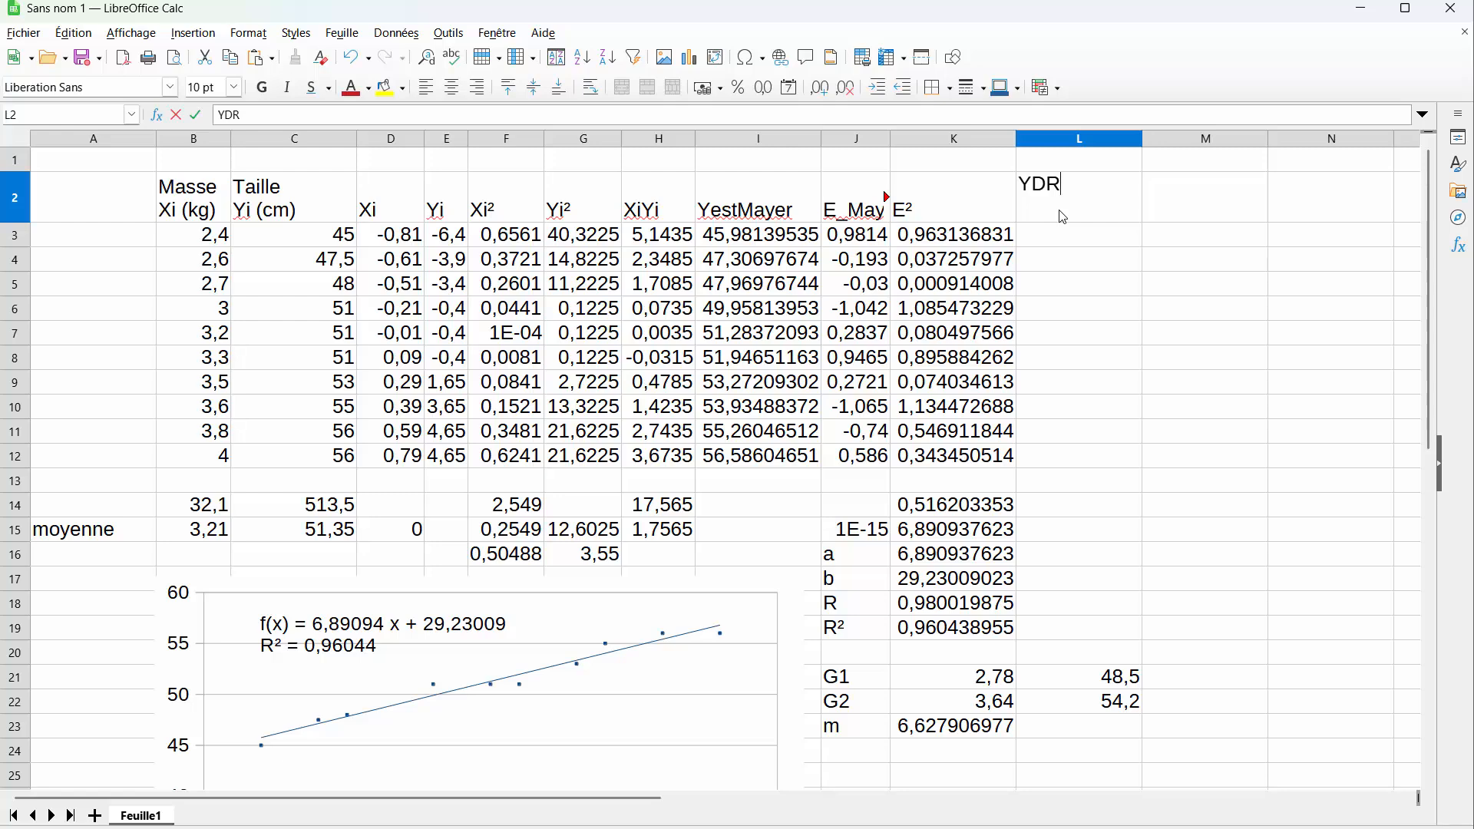
{"action": "key", "text": "Return"}
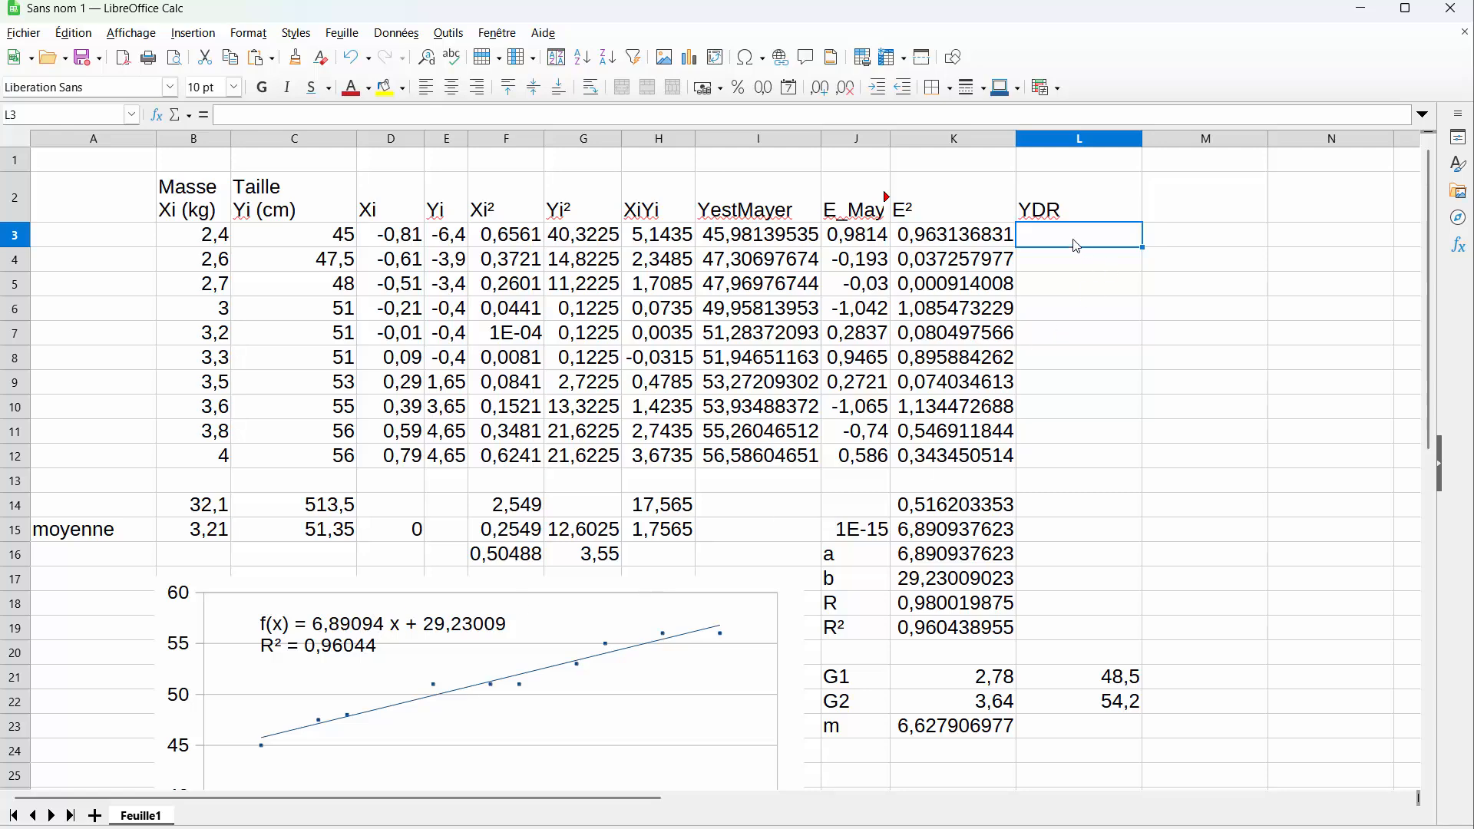
Step: Enter the regression-line estimate formula =K$16*B3+K$17 in L3, with the rows of coefficients a and b fixed
{"action": "type", "text": "="}
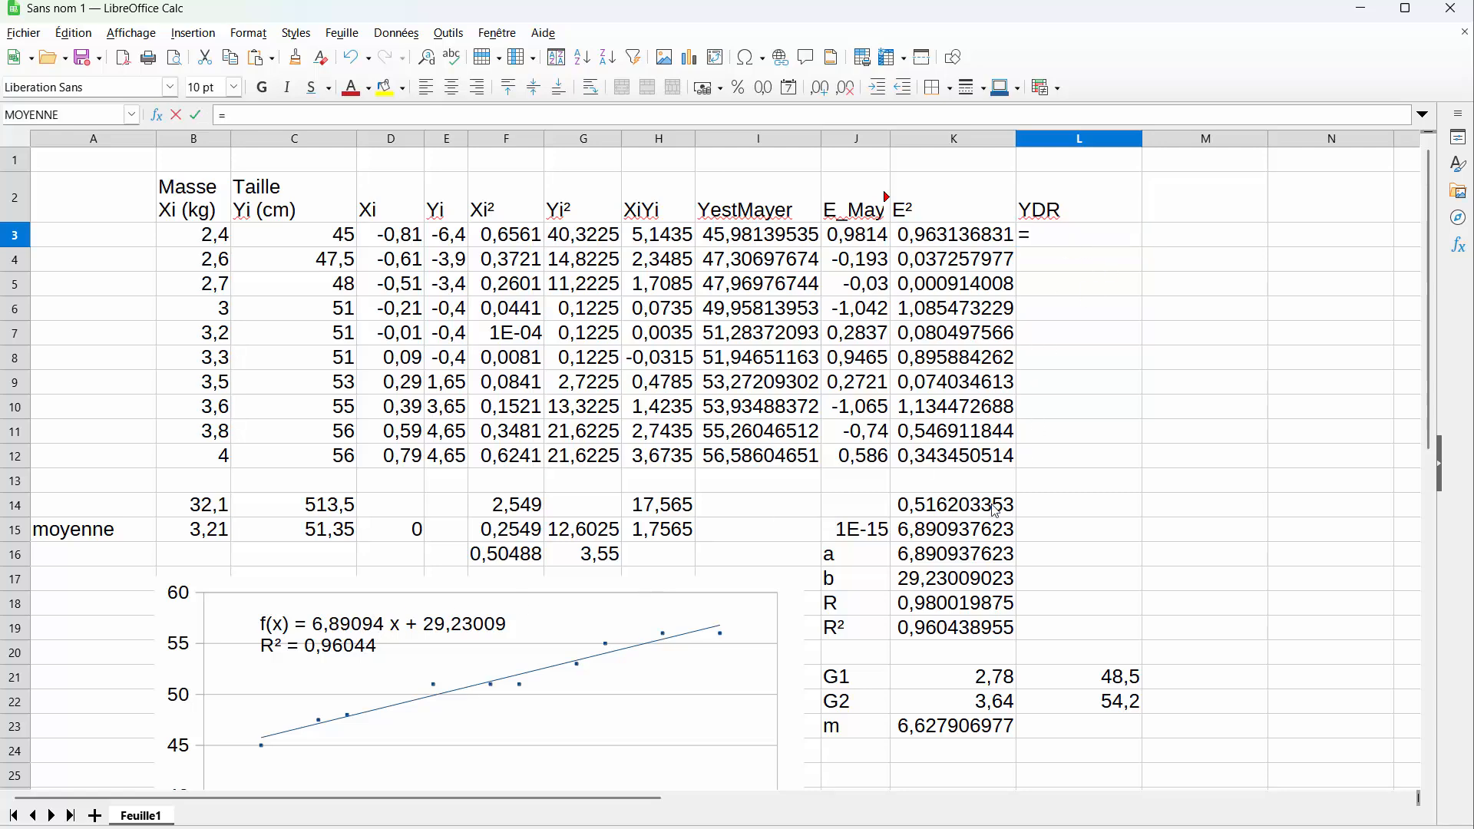
{"action": "left_click", "coordinate": [952, 556]}
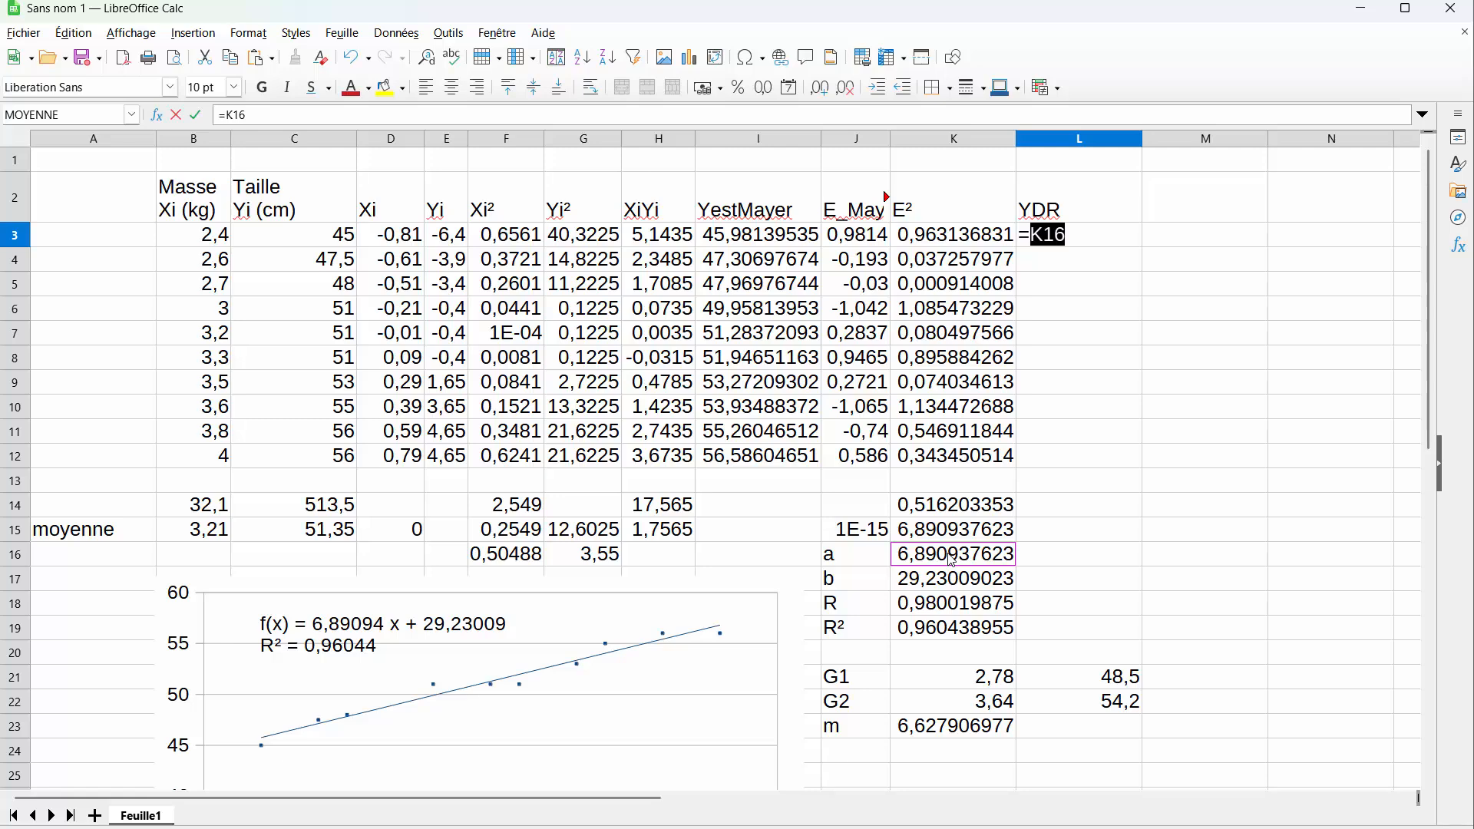
{"action": "type", "text": "*"}
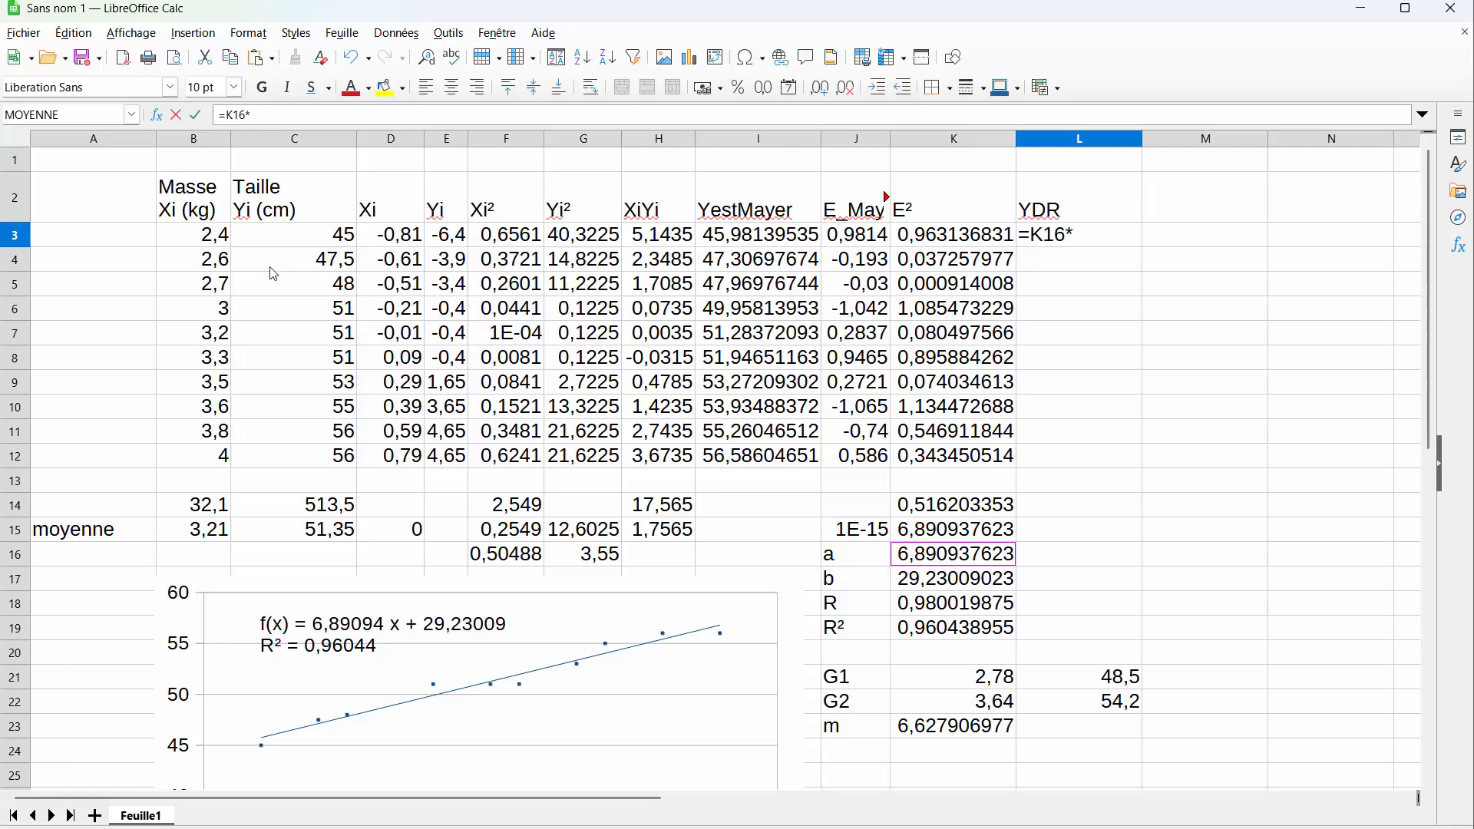
{"action": "left_click", "coordinate": [196, 239]}
{"action": "type", "text": "+"}
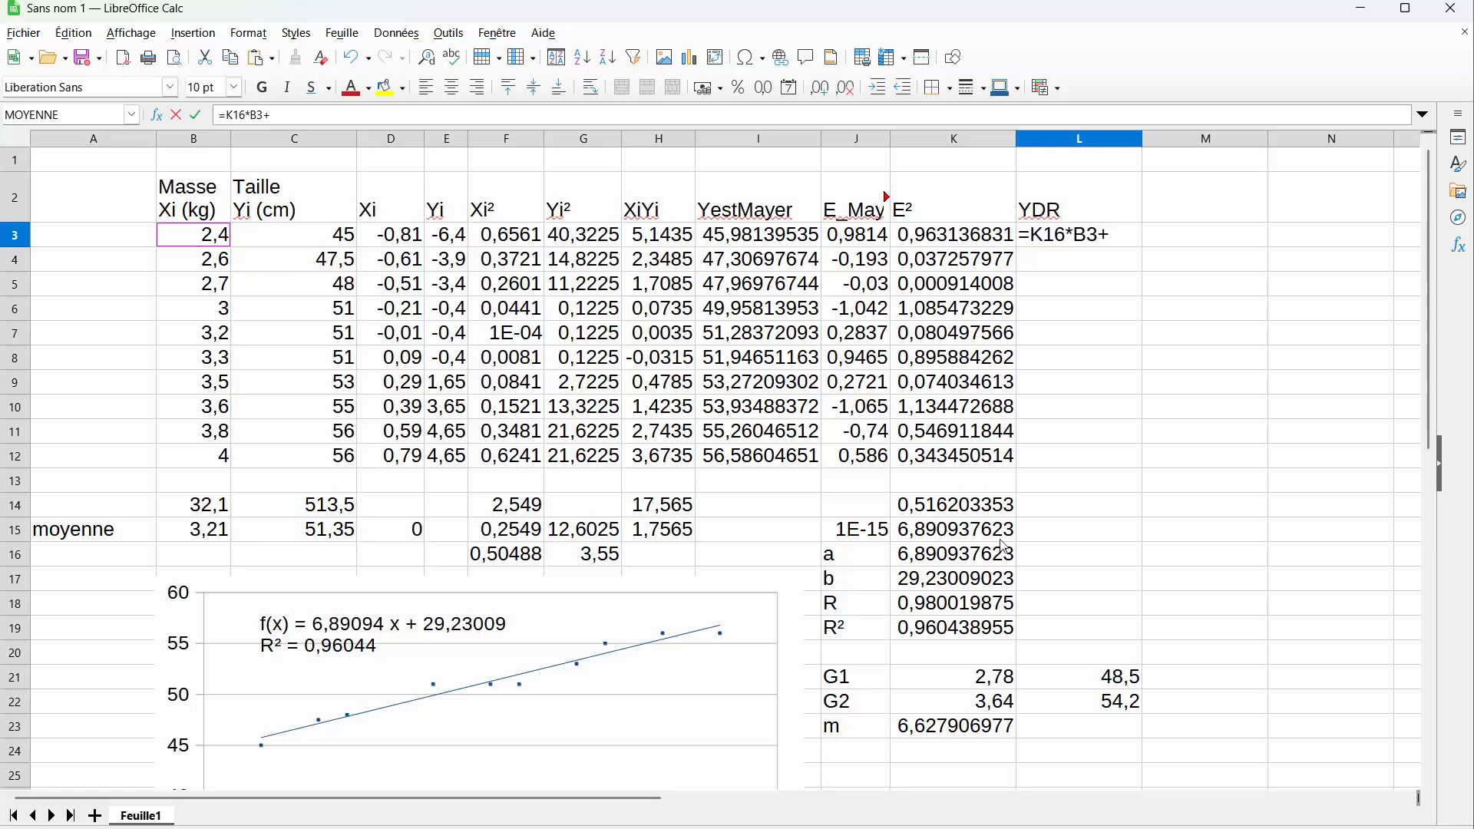
{"action": "left_click", "coordinate": [969, 583]}
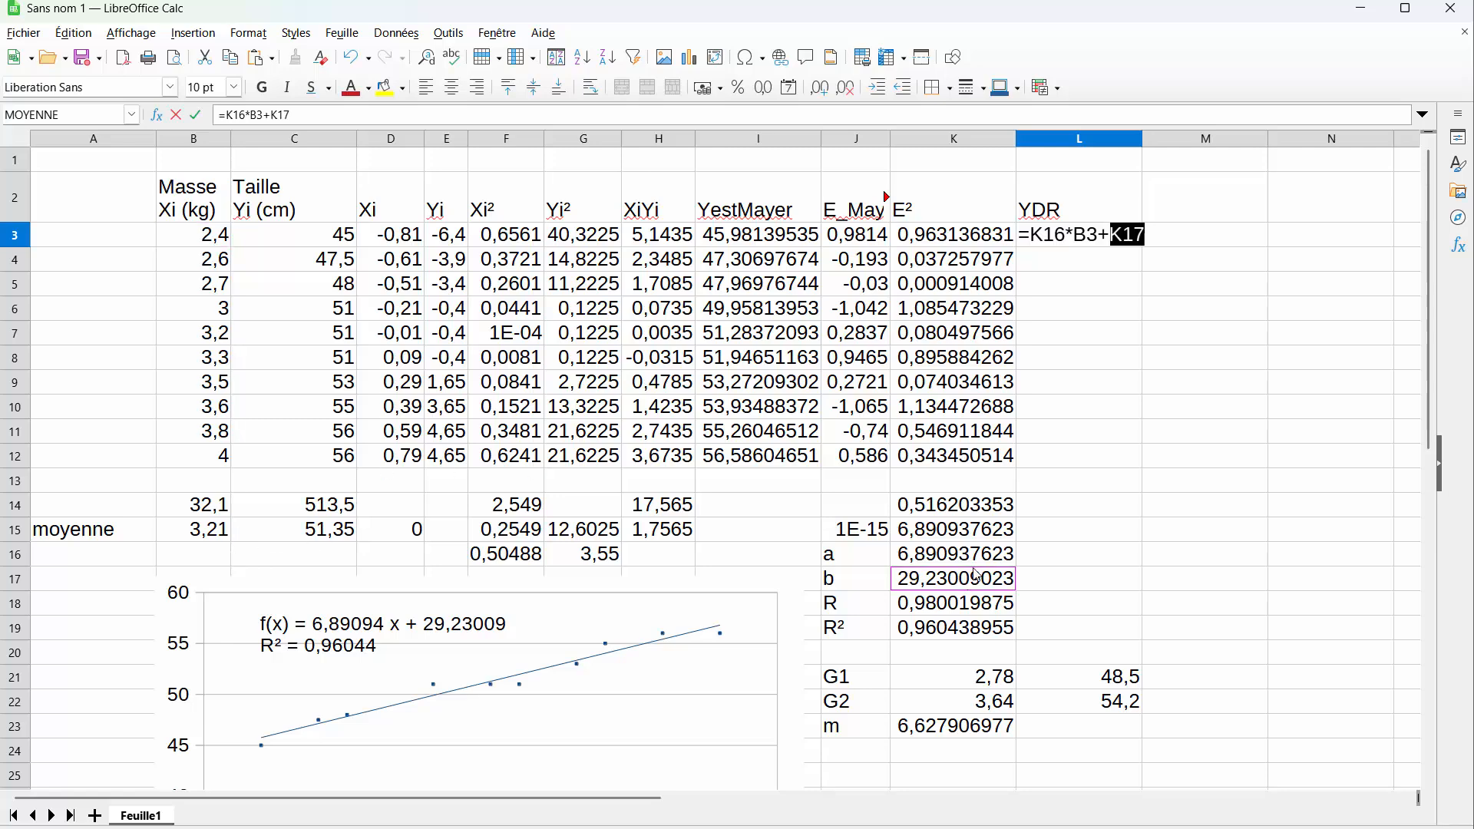
{"action": "left_click", "coordinate": [1045, 235]}
{"action": "type", "text": "$"}
{"action": "left_click", "coordinate": [1134, 234]}
{"action": "type", "text": "$"}
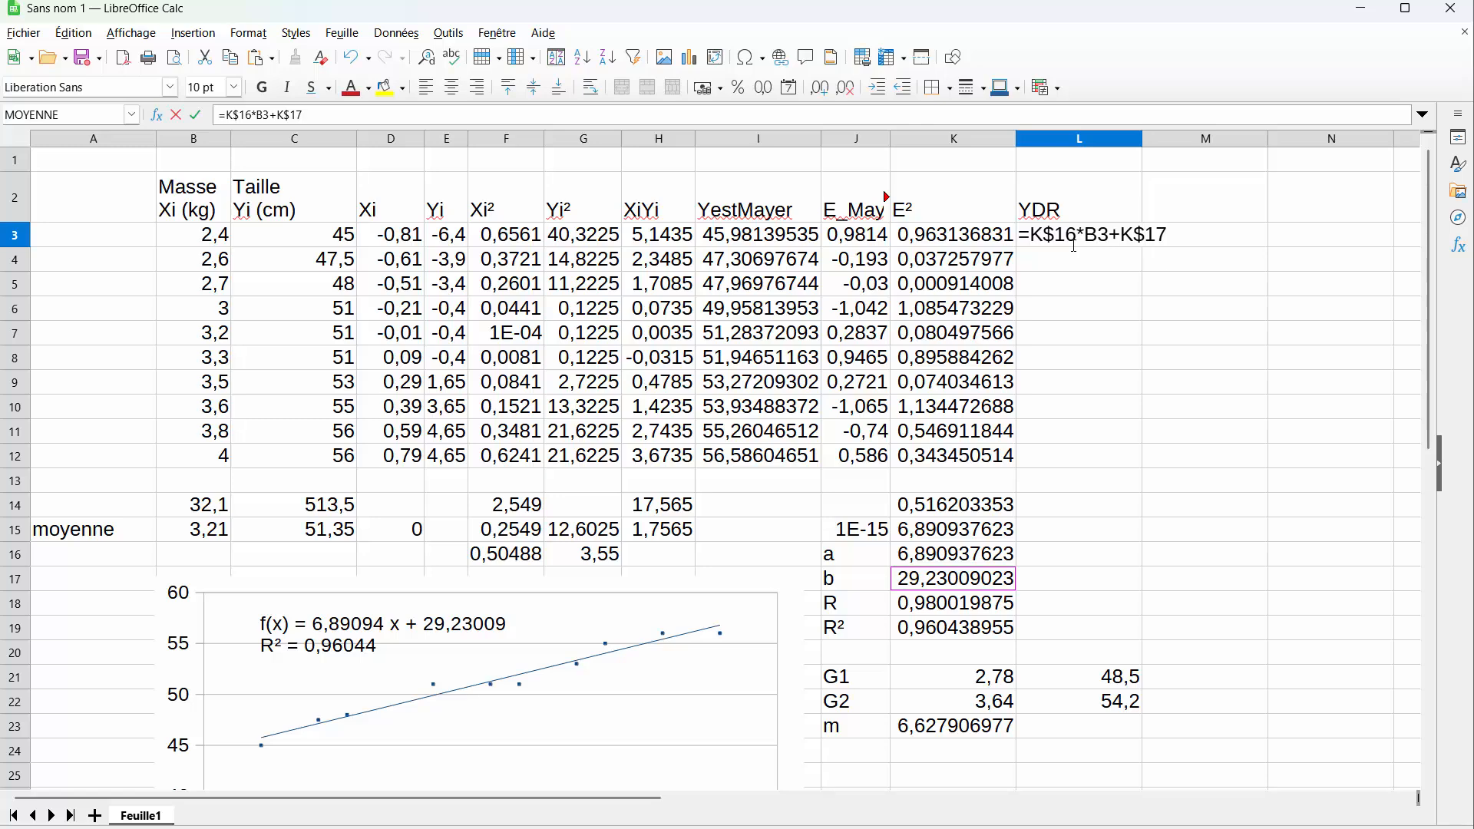
{"action": "key", "text": "Return"}
Step: Fill the YDR formula from L3 down through L12
{"action": "left_click", "coordinate": [1075, 242]}
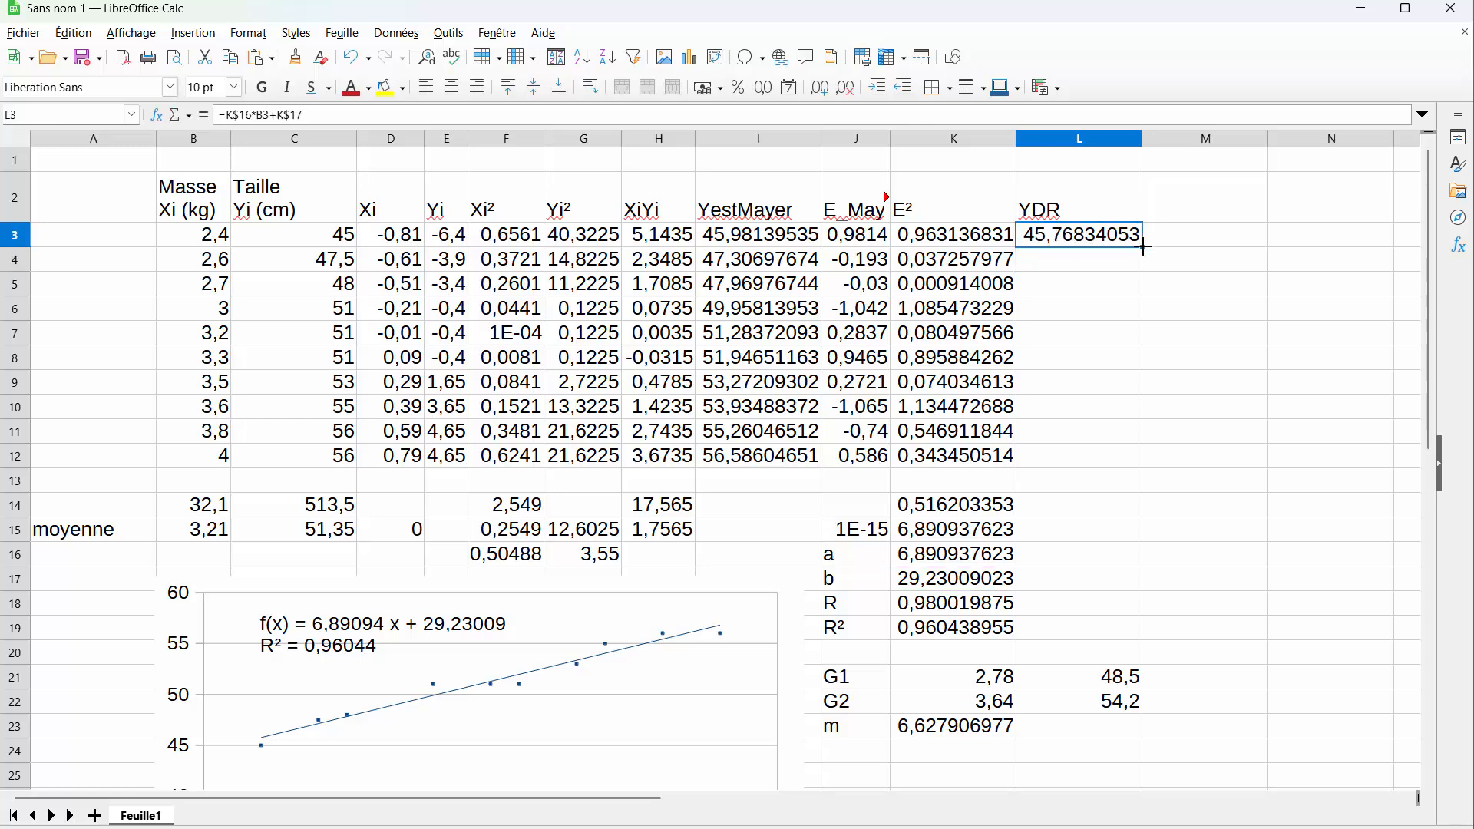
{"action": "scroll", "coordinate": [1144, 247], "scroll_direction": "down", "scroll_amount": 1}
{"action": "scroll", "coordinate": [1142, 250], "scroll_direction": "up", "scroll_amount": 1}
{"action": "left_click_drag", "start_coordinate": [1137, 250], "coordinate": [1145, 457]}
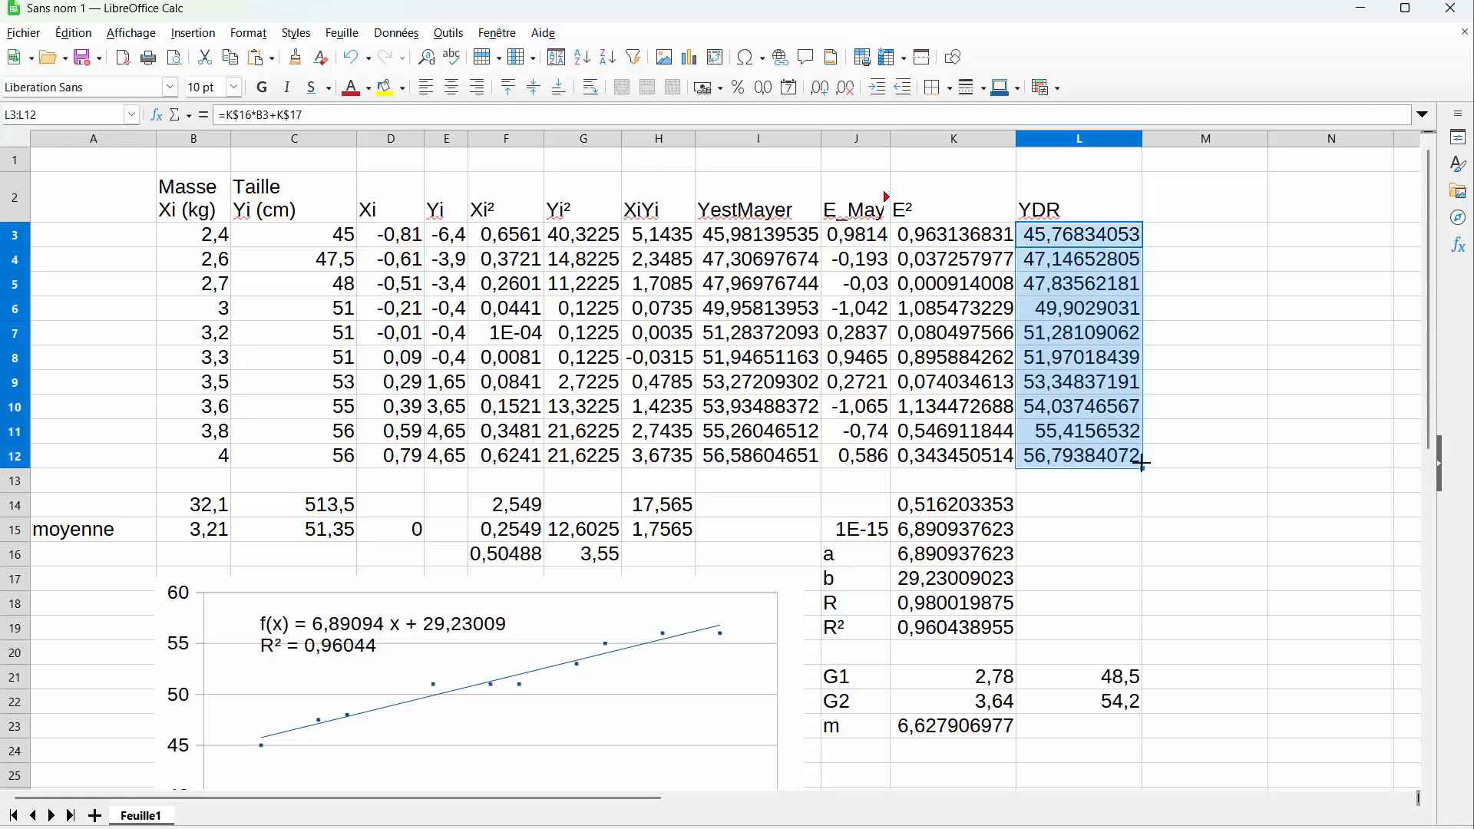
Step: Add the column header E_DR in M2
{"action": "left_click", "coordinate": [1183, 208]}
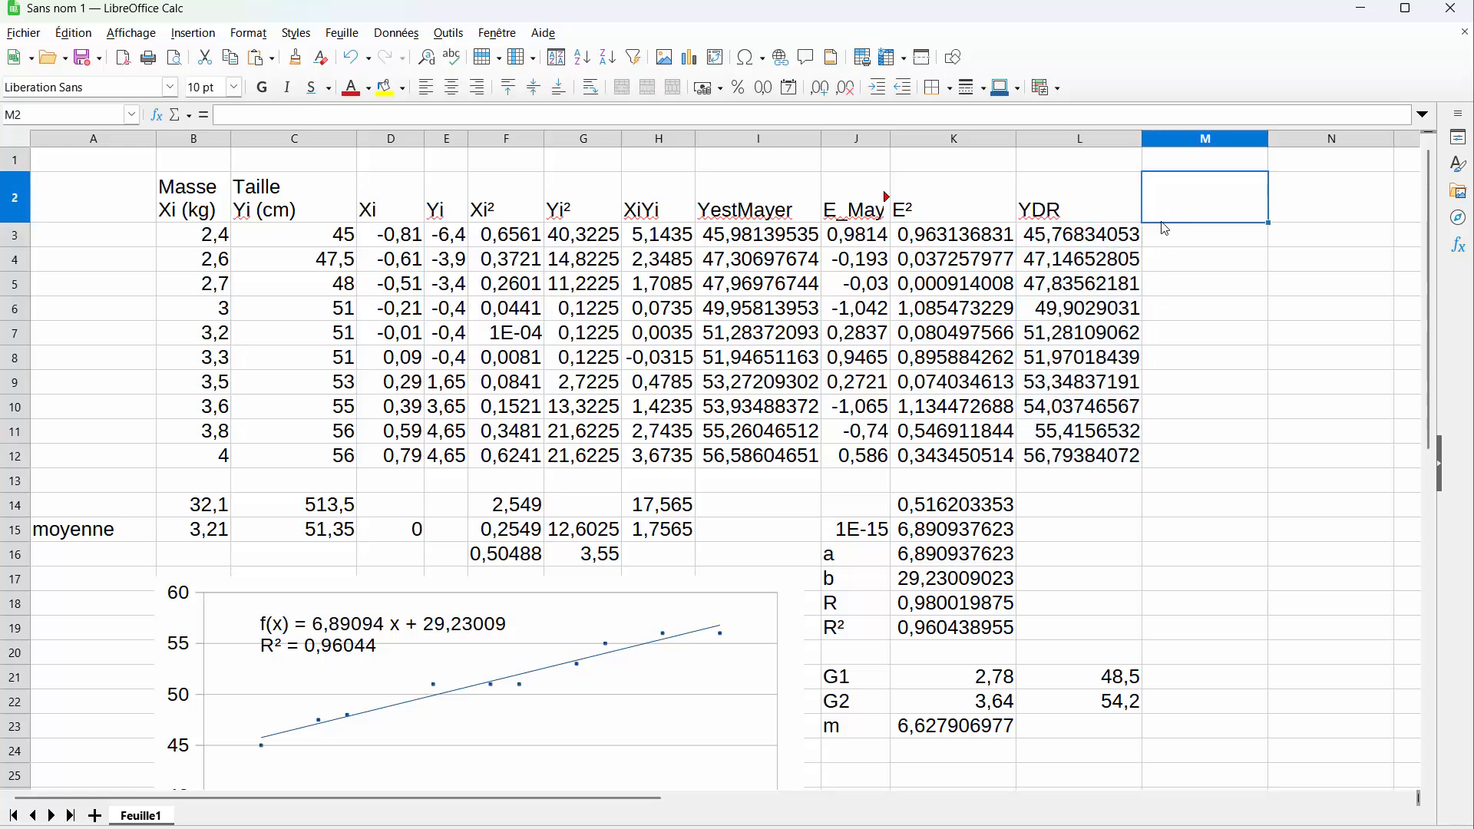
{"action": "type", "text": "E"}
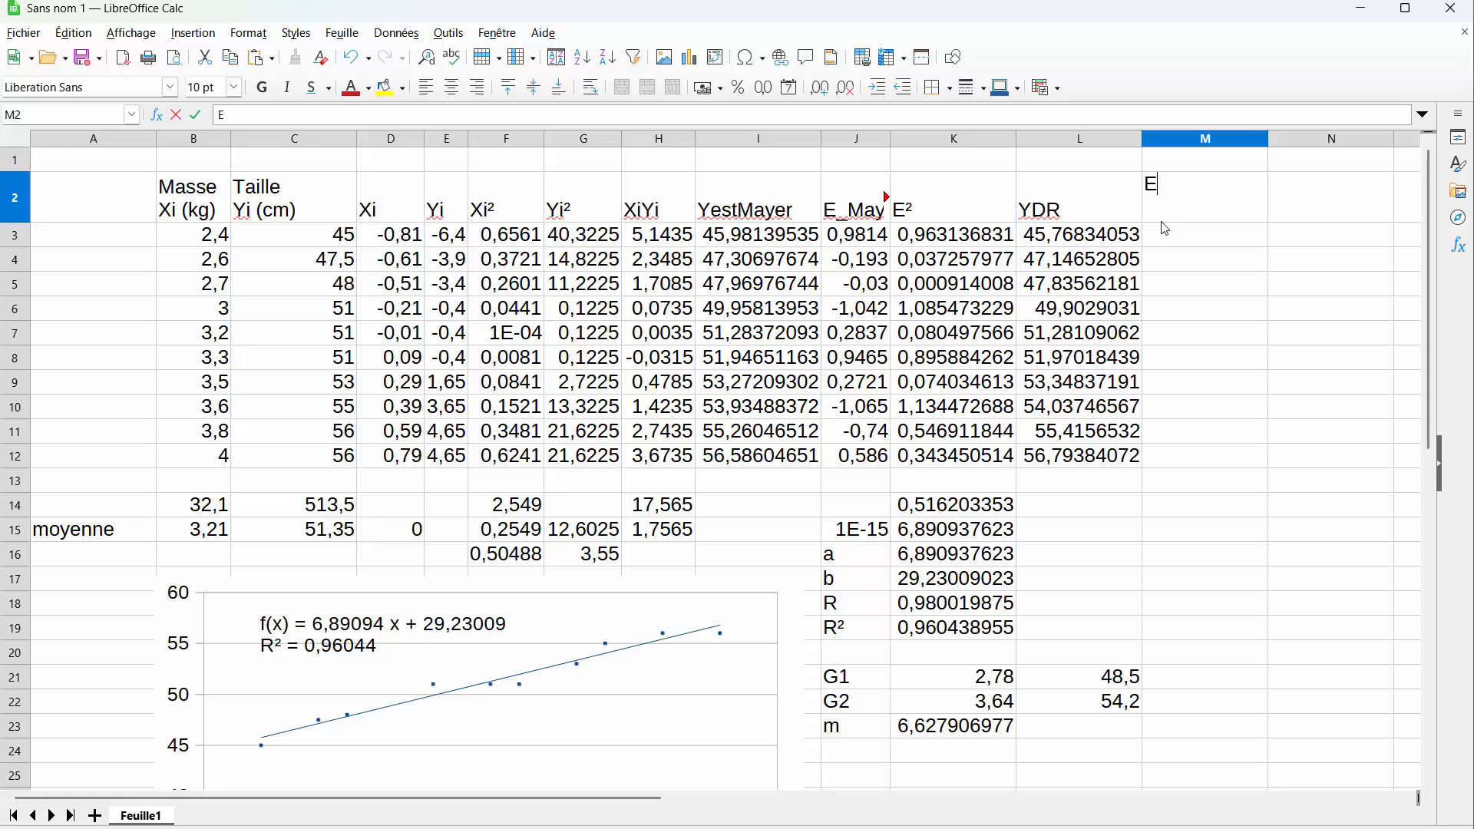
{"action": "type", "text": "_DR"}
{"action": "key", "text": "Return"}
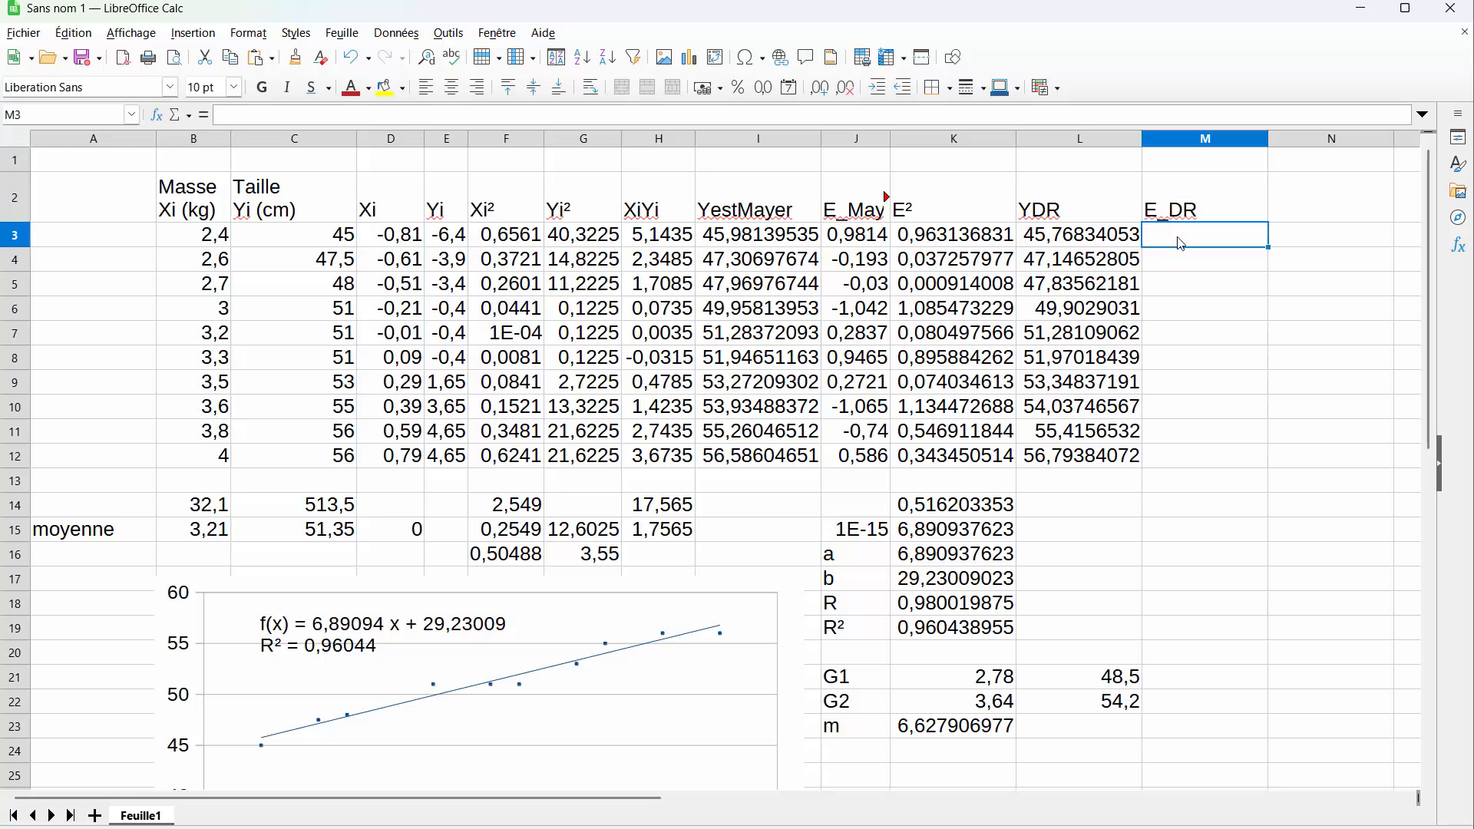
Step: Enter the regression error formula =L3-C3 in M3
{"action": "type", "text": "="}
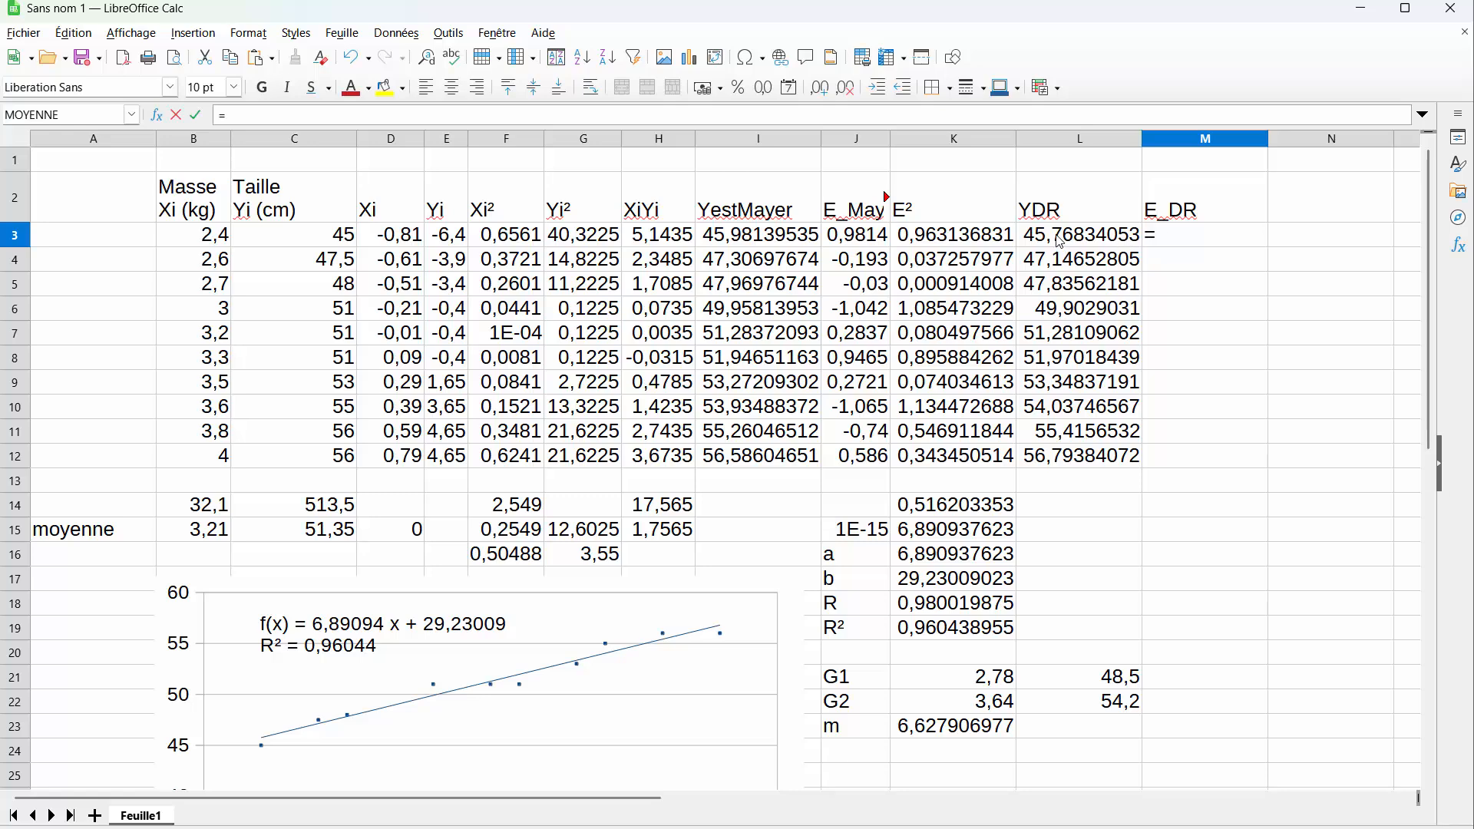
{"action": "left_click", "coordinate": [1060, 242]}
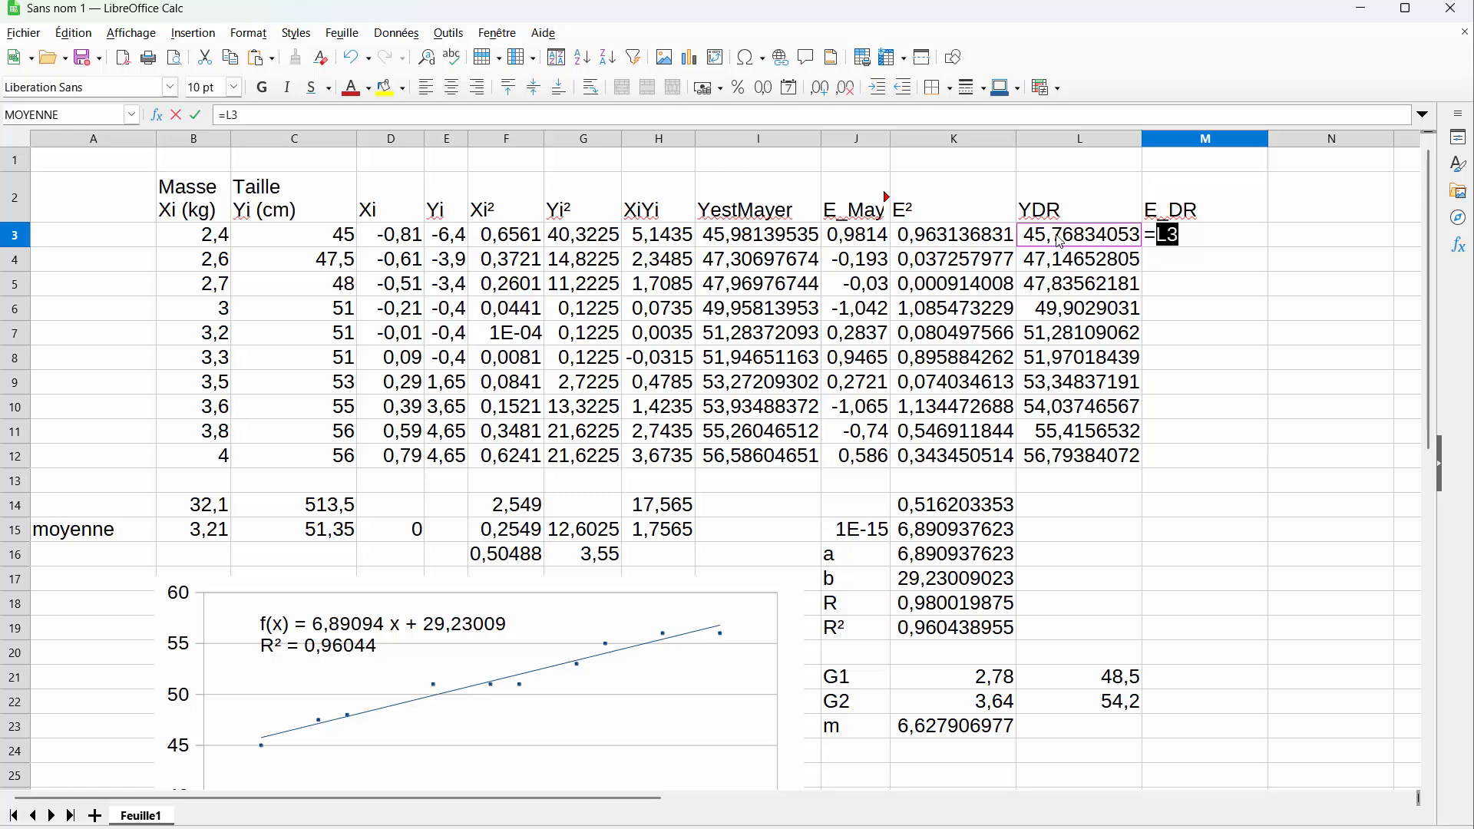
{"action": "type", "text": "-"}
{"action": "left_click", "coordinate": [288, 239]}
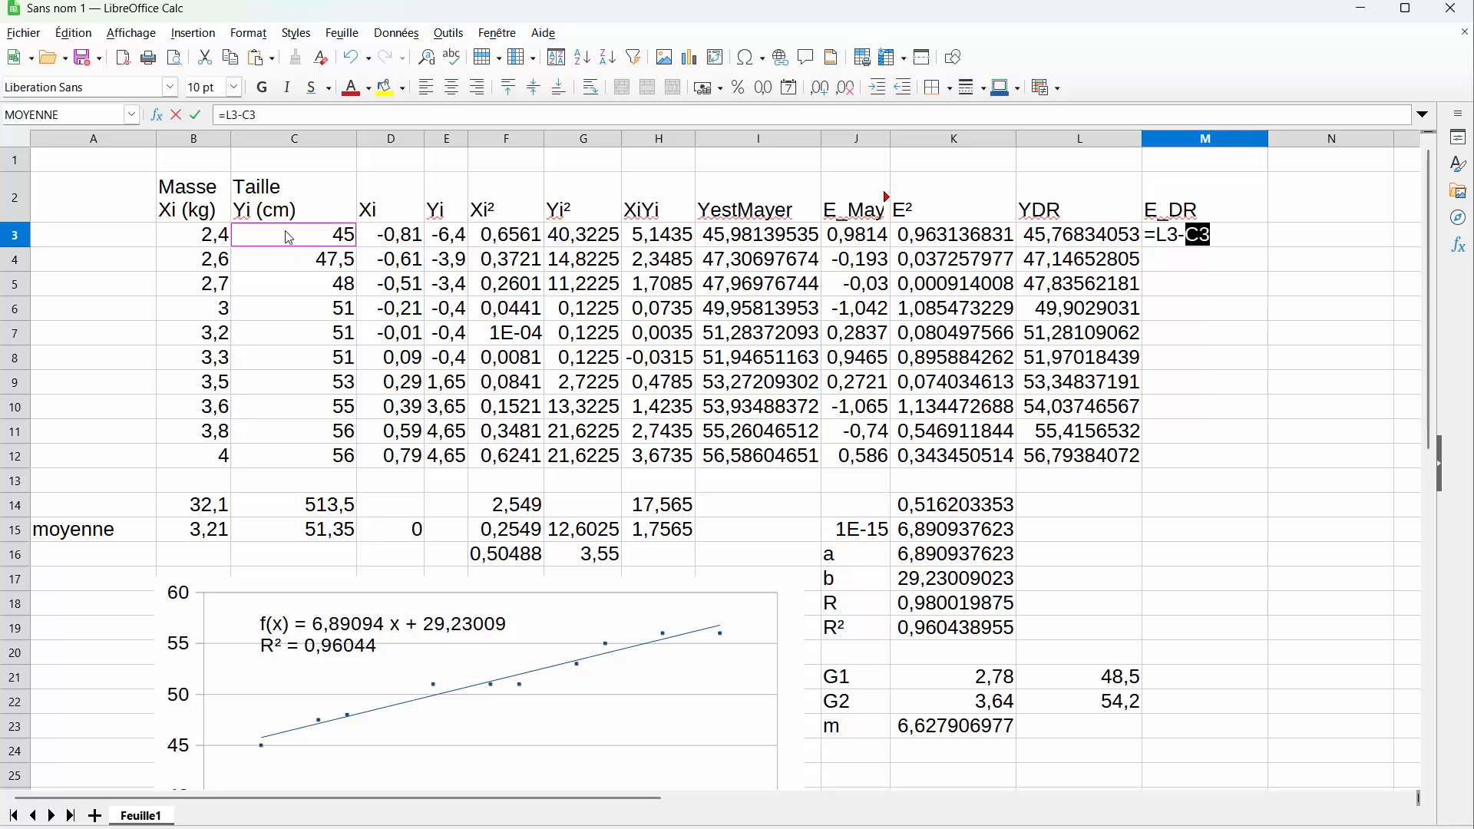
{"action": "key", "text": "Return"}
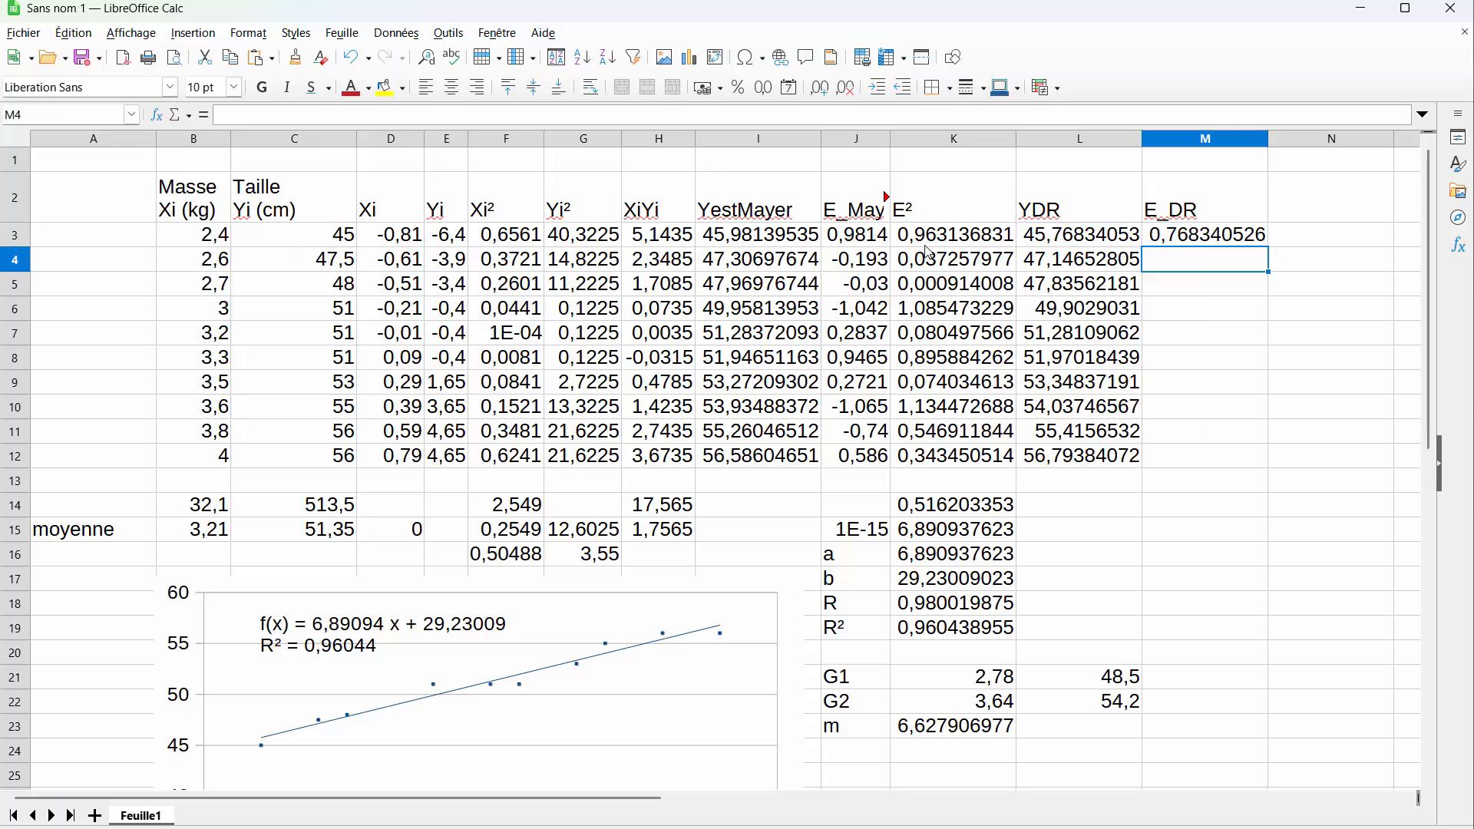
Step: Fill the E_DR formula from M3 down through M12 and narrow column M
{"action": "left_click", "coordinate": [1184, 237]}
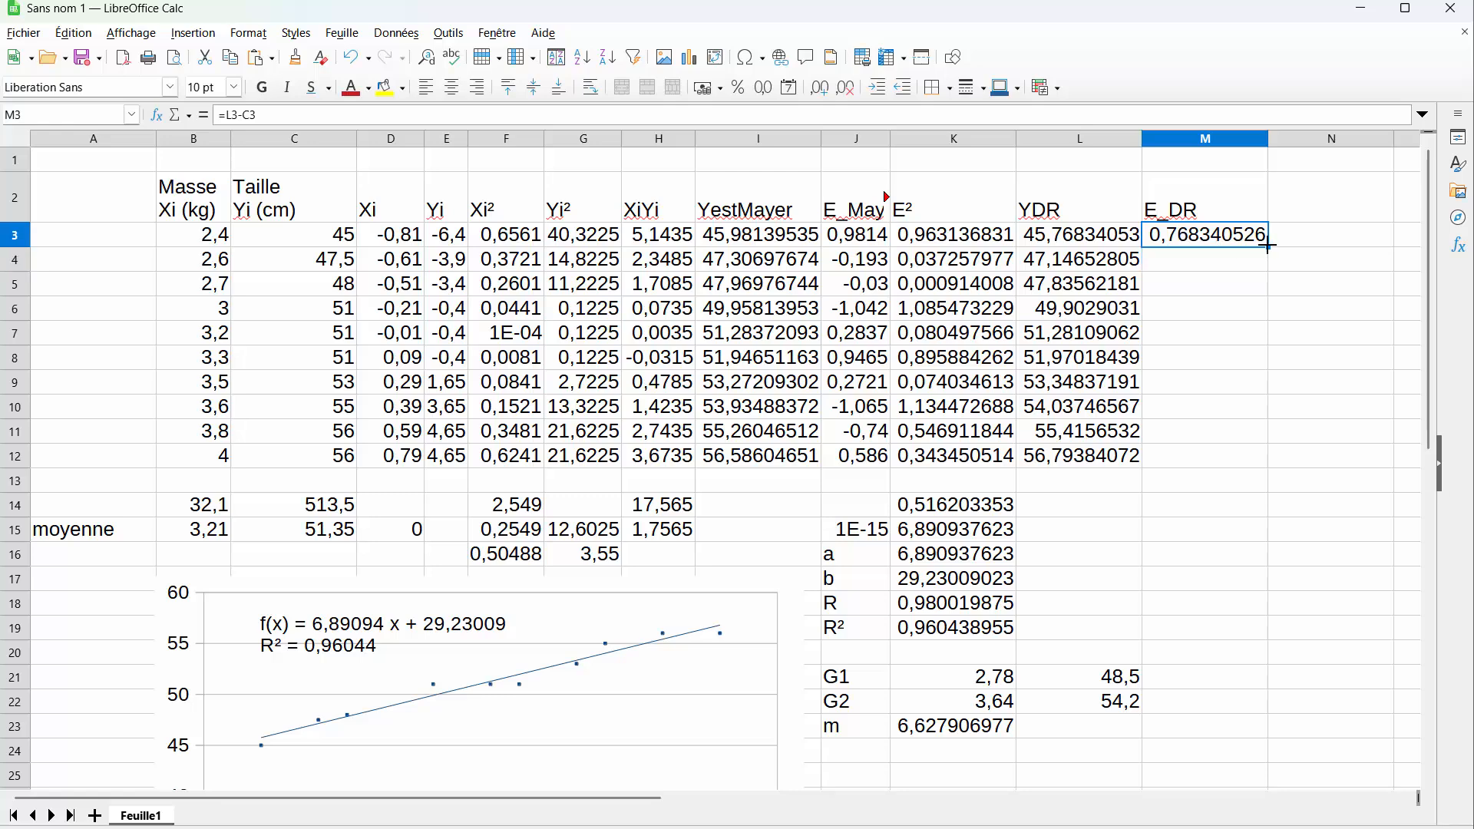
{"action": "left_click_drag", "start_coordinate": [1268, 244], "coordinate": [1258, 461]}
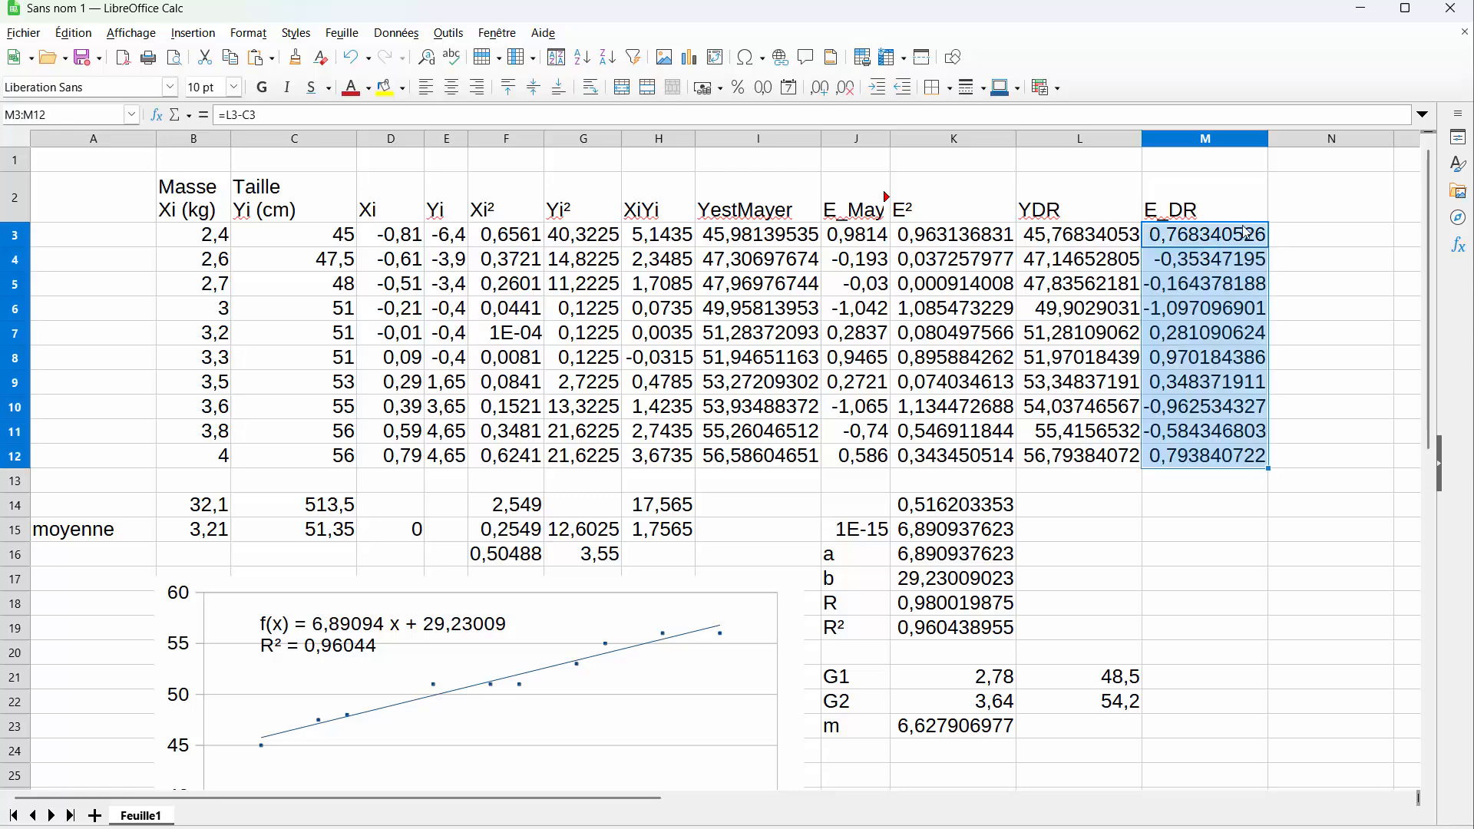
{"action": "left_click_drag", "start_coordinate": [1270, 142], "coordinate": [1221, 142]}
Step: Compute the mean of the regression errors M3:M12 in M15 with the MOYENNE function
{"action": "left_click", "coordinate": [1179, 535]}
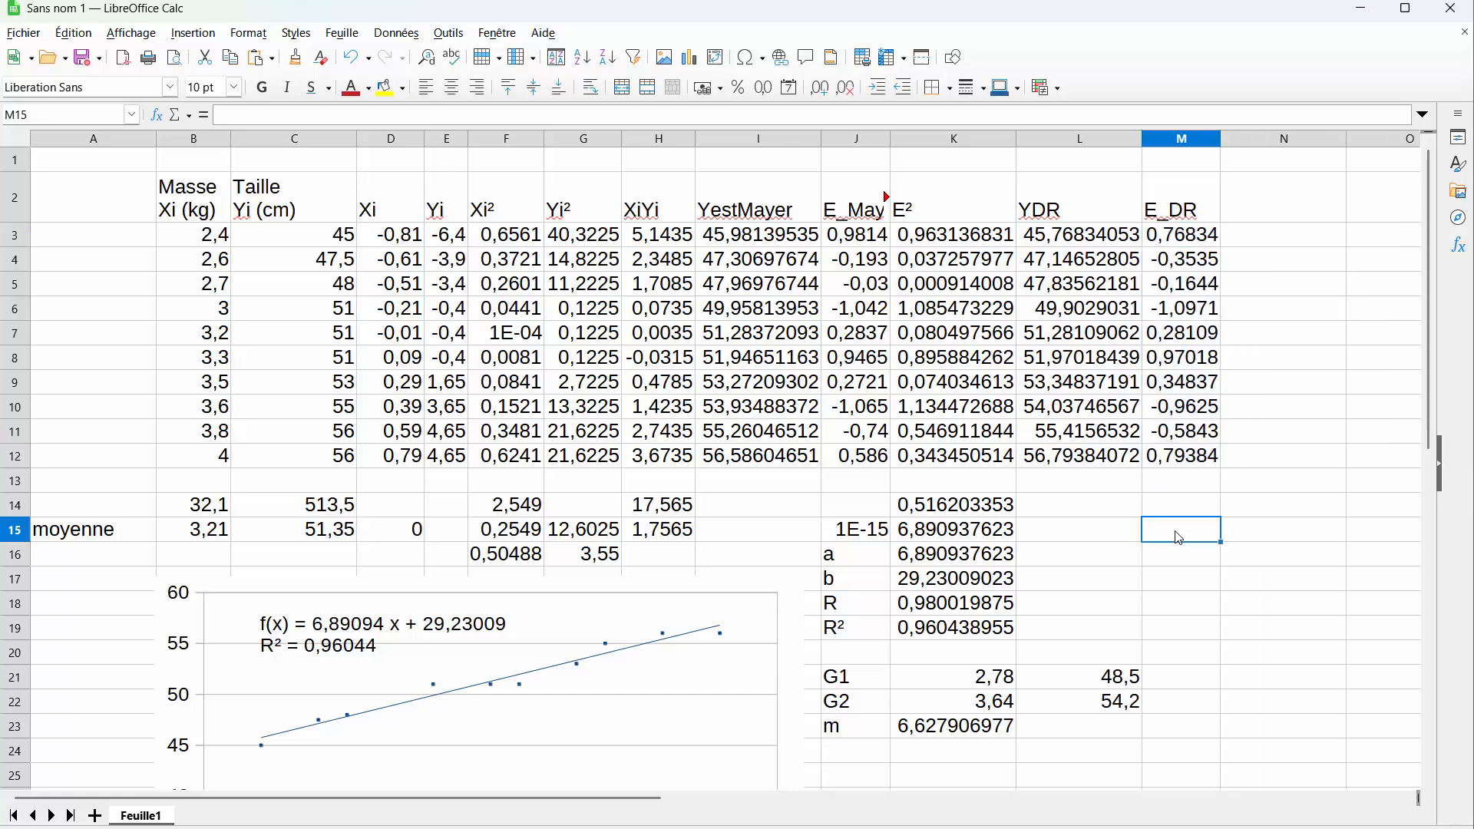
{"action": "type", "text": "="}
{"action": "type", "text": "ye"}
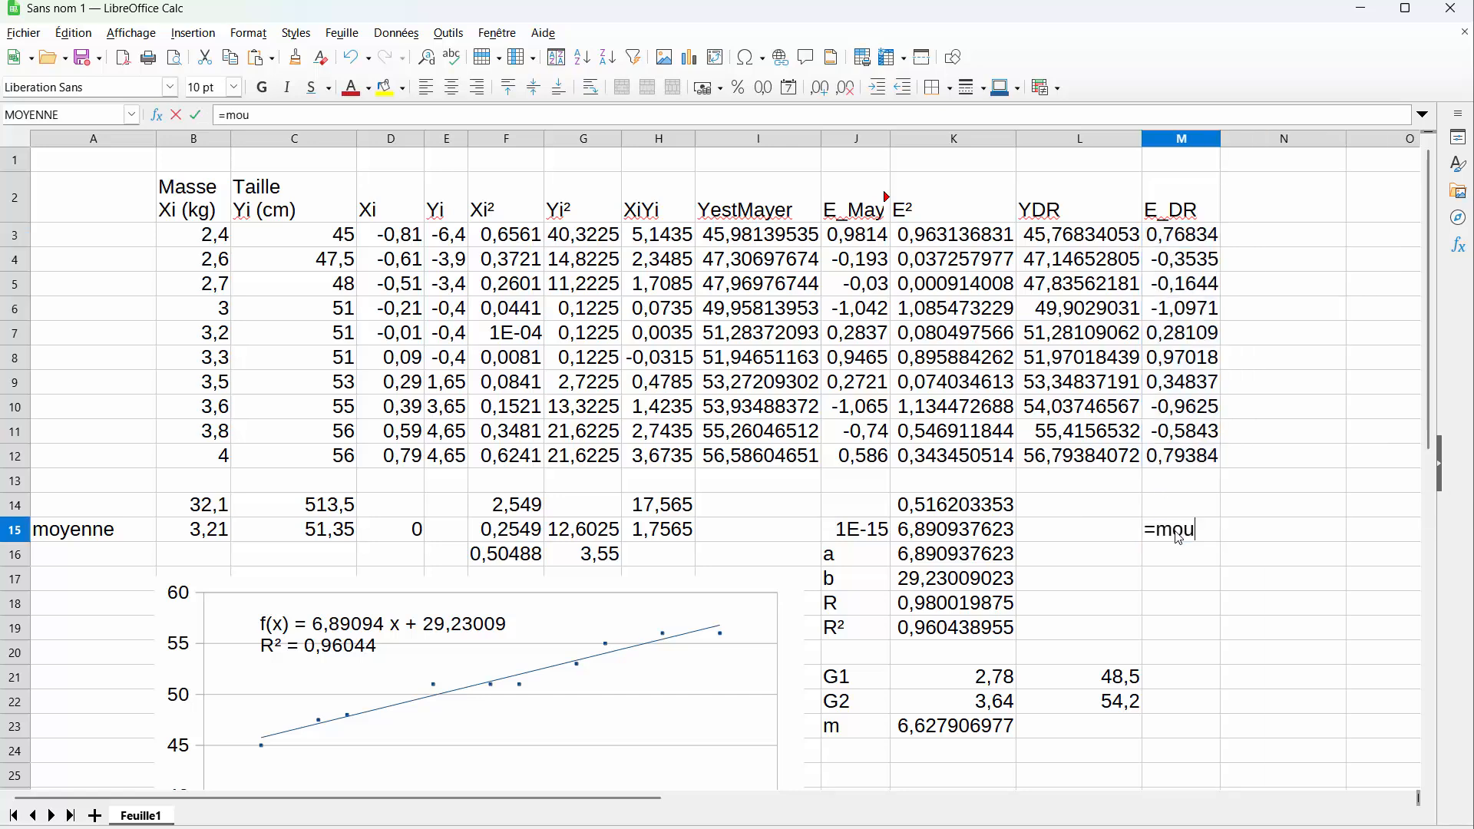
{"action": "key", "text": "Return"}
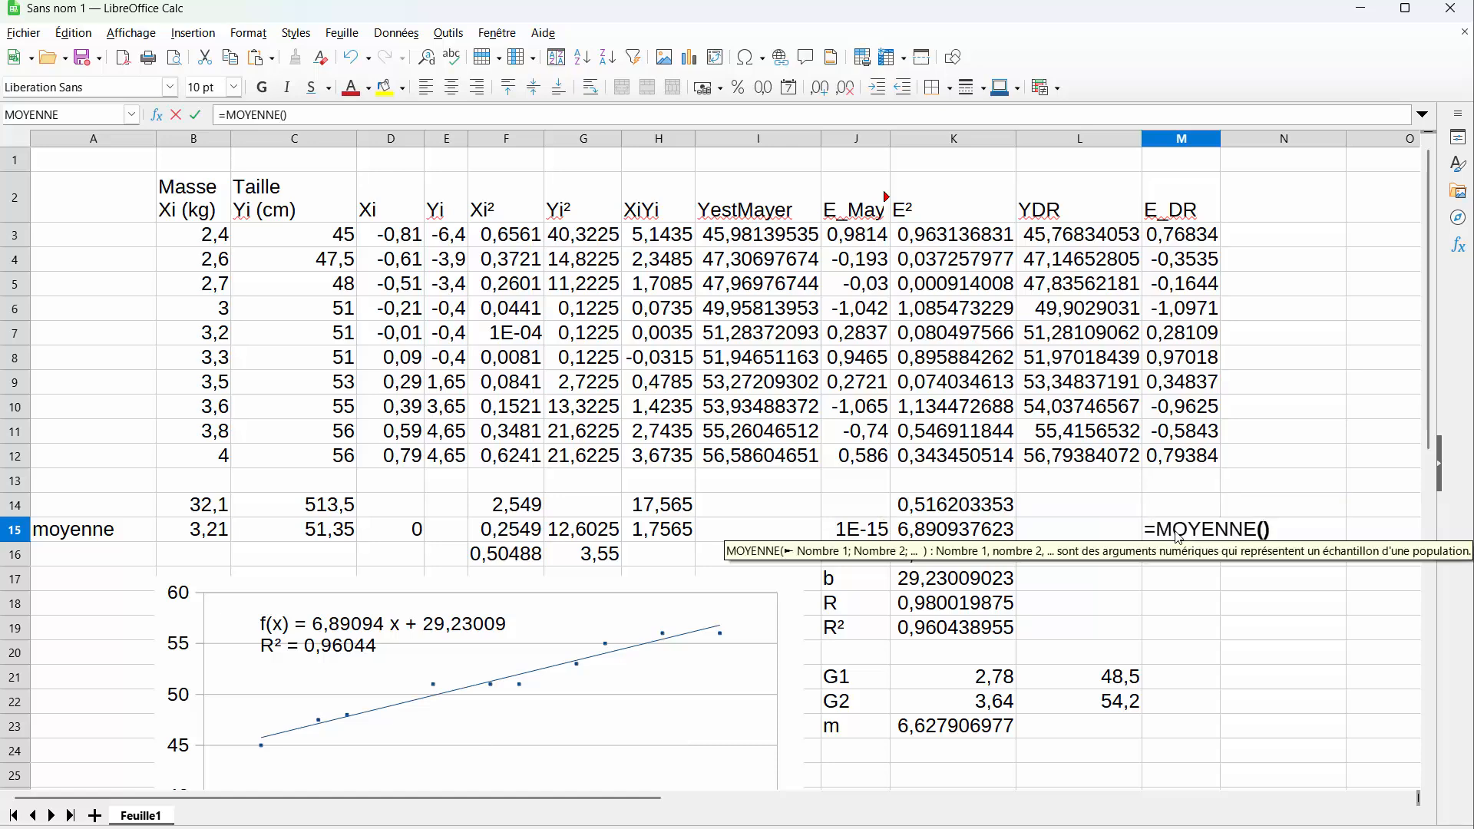
{"action": "left_click_drag", "start_coordinate": [1175, 244], "coordinate": [1179, 455]}
{"action": "key", "text": "Return"}
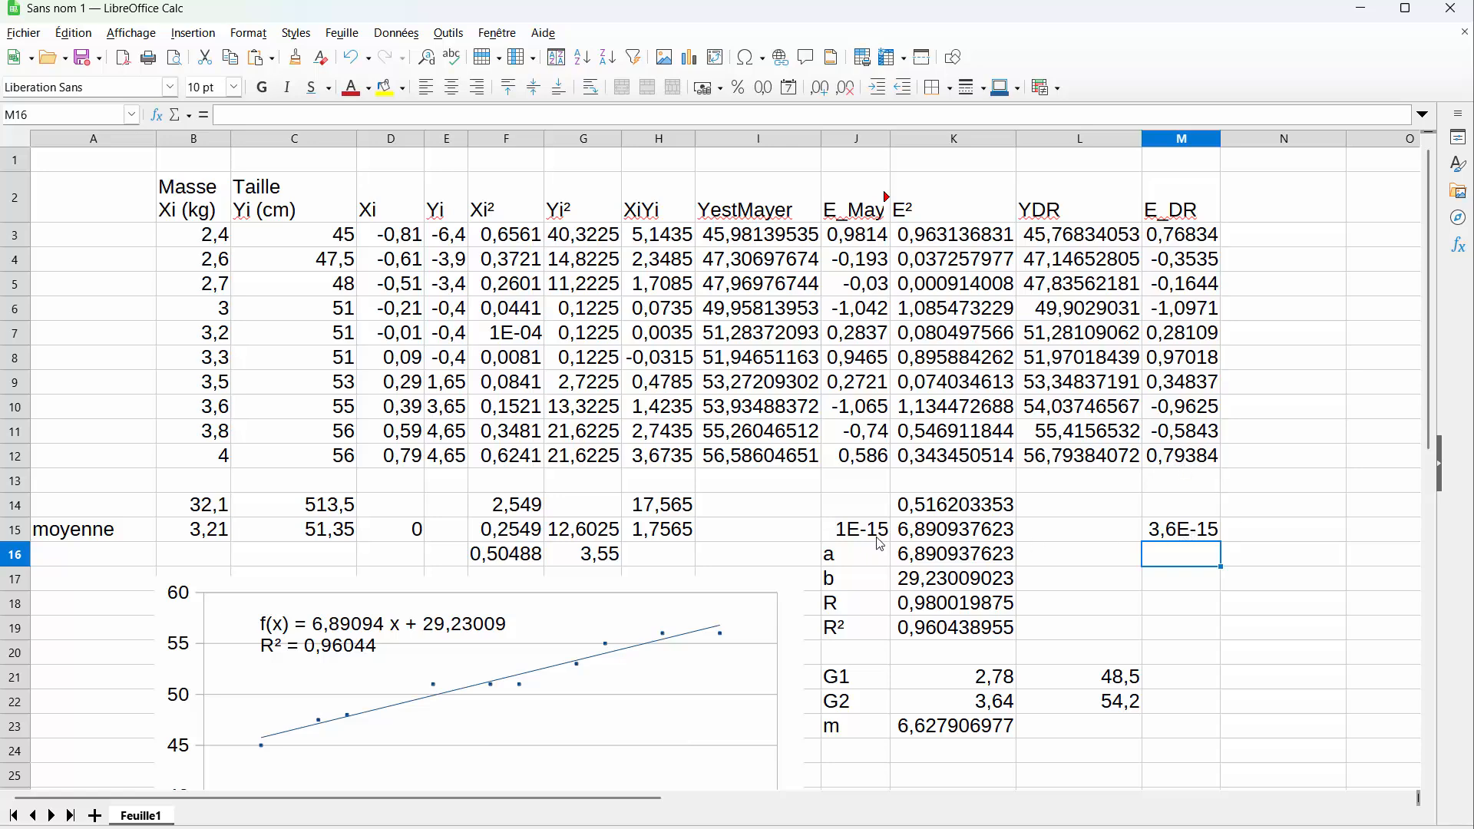
Step: Add the column header E_DR² in N2
{"action": "left_click", "coordinate": [1265, 217]}
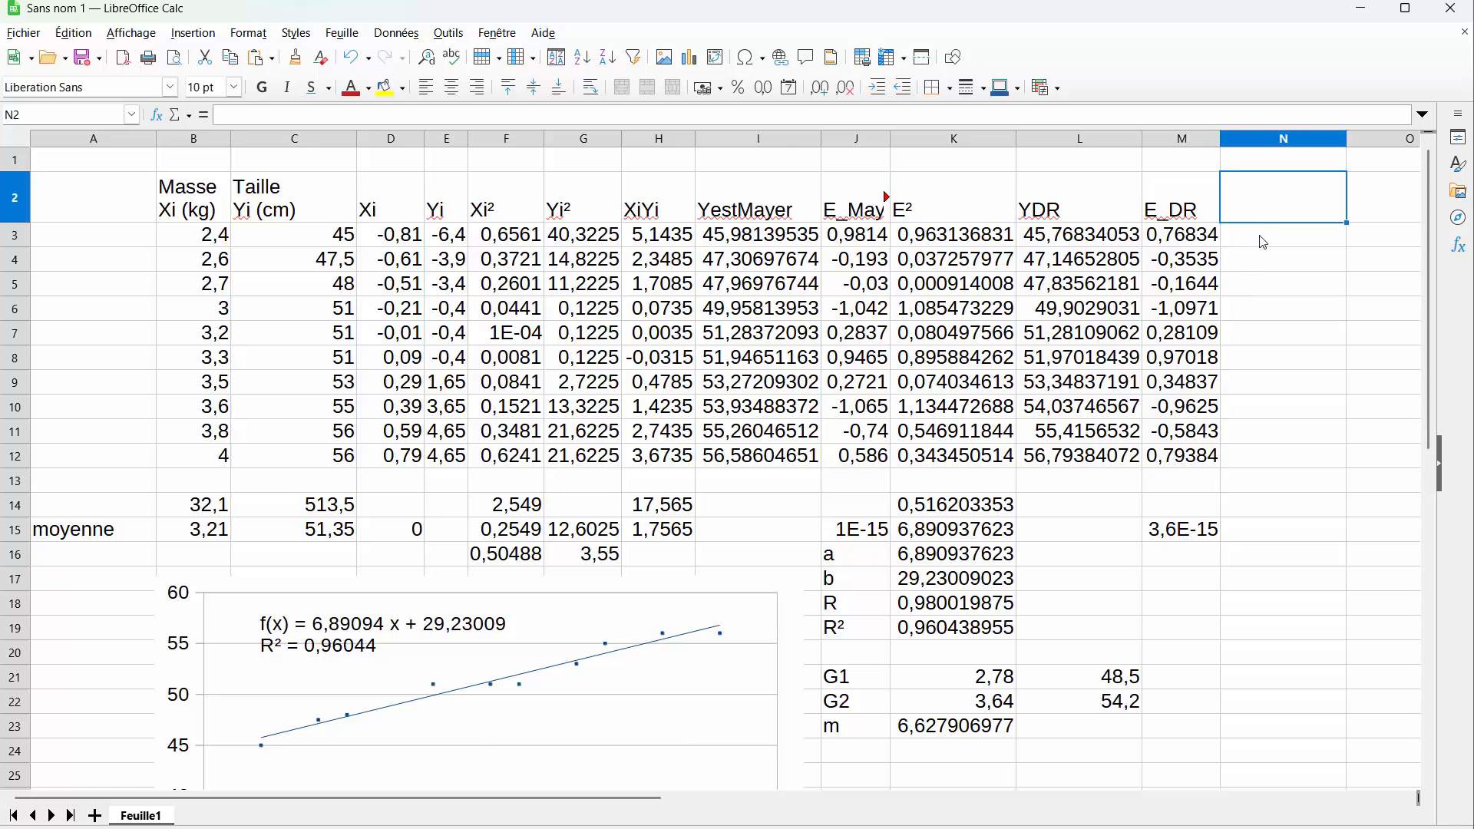
{"action": "type", "text": "E"}
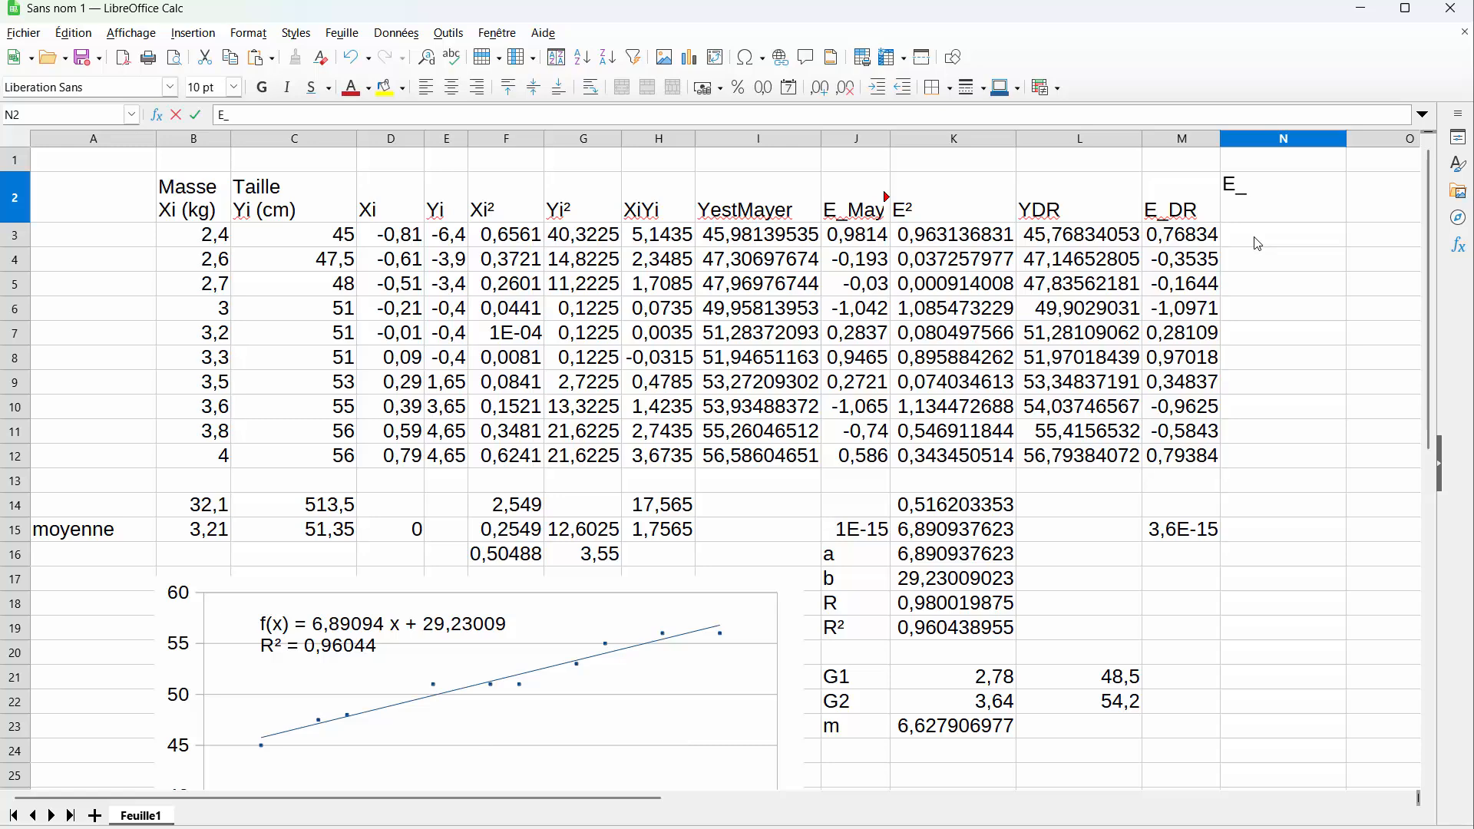
{"action": "type", "text": "_DR^2"}
{"action": "key", "text": "Return"}
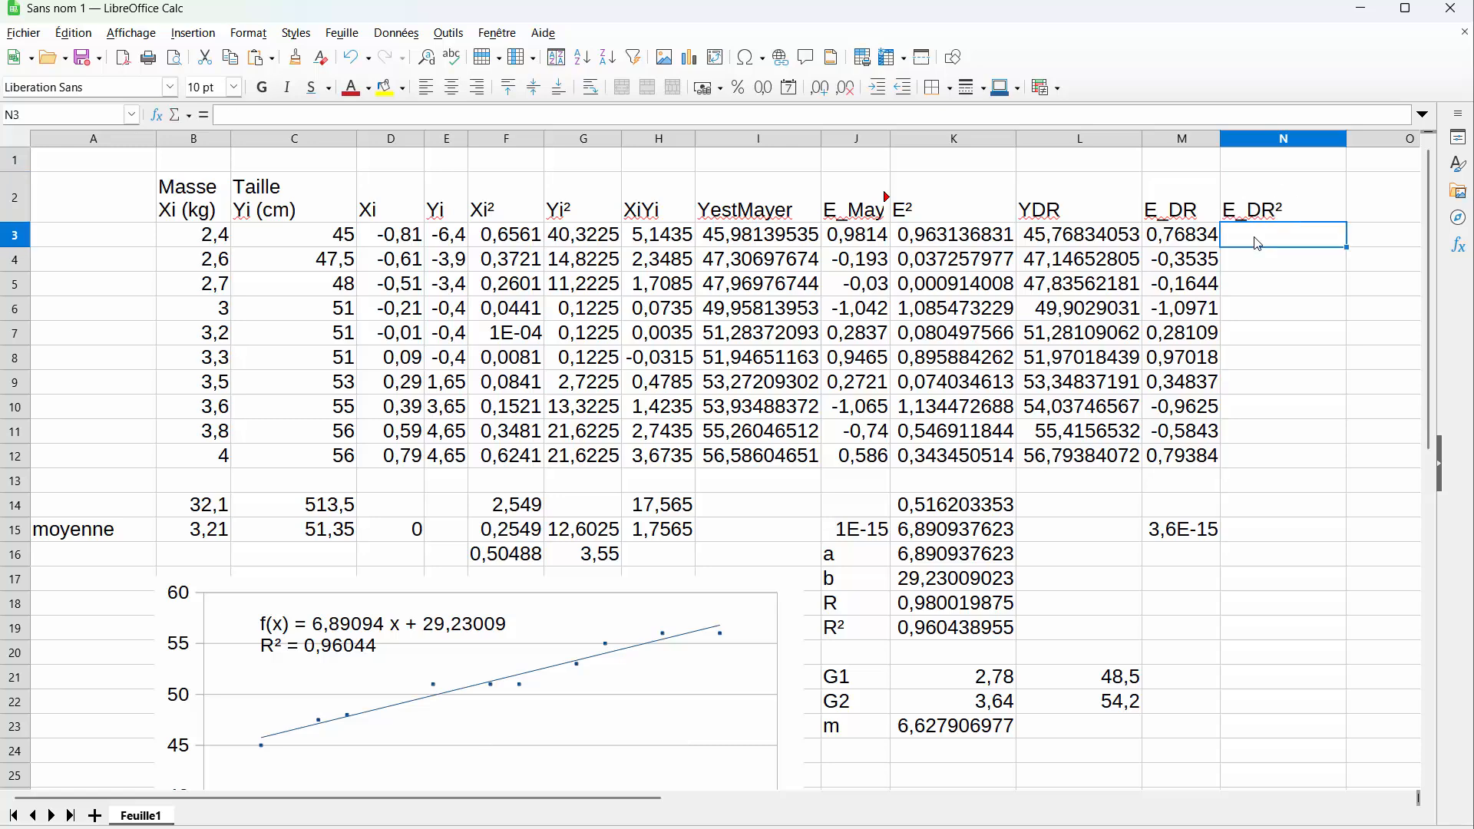
Step: Enter the squared regression error formula =M3^2 in N3
{"action": "type", "text": "="}
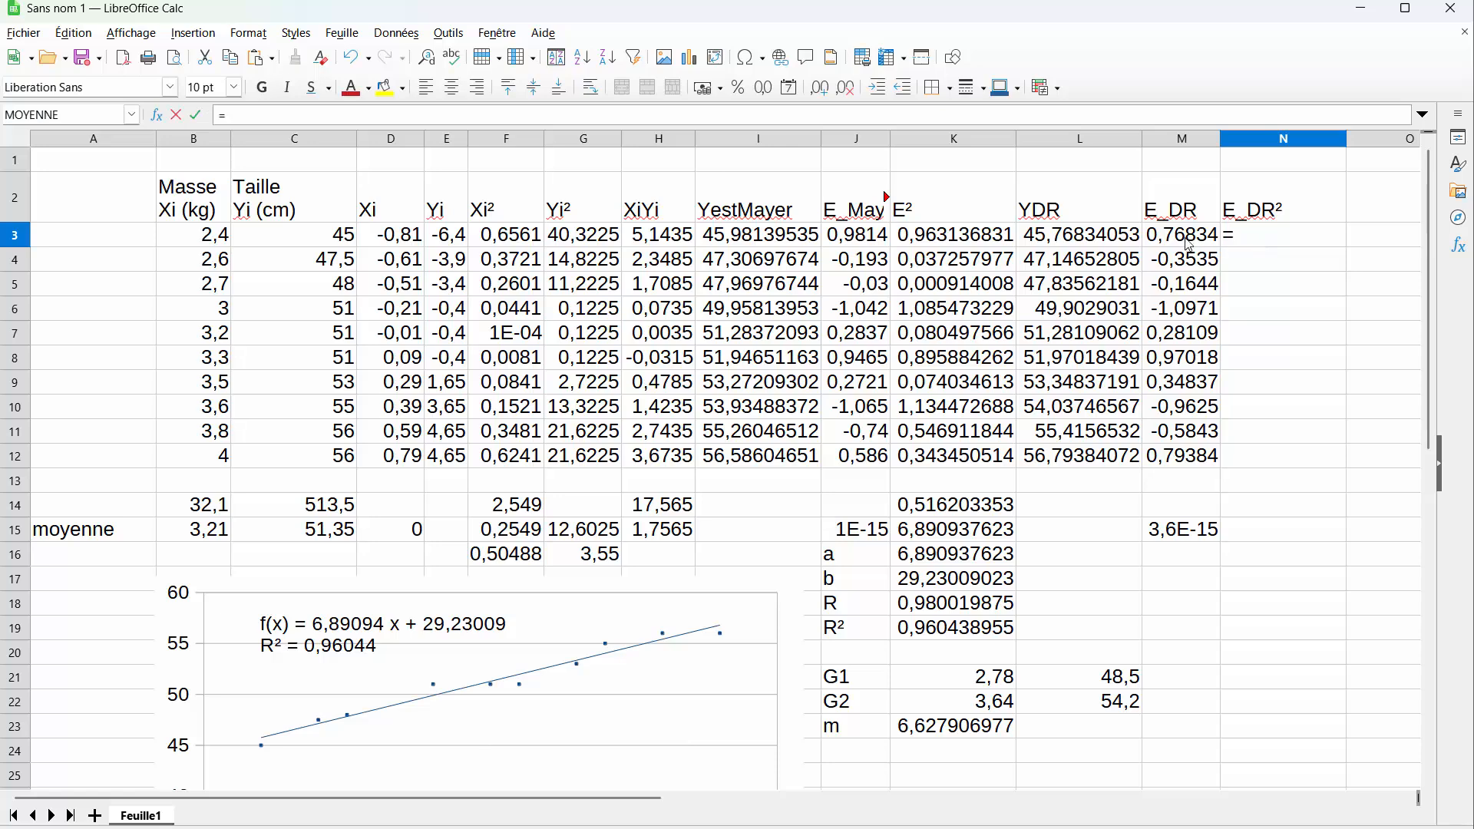
{"action": "left_click", "coordinate": [1188, 244]}
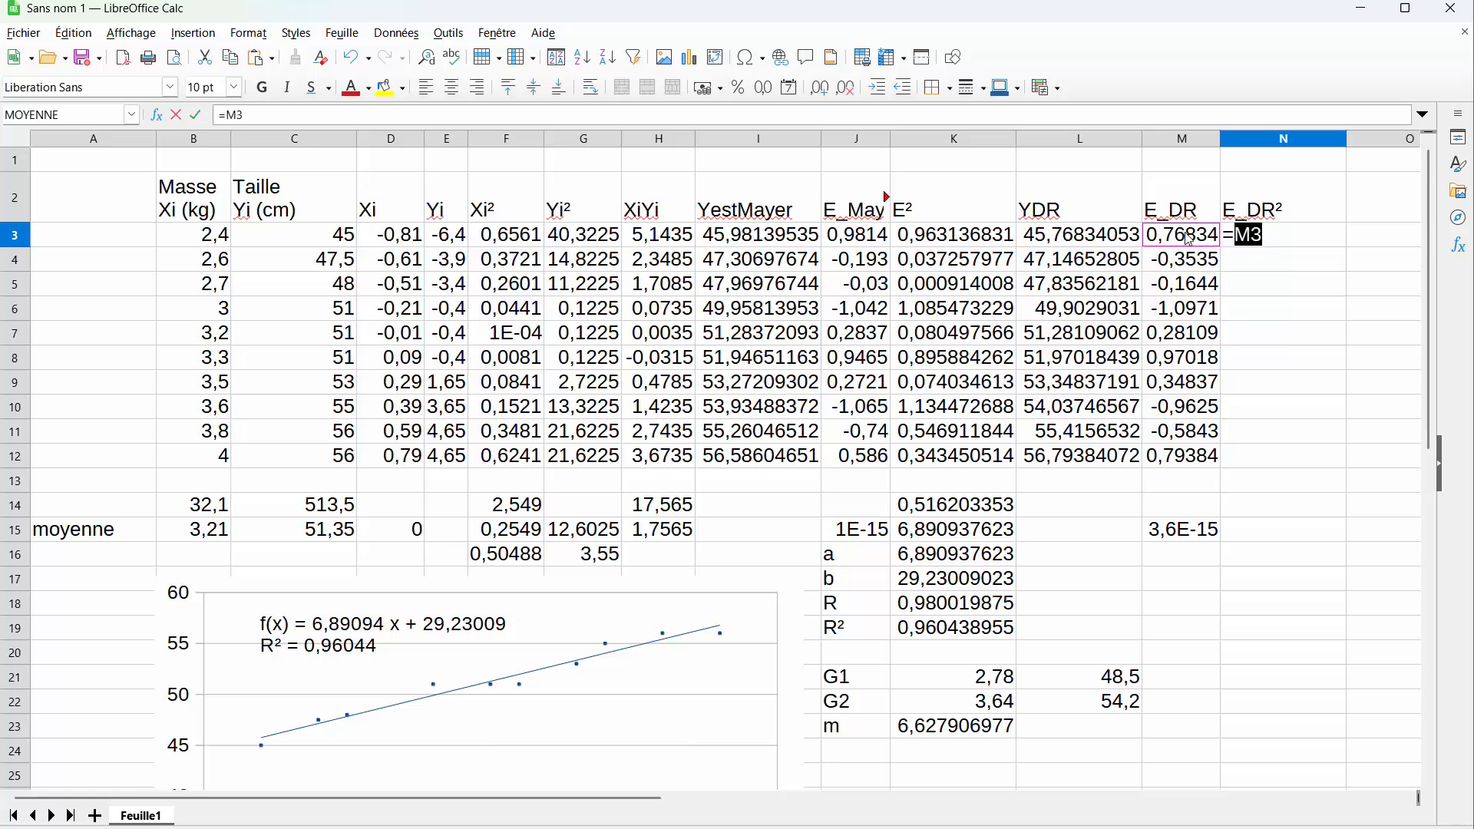
{"action": "type", "text": "^2"}
{"action": "key", "text": "Return"}
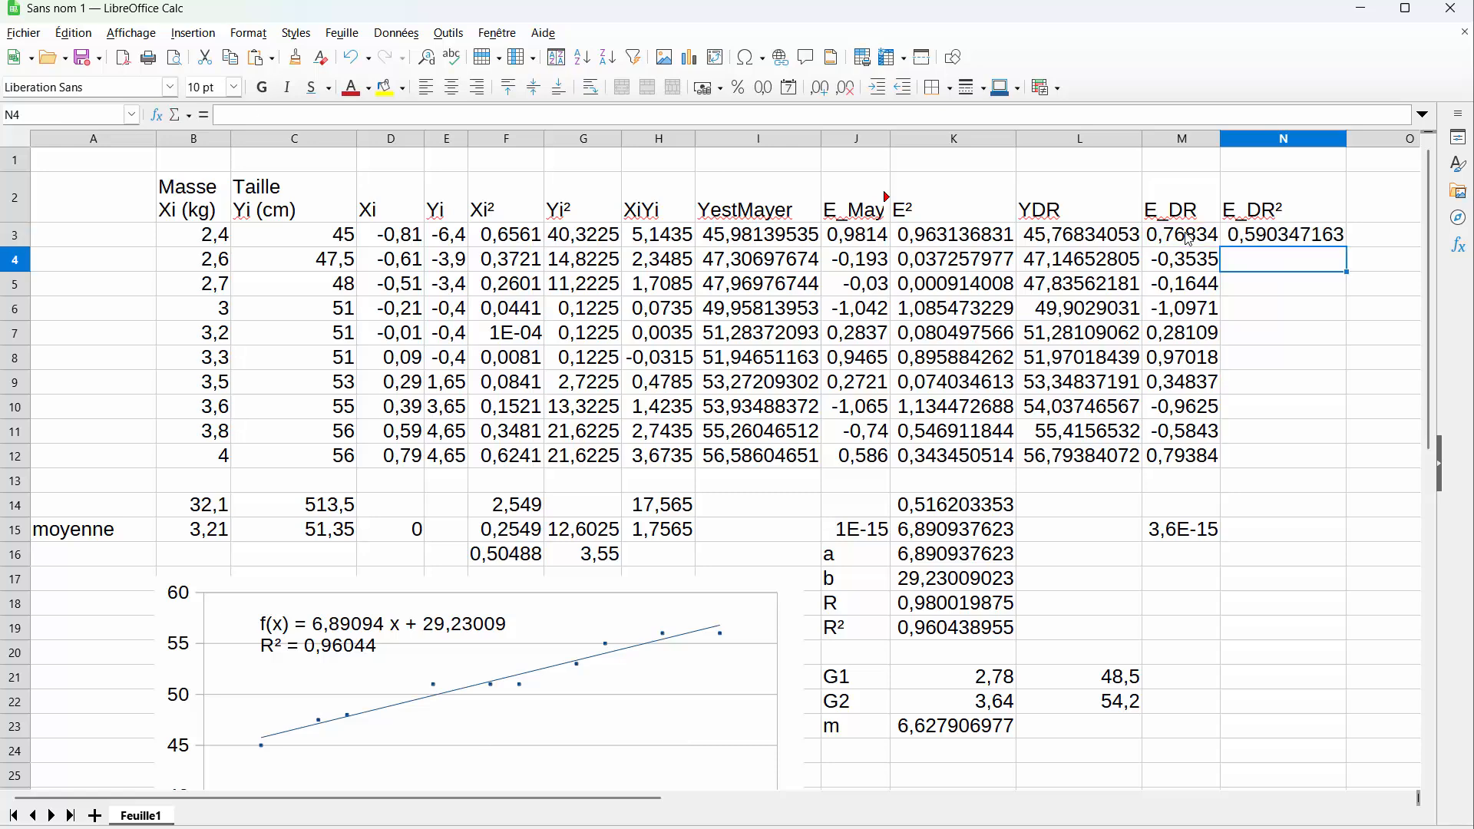
Step: Fill the E_DR² formula from N3 down through N12 and narrow column N
{"action": "left_click", "coordinate": [1310, 235]}
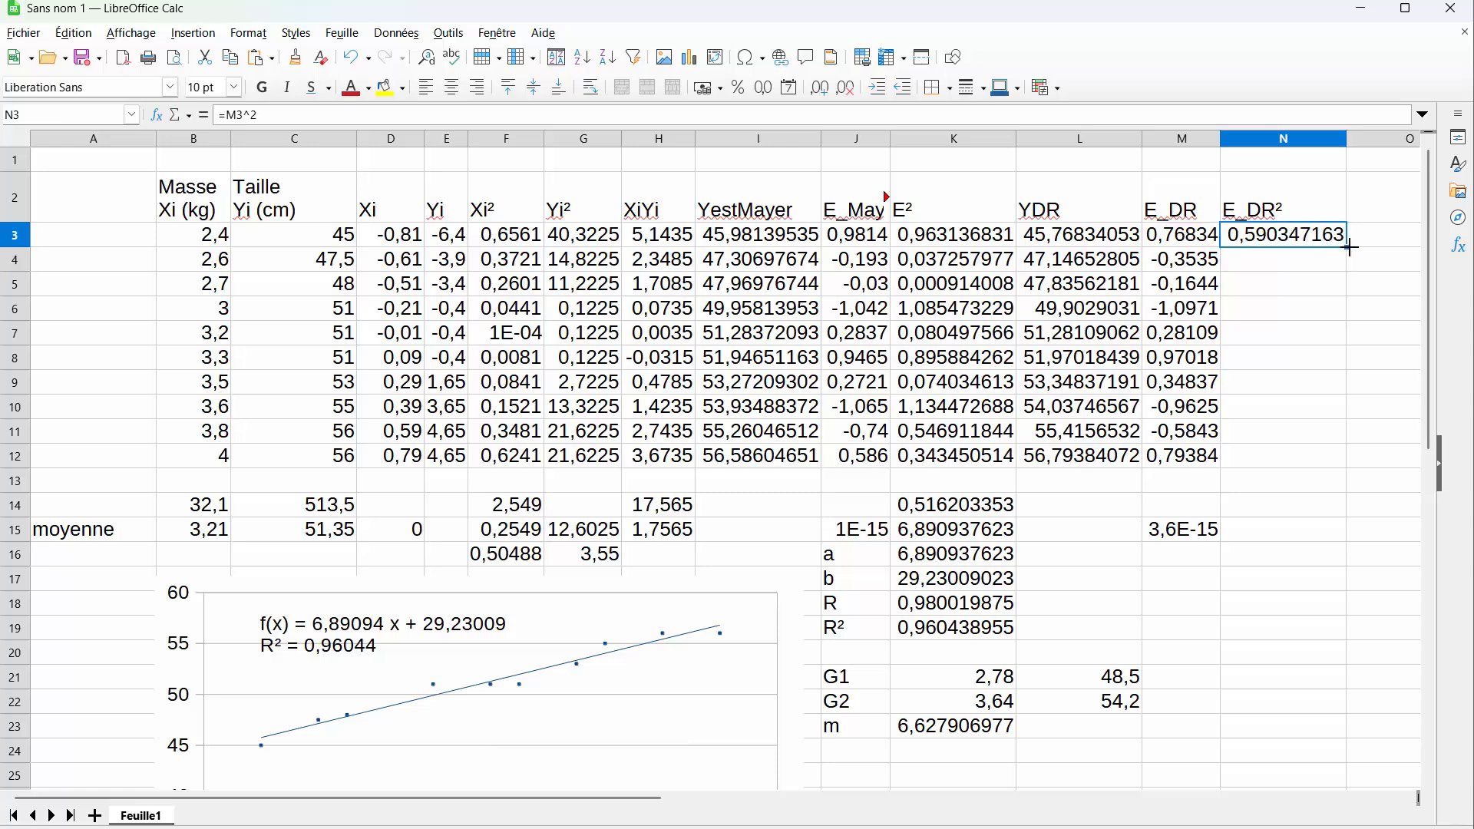
{"action": "left_click_drag", "start_coordinate": [1347, 246], "coordinate": [1334, 463]}
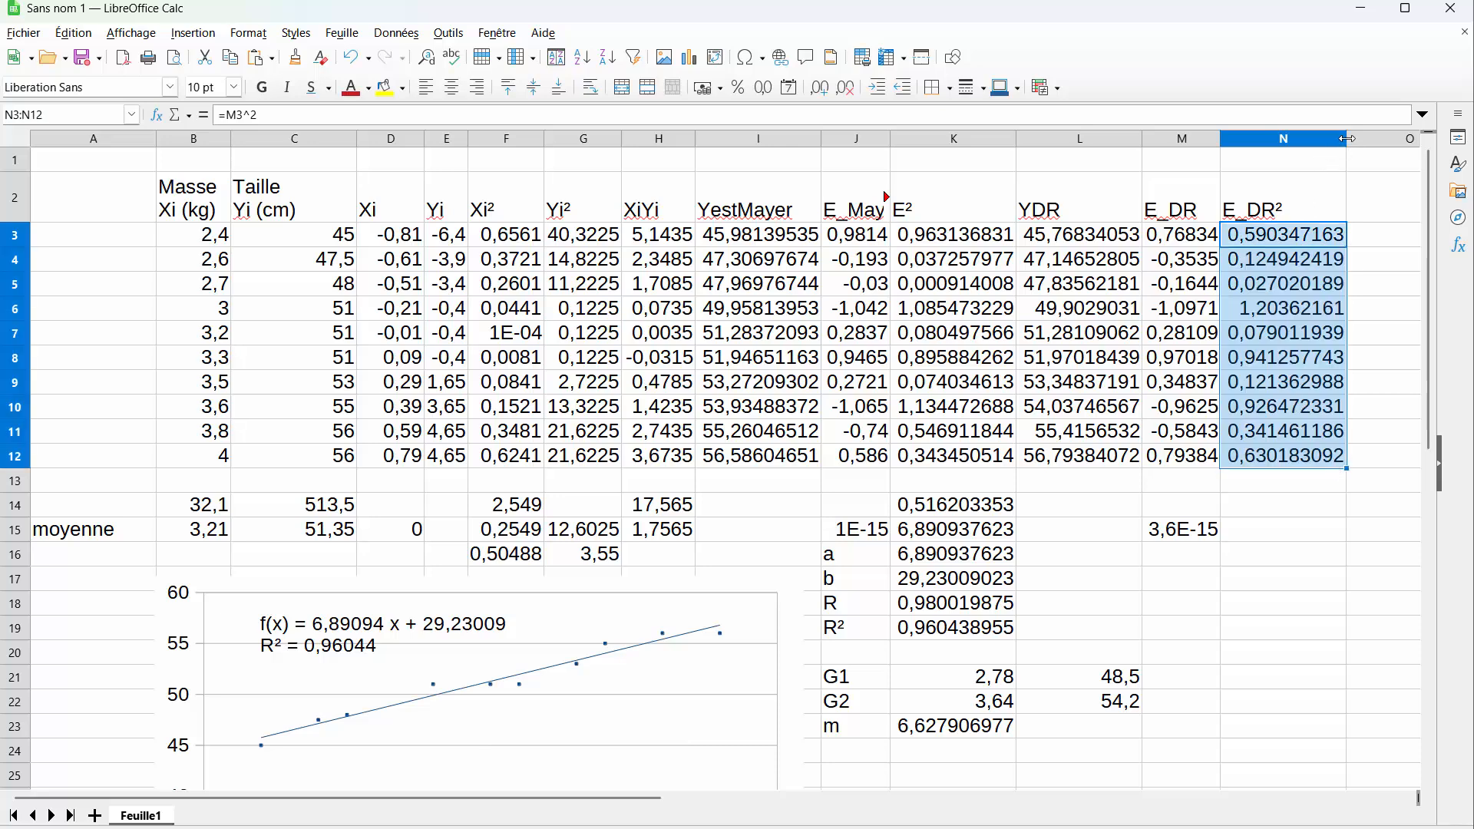
{"action": "left_click_drag", "start_coordinate": [1347, 138], "coordinate": [1306, 147]}
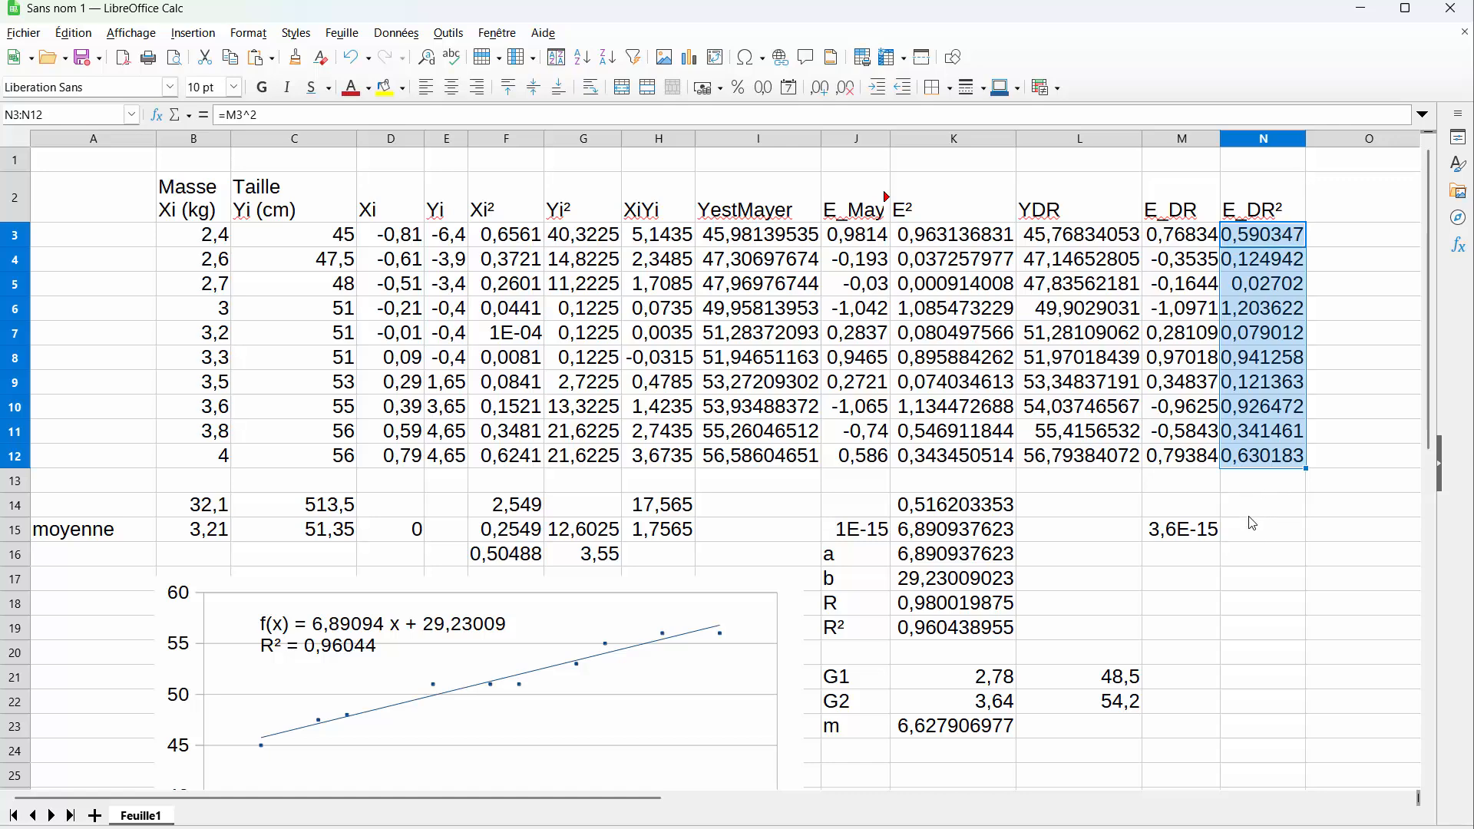
Step: Compute the mean of the squared regression errors N3:N12 in N14 with the MOYENNE function
{"action": "left_click", "coordinate": [958, 511]}
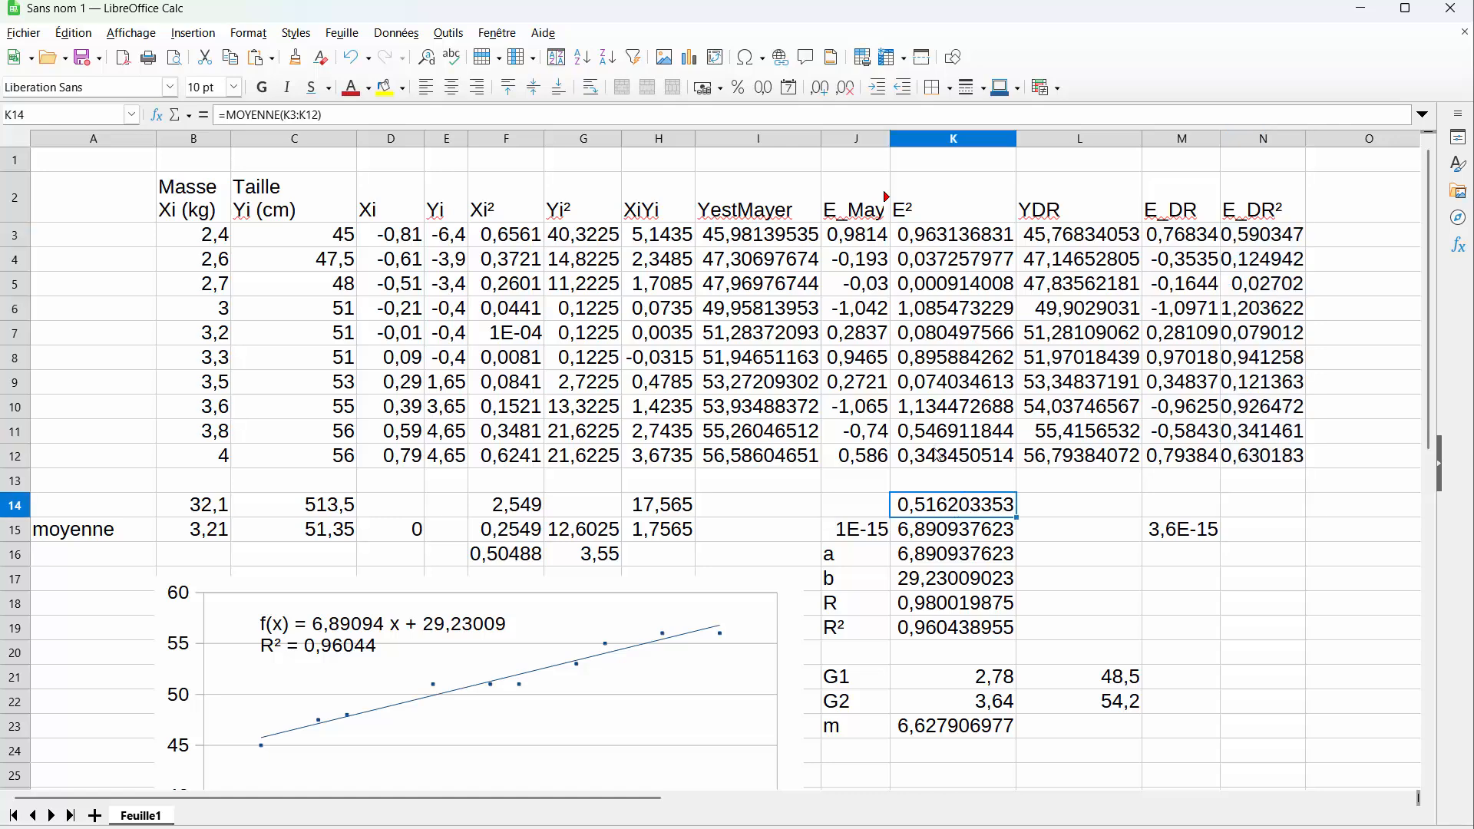
{"action": "left_click", "coordinate": [1246, 509]}
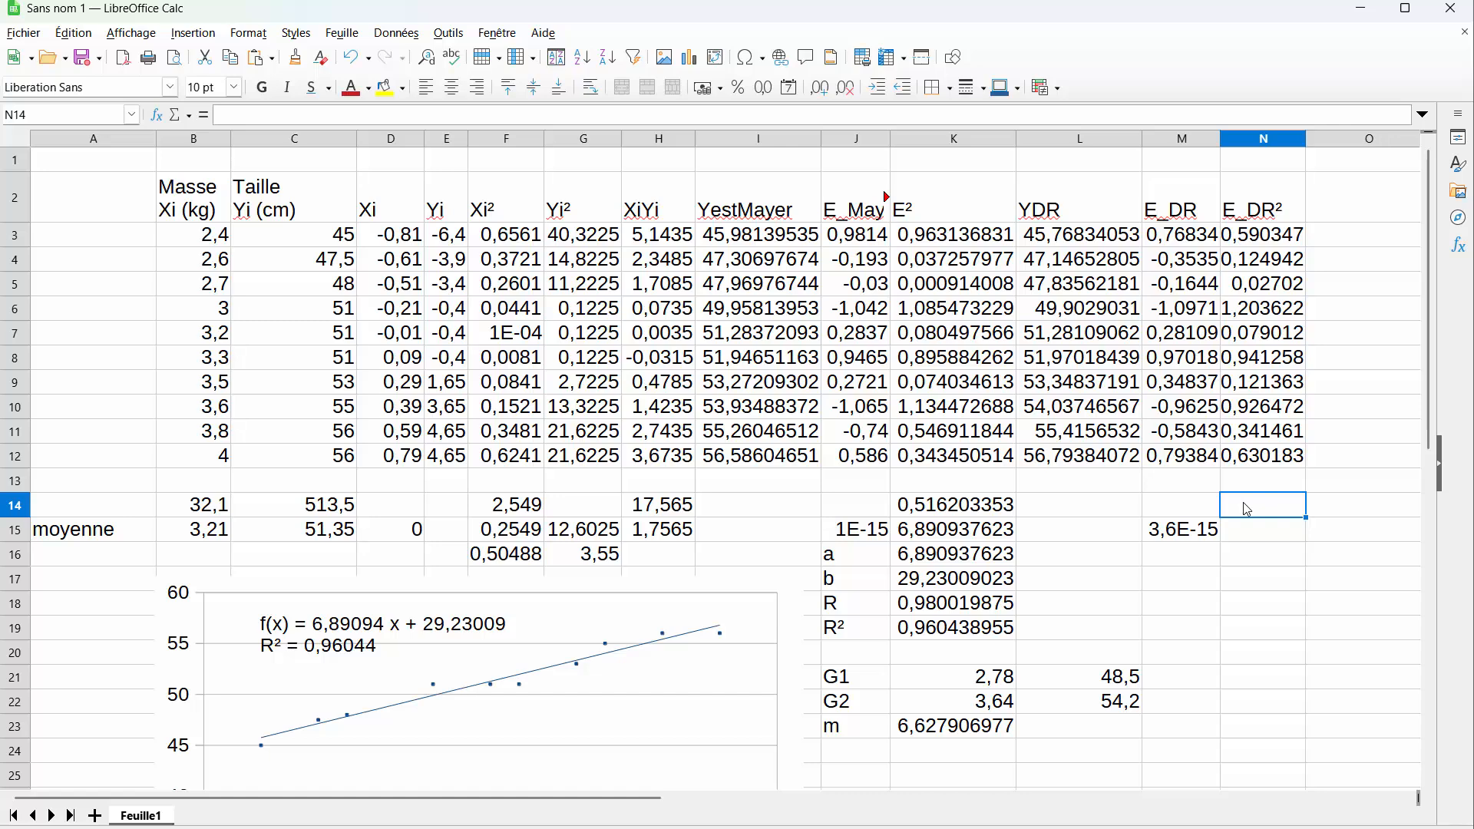
{"action": "type", "text": "=moy"}
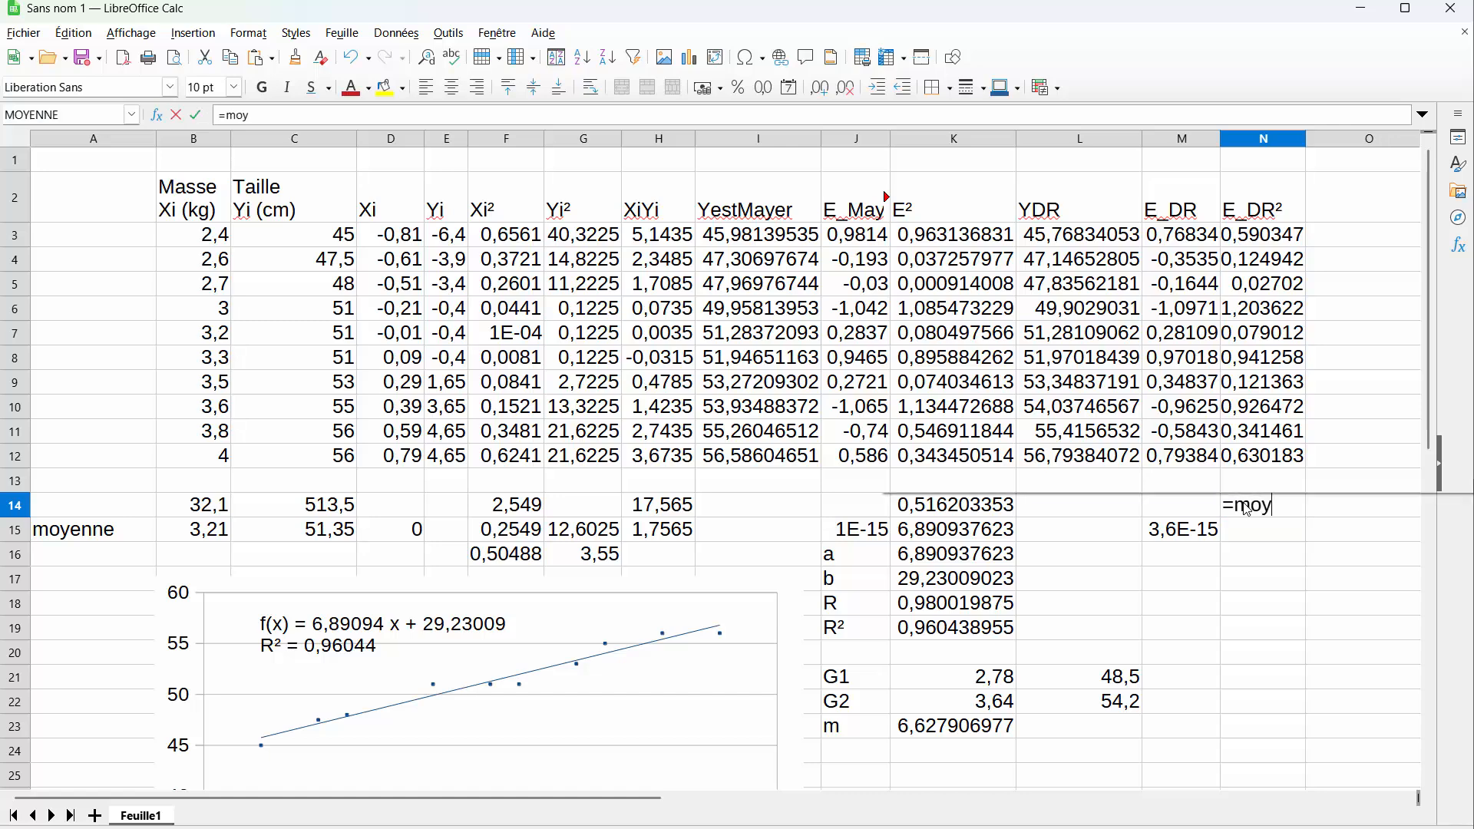
{"action": "key", "text": "Return"}
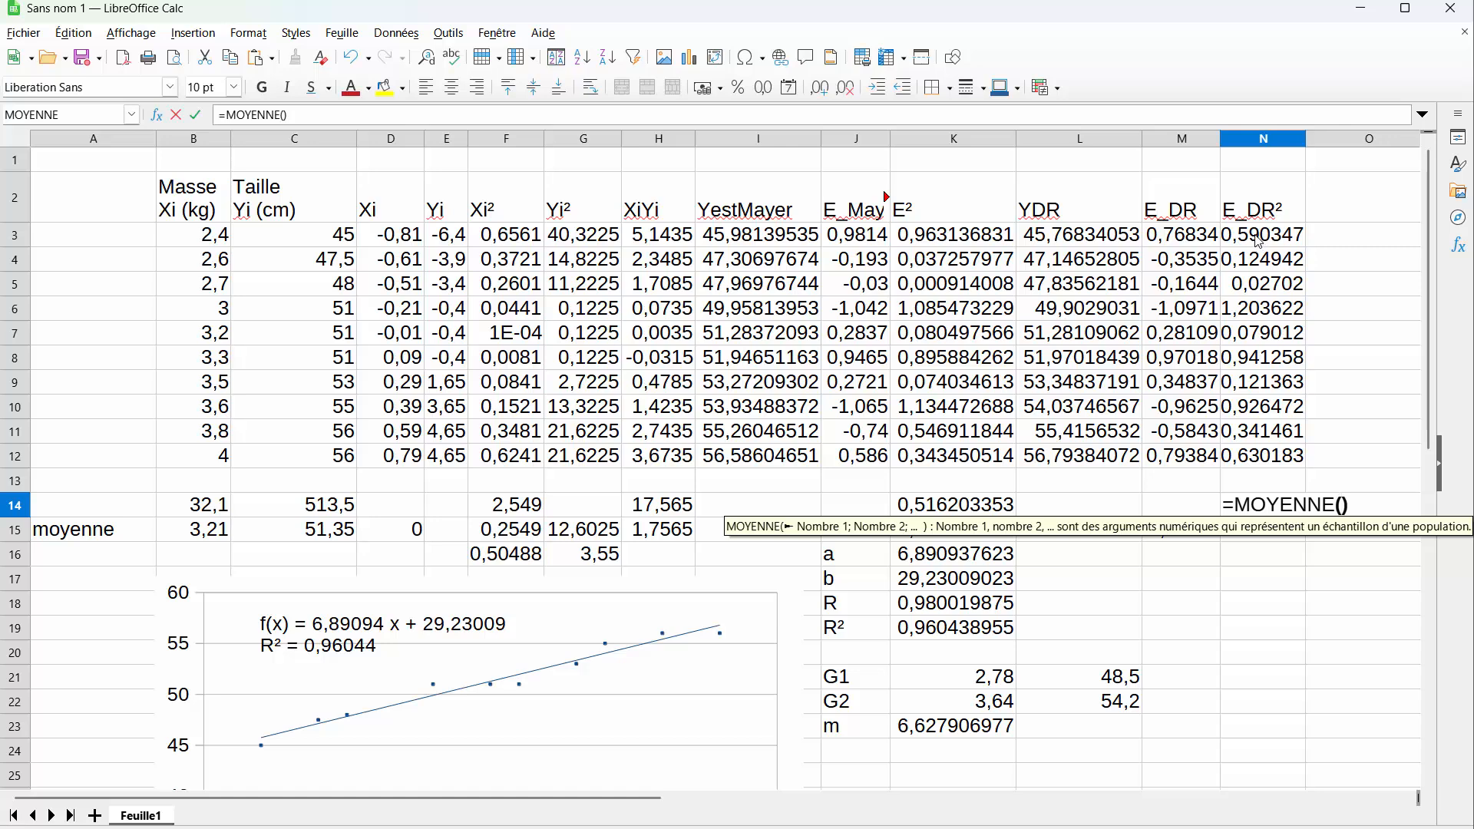
{"action": "left_click_drag", "start_coordinate": [1260, 241], "coordinate": [1265, 459]}
{"action": "key", "text": "Return"}
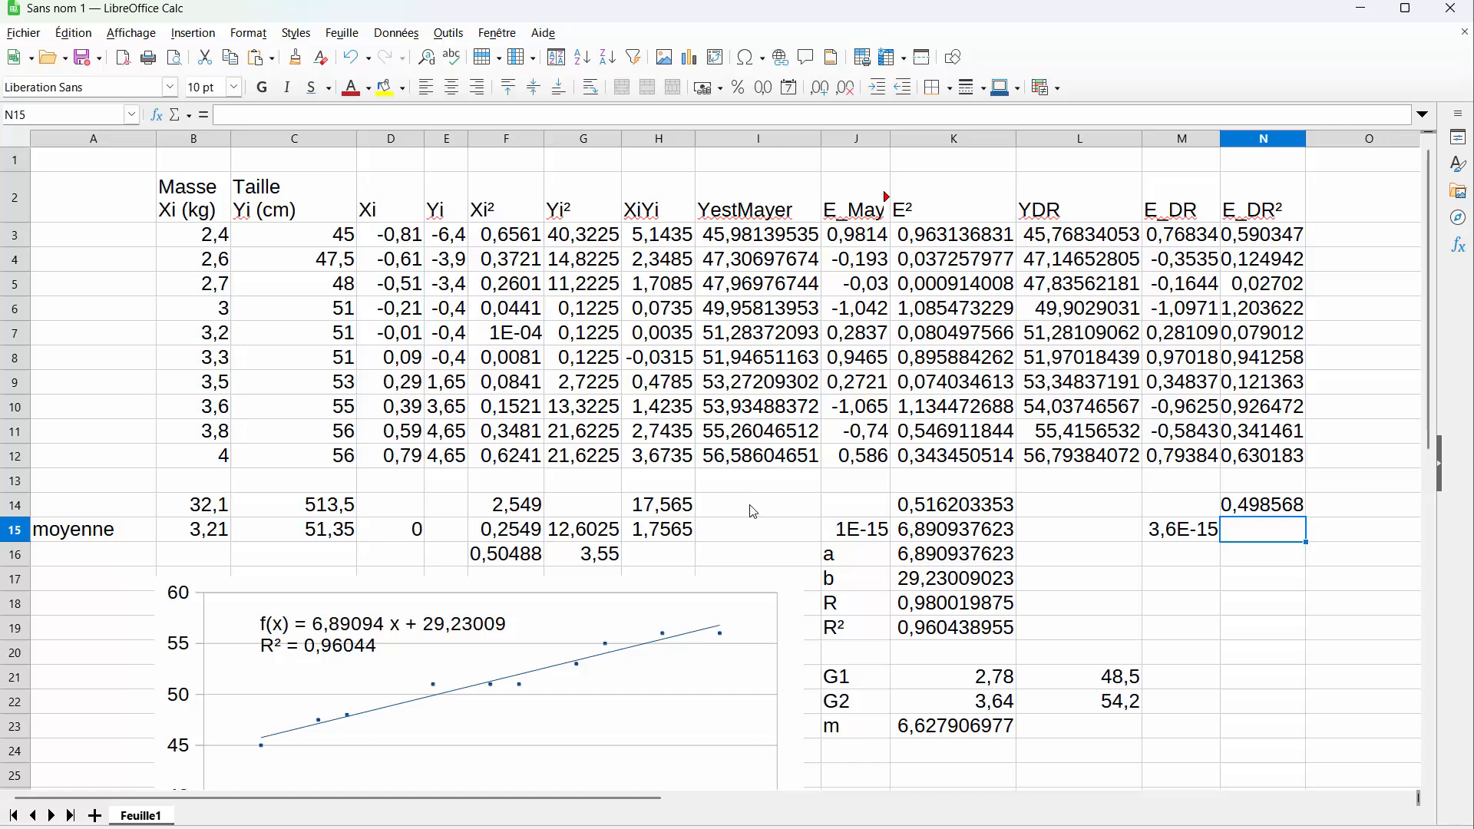
Step: Add a second data series to the scatter chart with the masses B3:B12 as its X values
{"action": "left_click", "coordinate": [521, 736]}
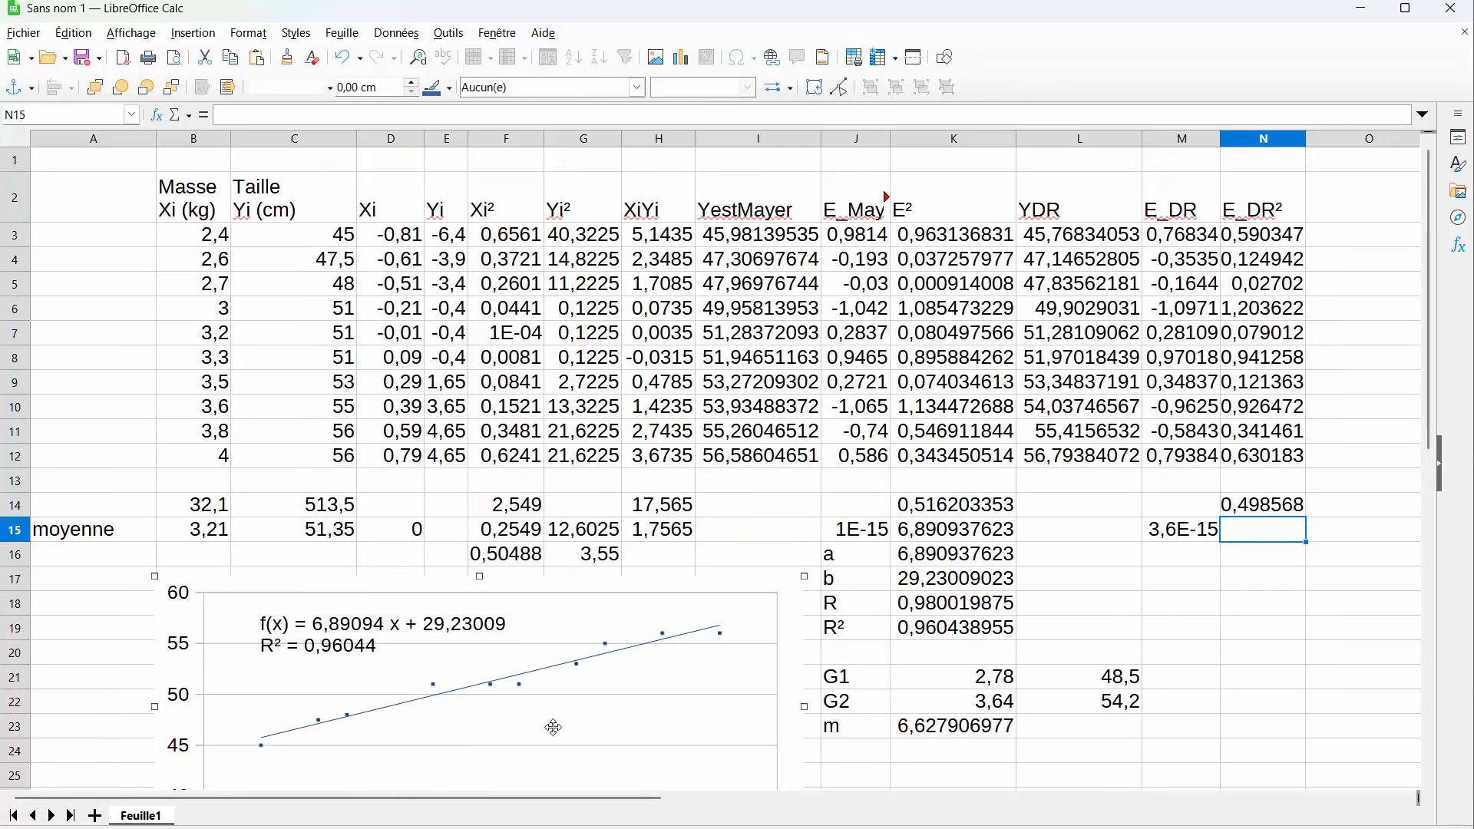
{"action": "double_click", "coordinate": [542, 719]}
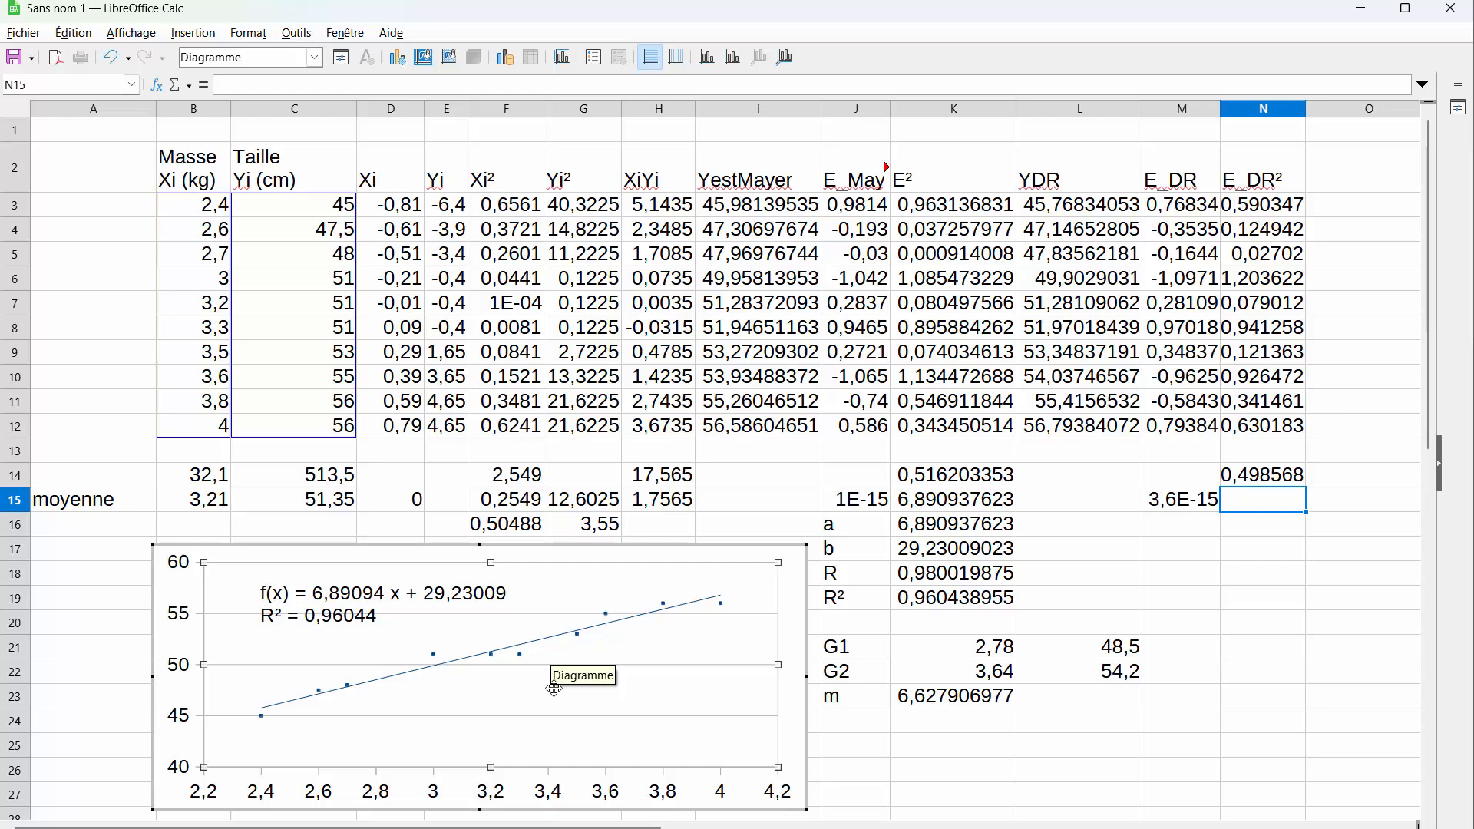
{"action": "right_click", "coordinate": [555, 690]}
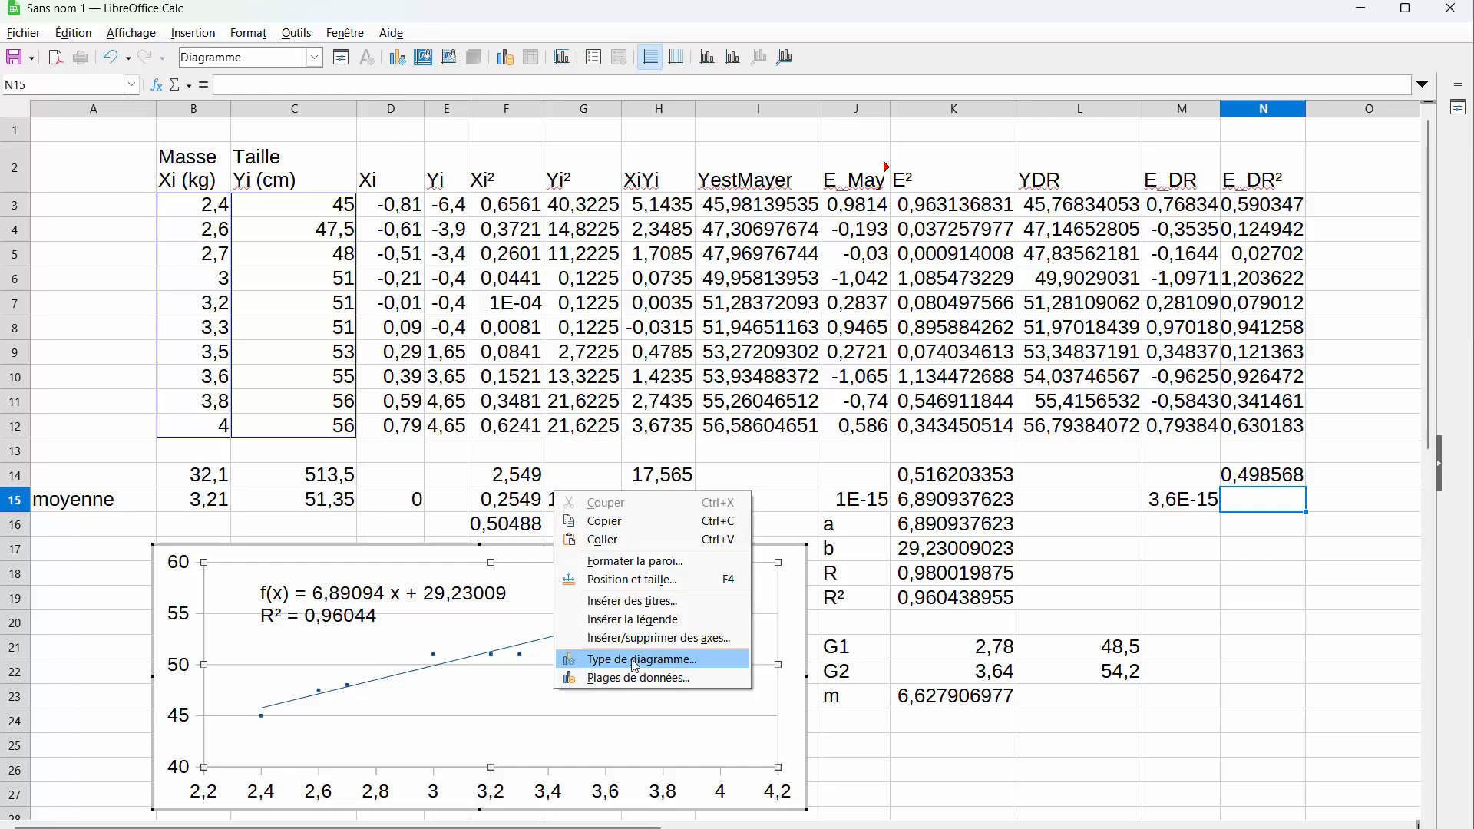
{"action": "left_click", "coordinate": [643, 677]}
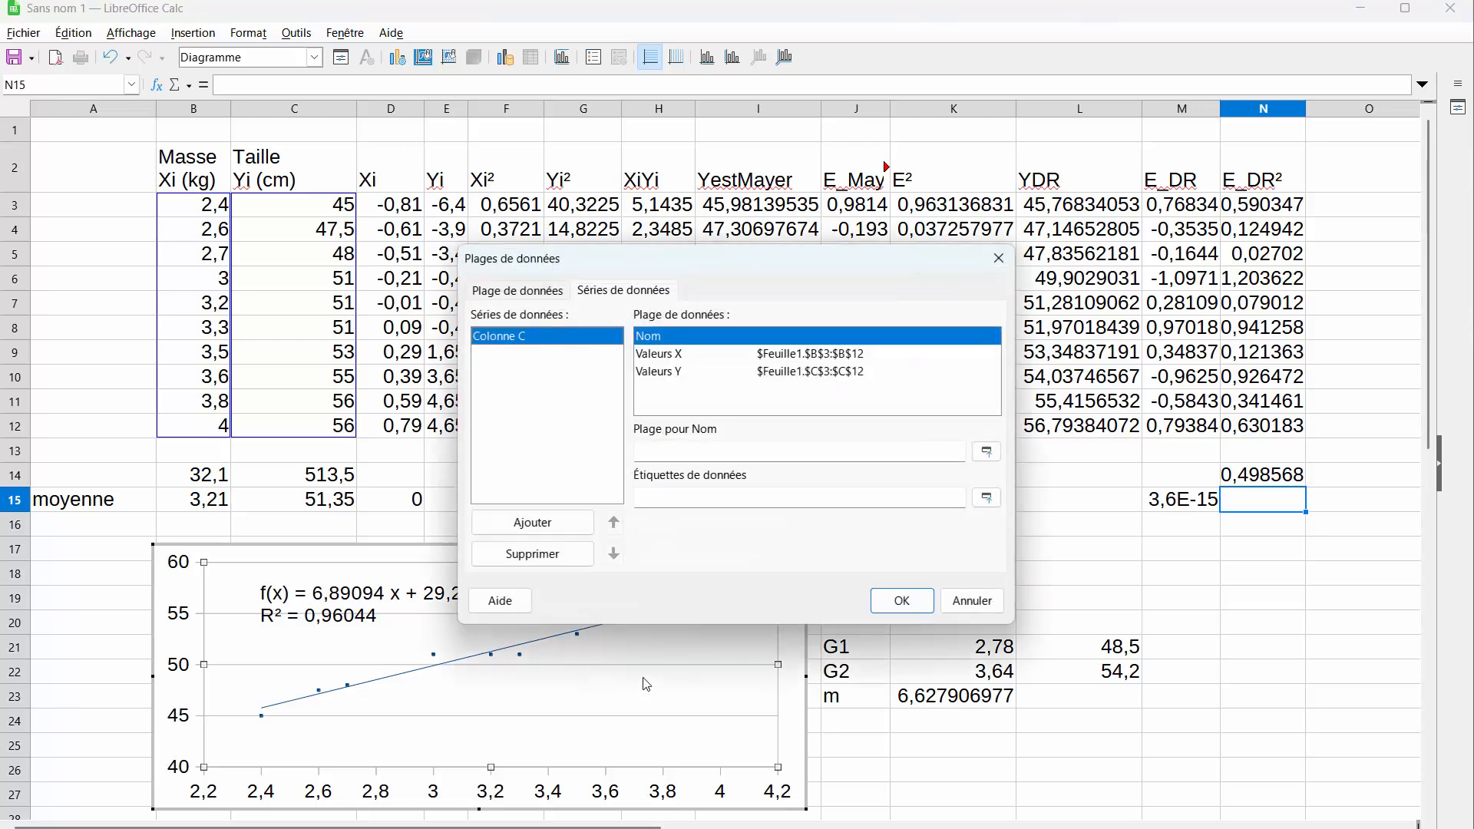
{"action": "left_click", "coordinate": [541, 526]}
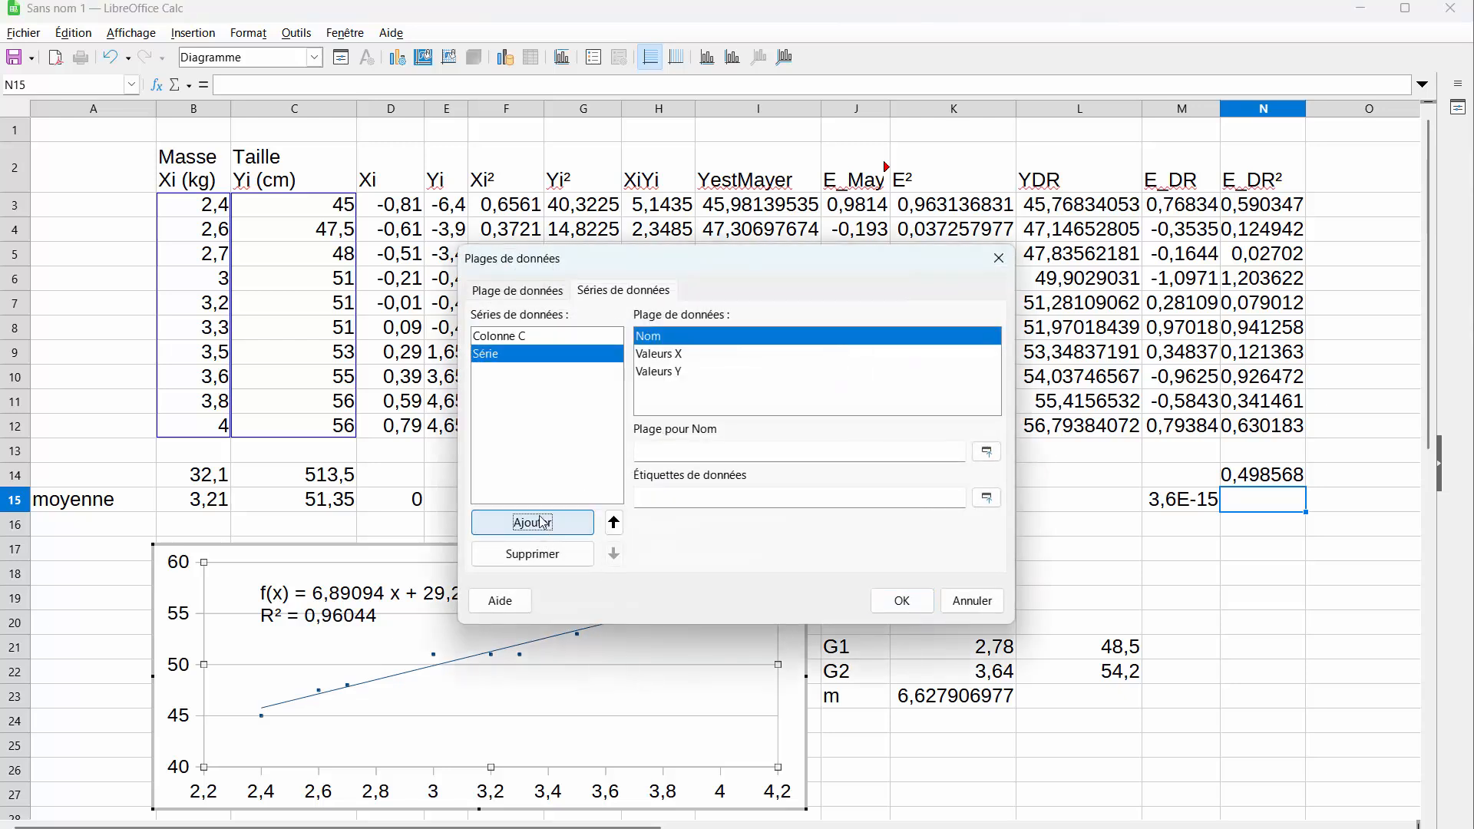
{"action": "left_click", "coordinate": [661, 354]}
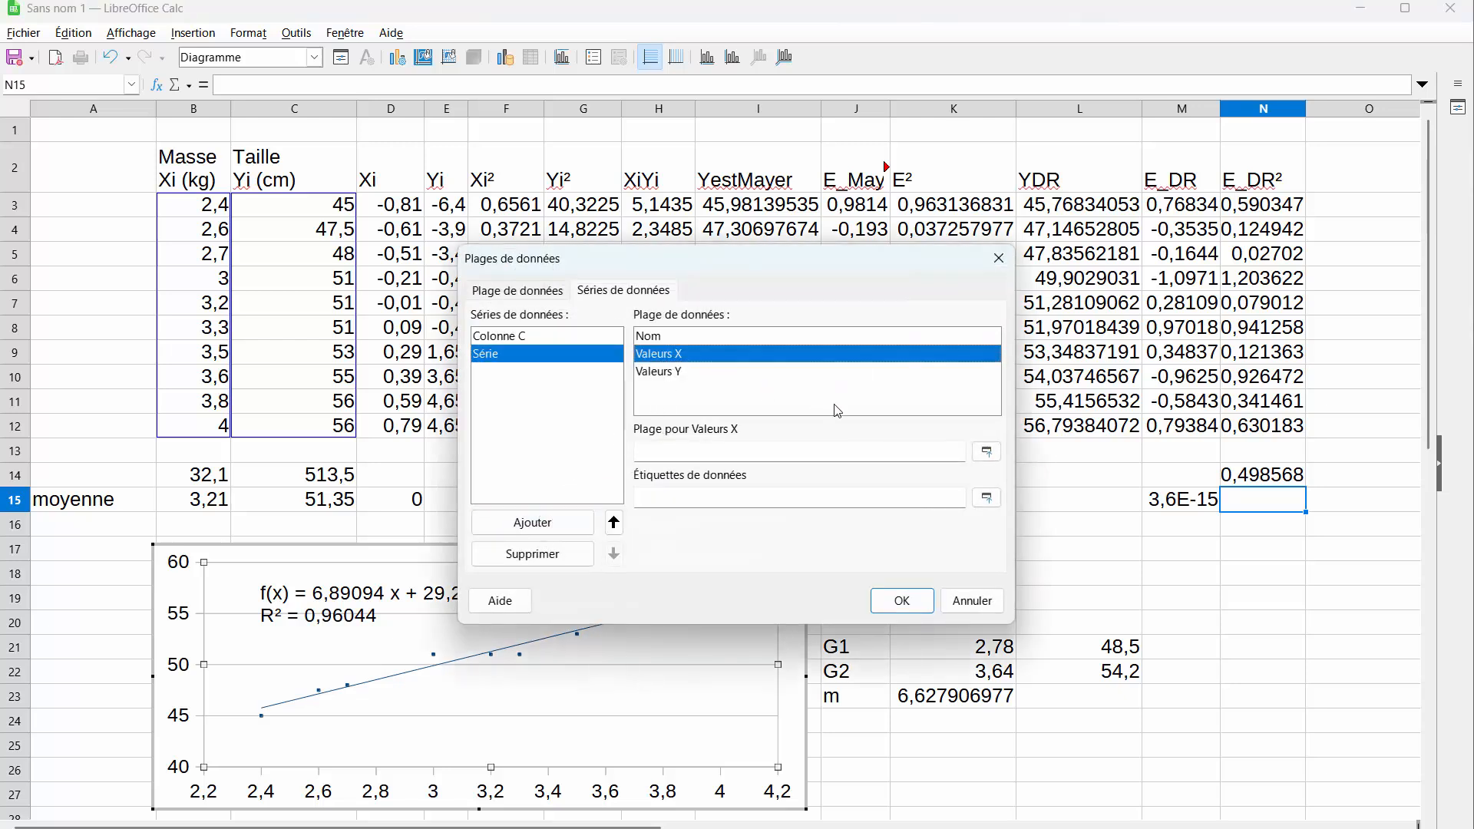
{"action": "left_click", "coordinate": [987, 451]}
{"action": "left_click_drag", "start_coordinate": [219, 208], "coordinate": [198, 430]}
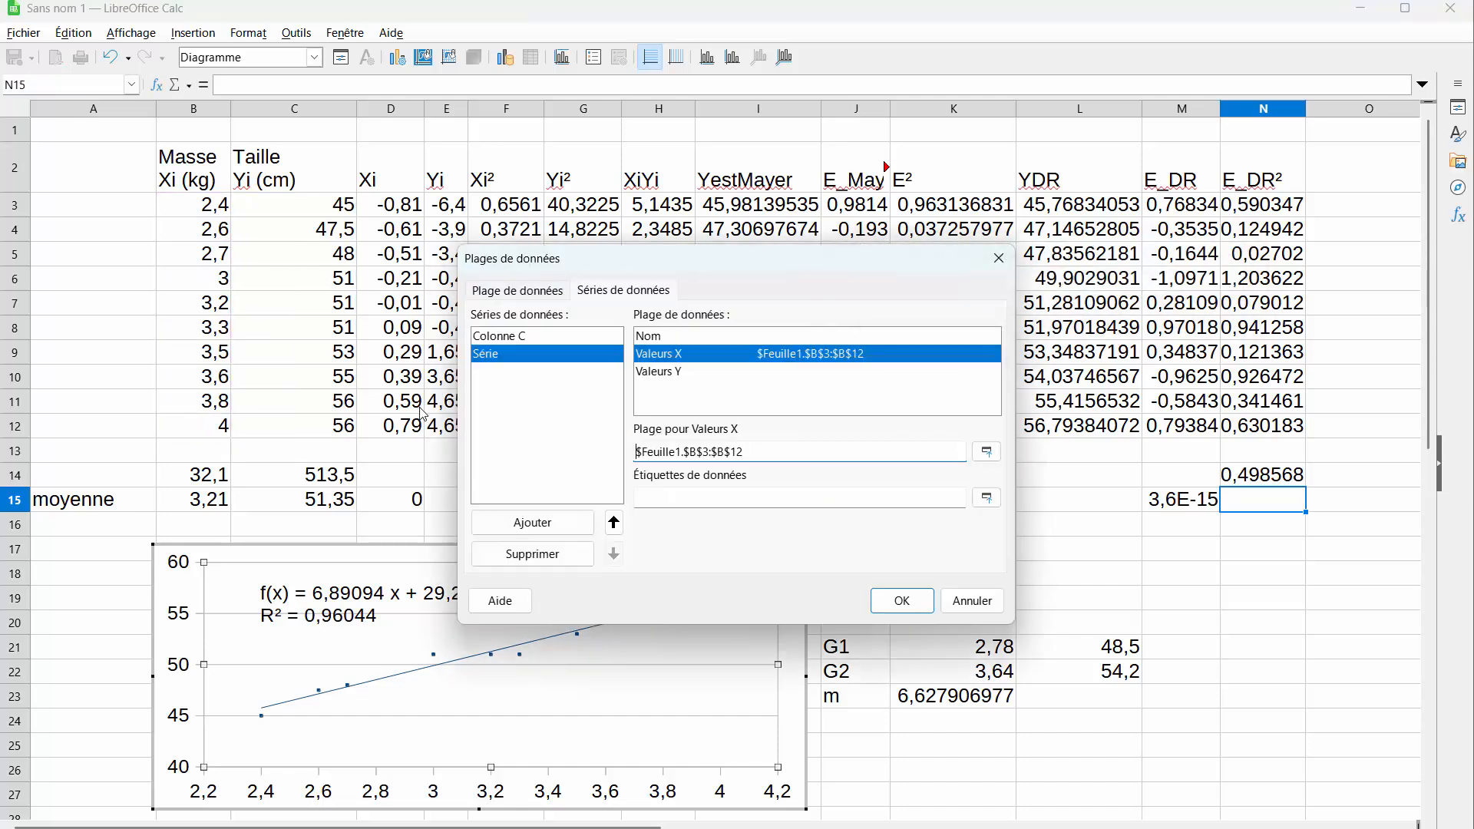
Step: Set the new series' Y values to the YestMayer estimates I3:I12 and apply the data ranges
{"action": "left_click", "coordinate": [676, 371]}
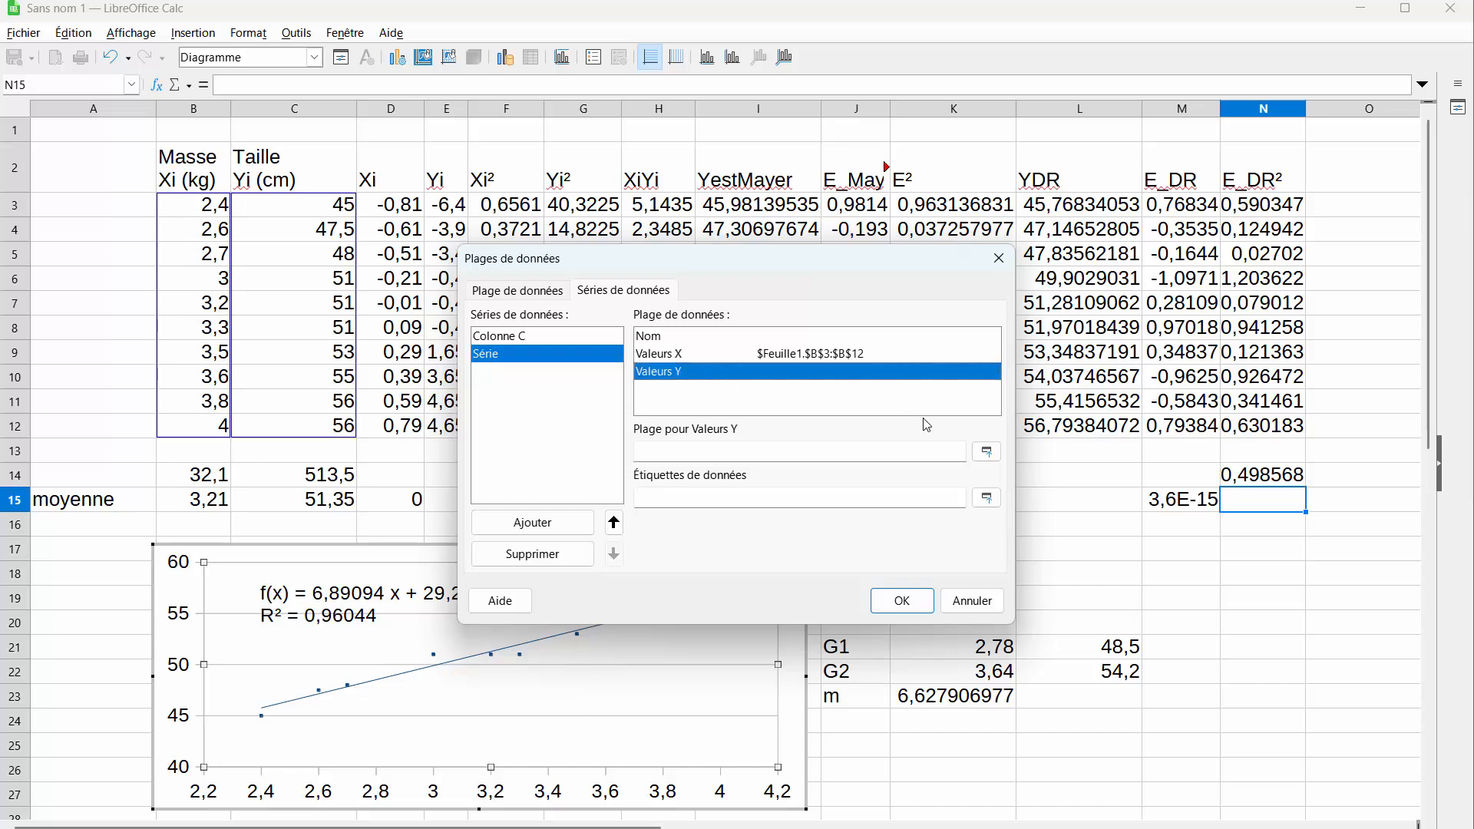
{"action": "left_click", "coordinate": [988, 456]}
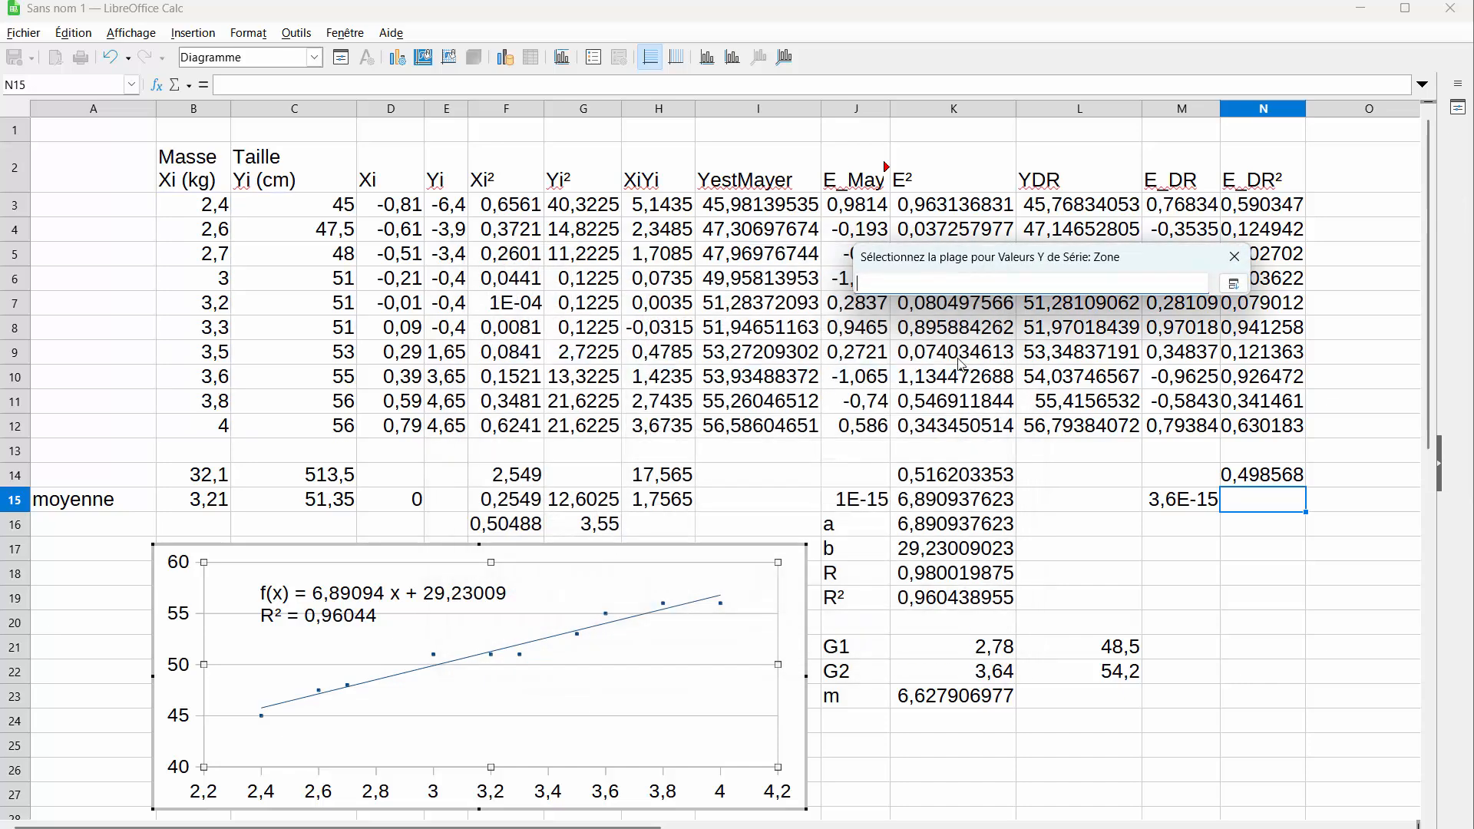
{"action": "left_click", "coordinate": [852, 206]}
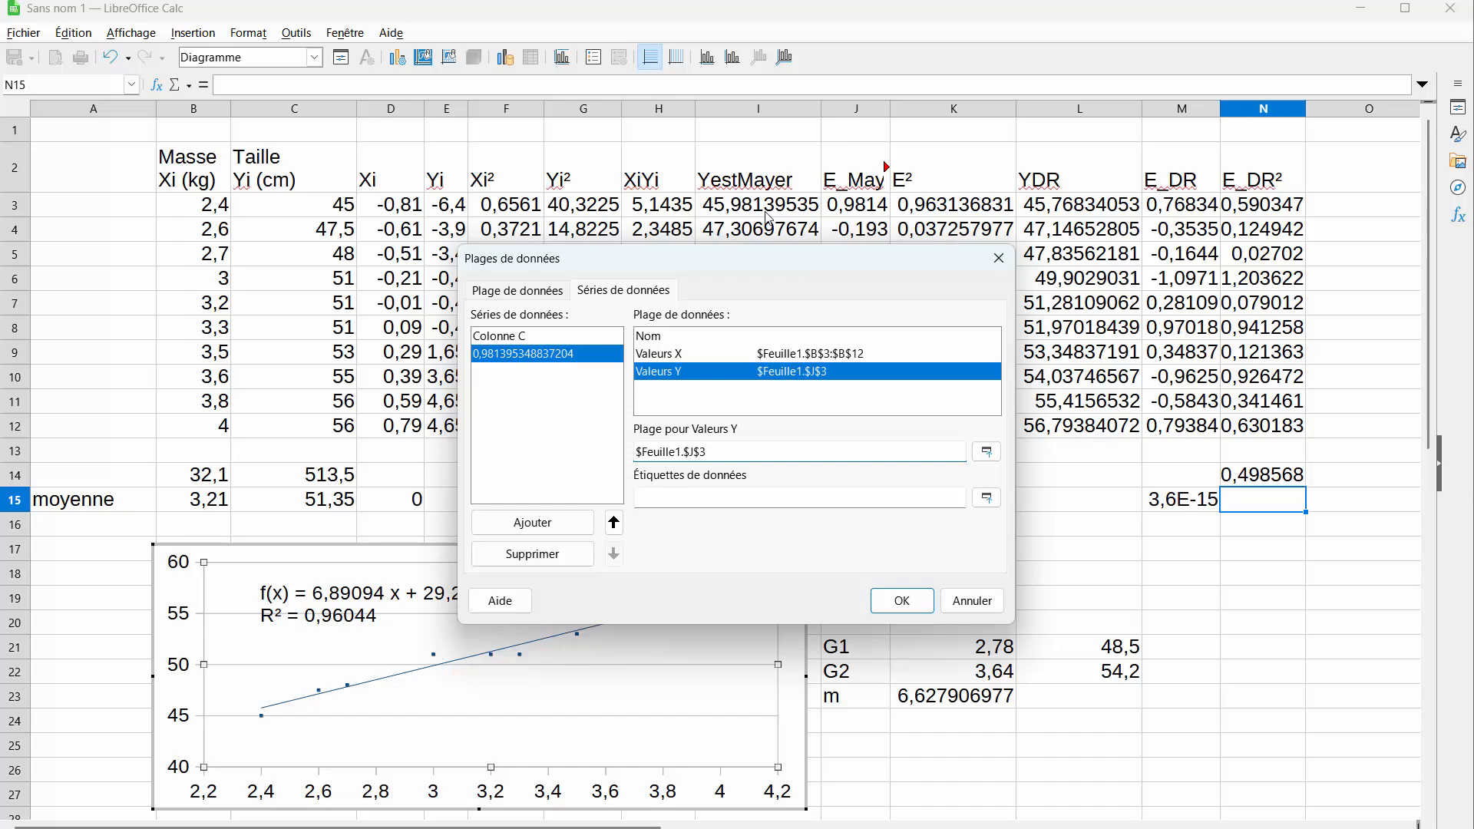
{"action": "left_click", "coordinate": [988, 452]}
{"action": "scroll", "coordinate": [768, 223], "scroll_direction": "down", "scroll_amount": 1}
{"action": "scroll", "coordinate": [768, 222], "scroll_direction": "up", "scroll_amount": 1}
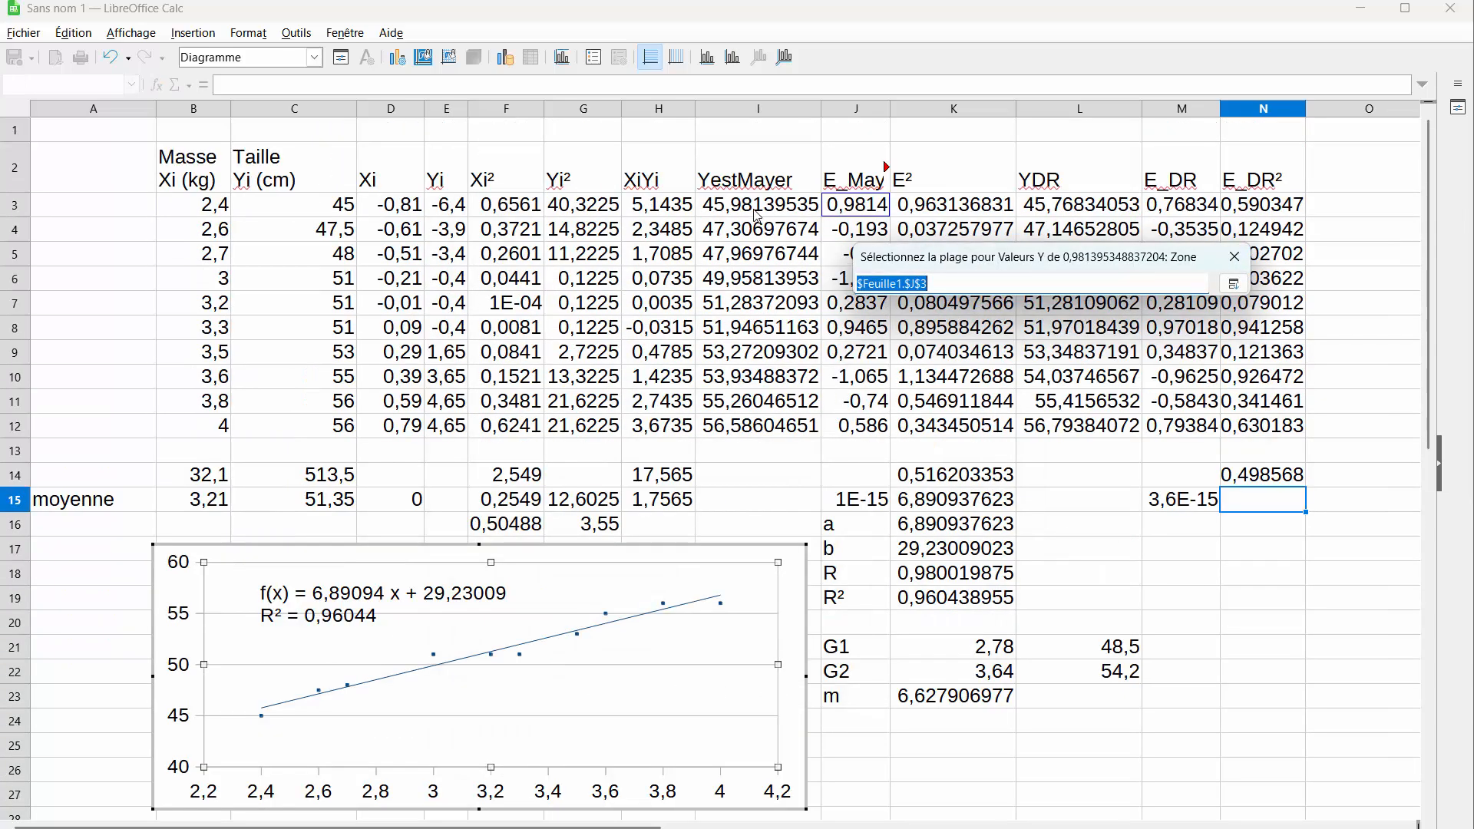
{"action": "left_click_drag", "start_coordinate": [758, 207], "coordinate": [757, 427]}
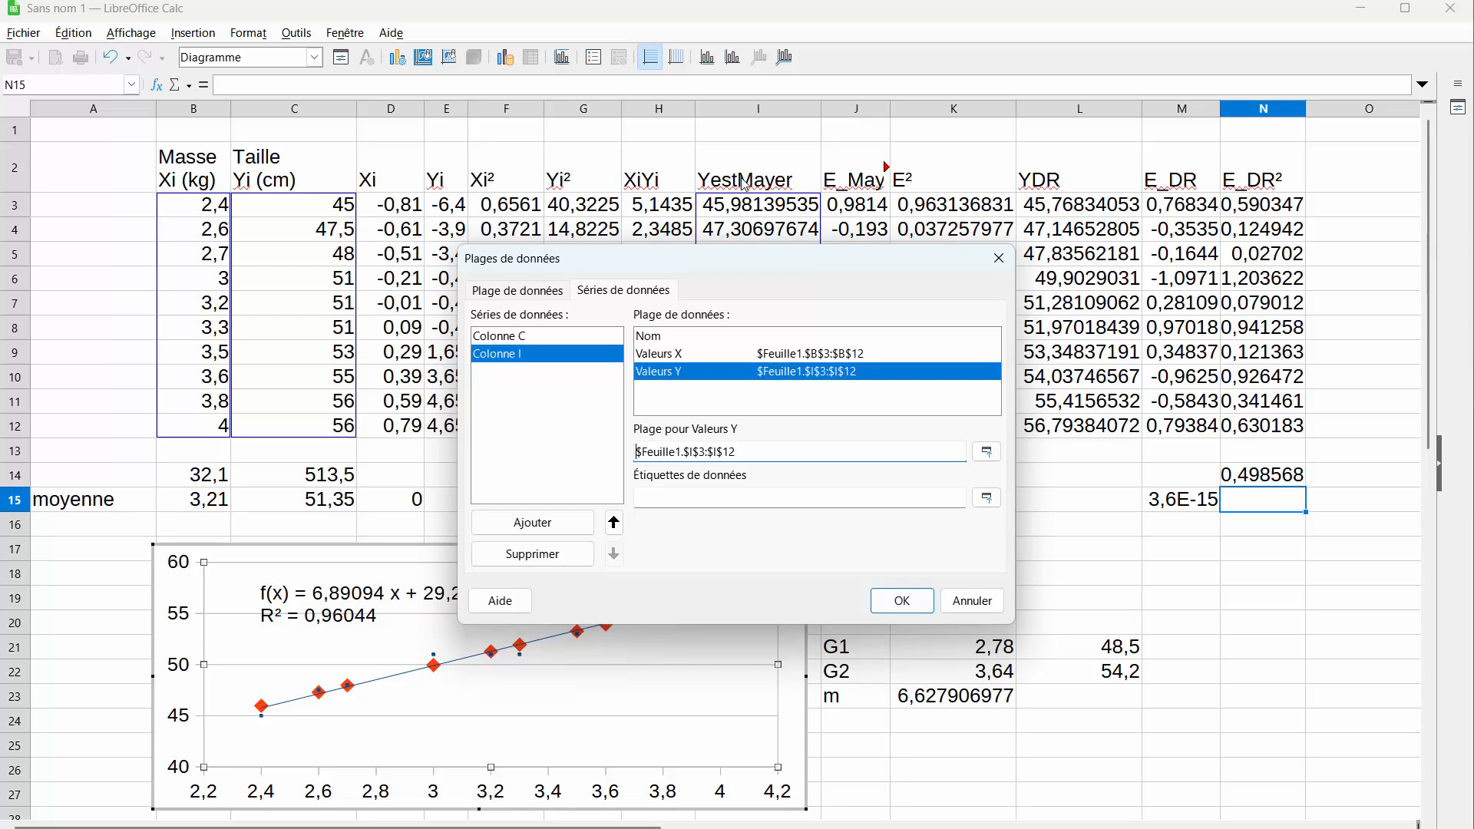
{"action": "left_click", "coordinate": [903, 602]}
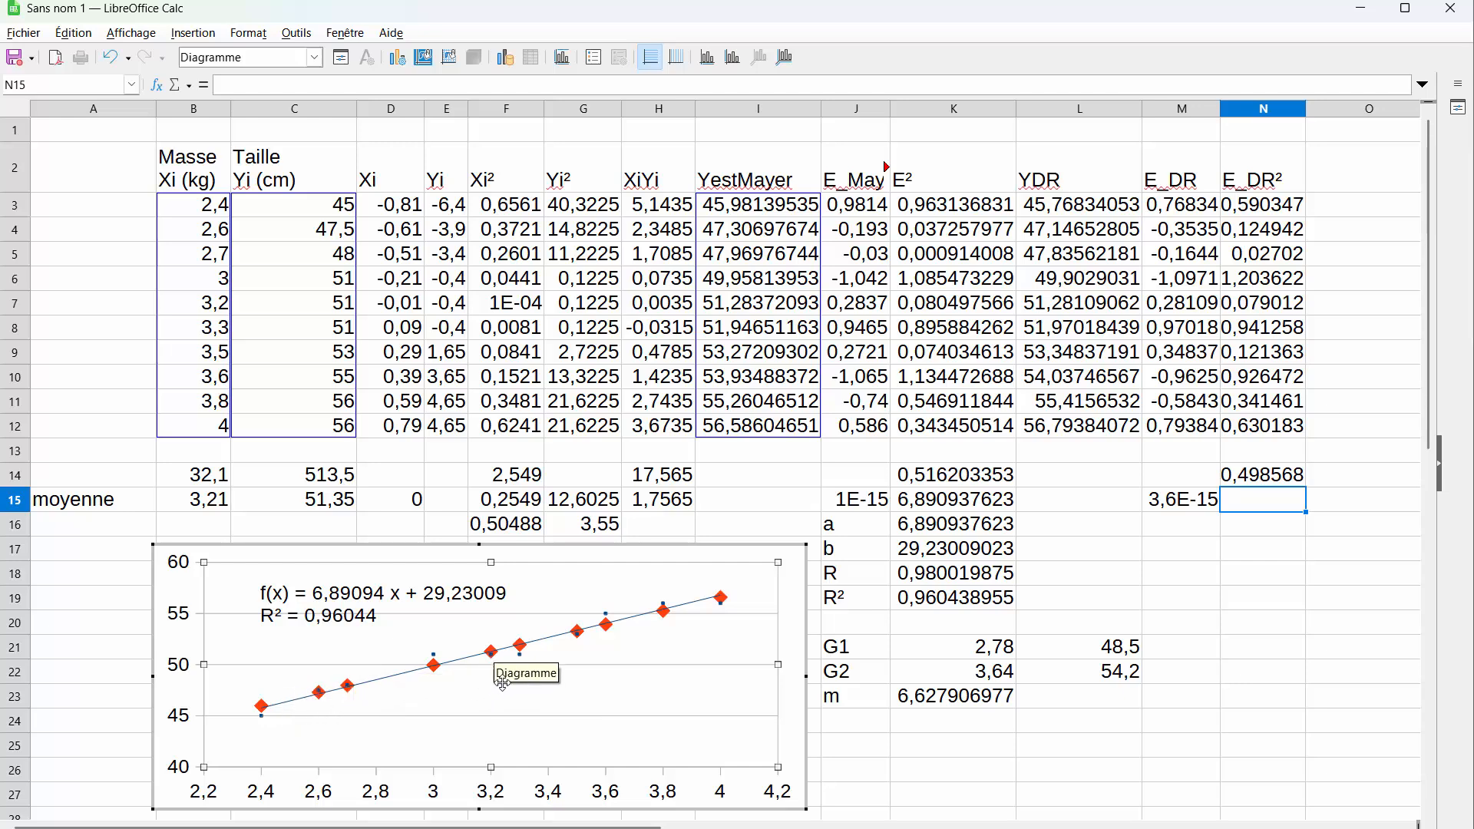
Step: Reduce the symbols of the chart's Mayer estimate series to 0,10 cm wide and high, keeping the ratio
{"action": "right_click", "coordinate": [671, 616]}
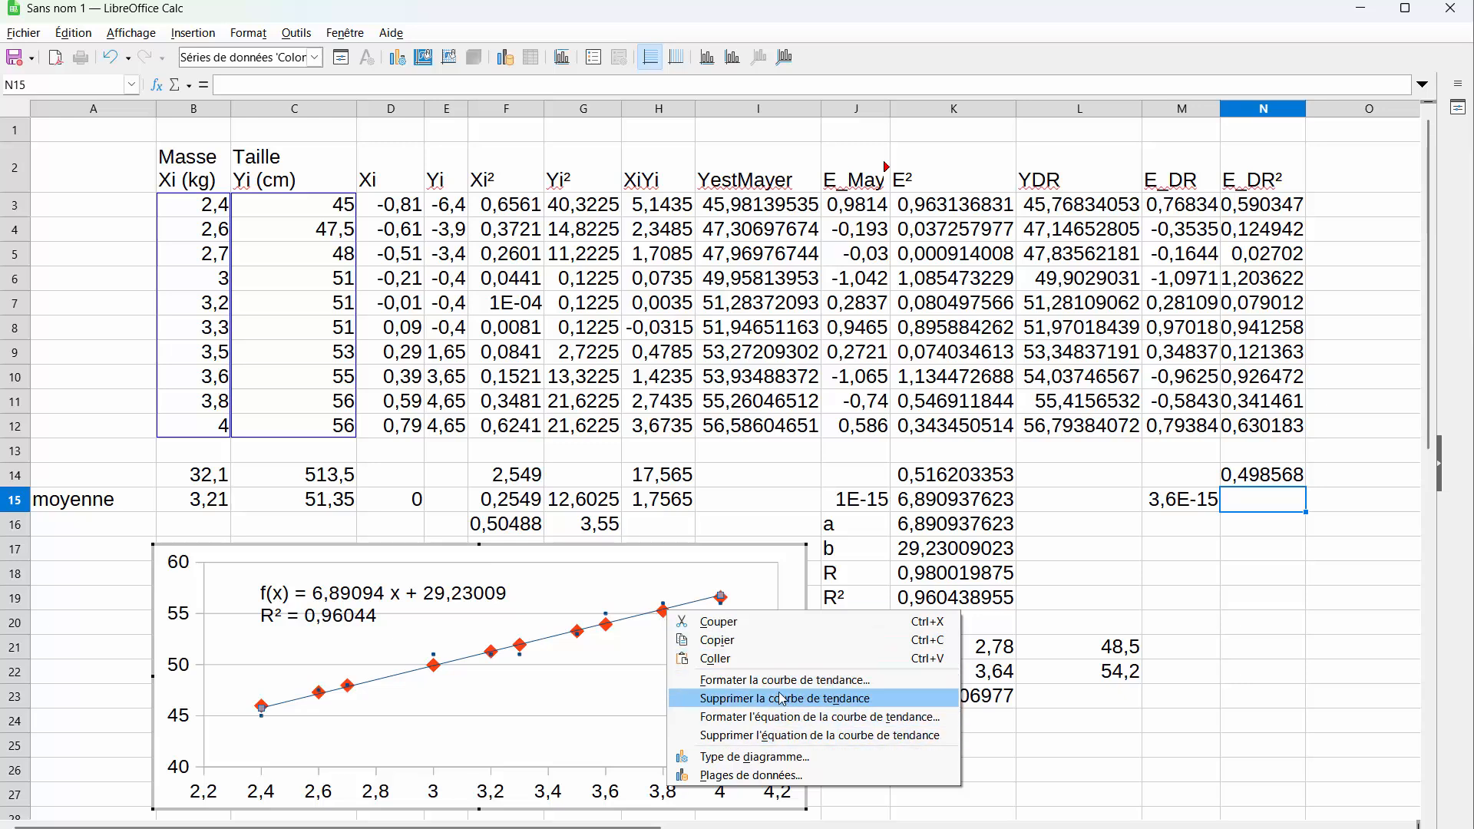
{"action": "left_click", "coordinate": [616, 667]}
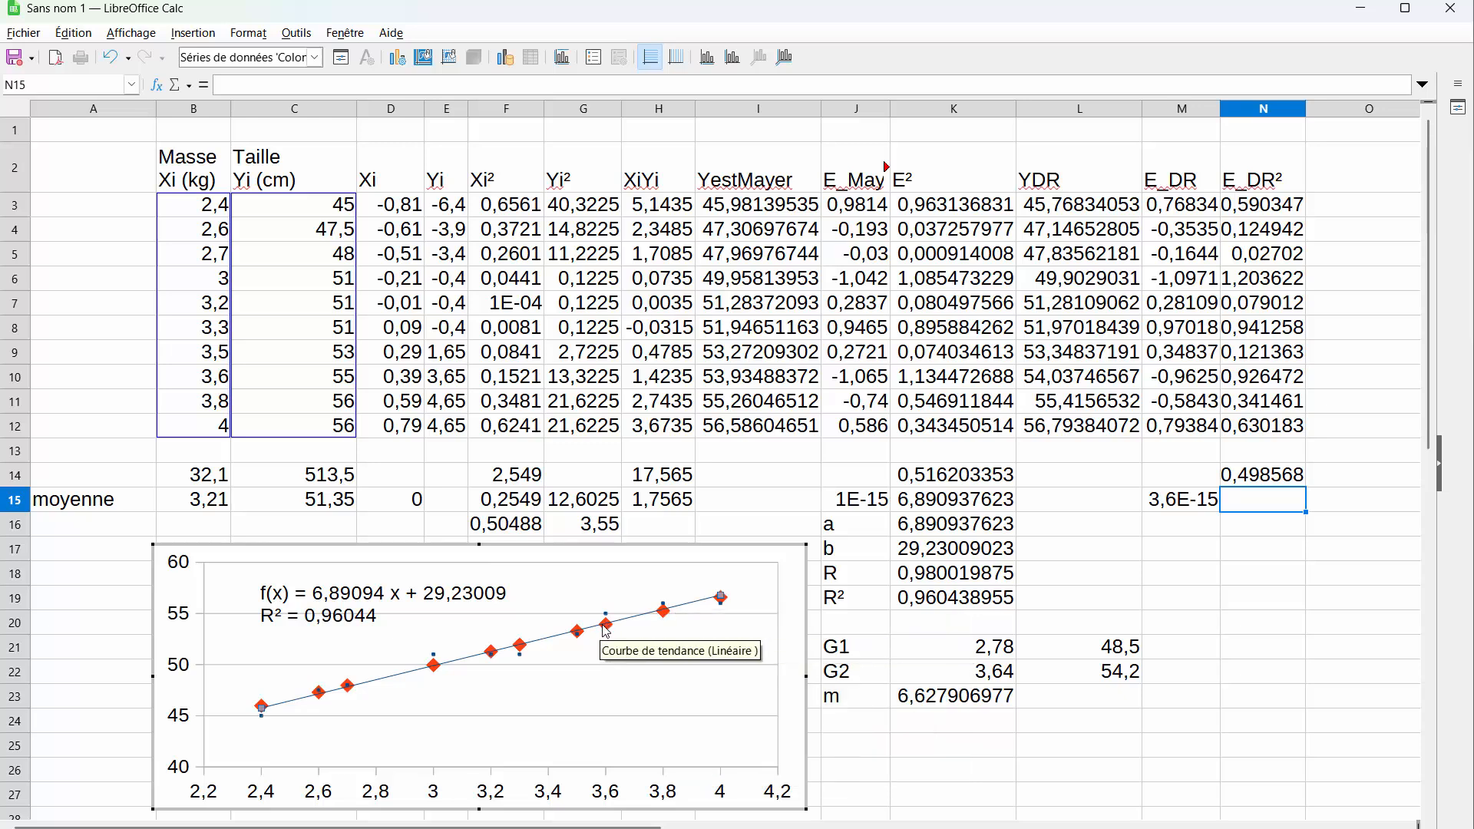
{"action": "mouse_move", "coordinate": [605, 626]}
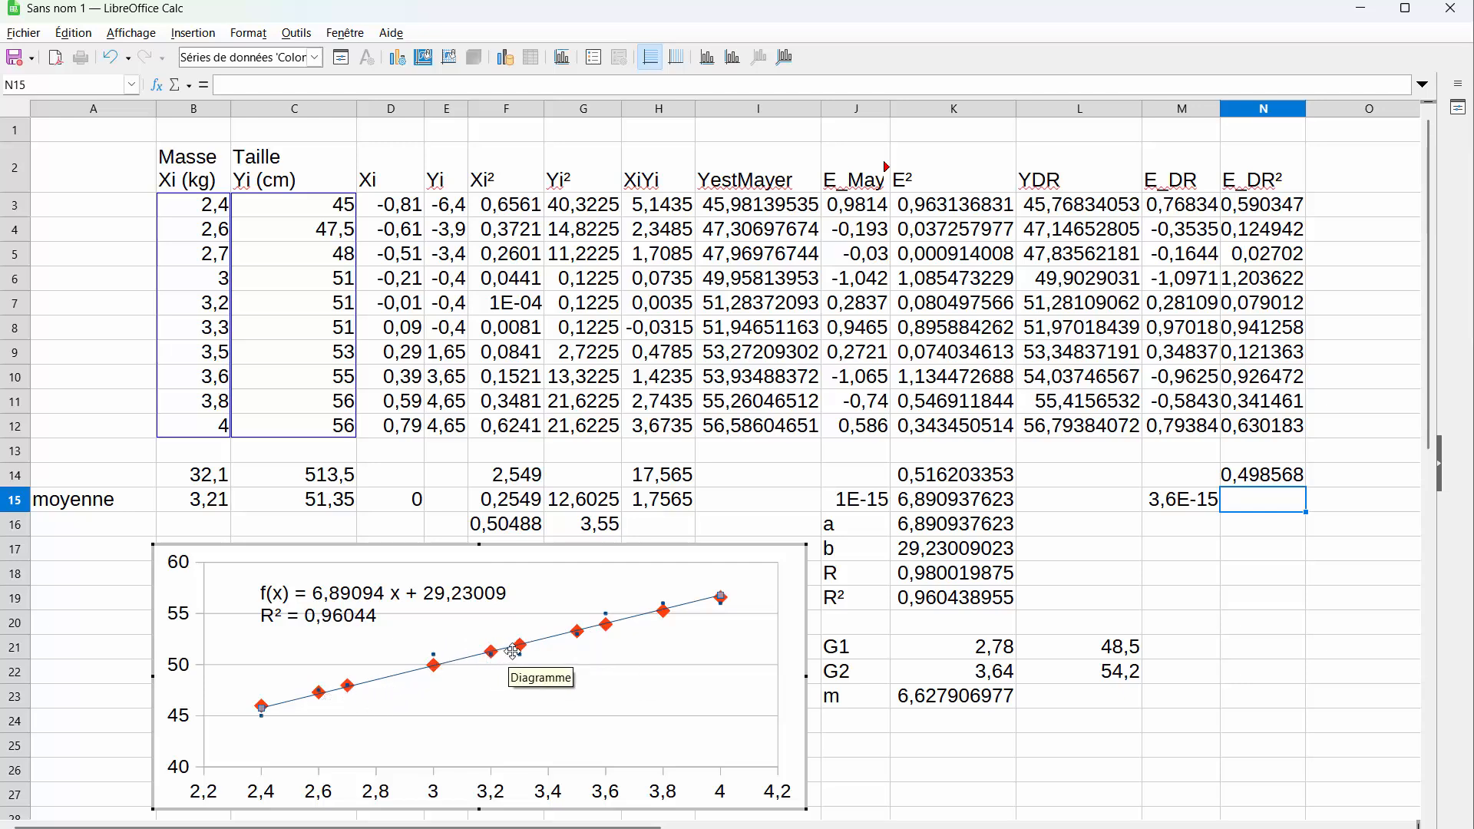
{"action": "mouse_move", "coordinate": [527, 654]}
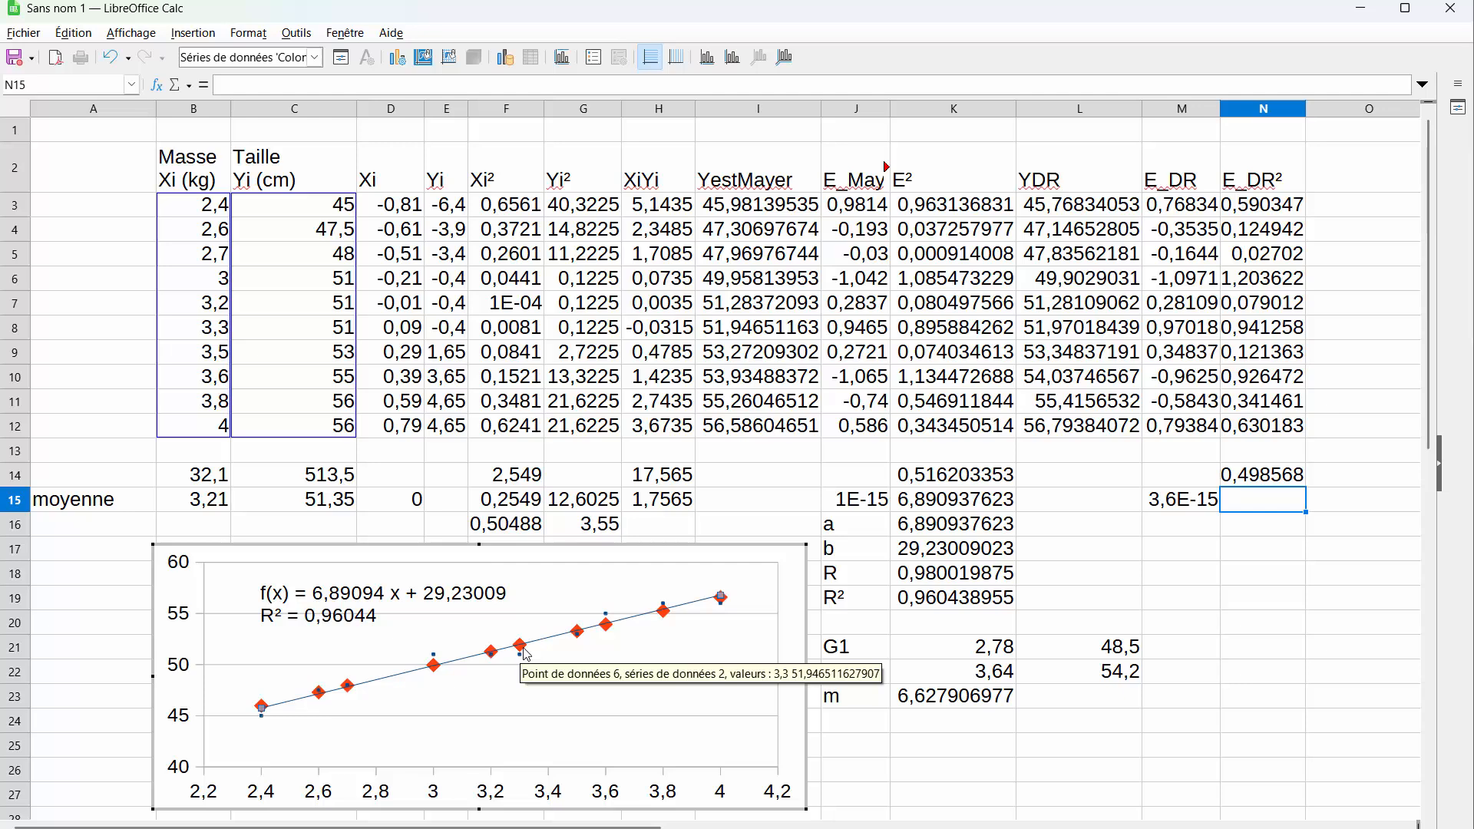
{"action": "right_click", "coordinate": [527, 654]}
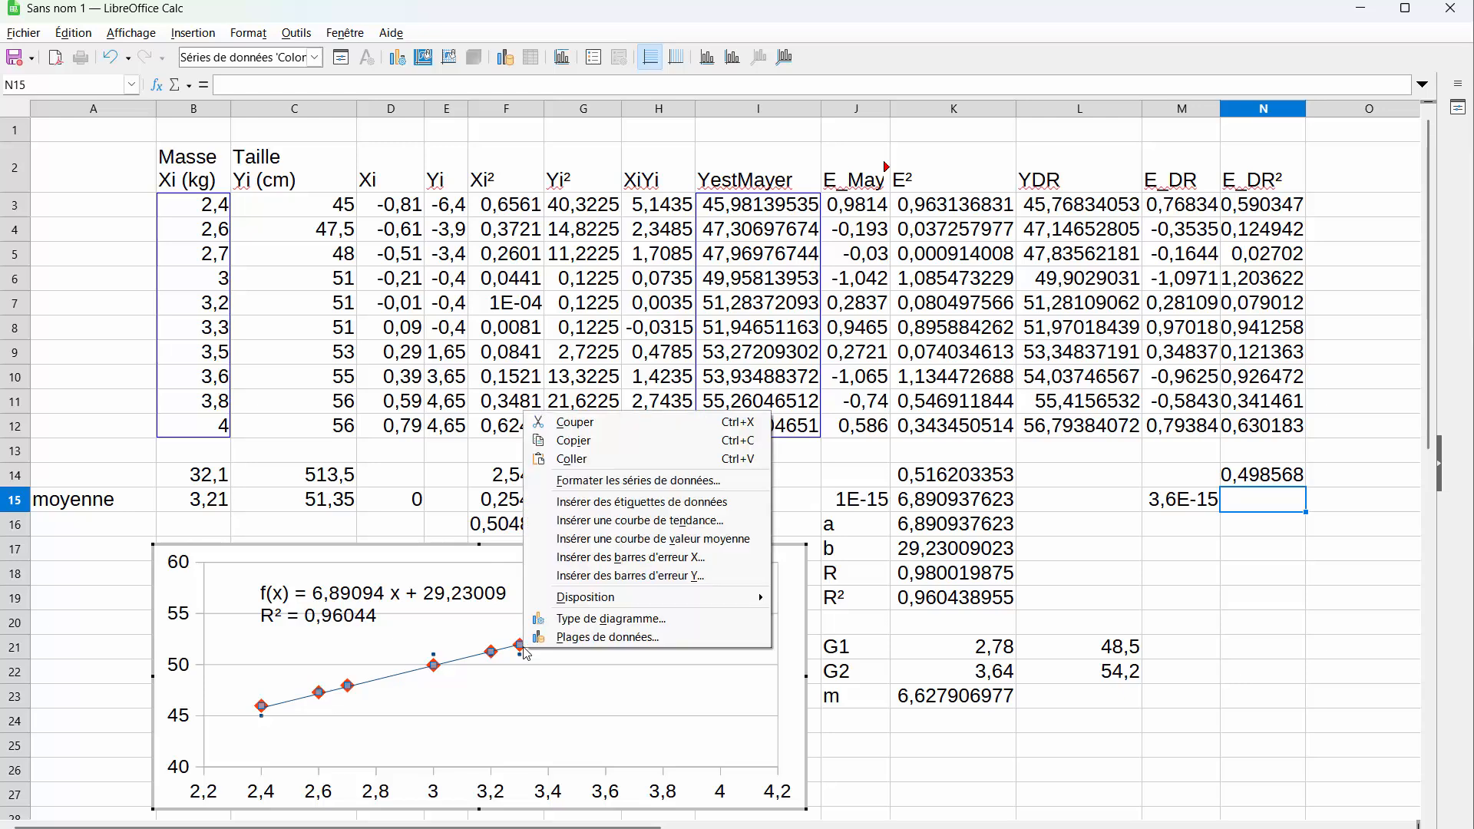
{"action": "left_click", "coordinate": [639, 485]}
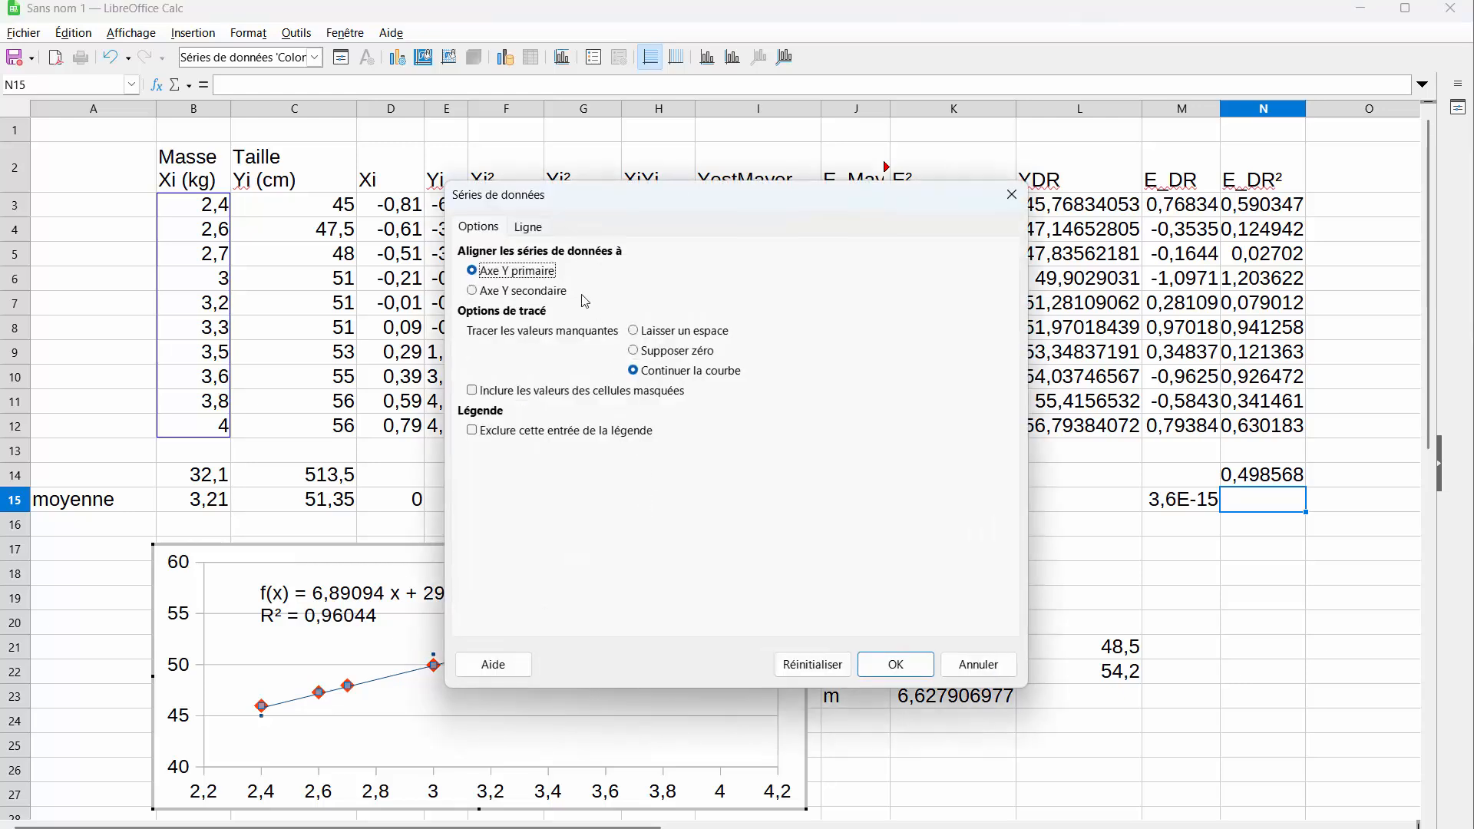
{"action": "left_click", "coordinate": [529, 227]}
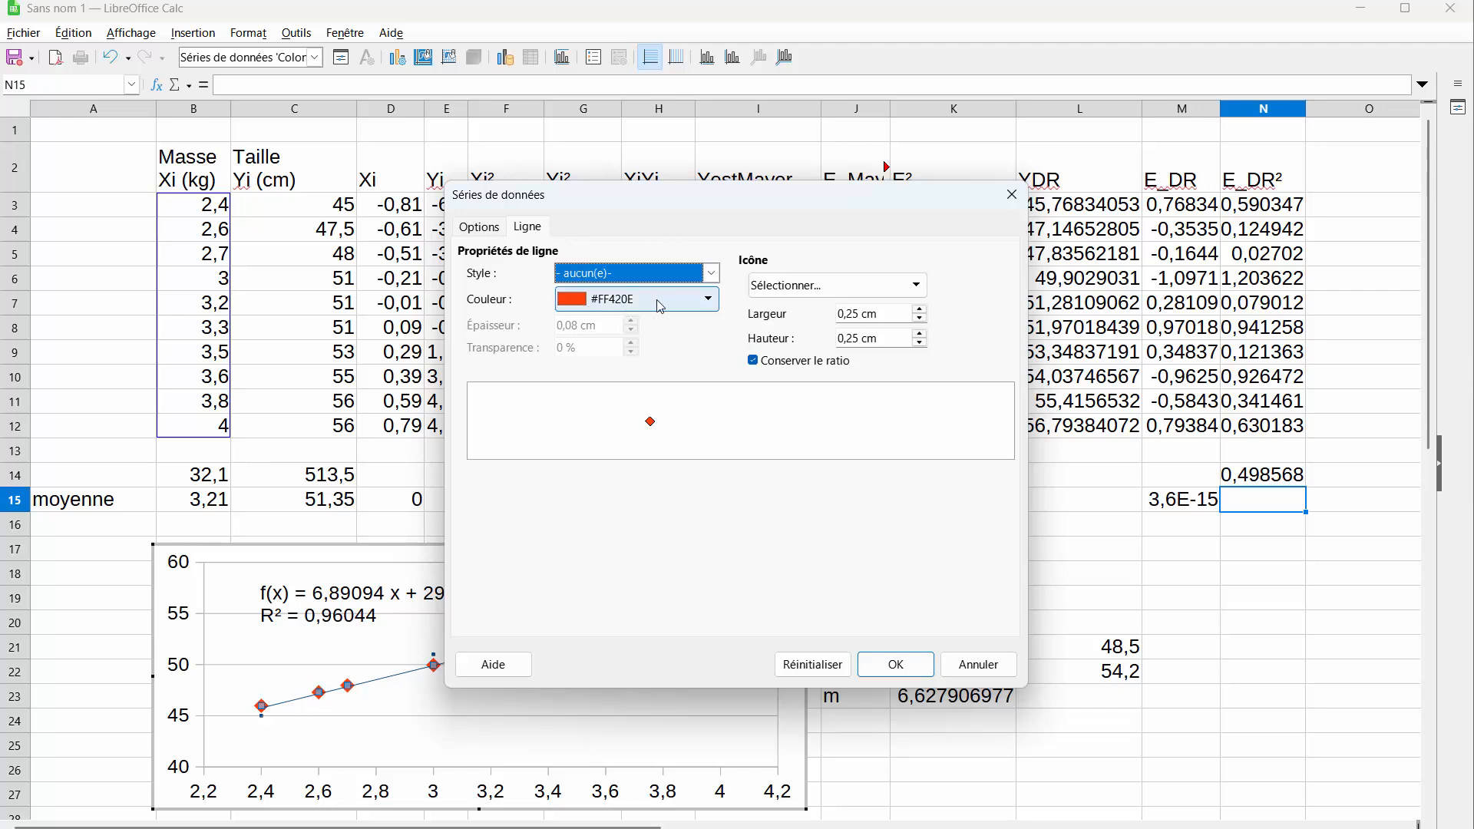
{"action": "left_click", "coordinate": [920, 343]}
{"action": "left_click", "coordinate": [920, 343]}
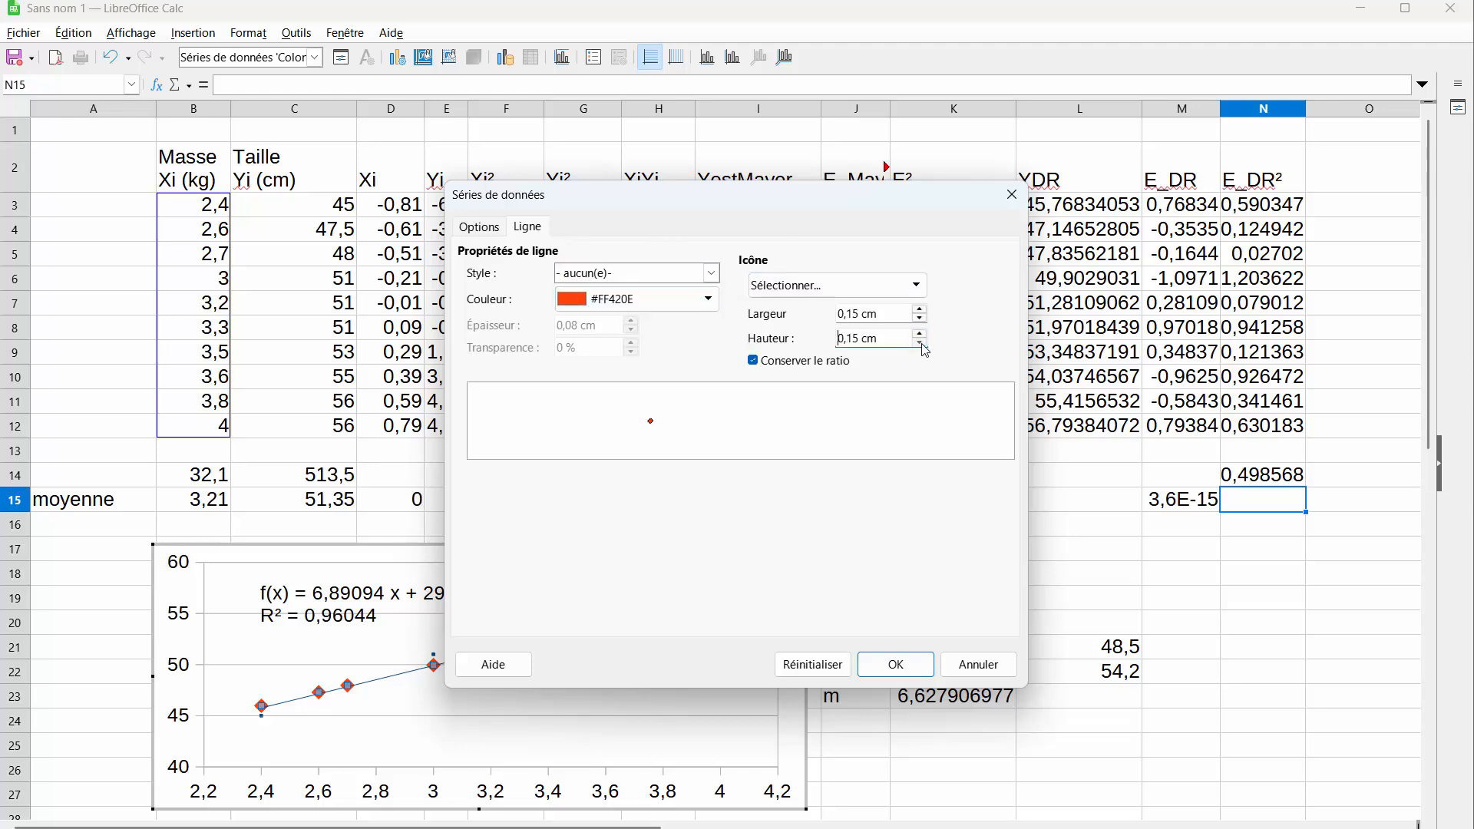
{"action": "left_click", "coordinate": [920, 343]}
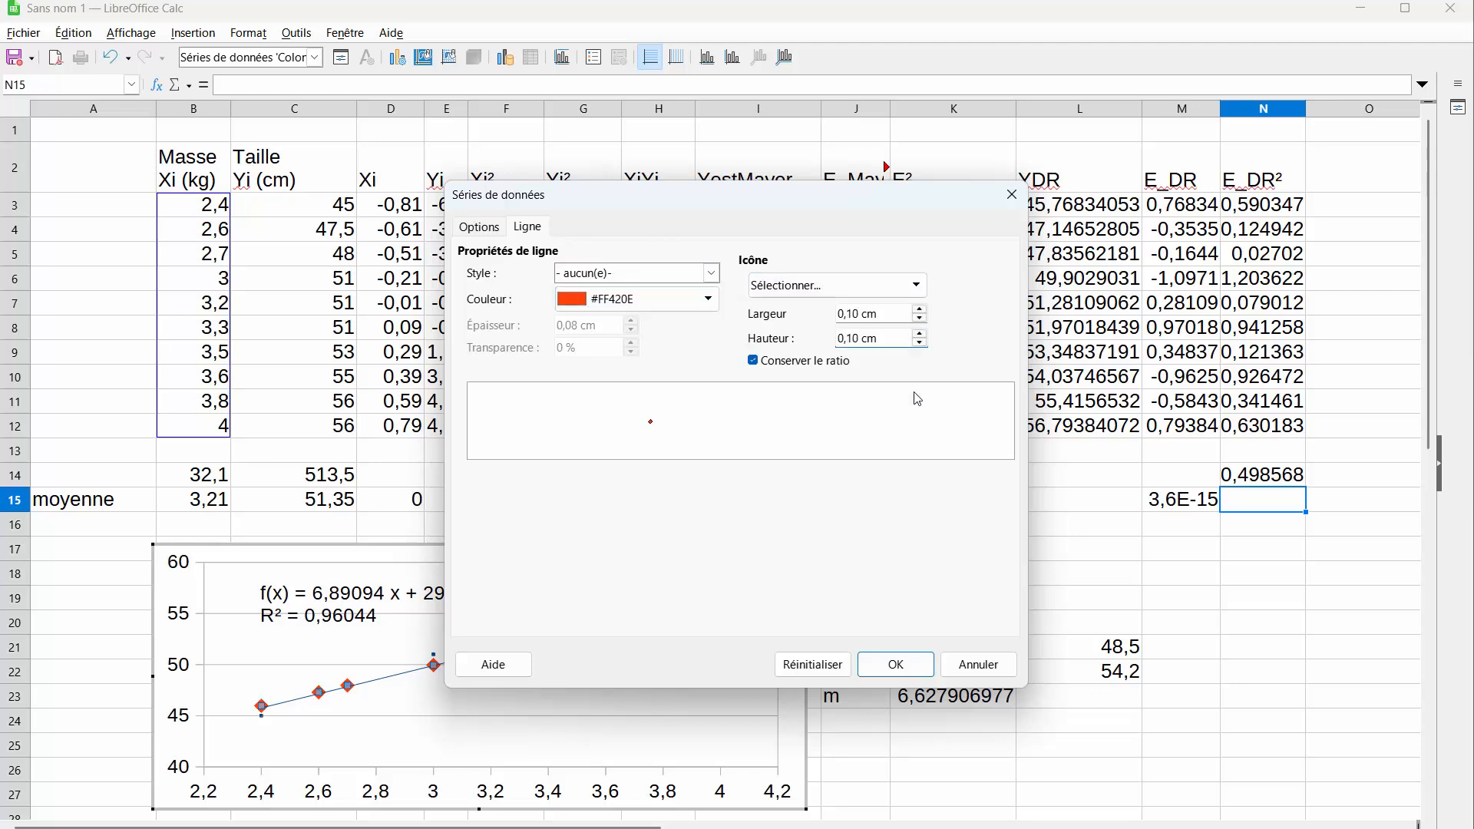
{"action": "left_click", "coordinate": [897, 665]}
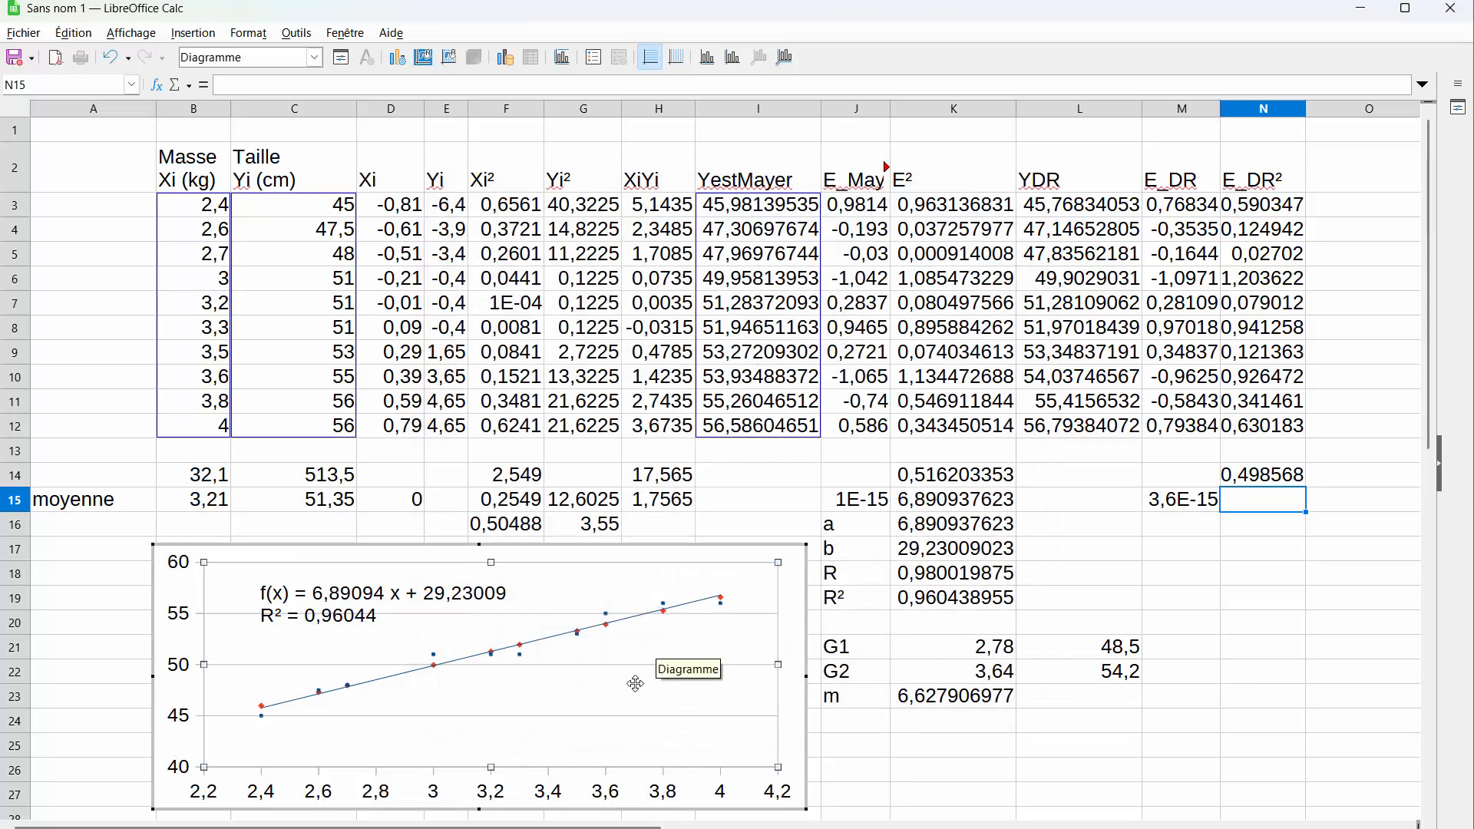